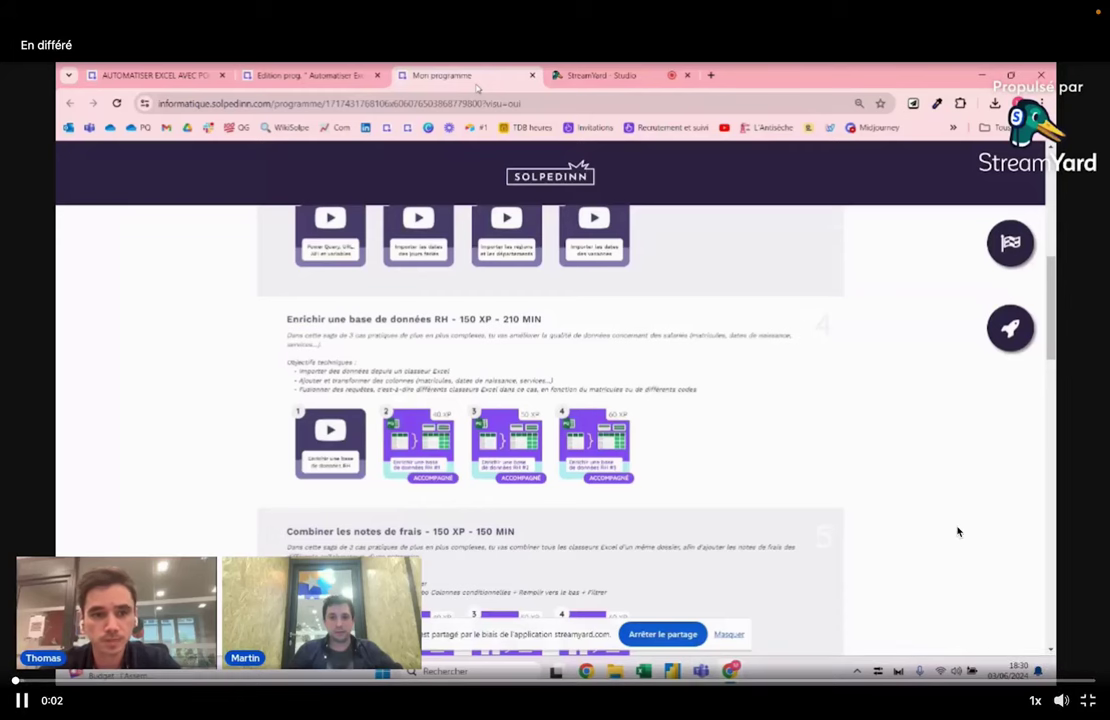
# Turn up the system volume twice
pyautogui.press('XF86AudioRaiseVolume')
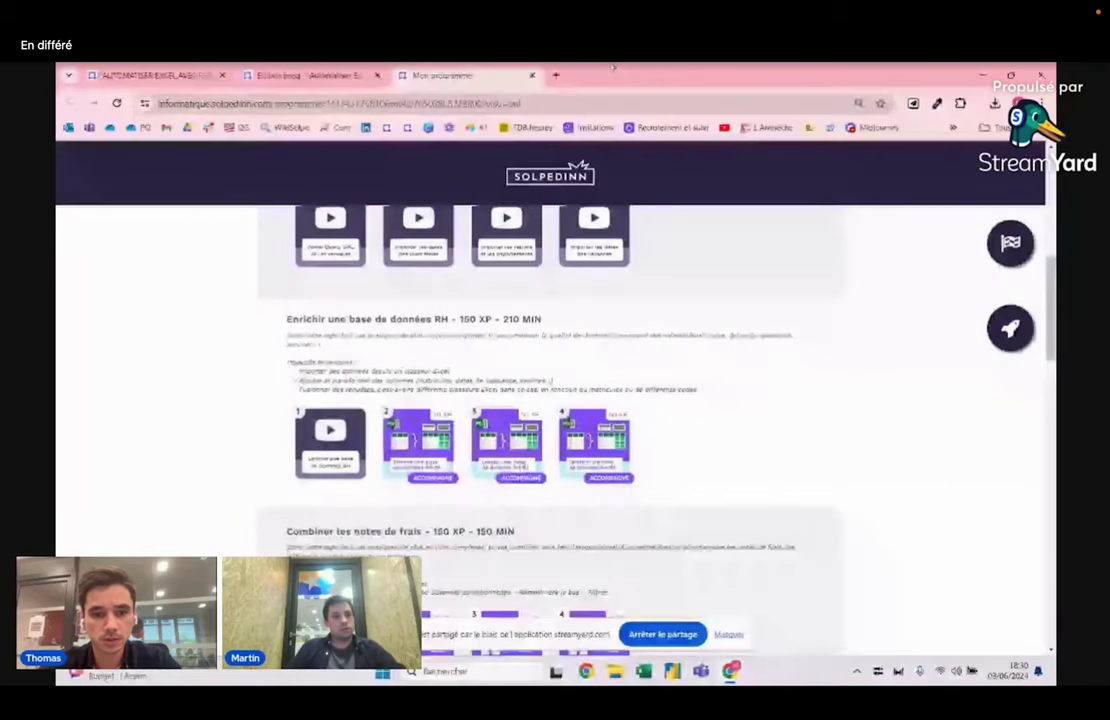
pyautogui.press('XF86AudioRaiseVolume')
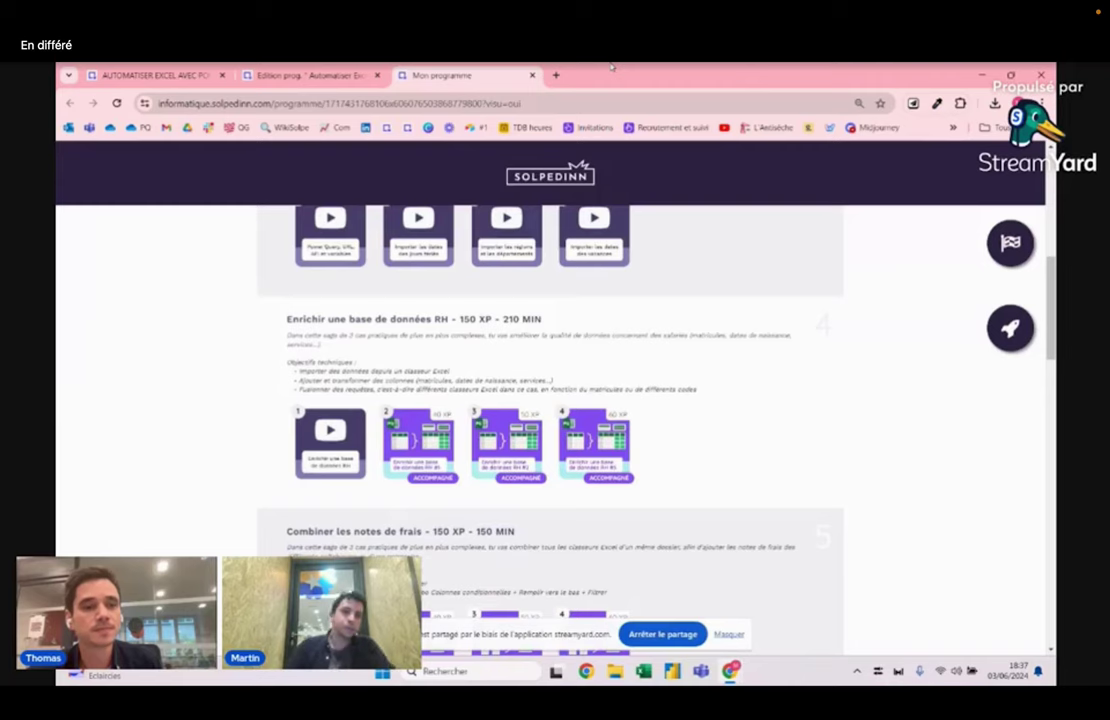
pyautogui.scroll(5, 618, 371)
pyautogui.scroll(3, 618, 371)
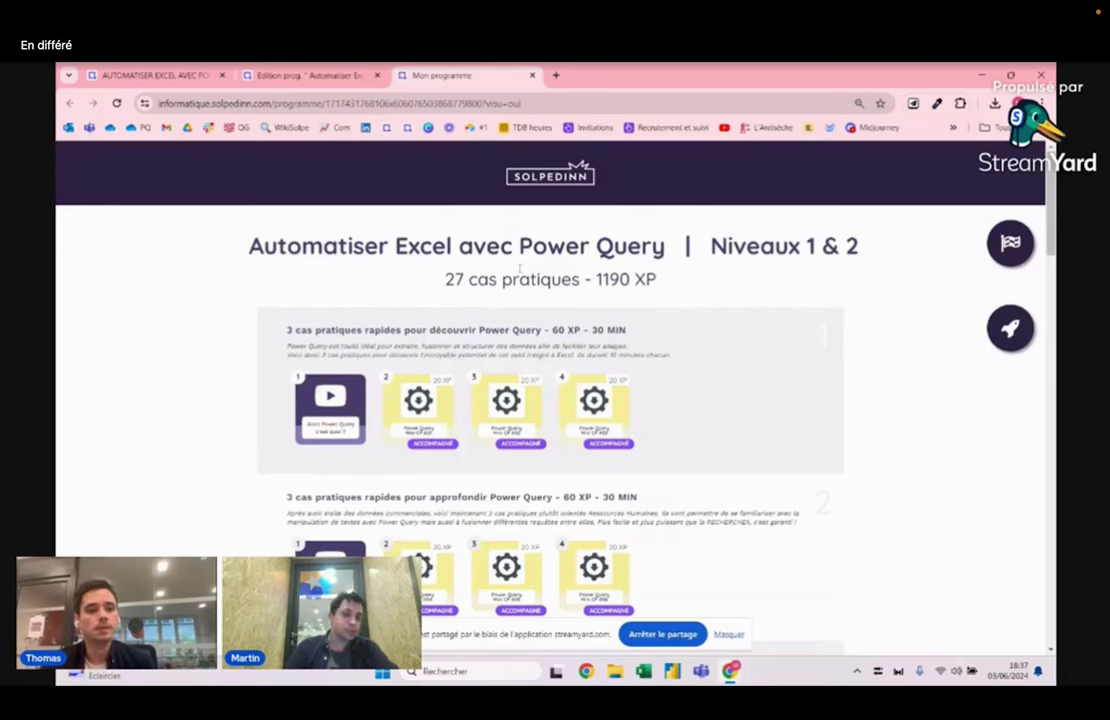
pyautogui.scroll(-2, 455, 340)
pyautogui.scroll(-1, 455, 342)
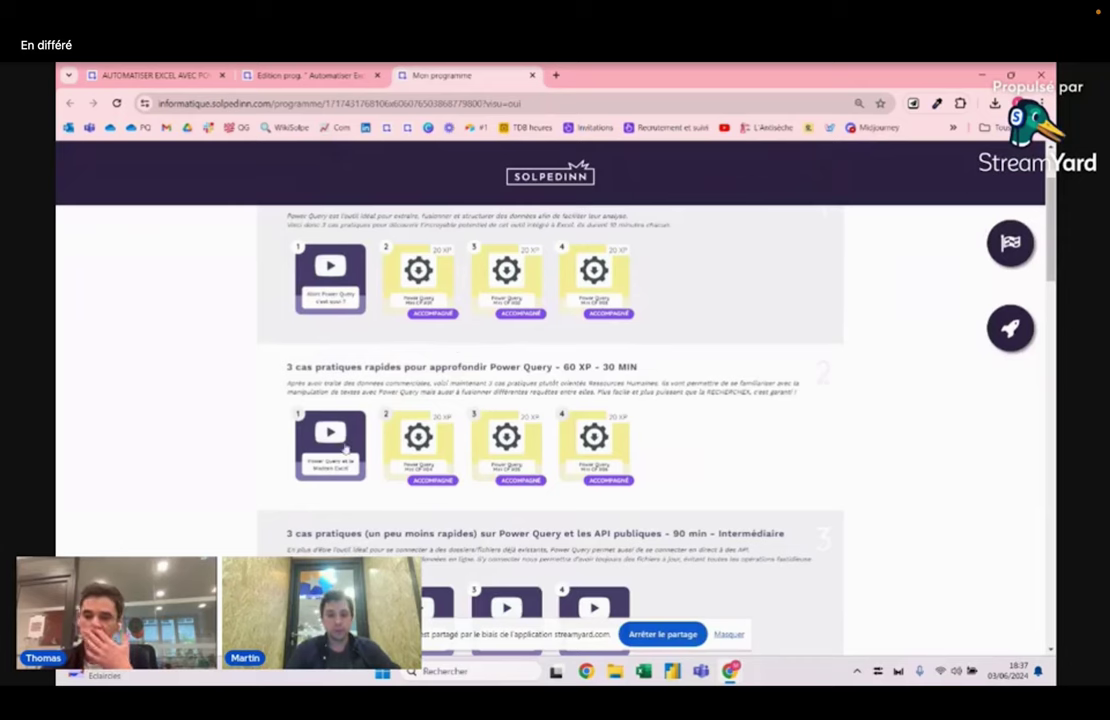
pyautogui.scroll(-2, 291, 458)
pyautogui.scroll(-2, 291, 458)
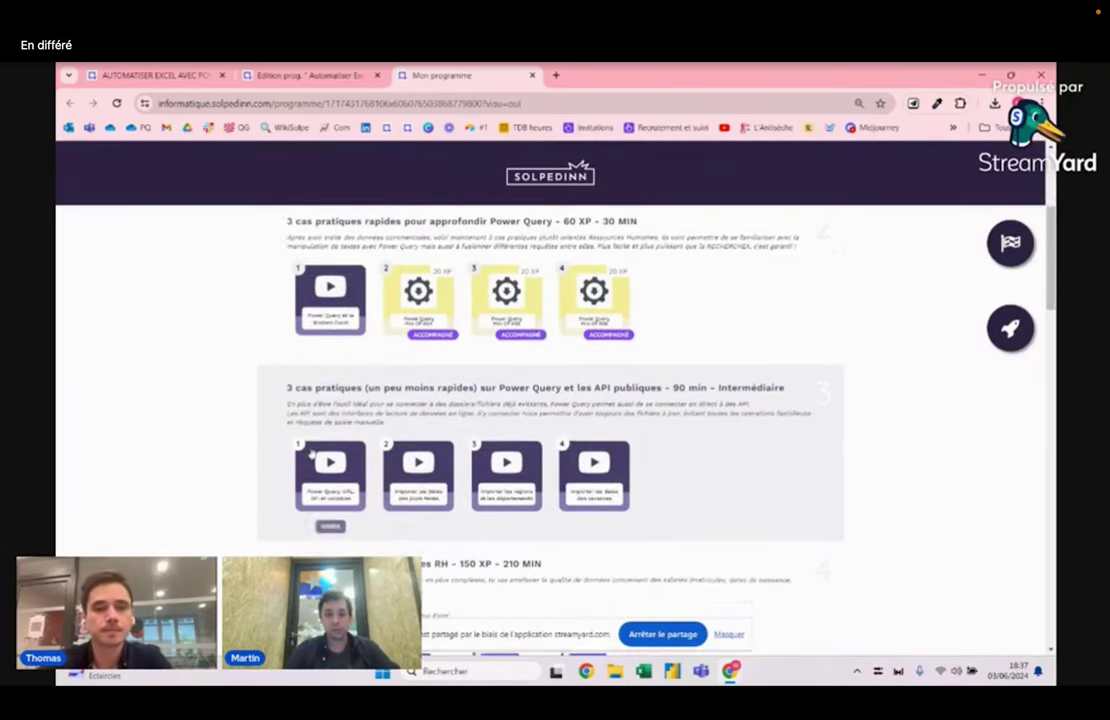
pyautogui.scroll(-2, 312, 446)
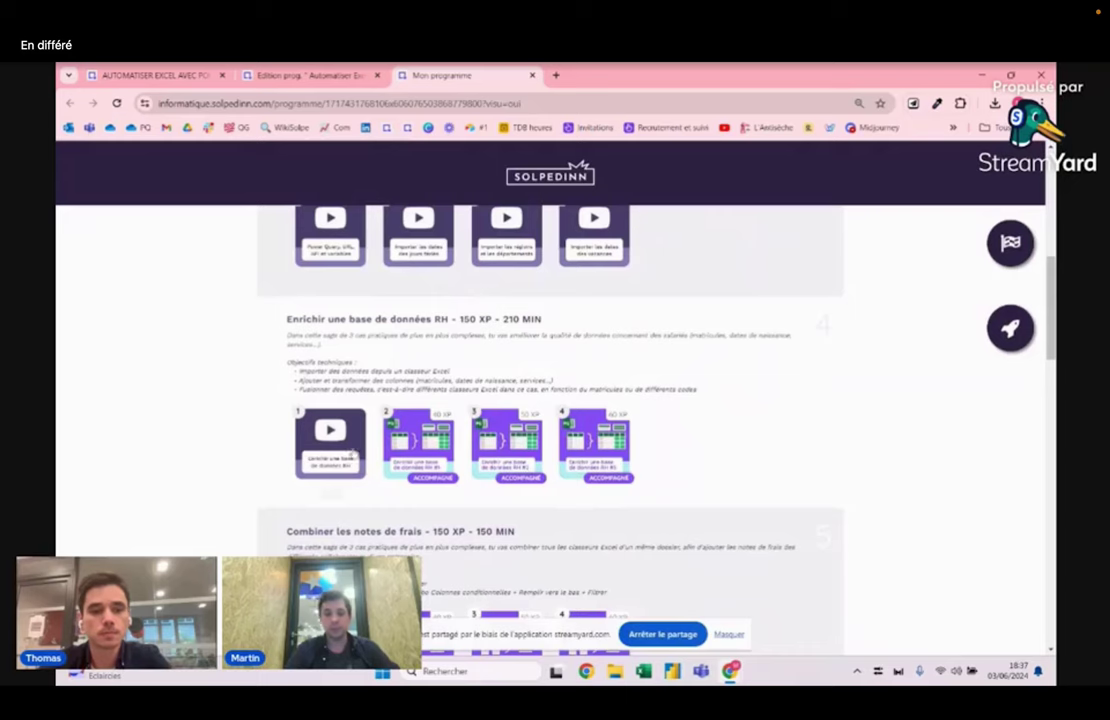
pyautogui.scroll(-1, 460, 300)
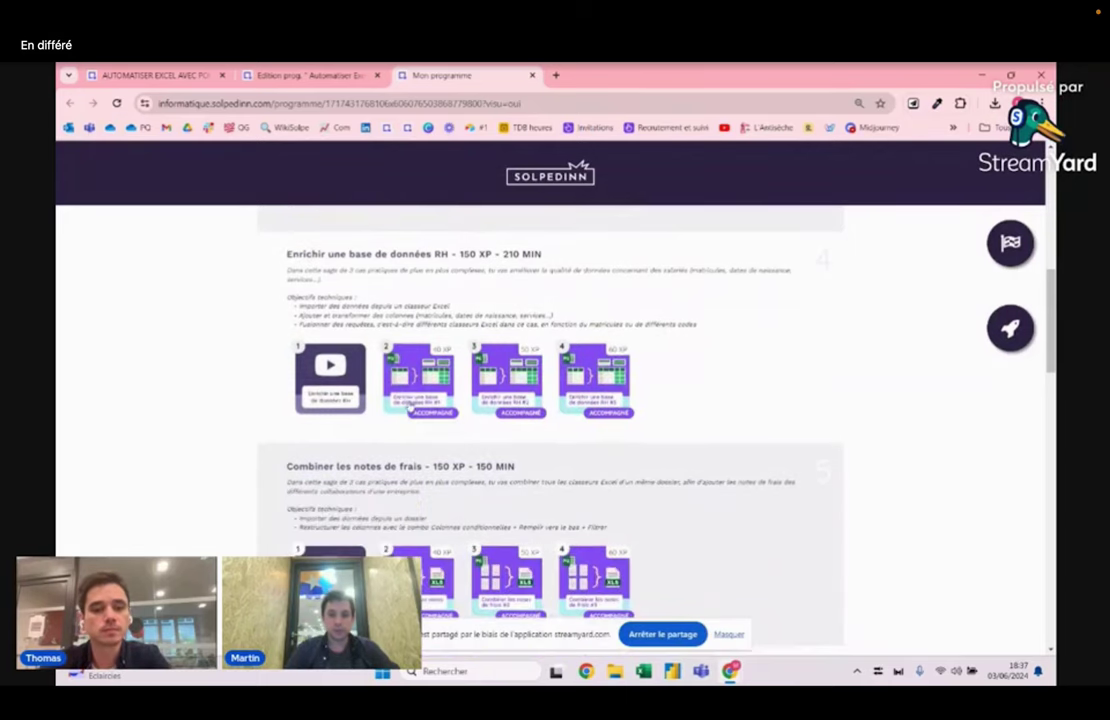
pyautogui.scroll(-1, 541, 265)
pyautogui.scroll(-3, 541, 265)
pyautogui.scroll(-3, 541, 265)
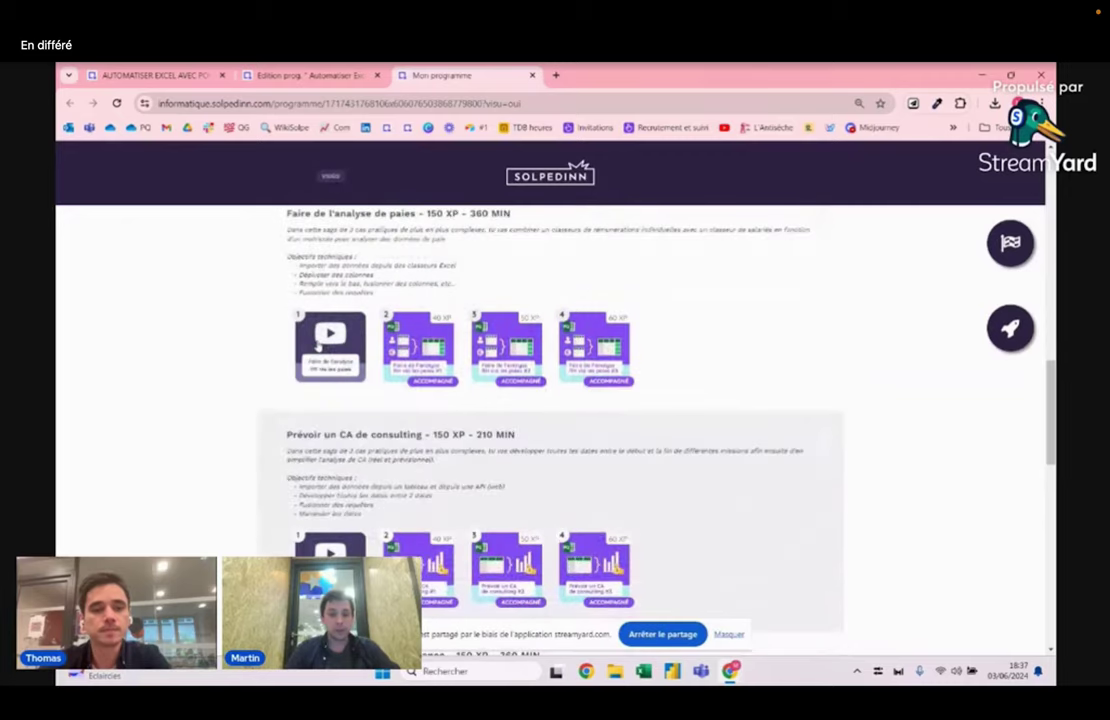
pyautogui.scroll(-3, 541, 265)
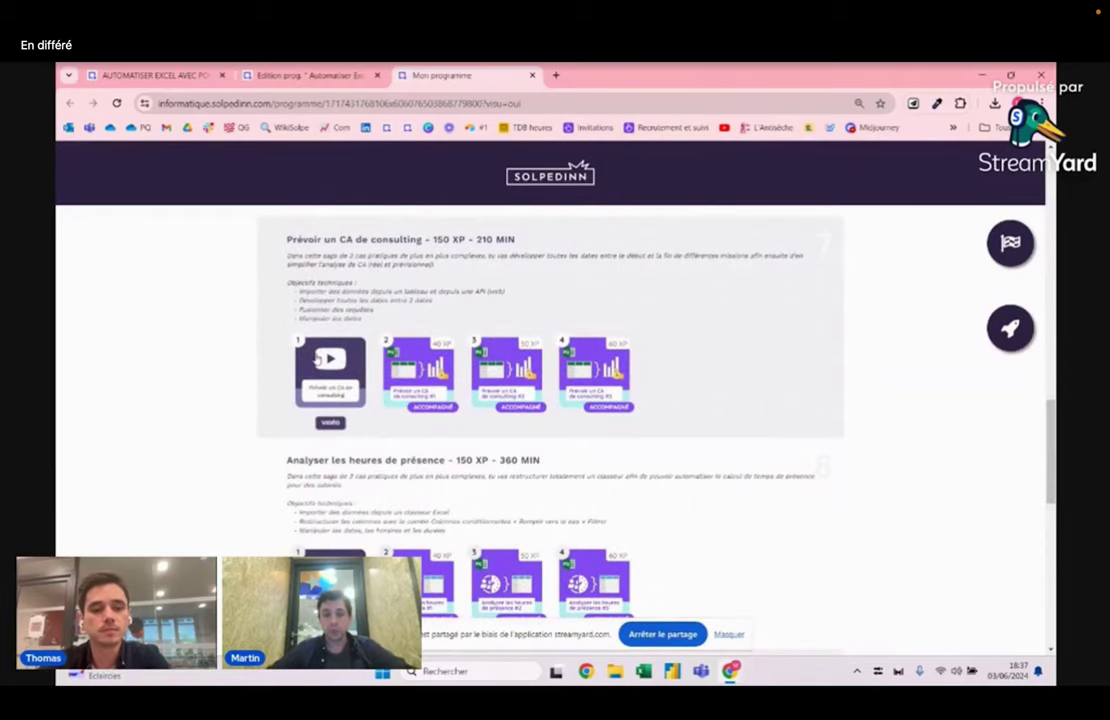
pyautogui.scroll(-2, 330, 370)
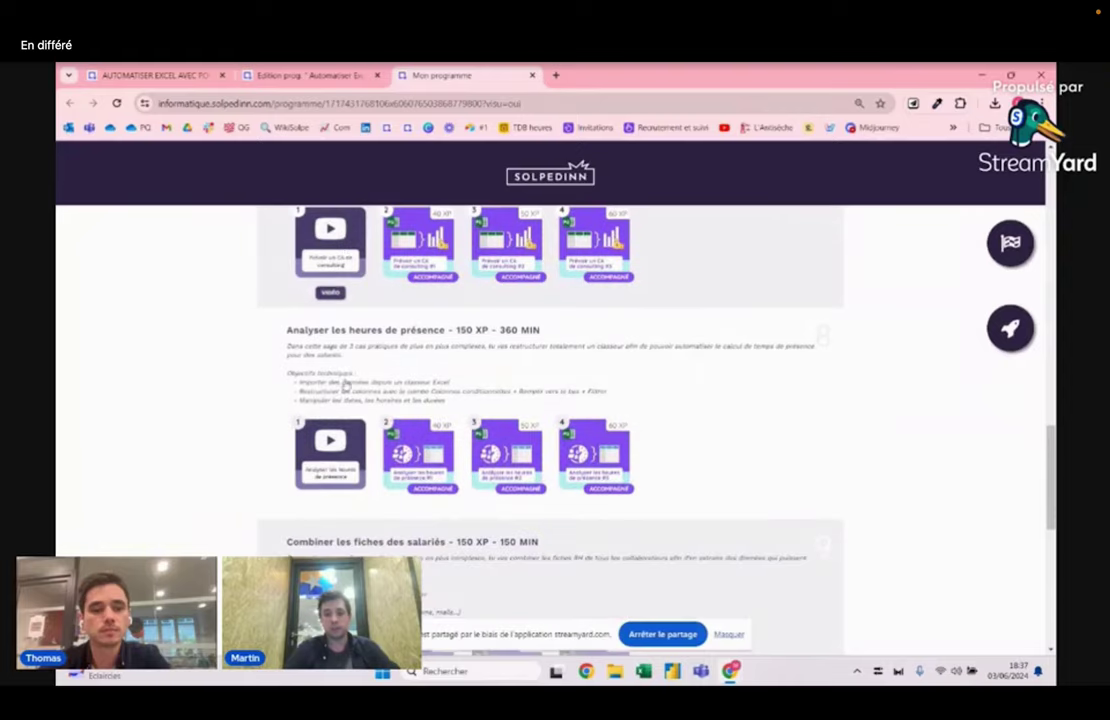
pyautogui.scroll(4, 335, 375)
pyautogui.scroll(2, 345, 385)
pyautogui.scroll(2, 345, 385)
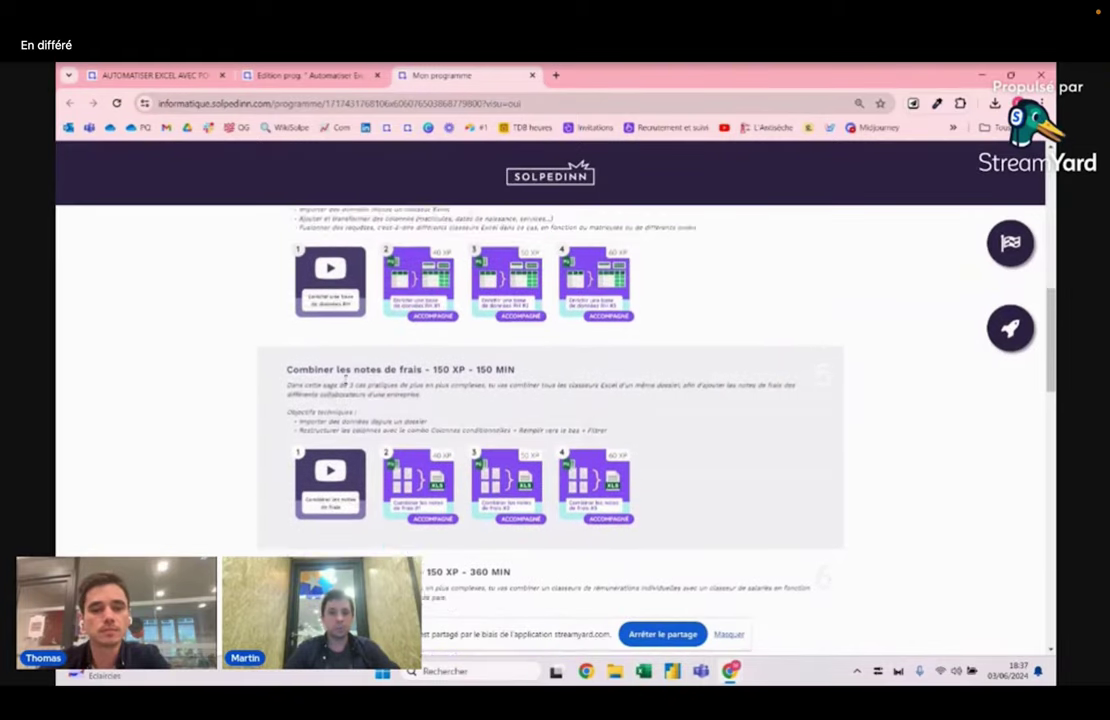
pyautogui.scroll(2, 345, 383)
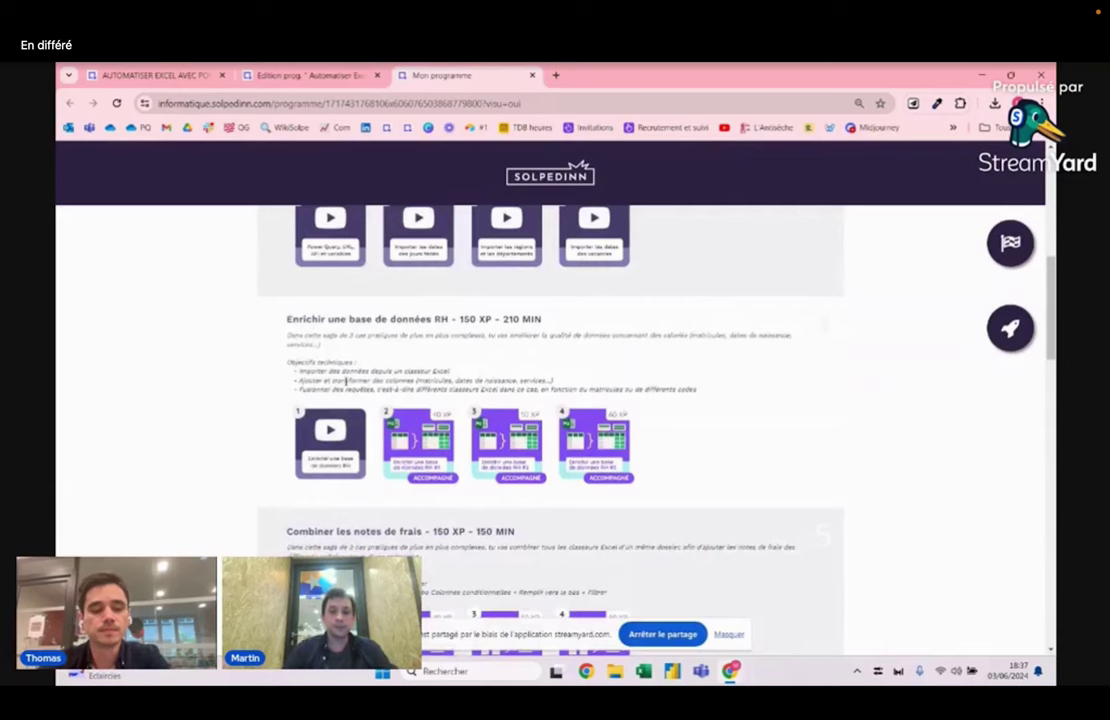
pyautogui.scroll(-1, 552, 378)
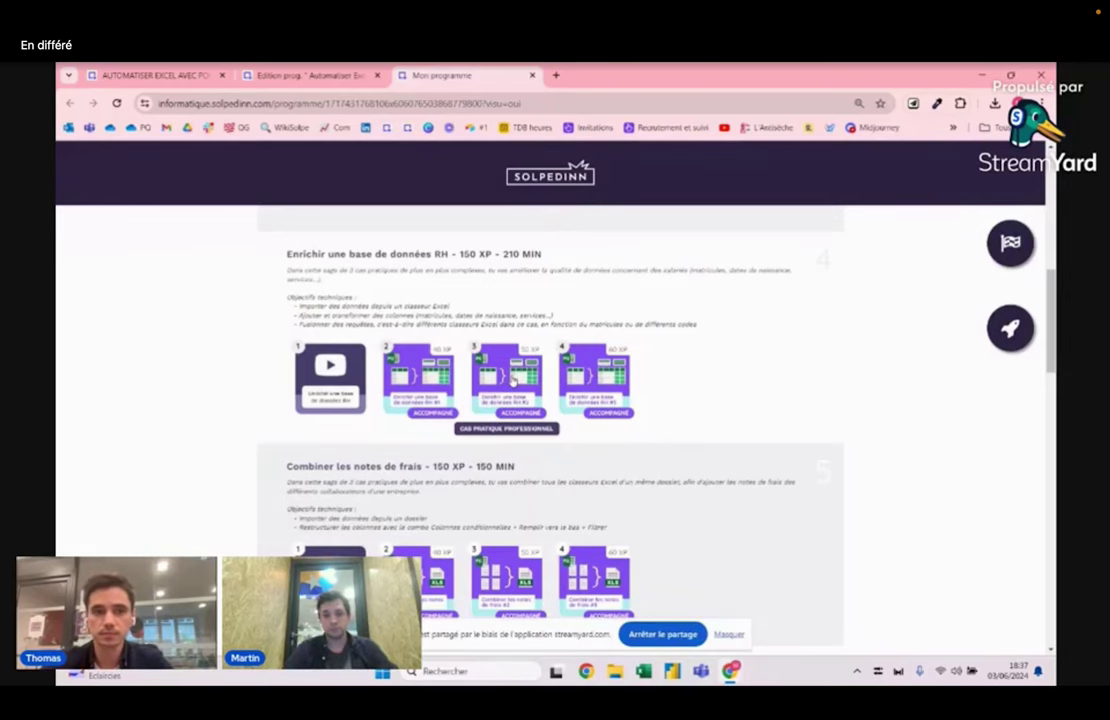
pyautogui.click(512, 378)
pyautogui.click(772, 187)
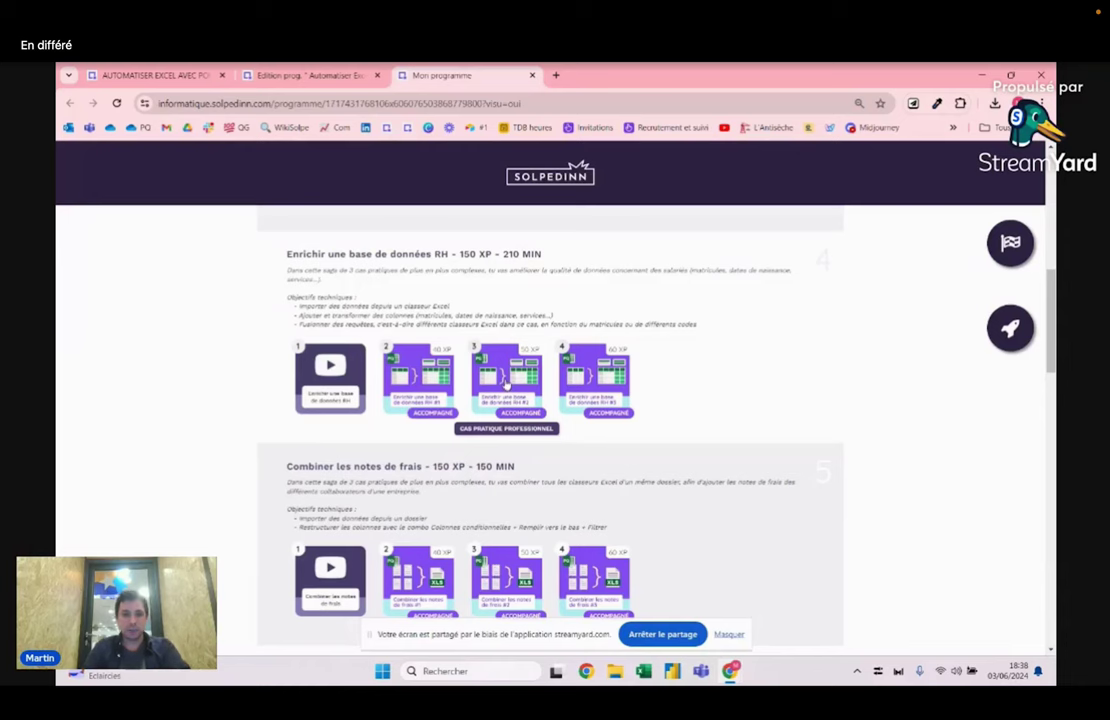
pyautogui.moveTo(286, 256); pyautogui.dragTo(691, 377)
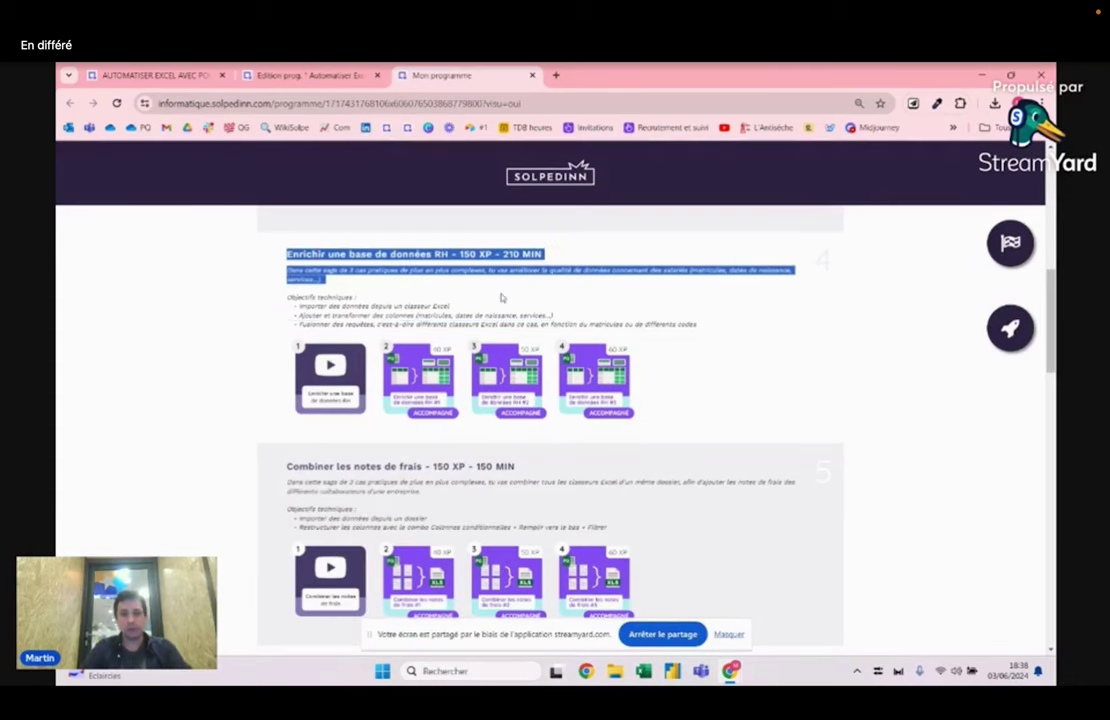
pyautogui.click(706, 384)
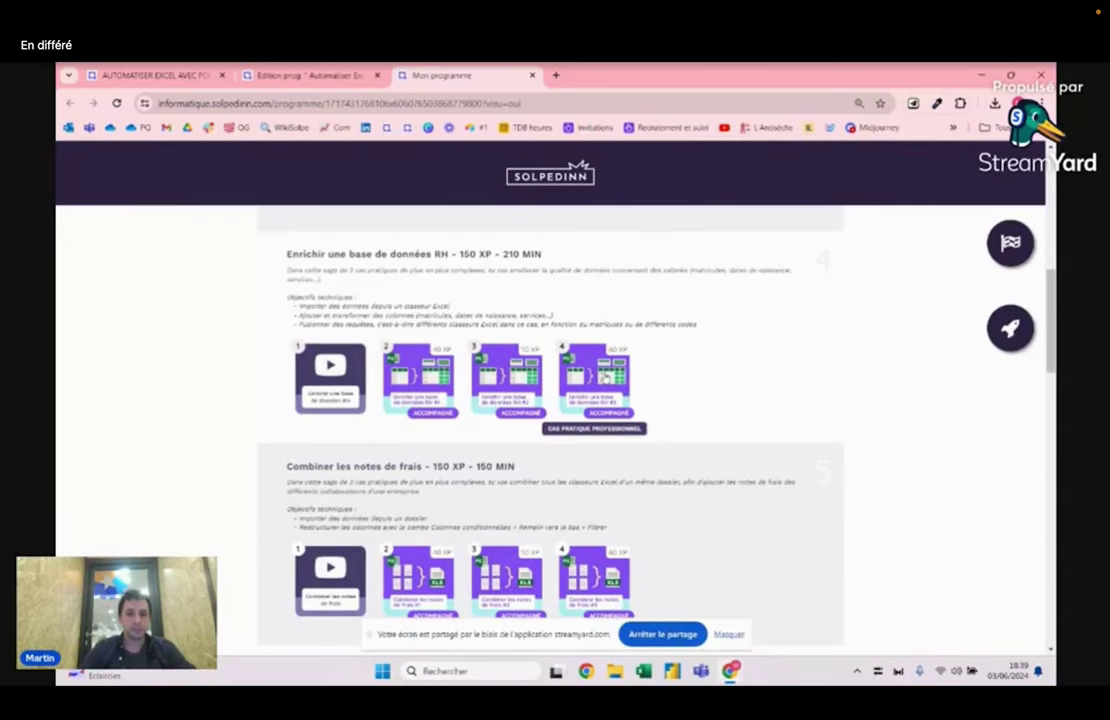
# Open the RH #2 case details and its exercise files folder in OneDrive
pyautogui.click(510, 369)
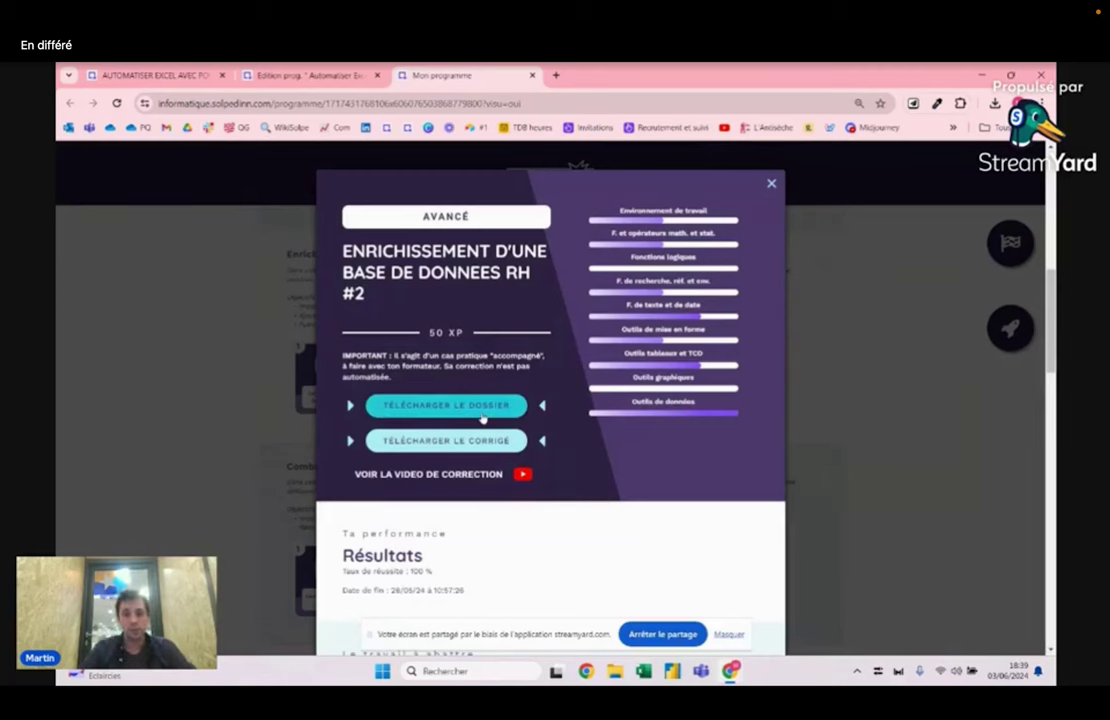
pyautogui.click(771, 183)
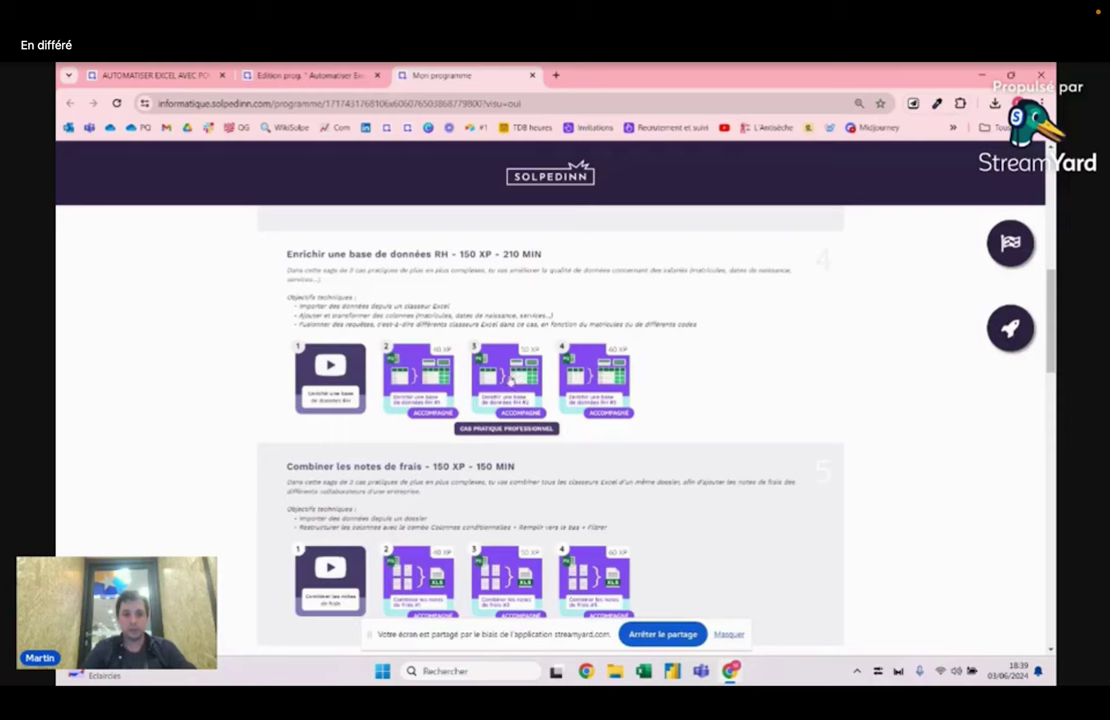
pyautogui.click(507, 376)
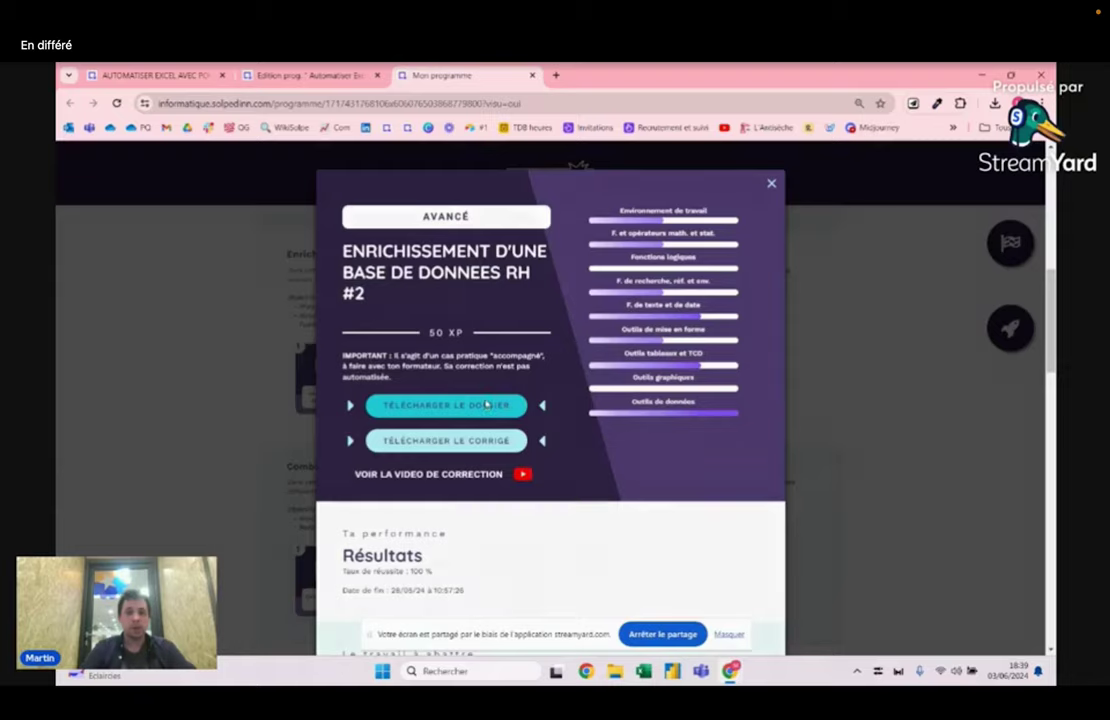
pyautogui.click(486, 404)
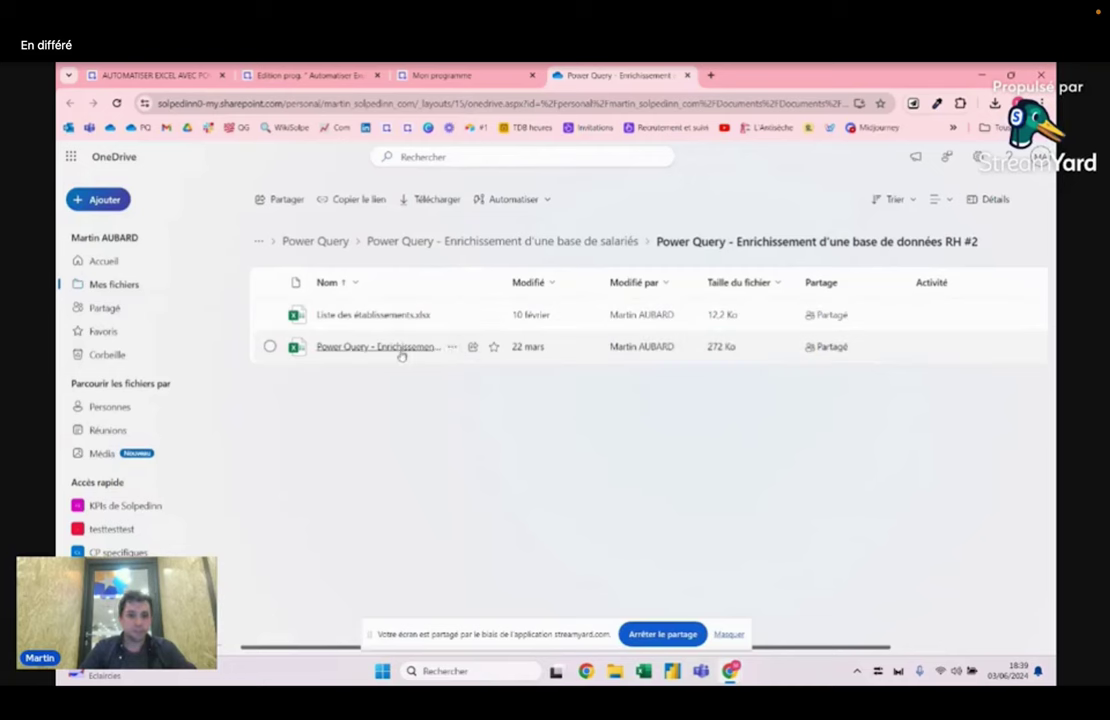
# Widen the OneDrive Nom column and open the RH #2 Power Query workbook
pyautogui.moveTo(402, 348)
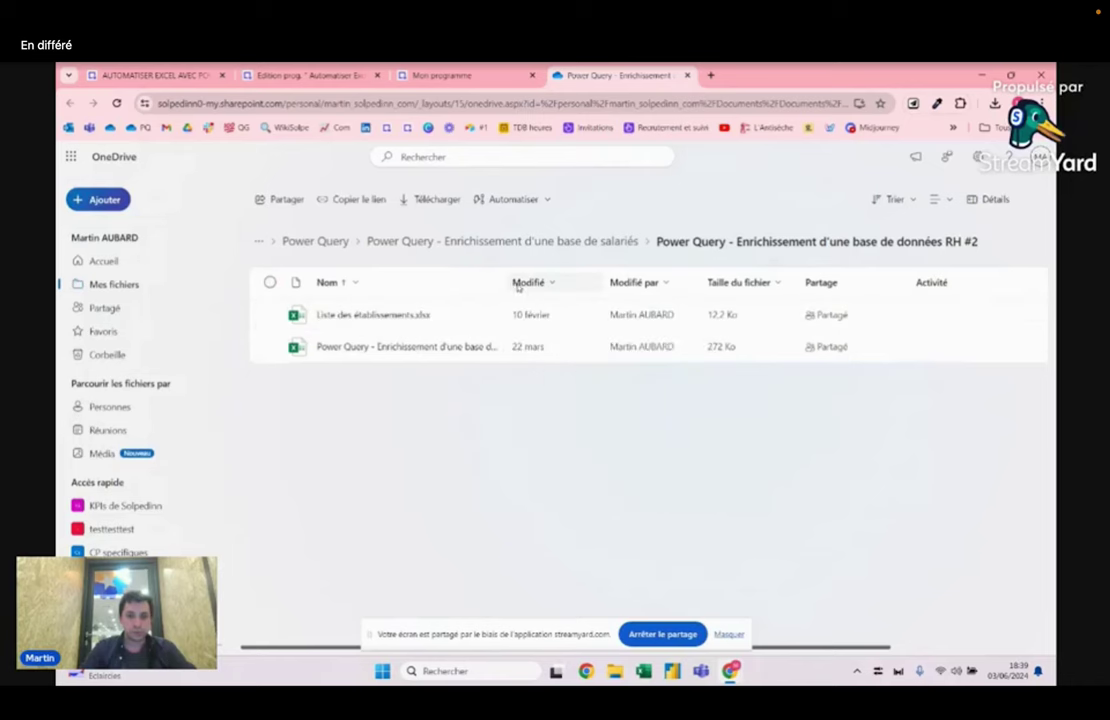
pyautogui.moveTo(508, 282); pyautogui.dragTo(594, 282)
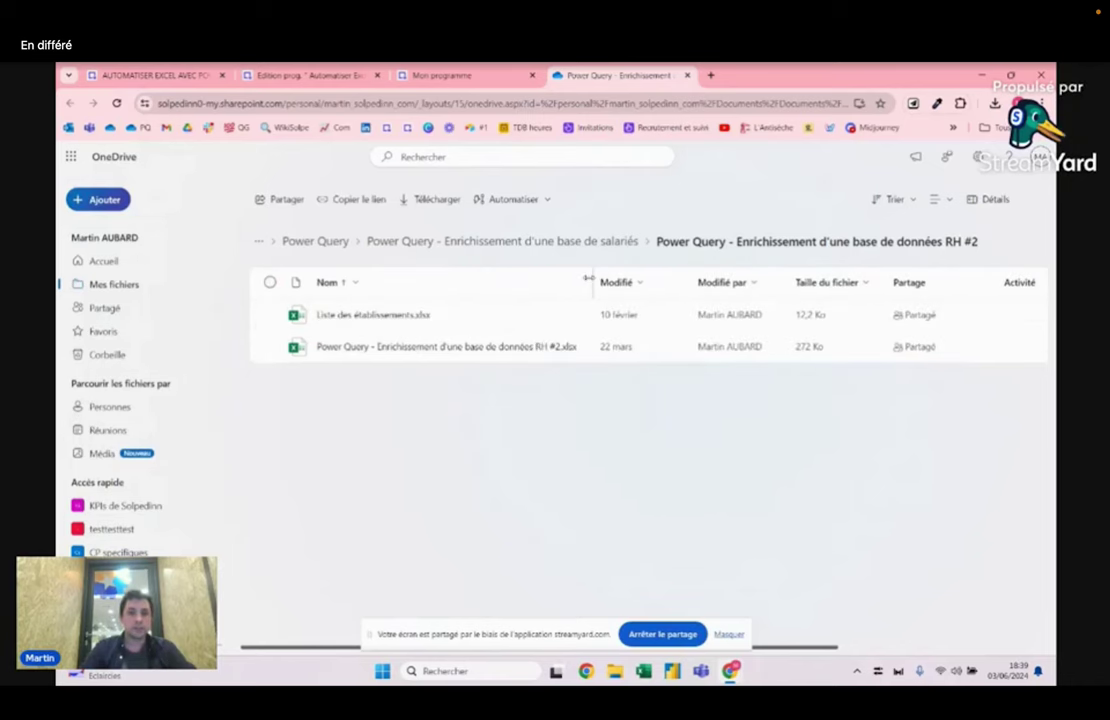
pyautogui.click(432, 348)
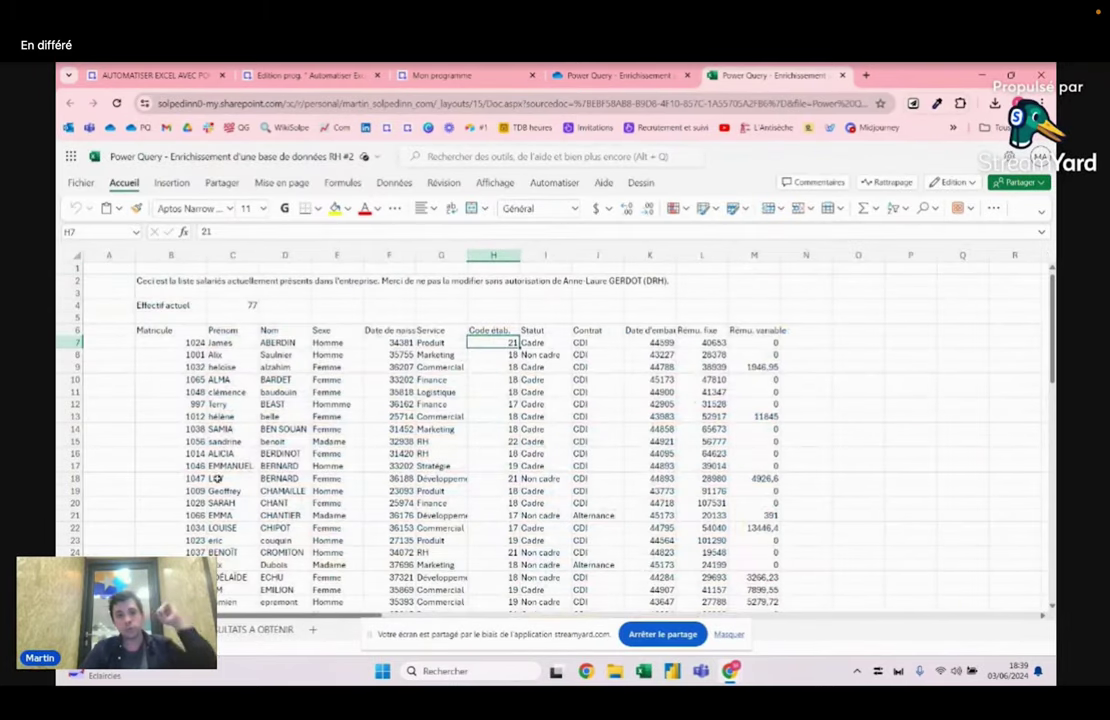
# Inspect the employee list B2:M22, its Code etab. column and lowercase surname in D13, then view the results sheet
pyautogui.moveTo(157, 284); pyautogui.dragTo(752, 530)
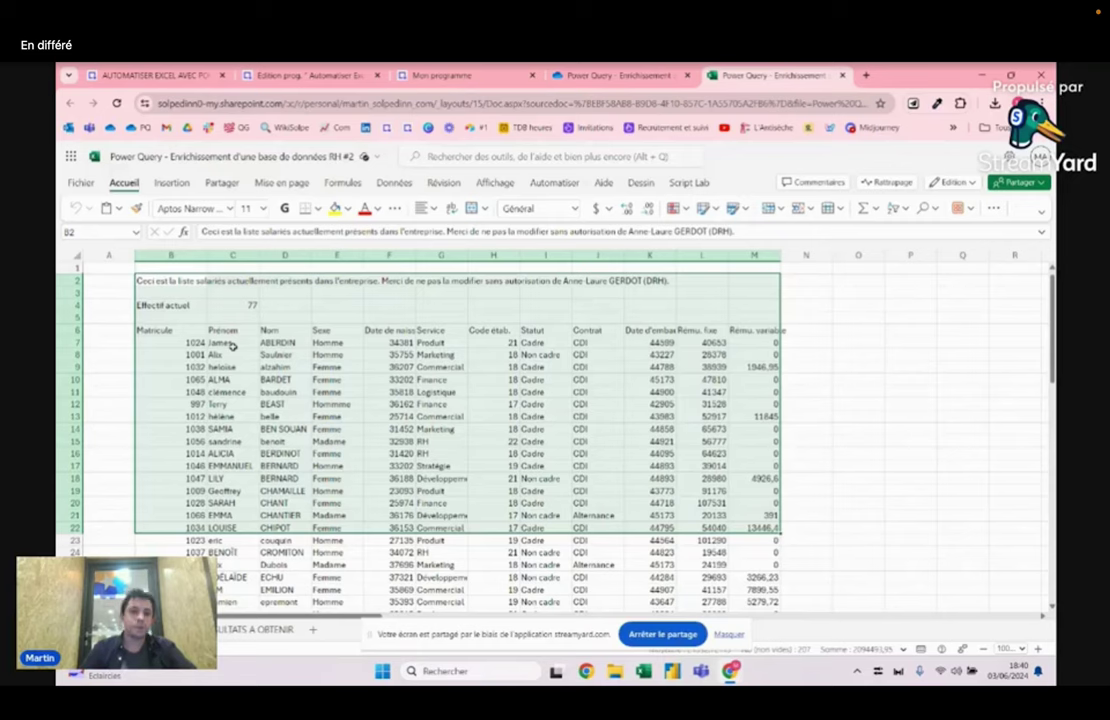
pyautogui.moveTo(492, 330)
pyautogui.mouseDown()
pyautogui.moveTo(483, 540)
pyautogui.moveTo(493, 565)
pyautogui.mouseUp()
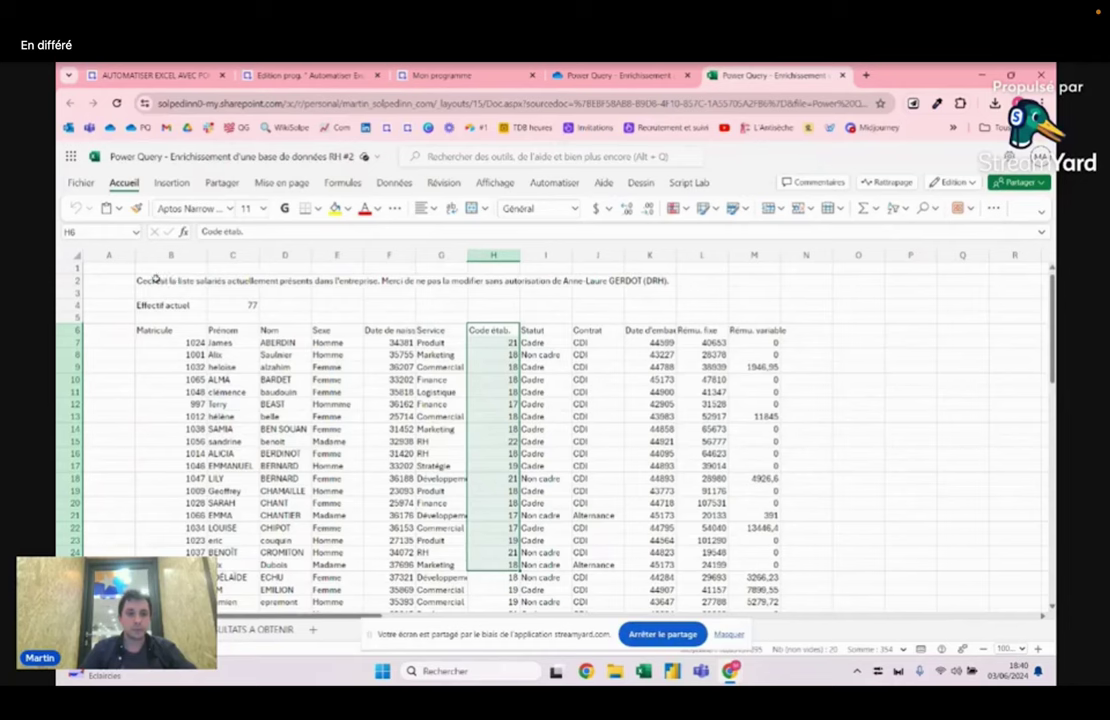
pyautogui.moveTo(158, 281); pyautogui.dragTo(265, 320)
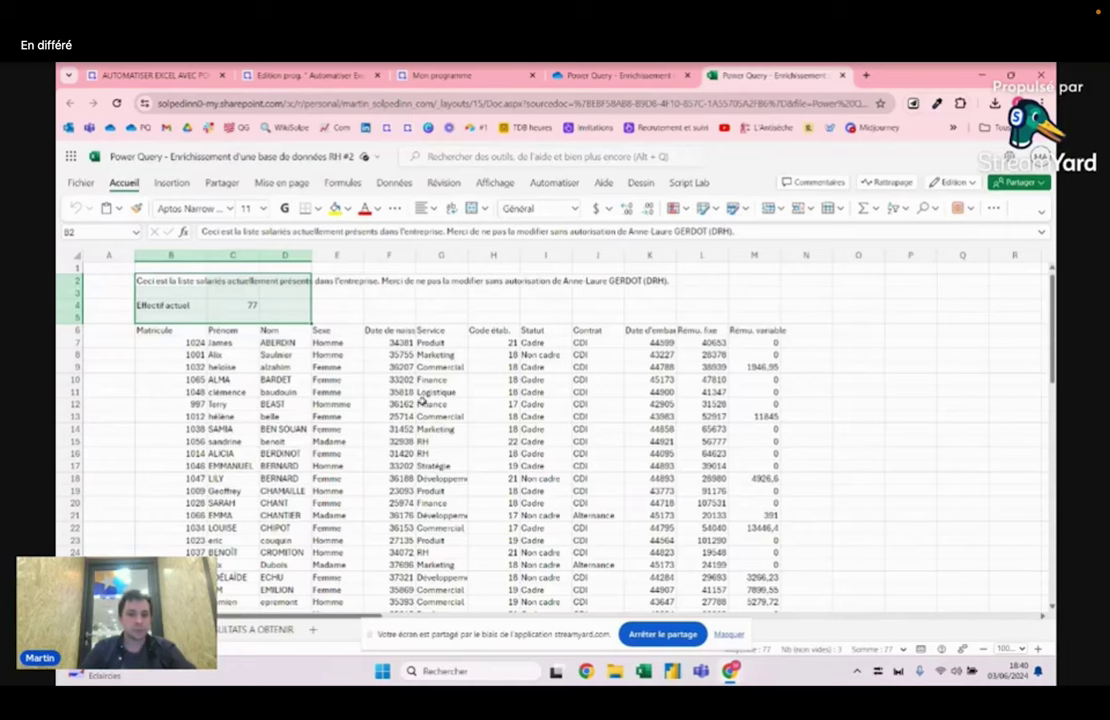
pyautogui.click(300, 416)
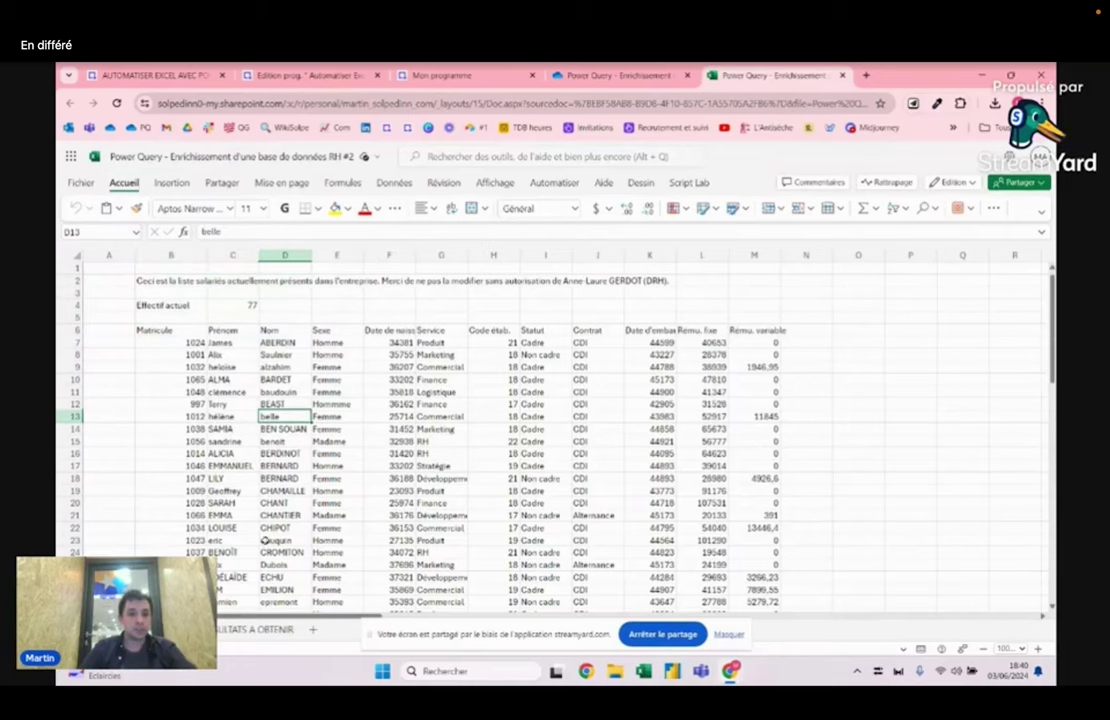
pyautogui.click(253, 628)
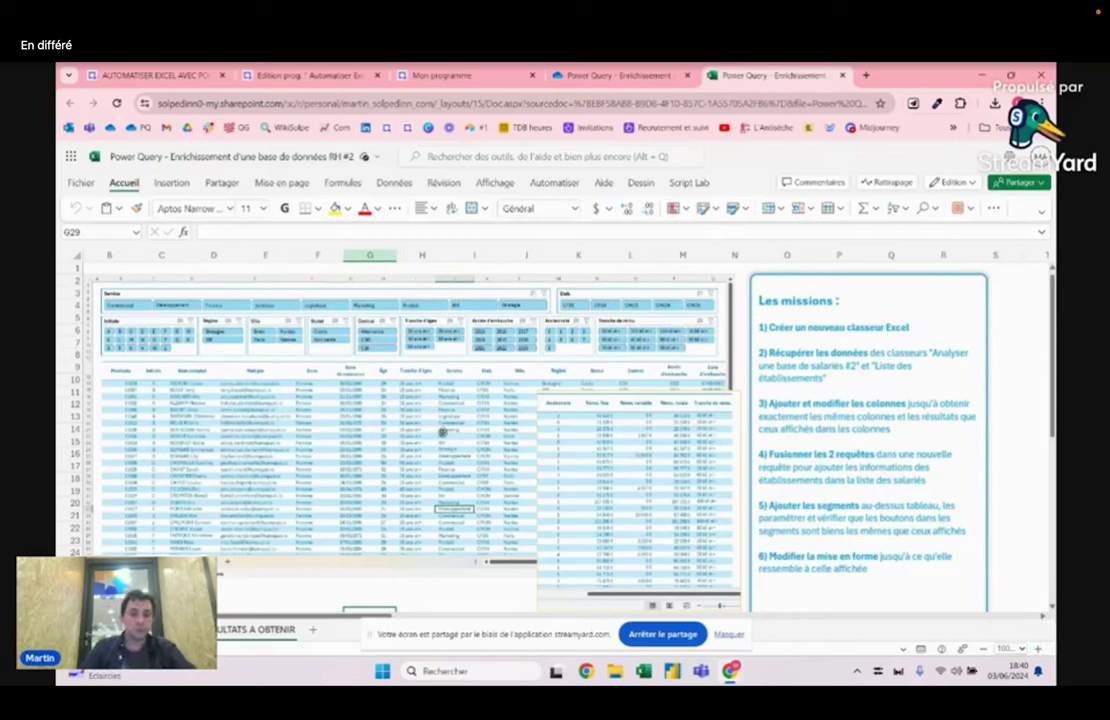
pyautogui.click(612, 75)
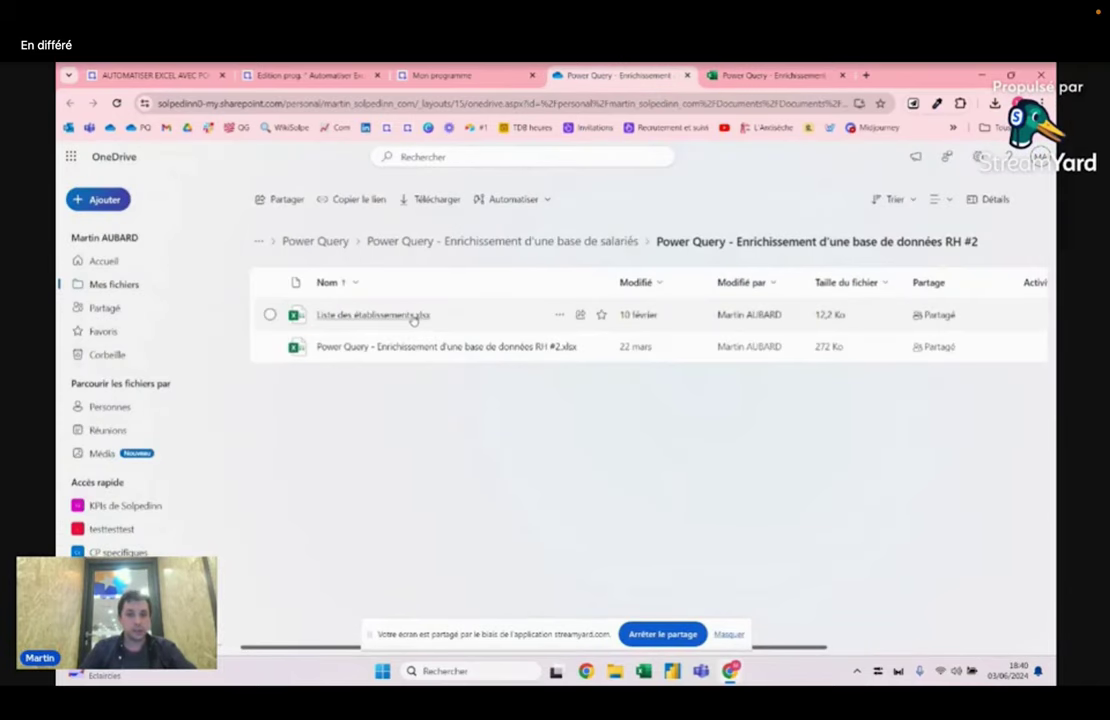
# Open Liste des établissements.xlsx and select the establishment codes 17 to 22
pyautogui.moveTo(413, 318)
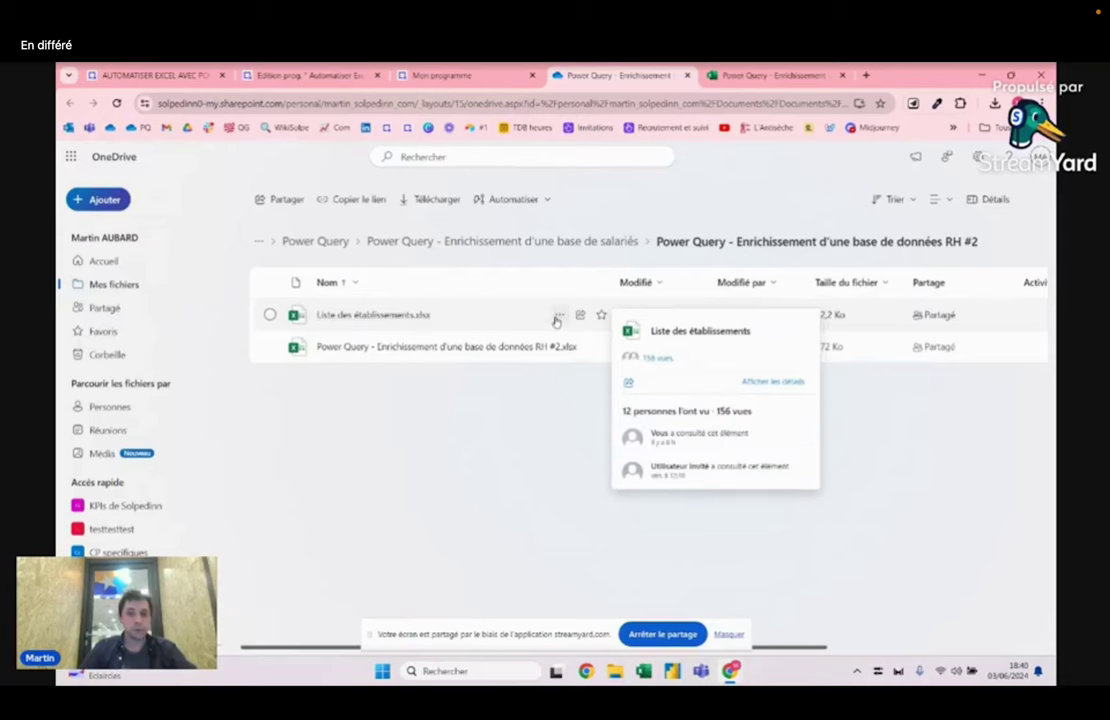
pyautogui.click(426, 316)
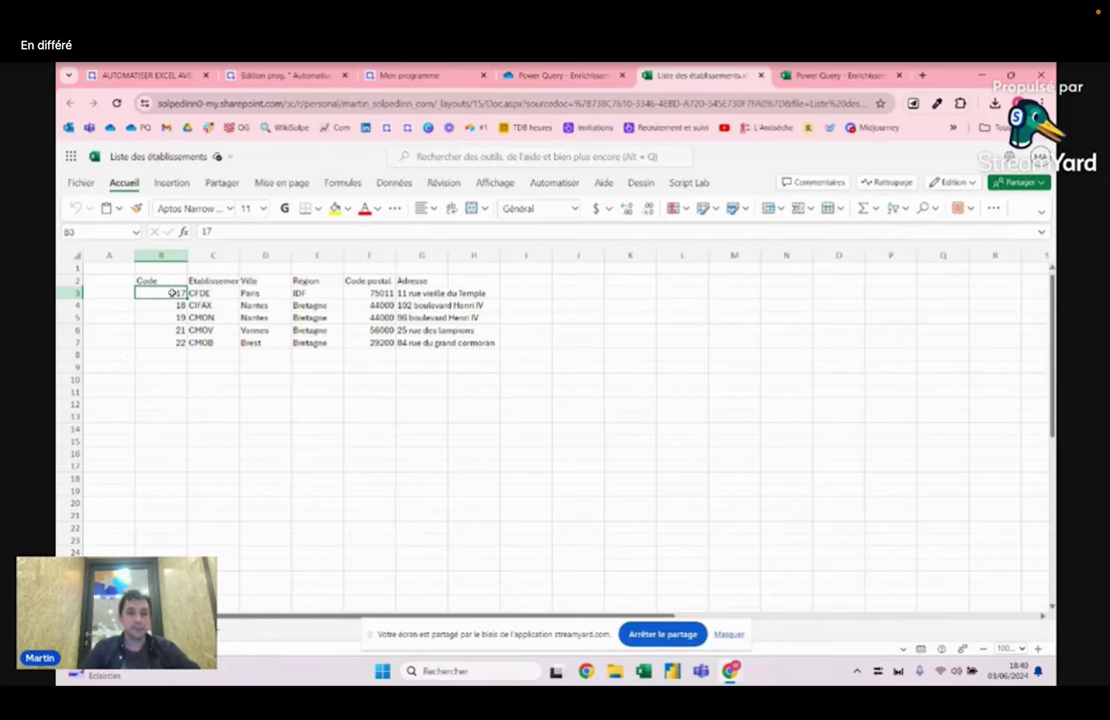
pyautogui.moveTo(168, 292); pyautogui.dragTo(168, 342)
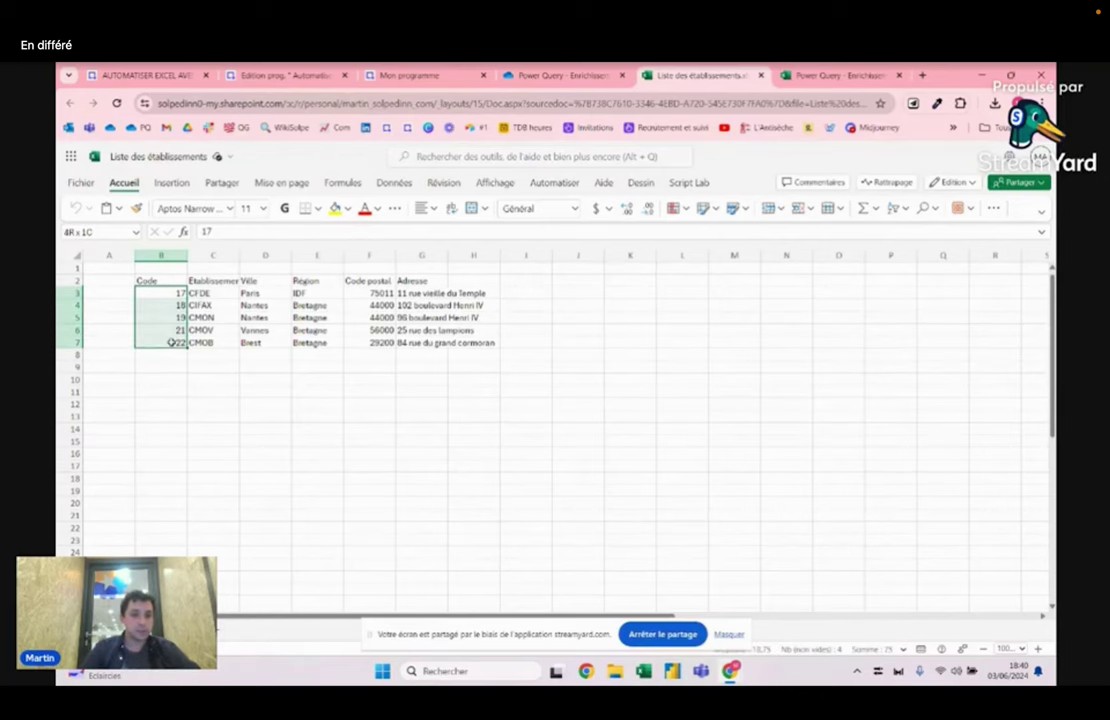
# Select the employees' Code etab. values in the employee list sheet
pyautogui.click(845, 74)
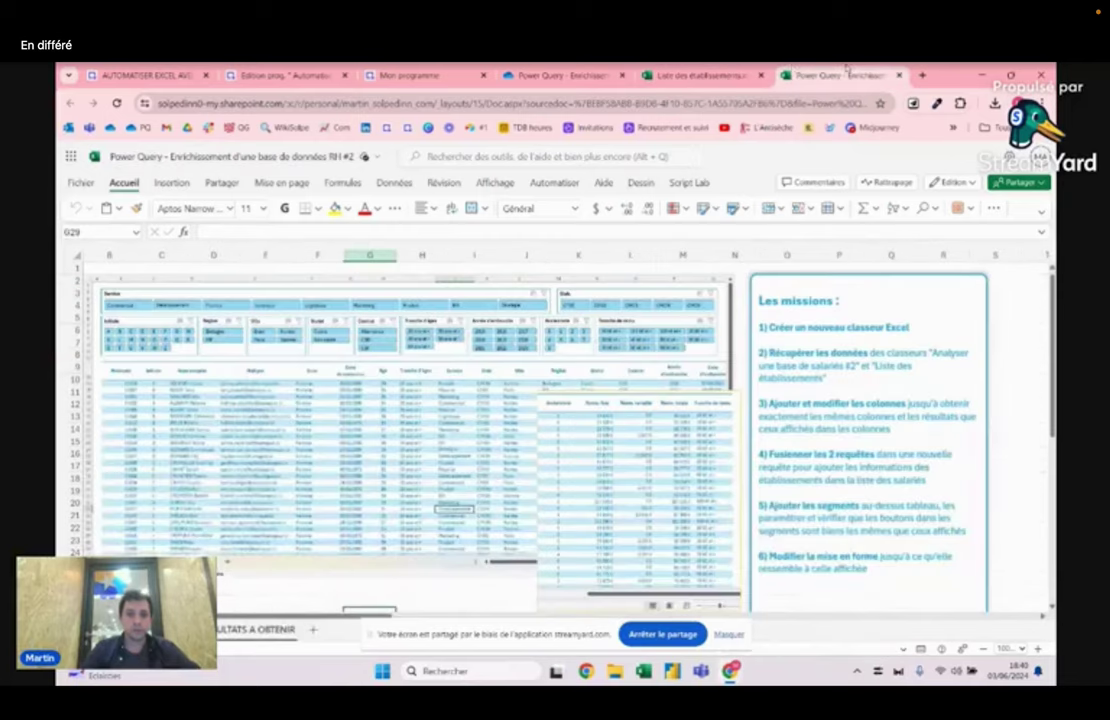
pyautogui.click(180, 629)
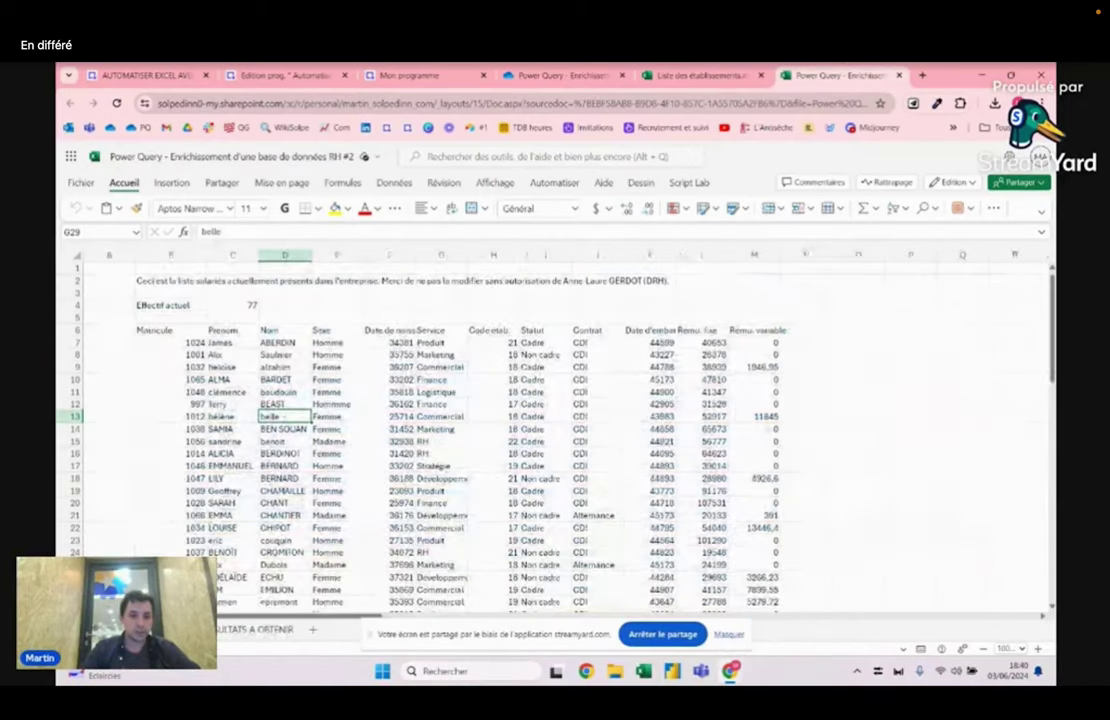
pyautogui.moveTo(493, 342); pyautogui.dragTo(483, 508)
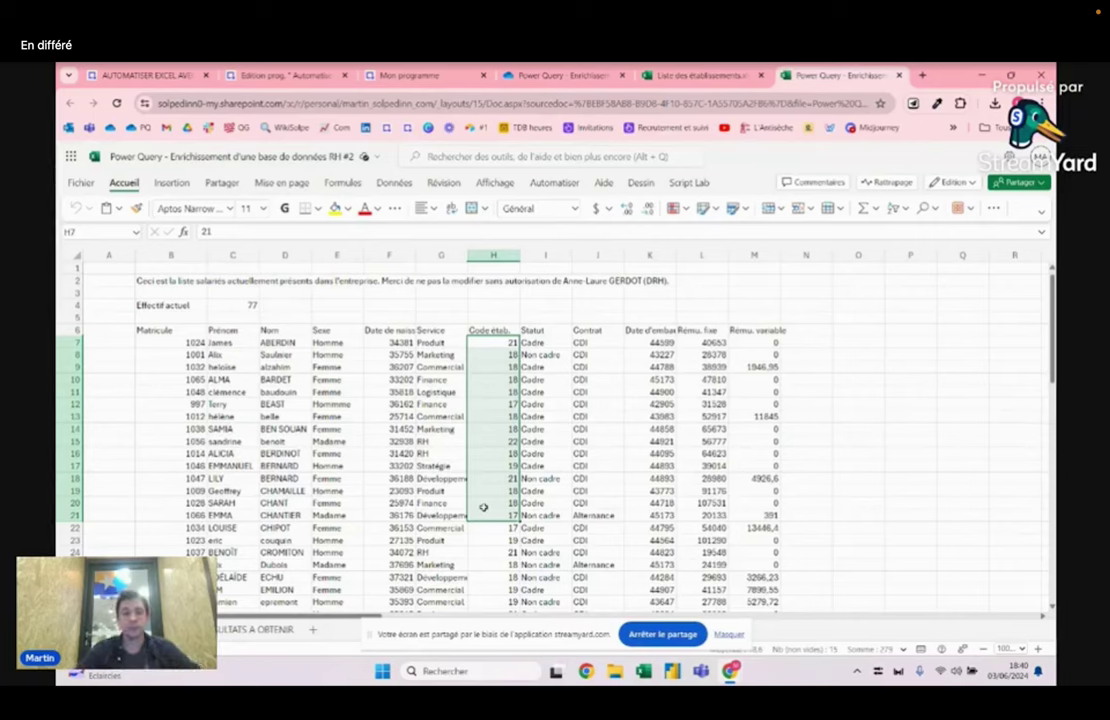
# Close the Liste des établissements workbook and show the RÉSULTATS À OBTENIR sheet
pyautogui.click(683, 67)
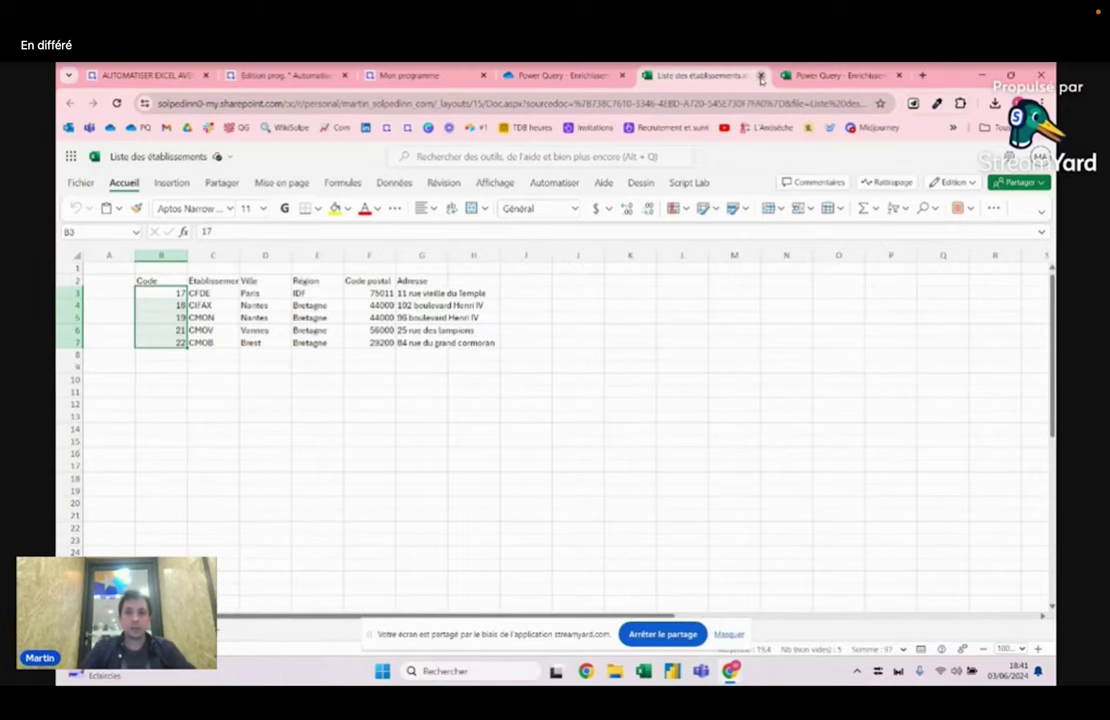
pyautogui.middleClick(662, 70)
pyautogui.click(255, 629)
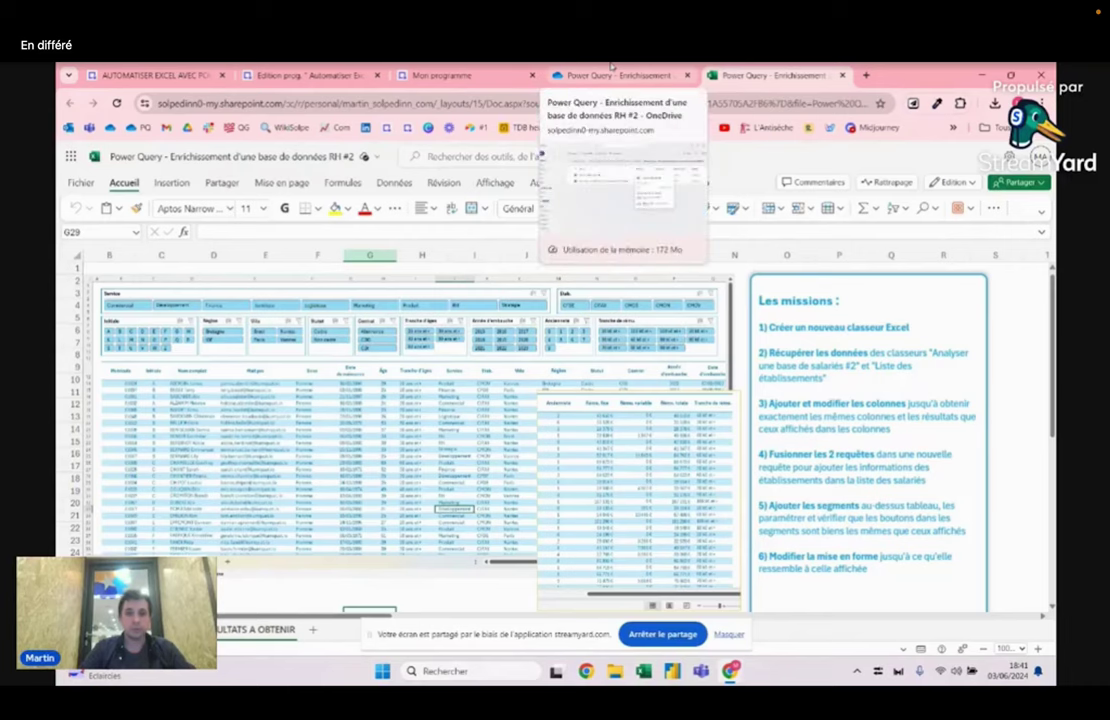
# Download Liste des établissements.xlsx from the OneDrive RH #2 folder
pyautogui.click(612, 66)
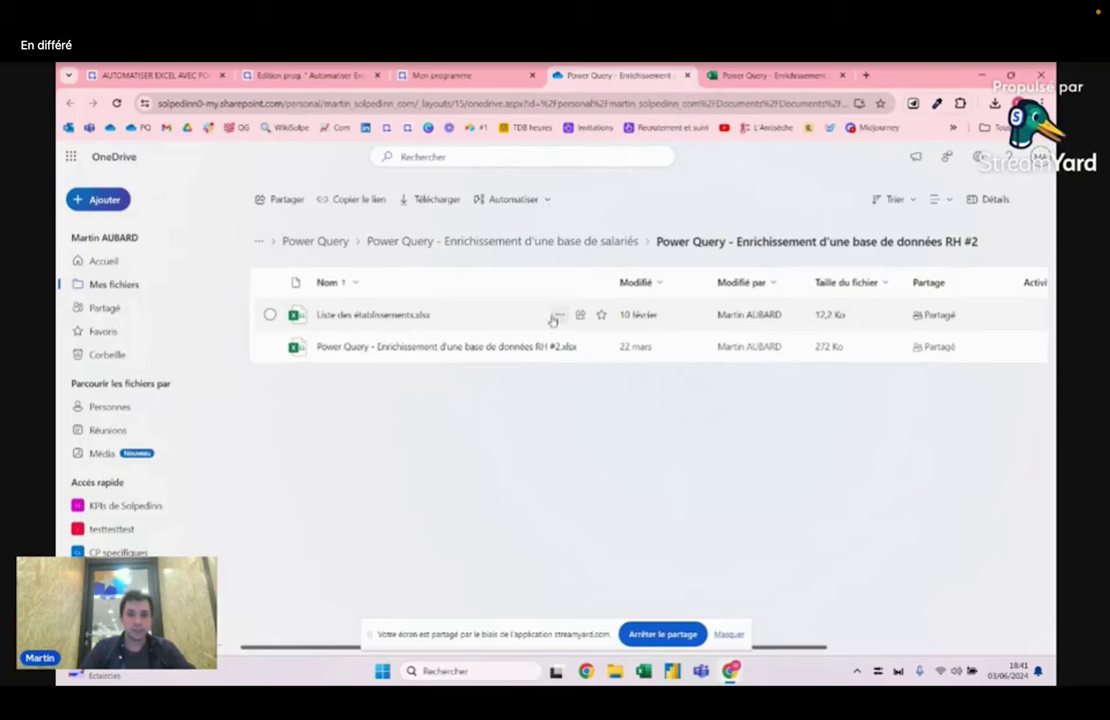
pyautogui.click(558, 318)
pyautogui.click(558, 316)
pyautogui.click(540, 366)
pyautogui.click(558, 316)
pyautogui.click(625, 461)
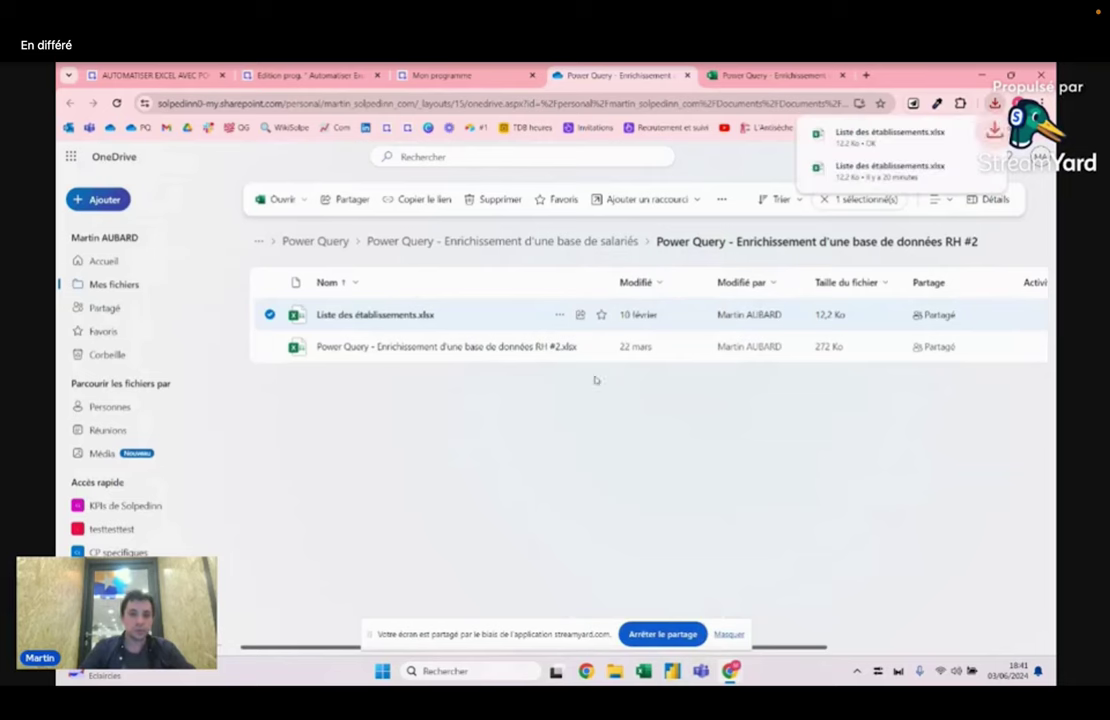
# Download the Power Query RH #2 workbook and clear the file selection
pyautogui.click(558, 350)
pyautogui.click(602, 460)
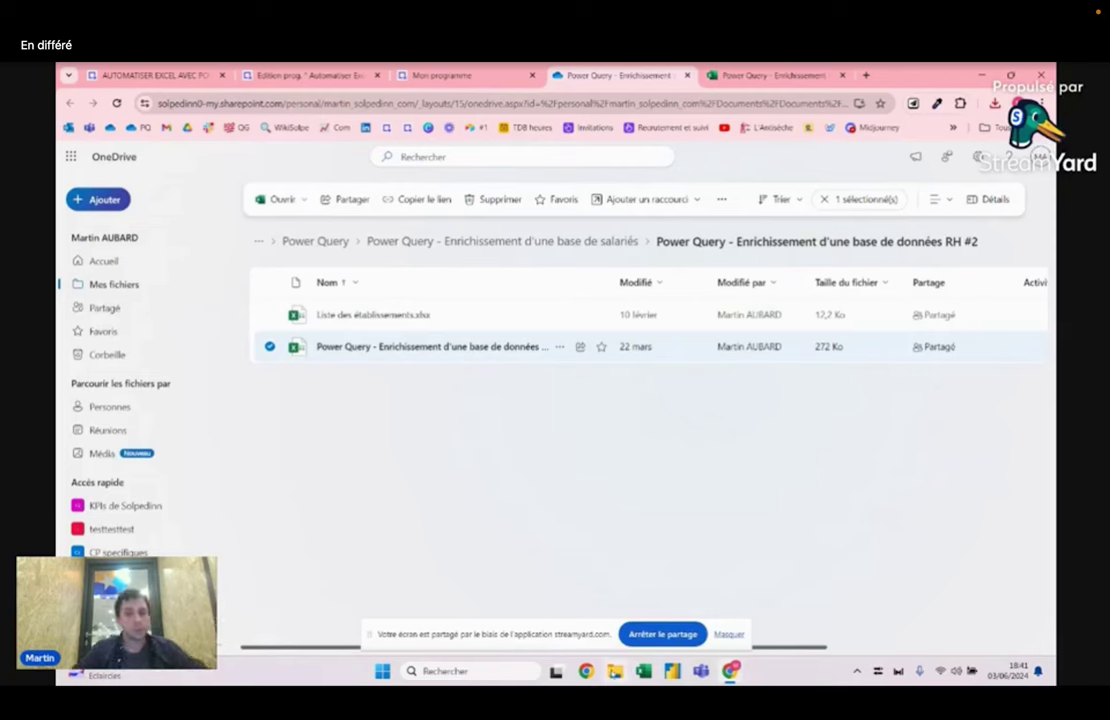
pyautogui.click(525, 519)
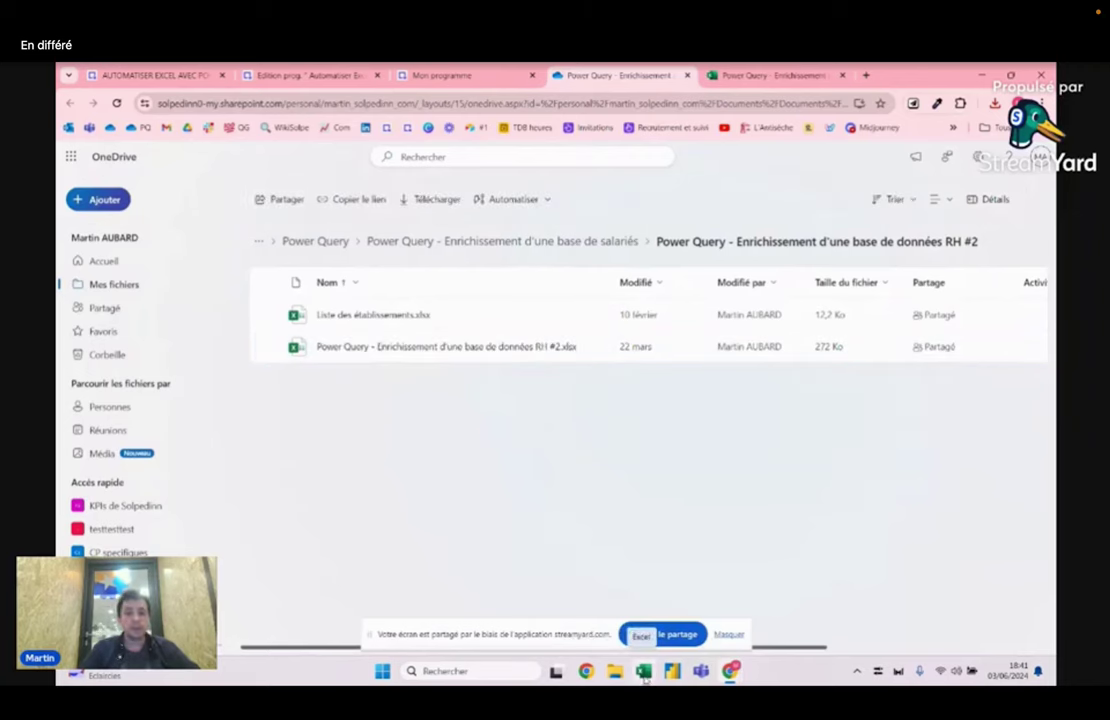
# Start desktop Excel with a blank workbook and dismiss Document Recovery
pyautogui.click(645, 672)
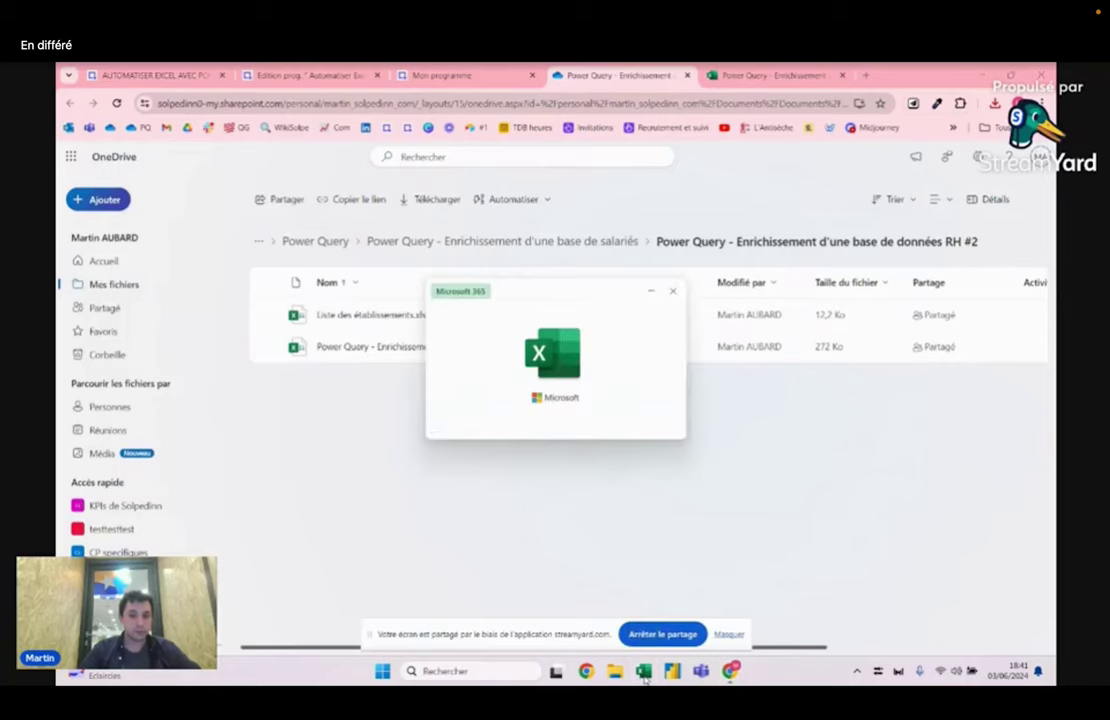
pyautogui.click(250, 219)
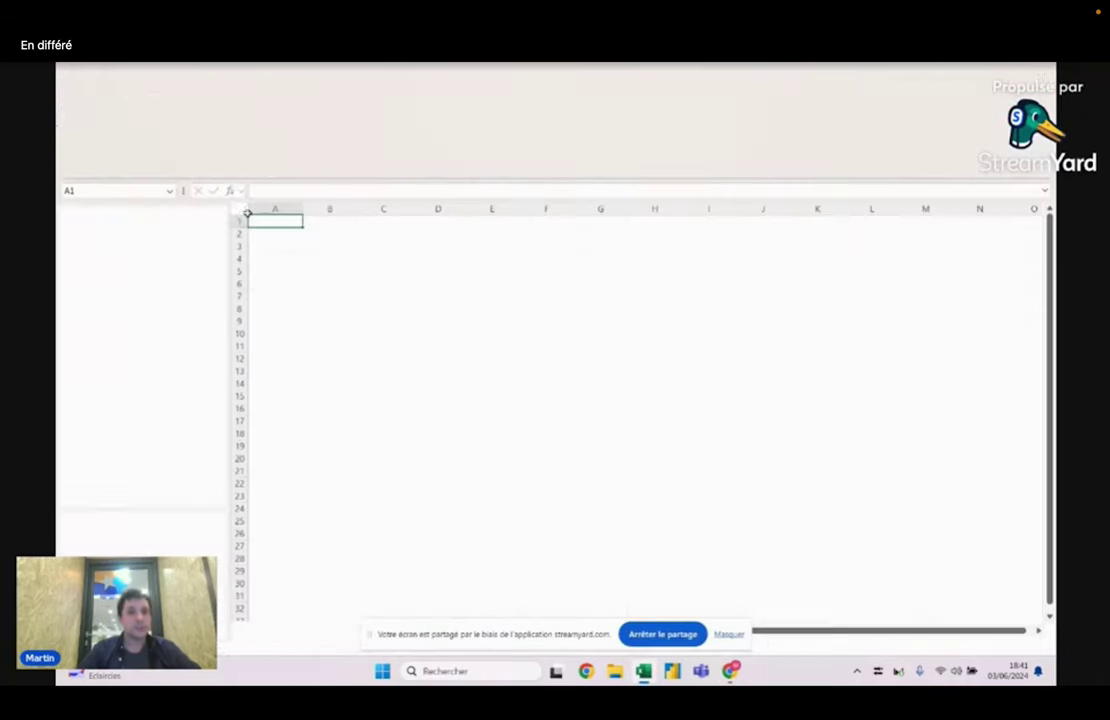
pyautogui.click(218, 610)
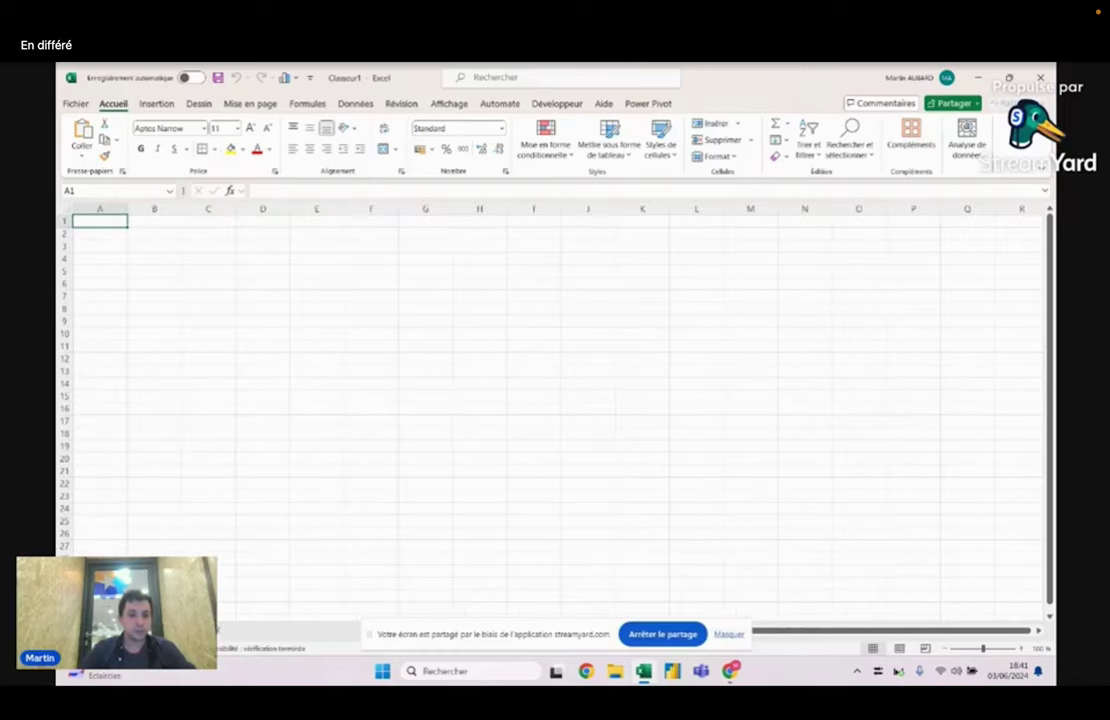
# Check both downloaded workbooks in the Téléchargements folder in File Explorer, then close it
pyautogui.click(614, 671)
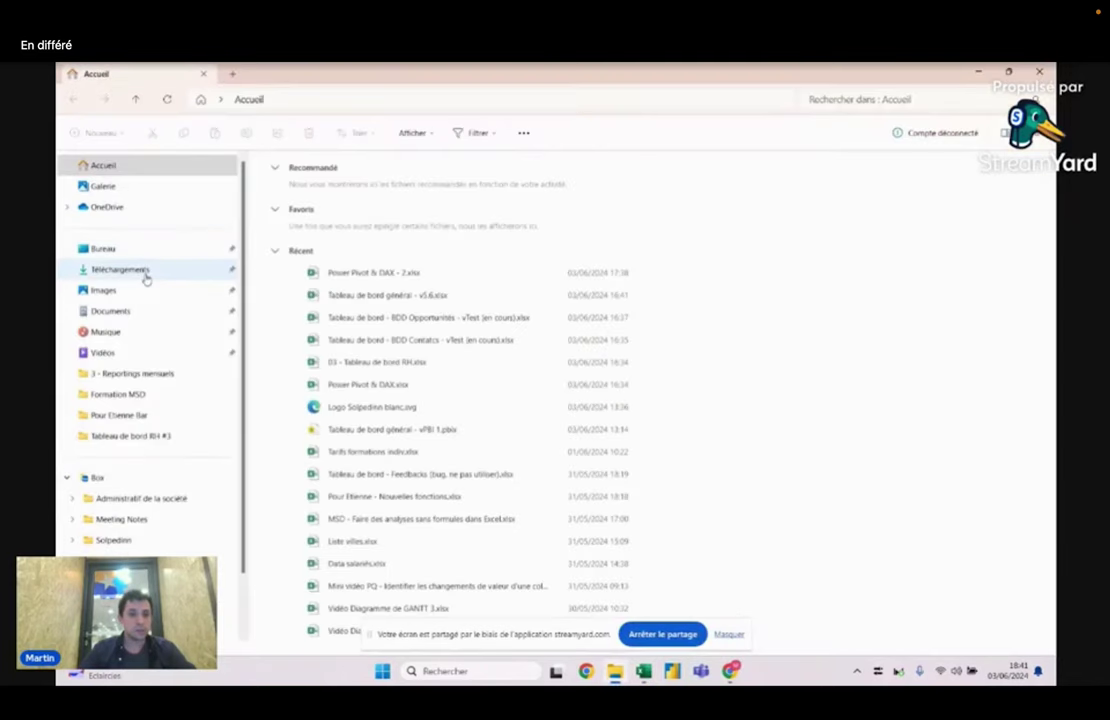
pyautogui.click(120, 269)
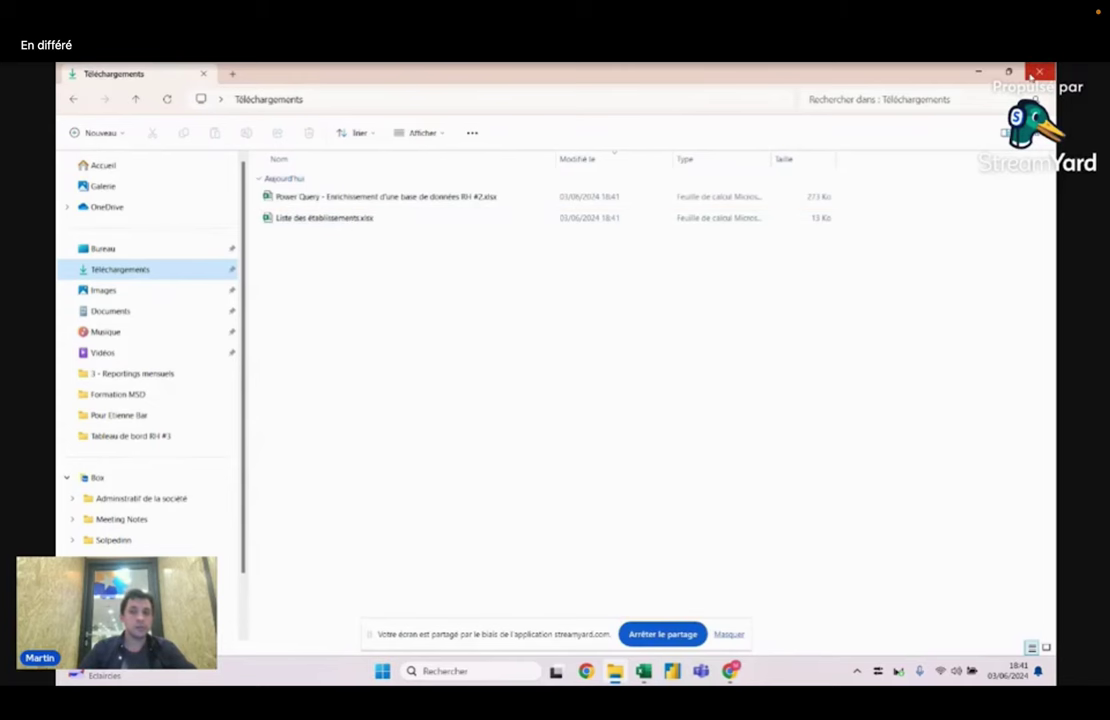
pyautogui.click(1034, 75)
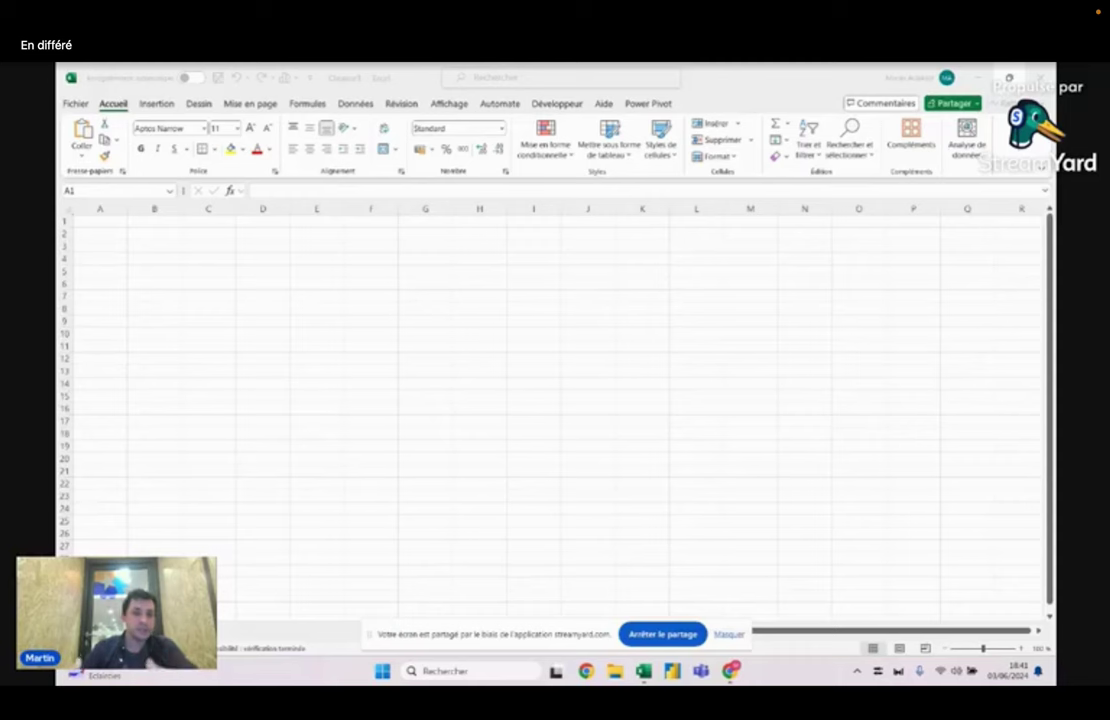
# Import the Téléchargements folder through Données > Obtenir des données > À partir d'un dossier into Power Query
pyautogui.click(359, 104)
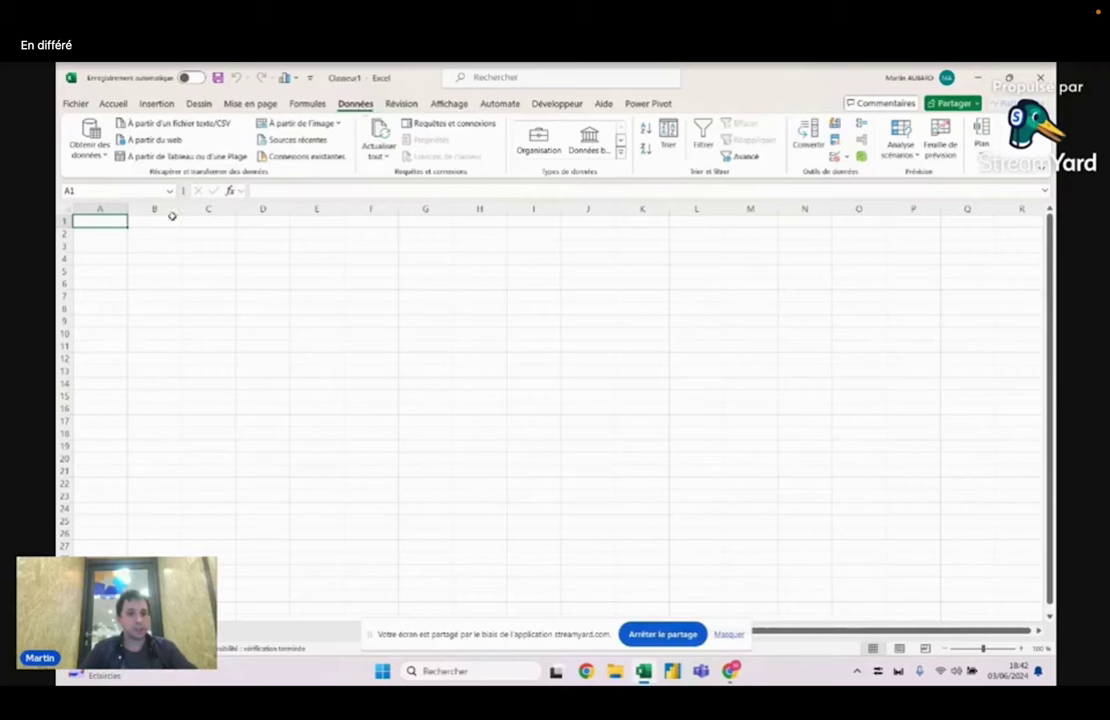
pyautogui.click(102, 147)
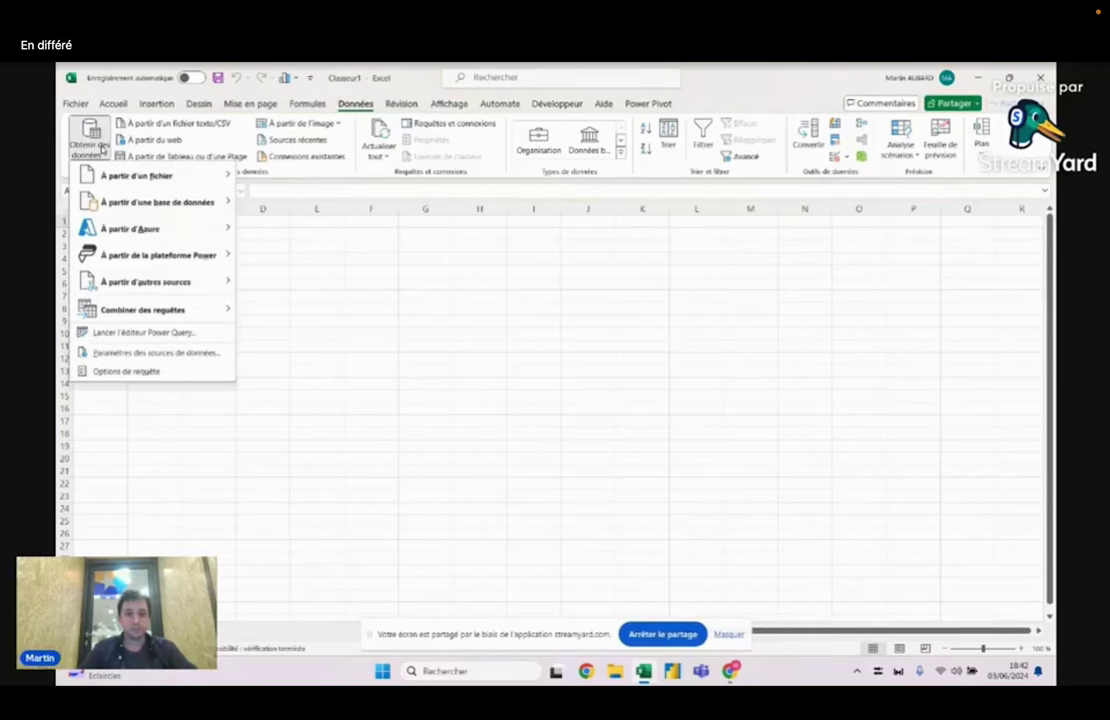
pyautogui.moveTo(151, 181)
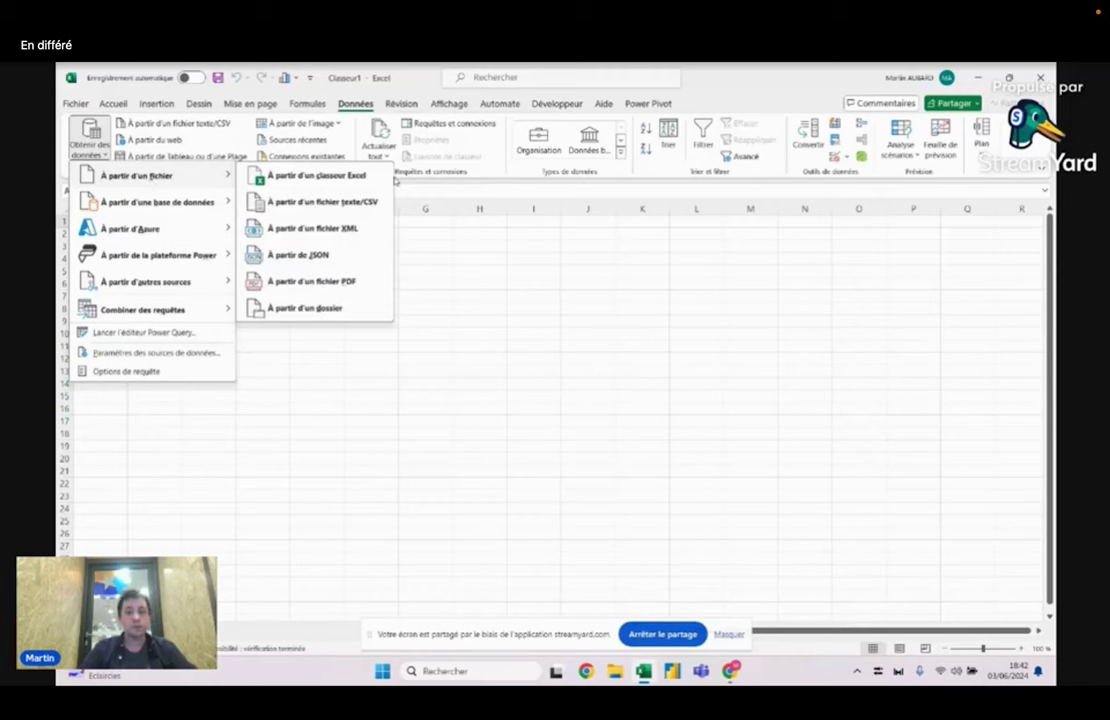
pyautogui.click(312, 314)
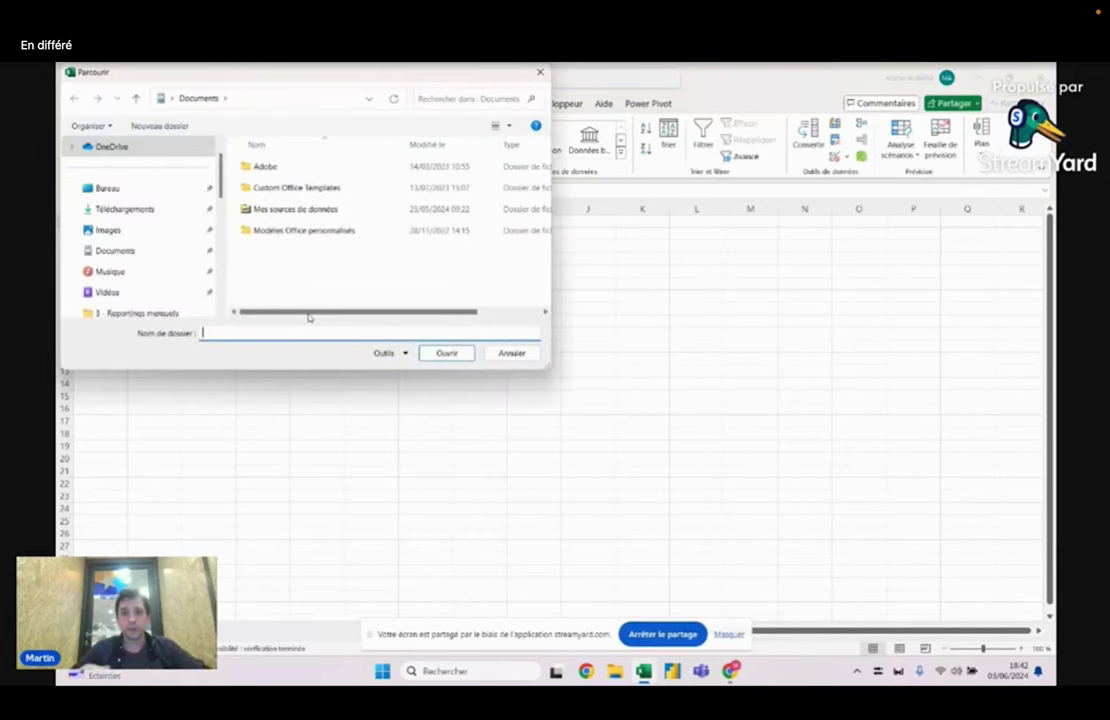
pyautogui.click(147, 216)
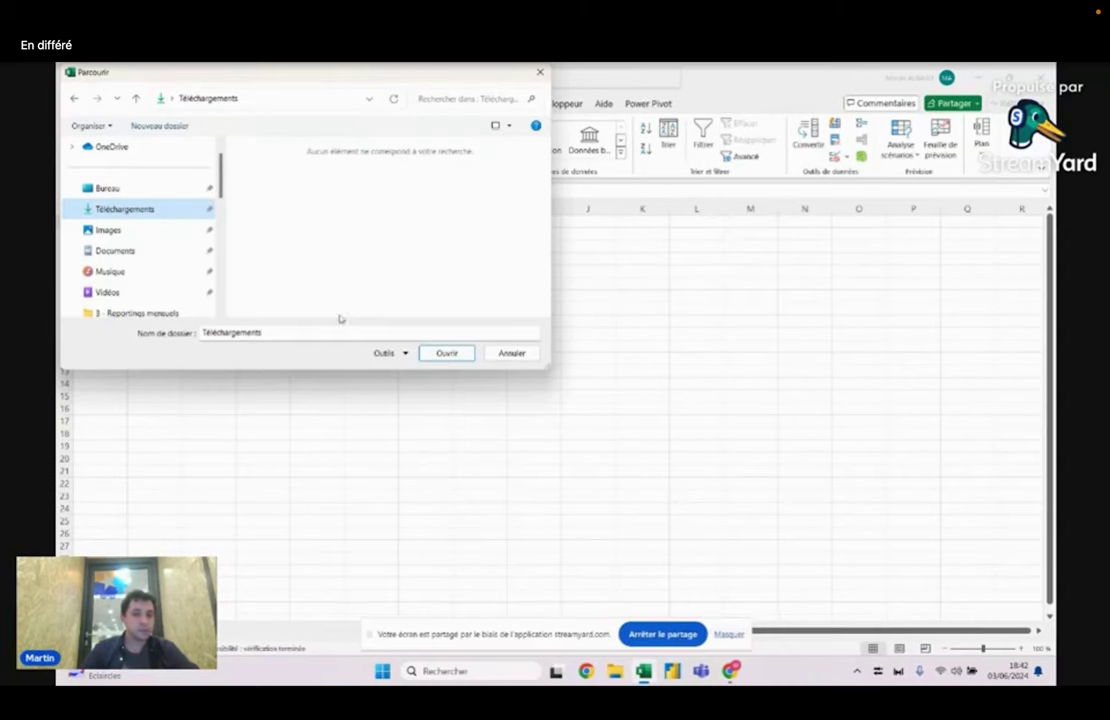
pyautogui.click(462, 355)
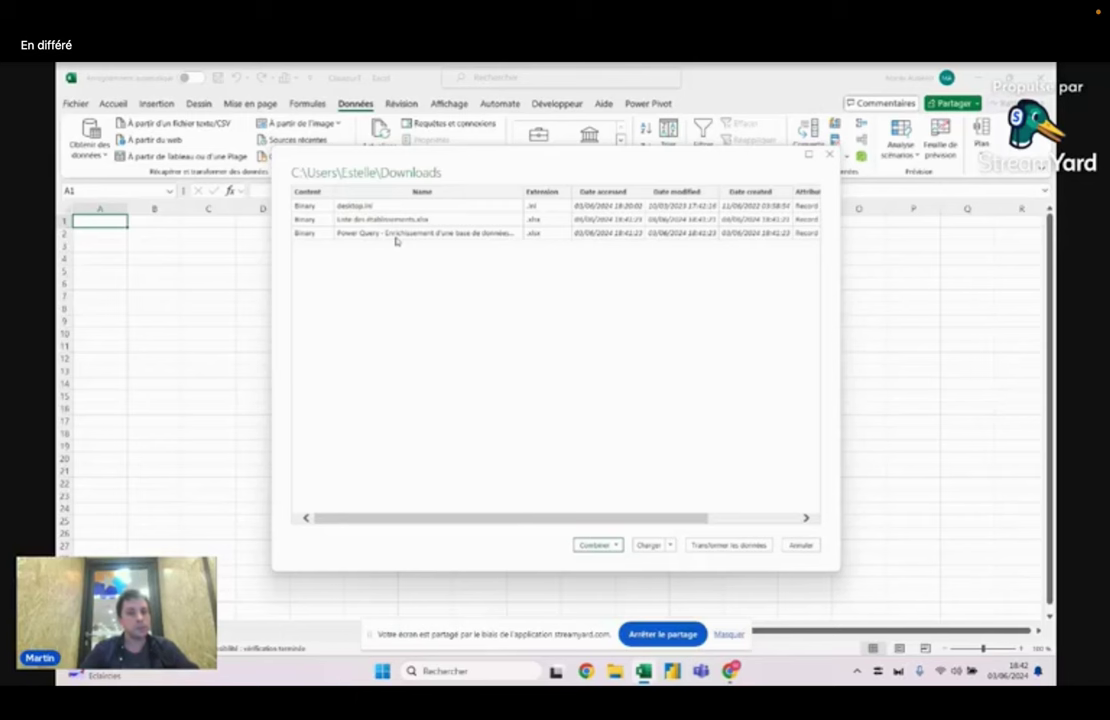
pyautogui.click(744, 545)
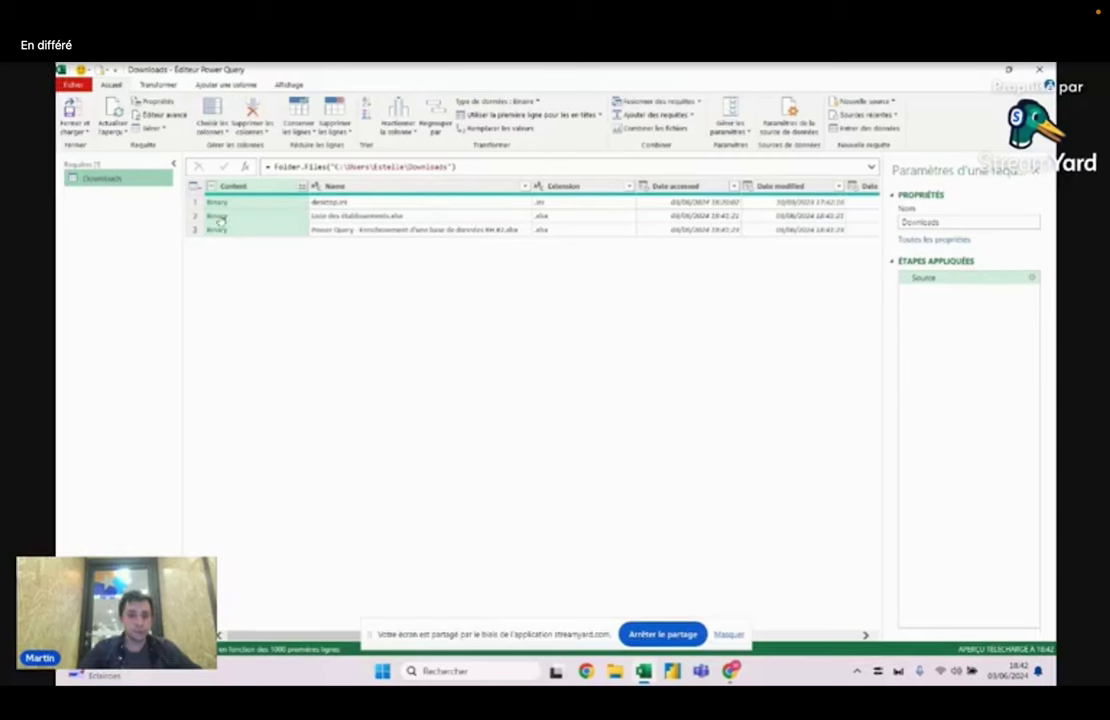
# Preview the downloaded file entries, then duplicate the Downloads query as Downloads (2)
pyautogui.click(372, 216)
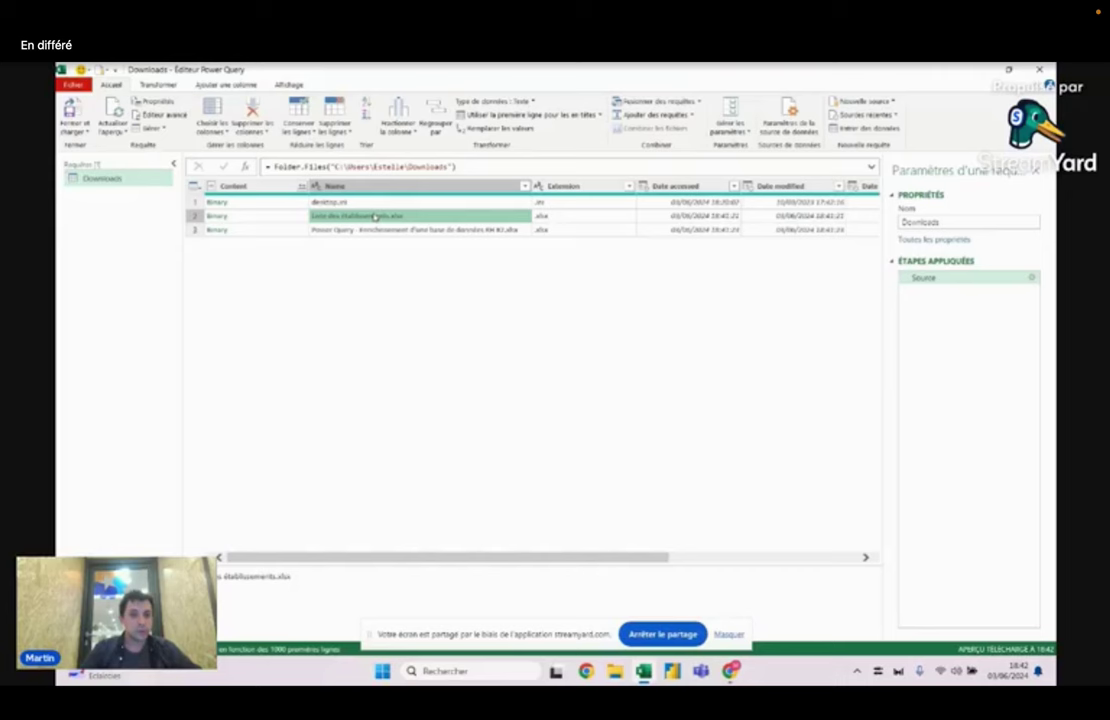
pyautogui.click(249, 232)
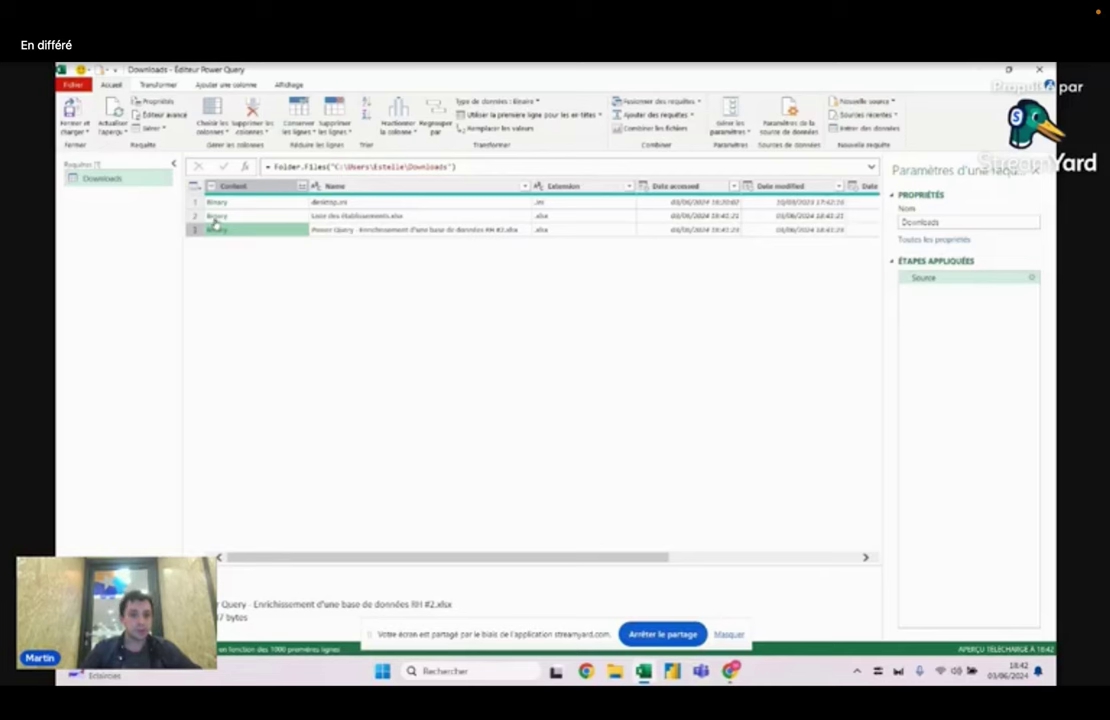
pyautogui.rightClick(143, 184)
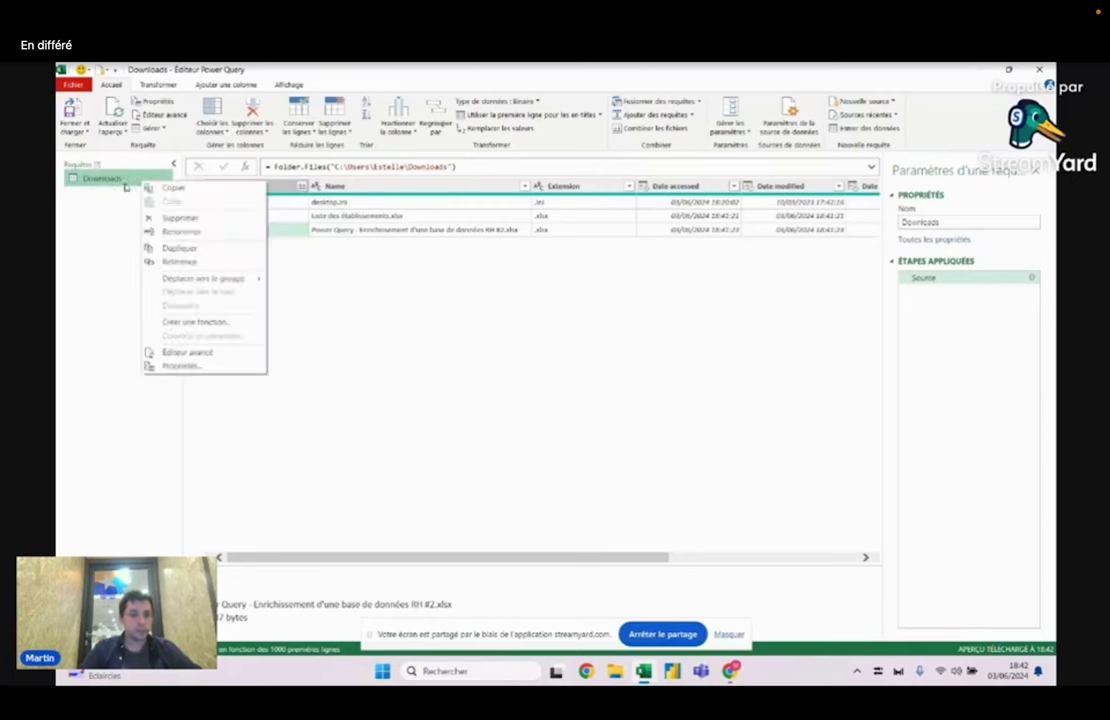
pyautogui.click(171, 246)
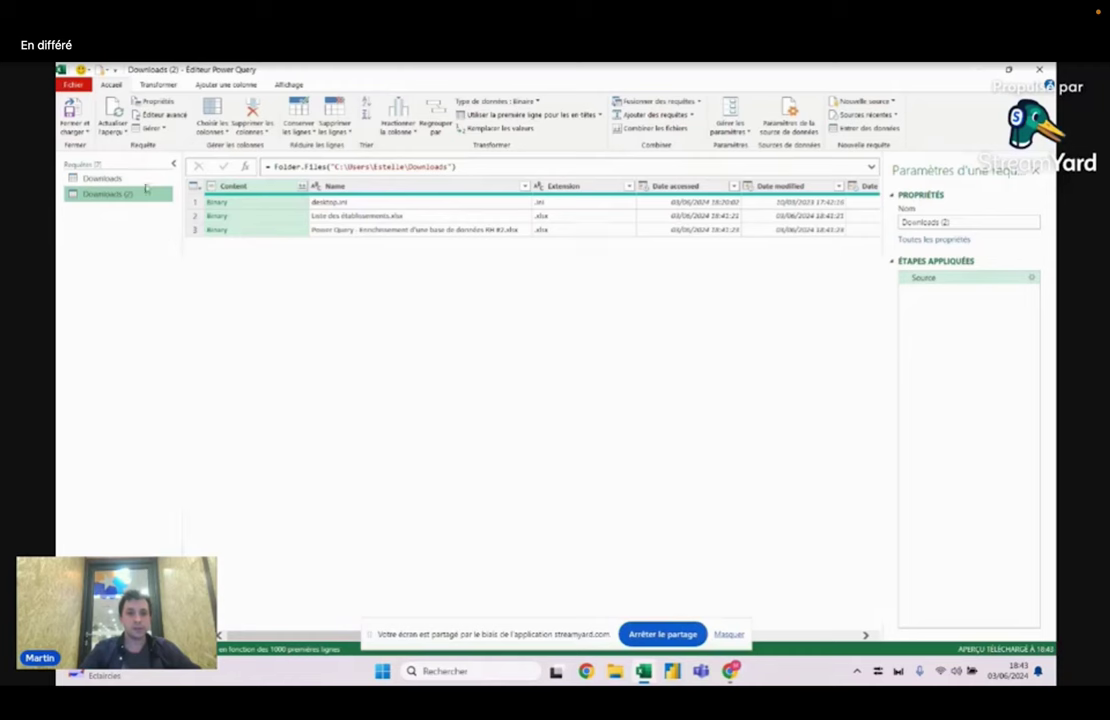
pyautogui.click(144, 180)
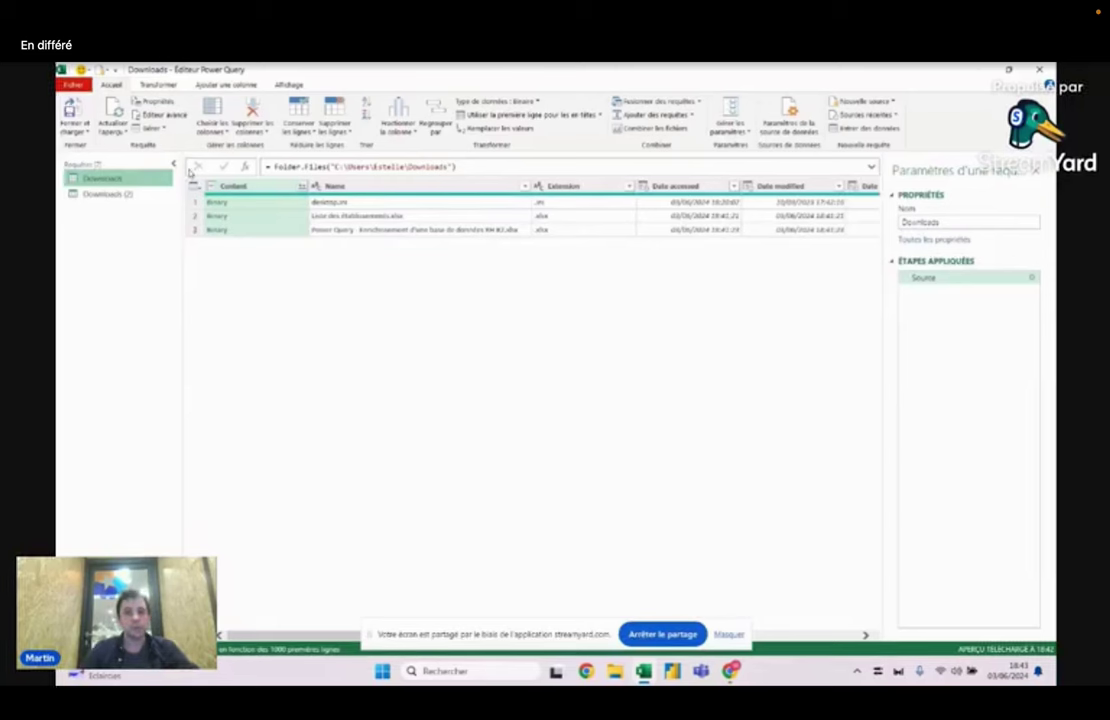
pyautogui.click(110, 194)
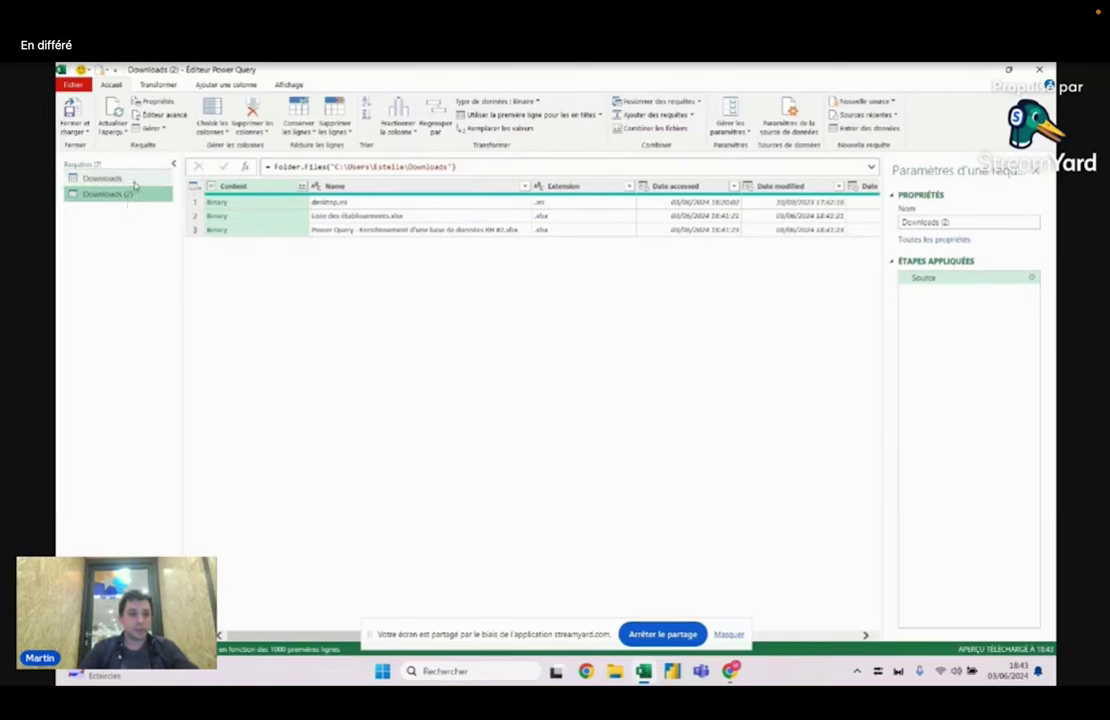
pyautogui.click(110, 178)
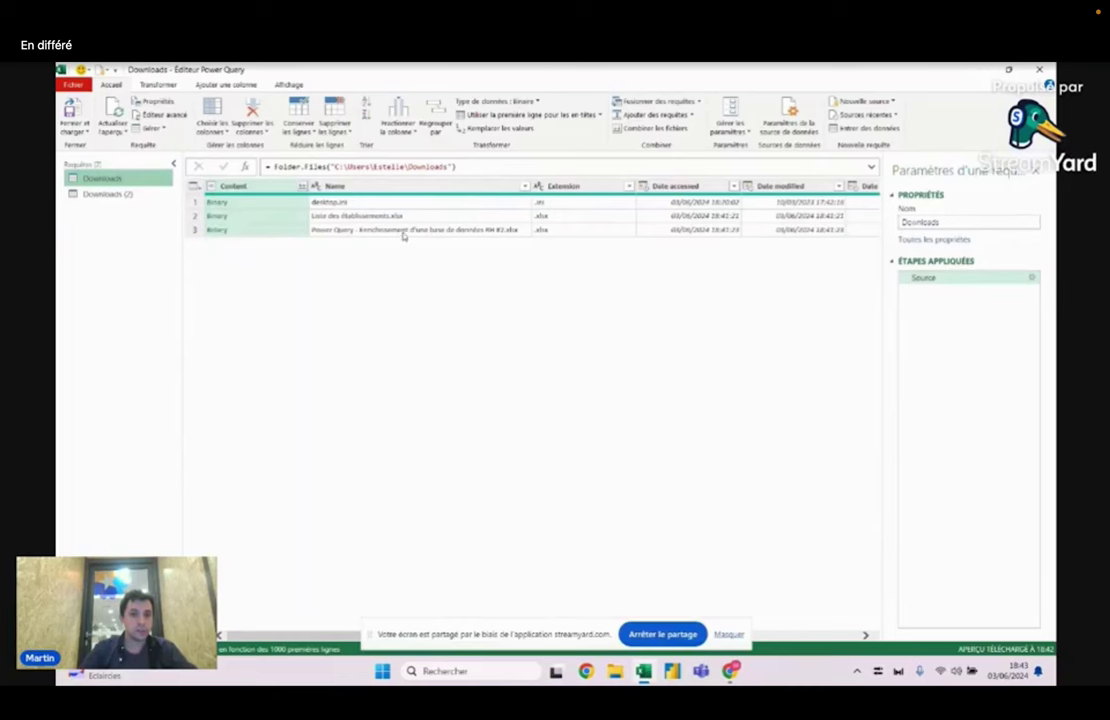
# Drill Downloads into the BDD SALARIES table and review its first-name, surname and birth-date columns
pyautogui.click(214, 230)
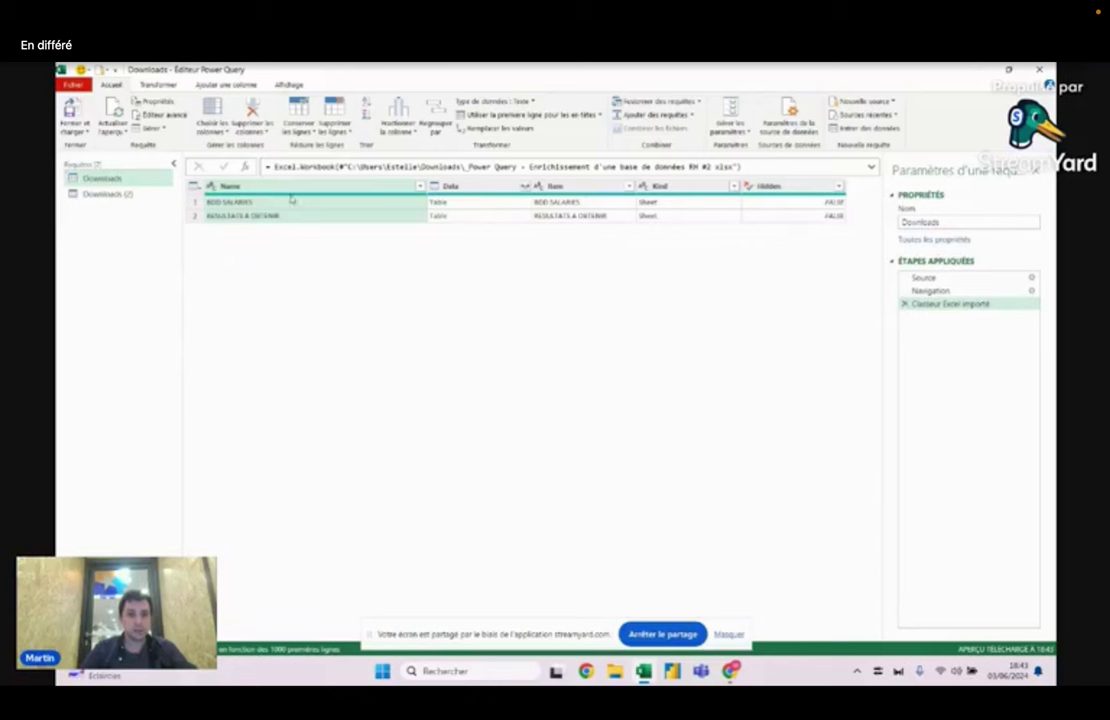
pyautogui.click(437, 204)
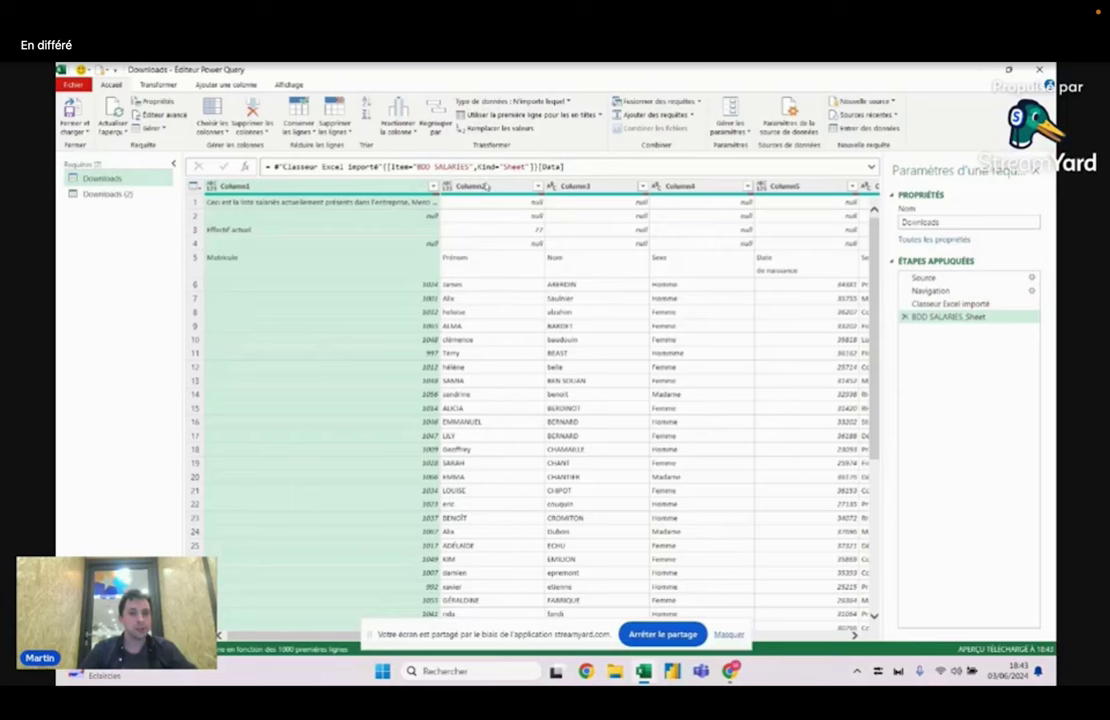
pyautogui.click(490, 186)
pyautogui.click(615, 187)
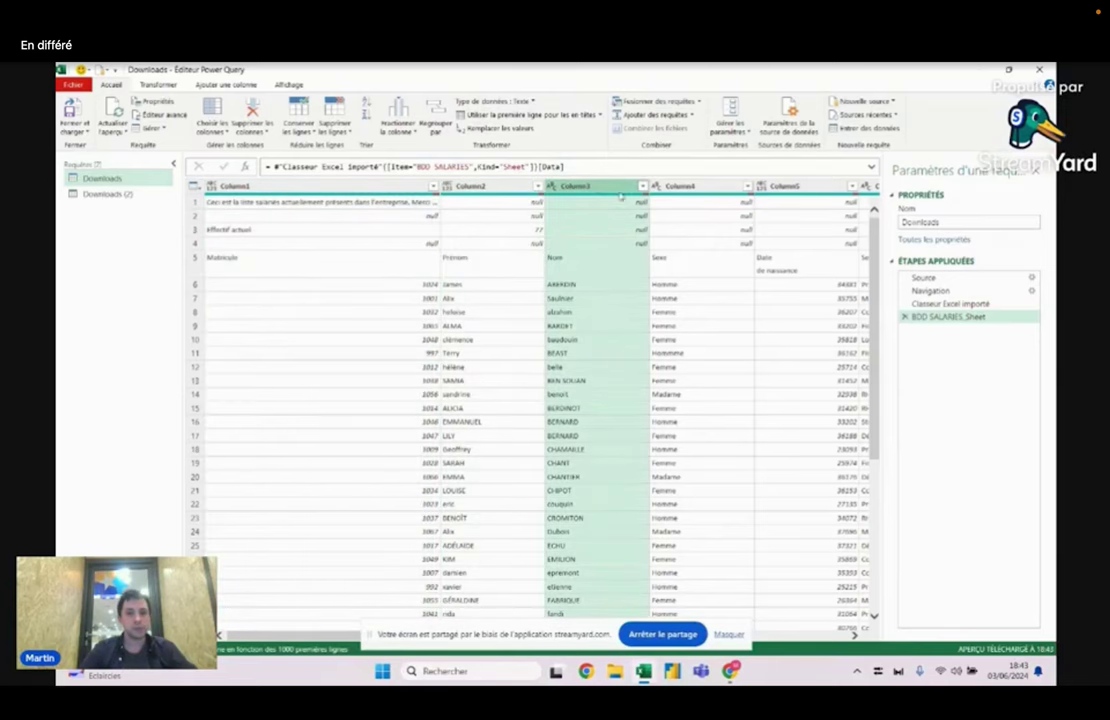
pyautogui.click(690, 186)
pyautogui.click(793, 186)
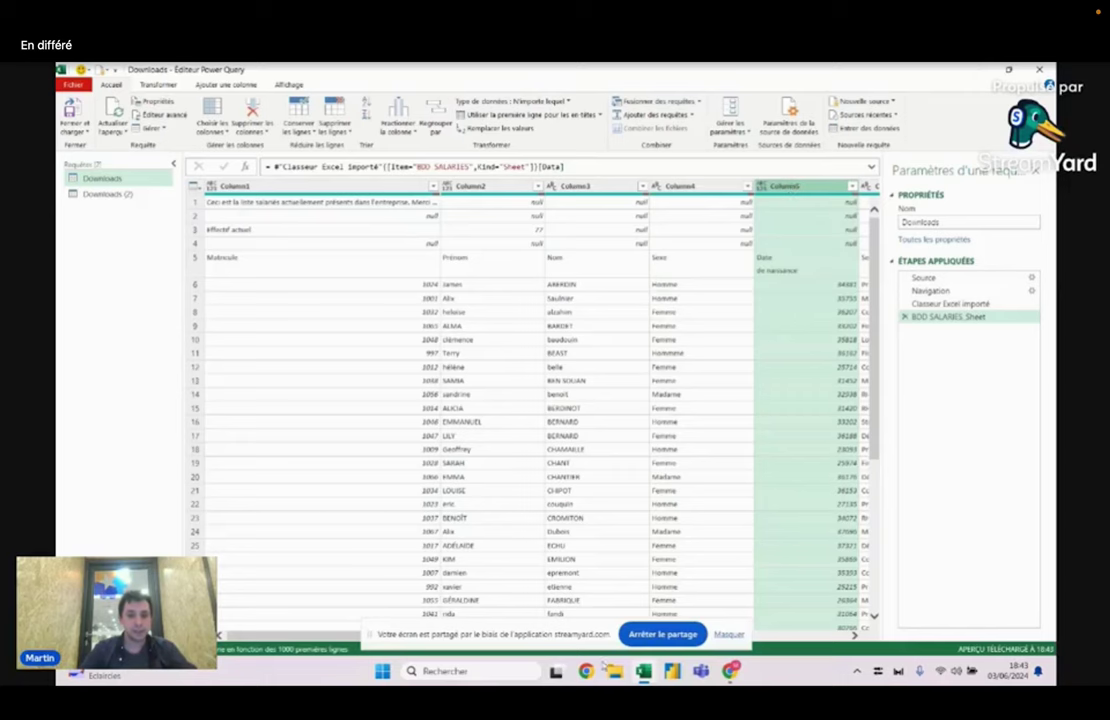
# Check the Column7 site codes, then move to the Downloads (2) query
pyautogui.moveTo(333, 640); pyautogui.dragTo(413, 640)
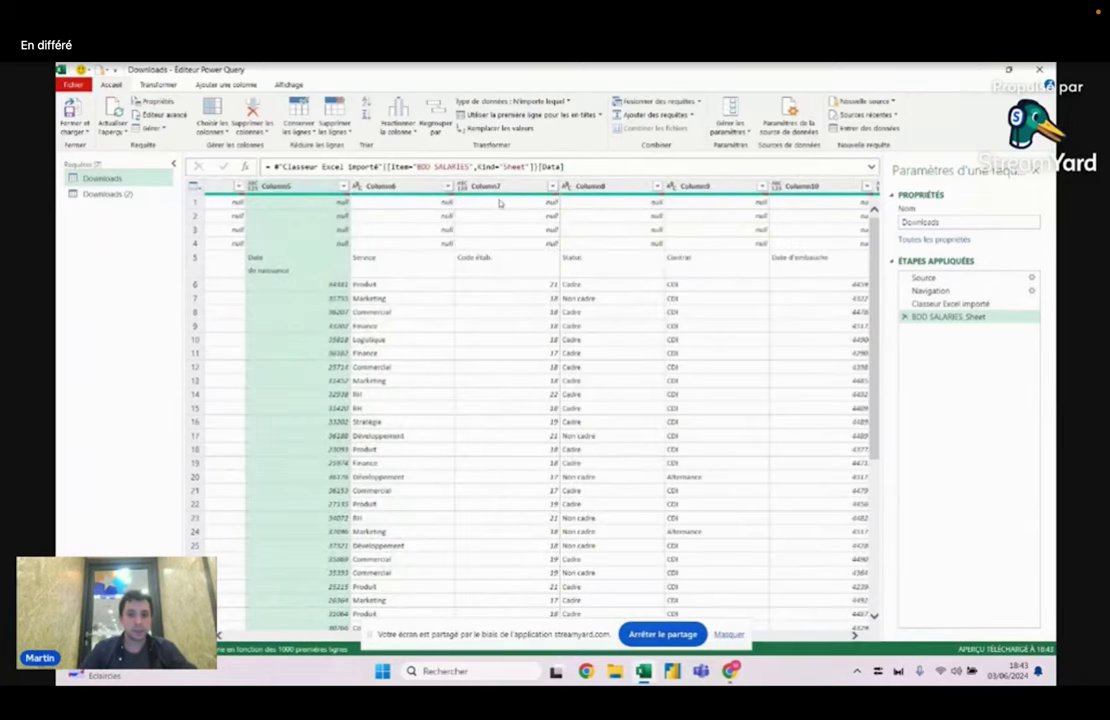
pyautogui.click(502, 188)
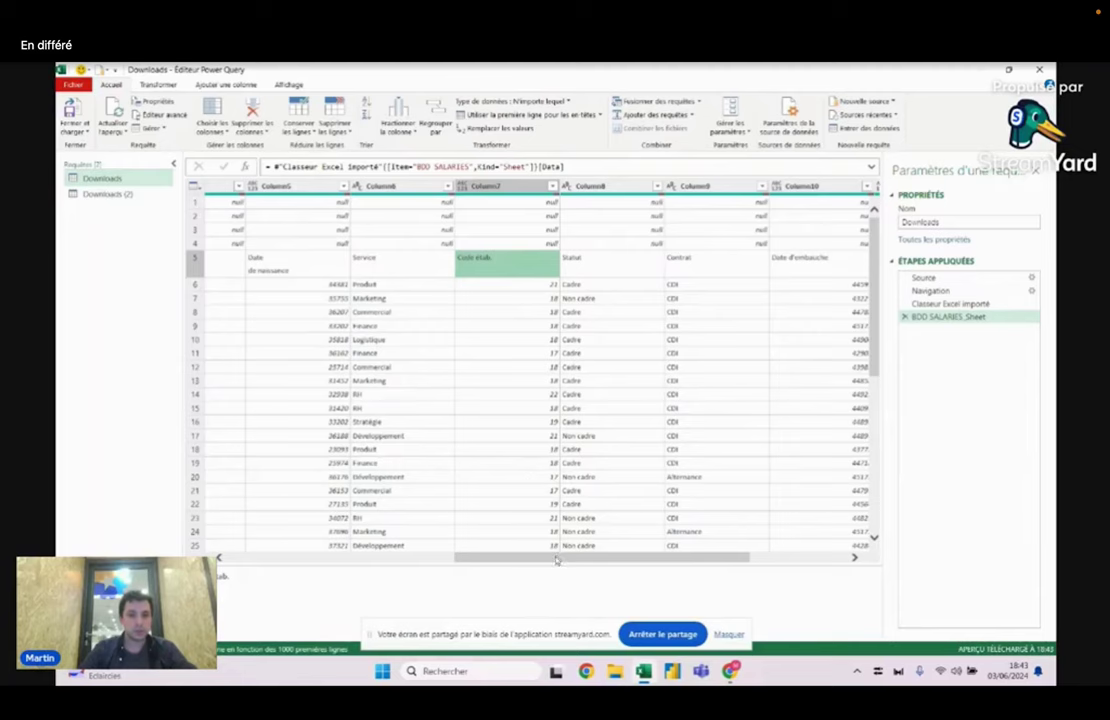
pyautogui.moveTo(480, 557); pyautogui.dragTo(253, 588)
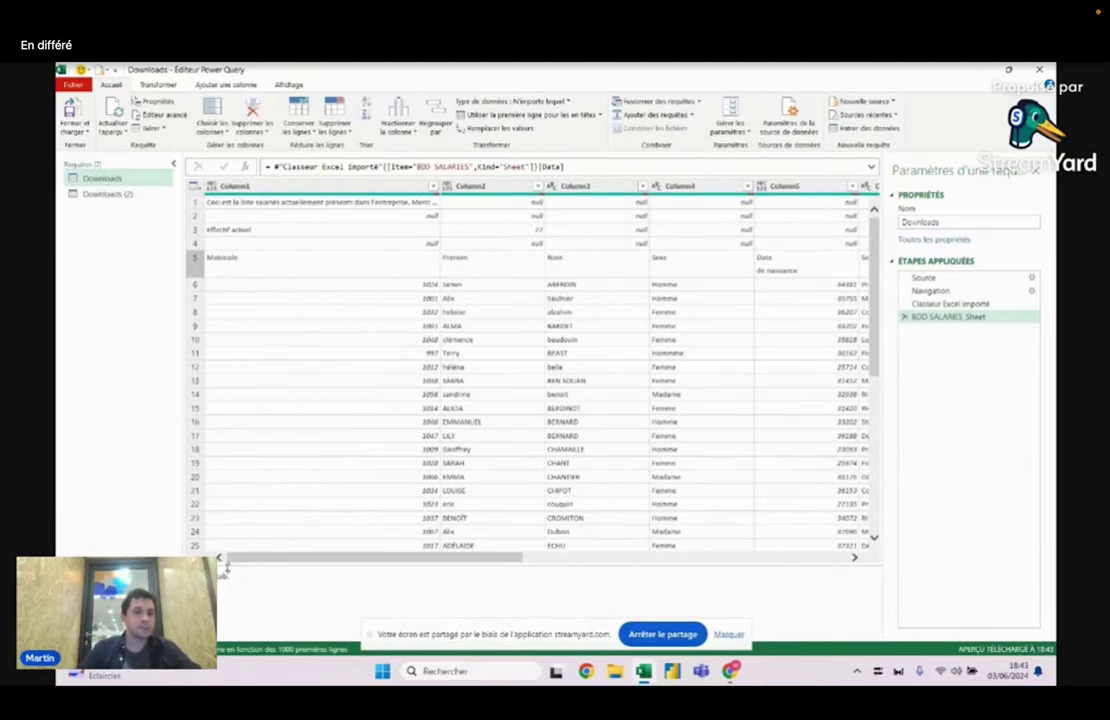
pyautogui.click(105, 193)
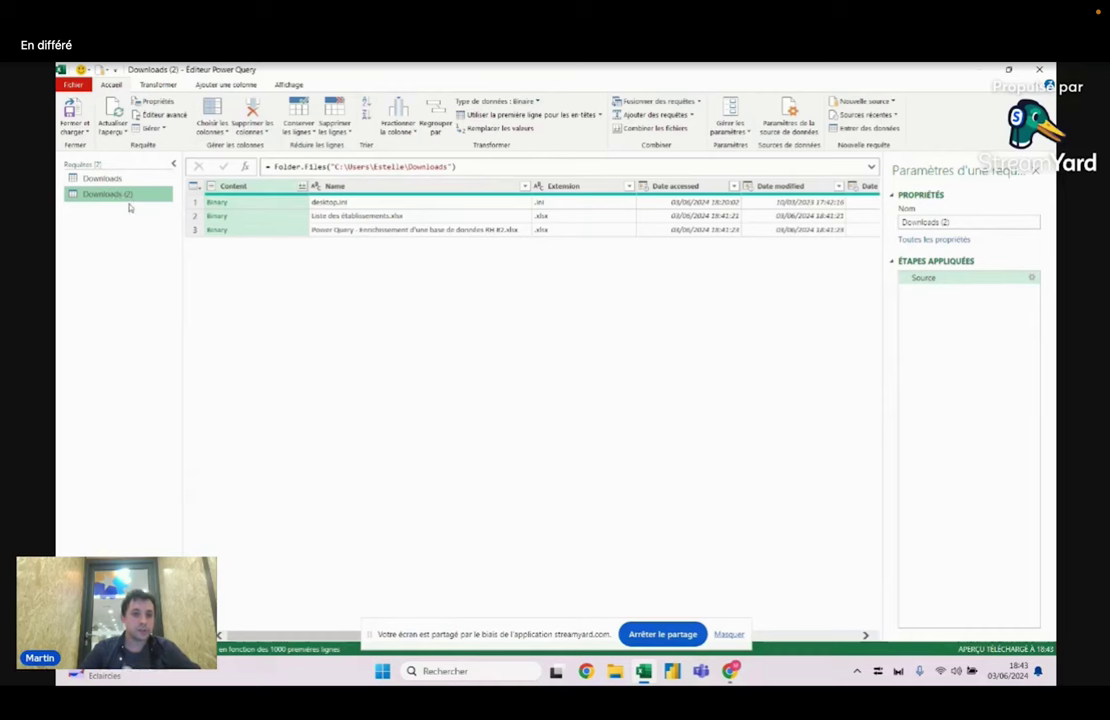
# Drill Downloads (2) into the ETABLISSEMENTS sheet of Liste des établissements.xlsx, then reselect Downloads
pyautogui.click(218, 216)
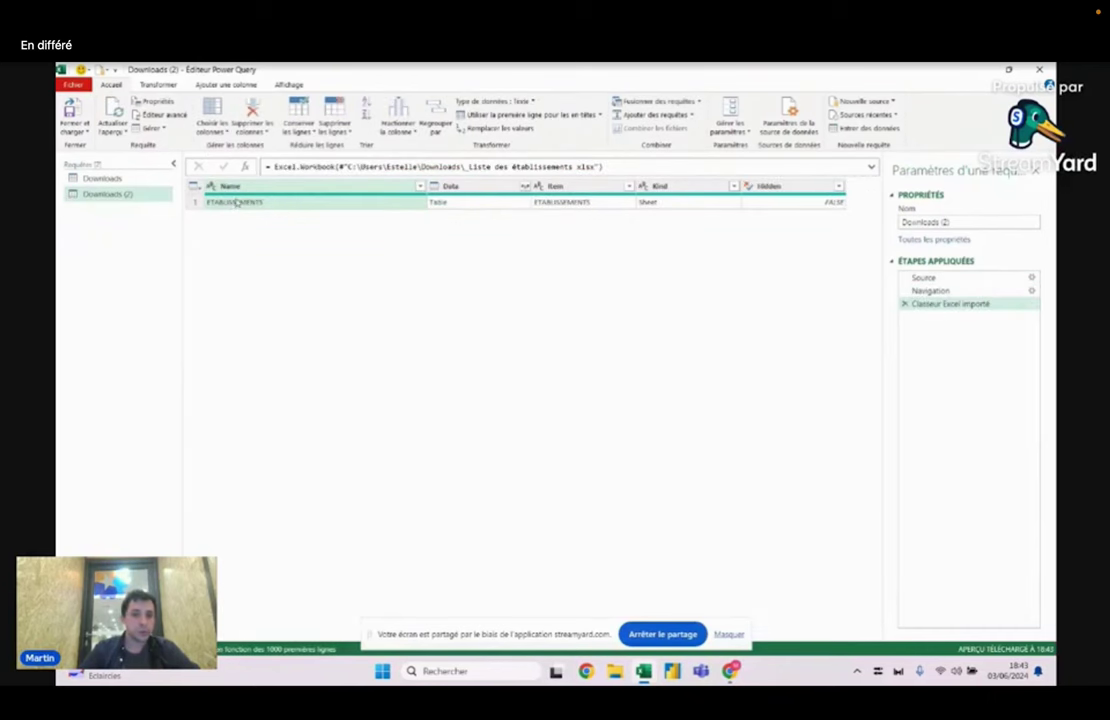
pyautogui.click(437, 202)
pyautogui.click(437, 202)
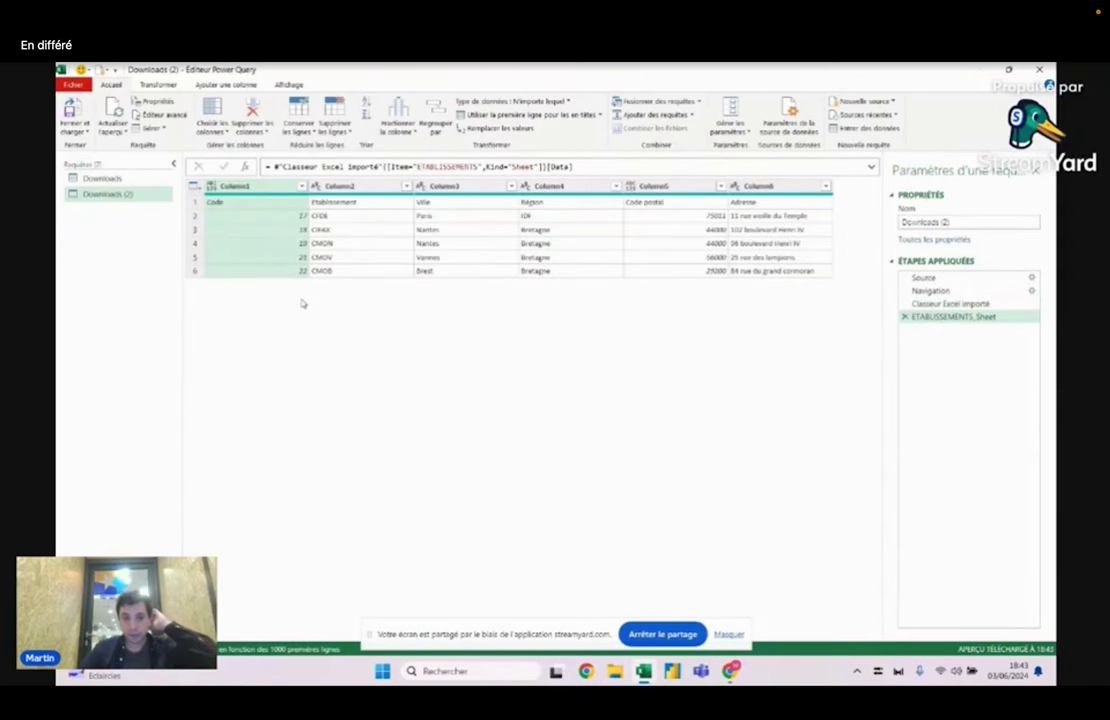
pyautogui.click(124, 180)
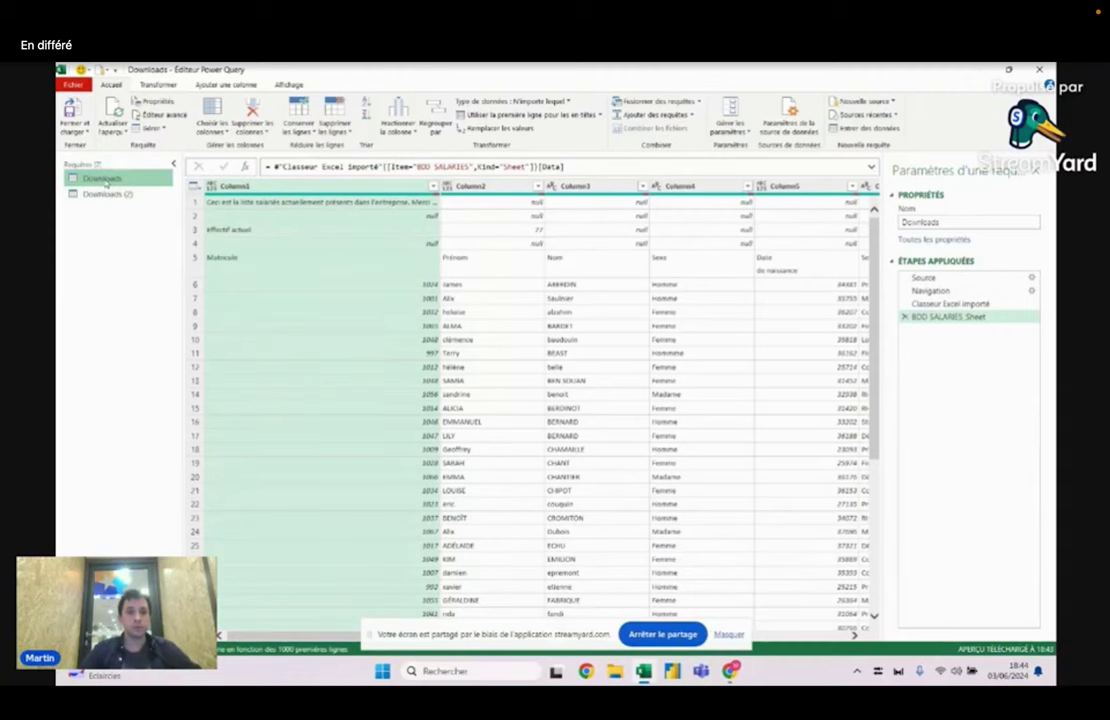
# Rename the Downloads query to 'Import des salariés'
pyautogui.doubleClick(96, 178)
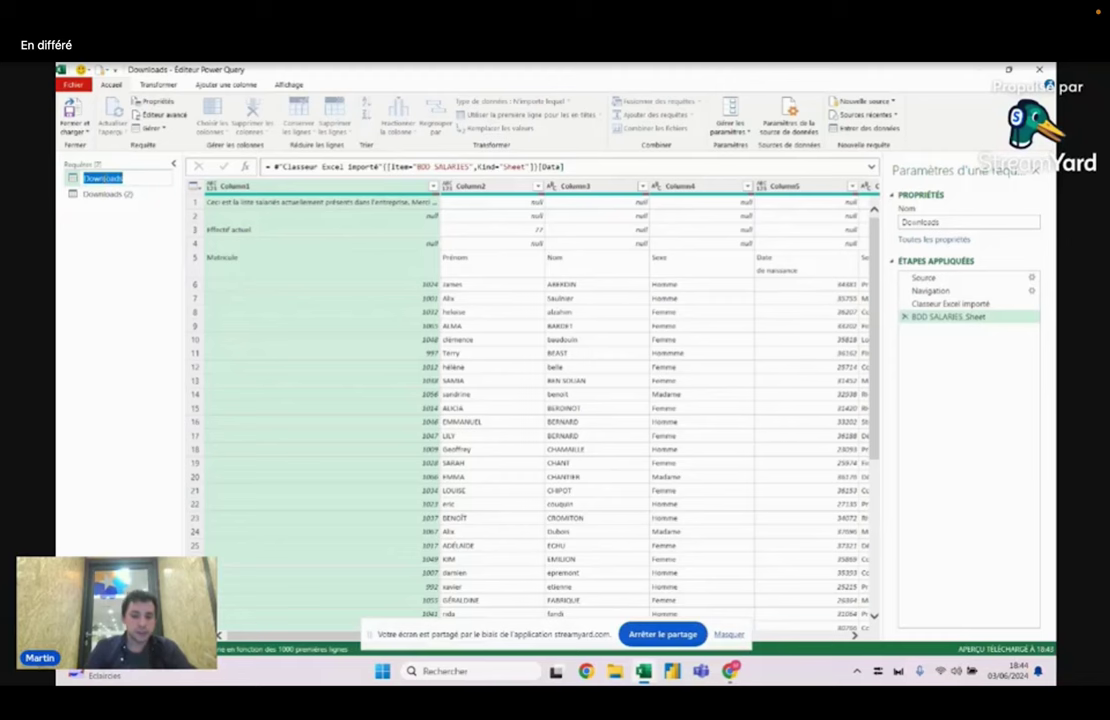
pyautogui.press('BackSpace')
pyautogui.write('Import s')
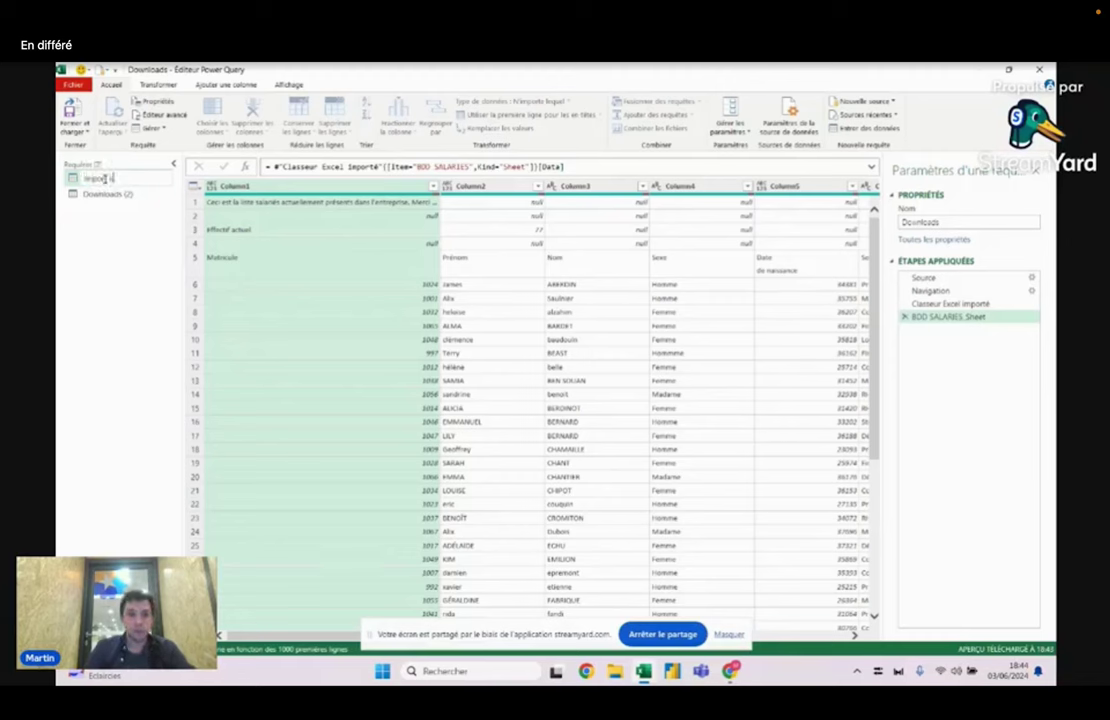
pyautogui.write('alarie')
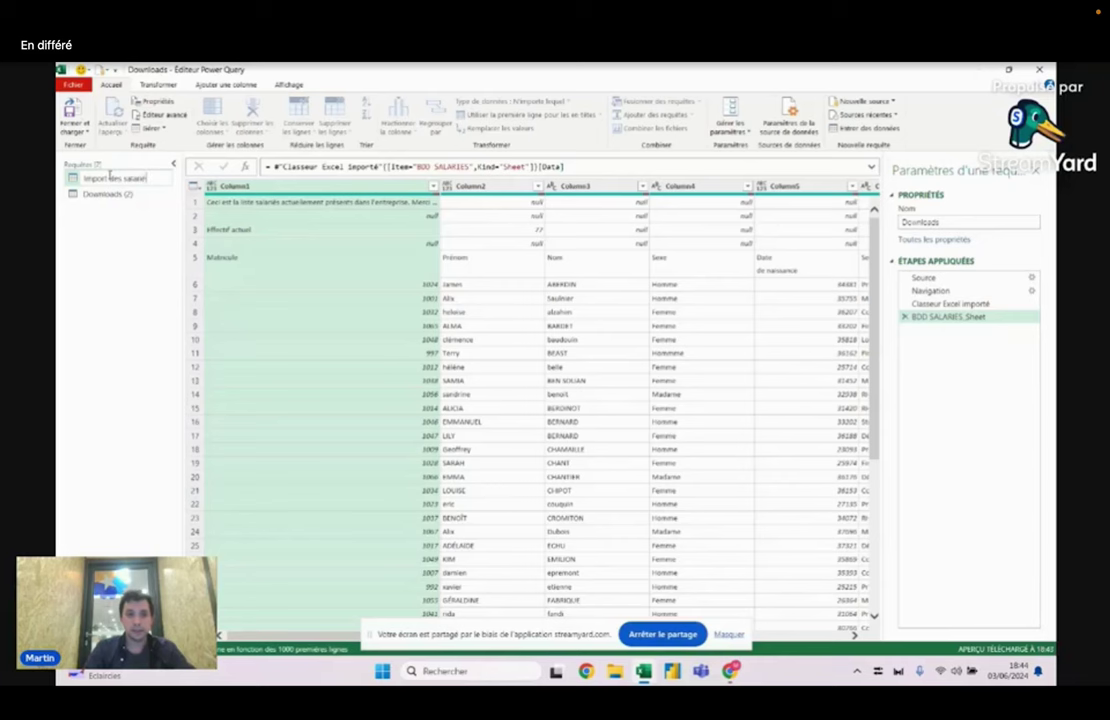
pyautogui.press('Return')
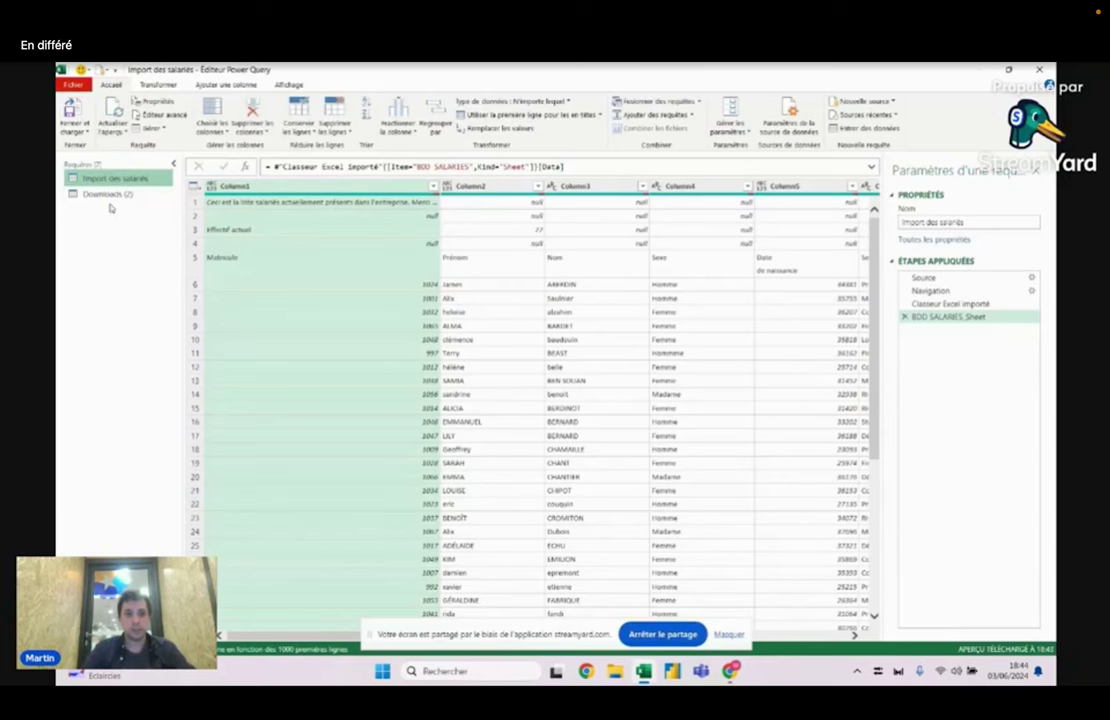
# Rename Downloads (2) to 'Import des établissements' and return to Import des salariés
pyautogui.click(109, 194)
pyautogui.click(110, 196)
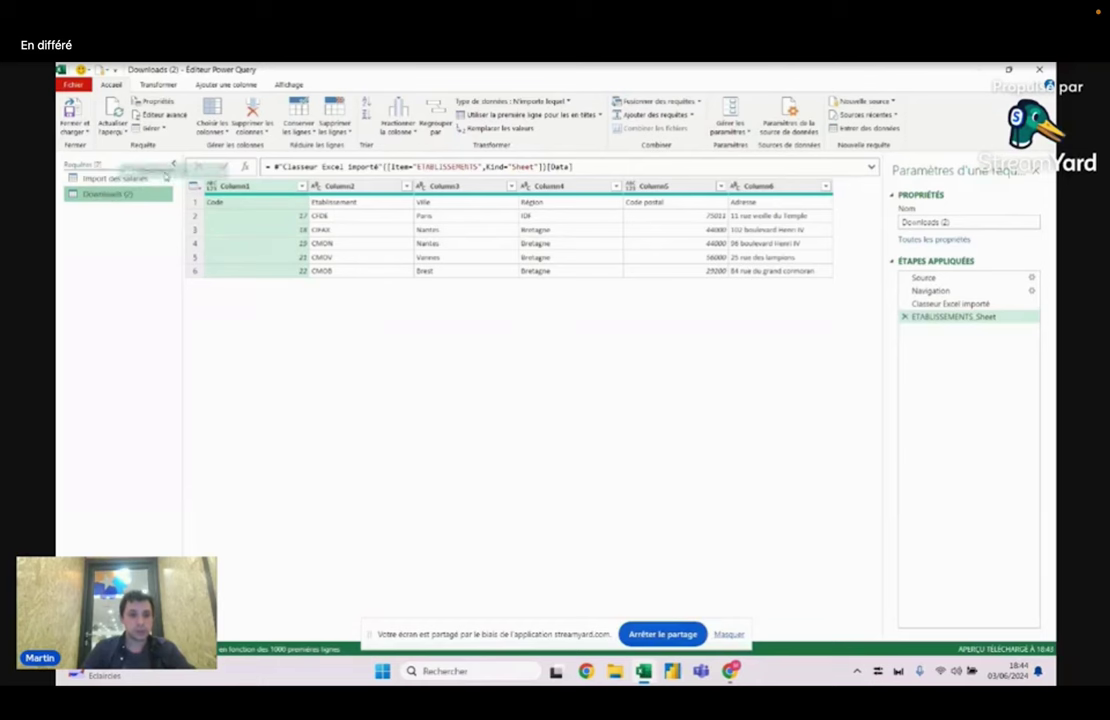
pyautogui.doubleClick(110, 195)
pyautogui.write('E')
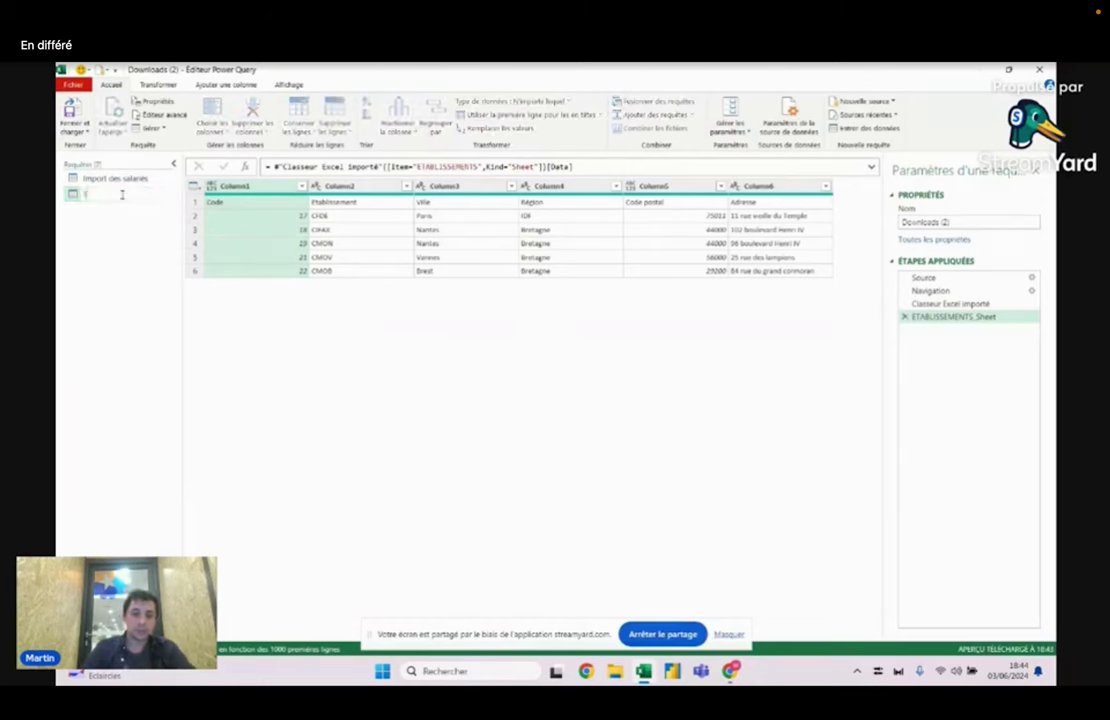
pyautogui.write('ort')
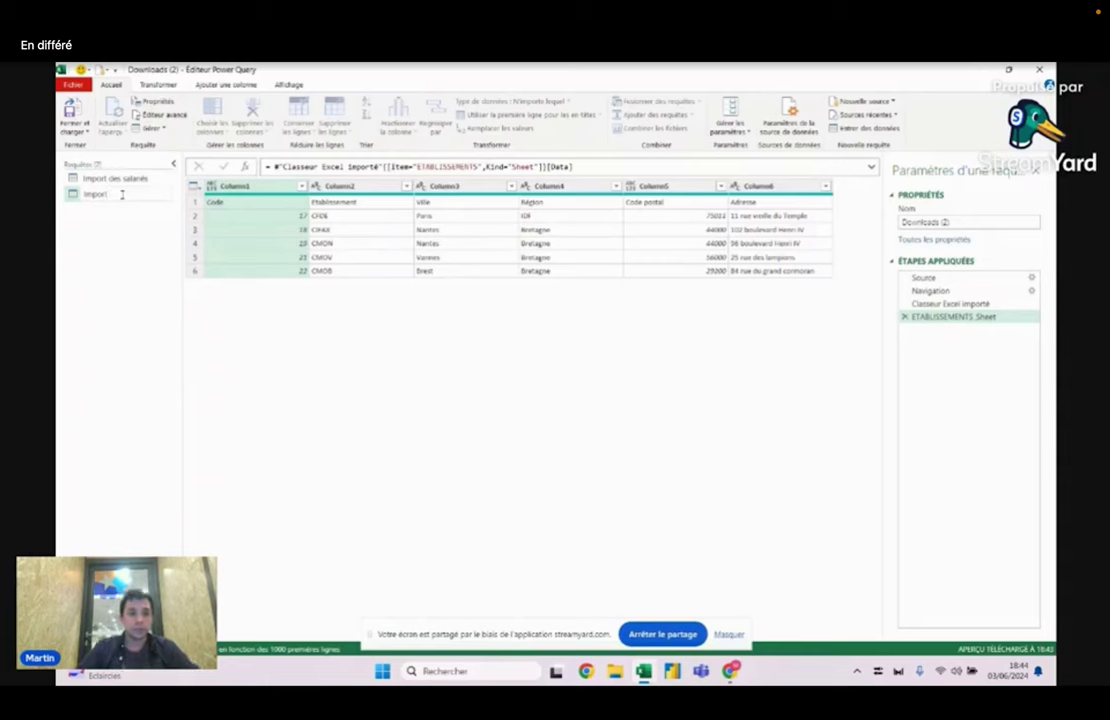
pyautogui.write('des')
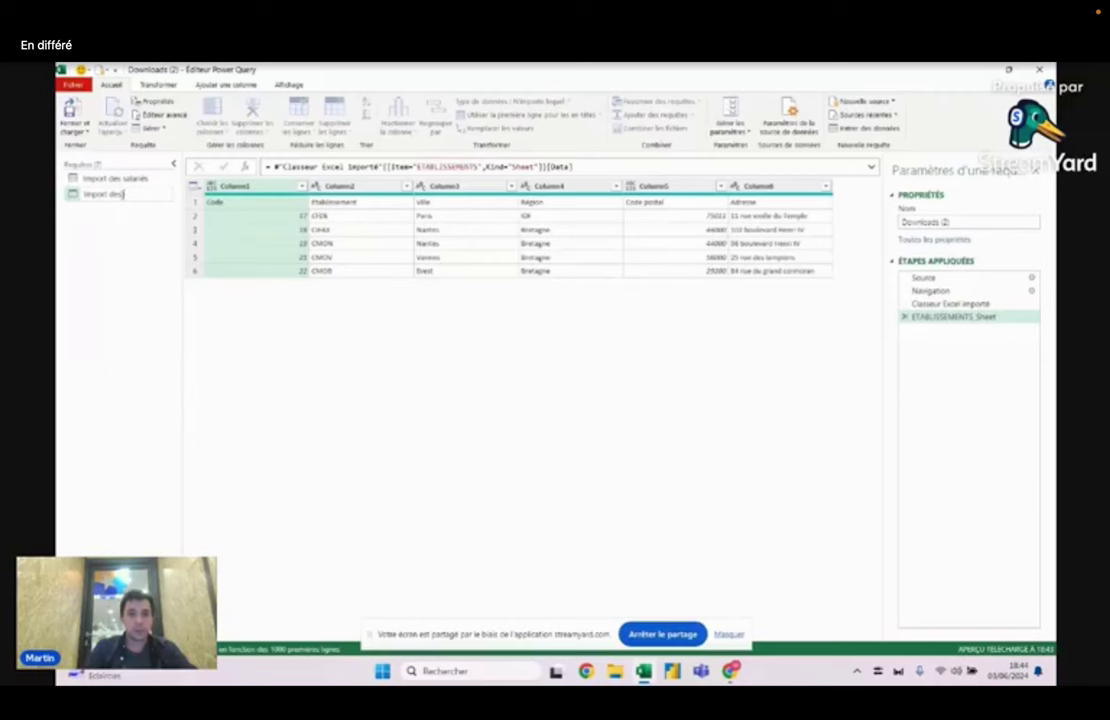
pyautogui.write(' étab')
pyautogui.write('lissements')
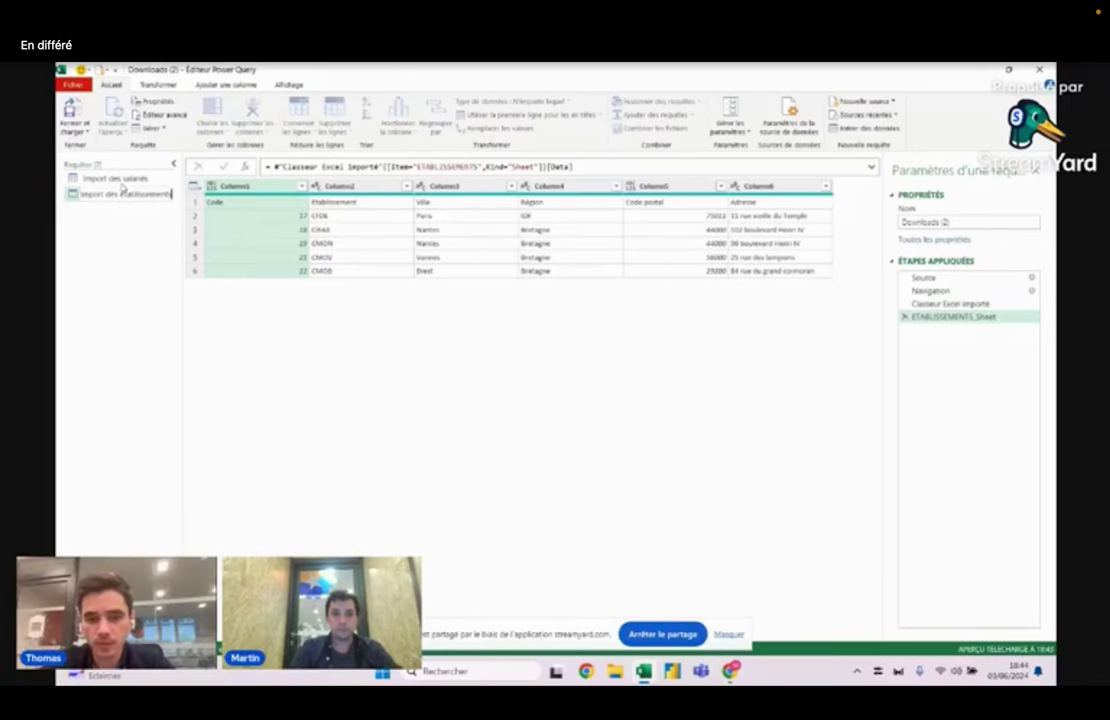
pyautogui.press('Return')
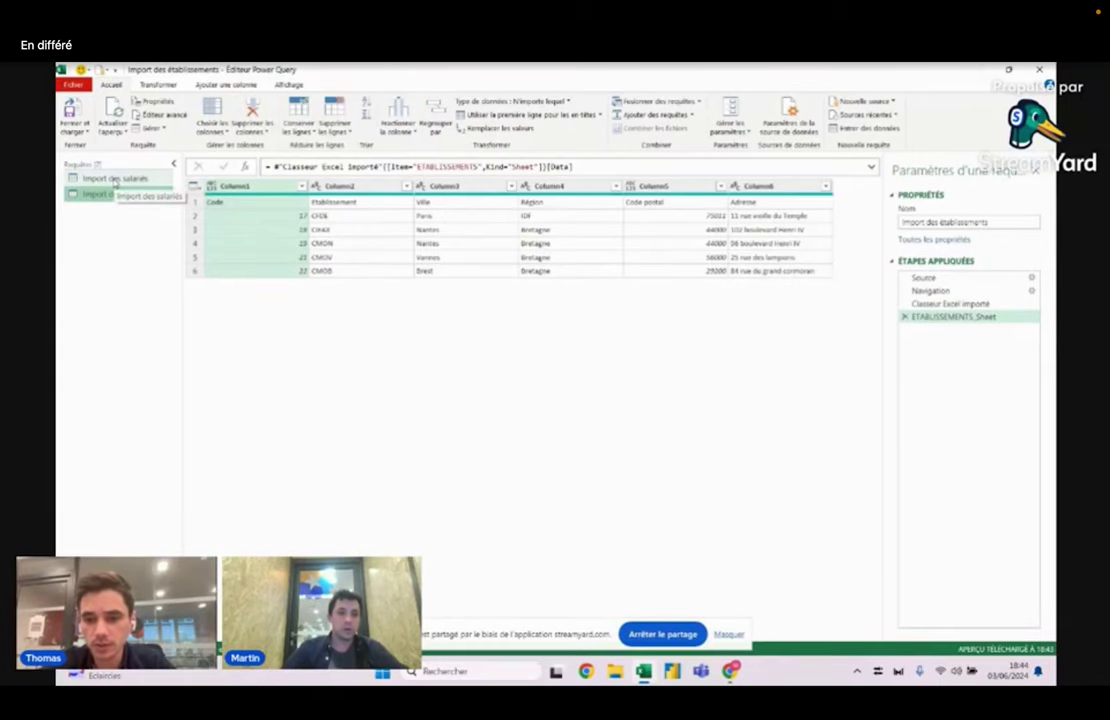
pyautogui.click(116, 179)
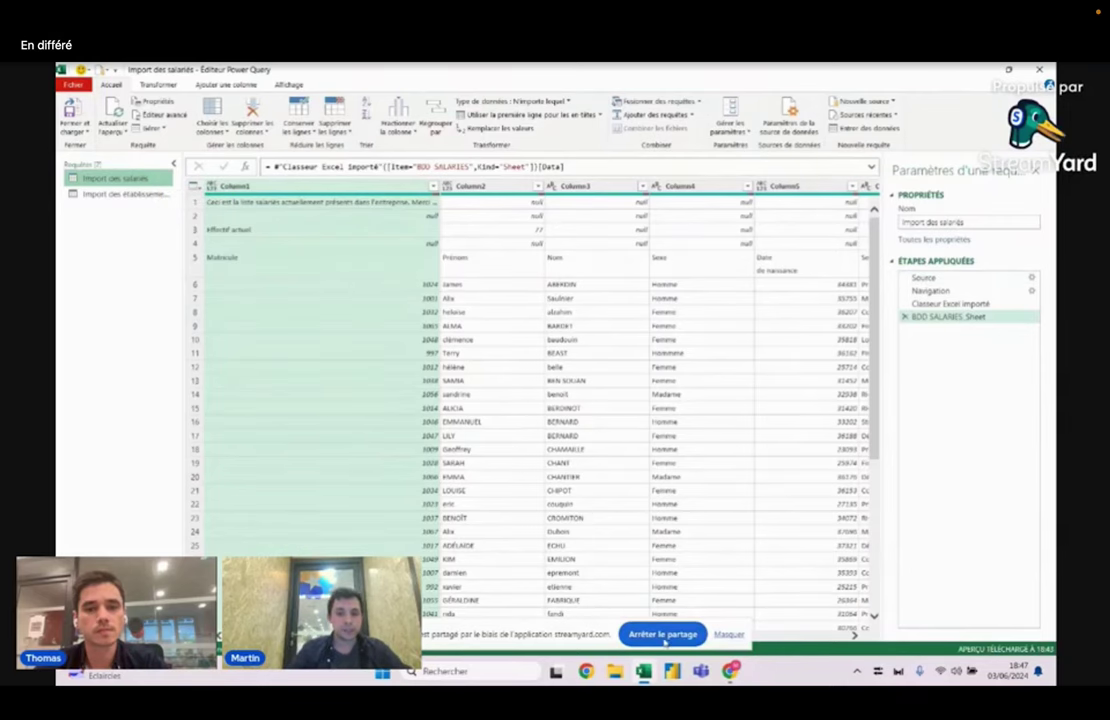
pyautogui.click(613, 672)
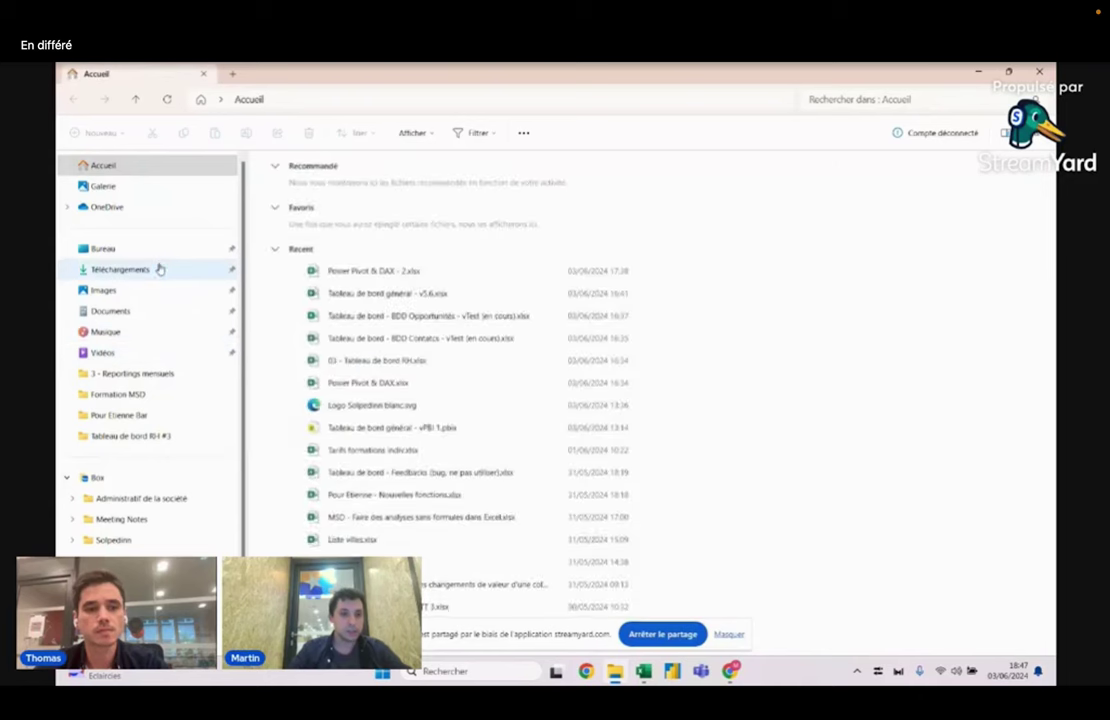
pyautogui.click(156, 268)
pyautogui.click(330, 200)
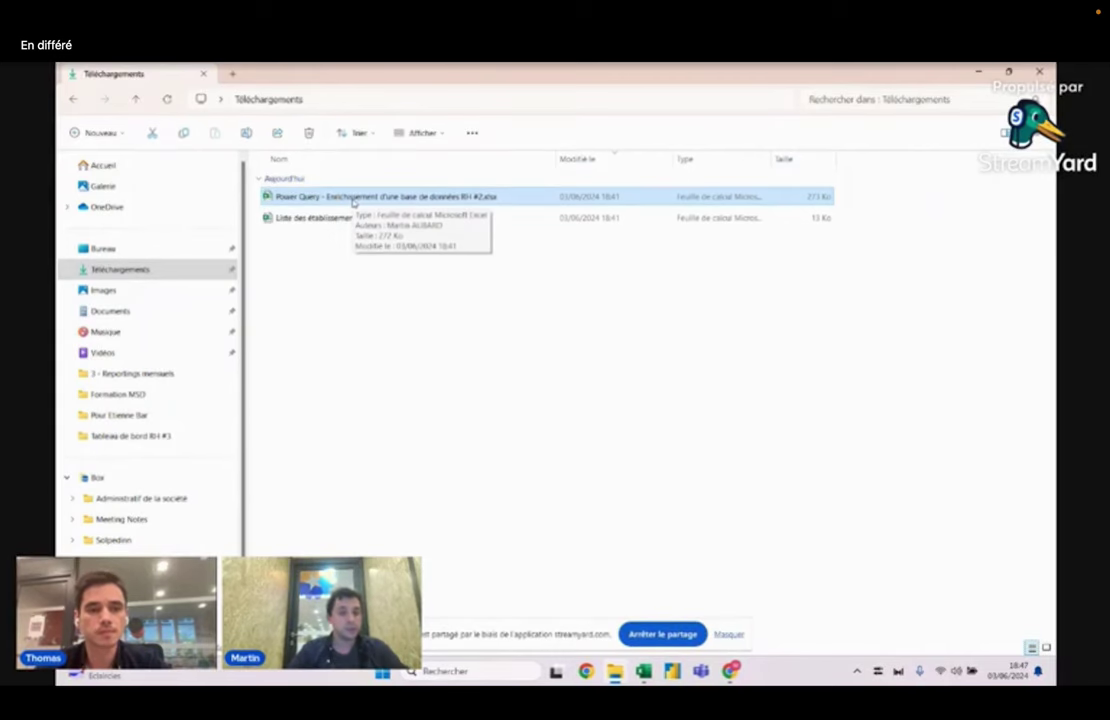
pyautogui.hotkey('alt', 'Tab')
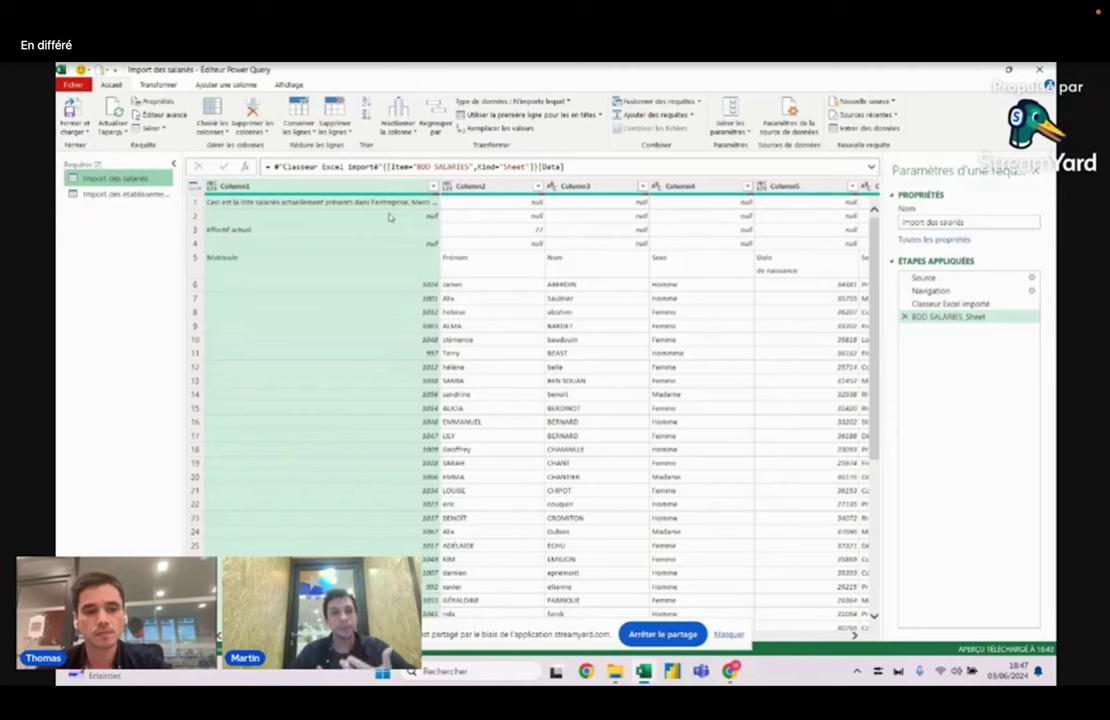
# Inspect first-name values in Prénom and the Homme and Madame values in the sex column
pyautogui.click(466, 186)
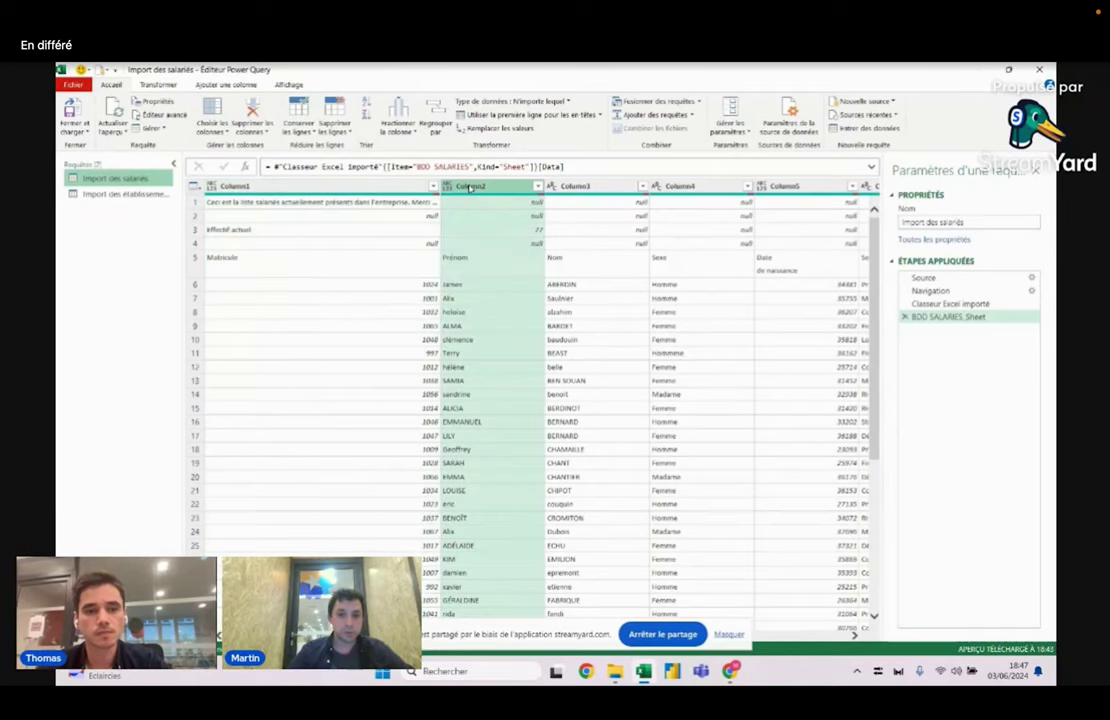
pyautogui.click(463, 327)
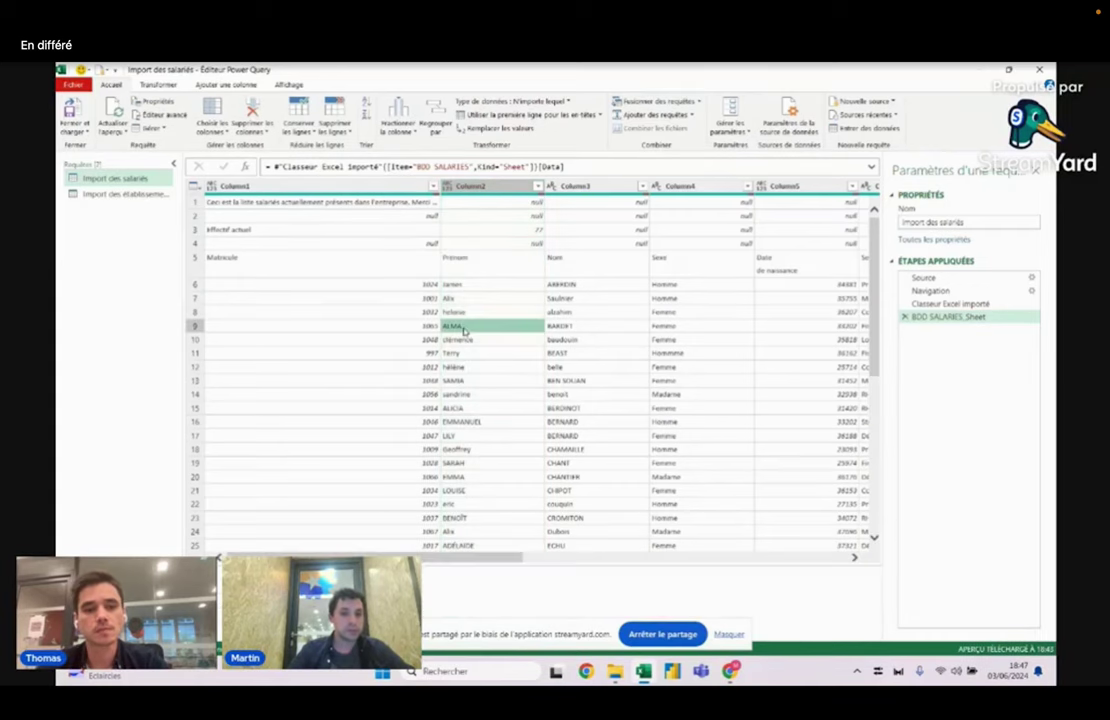
pyautogui.click(467, 313)
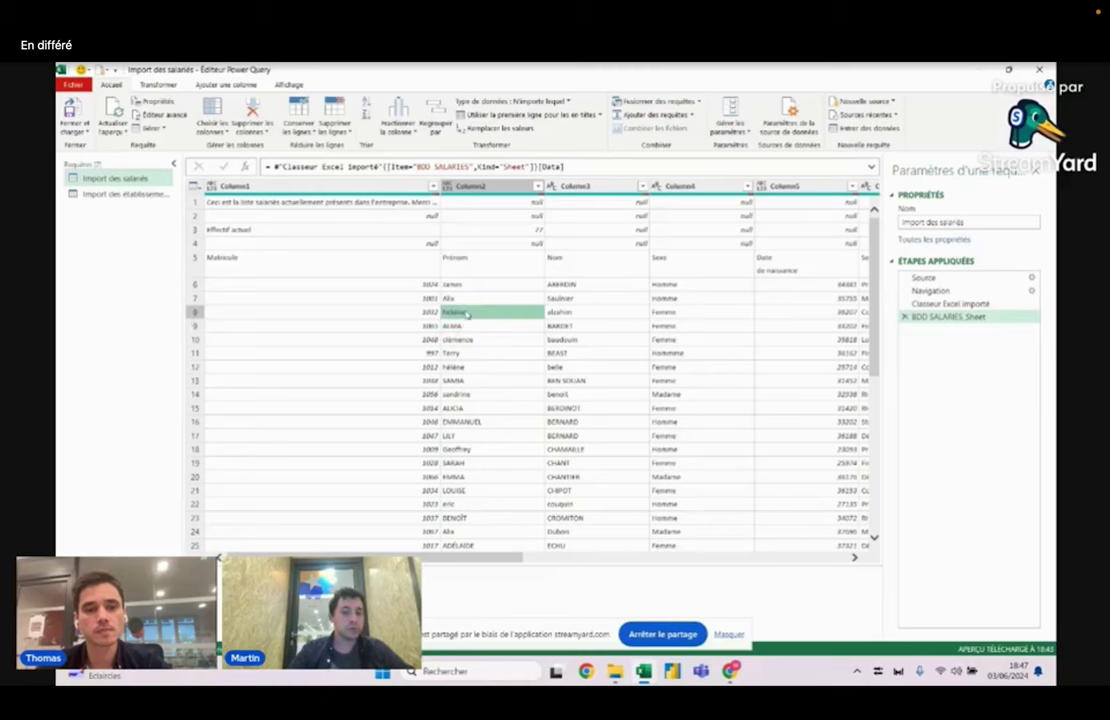
pyautogui.click(466, 326)
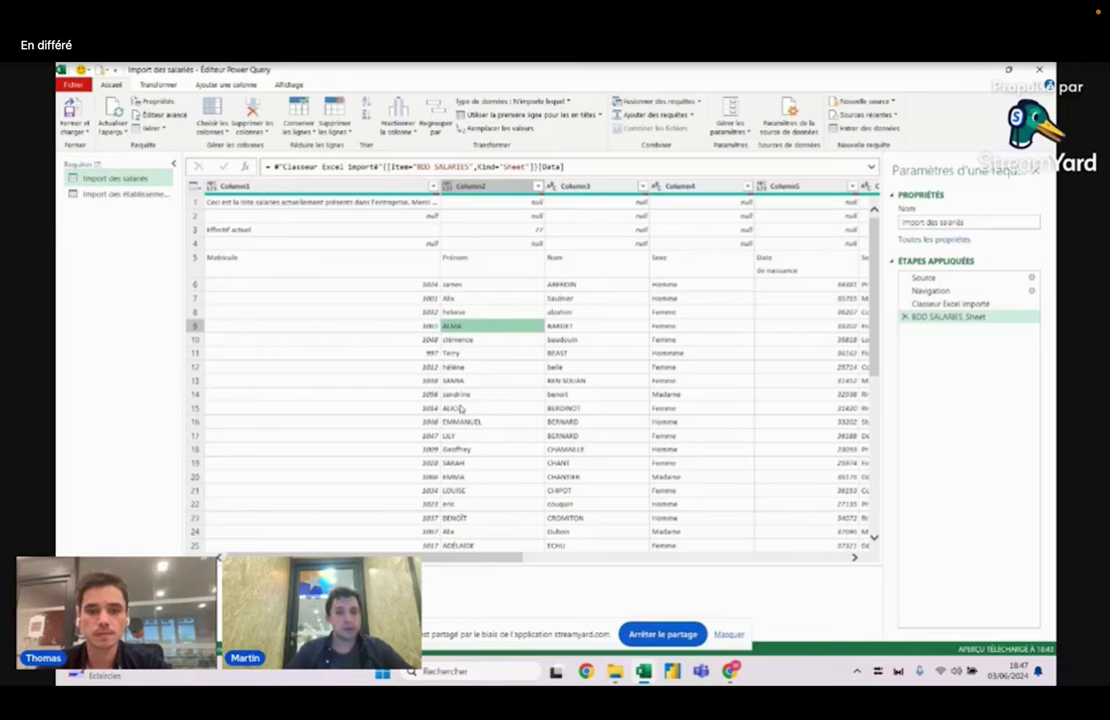
pyautogui.click(700, 352)
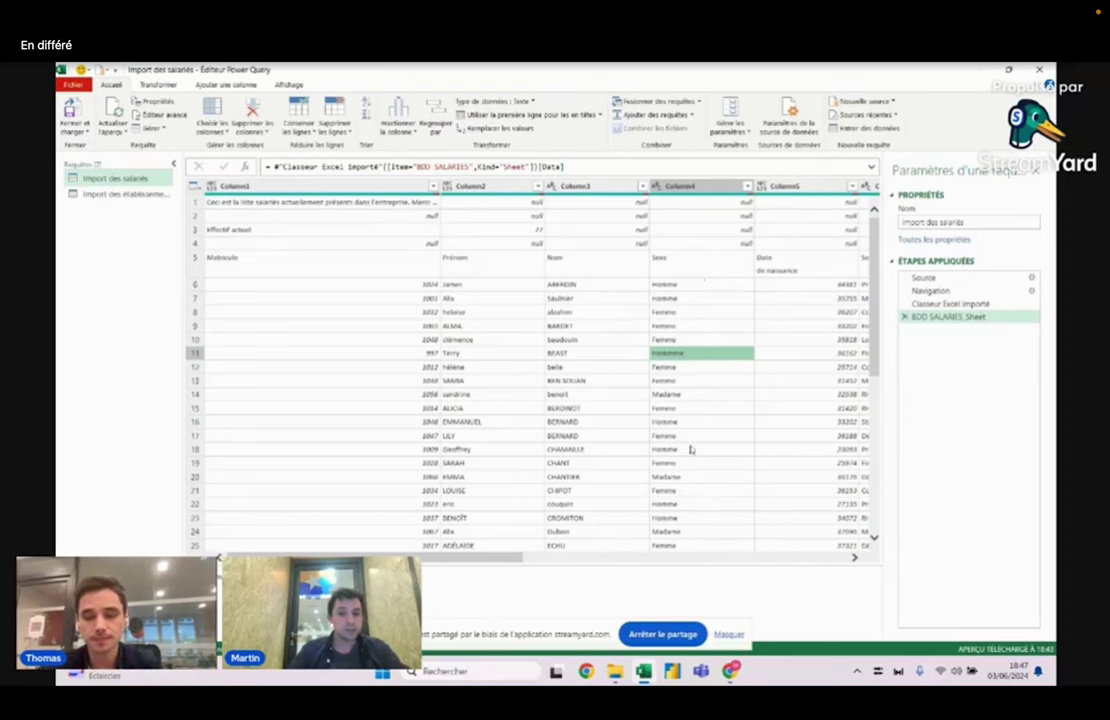
pyautogui.click(688, 478)
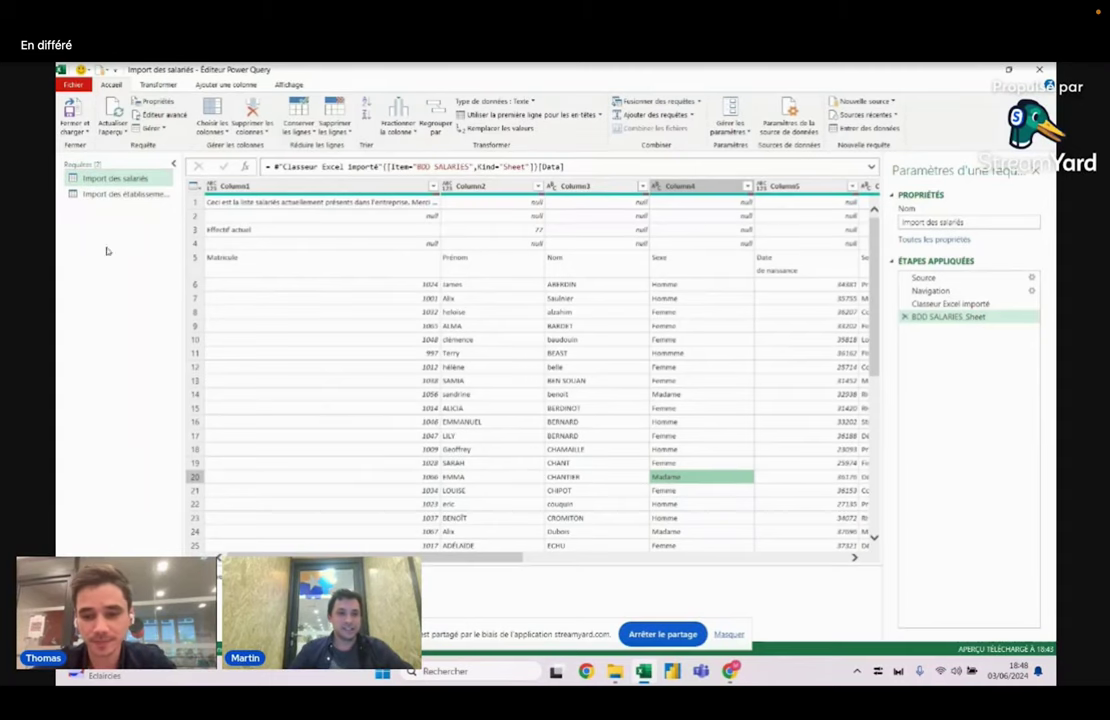
pyautogui.click(114, 199)
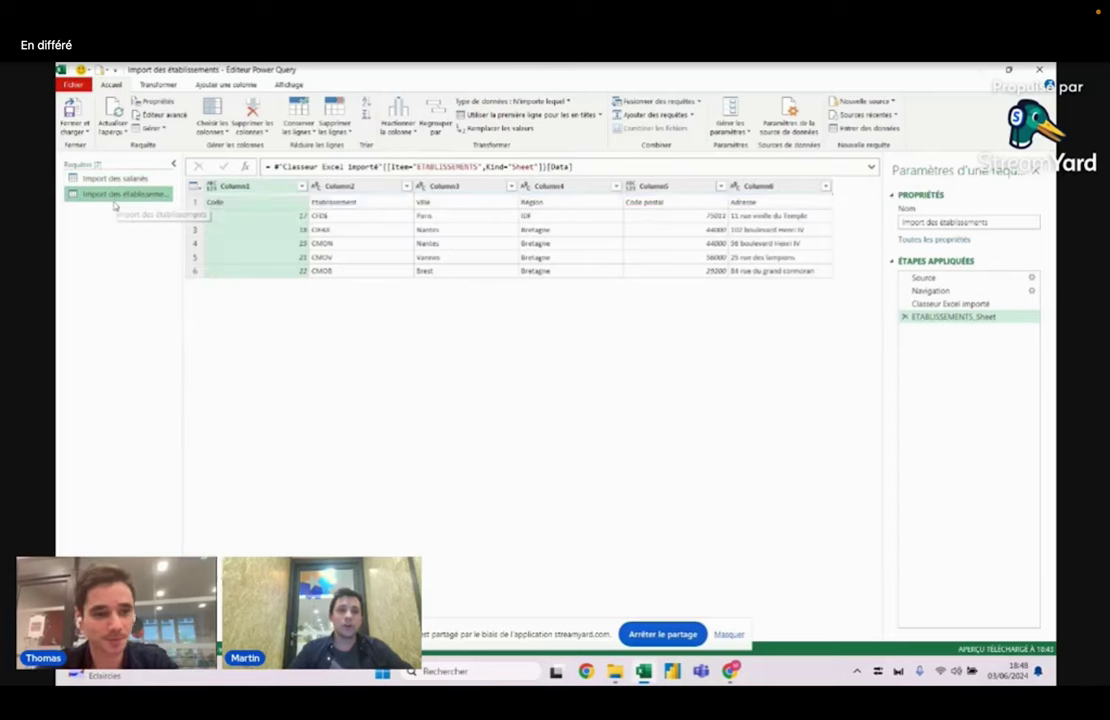
pyautogui.moveTo(180, 182); pyautogui.dragTo(218, 184)
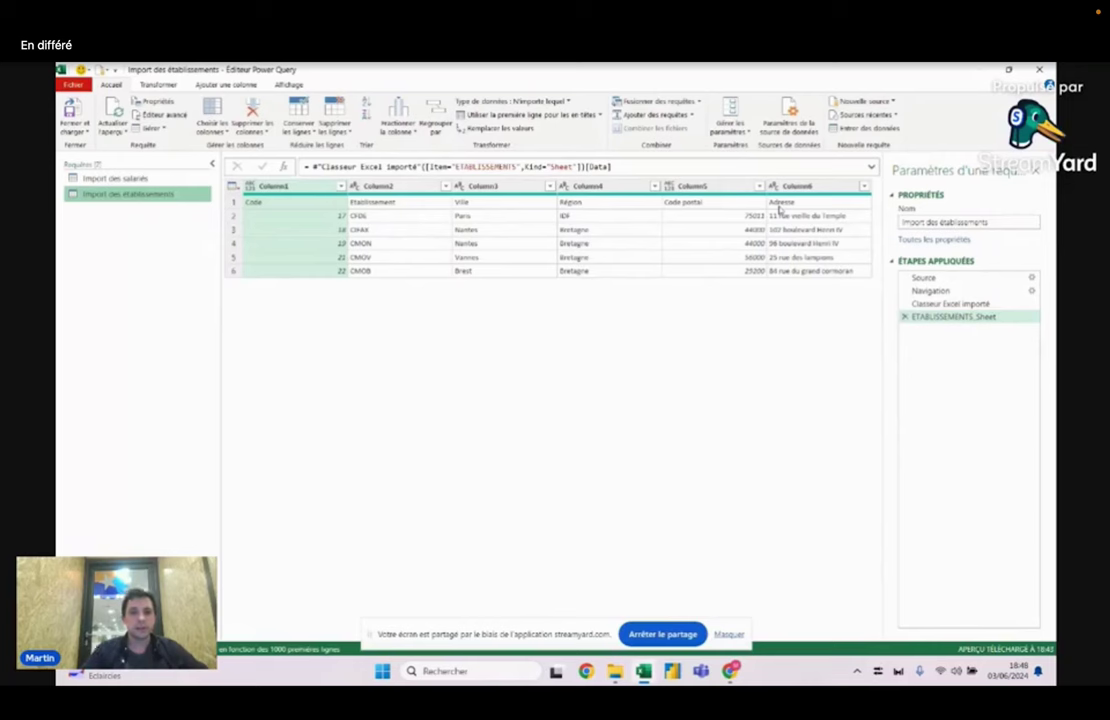
pyautogui.click(339, 217)
pyautogui.click(339, 272)
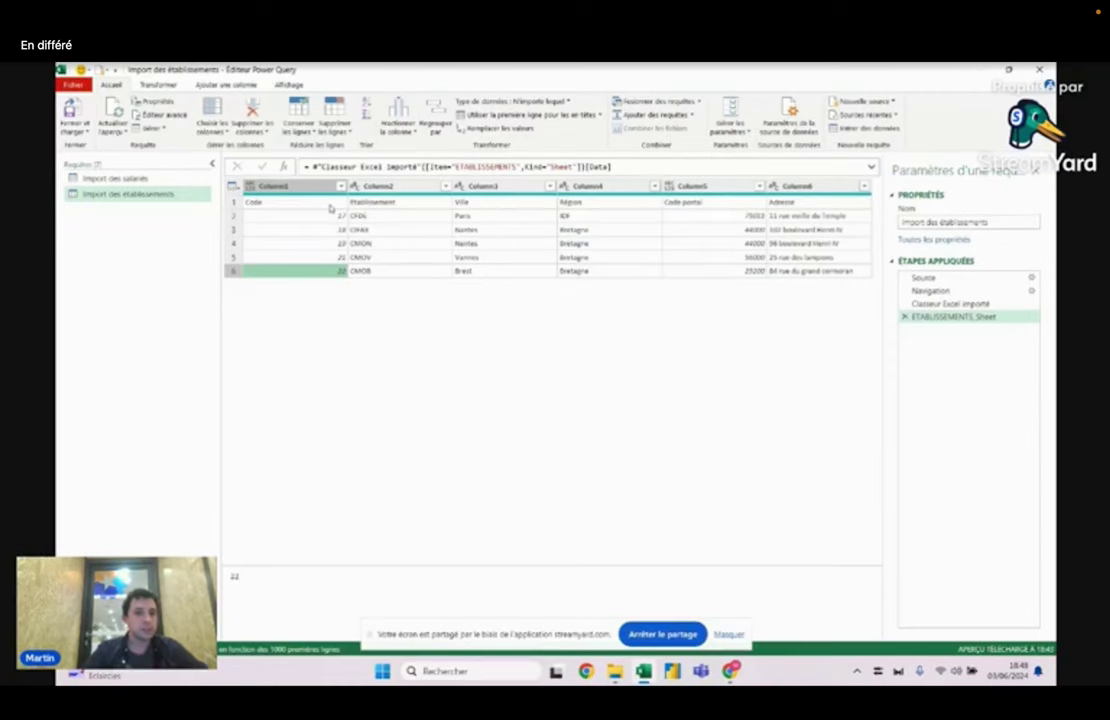
pyautogui.click(397, 217)
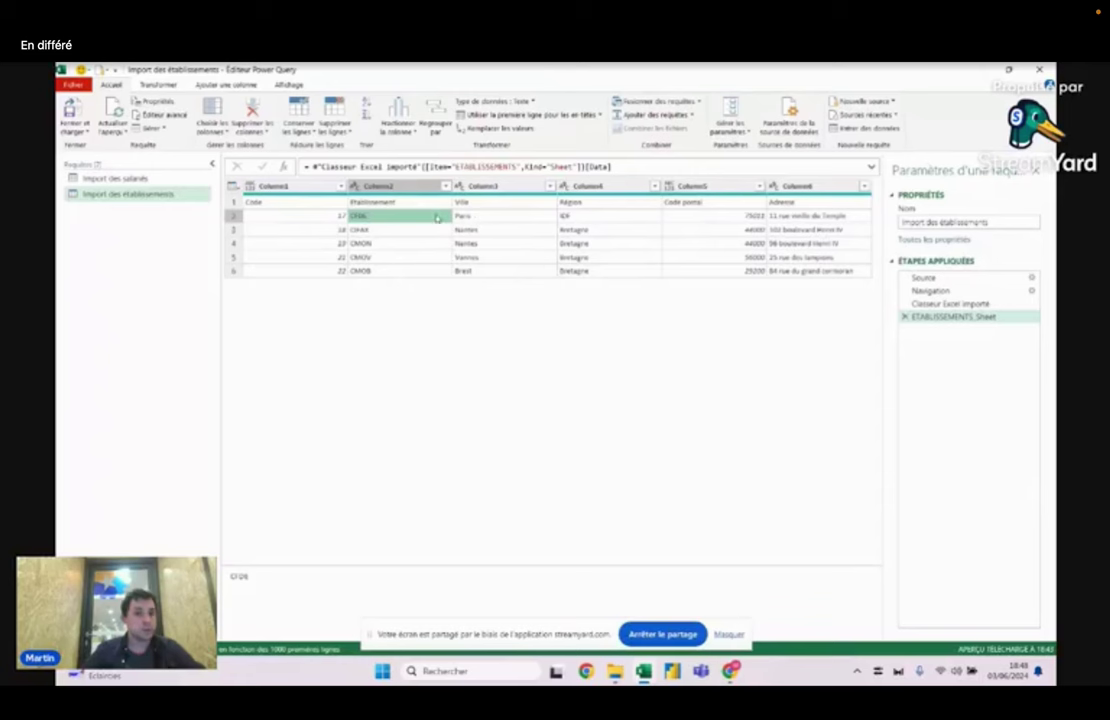
pyautogui.click(484, 219)
pyautogui.click(600, 216)
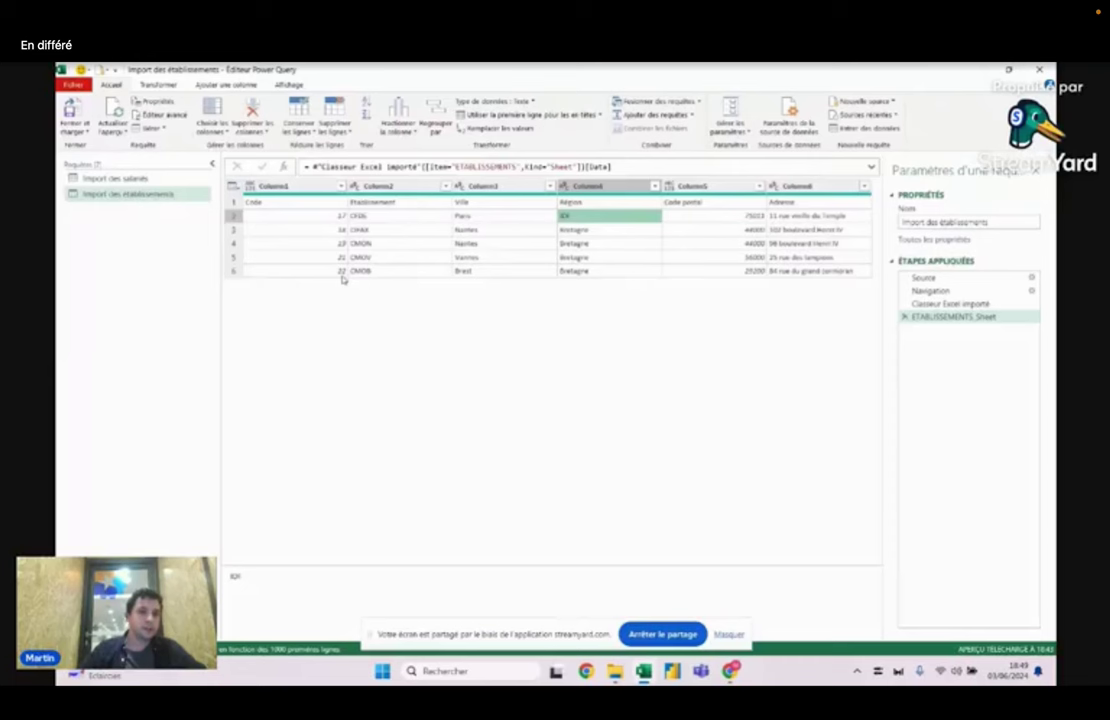
pyautogui.click(300, 204)
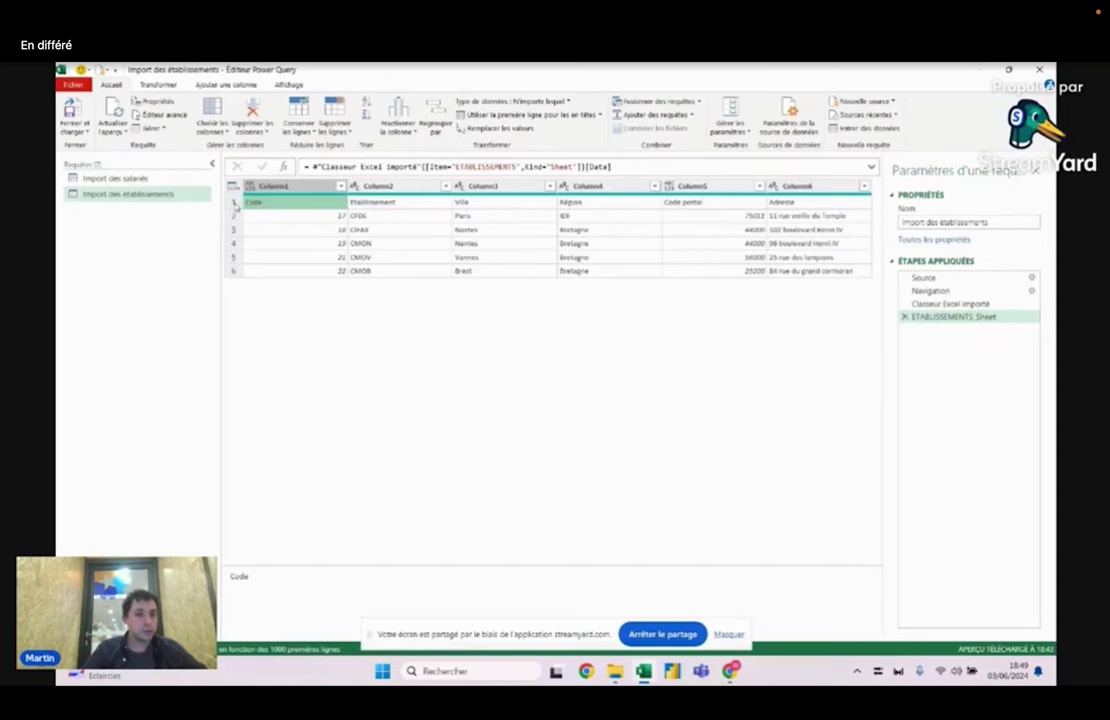
pyautogui.click(276, 224)
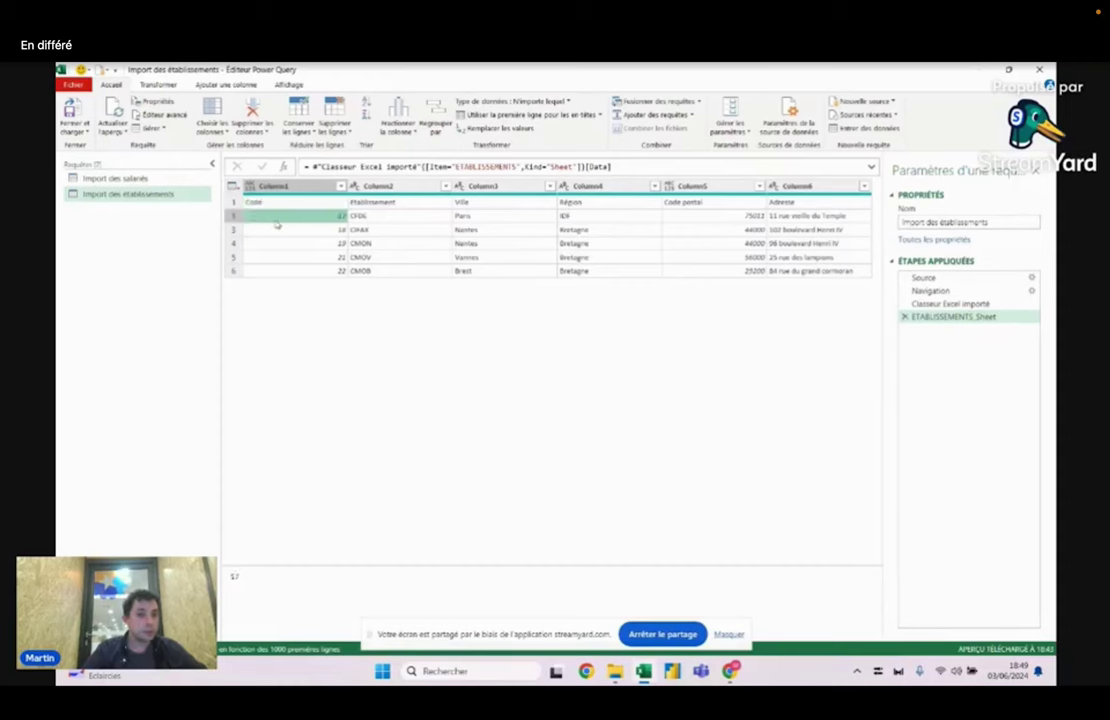
pyautogui.click(273, 203)
pyautogui.click(480, 203)
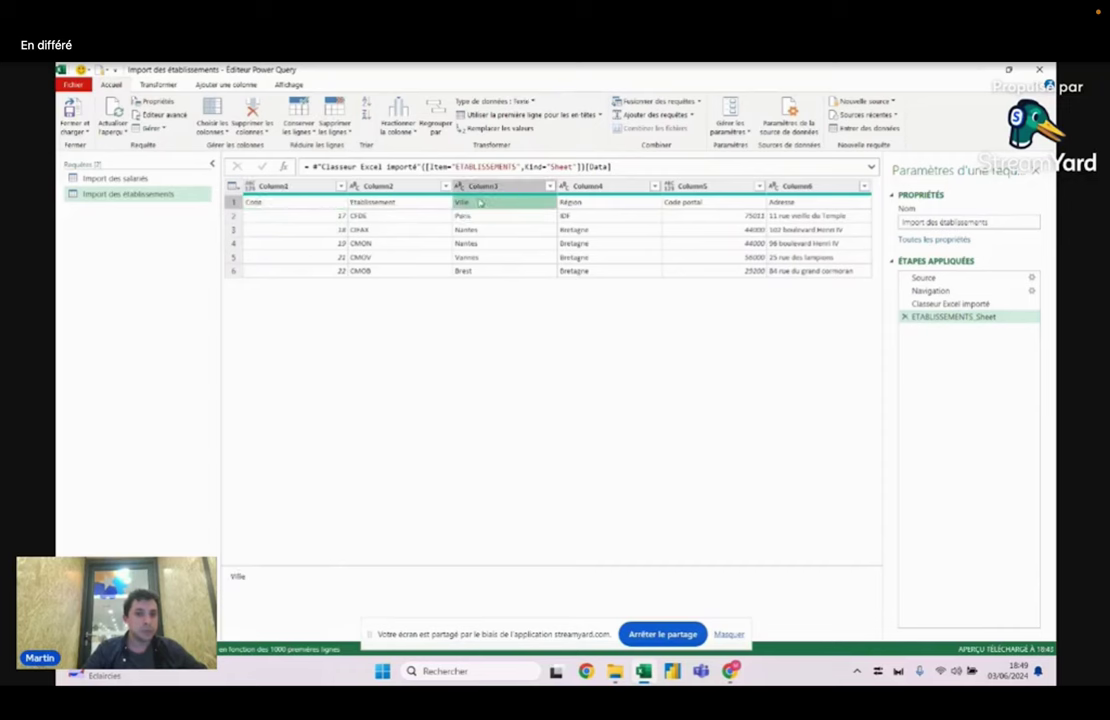
pyautogui.click(480, 216)
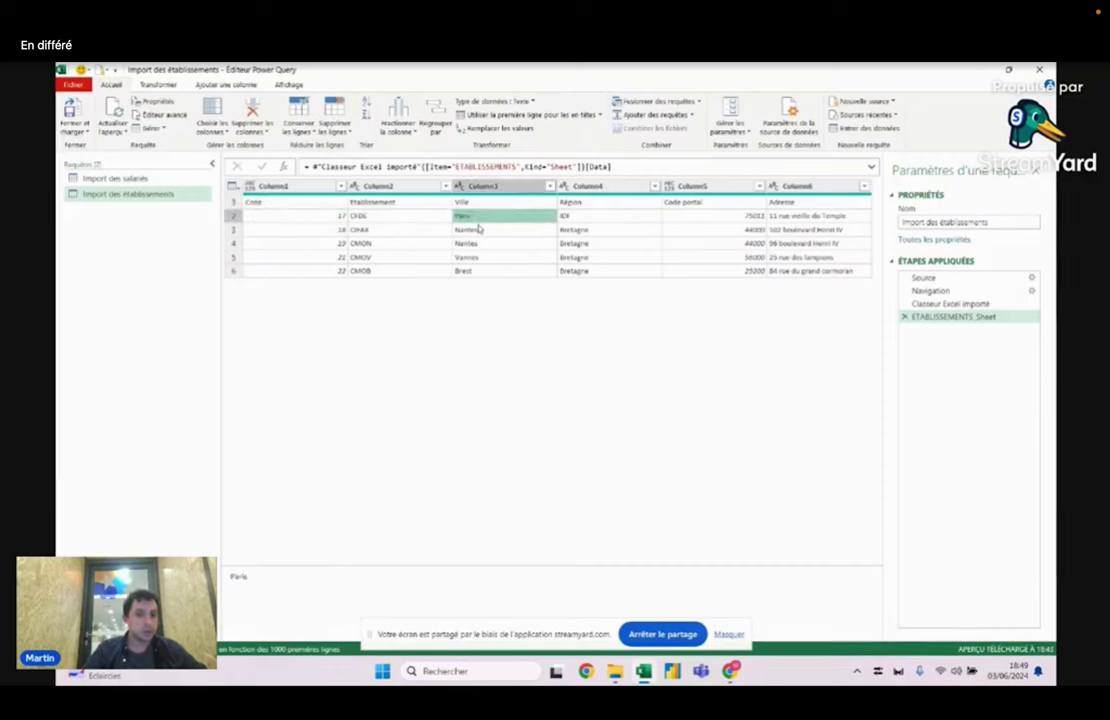
pyautogui.click(480, 230)
pyautogui.click(480, 244)
pyautogui.click(477, 205)
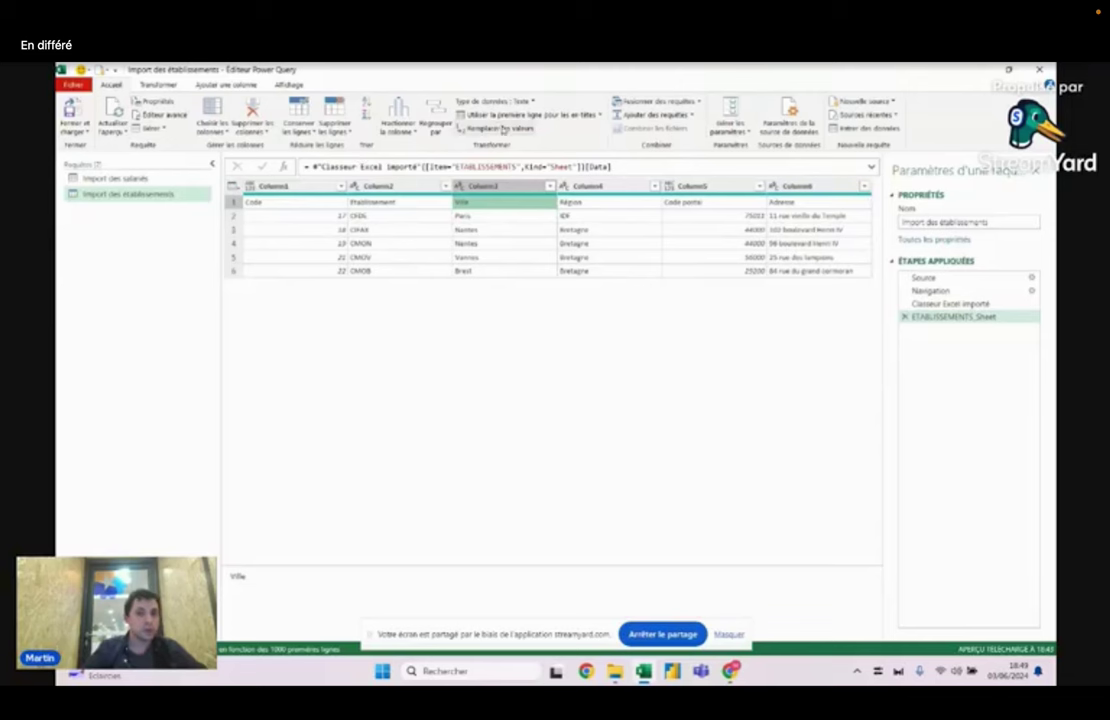
pyautogui.click(157, 86)
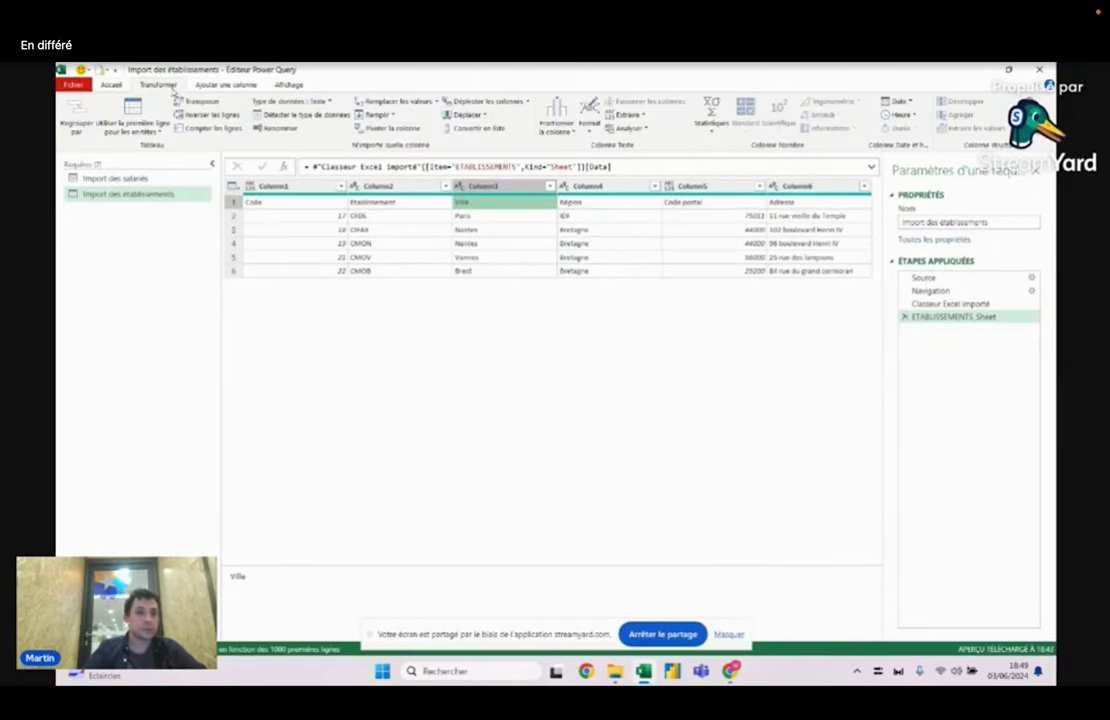
pyautogui.click(112, 86)
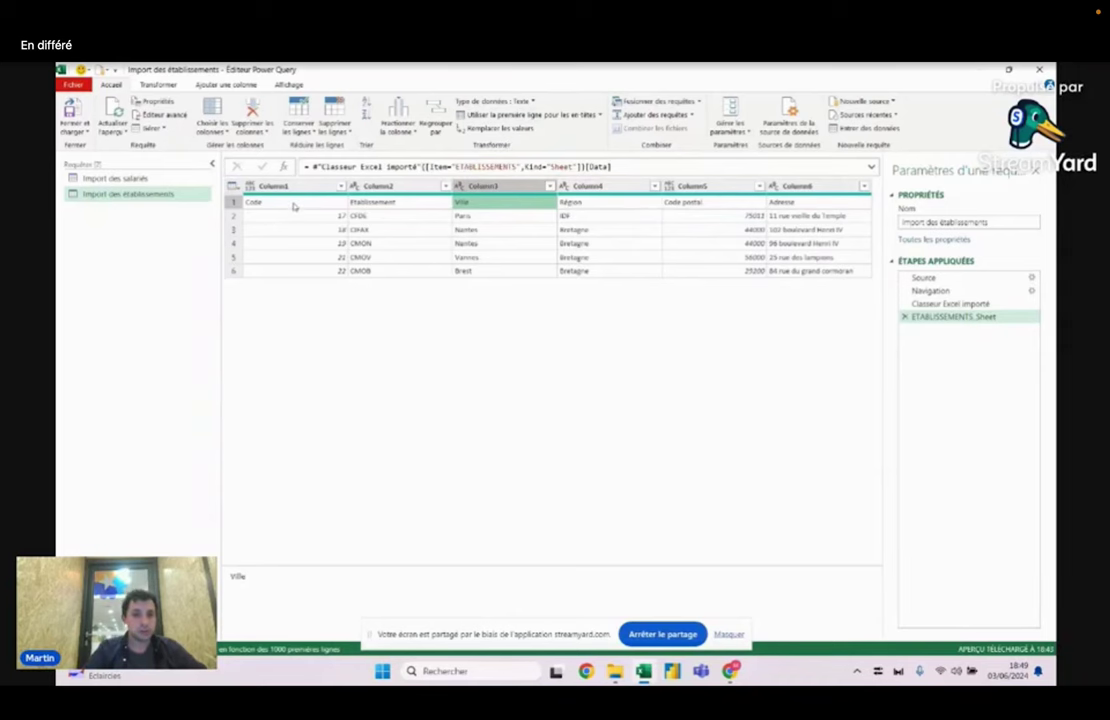
pyautogui.click(232, 203)
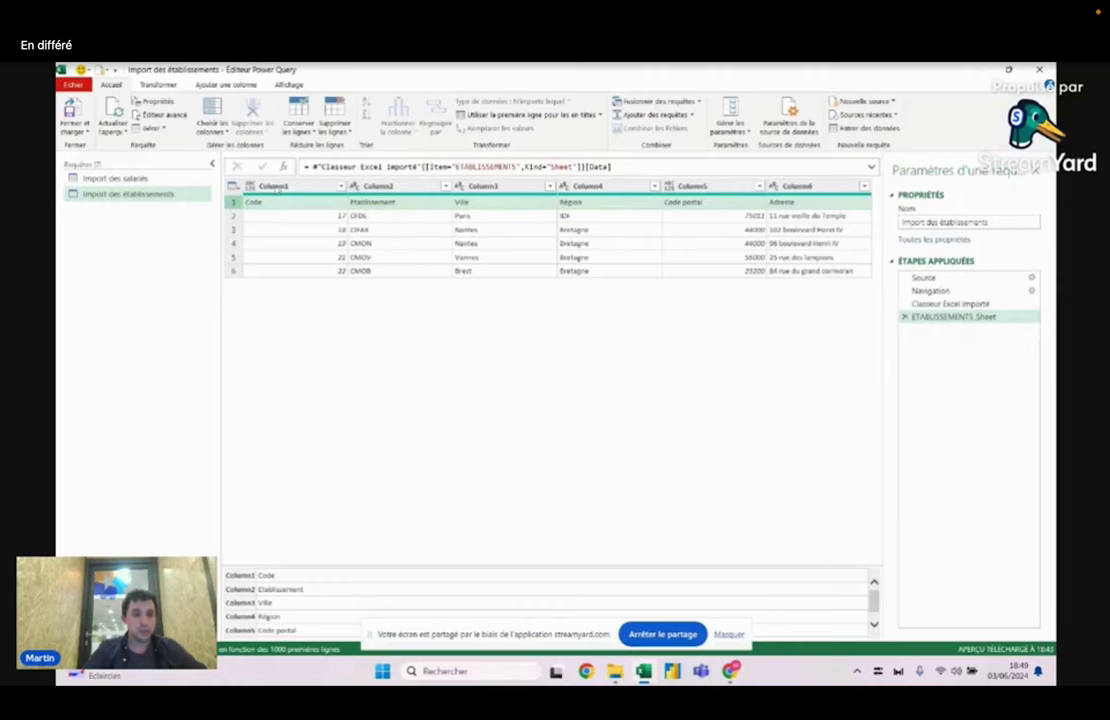
pyautogui.click(277, 187)
pyautogui.click(378, 187)
pyautogui.click(483, 187)
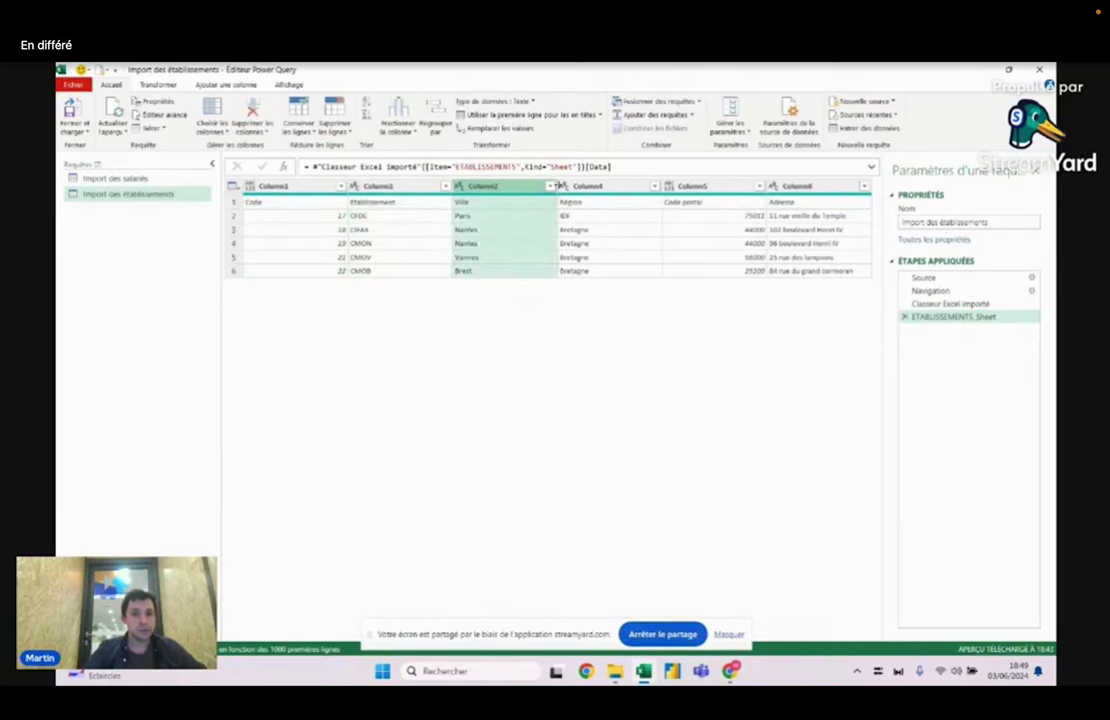
pyautogui.click(577, 187)
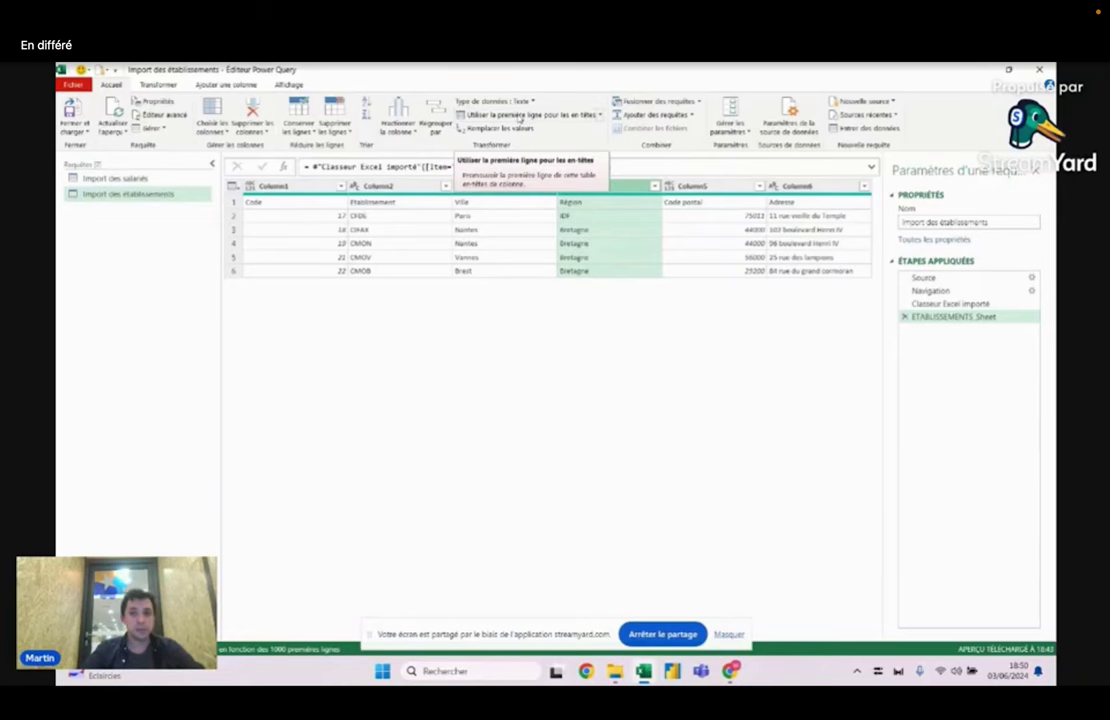
# Promote the establishments' first row to headers and check the Code, Etablissement and Code postal types
pyautogui.click(519, 116)
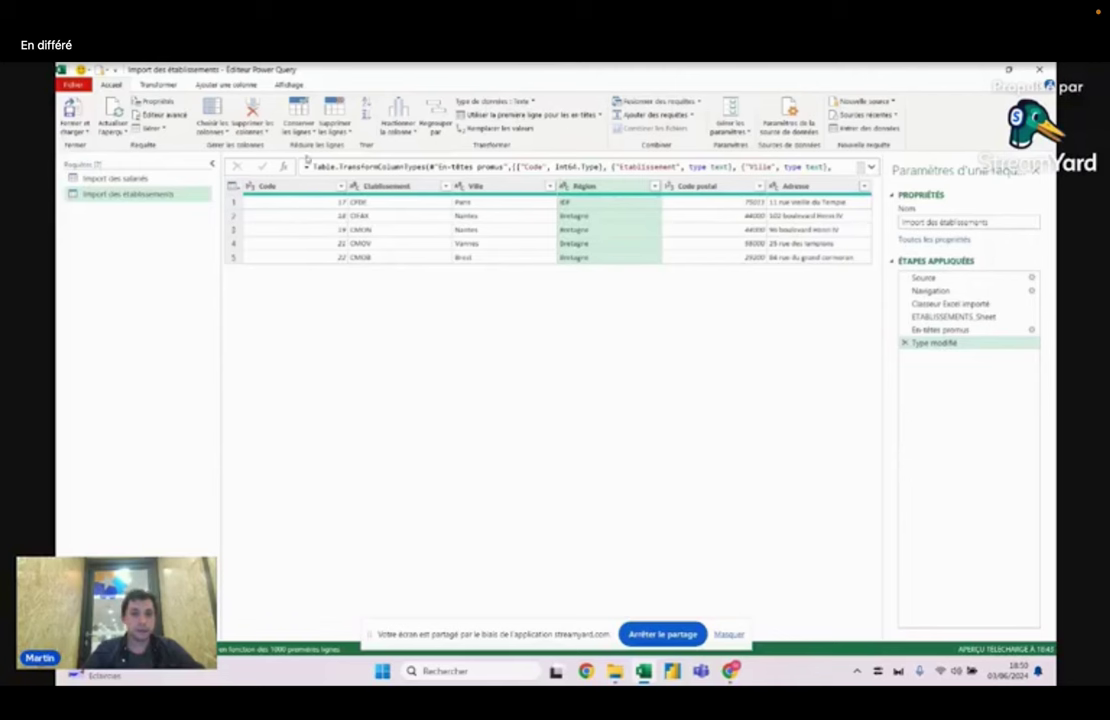
pyautogui.click(287, 188)
pyautogui.click(405, 189)
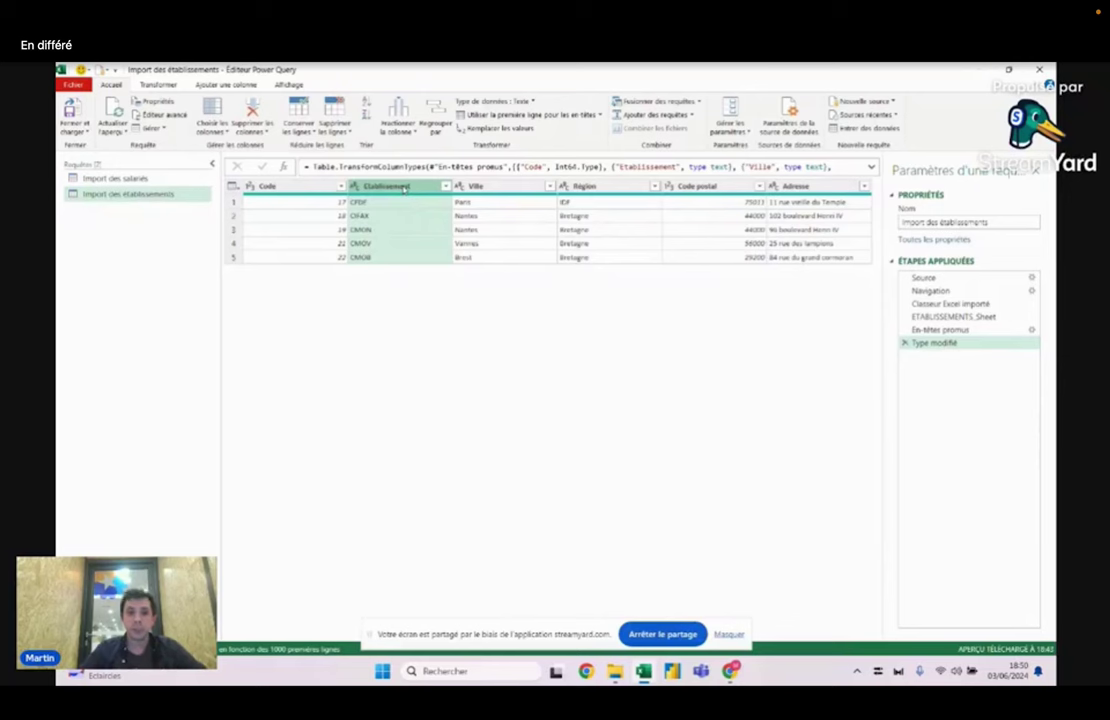
pyautogui.click(694, 190)
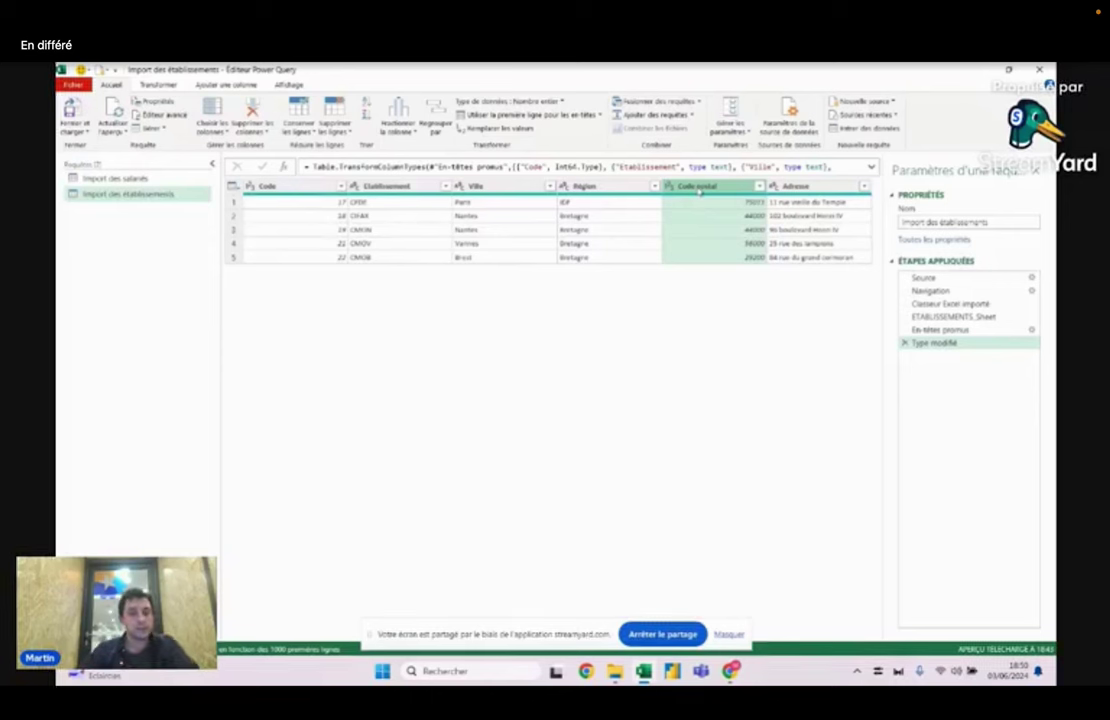
pyautogui.click(229, 205)
pyautogui.click(233, 257)
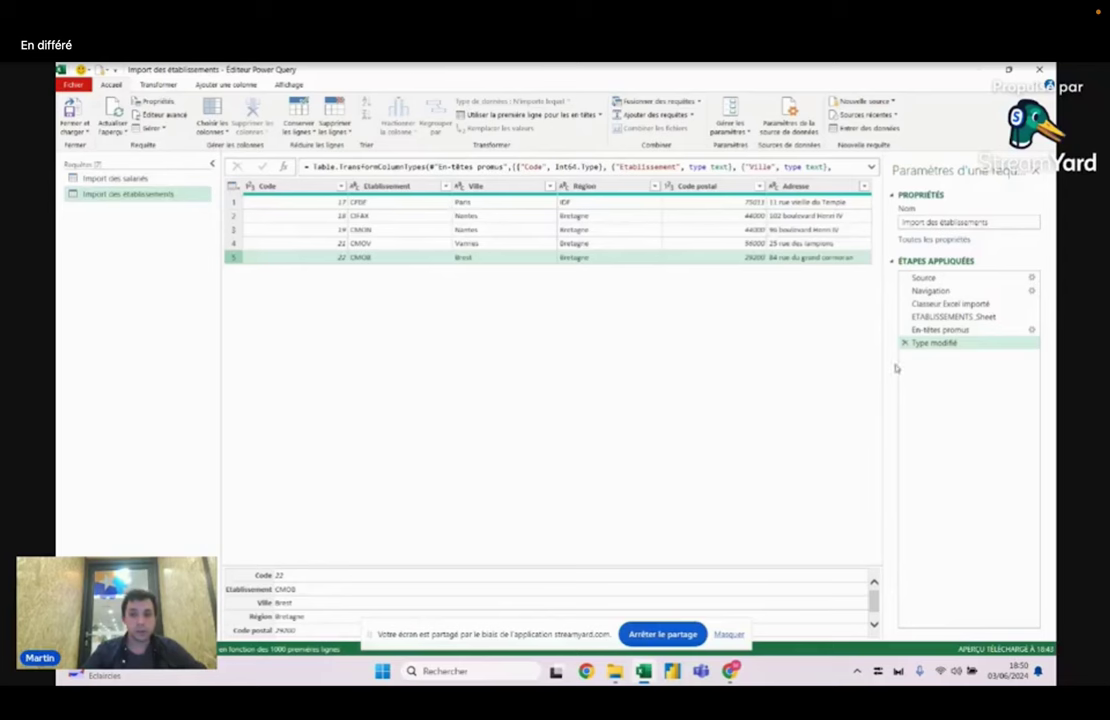
# Compare the table before and after header promotion, then switch to Import des salariés
pyautogui.click(950, 317)
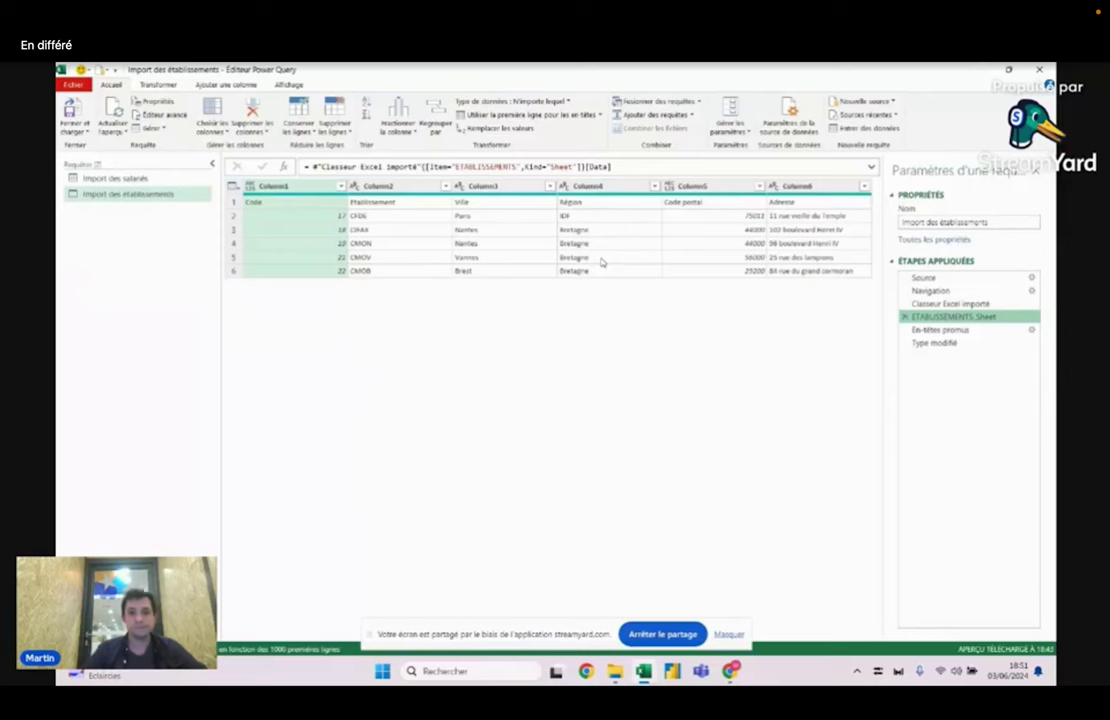
pyautogui.click(487, 208)
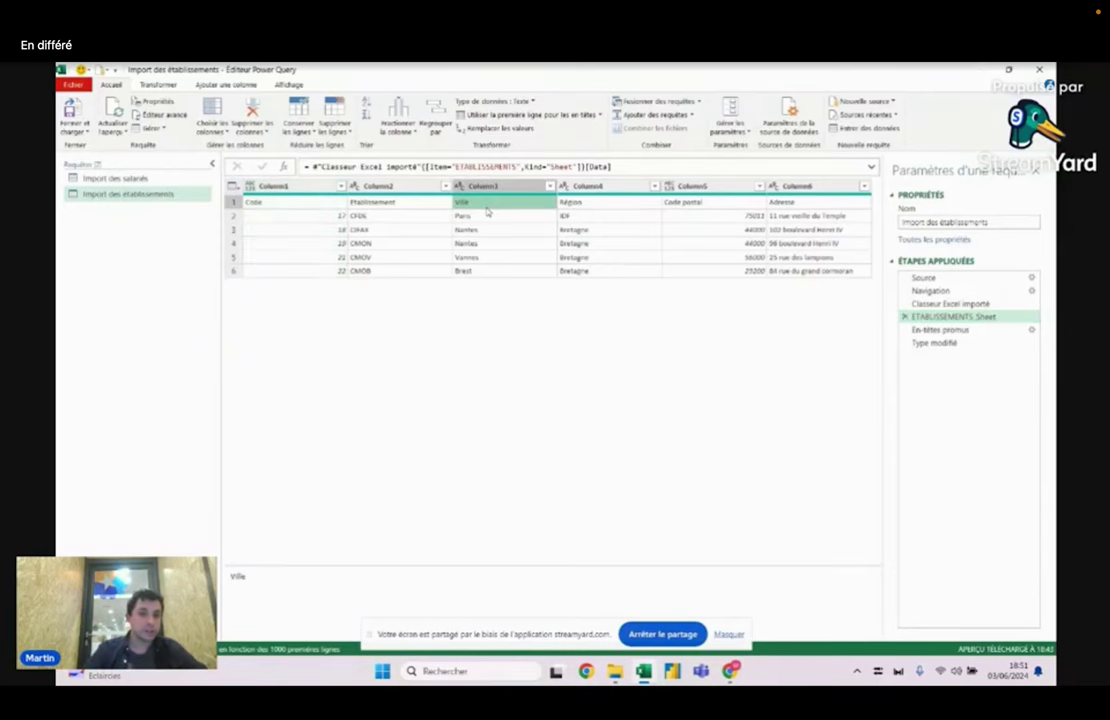
pyautogui.click(932, 343)
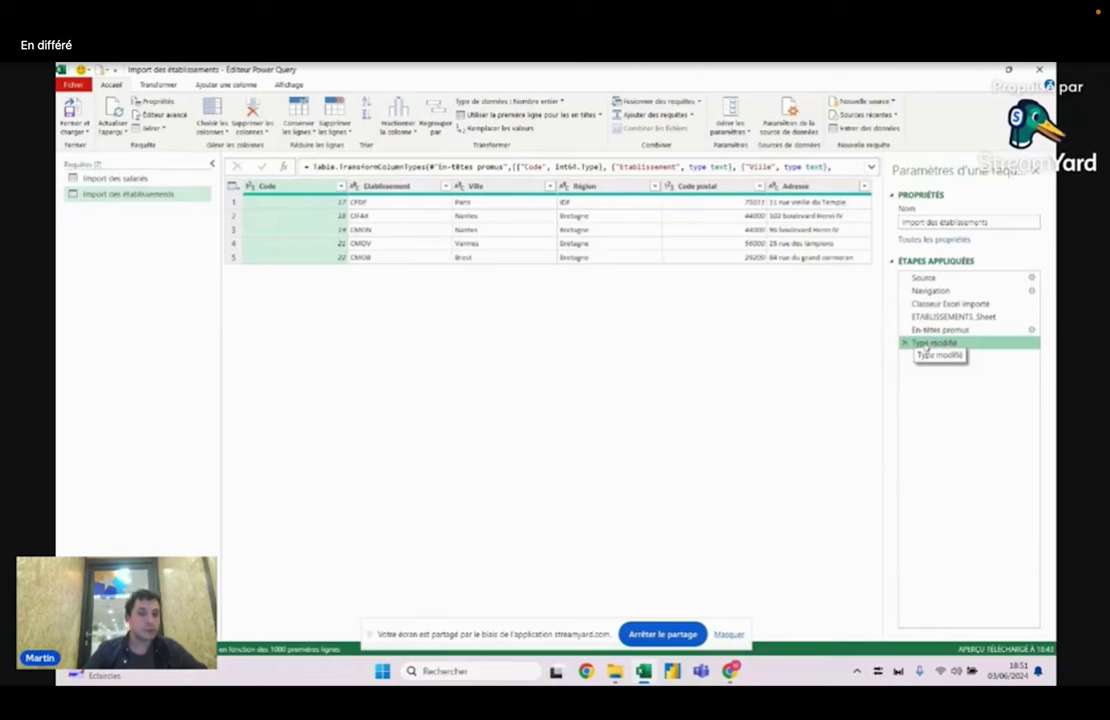
pyautogui.click(118, 178)
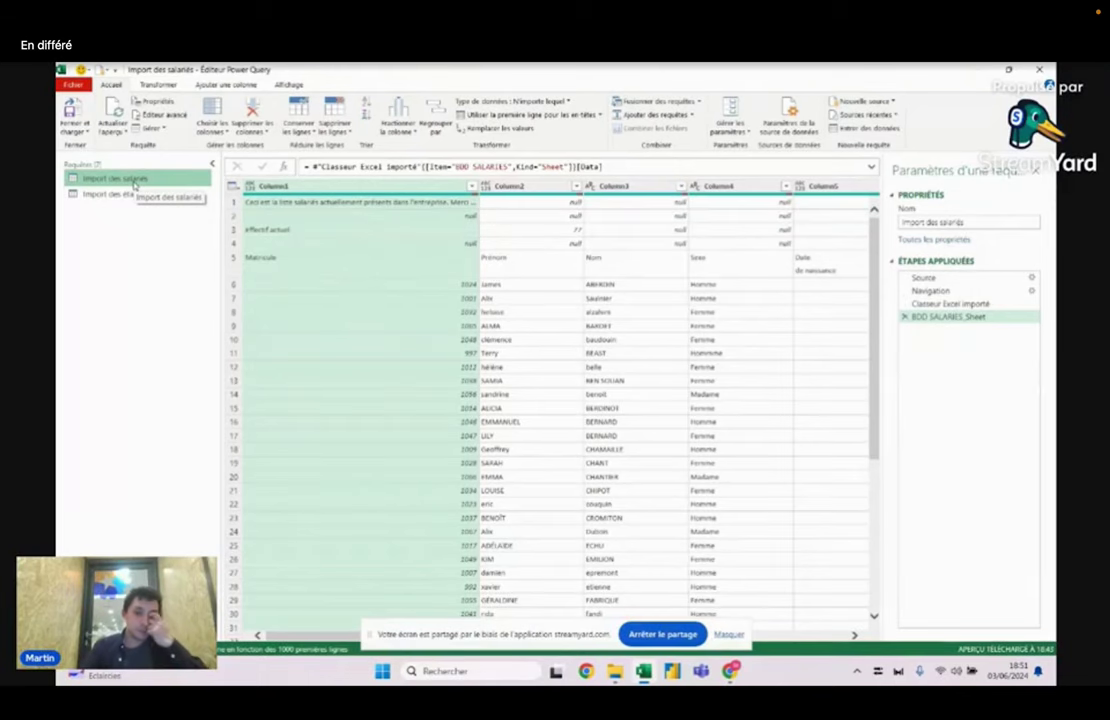
# Inspect the first-name column, noting the Prénom label in row 5 and 77 in row 3
pyautogui.click(527, 188)
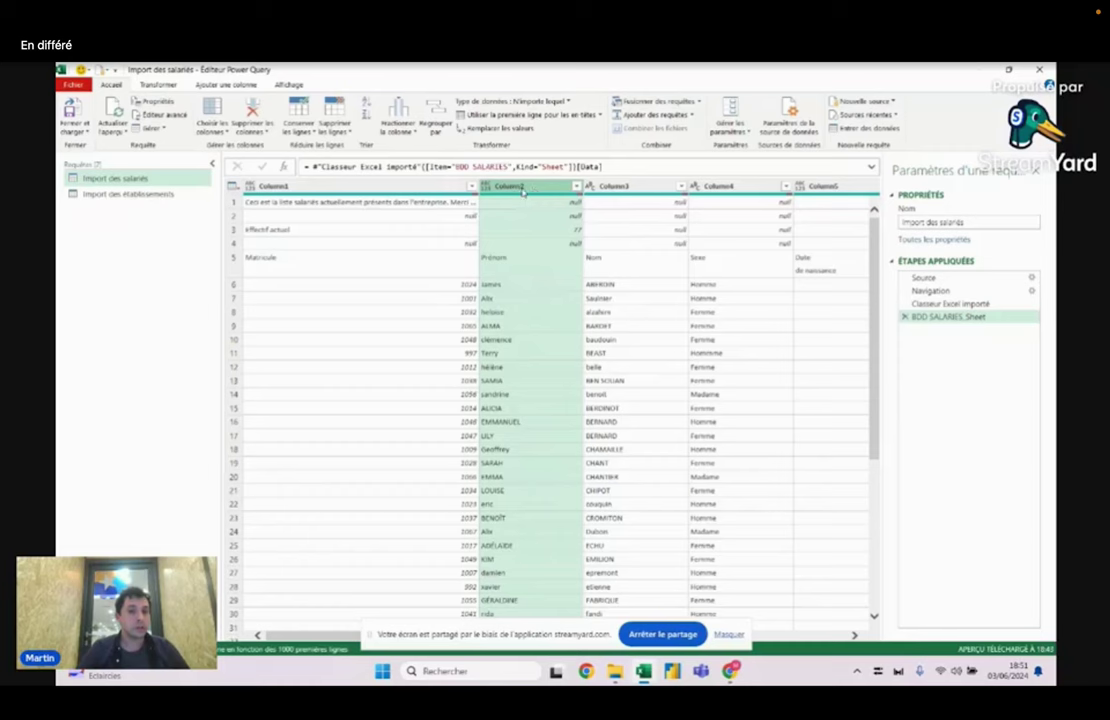
pyautogui.click(530, 267)
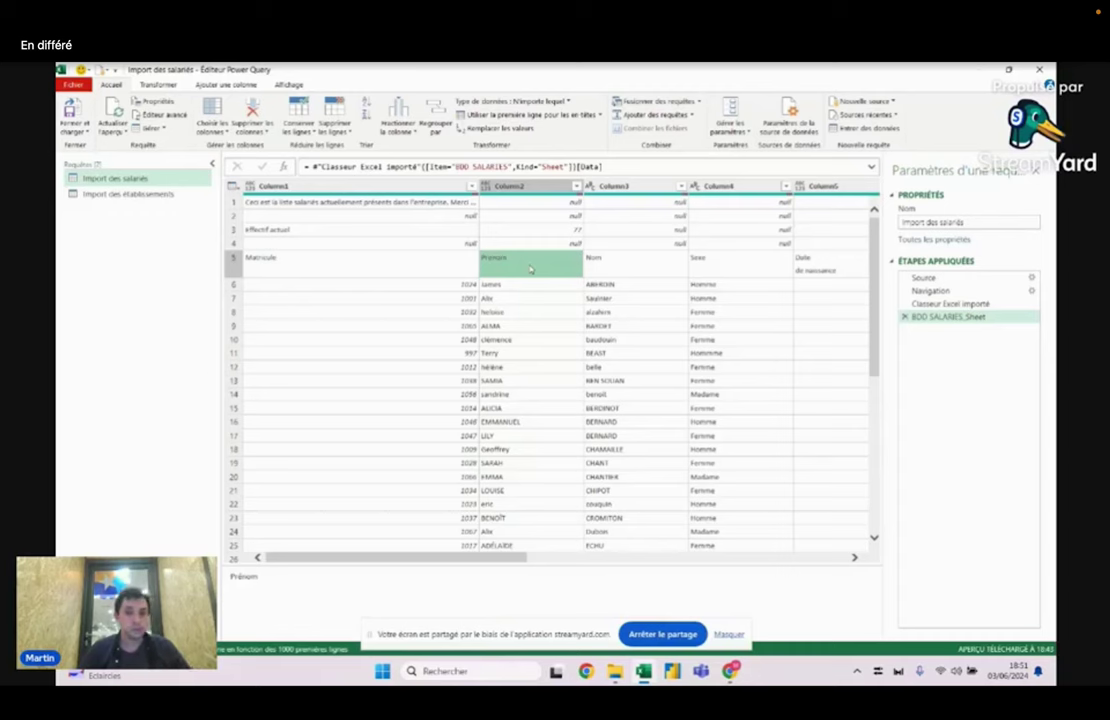
pyautogui.click(530, 187)
pyautogui.click(538, 230)
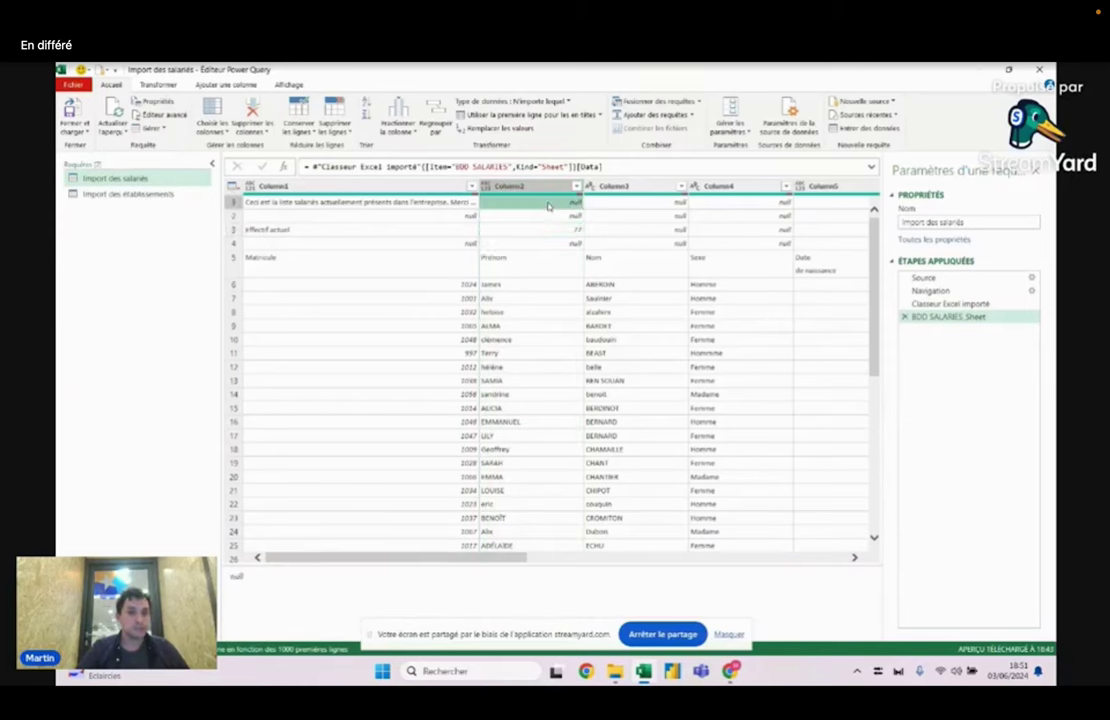
pyautogui.click(537, 263)
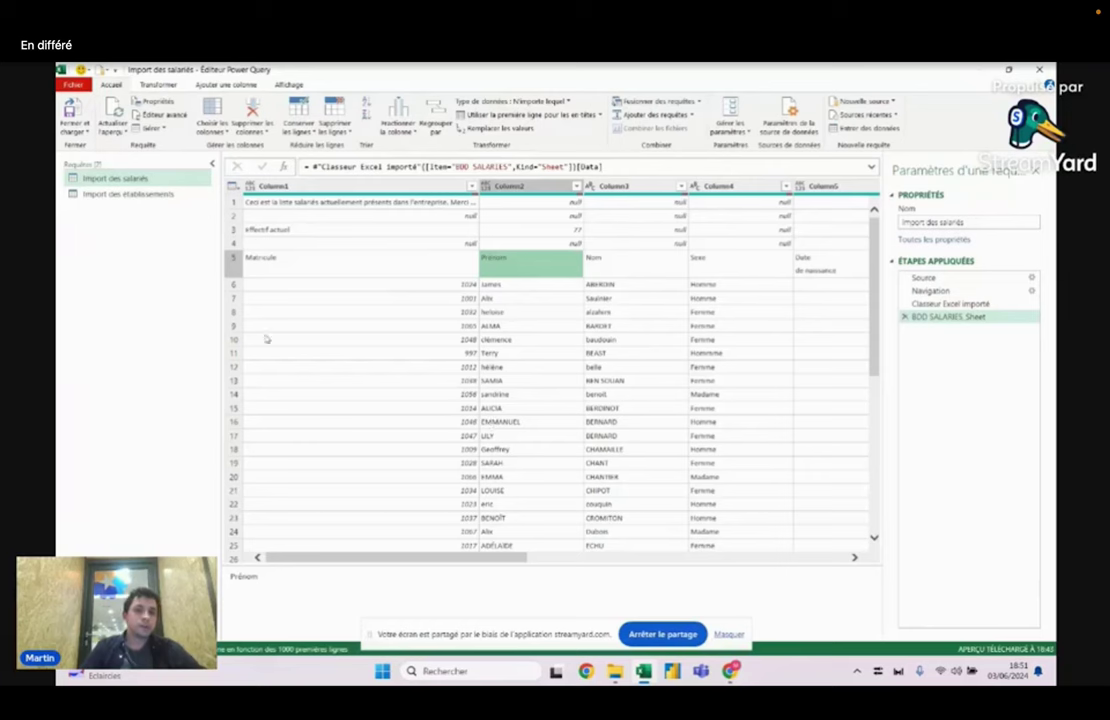
# Check the row 1 note, the Effectif actuel row, empty row 4, and row 6's first employee record
pyautogui.click(282, 205)
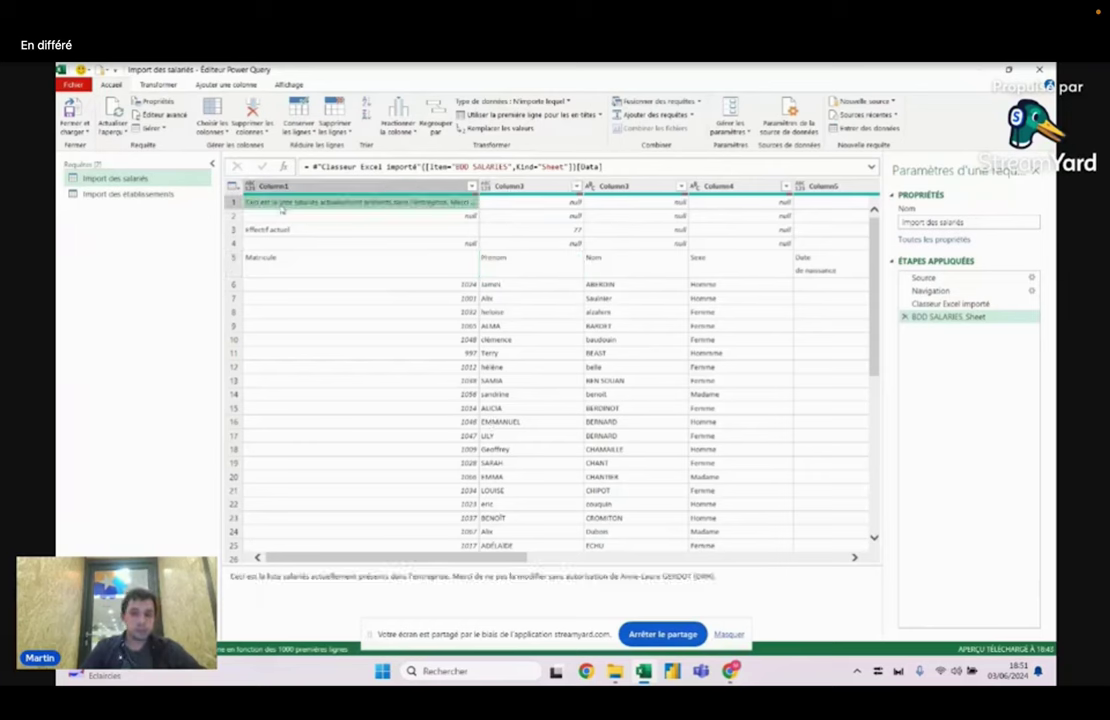
pyautogui.click(300, 231)
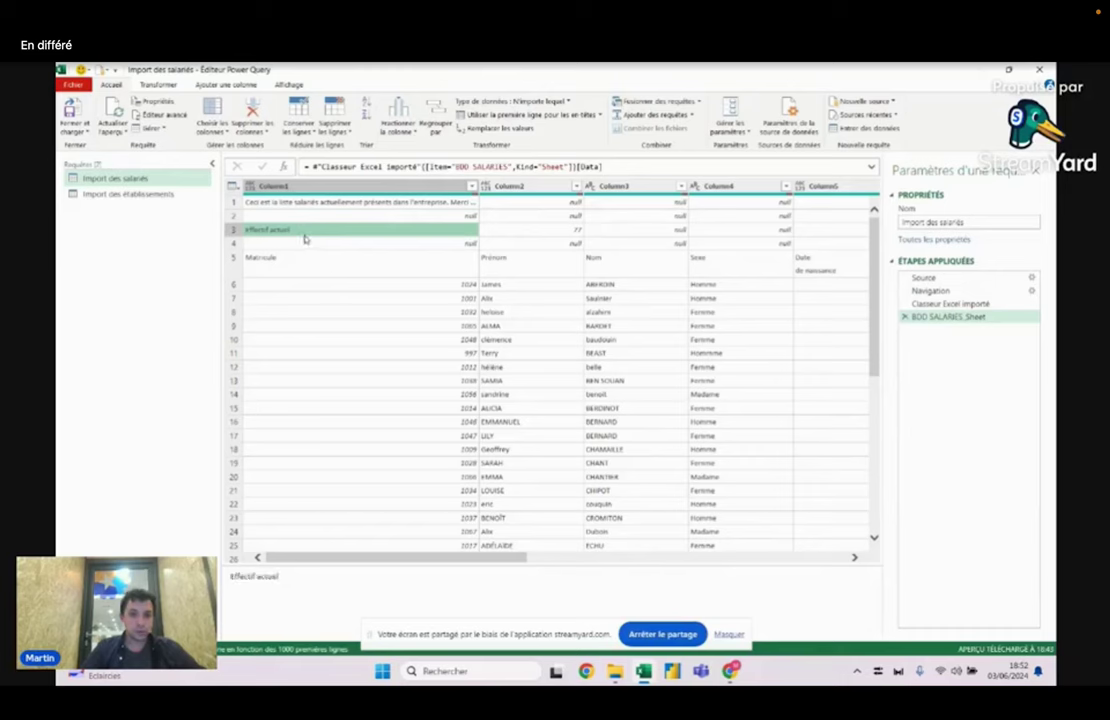
pyautogui.click(302, 243)
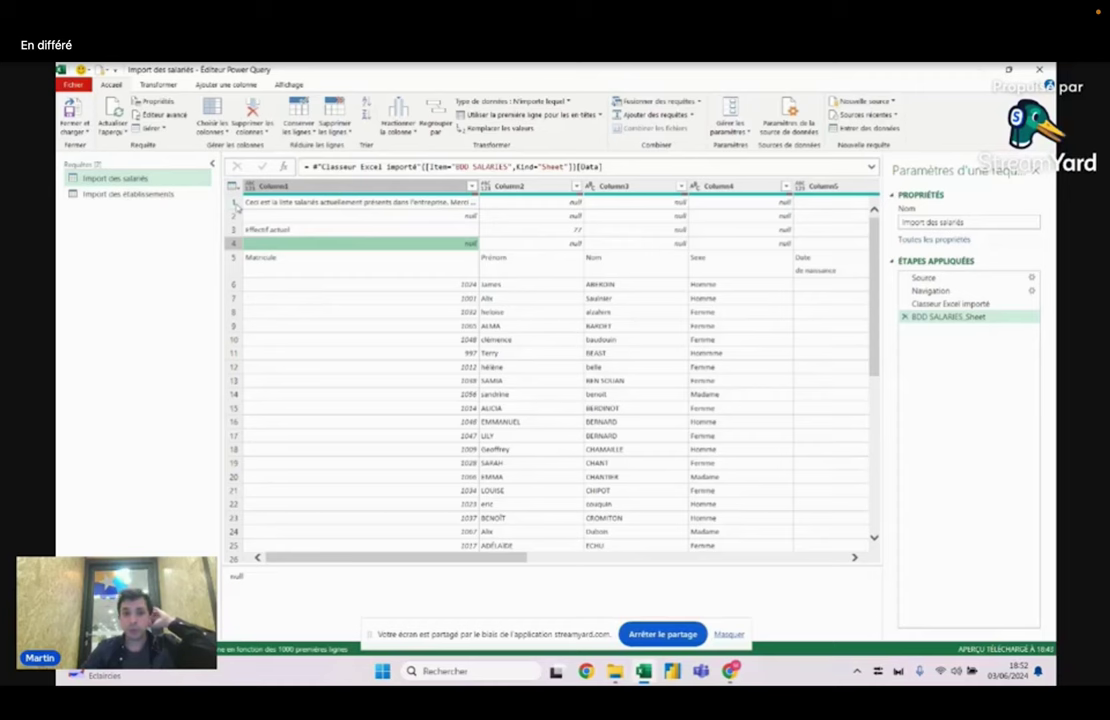
pyautogui.click(322, 287)
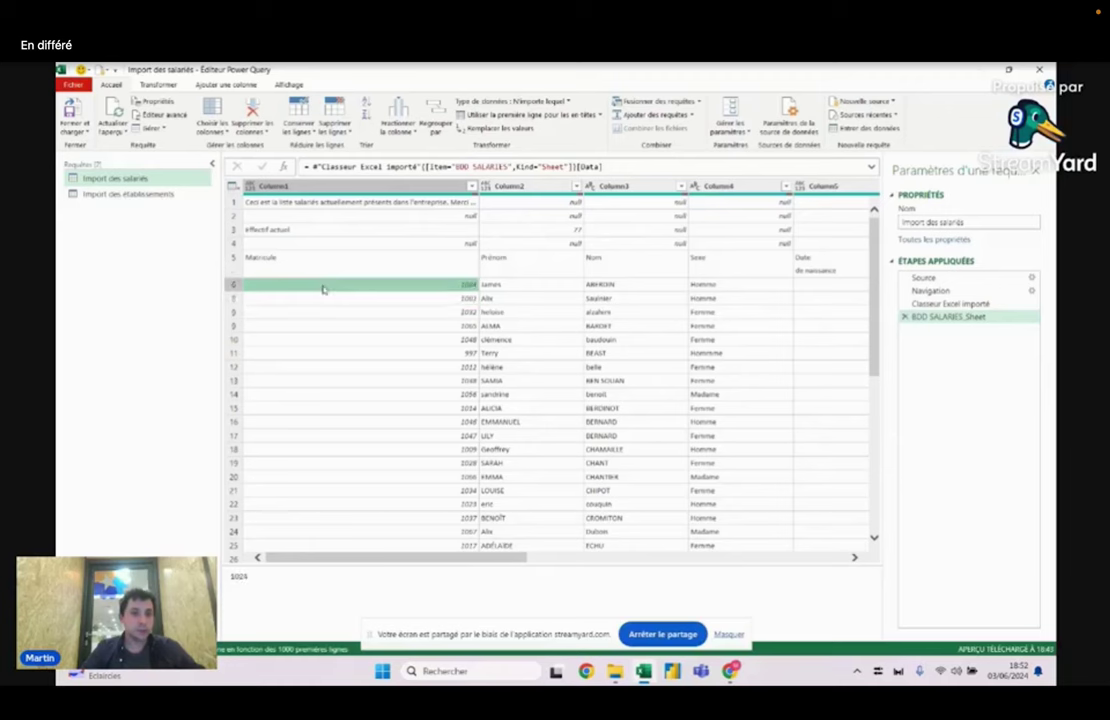
pyautogui.click(541, 287)
pyautogui.click(632, 286)
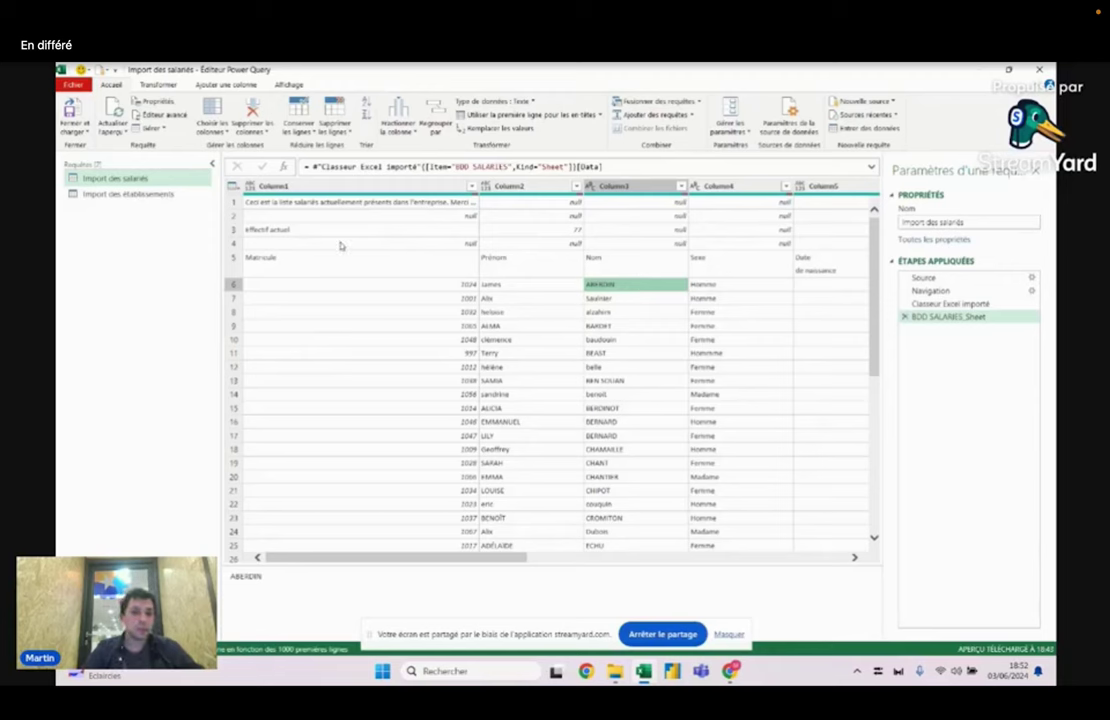
# Confirm row 5 holds the real headers and bring up the row-removal options
pyautogui.click(340, 245)
pyautogui.click(232, 262)
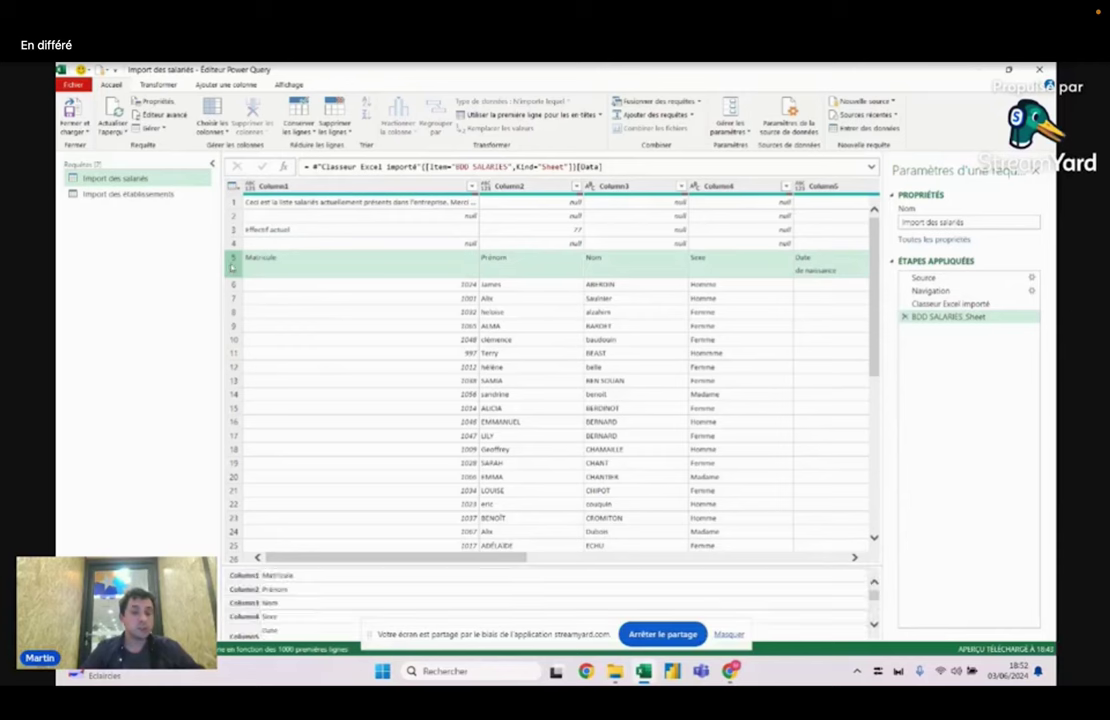
pyautogui.click(303, 188)
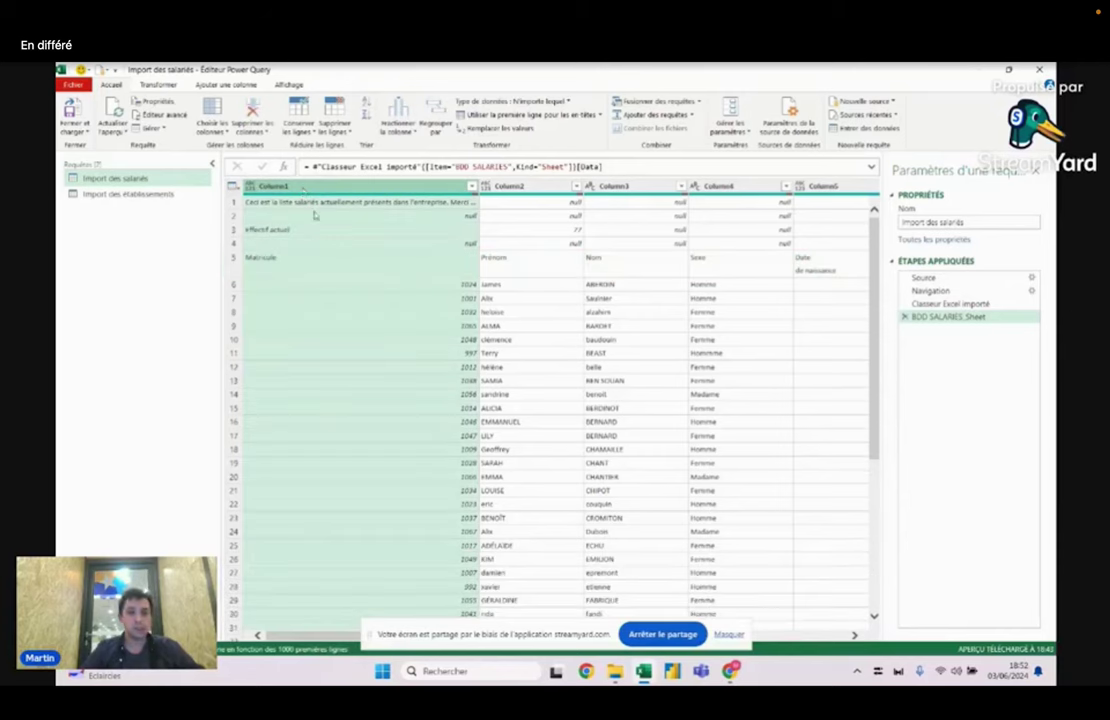
pyautogui.click(326, 236)
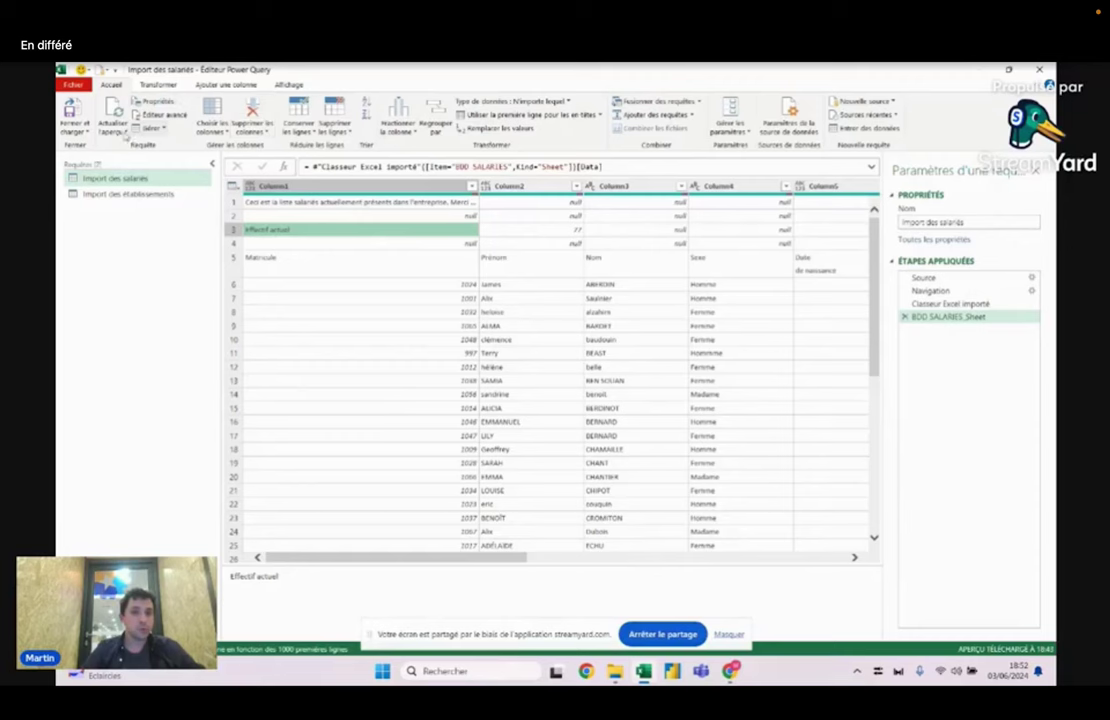
pyautogui.click(335, 128)
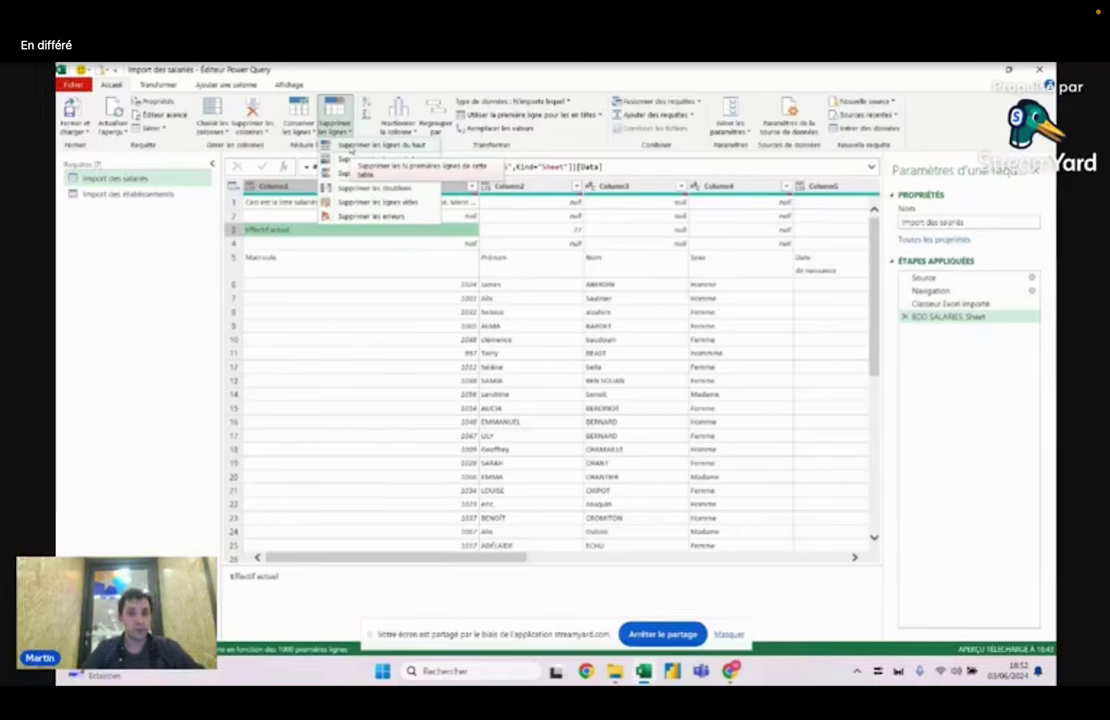
# Remove the top 4 rows of Import des salariés and promote the first row to headers
pyautogui.click(350, 146)
pyautogui.write('4')
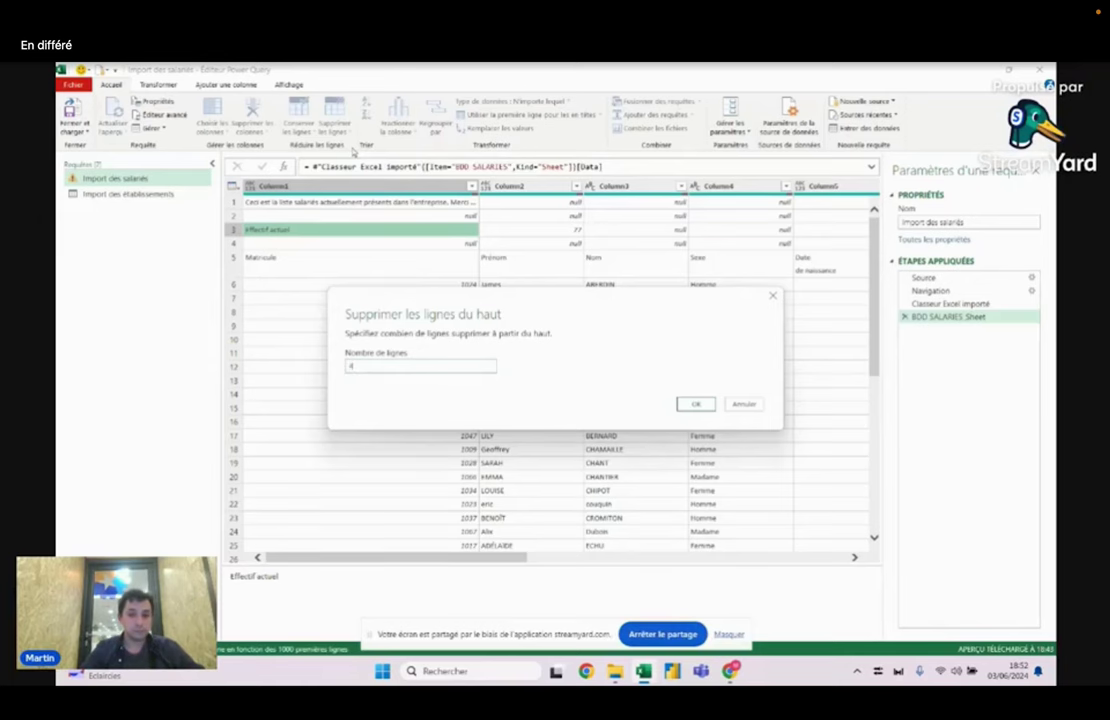
pyautogui.press('Return')
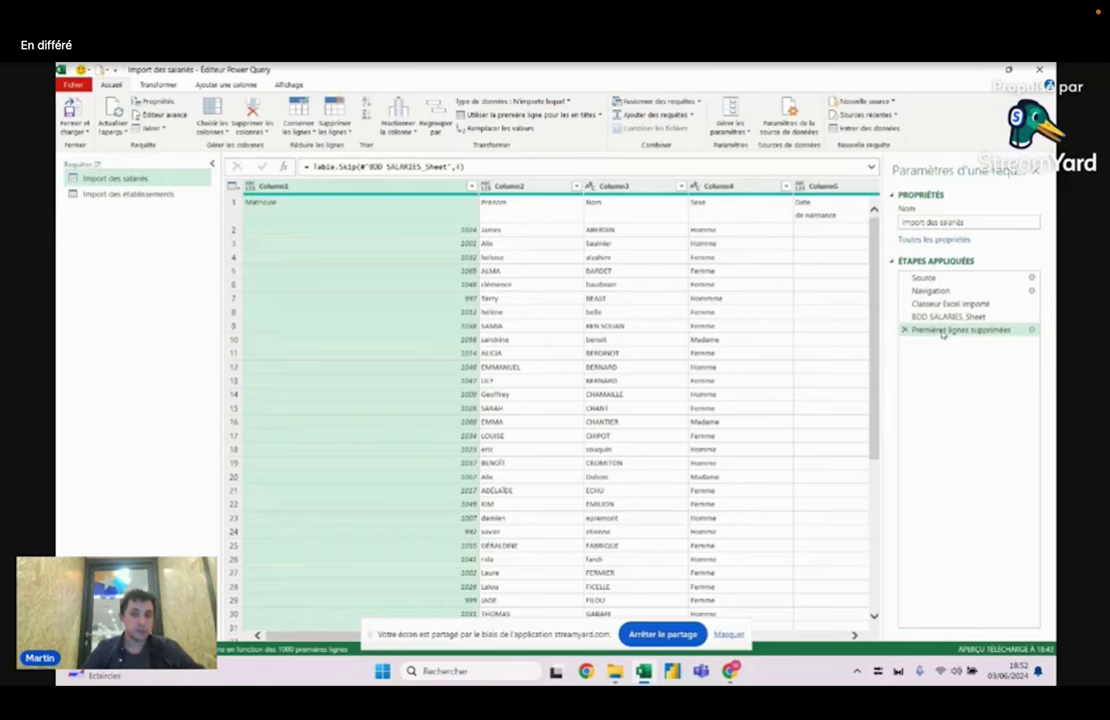
pyautogui.click(904, 330)
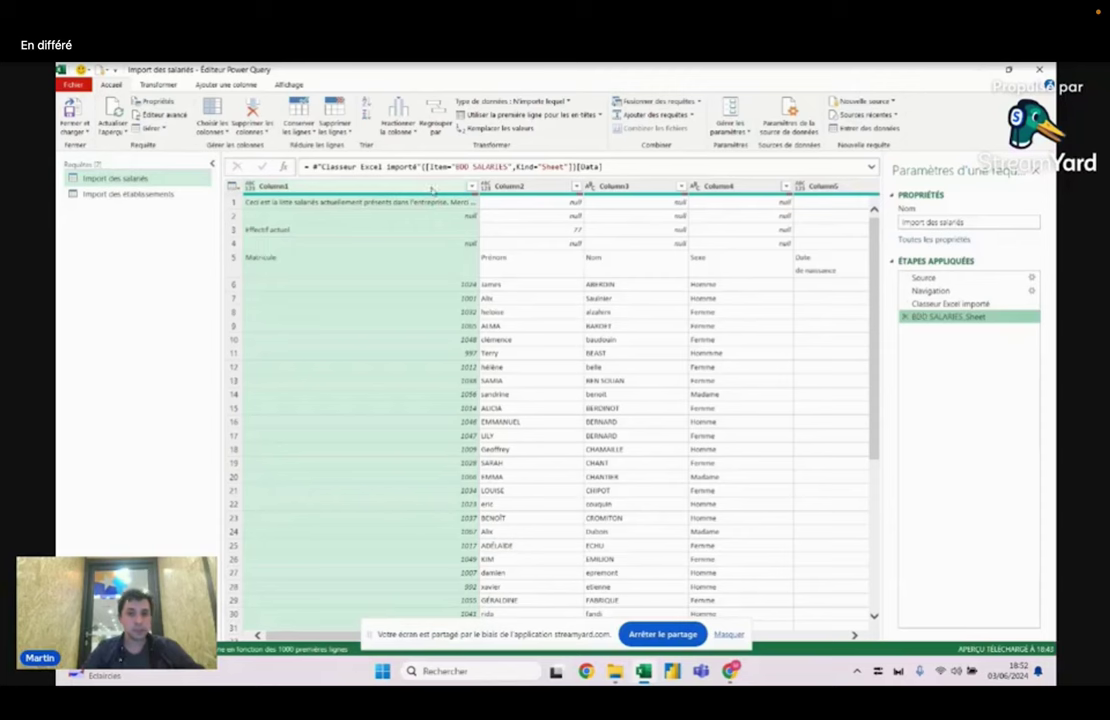
pyautogui.click(334, 122)
pyautogui.click(345, 145)
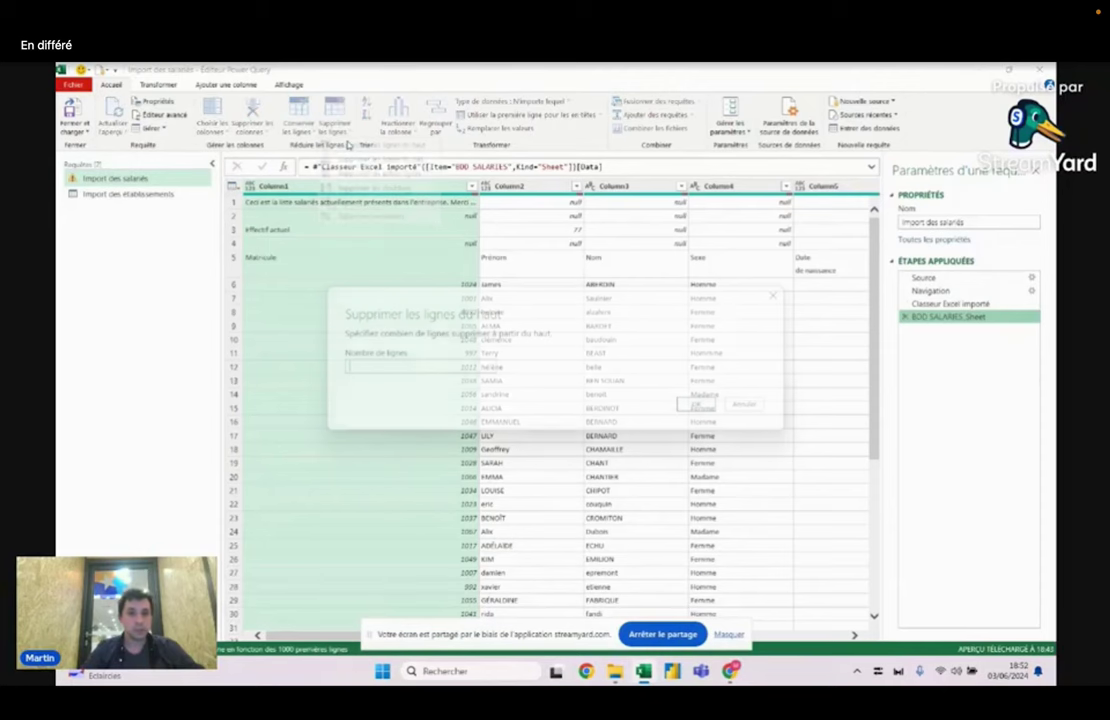
pyautogui.write('4')
pyautogui.press('Return')
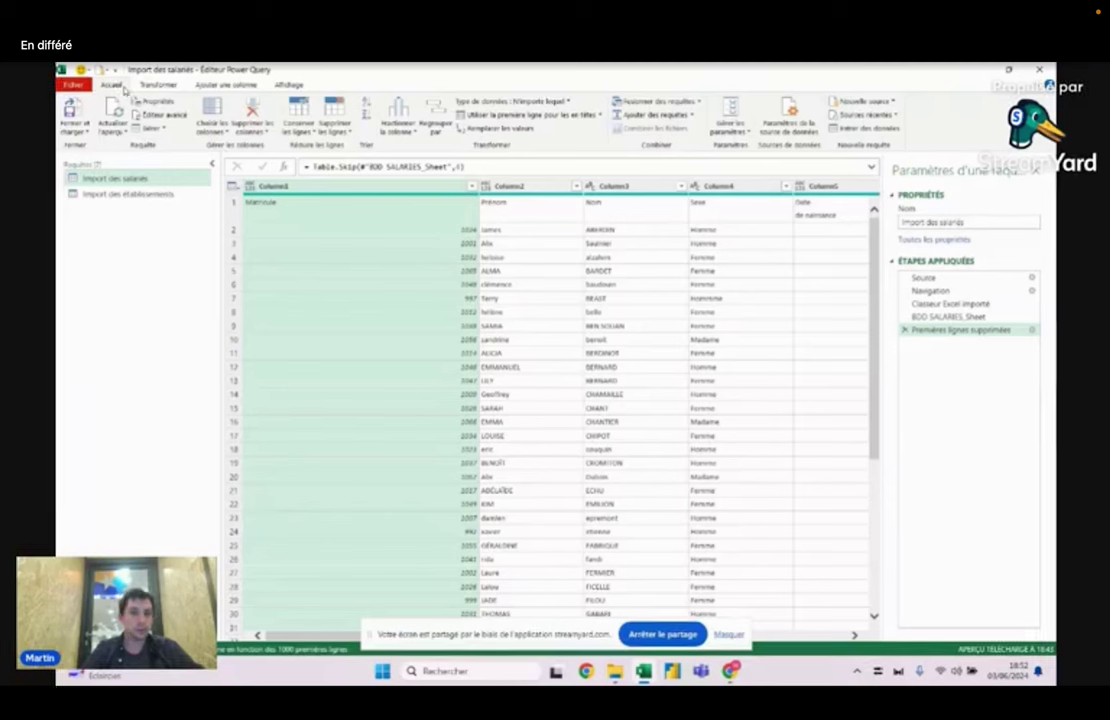
pyautogui.click(505, 118)
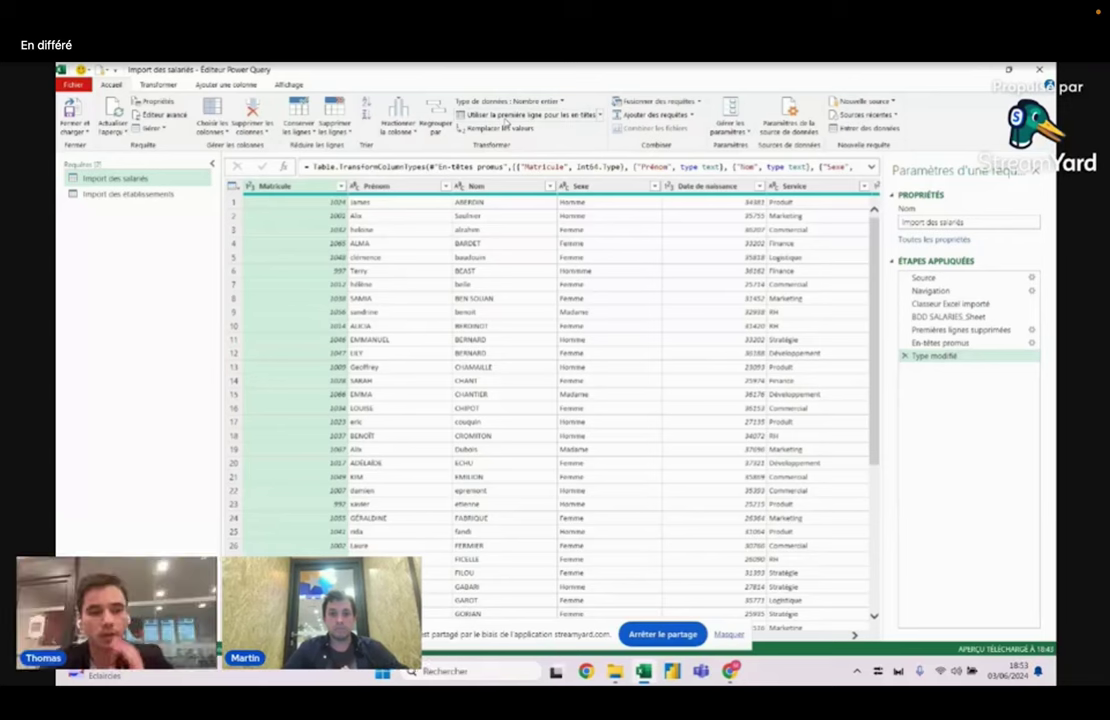
pyautogui.click(416, 188)
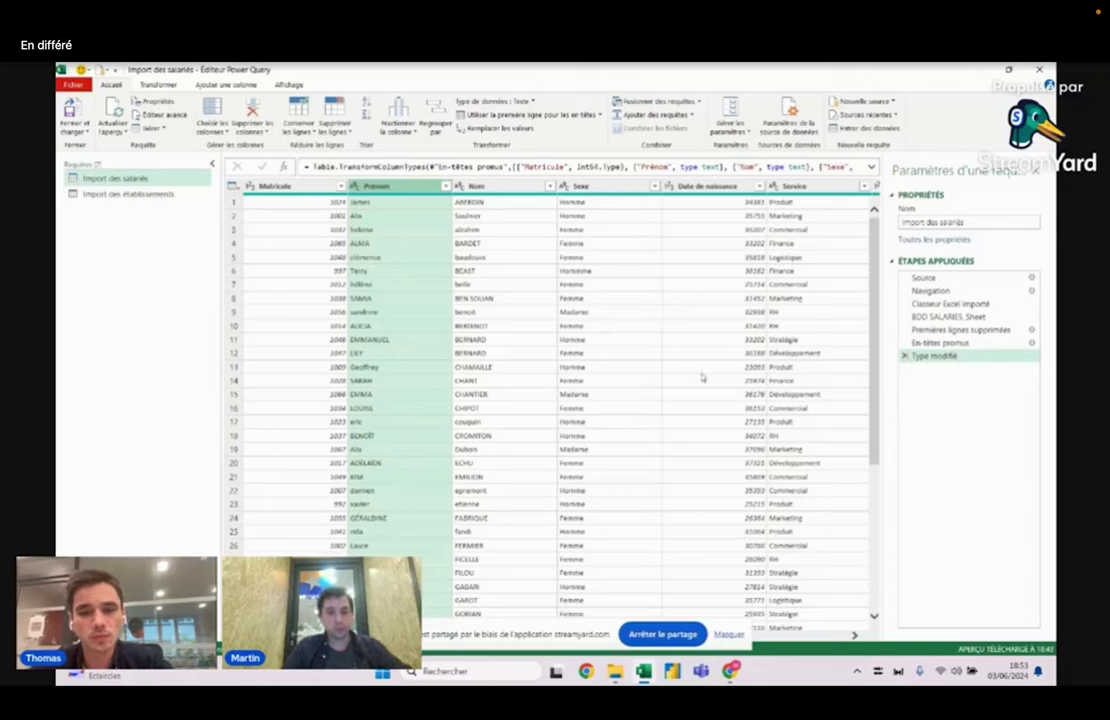
pyautogui.hotkey('alt', 'Tab')
pyautogui.hotkey('alt', 'Tab')
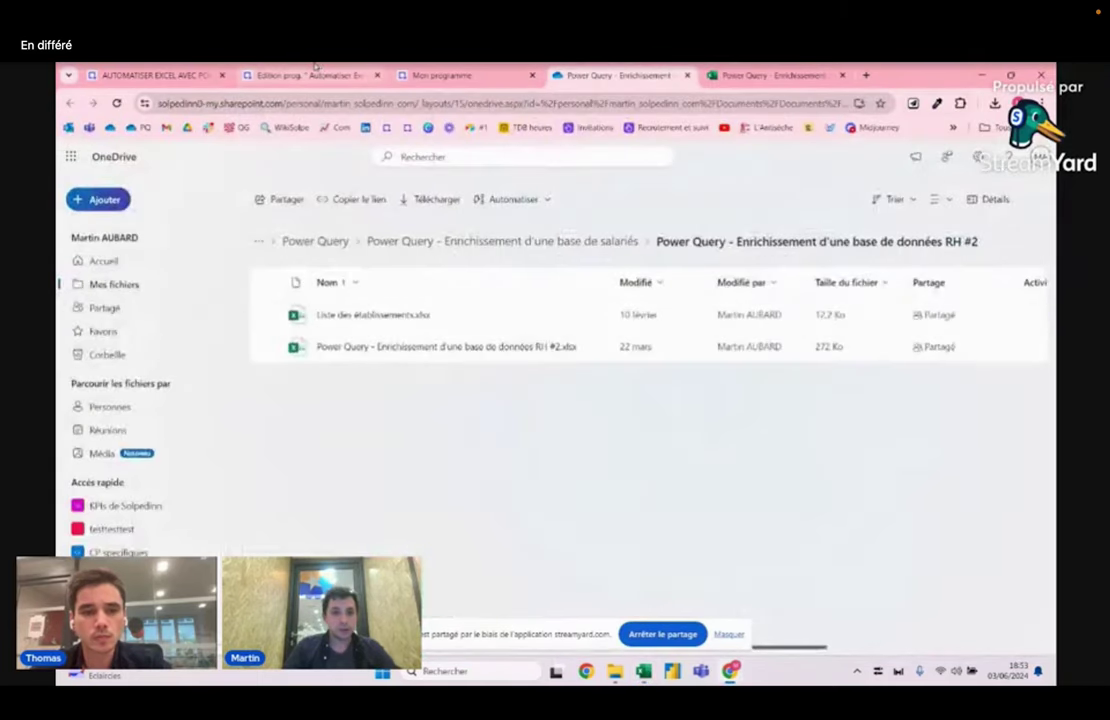
pyautogui.click(310, 75)
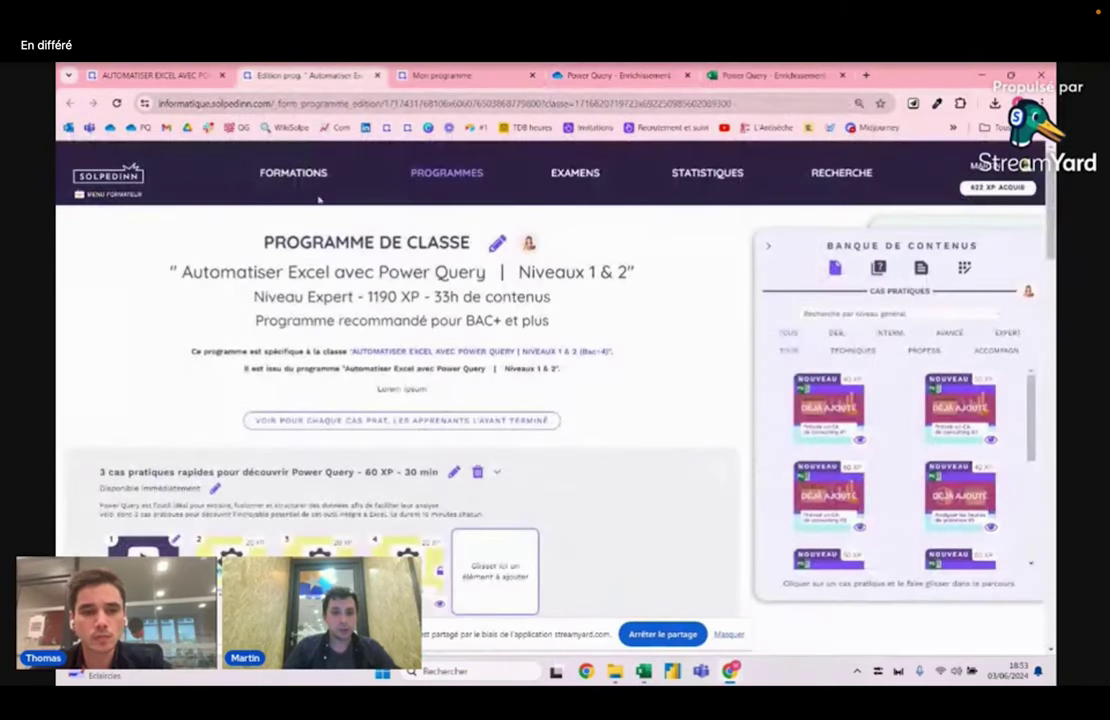
pyautogui.click(445, 72)
pyautogui.scroll(-2, 430, 362)
pyautogui.scroll(2, 430, 362)
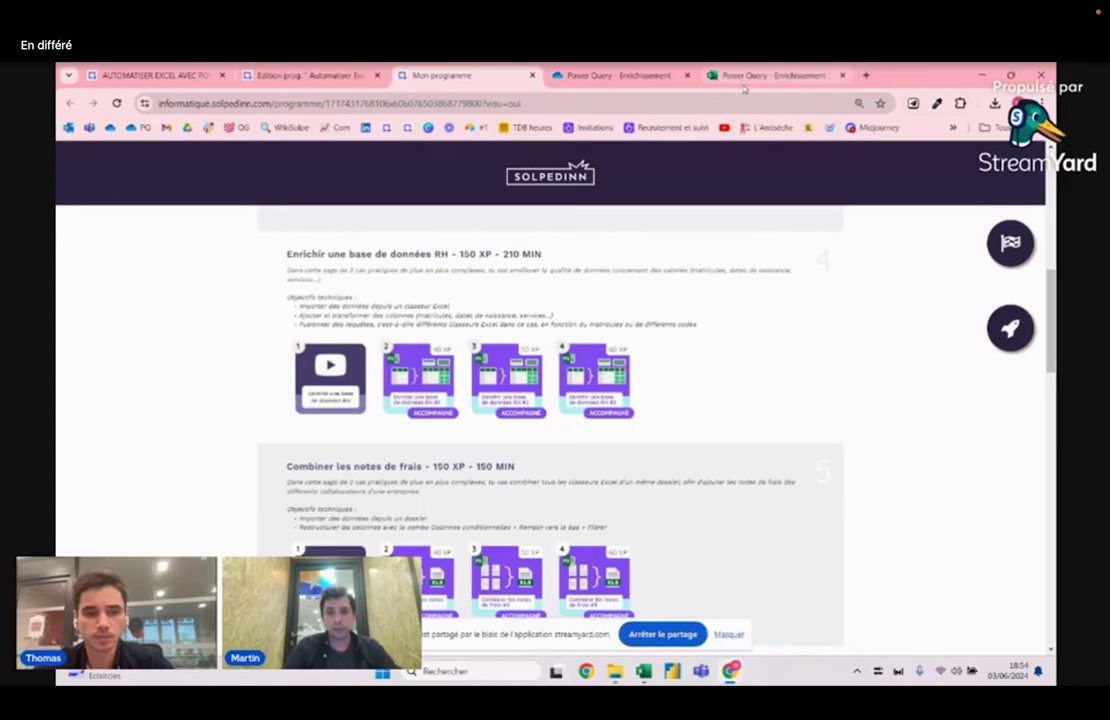
pyautogui.hotkey('alt', 'Tab')
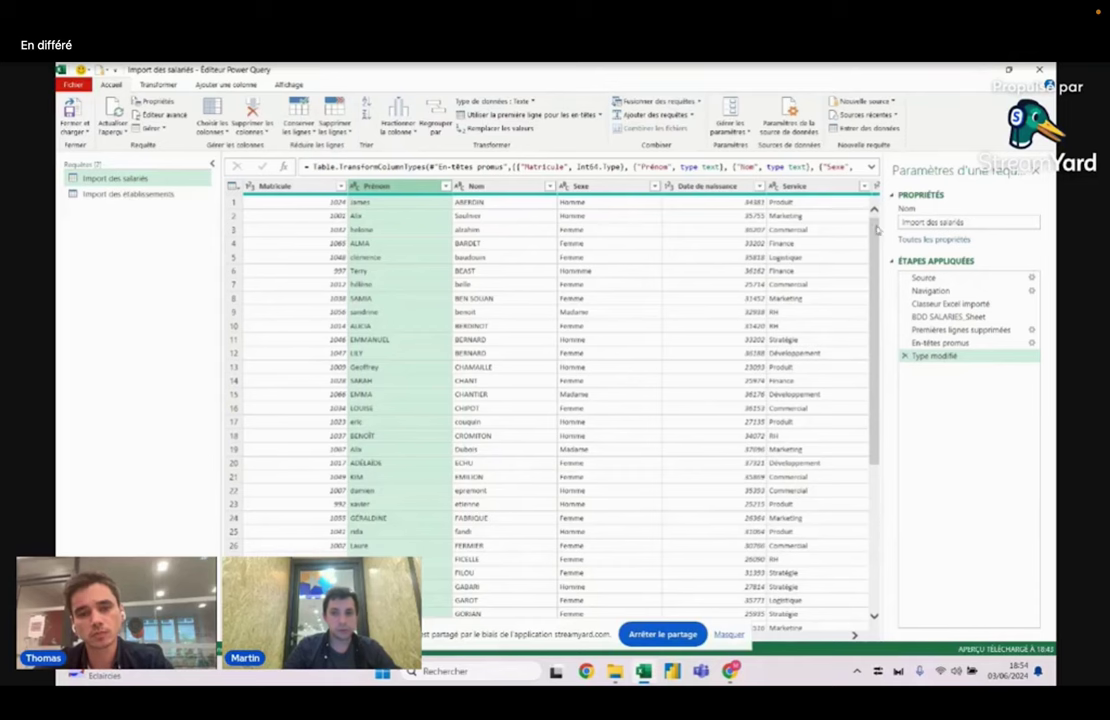
# Review the type-change formula showing Date de naissance typed as a whole number
pyautogui.click(310, 167)
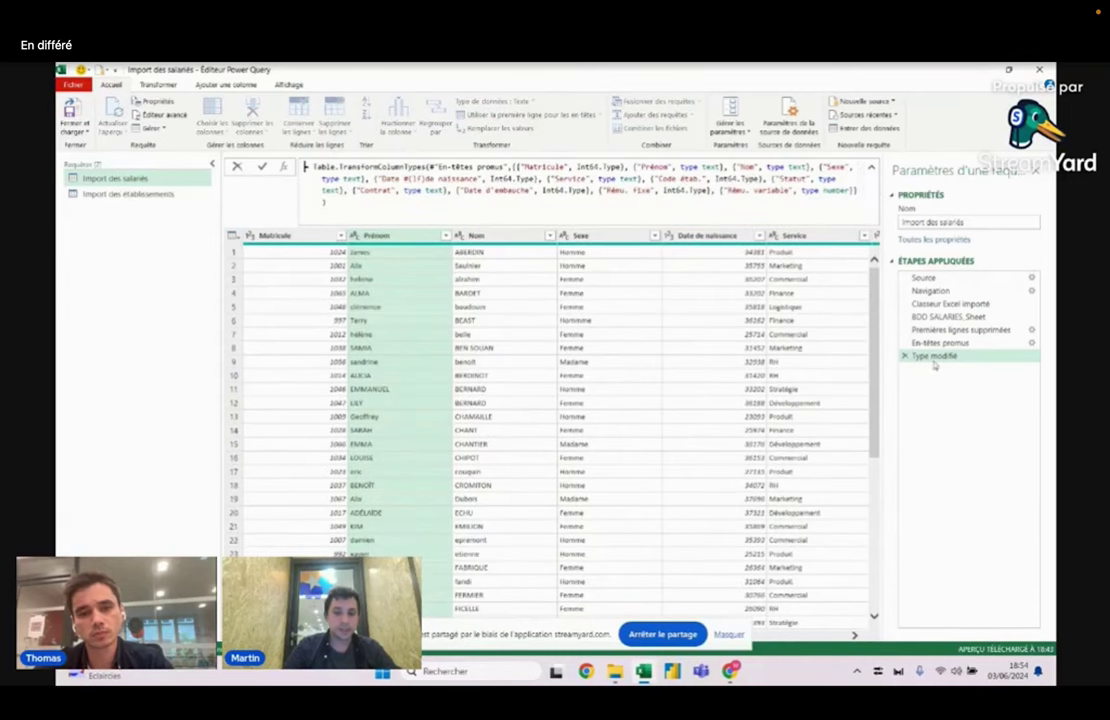
pyautogui.click(516, 178)
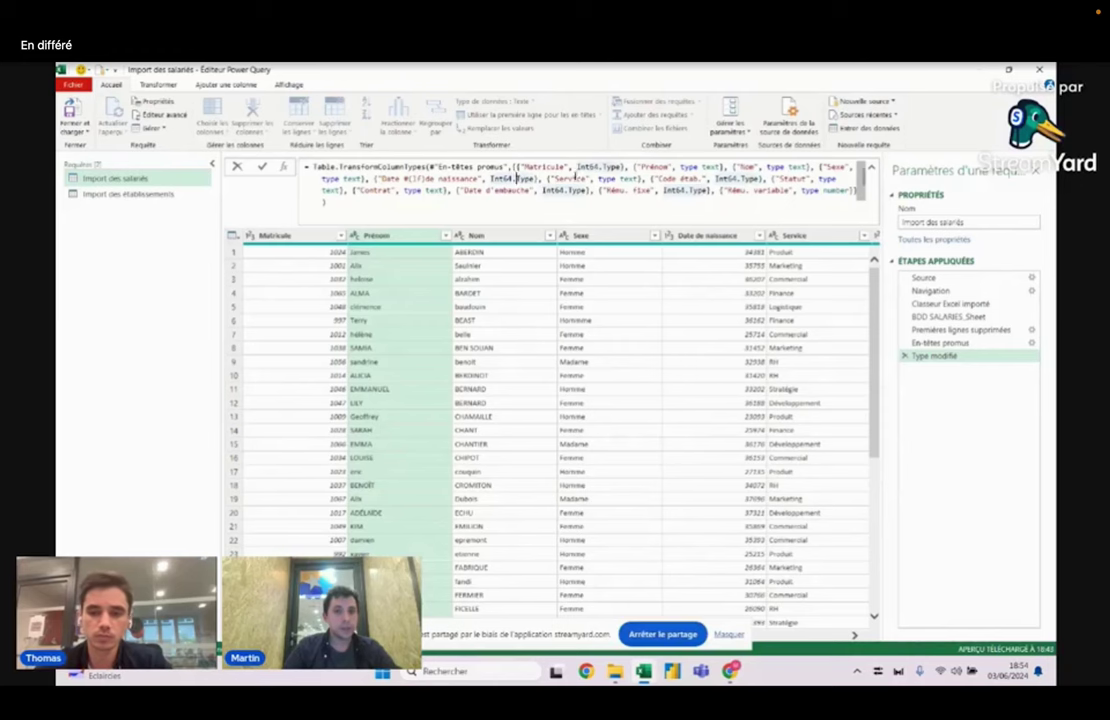
pyautogui.press('Escape')
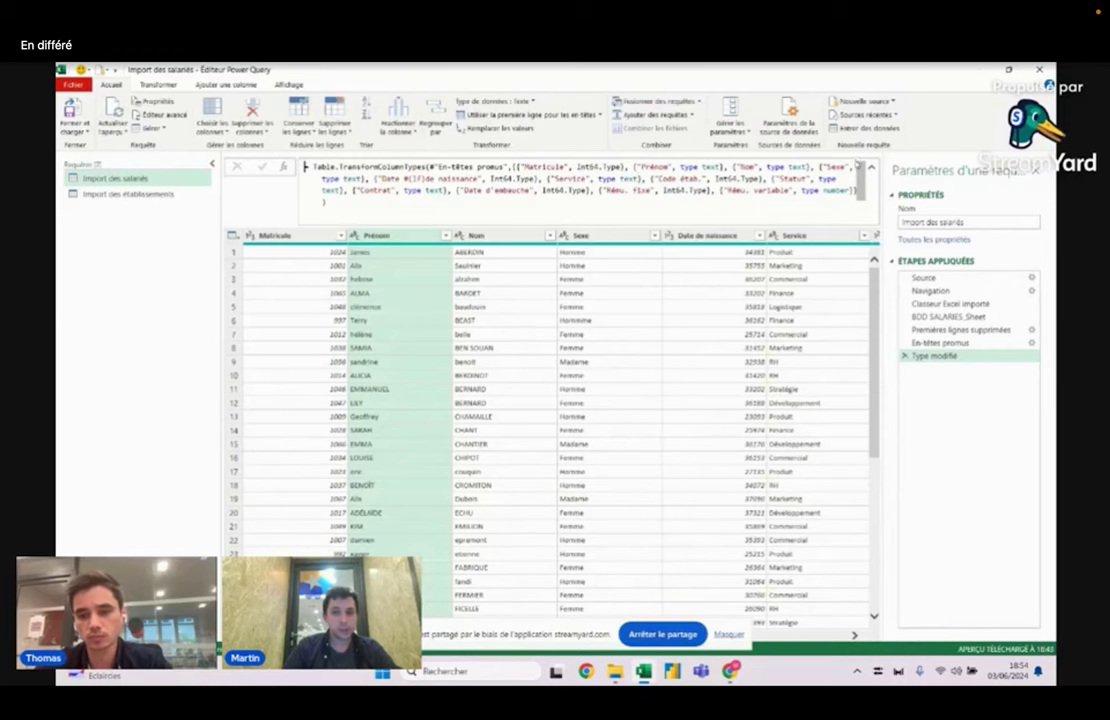
pyautogui.click(872, 167)
pyautogui.click(872, 167)
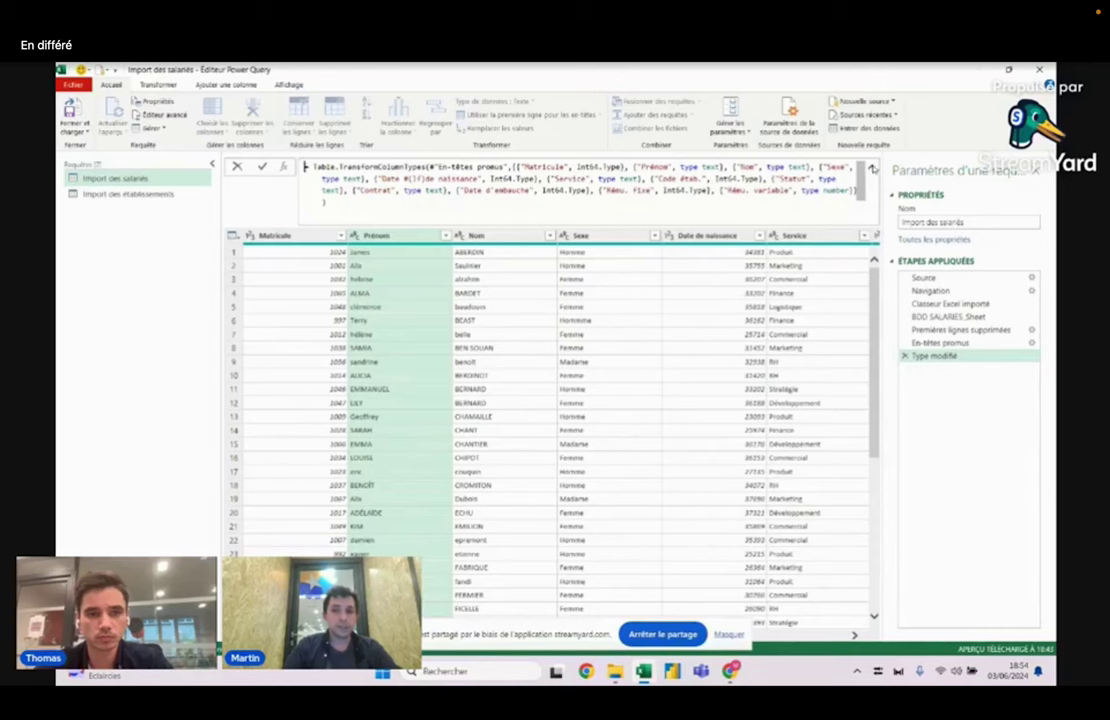
pyautogui.click(872, 167)
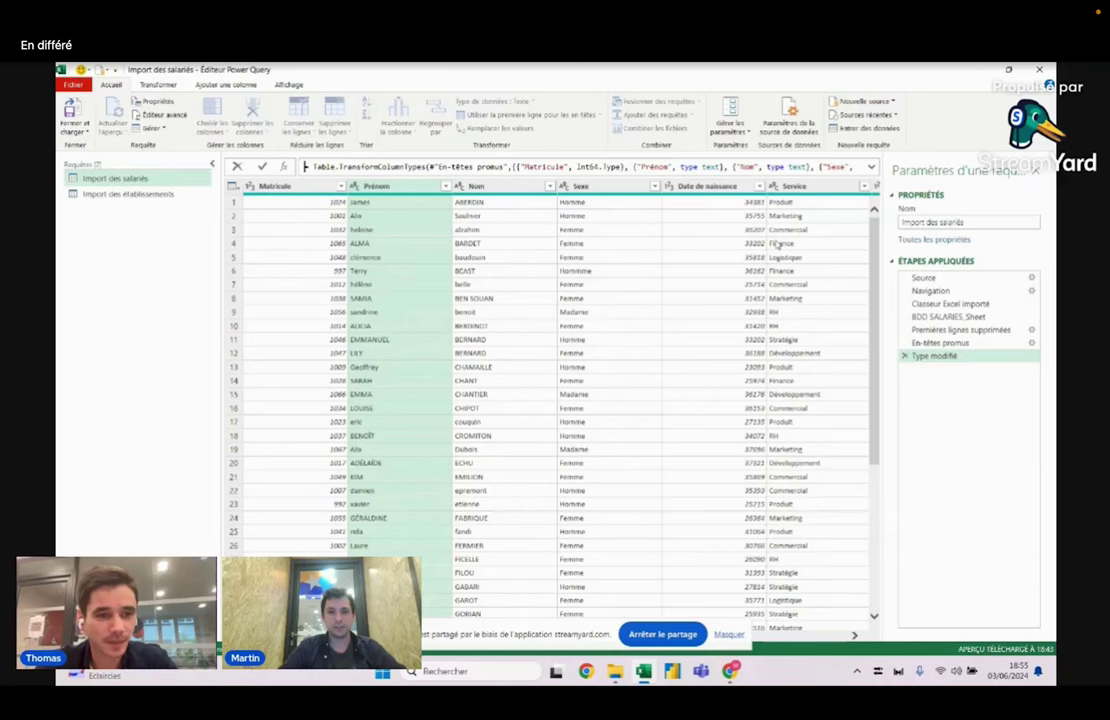
# Switch to the establishments query and back, then select the Prénom column
pyautogui.click(149, 367)
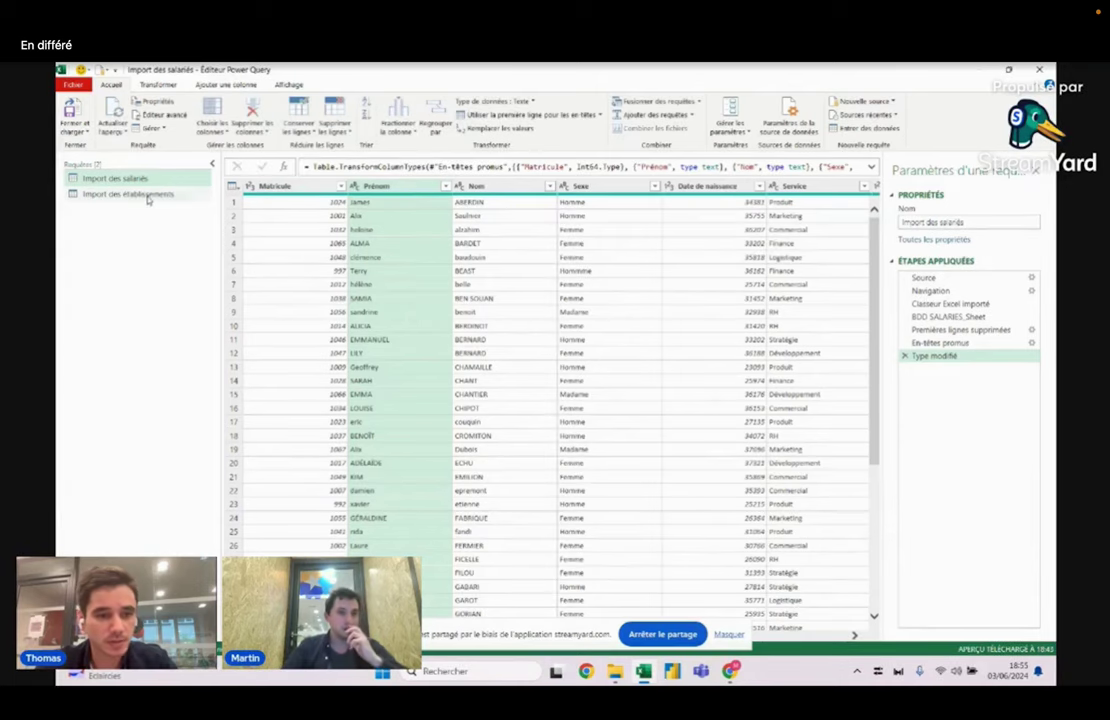
pyautogui.click(148, 195)
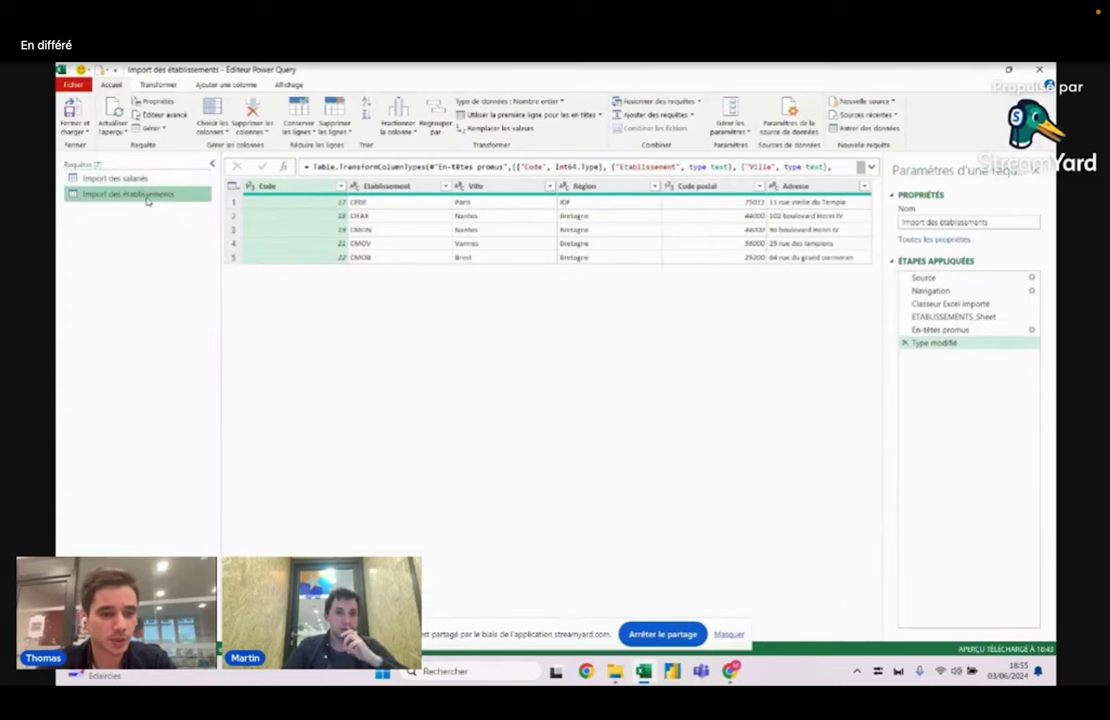
pyautogui.click(160, 180)
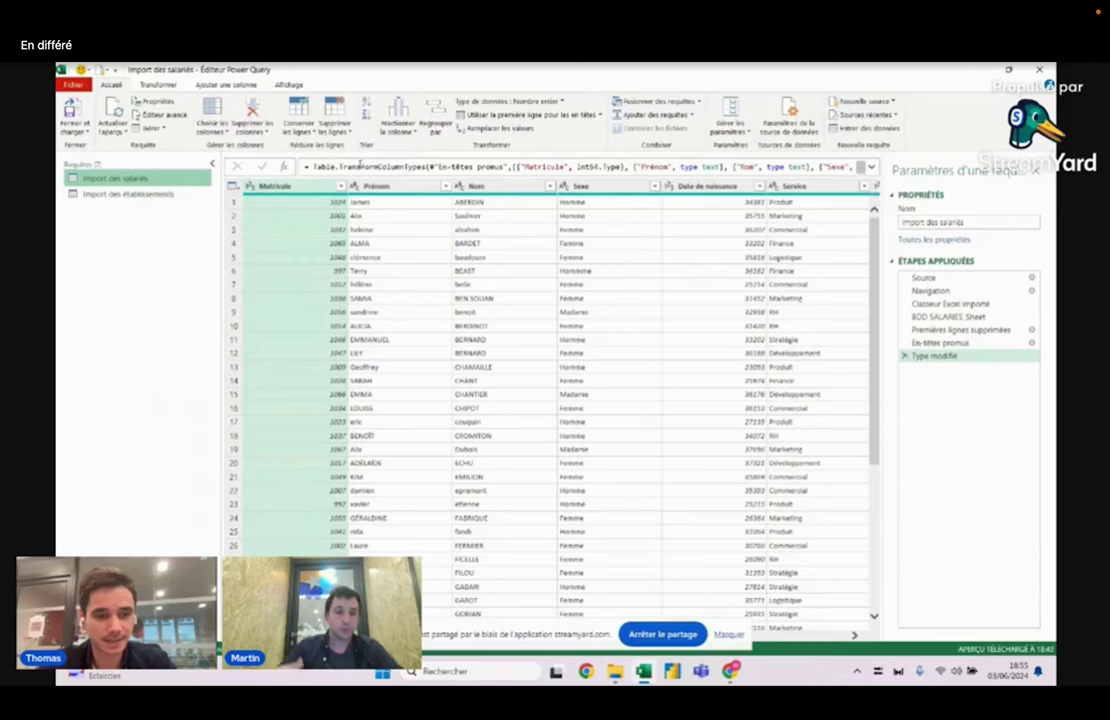
pyautogui.click(394, 189)
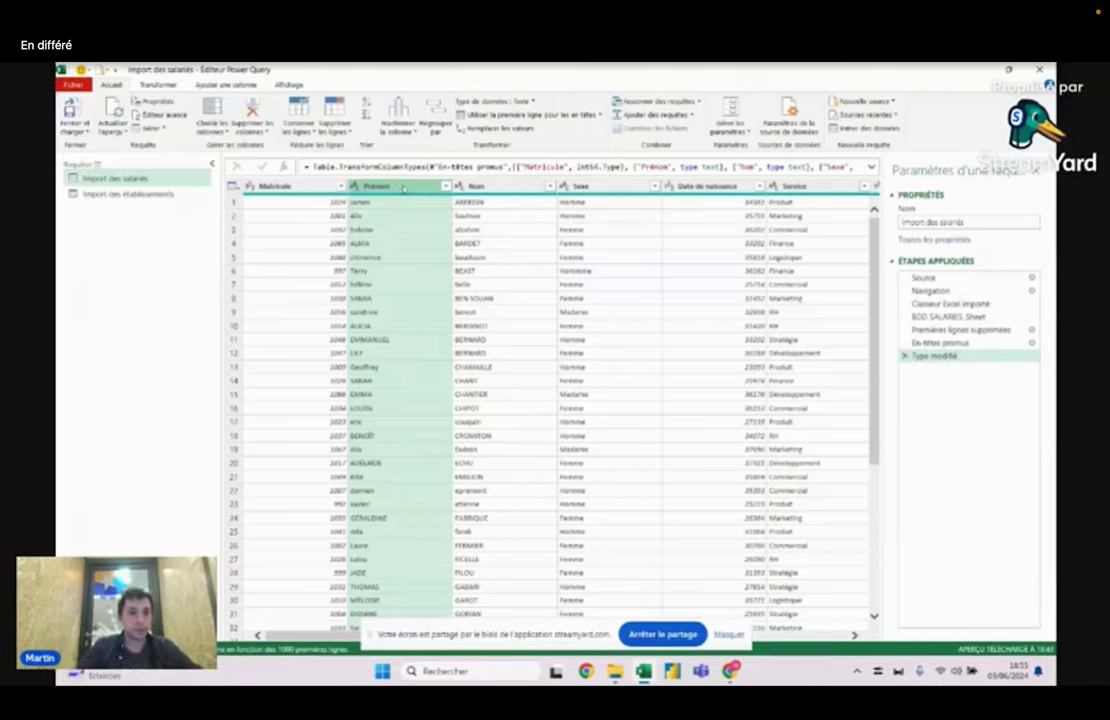
pyautogui.click(495, 186)
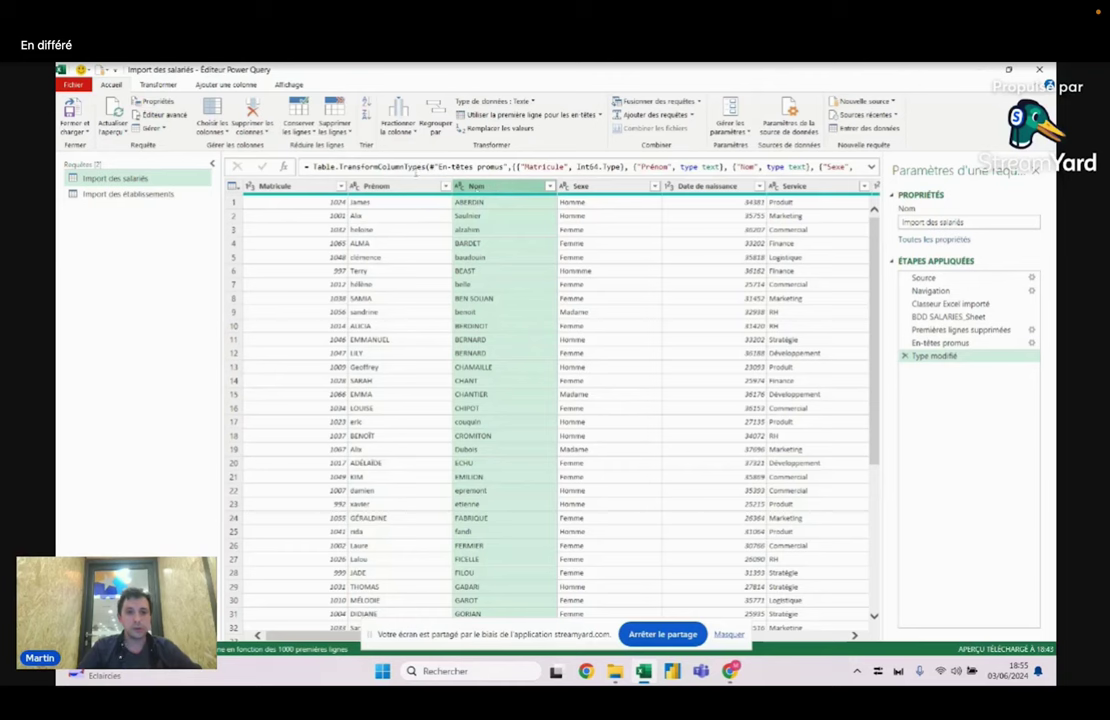
pyautogui.click(397, 187)
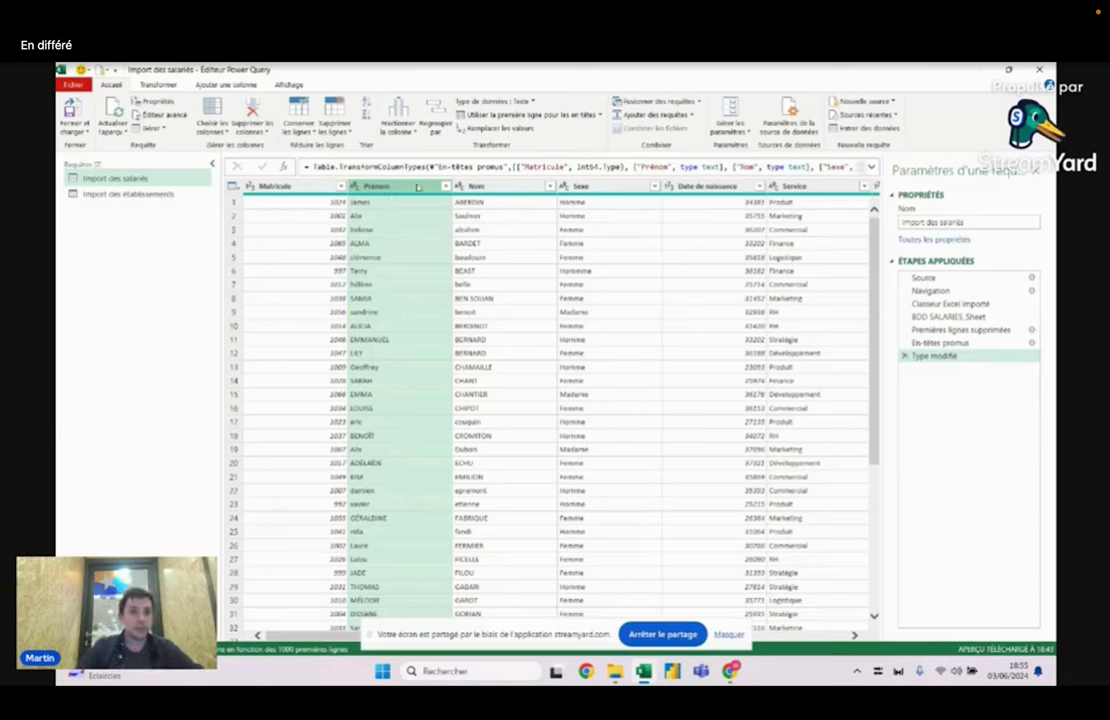
# Browse the ribbon tabs and settle on Transformer's text commands
pyautogui.click(159, 88)
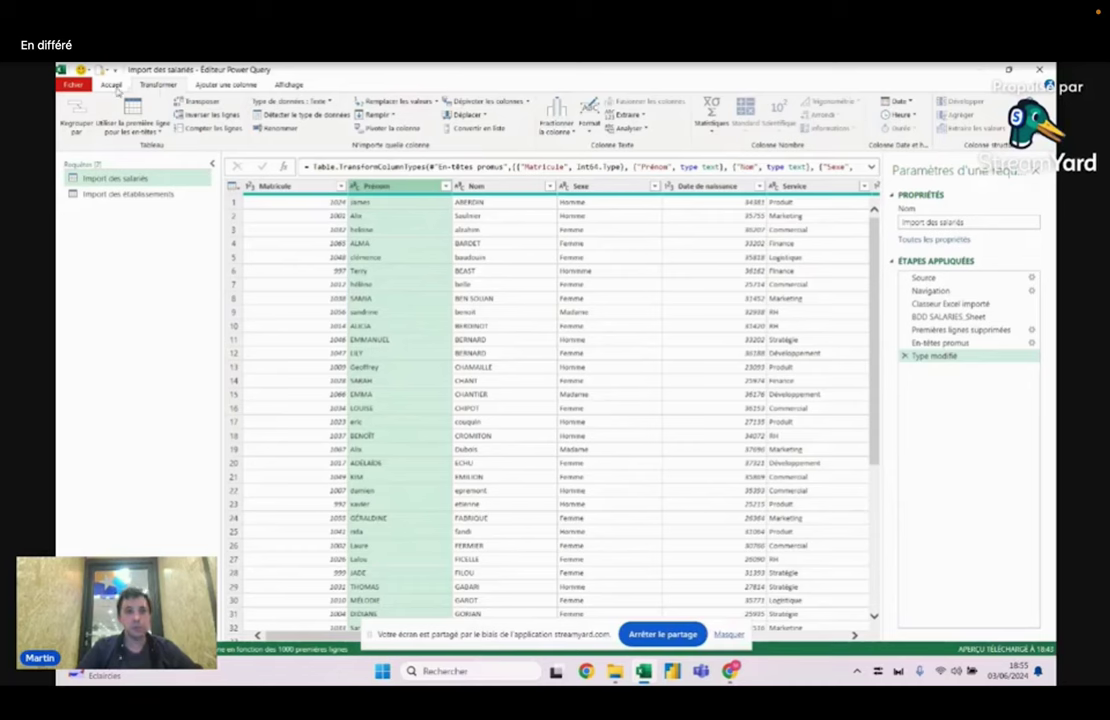
pyautogui.click(223, 86)
pyautogui.click(159, 86)
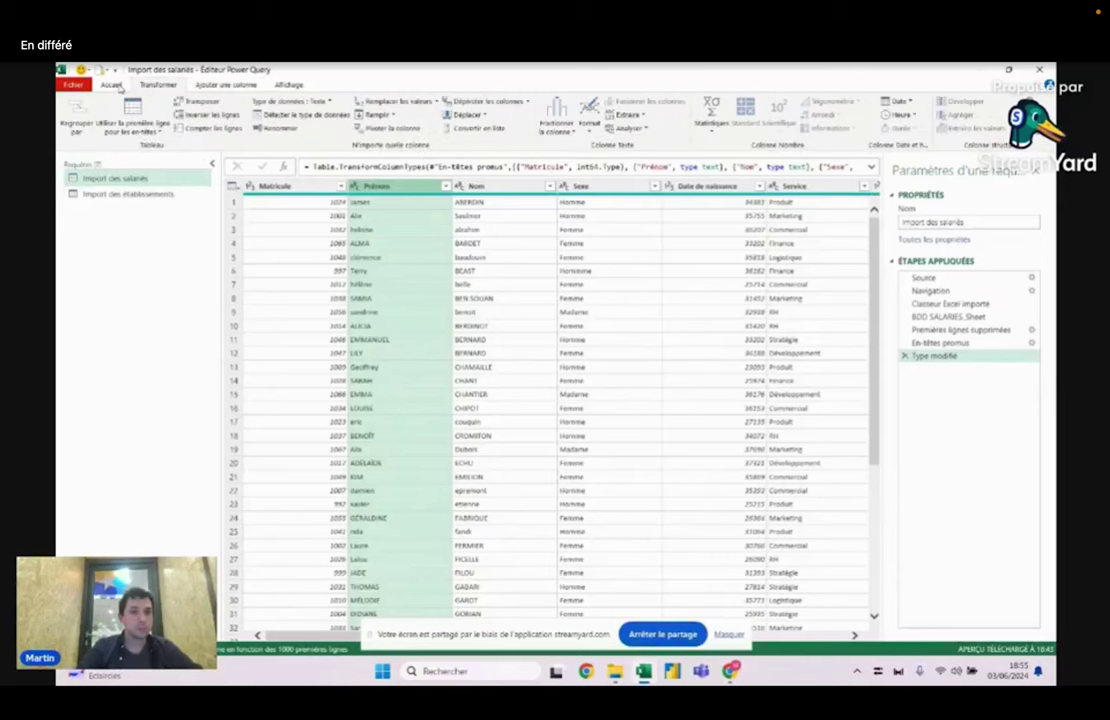
pyautogui.click(108, 84)
pyautogui.click(163, 88)
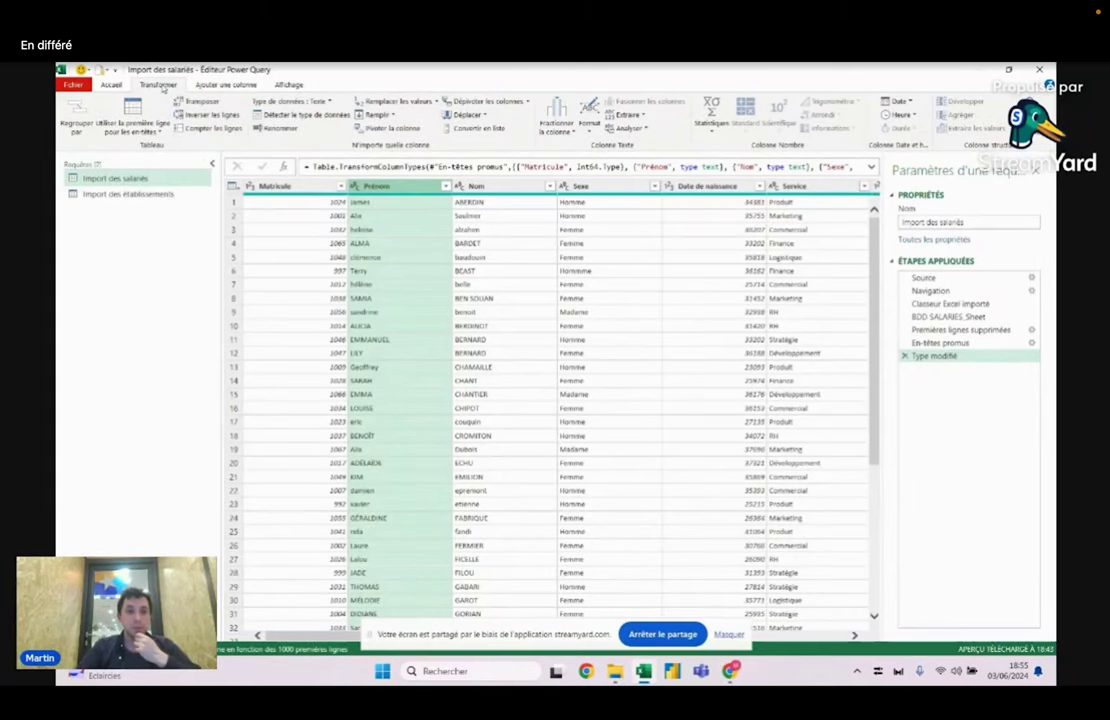
pyautogui.click(211, 87)
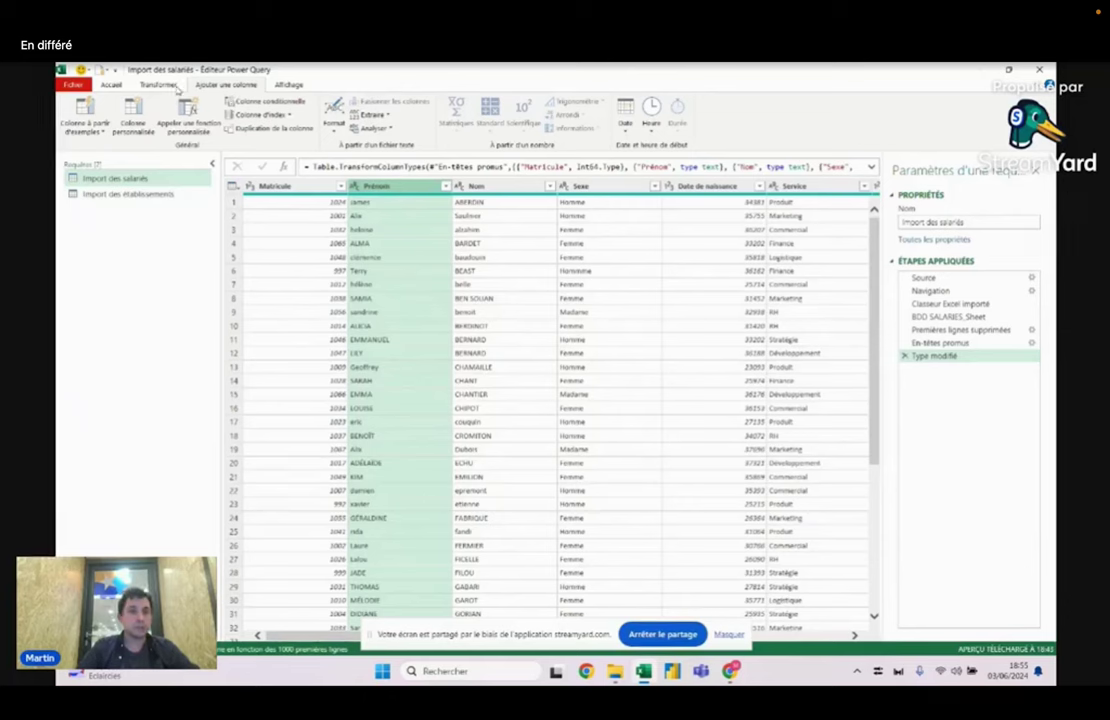
pyautogui.click(177, 89)
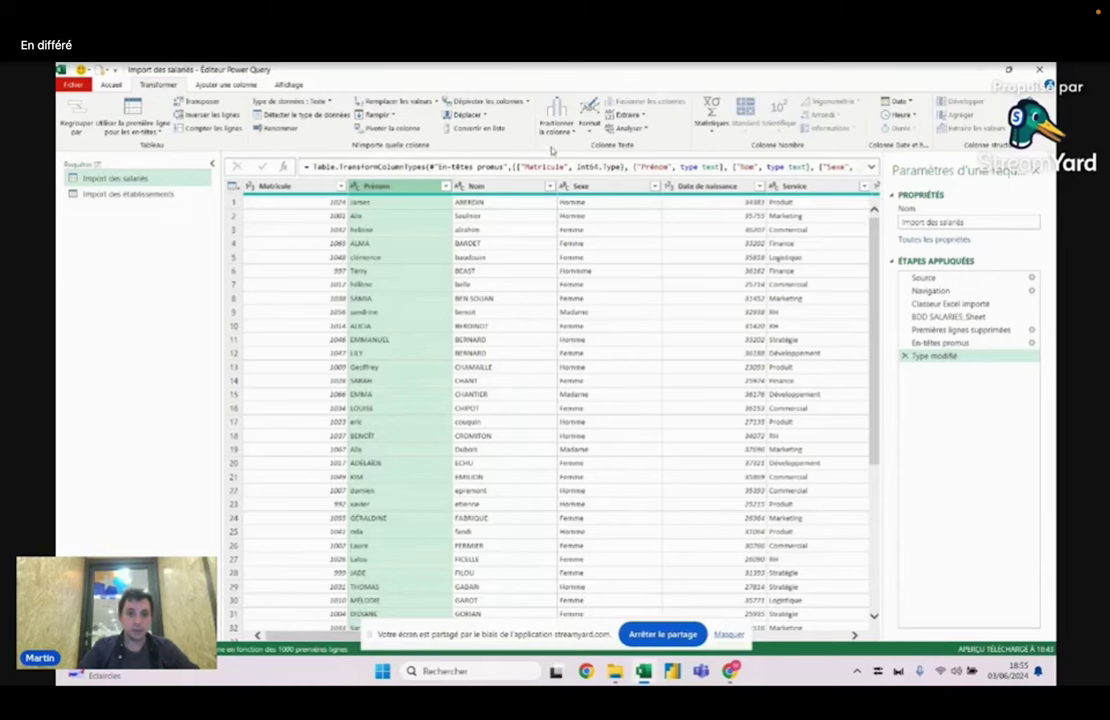
# Capitalise each word in Prénom with Format > 1re lettre de chaque mot en majuscule
pyautogui.click(592, 130)
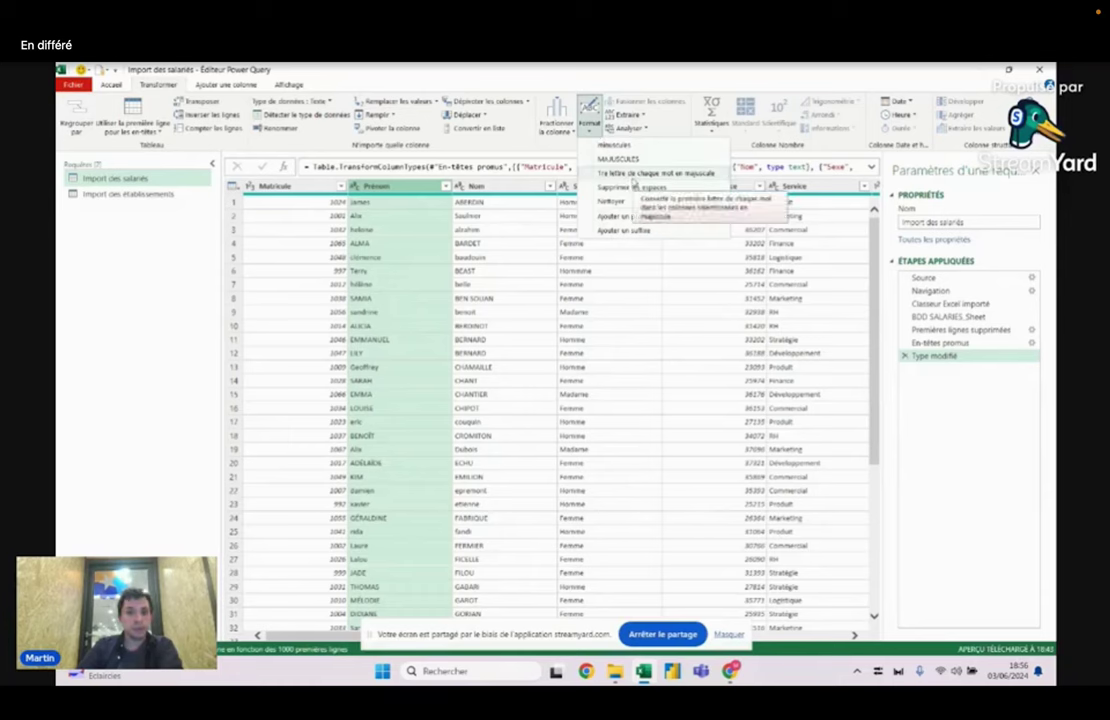
pyautogui.click(633, 176)
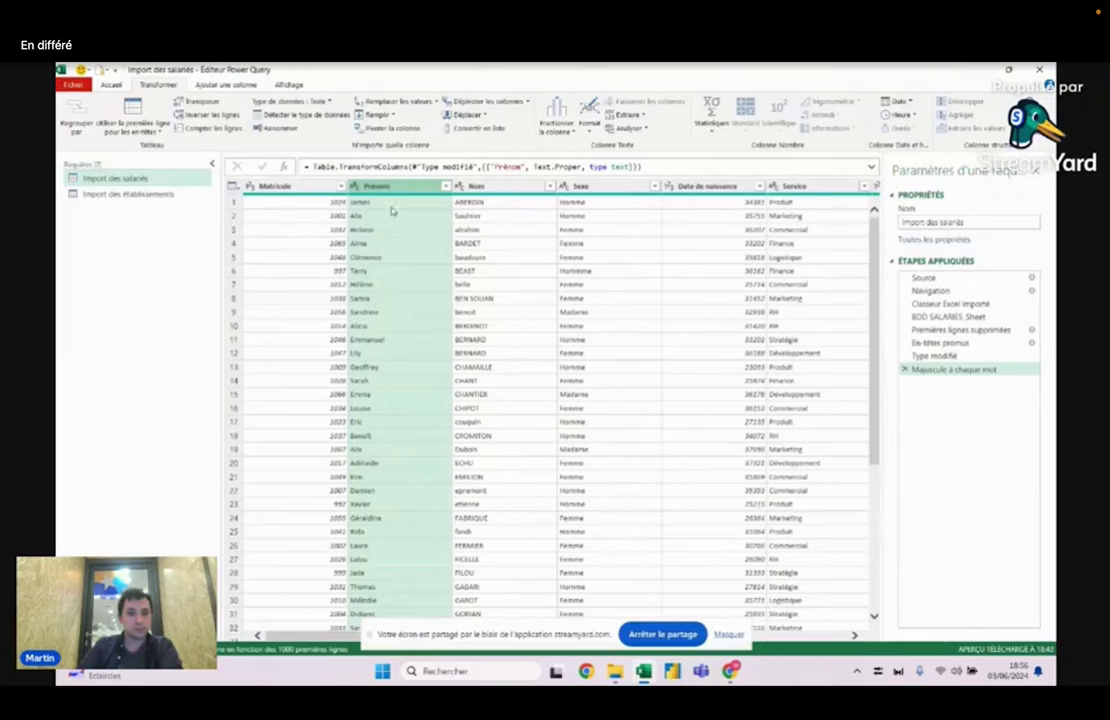
pyautogui.click(940, 356)
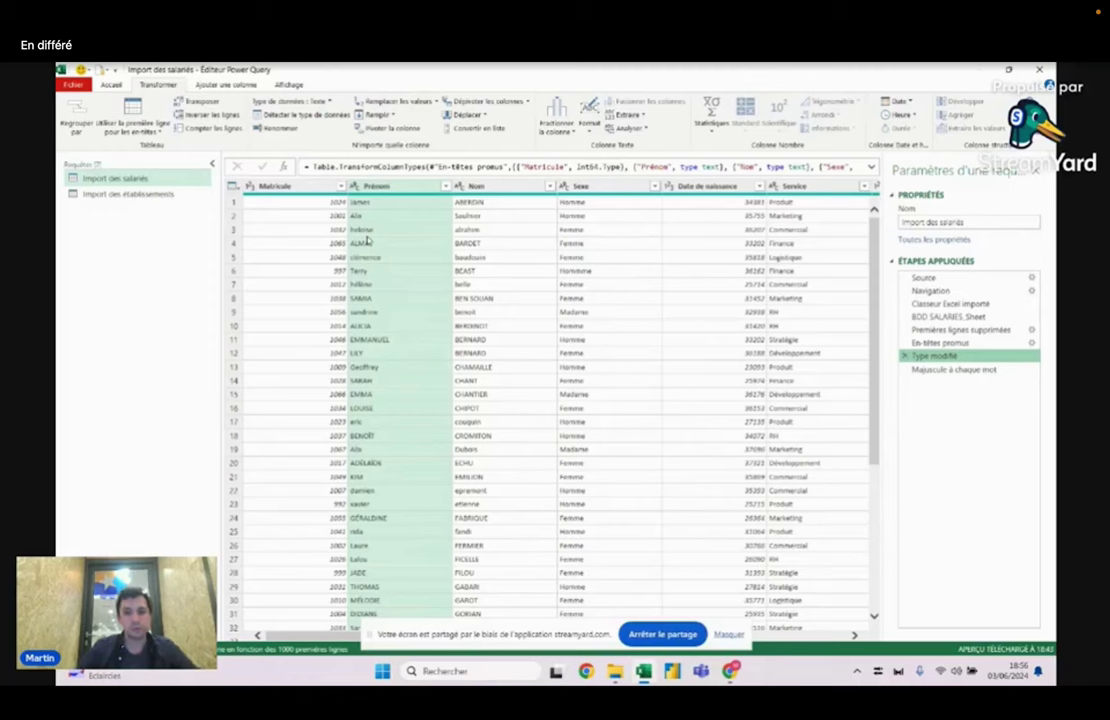
pyautogui.click(984, 369)
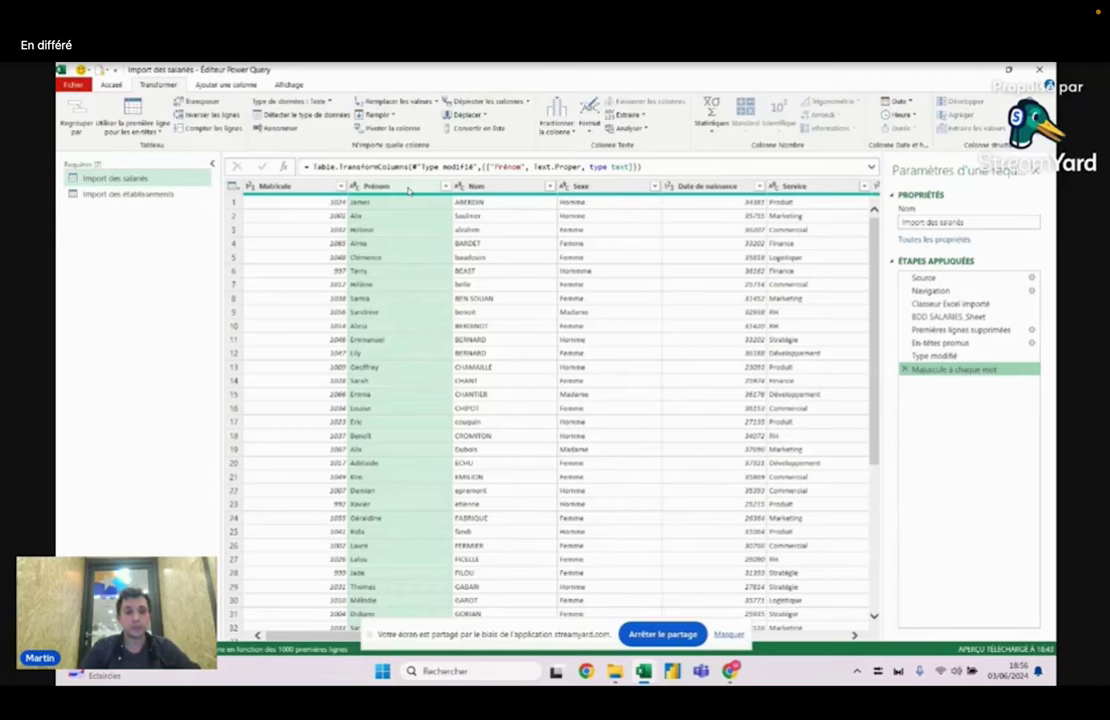
pyautogui.click(402, 180)
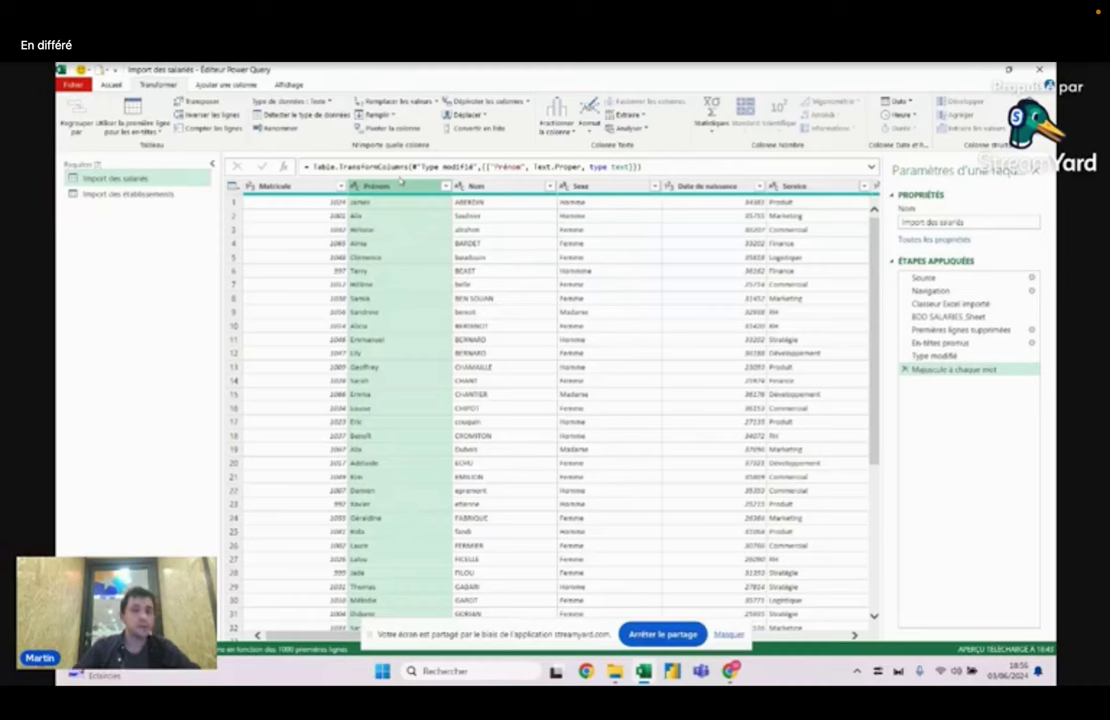
# Convert the Nom column to uppercase with Format > MAJUSCULES
pyautogui.click(495, 187)
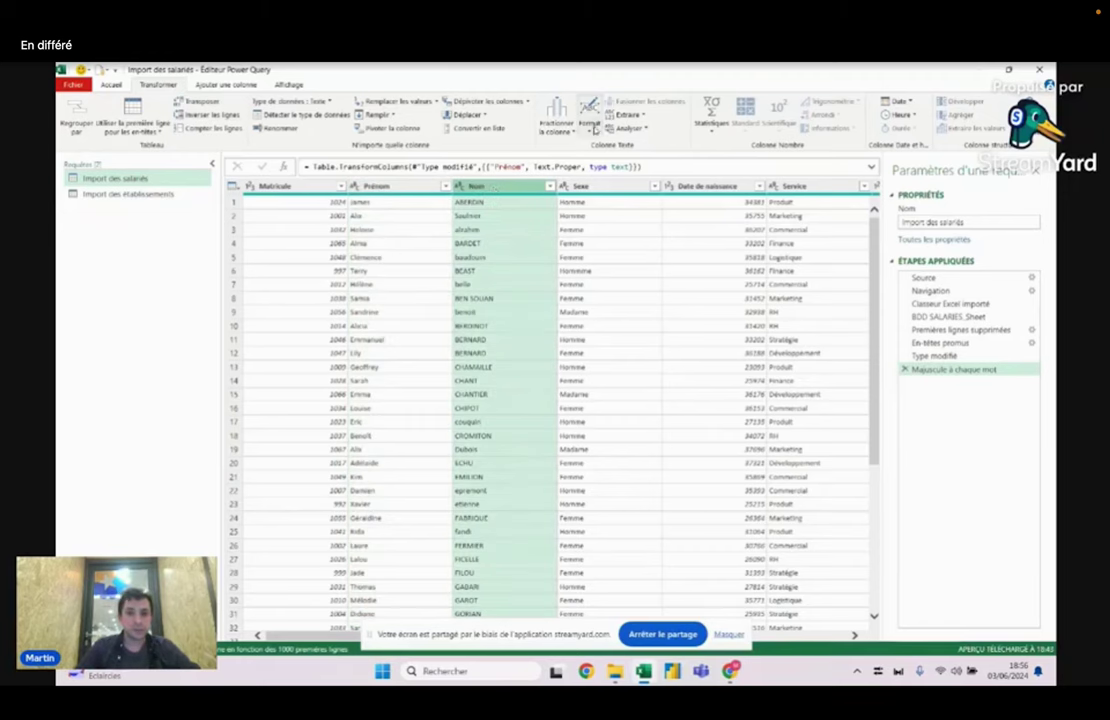
pyautogui.click(589, 113)
pyautogui.click(614, 160)
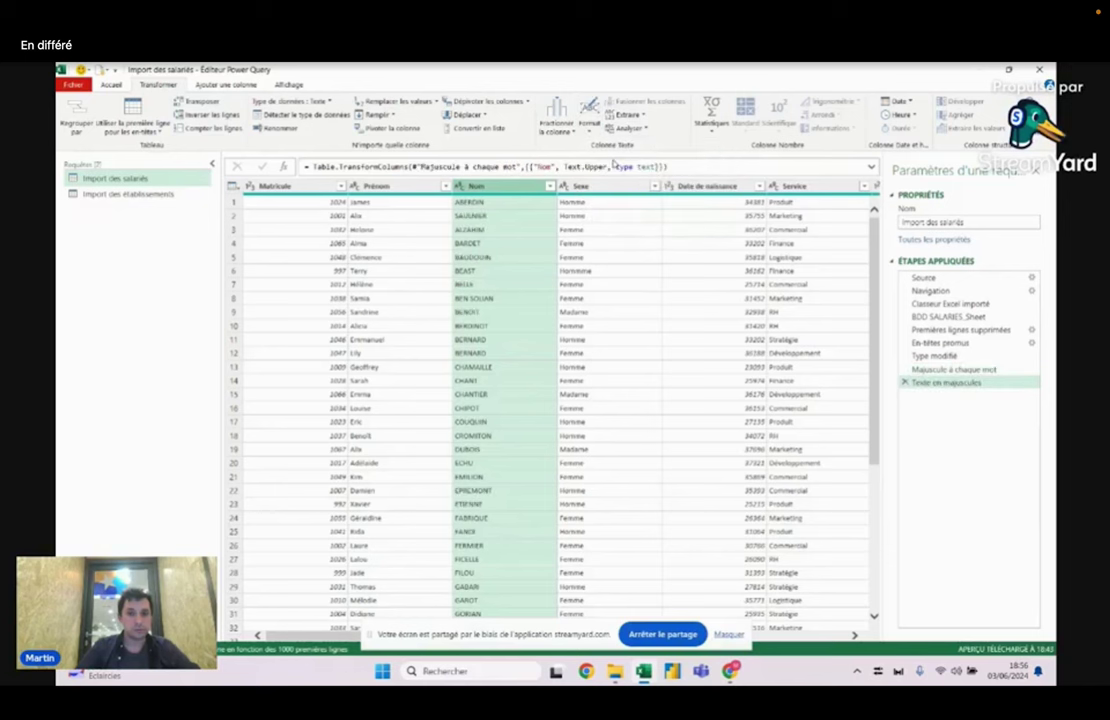
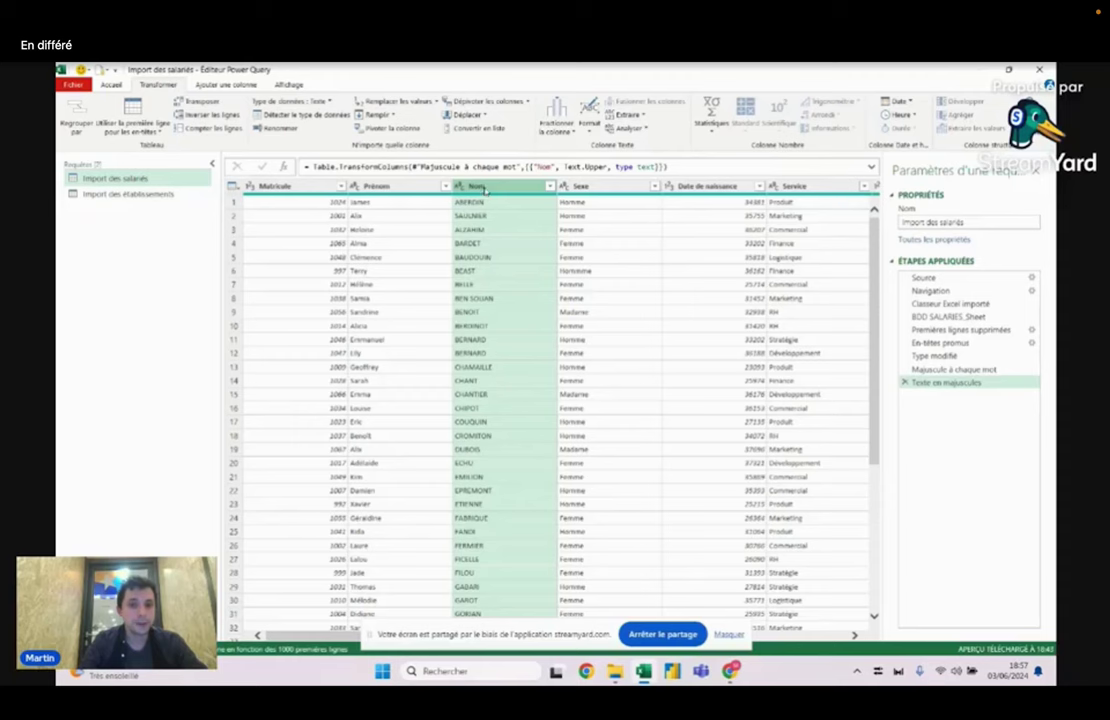
# Merge Nom and Prénom with a space separator into a new column named 'Nom complet'
pyautogui.keyDown('ctrl'); pyautogui.click(403, 188); pyautogui.keyUp('ctrl')
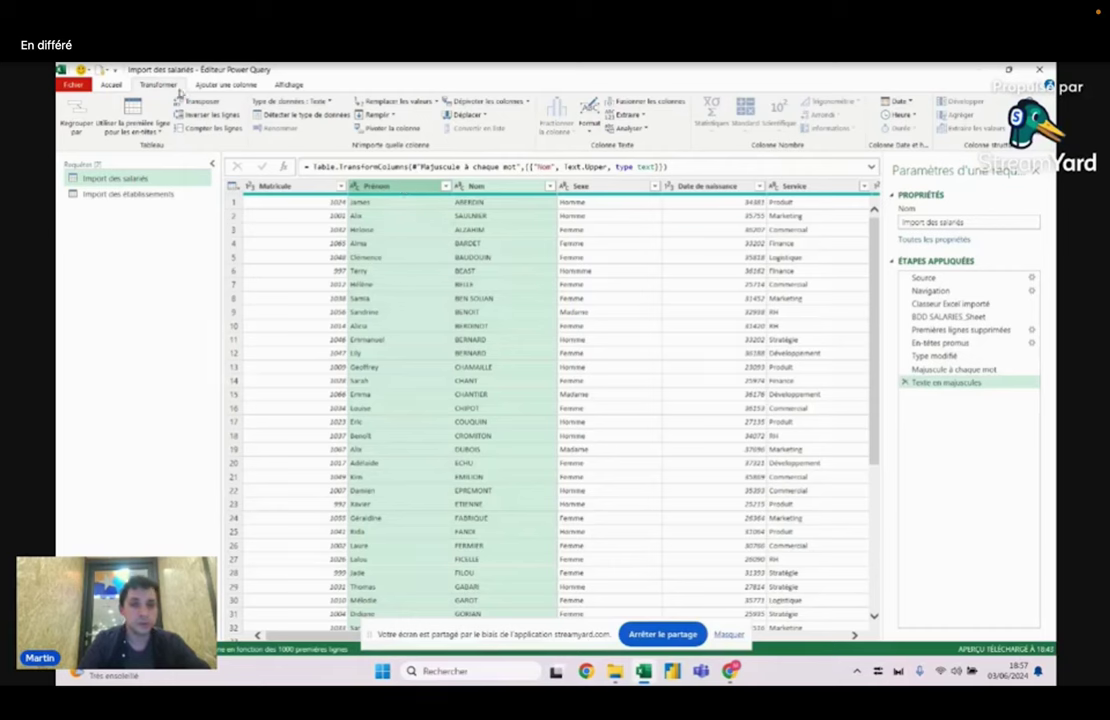
pyautogui.click(650, 101)
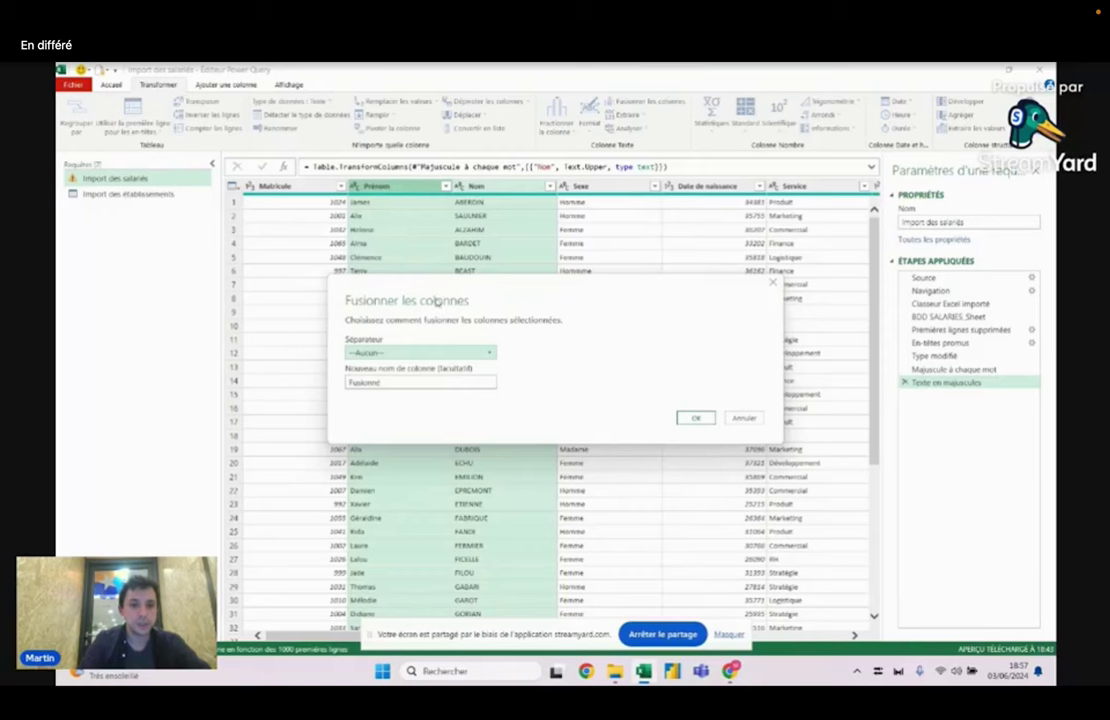
pyautogui.click(417, 352)
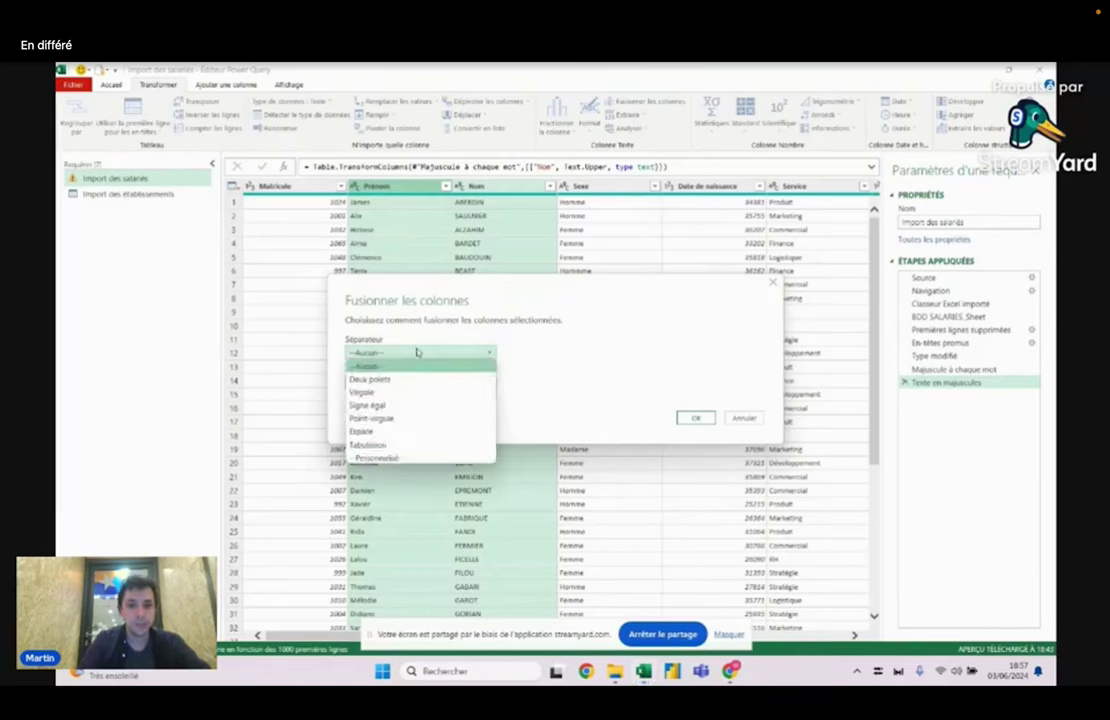
pyautogui.click(393, 432)
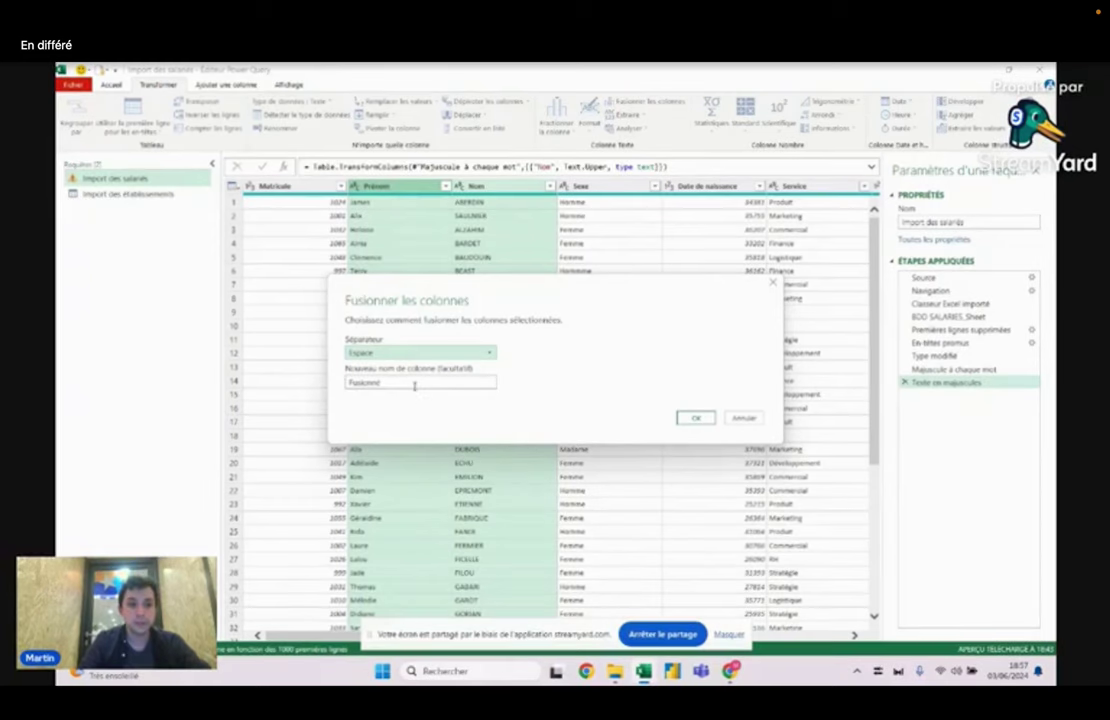
pyautogui.click(414, 384)
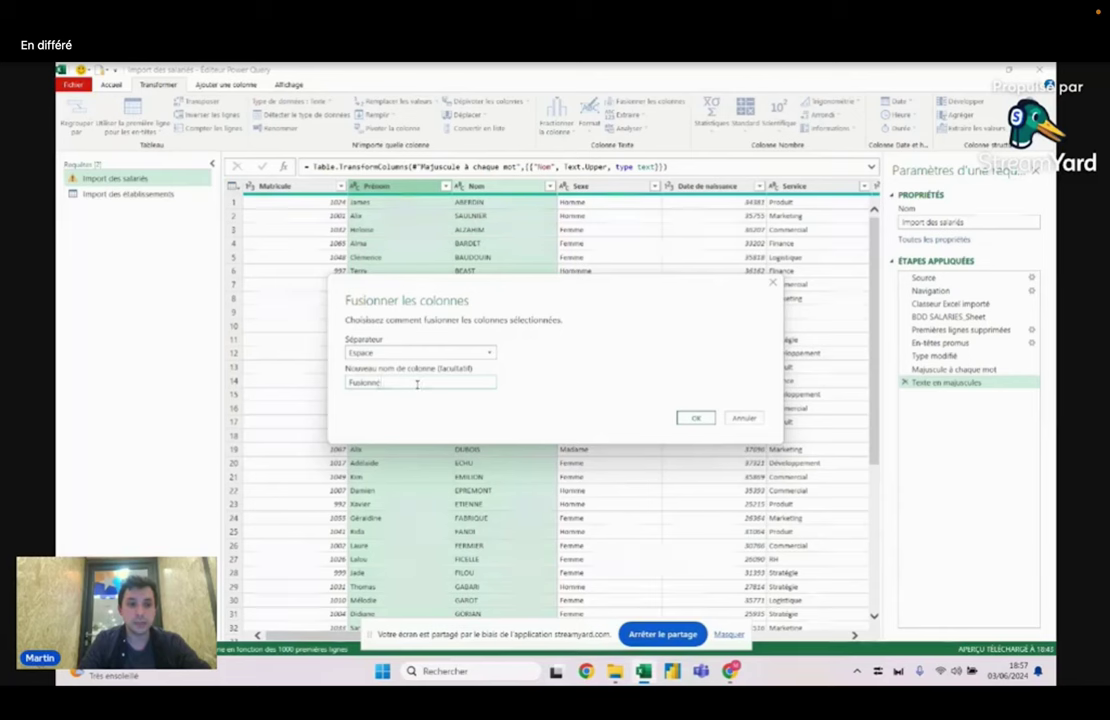
pyautogui.moveTo(417, 384); pyautogui.dragTo(310, 383)
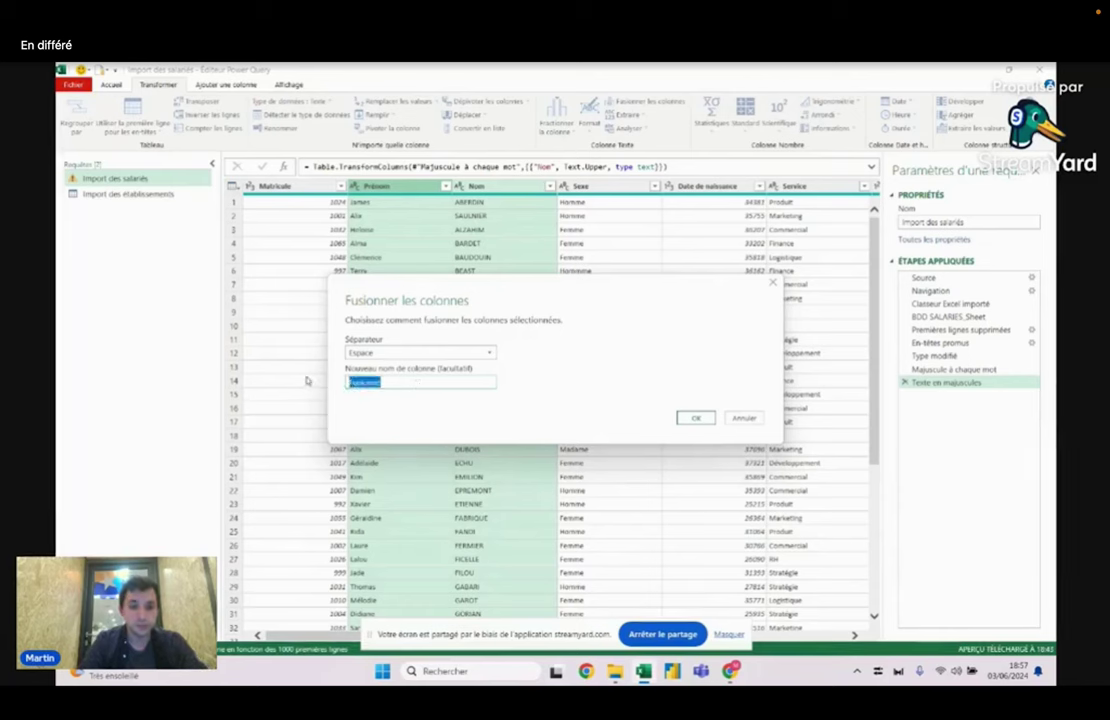
pyautogui.write('Nom c')
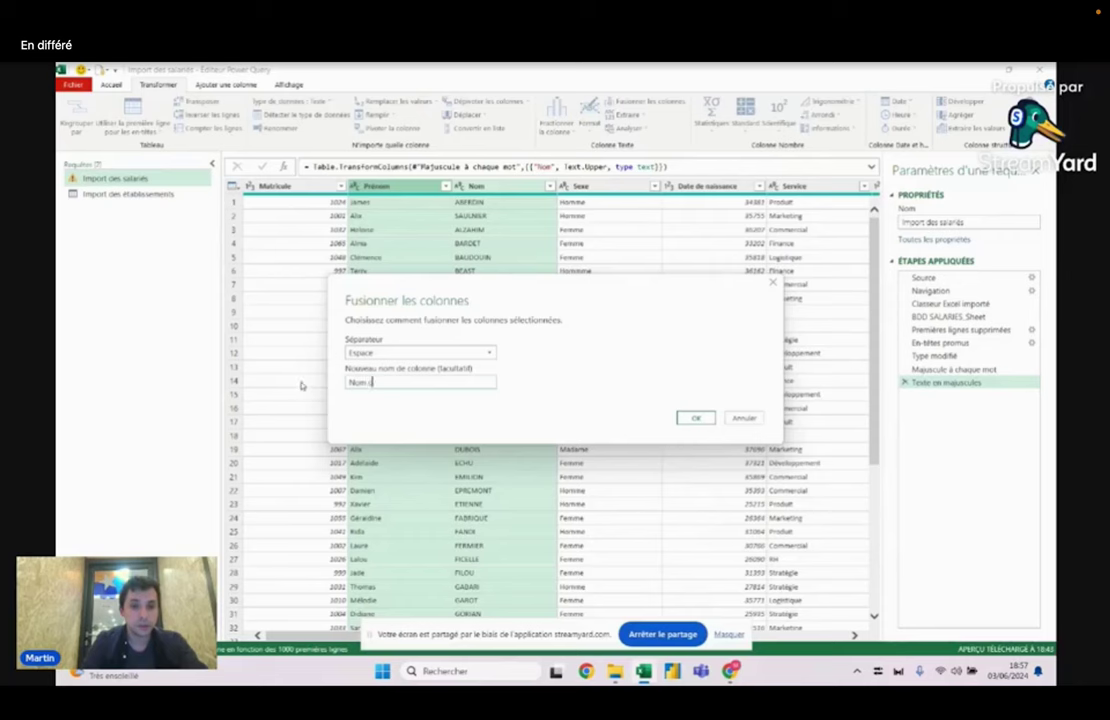
pyautogui.write('omplet')
pyautogui.press('Return')
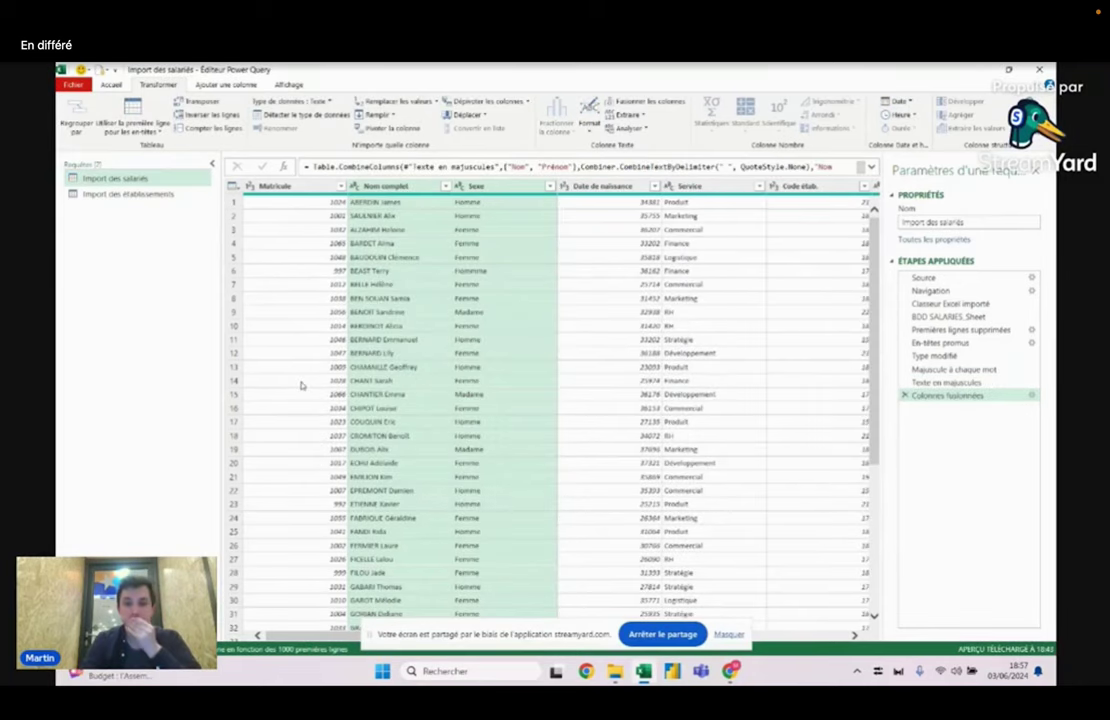
pyautogui.click(417, 188)
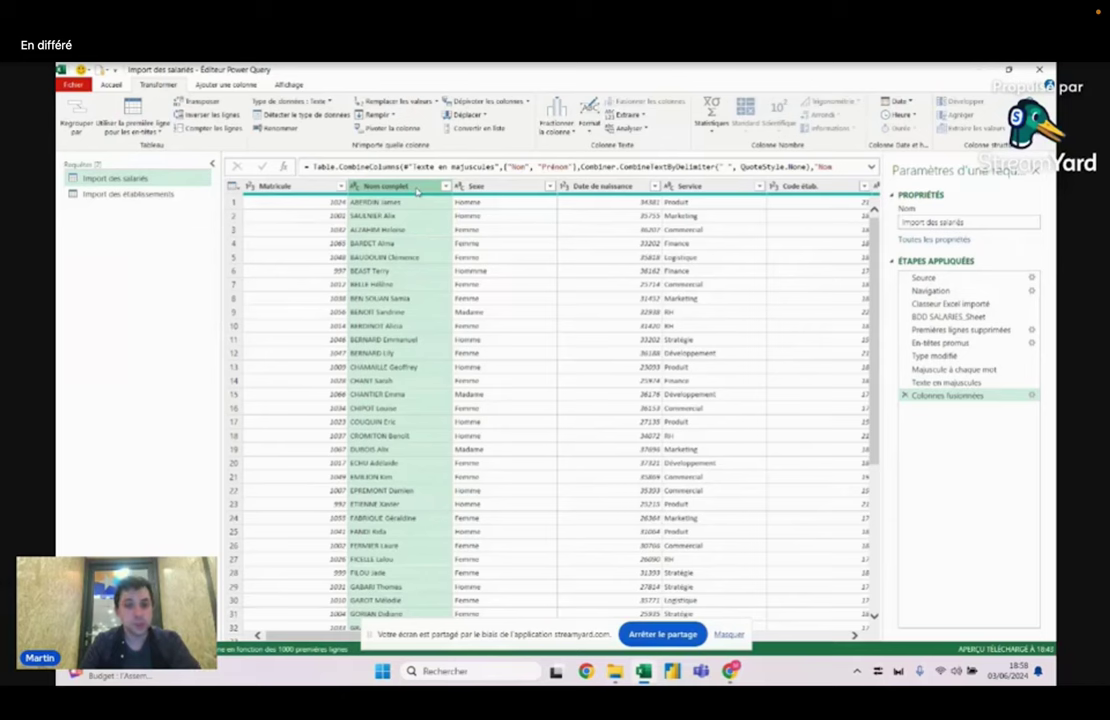
pyautogui.click(372, 298)
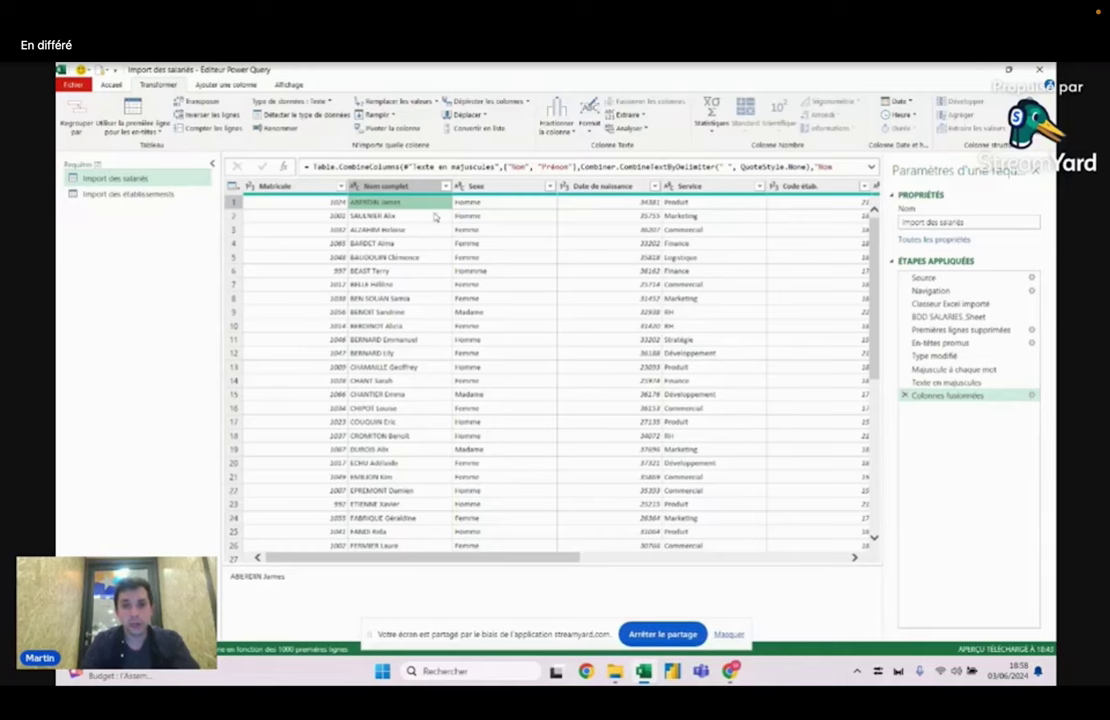
pyautogui.click(111, 84)
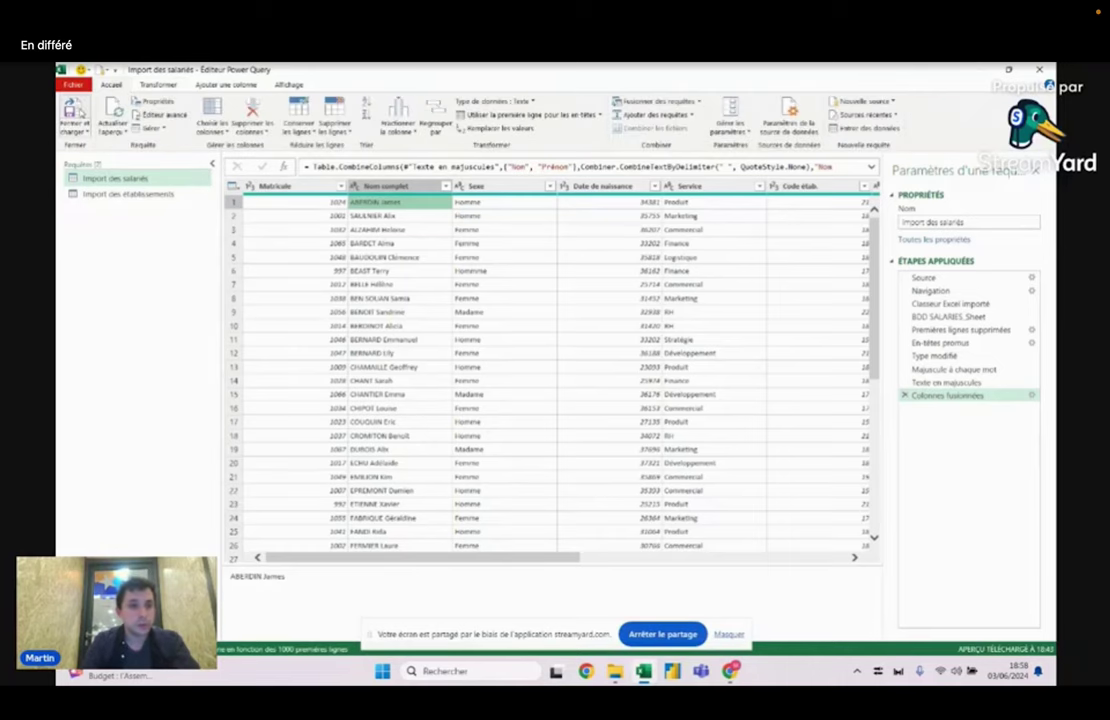
pyautogui.click(72, 110)
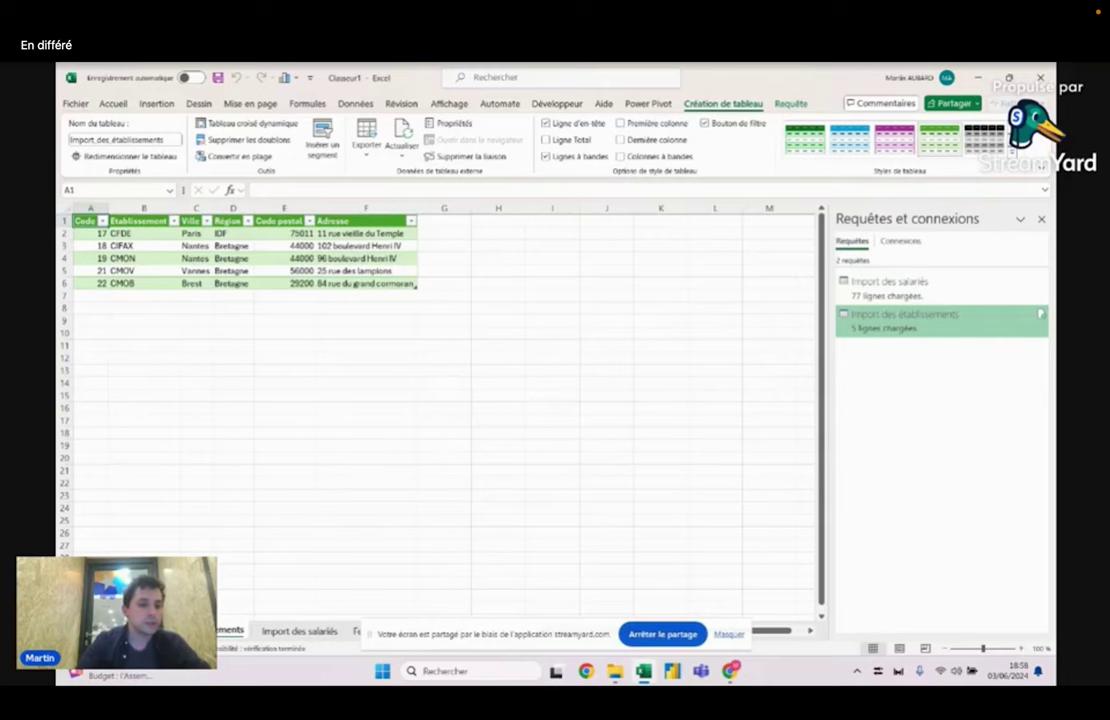
# Review the merged Nom complet values in column B of the Import des salariés sheet
pyautogui.click(308, 633)
pyautogui.click(740, 635)
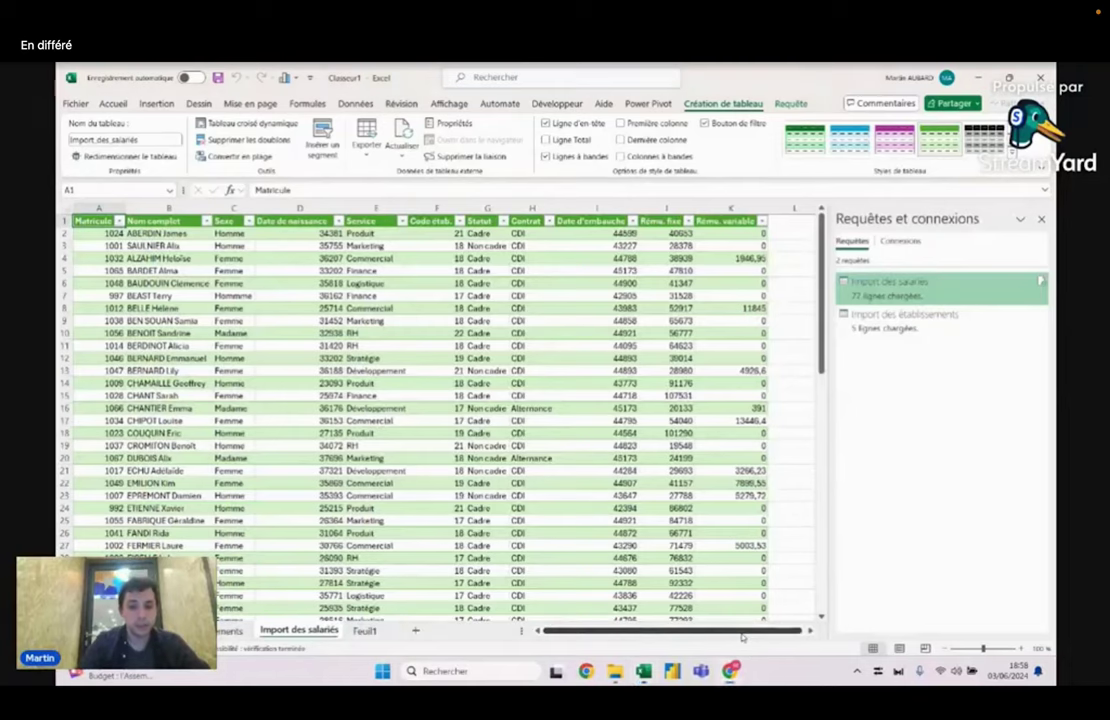
pyautogui.click(365, 631)
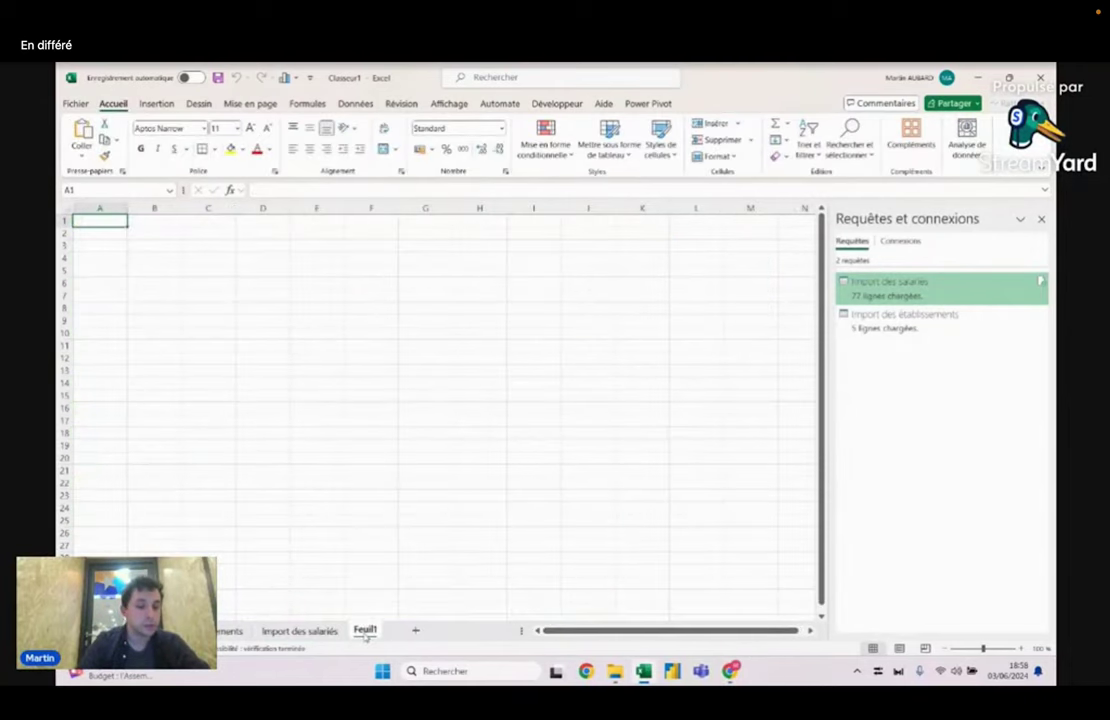
pyautogui.click(300, 631)
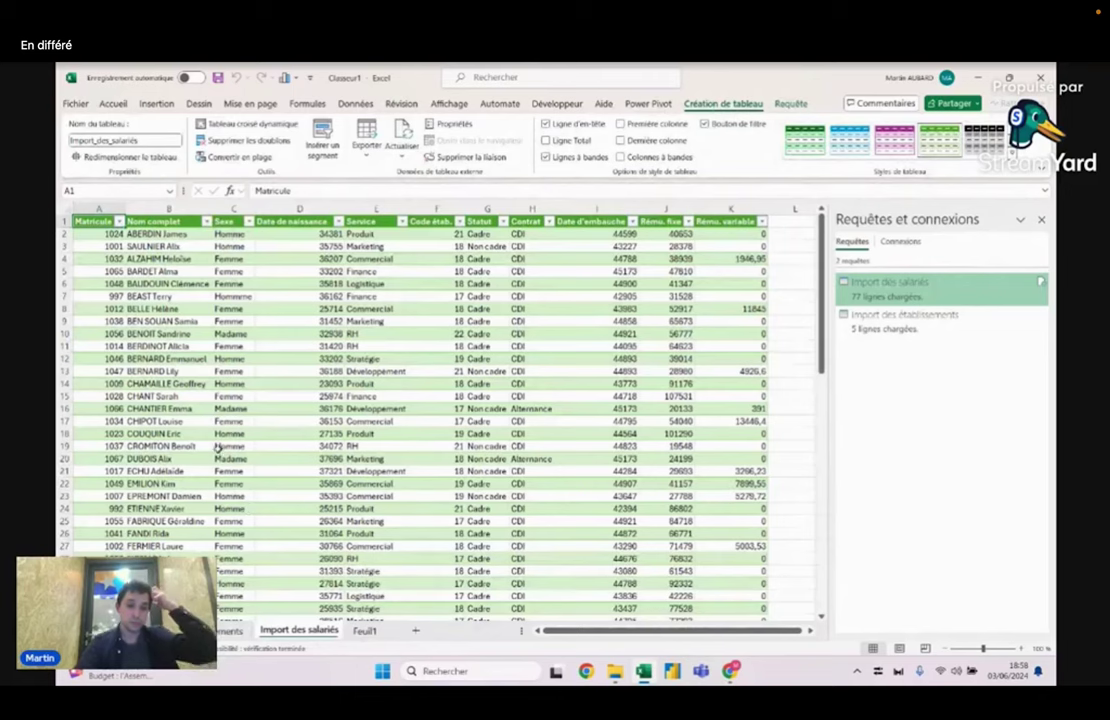
pyautogui.click(174, 361)
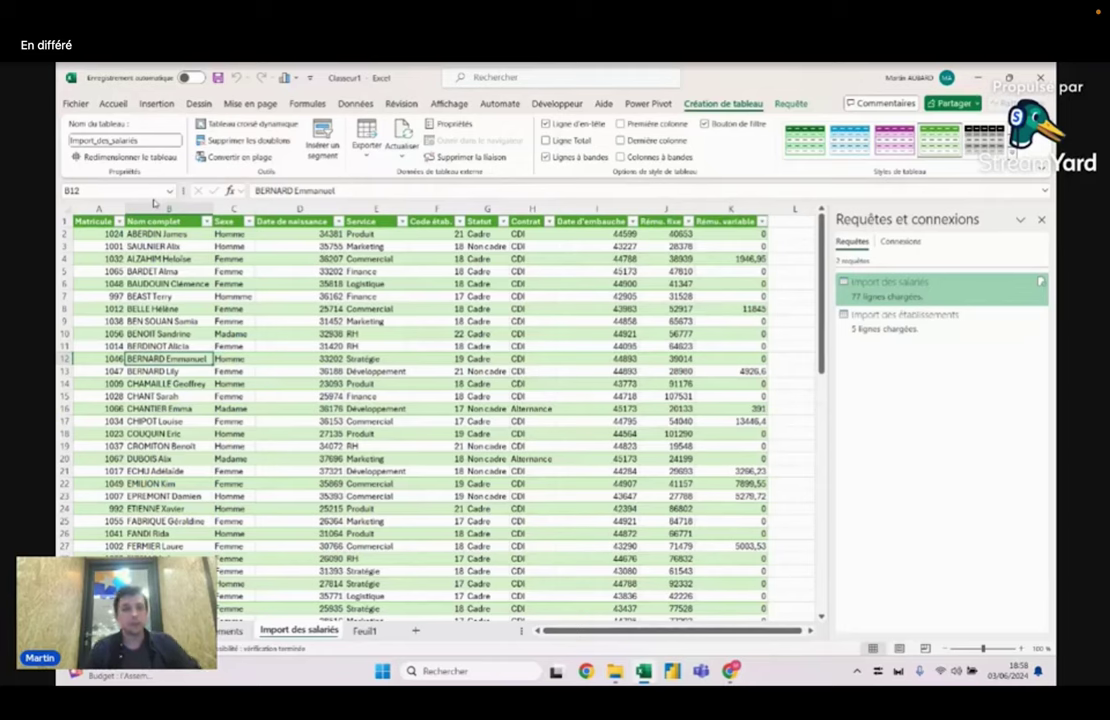
pyautogui.click(166, 208)
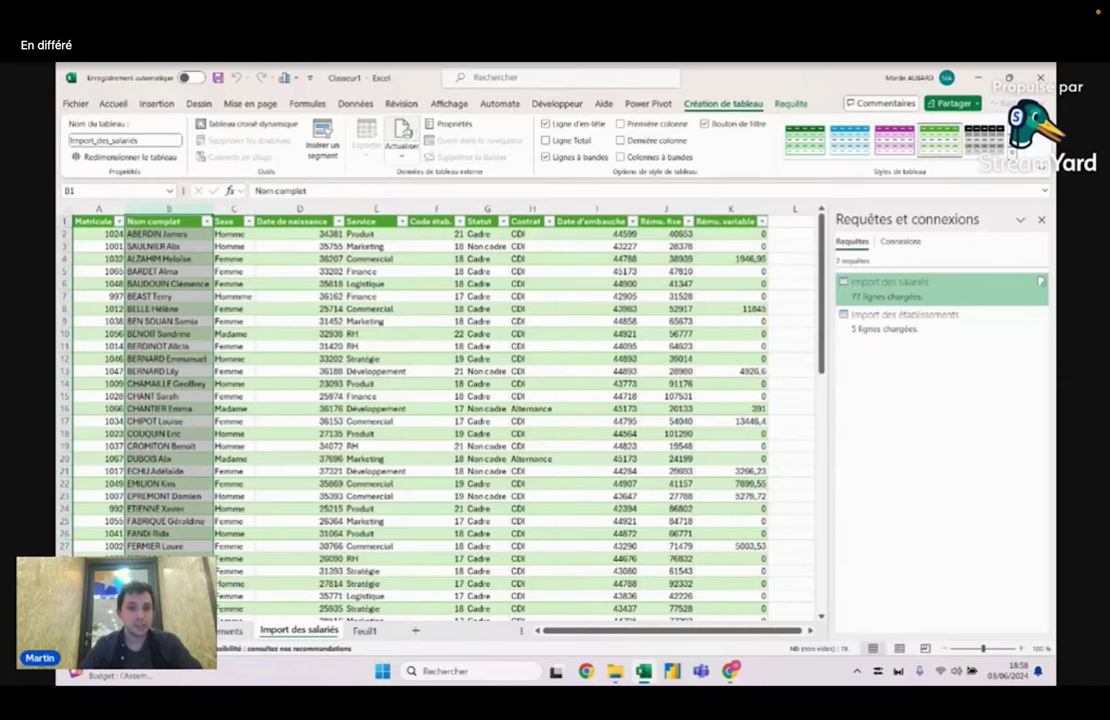
pyautogui.click(377, 333)
# Reopen the Import des salariés query in Power Query Editor from the Requêtes et connexions pane
pyautogui.moveTo(891, 297)
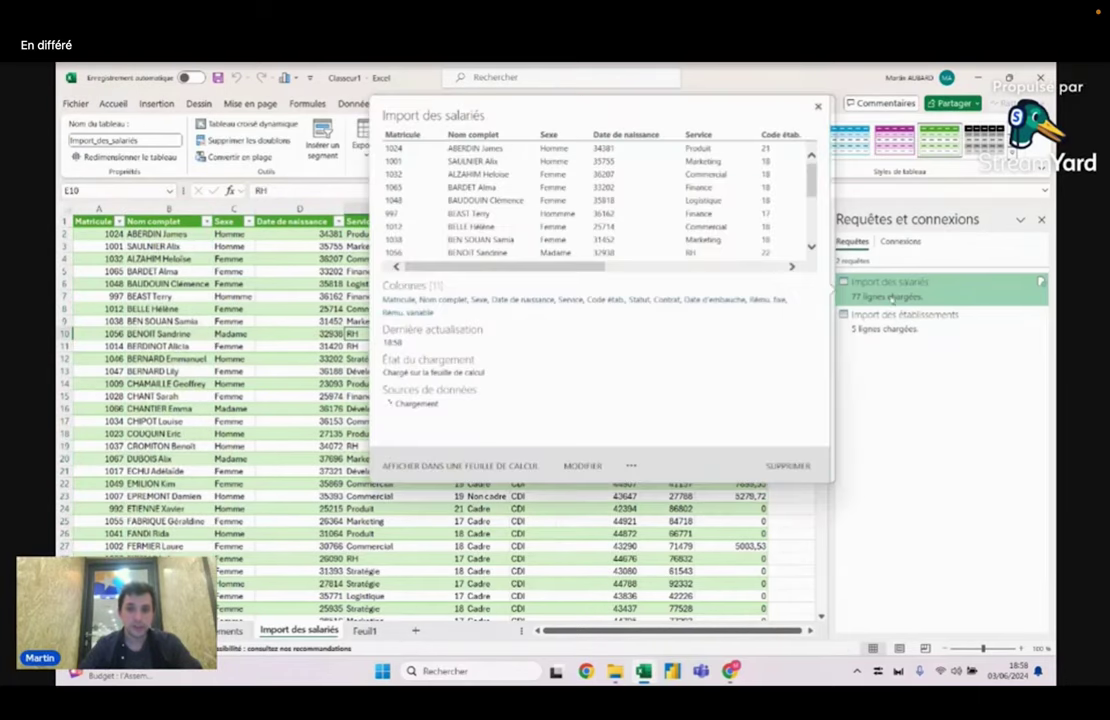
pyautogui.click(288, 296)
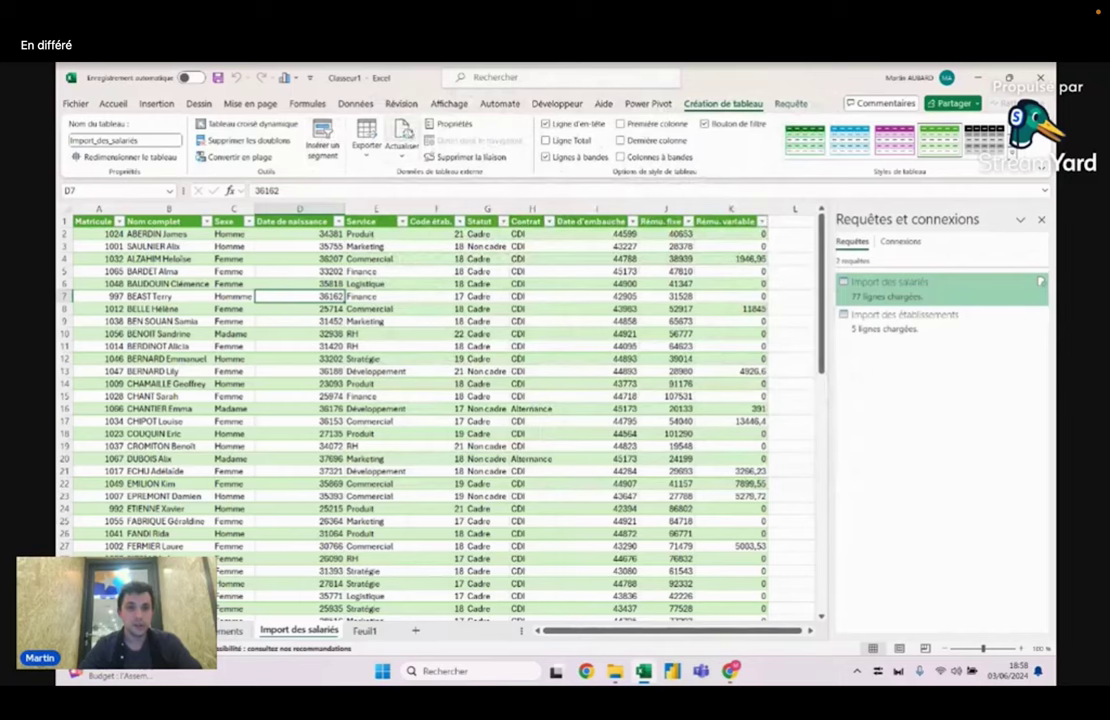
pyautogui.click(355, 104)
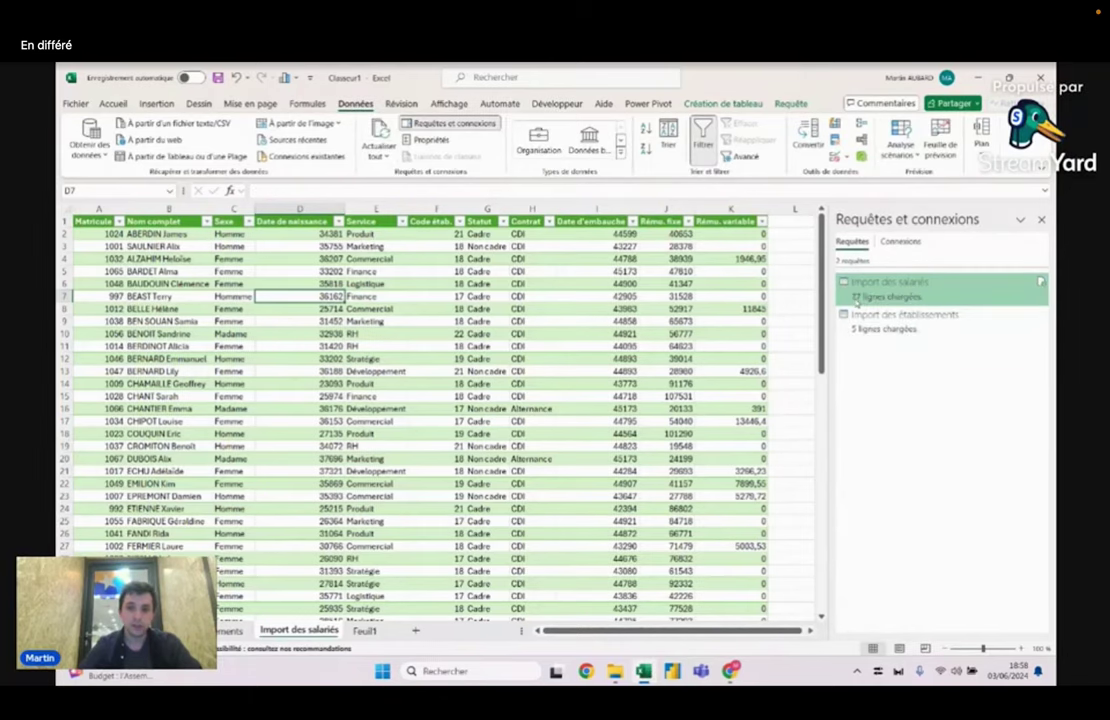
pyautogui.moveTo(855, 298)
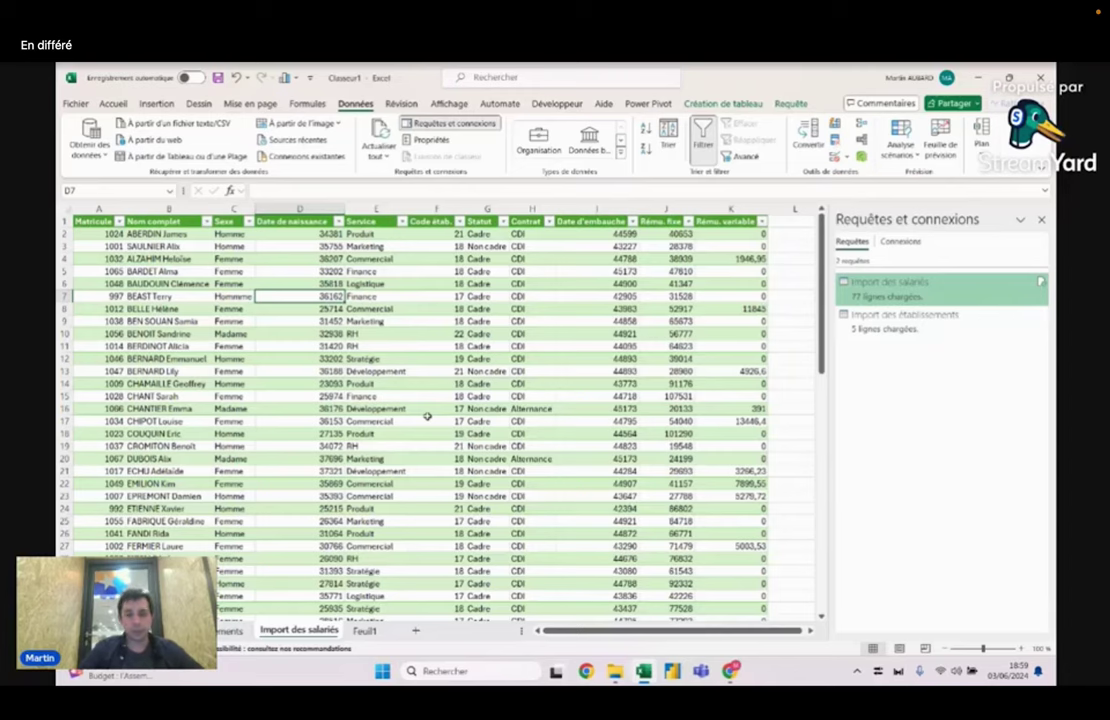
pyautogui.moveTo(934, 298)
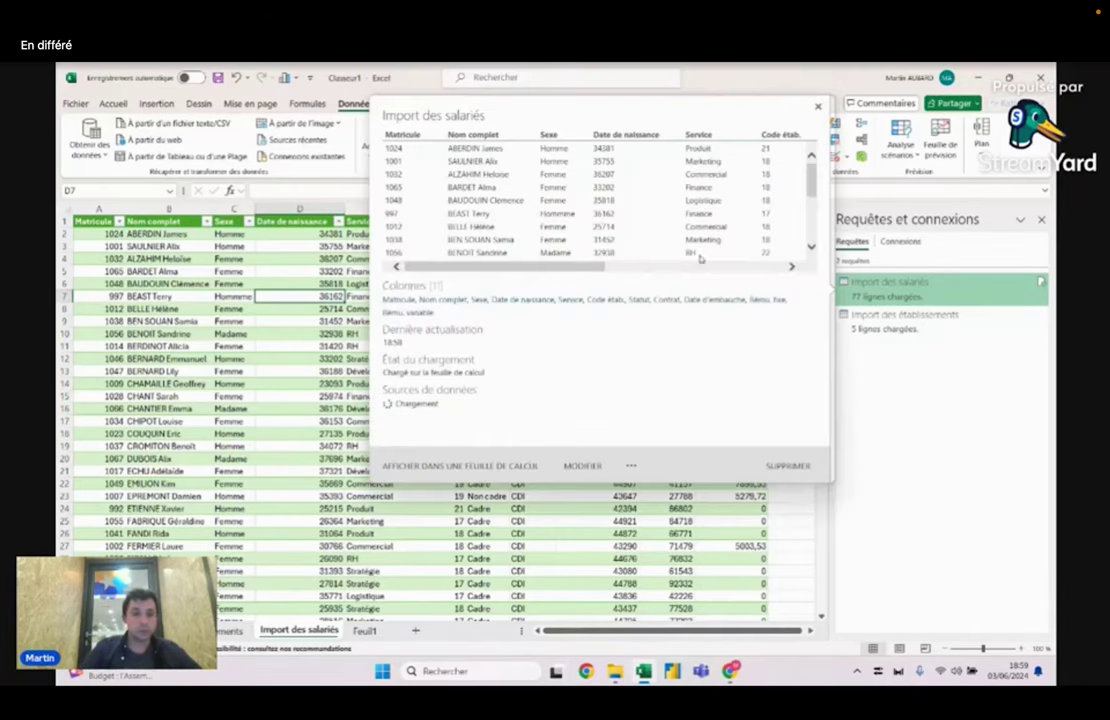
pyautogui.click(283, 317)
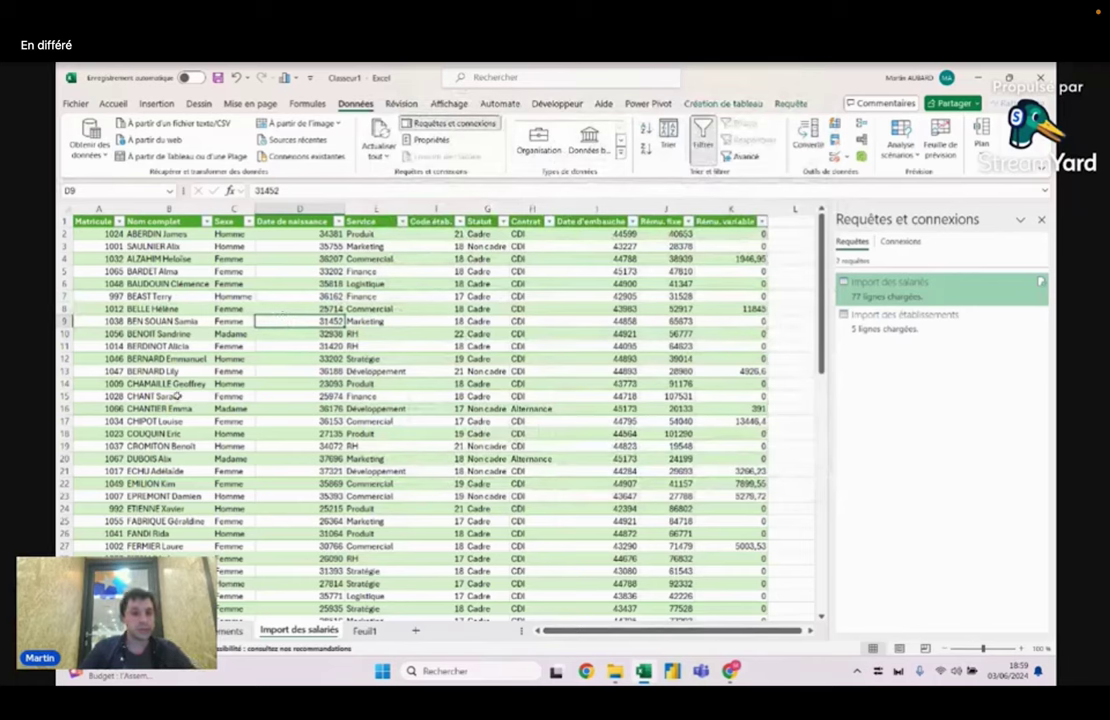
pyautogui.moveTo(905, 297)
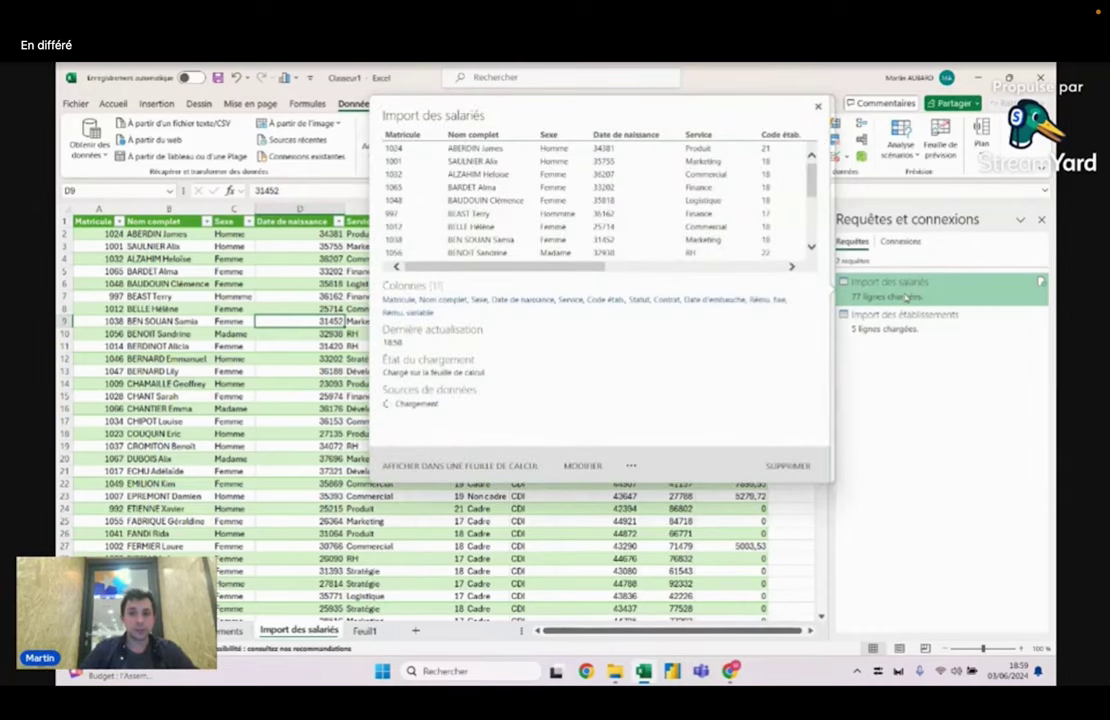
pyautogui.doubleClick(905, 290)
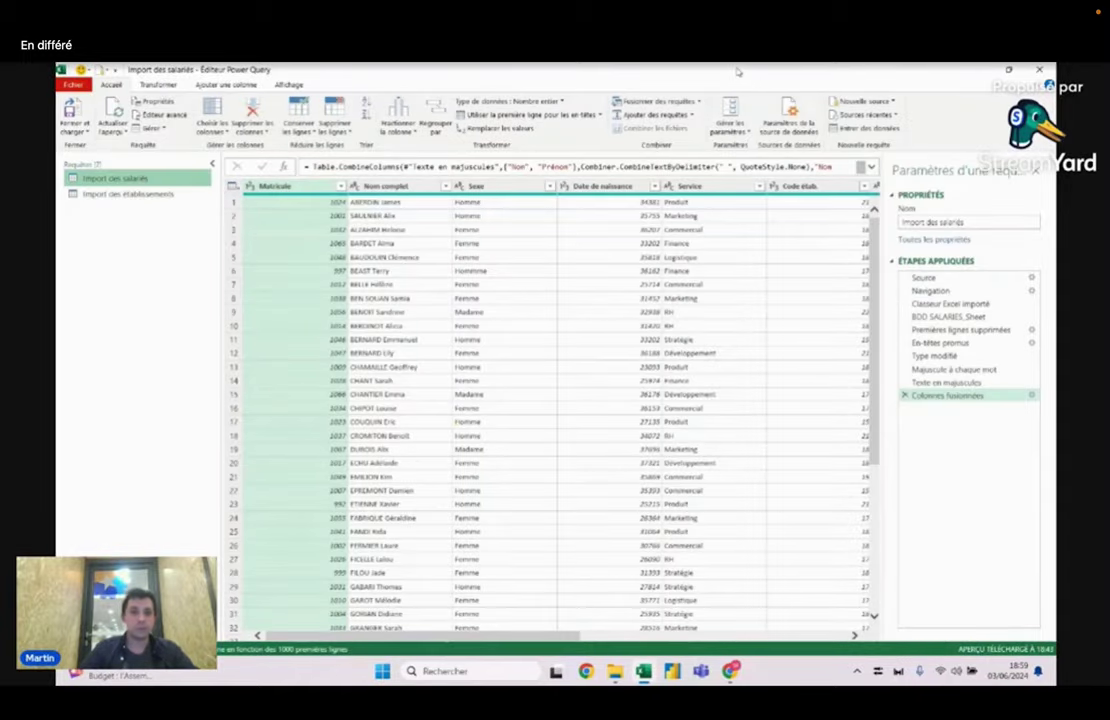
# Restore the editor to full screen, check several full names, and select the Nom complet column
pyautogui.moveTo(738, 71)
pyautogui.mouseDown()
pyautogui.moveTo(702, 255)
pyautogui.moveTo(690, 103)
pyautogui.mouseUp()
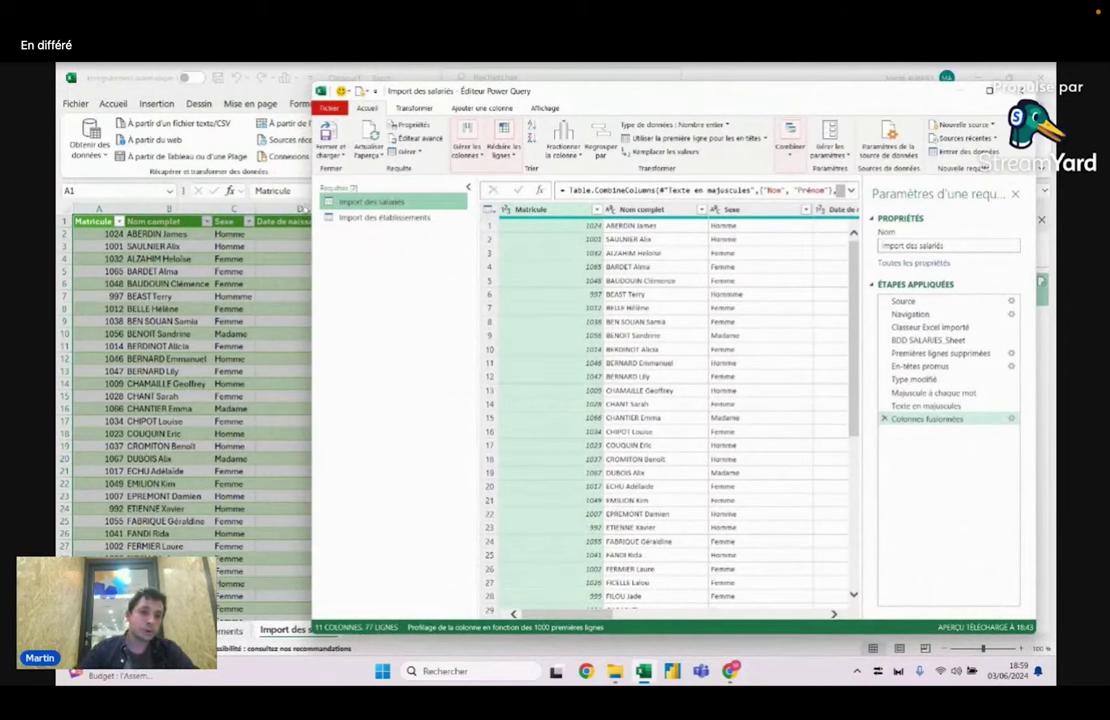
pyautogui.click(988, 91)
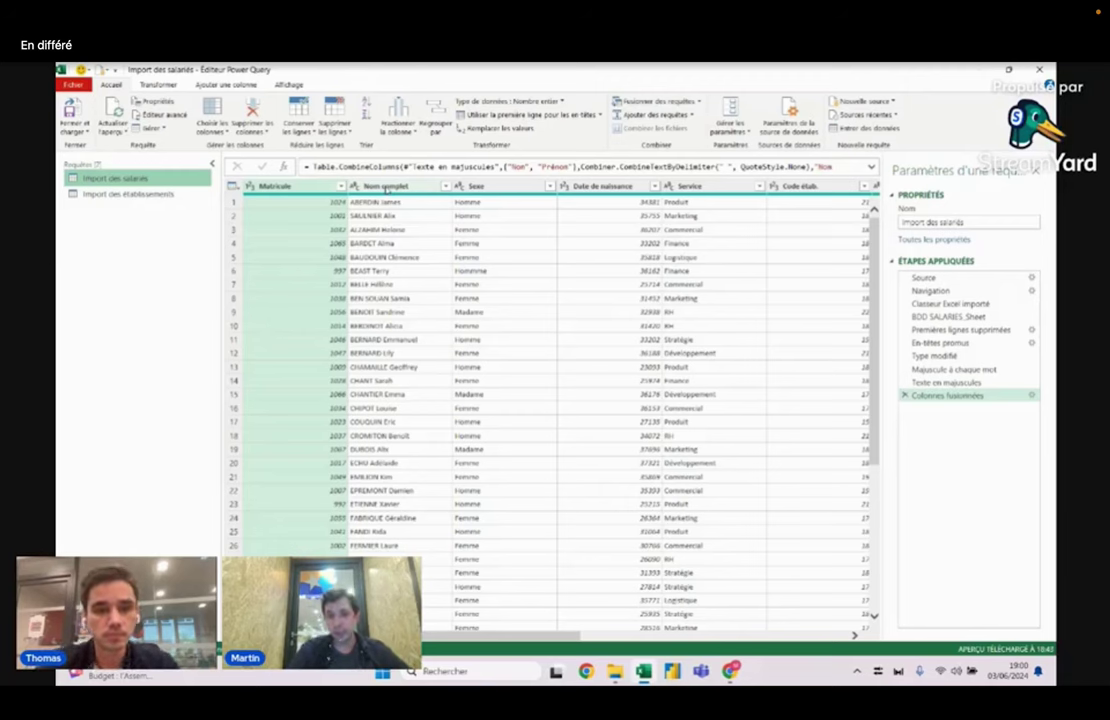
pyautogui.click(350, 205)
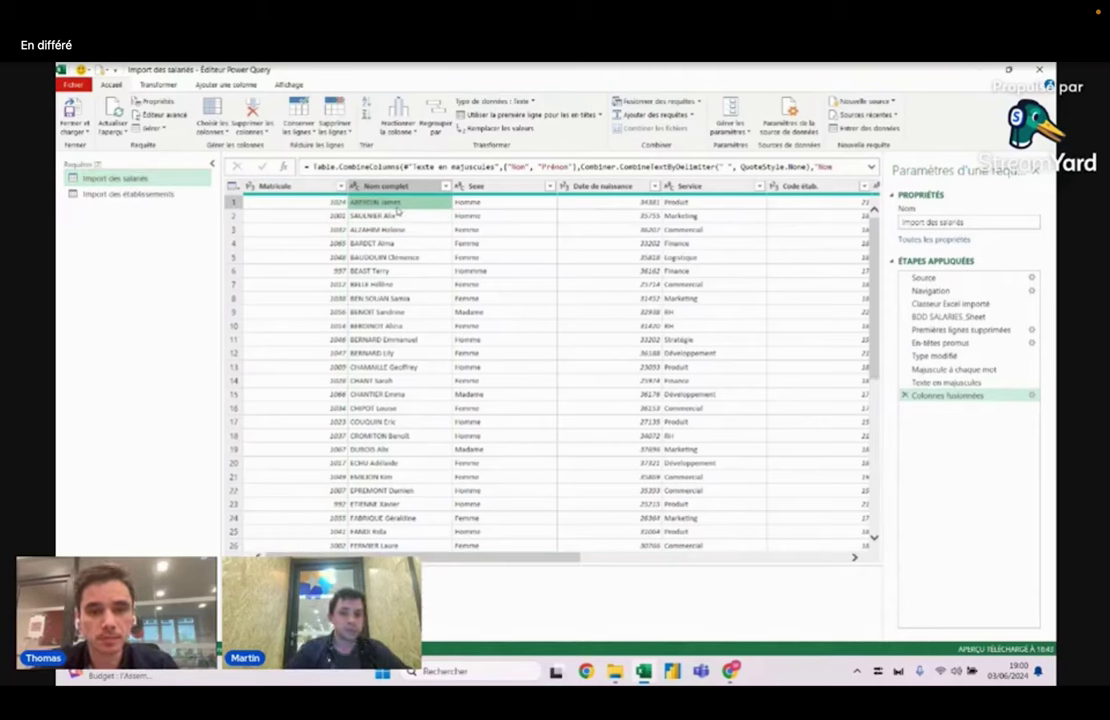
pyautogui.click(398, 299)
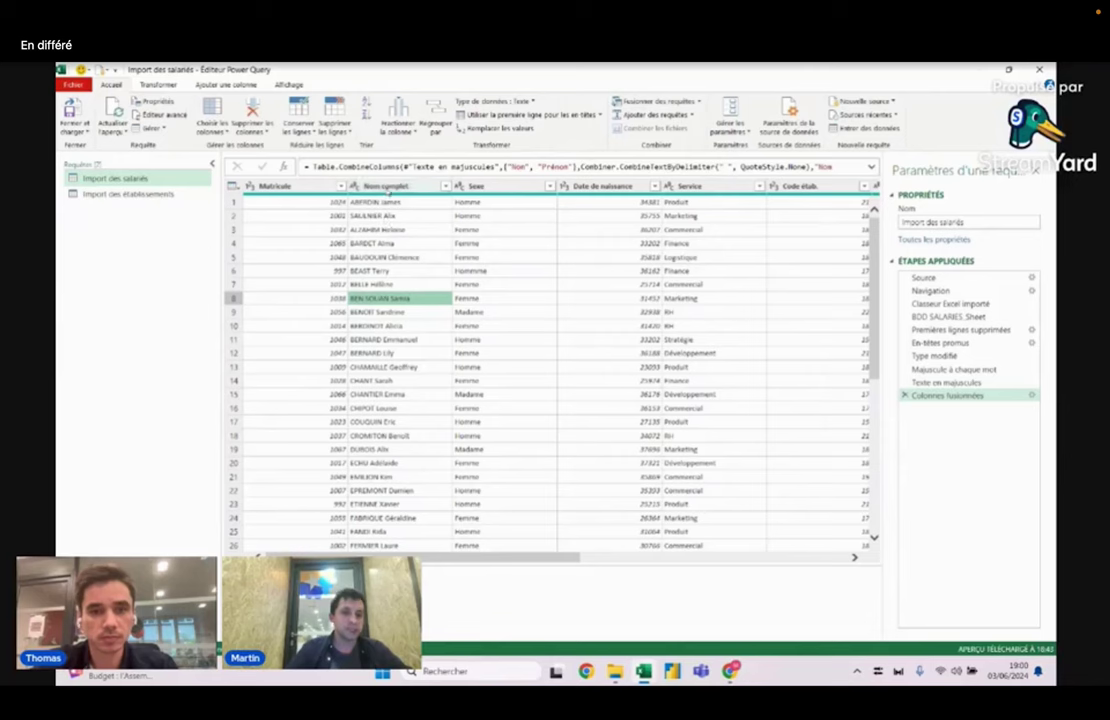
pyautogui.click(378, 204)
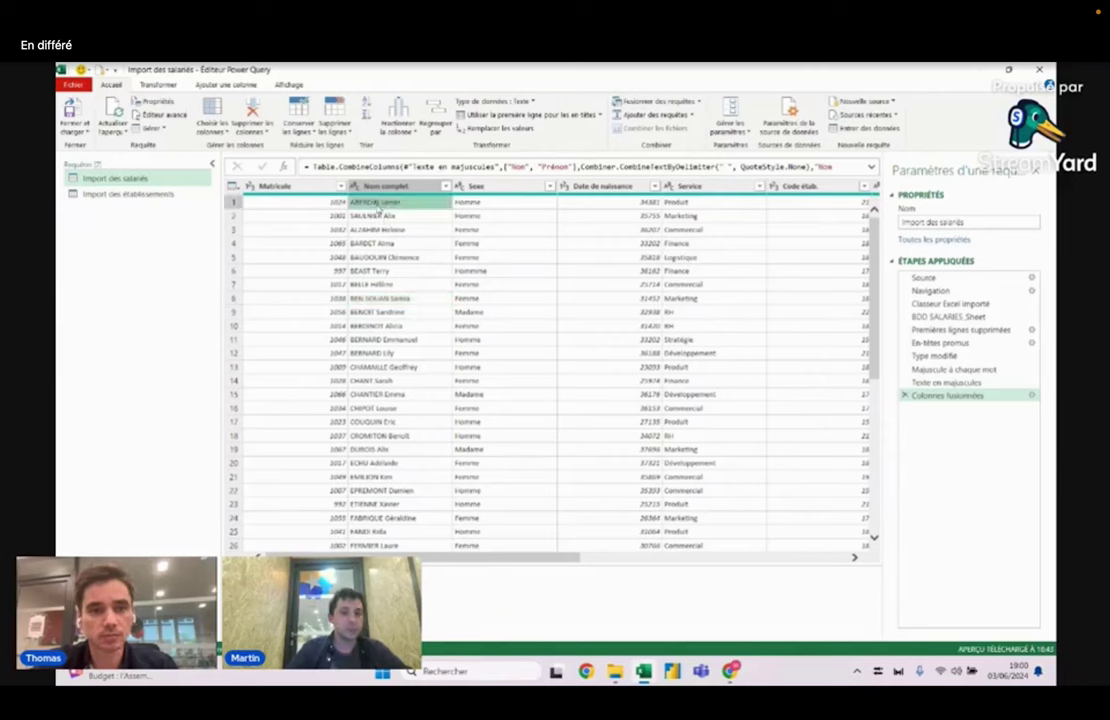
pyautogui.click(355, 299)
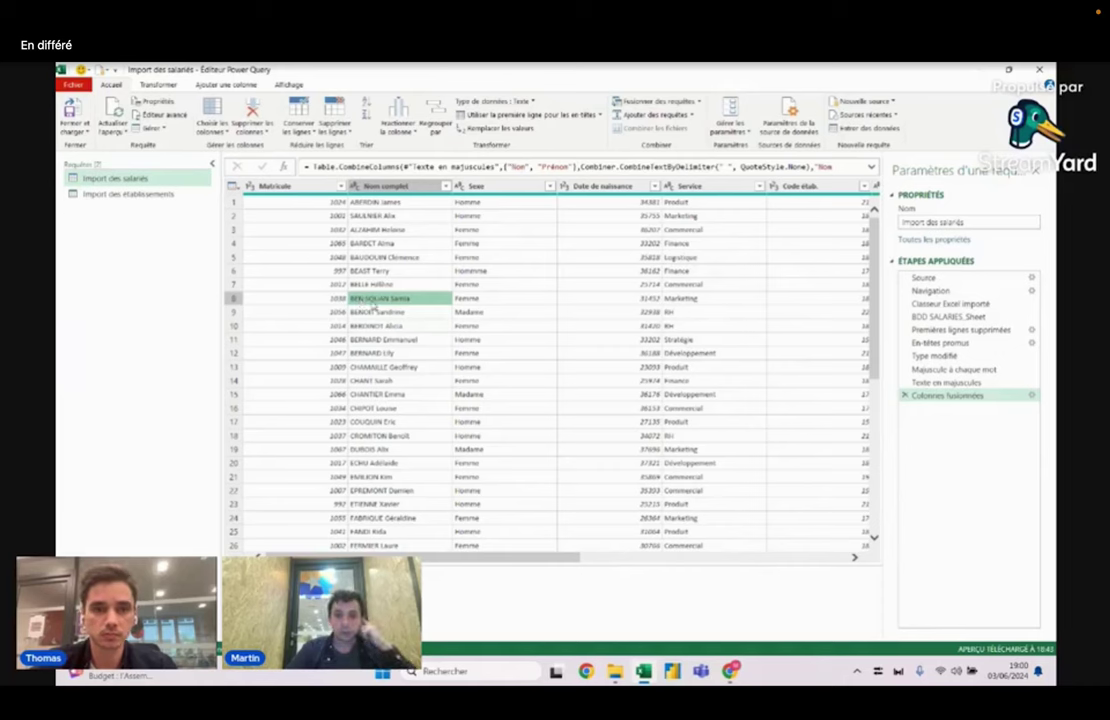
pyautogui.click(402, 188)
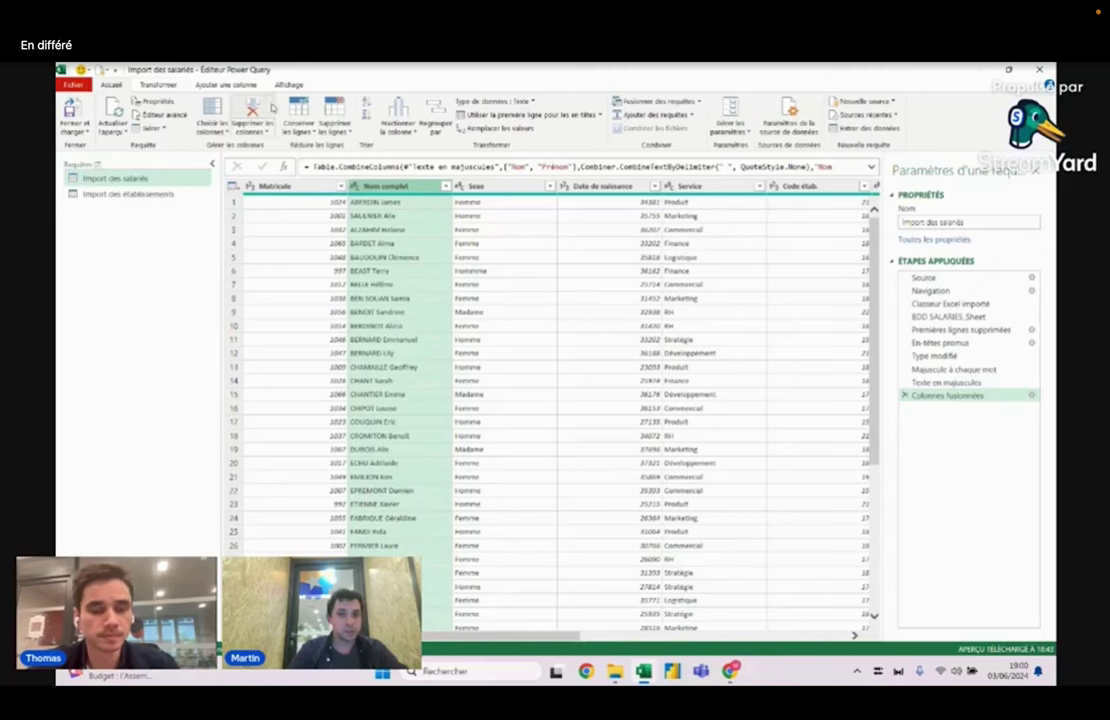
# Split Nom complet at the leftmost space into Nom complet.1 and Nom complet.2
pyautogui.click(410, 127)
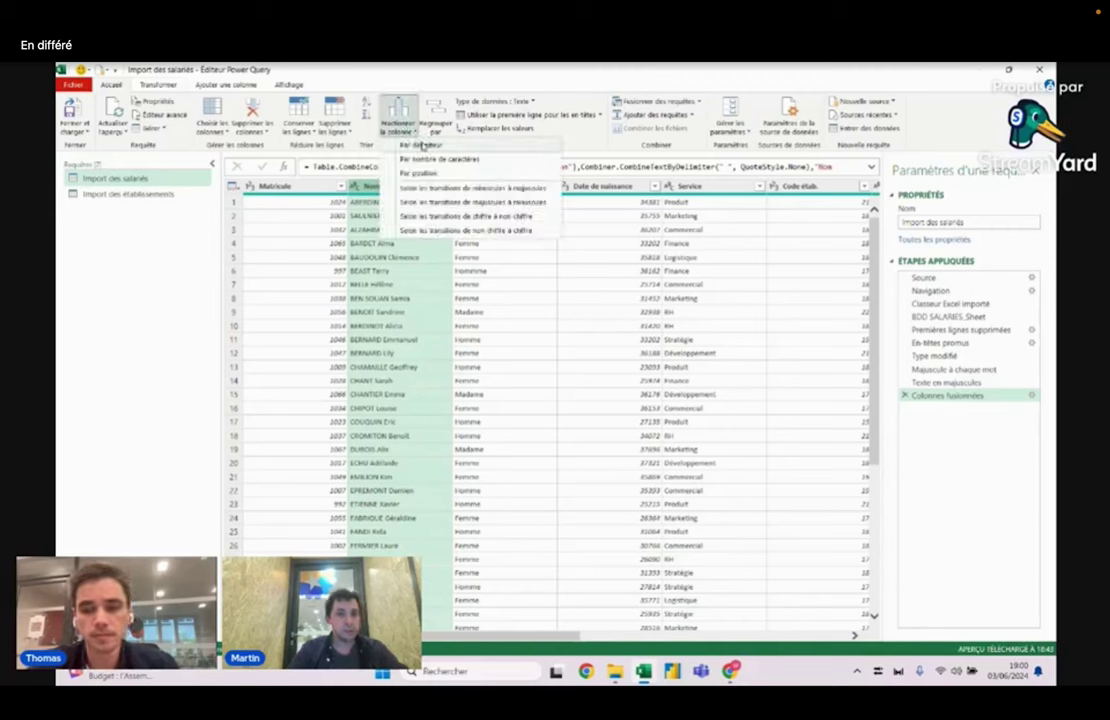
pyautogui.click(420, 146)
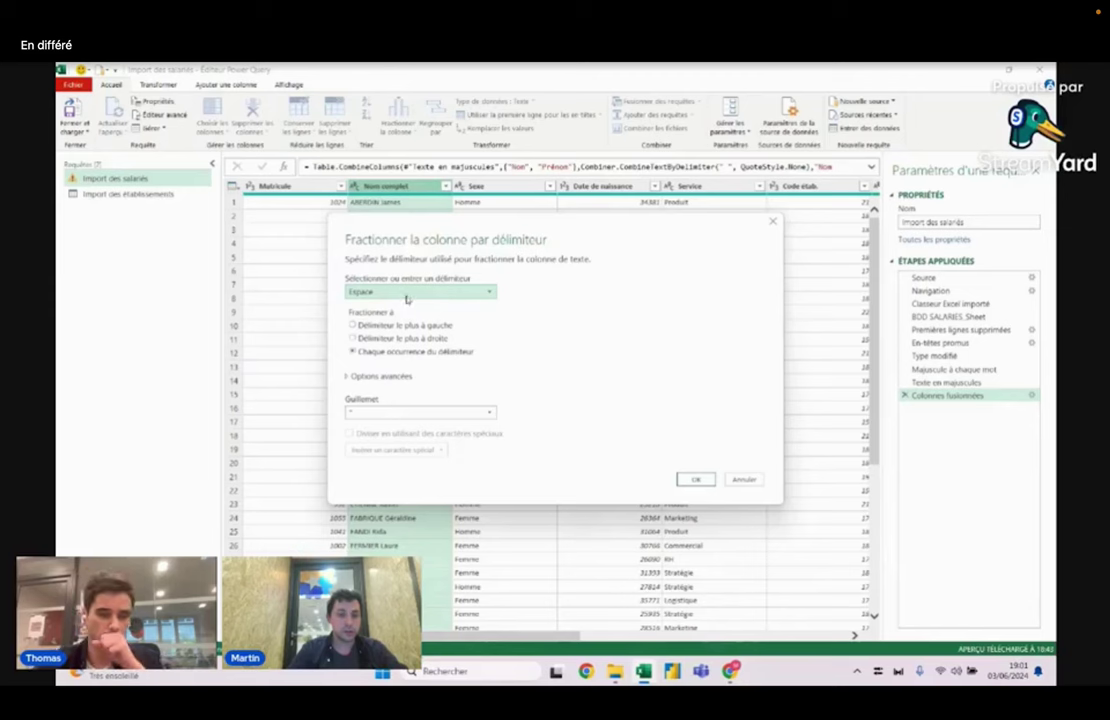
pyautogui.click(394, 326)
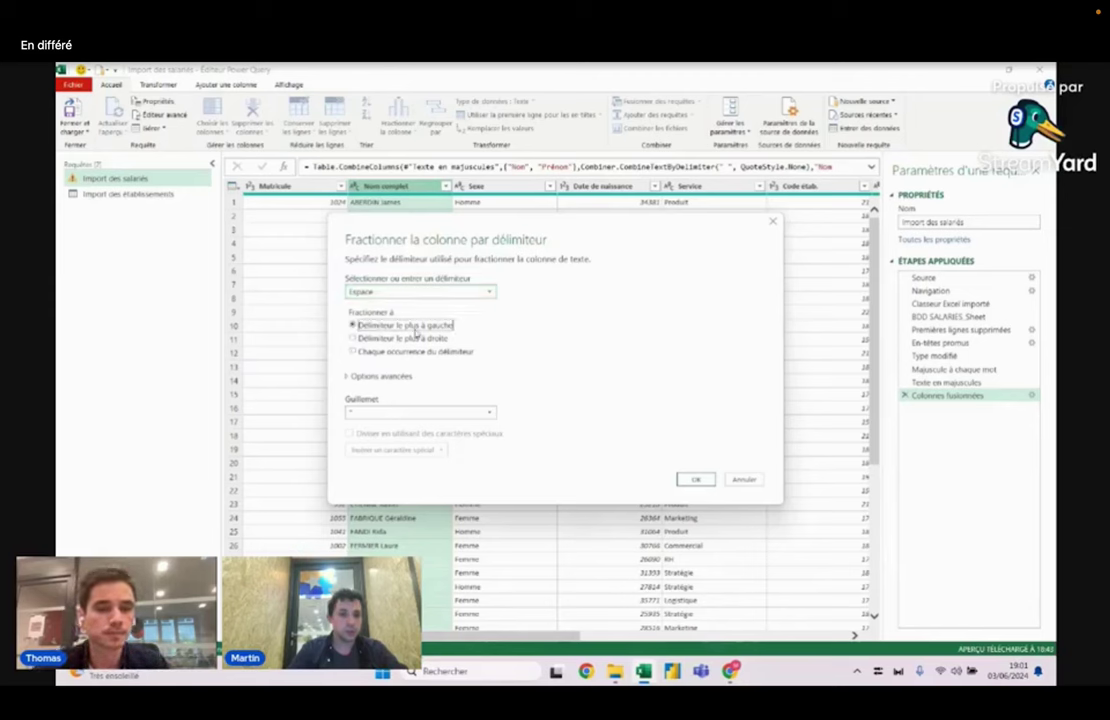
pyautogui.click(685, 480)
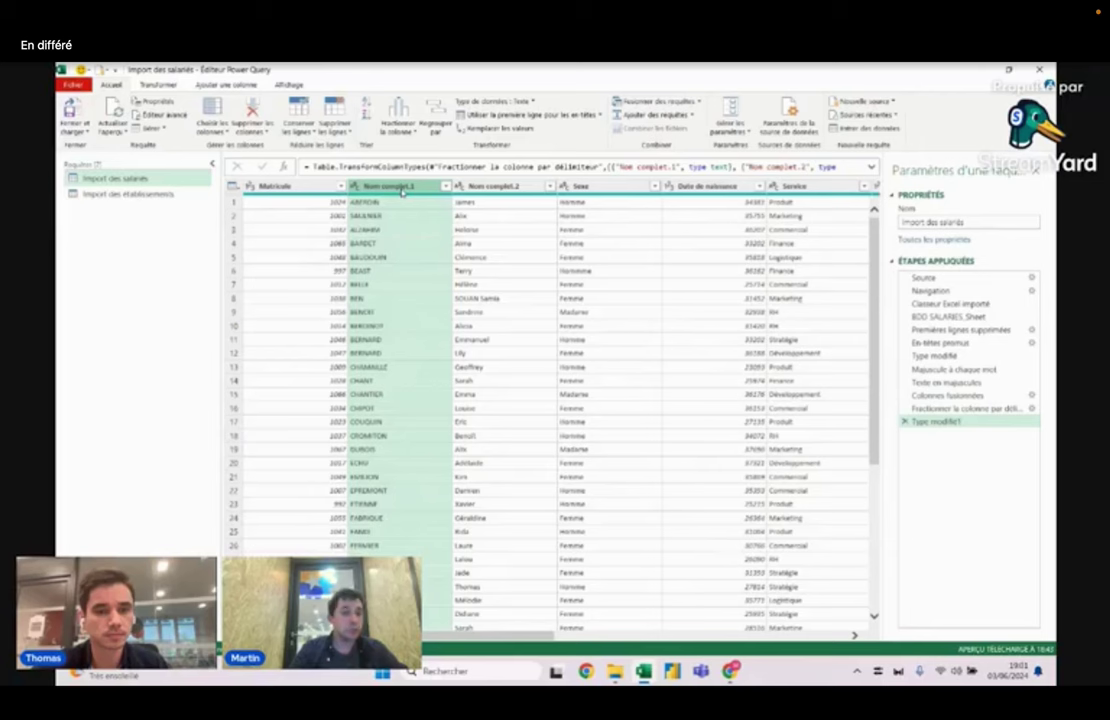
pyautogui.click(483, 204)
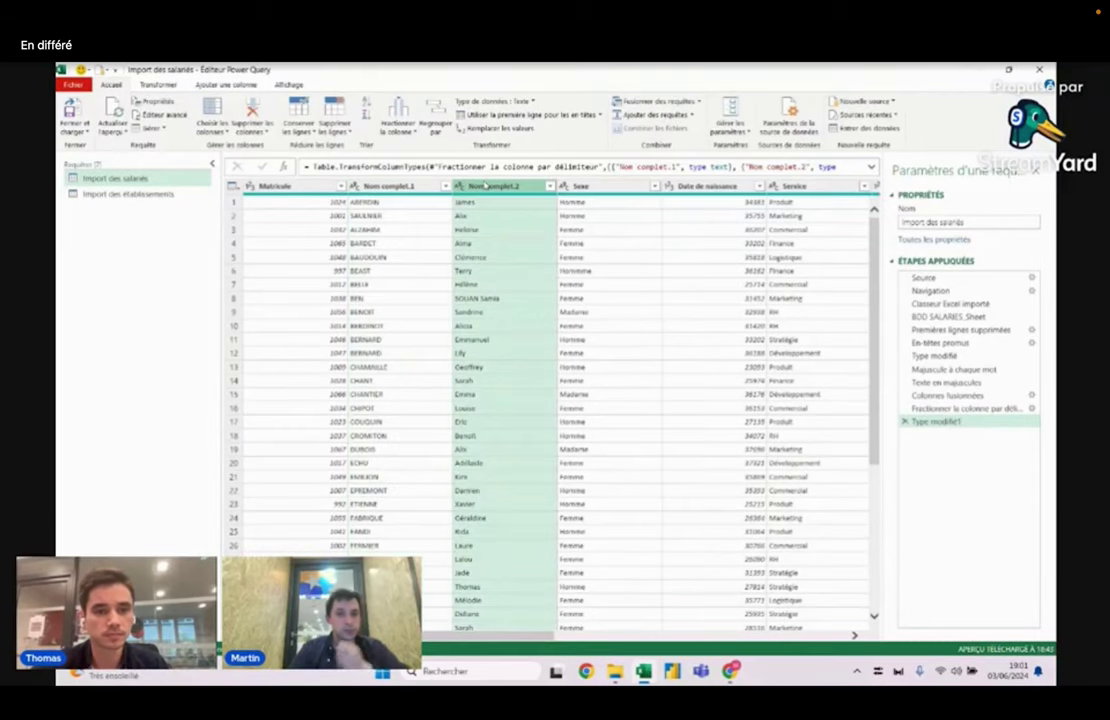
pyautogui.click(477, 300)
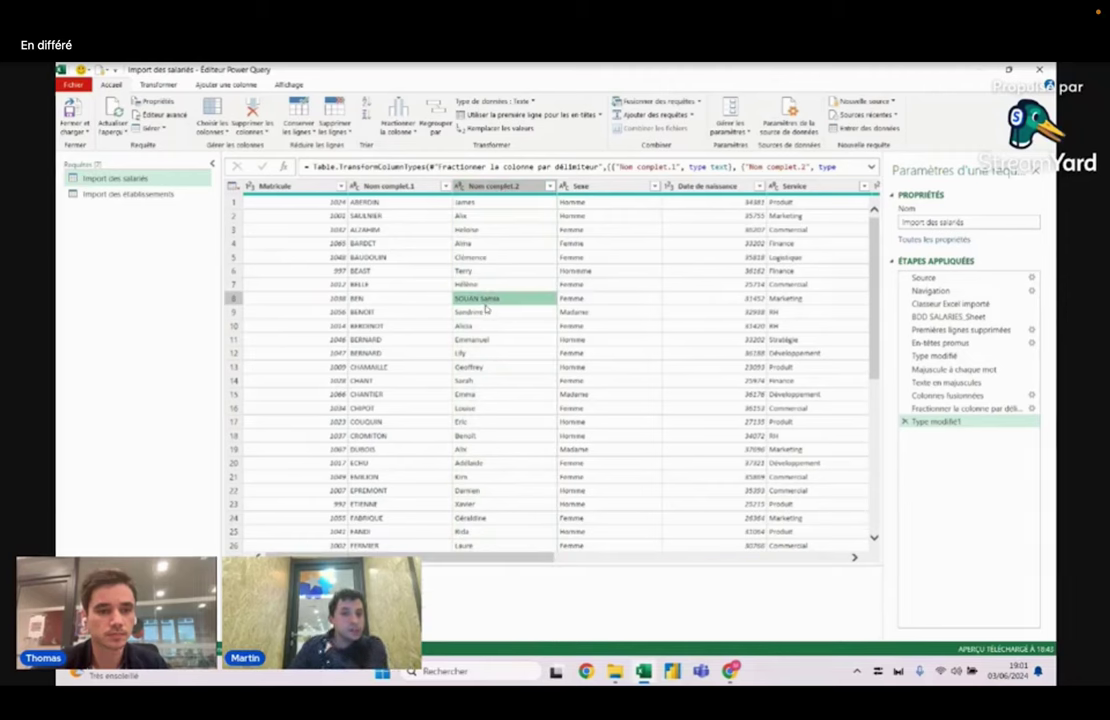
pyautogui.click(369, 300)
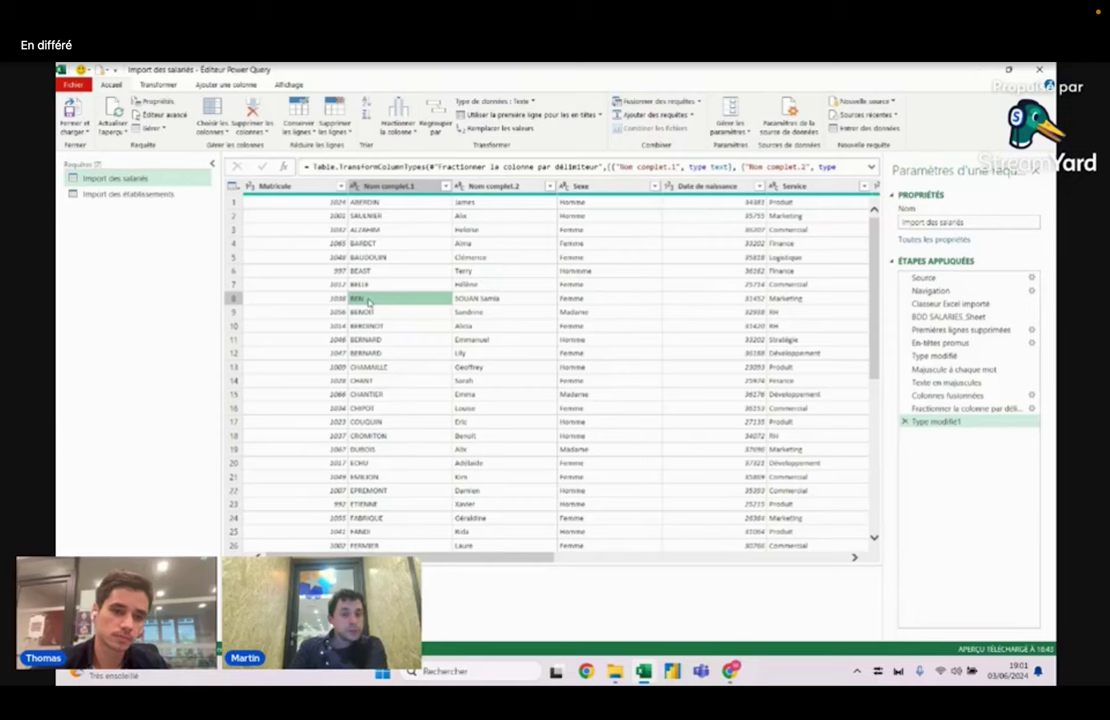
pyautogui.click(488, 300)
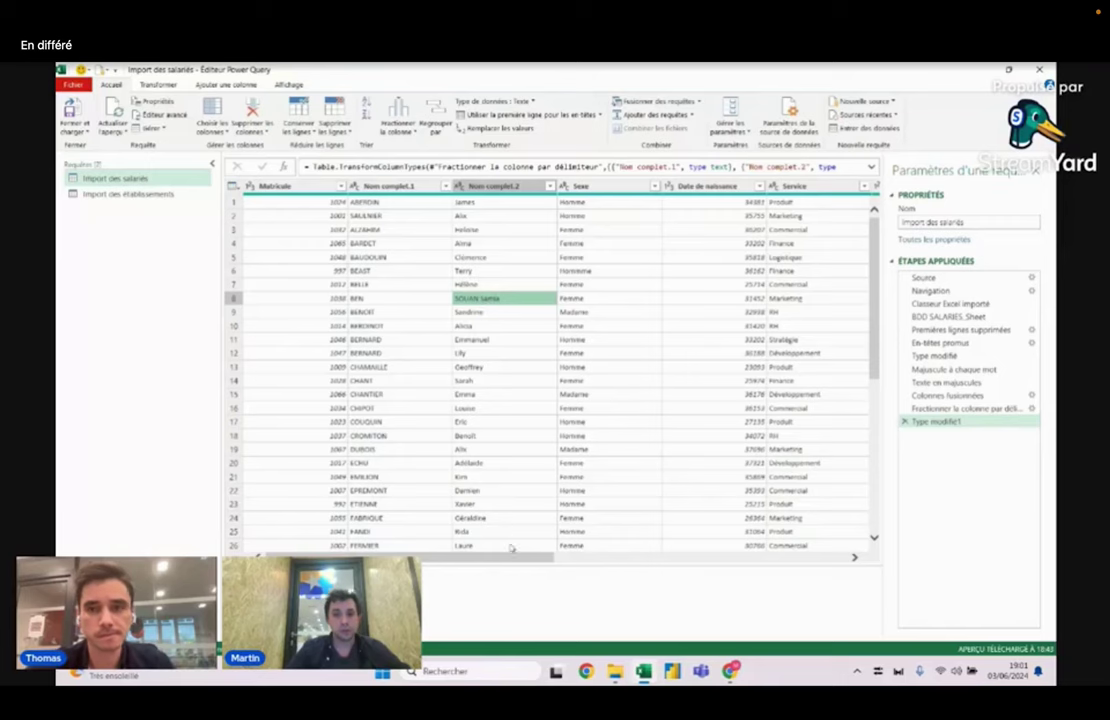
pyautogui.moveTo(518, 557)
pyautogui.mouseDown()
pyautogui.moveTo(662, 563)
pyautogui.moveTo(500, 563)
pyautogui.mouseUp()
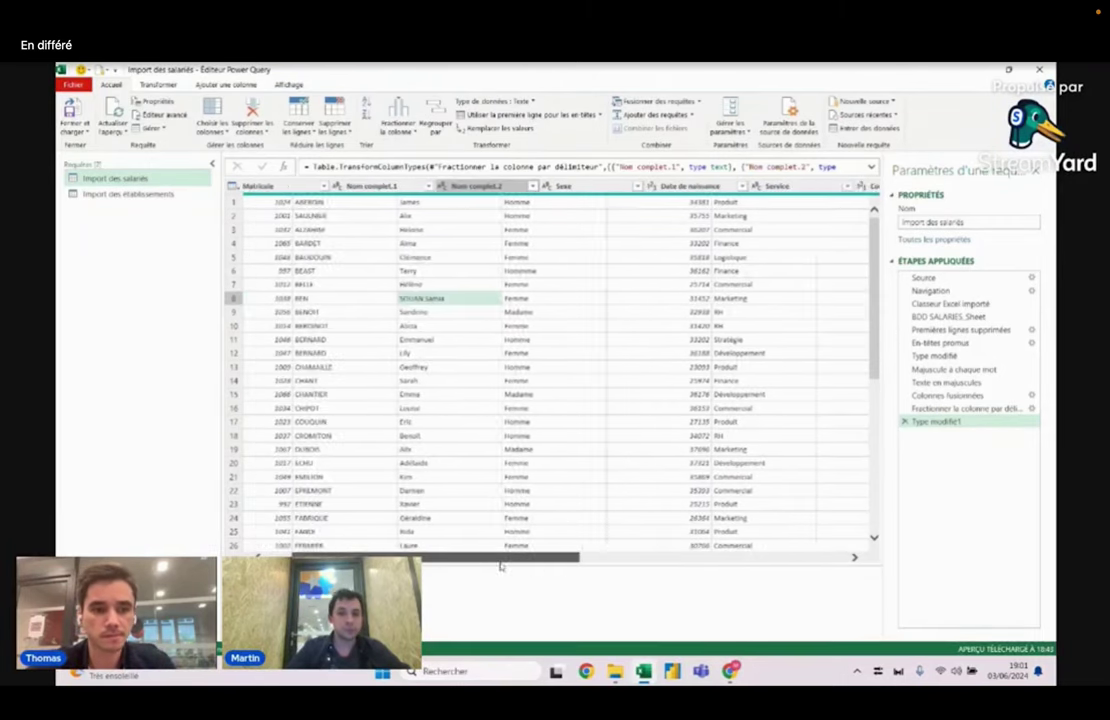
pyautogui.click(383, 271)
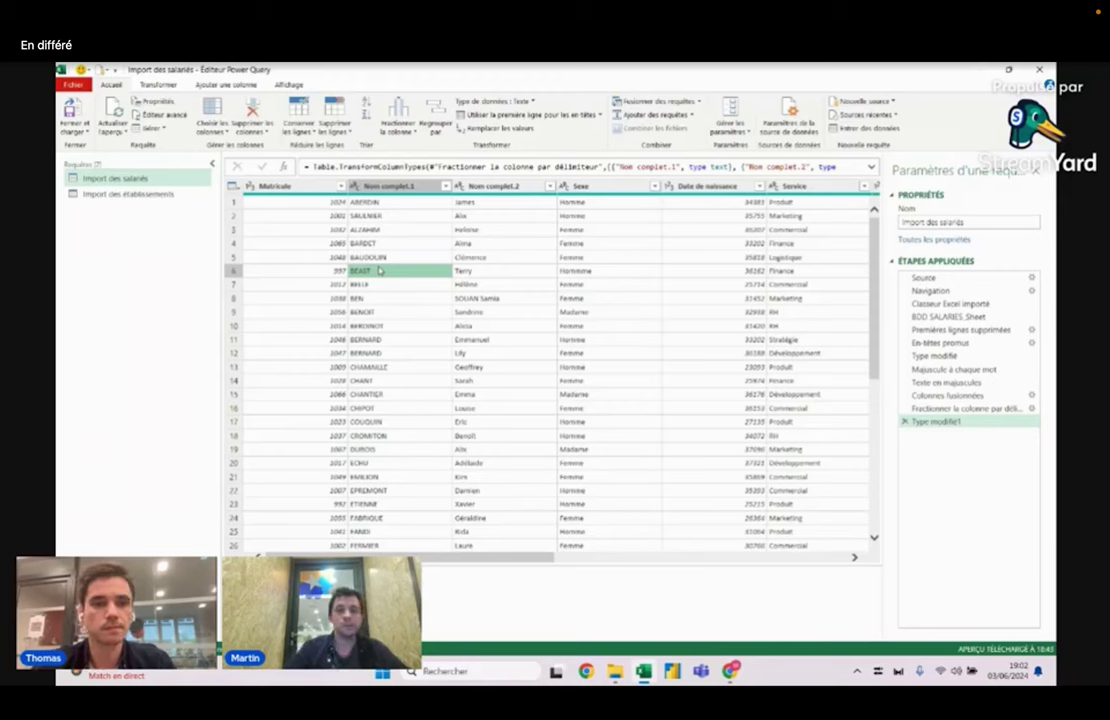
pyautogui.click(392, 257)
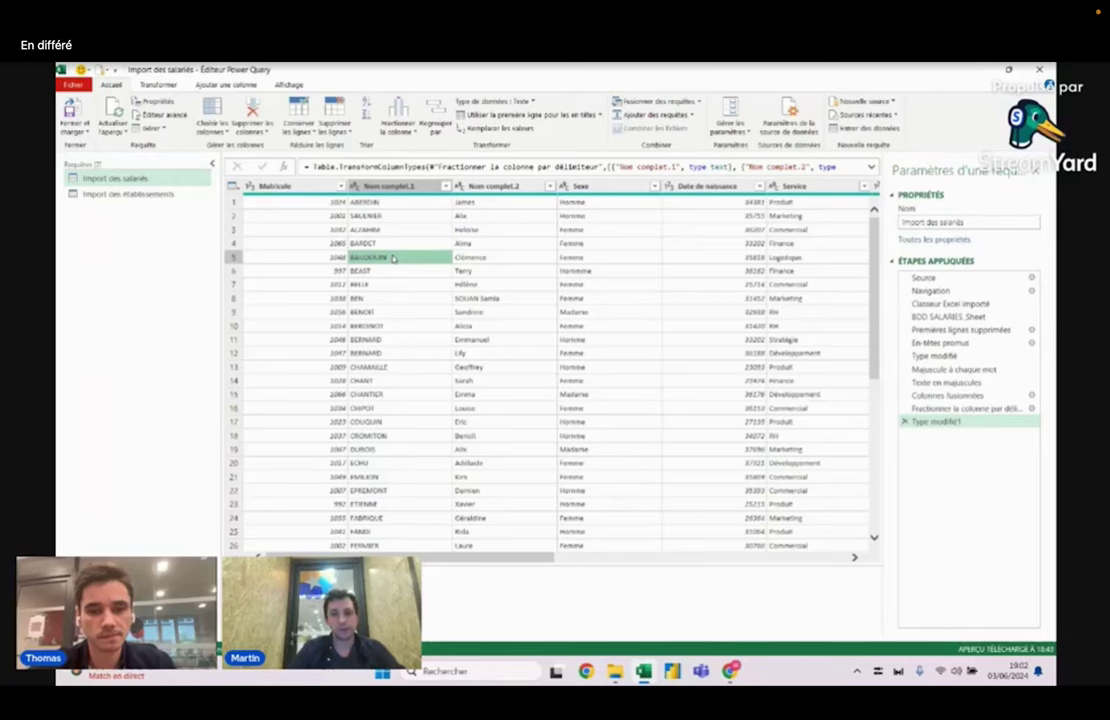
# Delete the Type modifié1 and split steps to restore the single Nom complet column
pyautogui.click(904, 421)
pyautogui.click(904, 421)
pyautogui.click(906, 408)
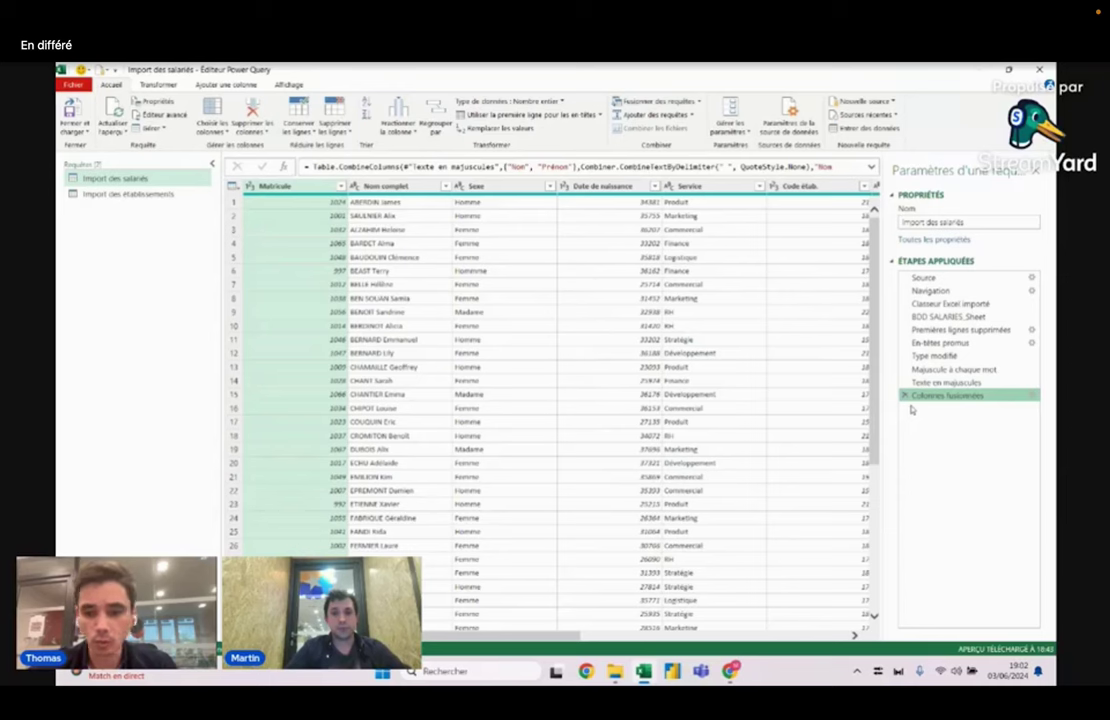
# Inspect the Sexe column values, spotting the misspelled Hommme in row 6
pyautogui.click(420, 188)
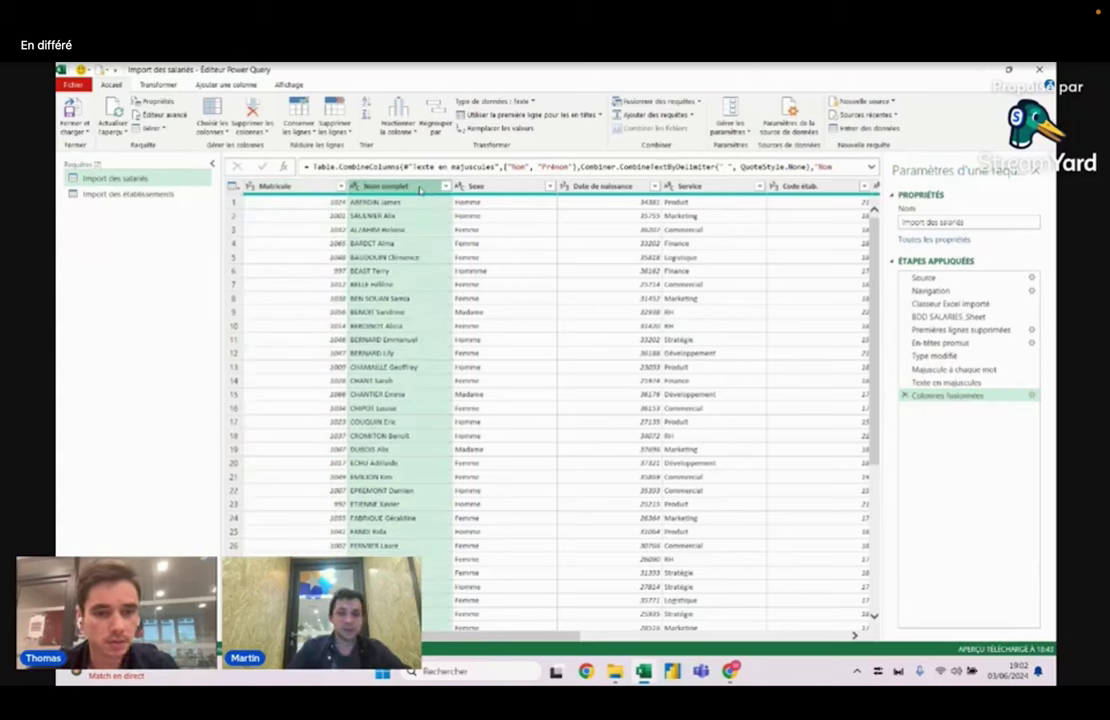
pyautogui.click(520, 188)
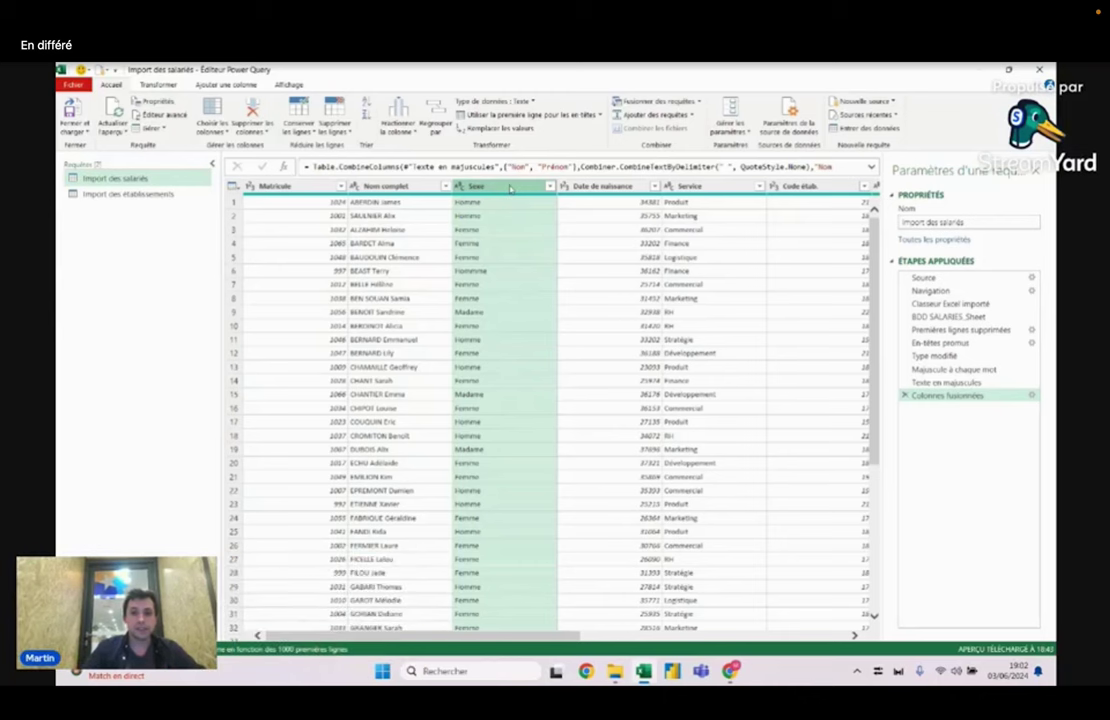
pyautogui.click(494, 217)
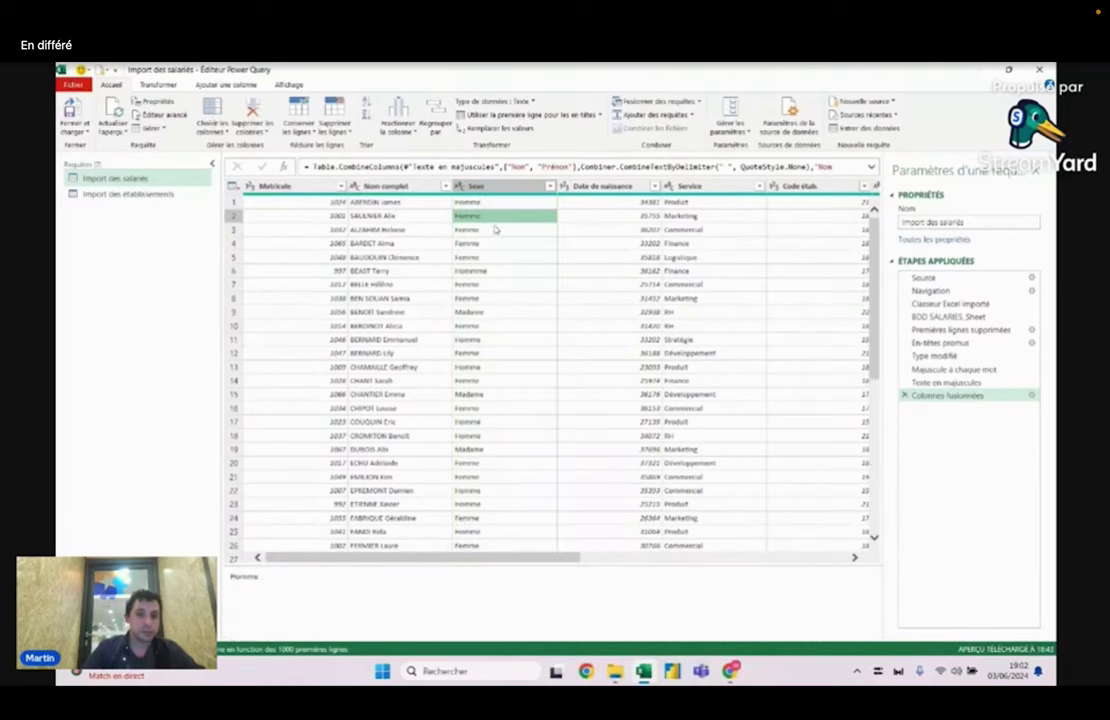
pyautogui.click(496, 272)
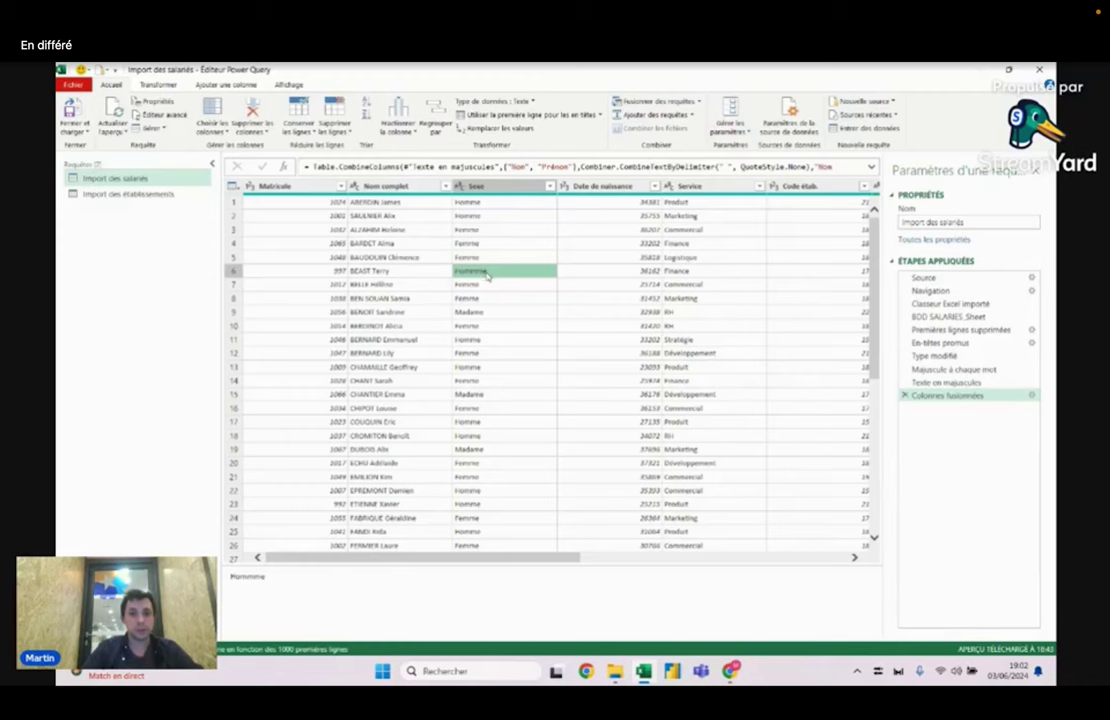
# Review the Sexe filter list's distinct values, including Madame and Hommme, without filtering
pyautogui.click(489, 395)
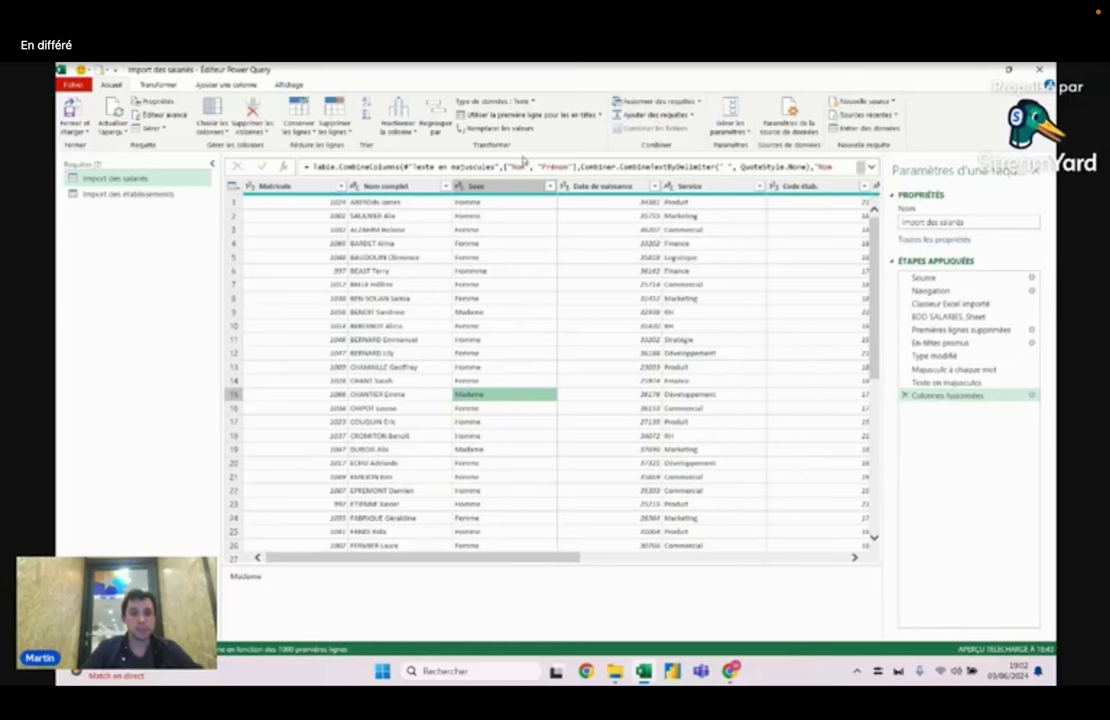
pyautogui.click(478, 186)
pyautogui.click(551, 187)
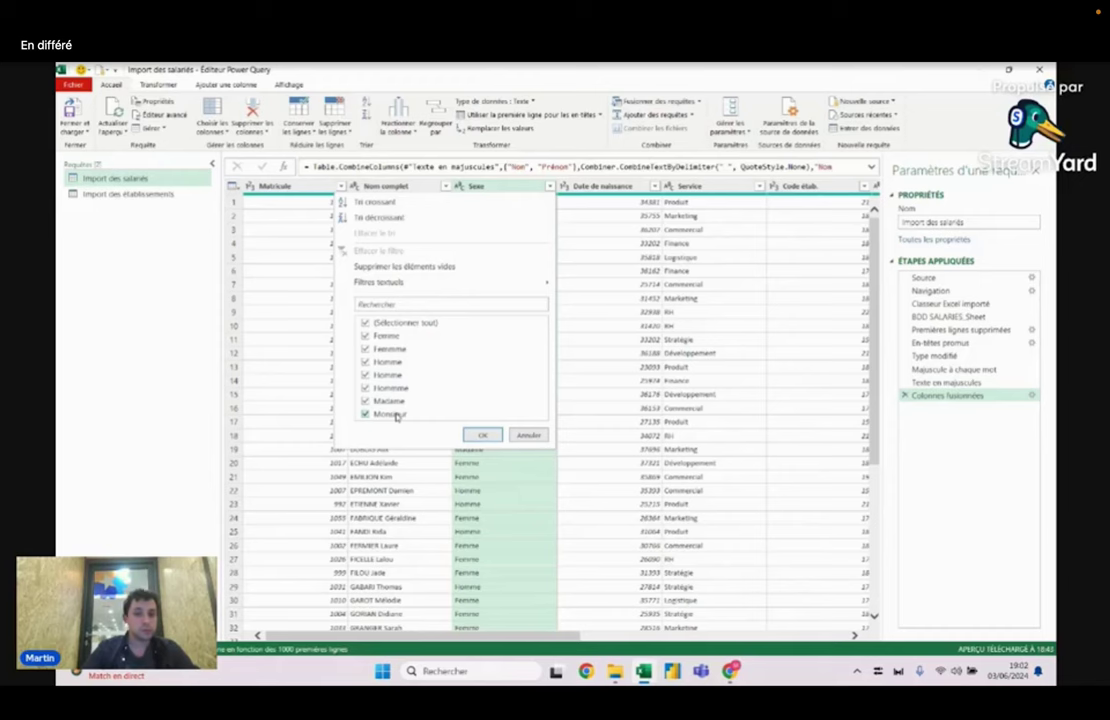
pyautogui.press('Escape')
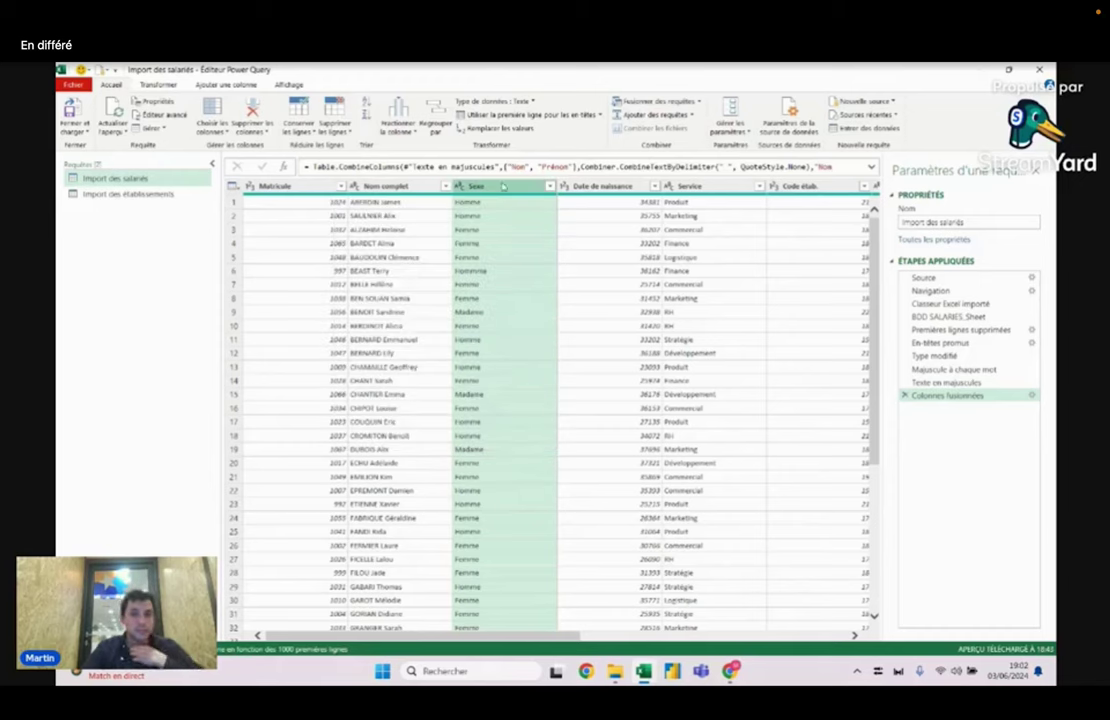
pyautogui.click(158, 85)
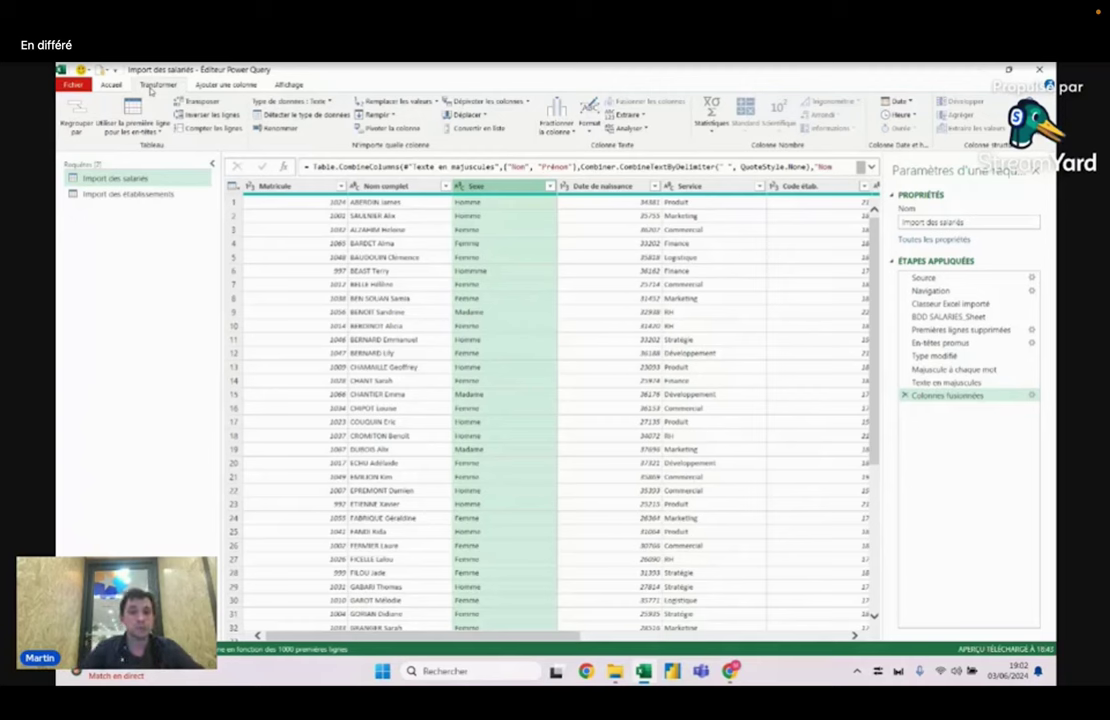
pyautogui.click(549, 186)
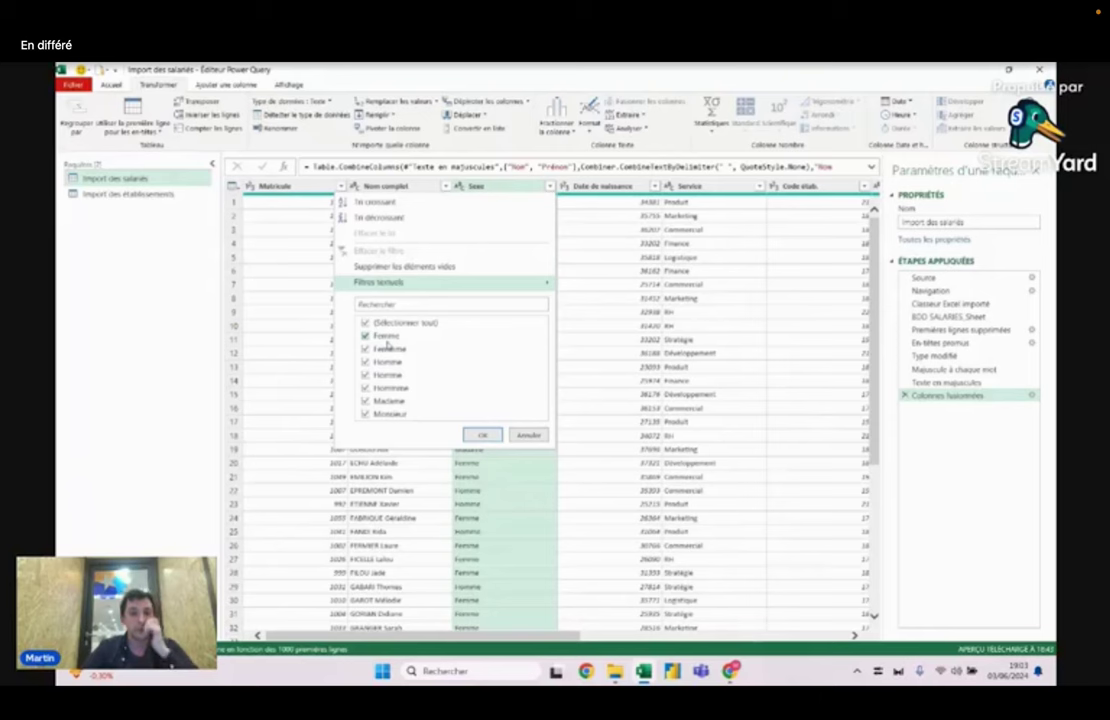
pyautogui.click(152, 84)
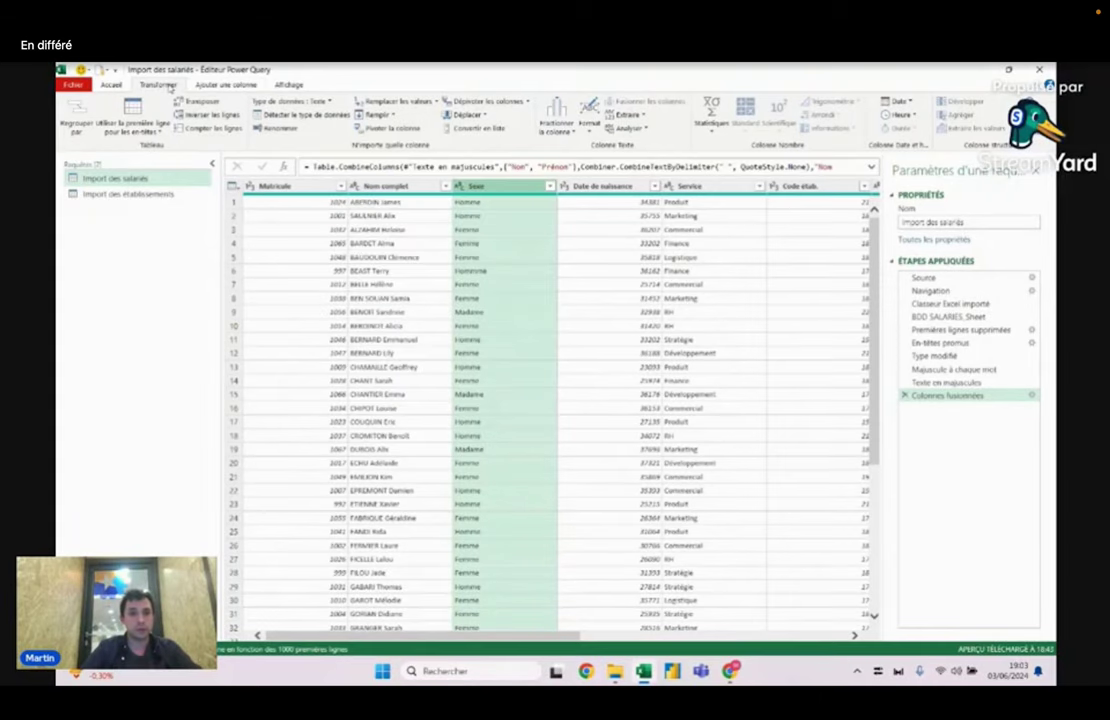
# Replace 'mmm' with 'mm' in Sexe to fix Femmme and Hommme
pyautogui.click(414, 103)
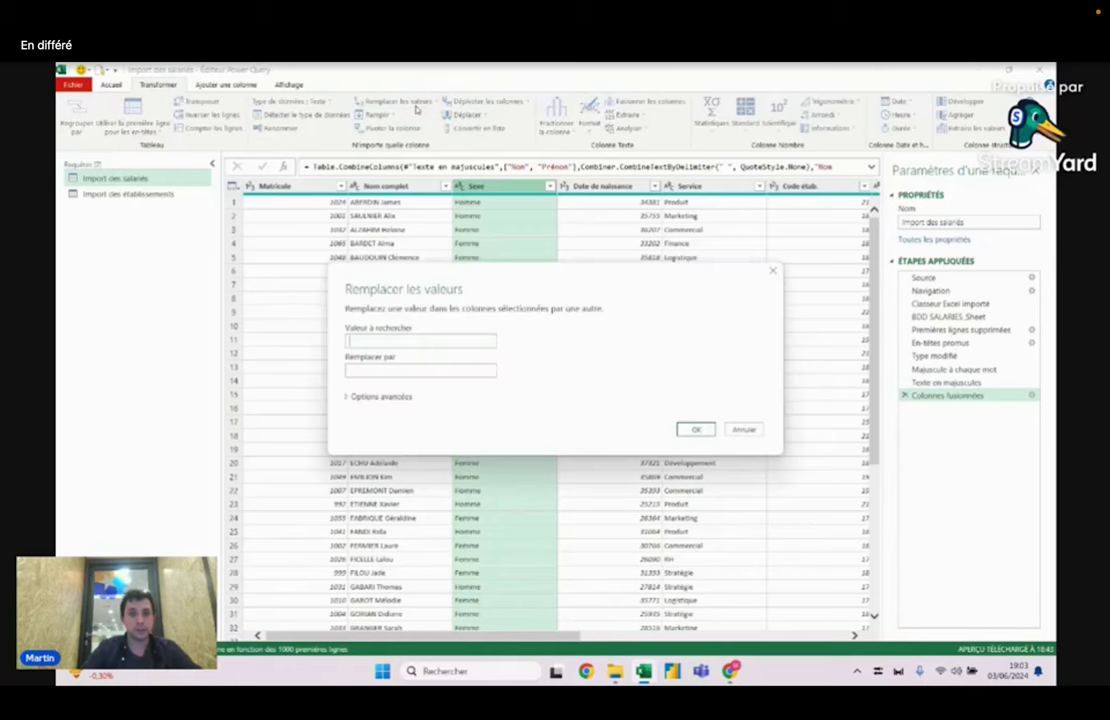
pyautogui.moveTo(509, 274); pyautogui.dragTo(505, 348)
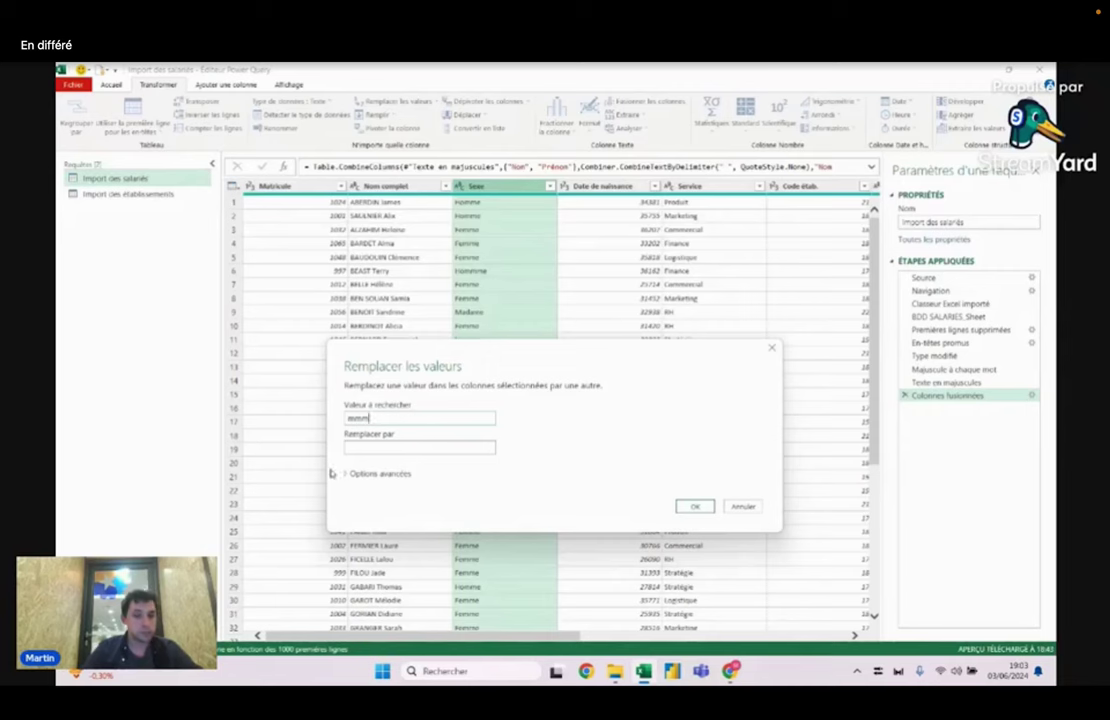
pyautogui.write('mm')
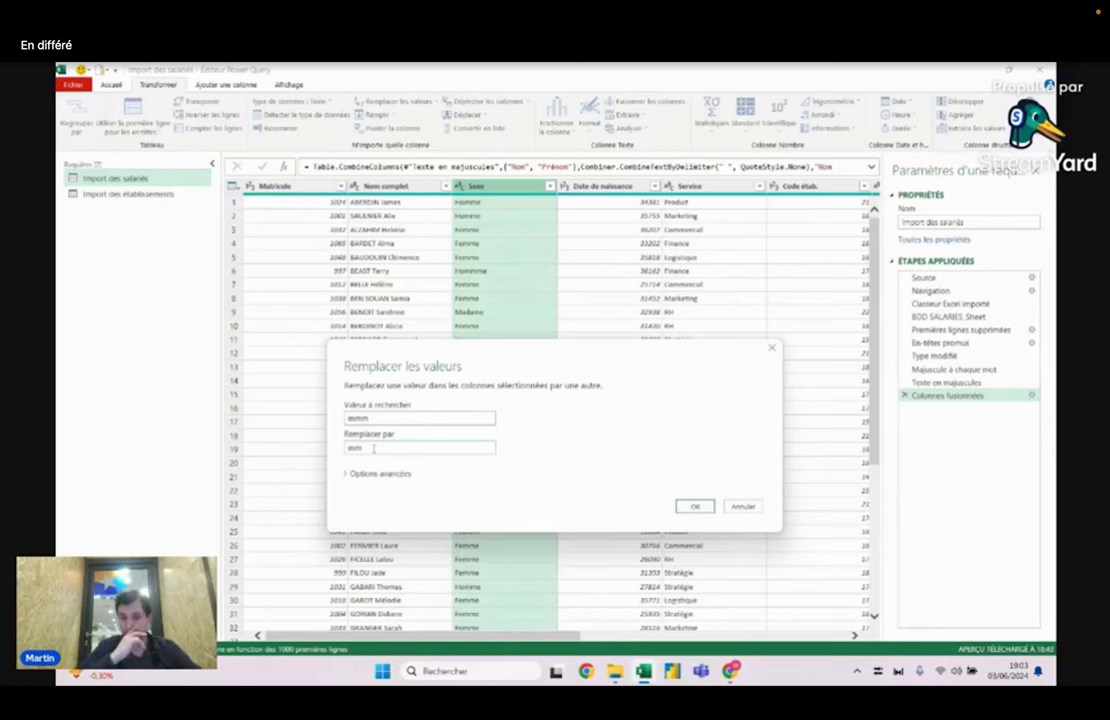
pyautogui.click(693, 507)
pyautogui.click(477, 274)
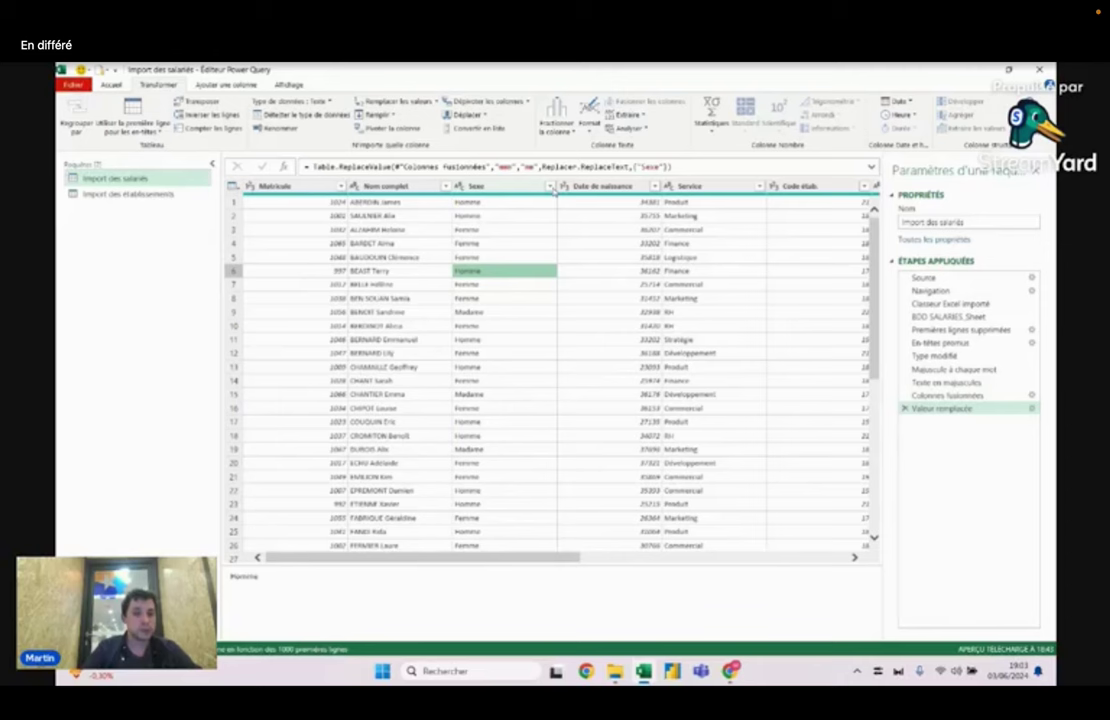
# Compare the Sexe value lists at the Colonnes fusionnées and Valeur remplacée steps
pyautogui.click(549, 187)
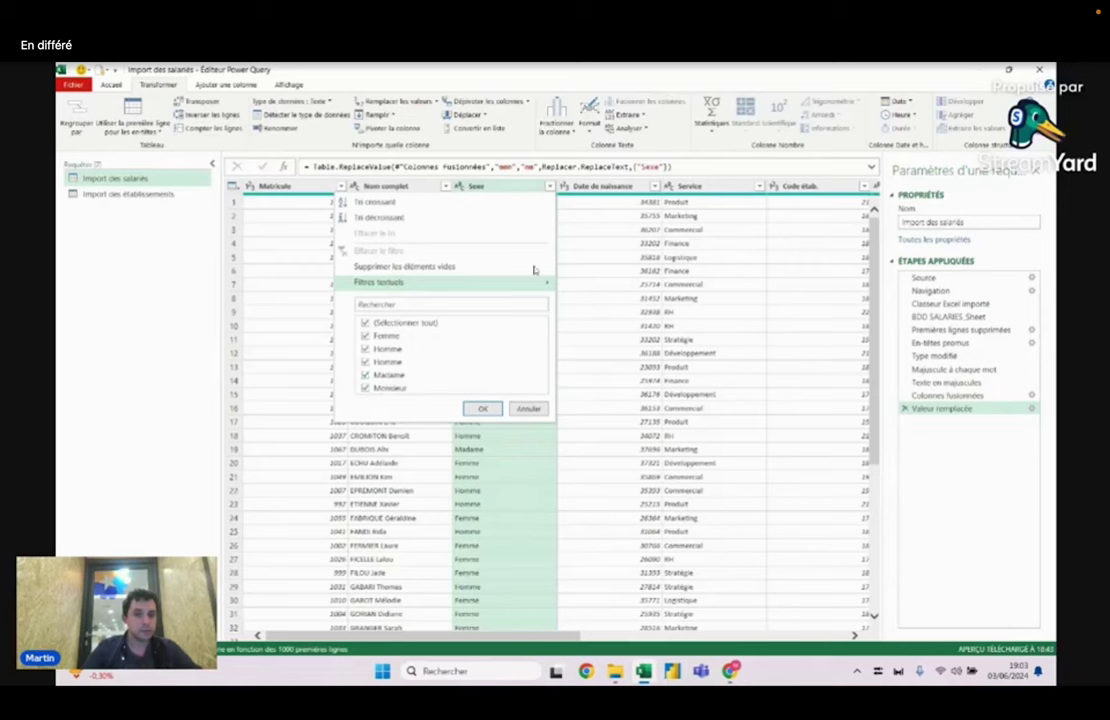
pyautogui.click(582, 216)
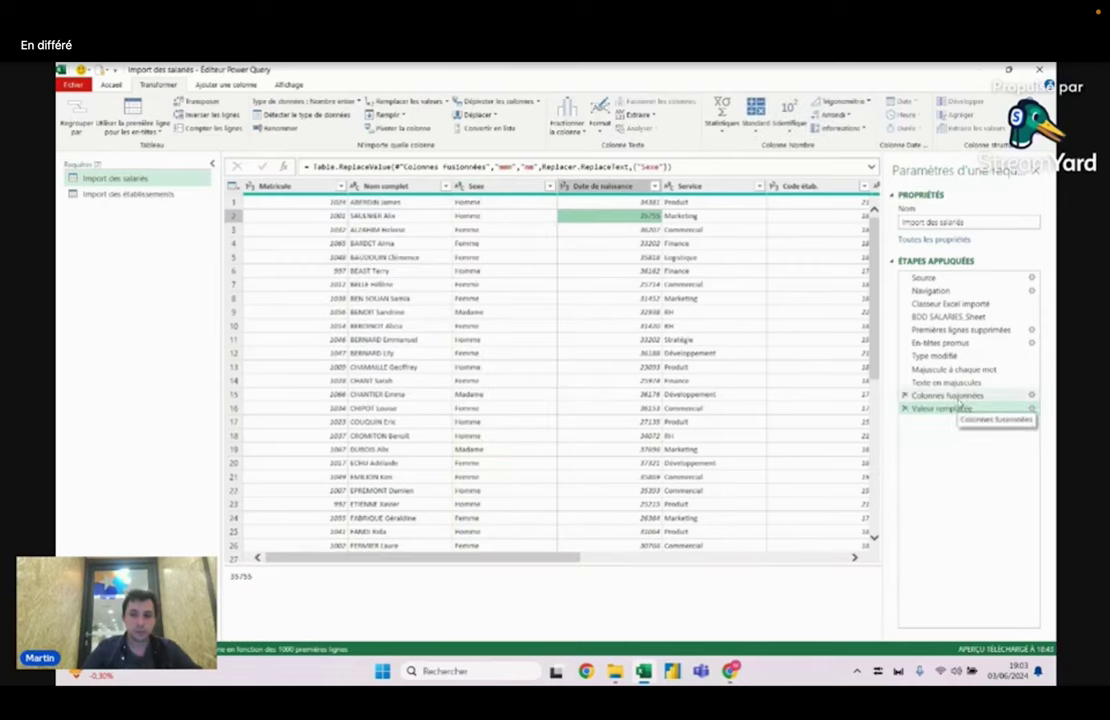
pyautogui.click(925, 396)
pyautogui.click(549, 187)
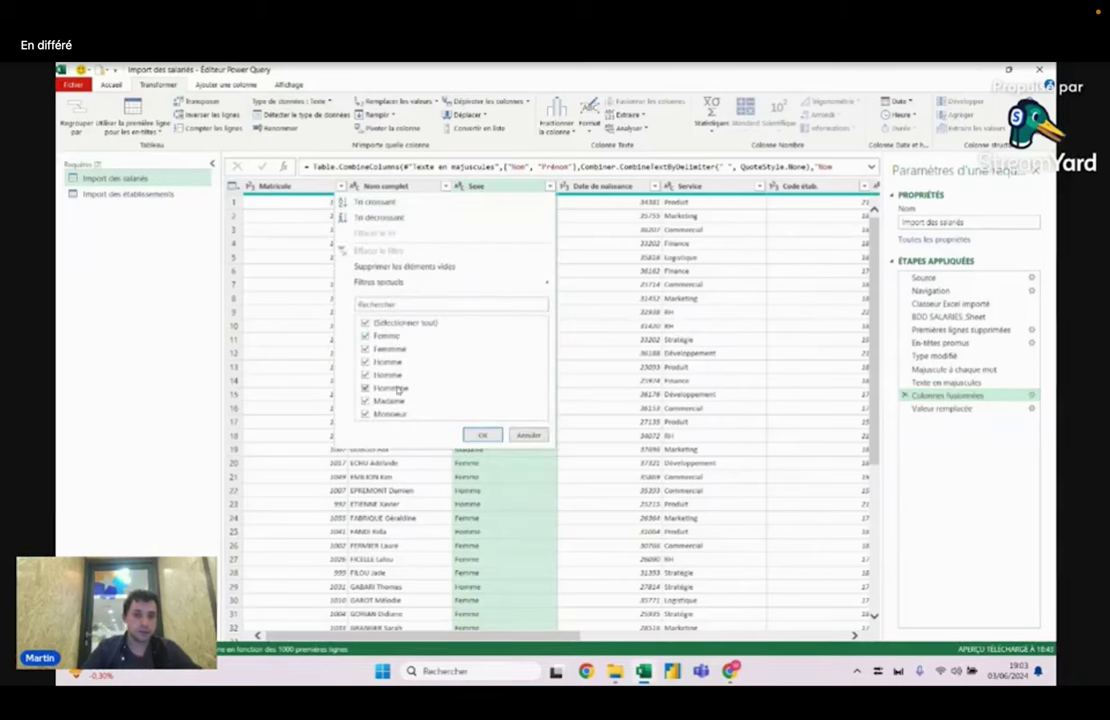
pyautogui.click(727, 466)
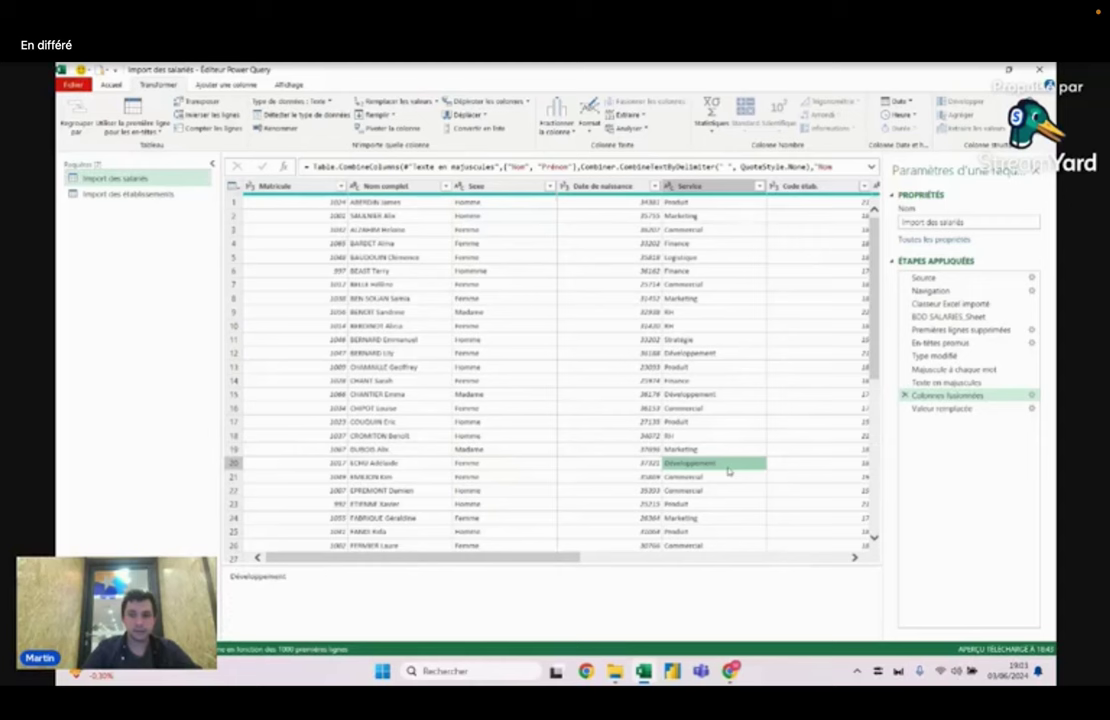
pyautogui.click(945, 408)
pyautogui.click(549, 187)
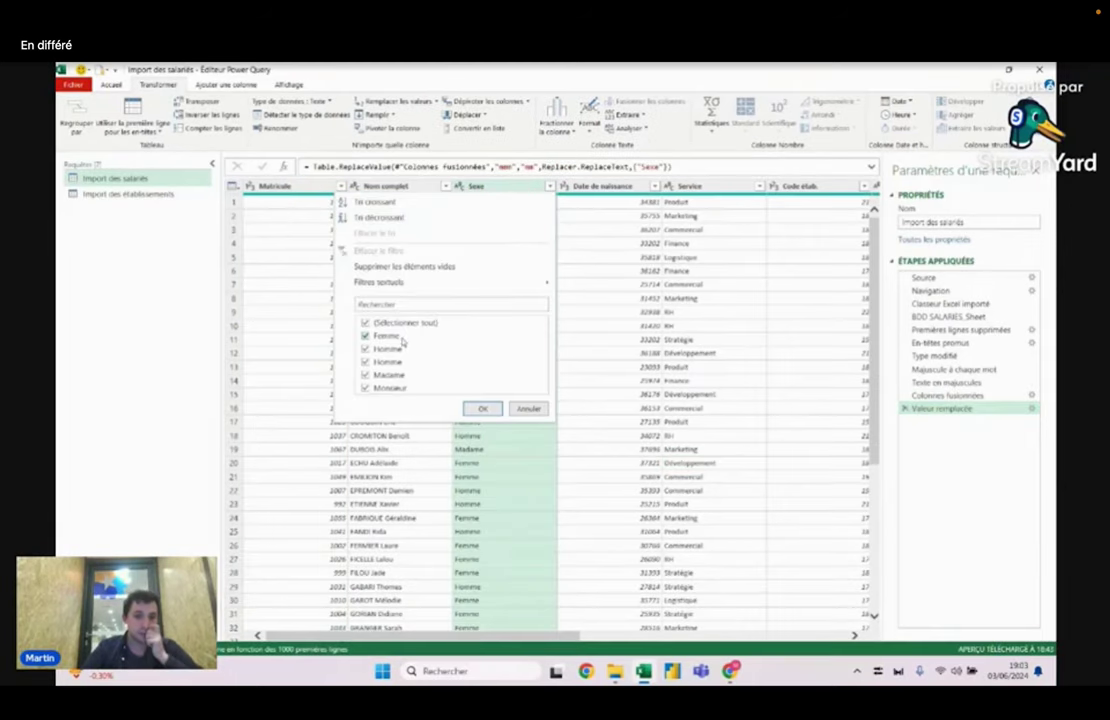
pyautogui.click(544, 410)
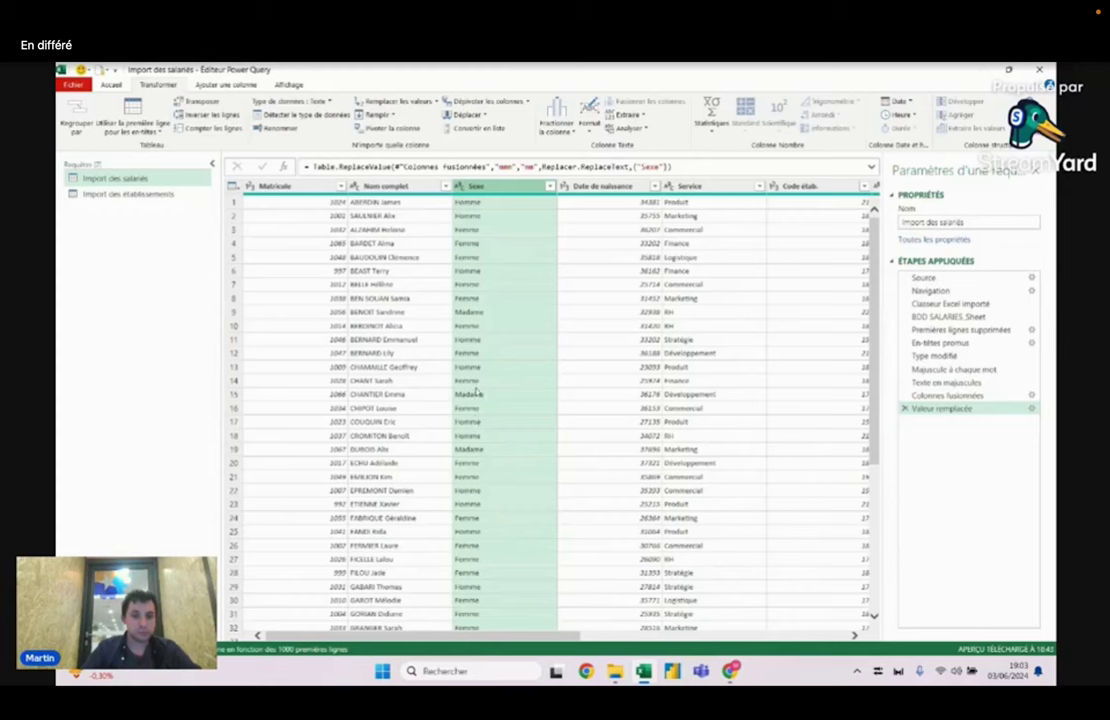
pyautogui.click(548, 186)
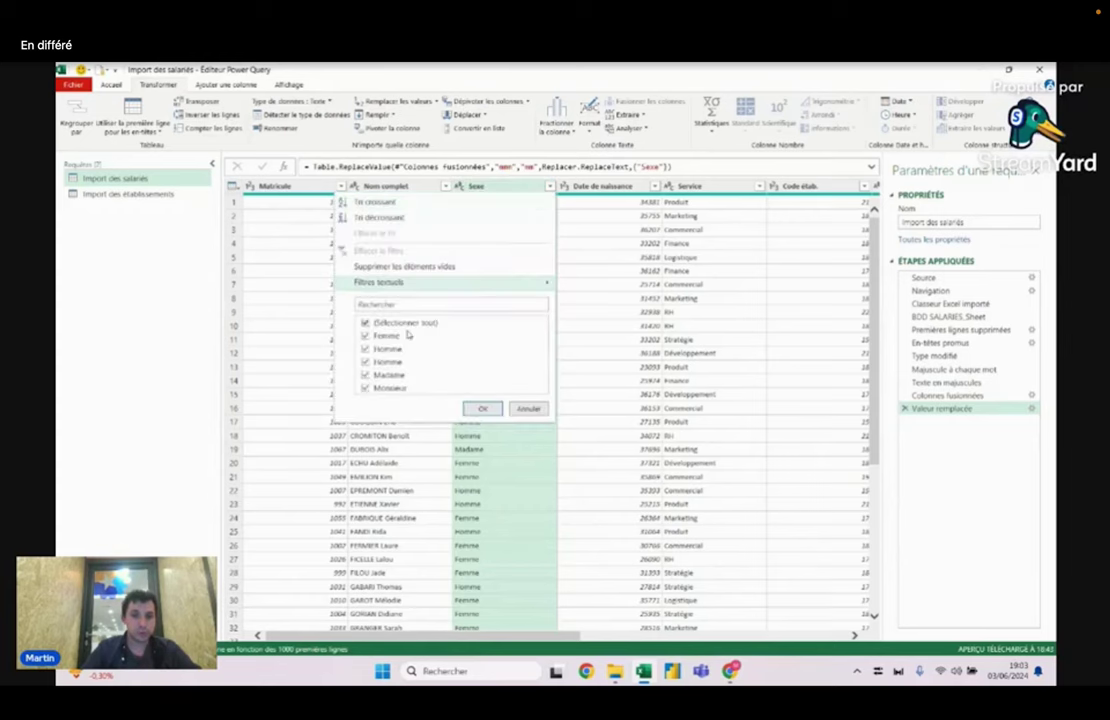
# Add two Sexe value replacements: Madame → Femme and Monsieur → Homme
pyautogui.click(398, 101)
pyautogui.write('Femme')
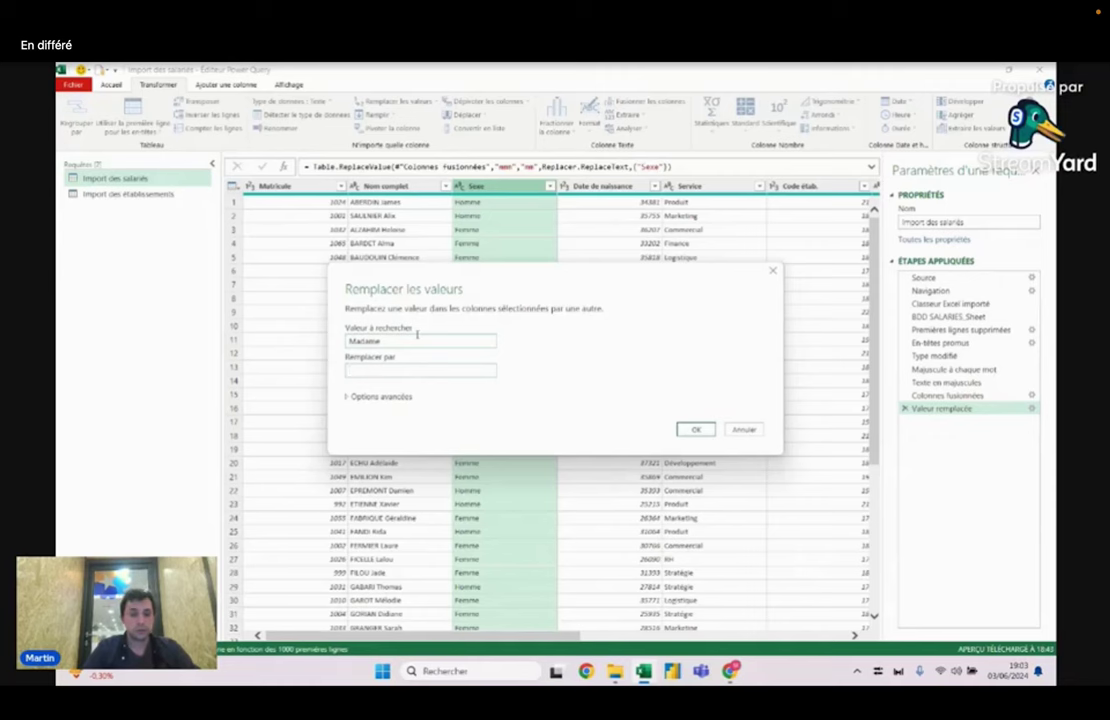
pyautogui.click(696, 429)
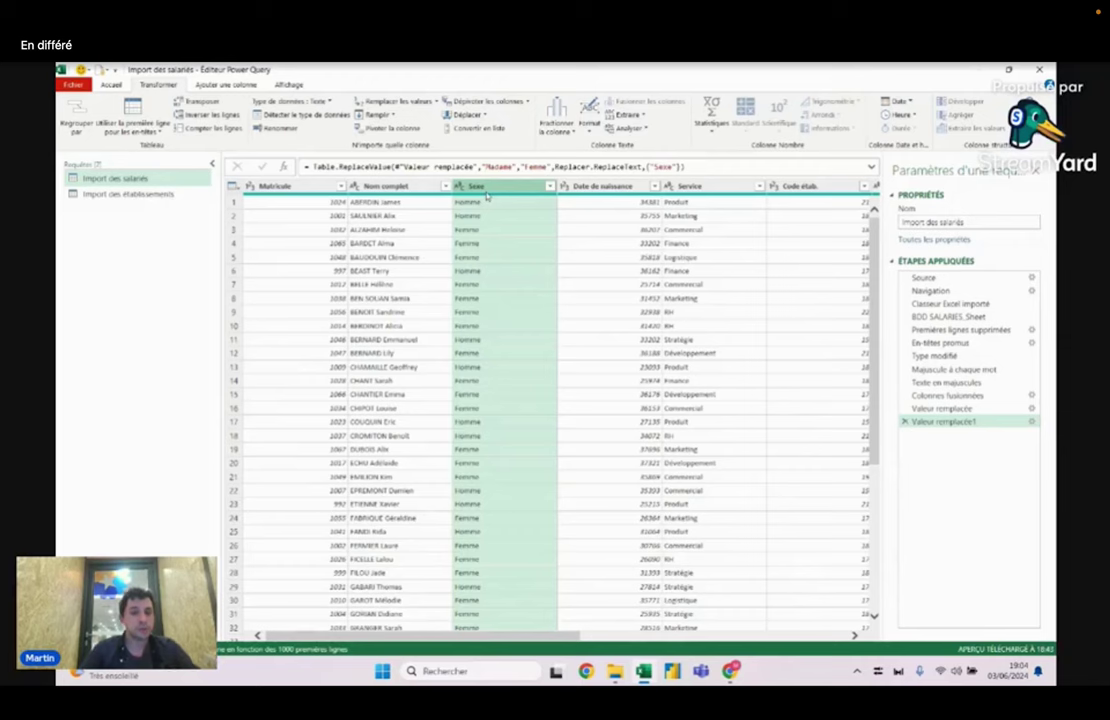
pyautogui.click(549, 186)
pyautogui.click(407, 113)
pyautogui.click(398, 102)
pyautogui.write('Monsieur')
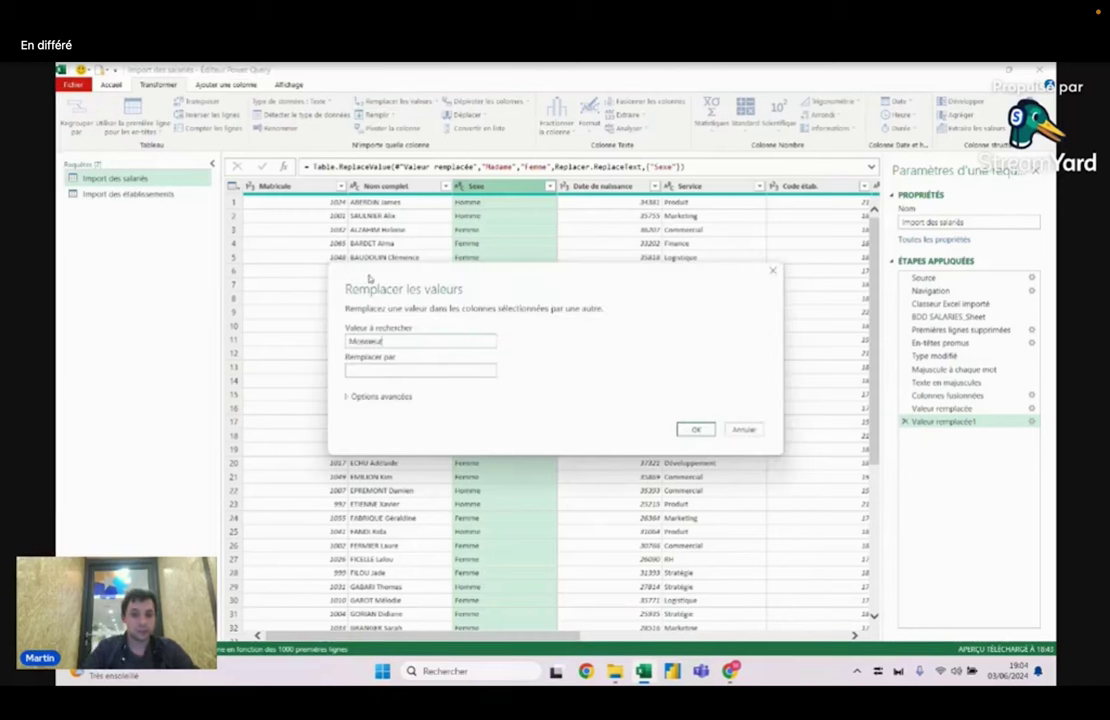
pyautogui.write('Homme')
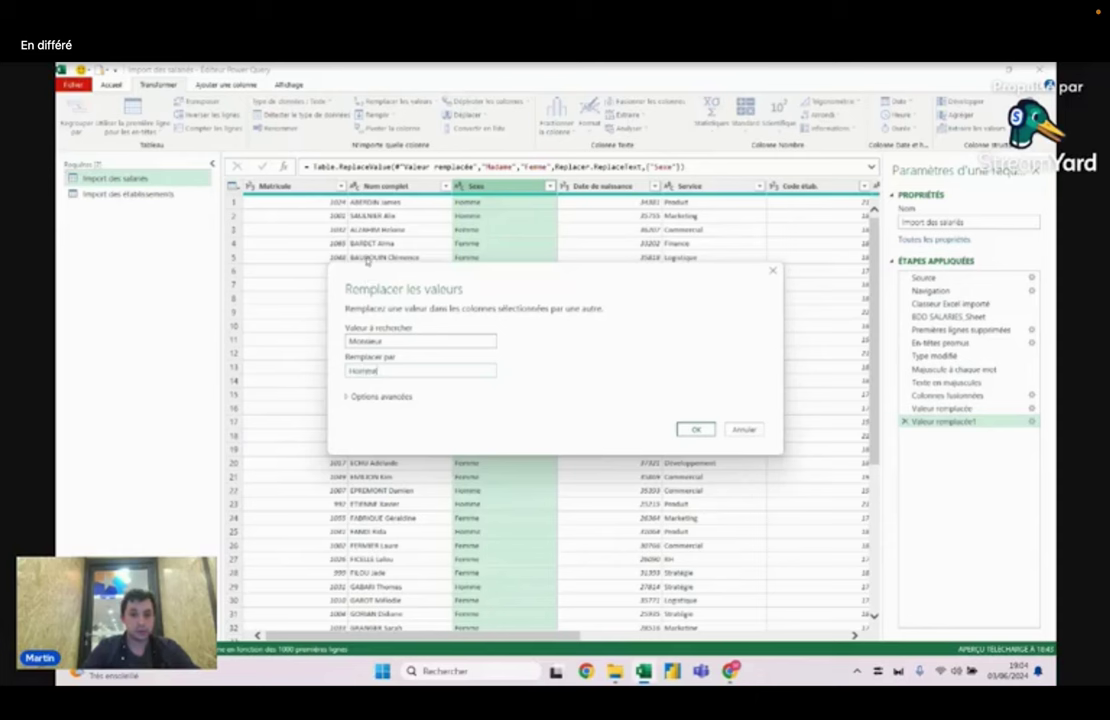
pyautogui.click(697, 429)
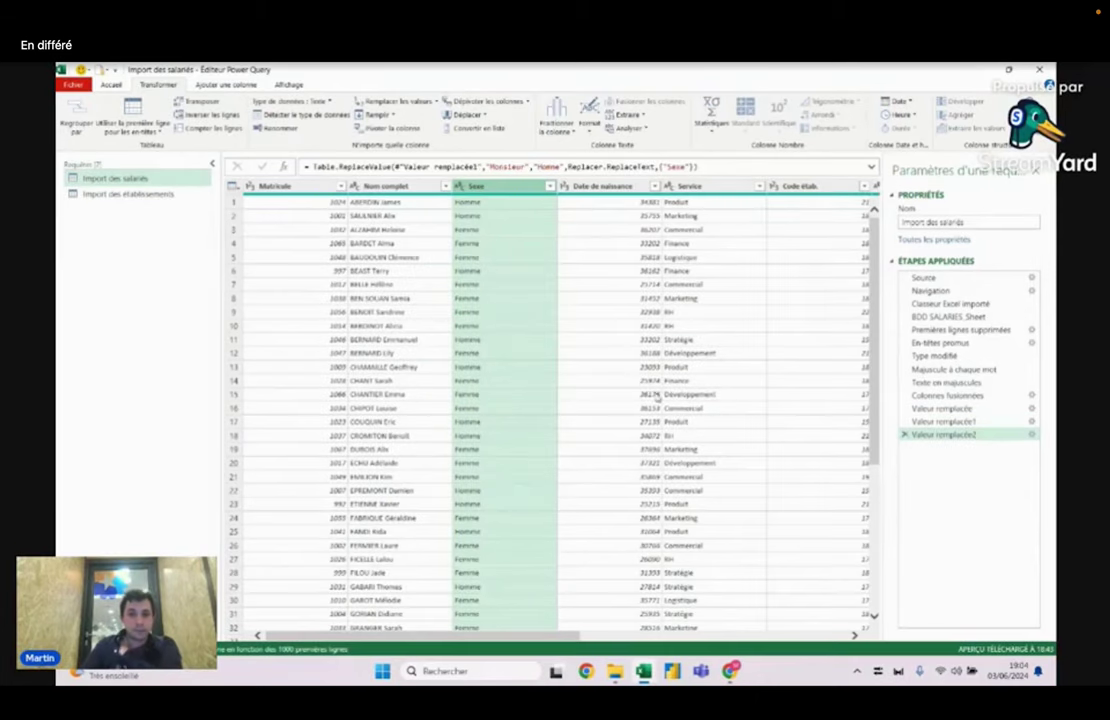
# Confirm the Sexe filter value list, adding a Lignes filtrées step
pyautogui.click(549, 186)
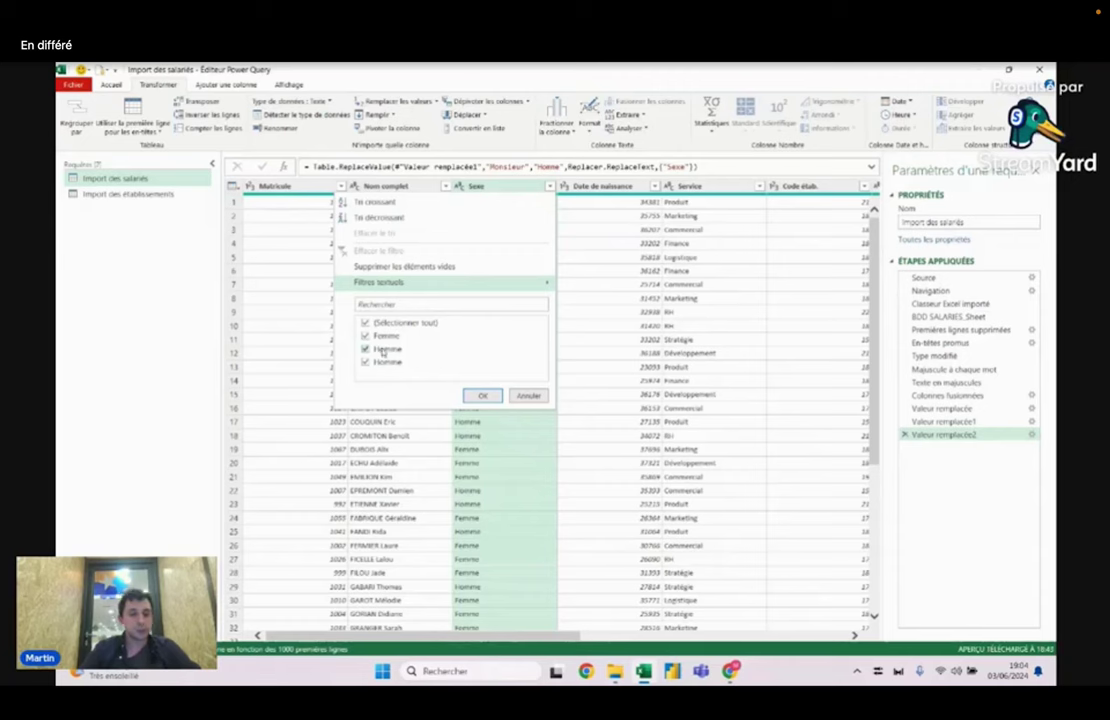
pyautogui.click(482, 395)
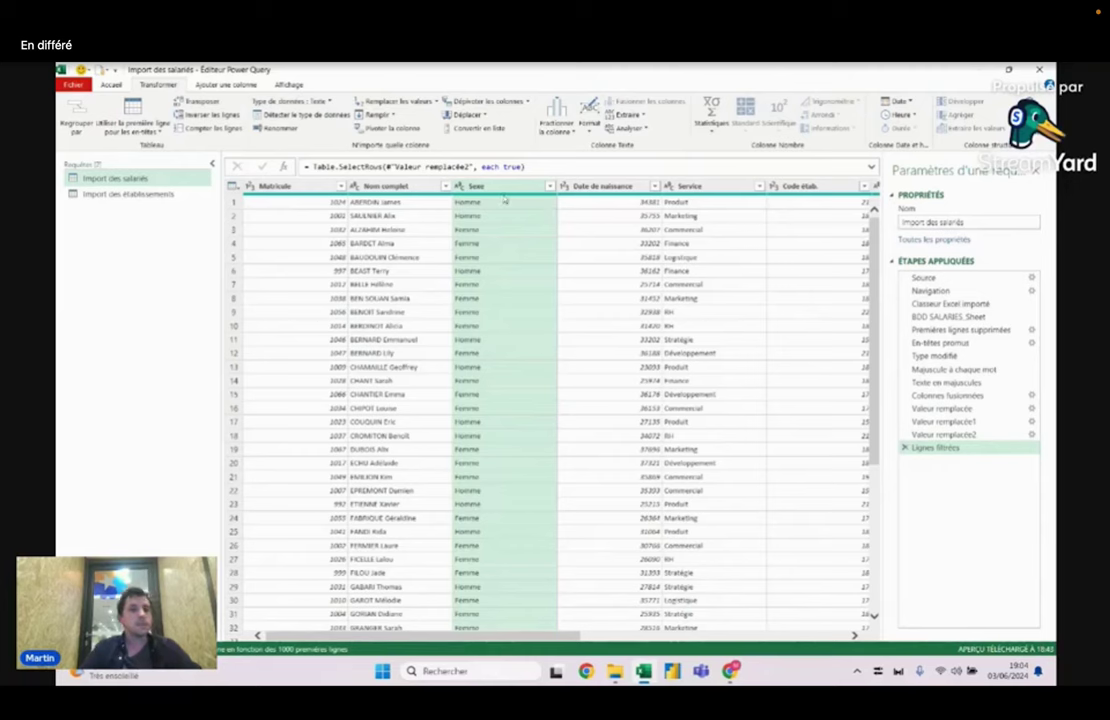
pyautogui.moveTo(504, 199)
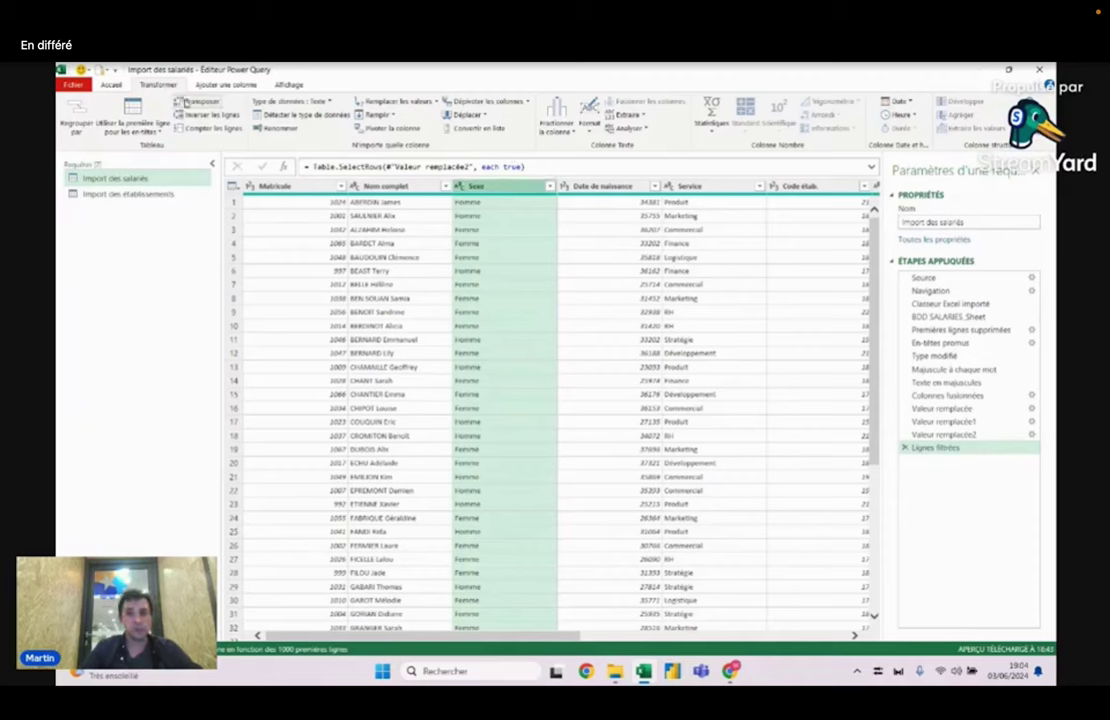
# Trim spaces from Sexe and verify only Femme and Homme remain
pyautogui.click(589, 128)
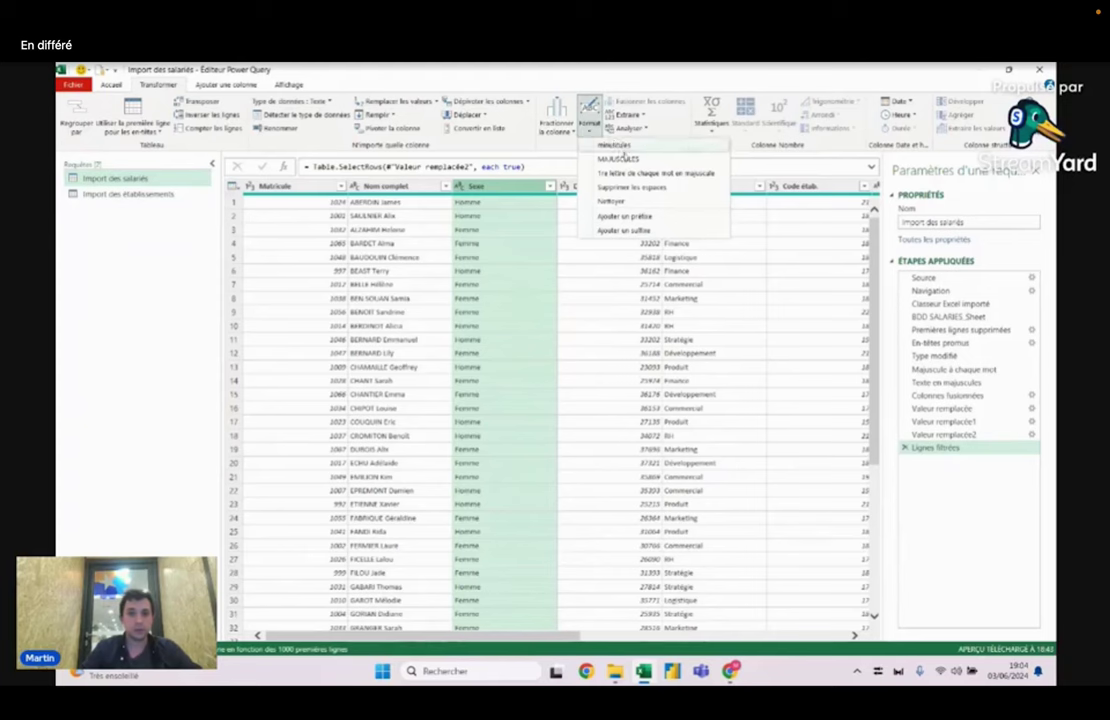
pyautogui.click(640, 190)
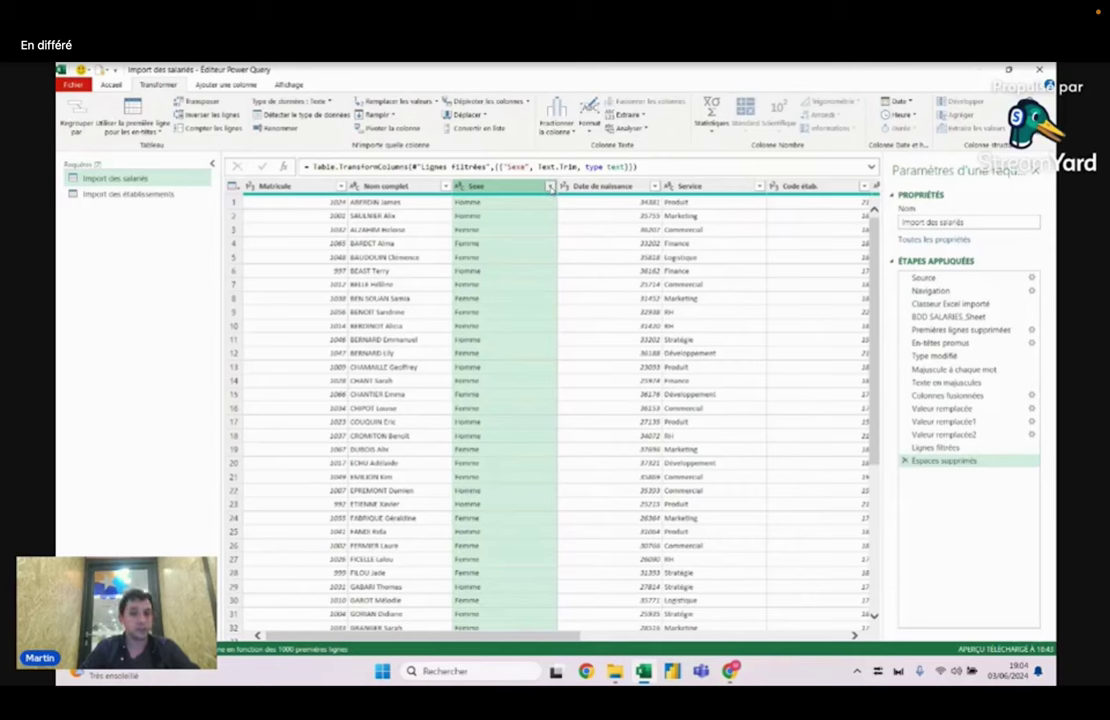
pyautogui.click(549, 187)
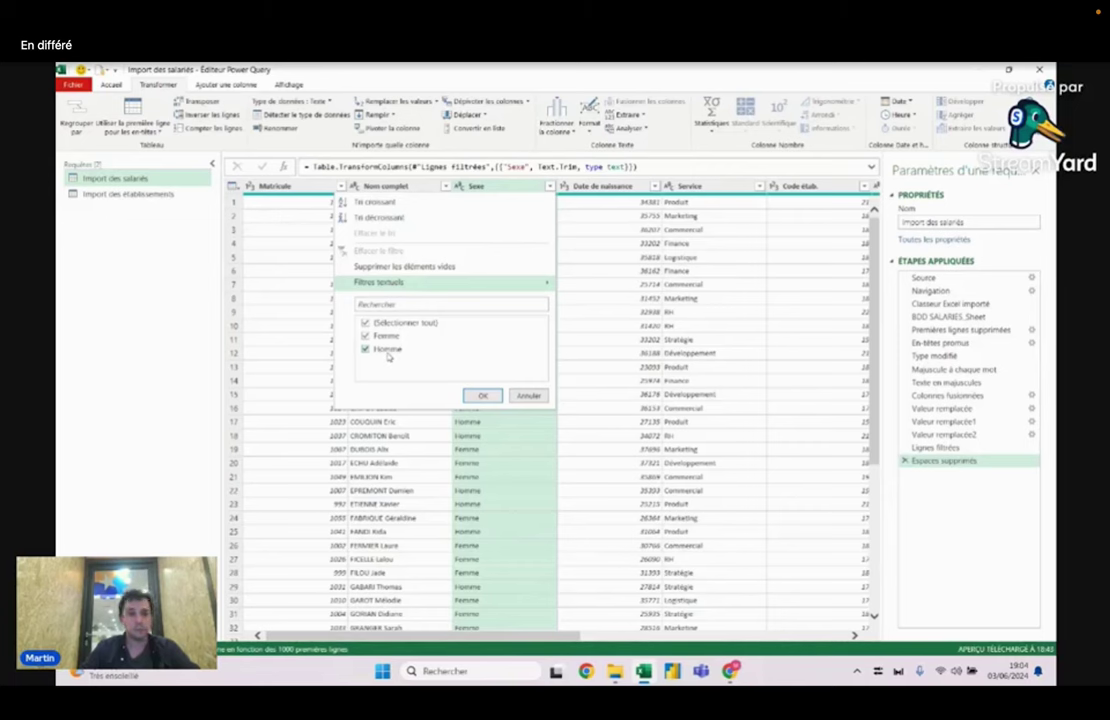
pyautogui.press('Escape')
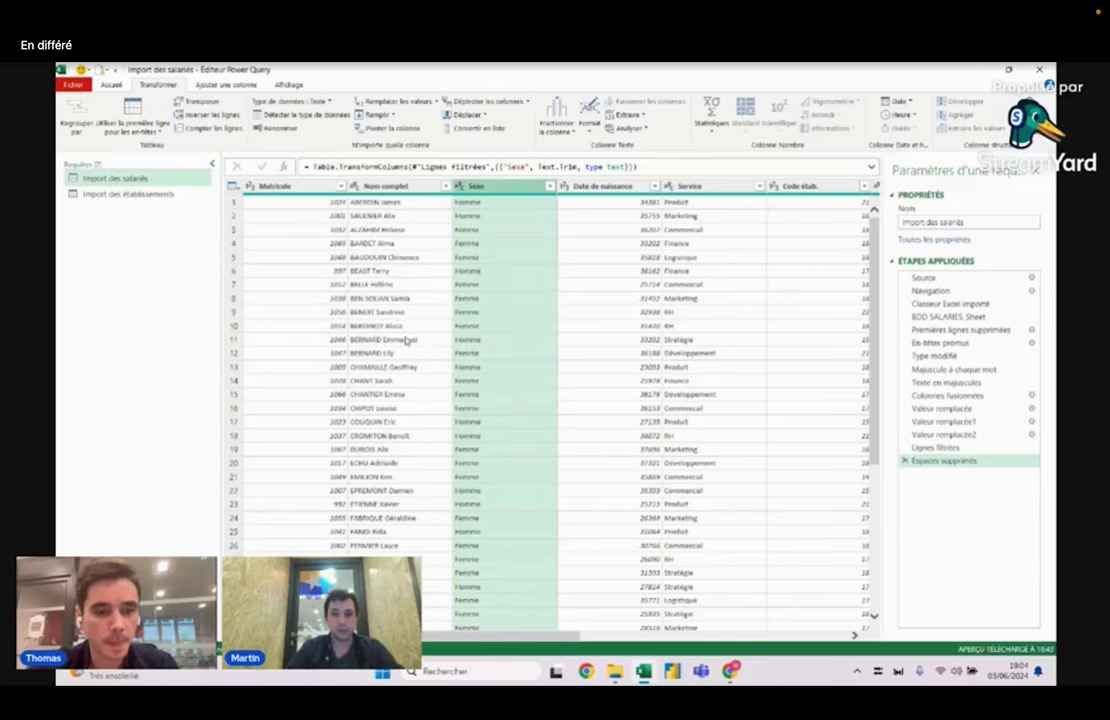
# Delete the unneeded Lignes filtrées step from the applied steps
pyautogui.click(958, 409)
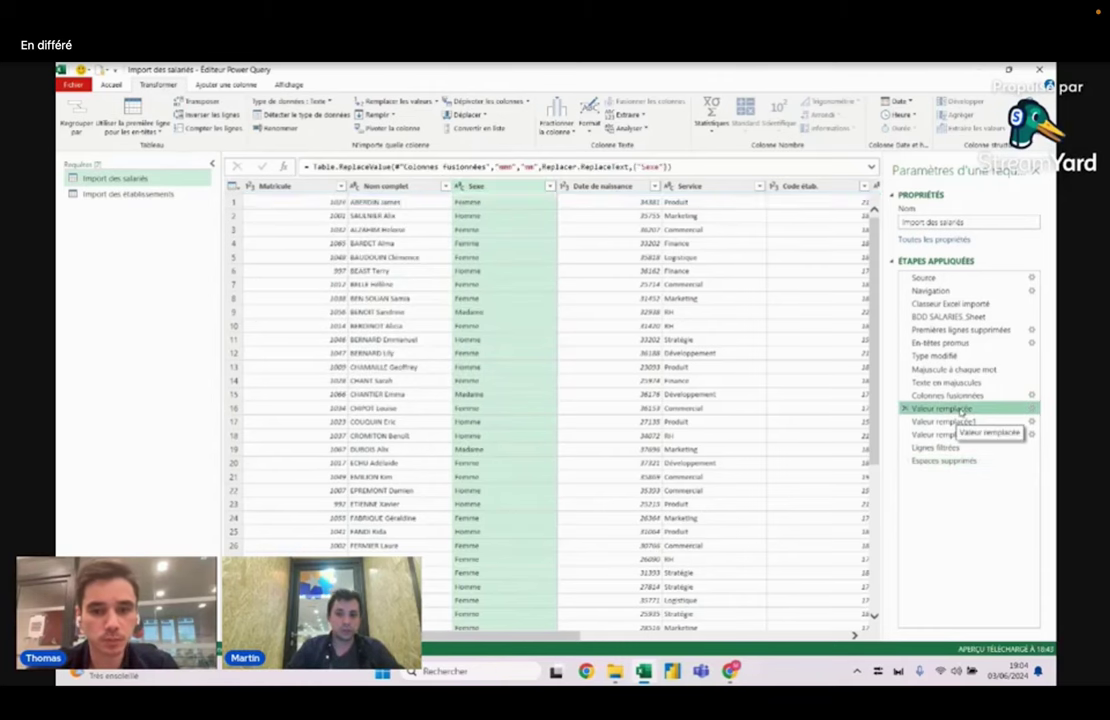
pyautogui.click(944, 422)
pyautogui.click(910, 448)
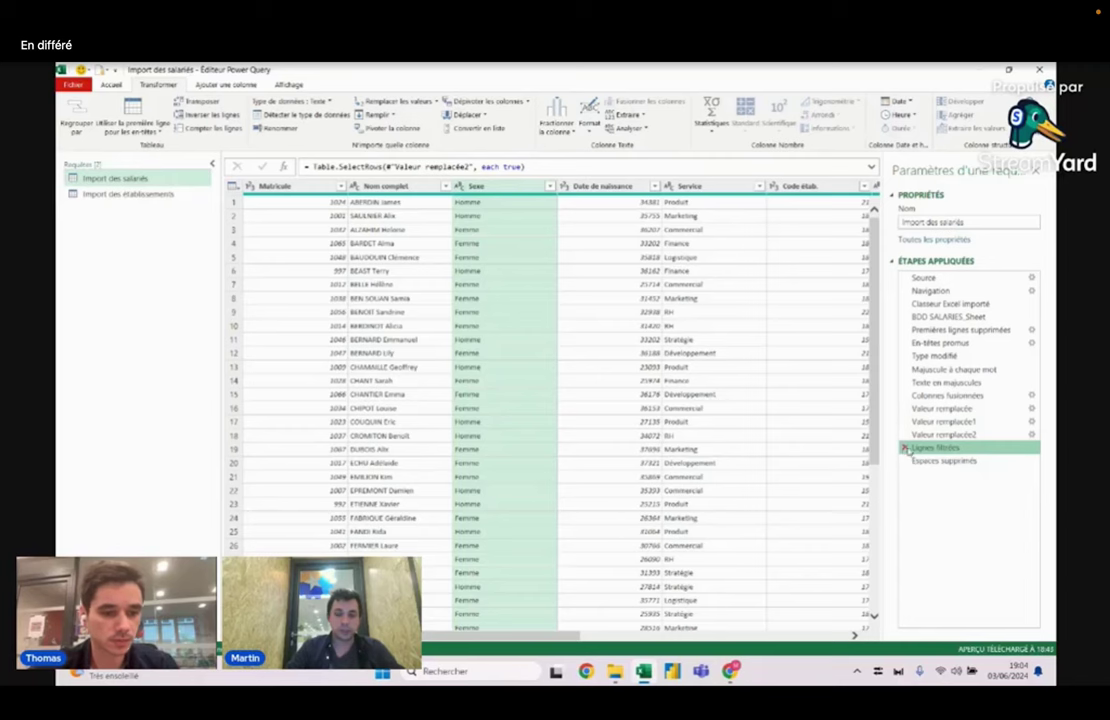
pyautogui.click(905, 448)
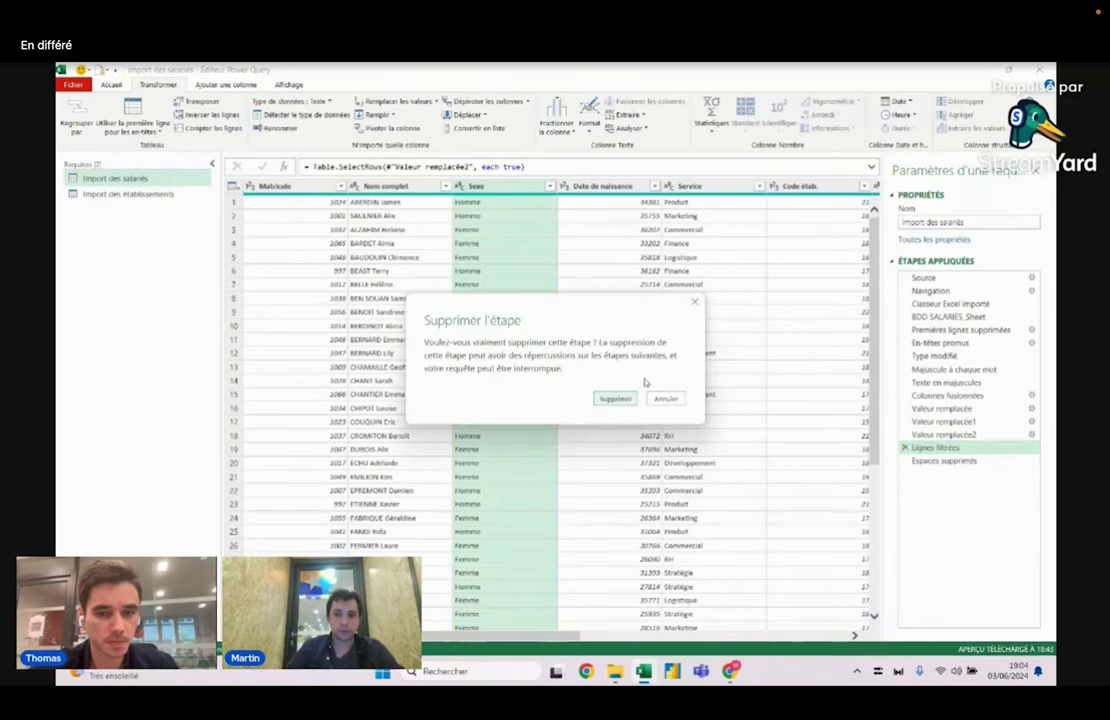
pyautogui.click(616, 399)
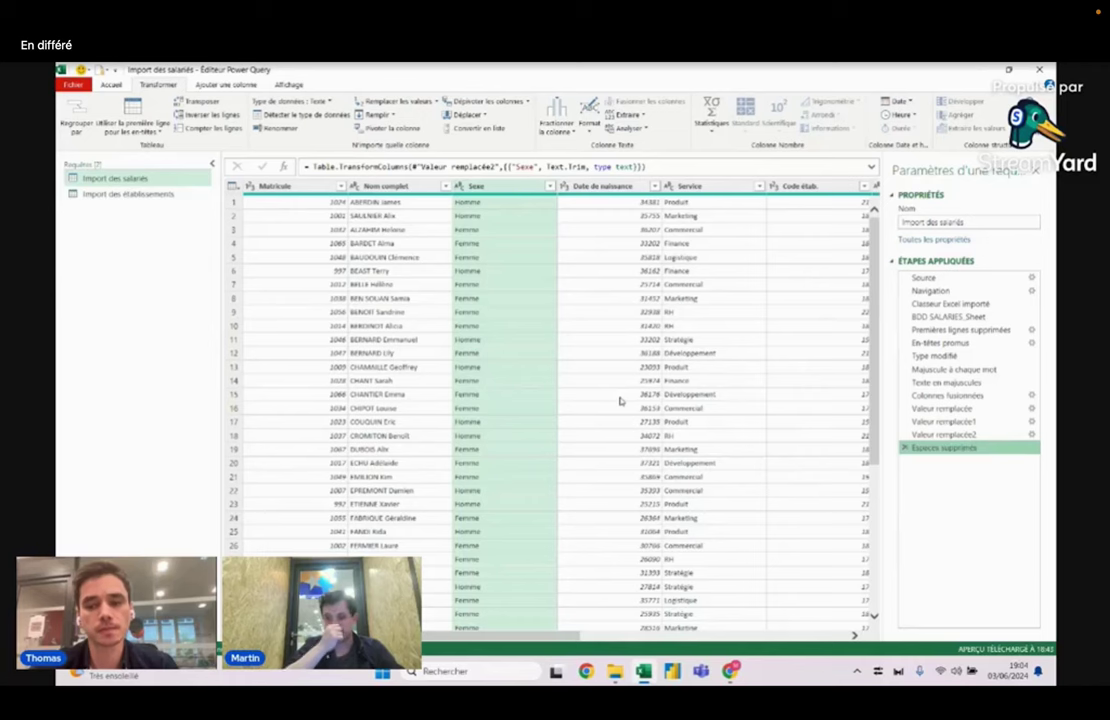
# Review the table at the Valeur remplacée, Valeur remplacée1 and Valeur remplacée2 steps
pyautogui.click(980, 410)
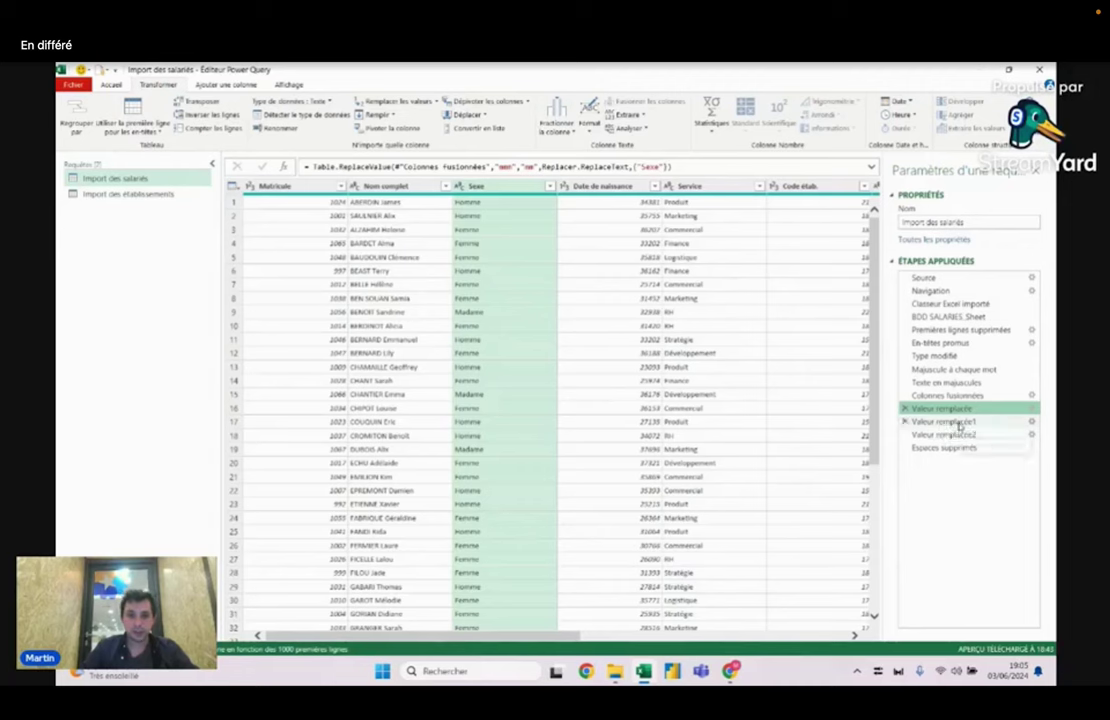
pyautogui.click(955, 422)
pyautogui.click(960, 436)
pyautogui.click(955, 409)
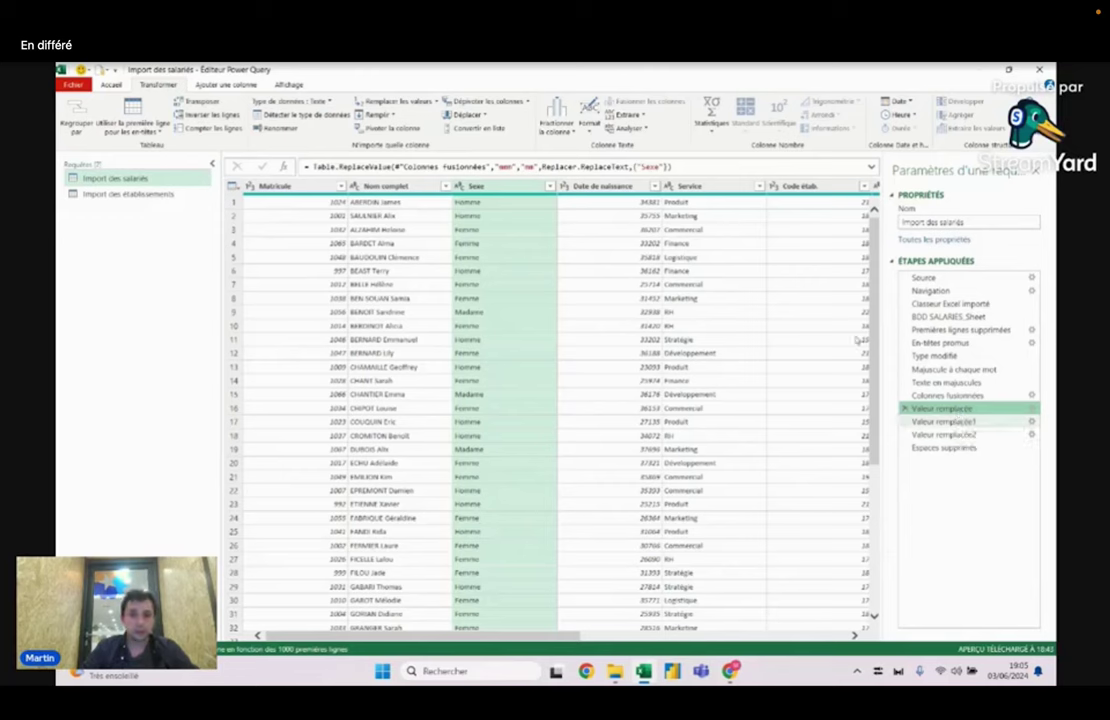
# Rename the Valeur remplacée step to 'Rempl mmm > mm'
pyautogui.rightClick(955, 411)
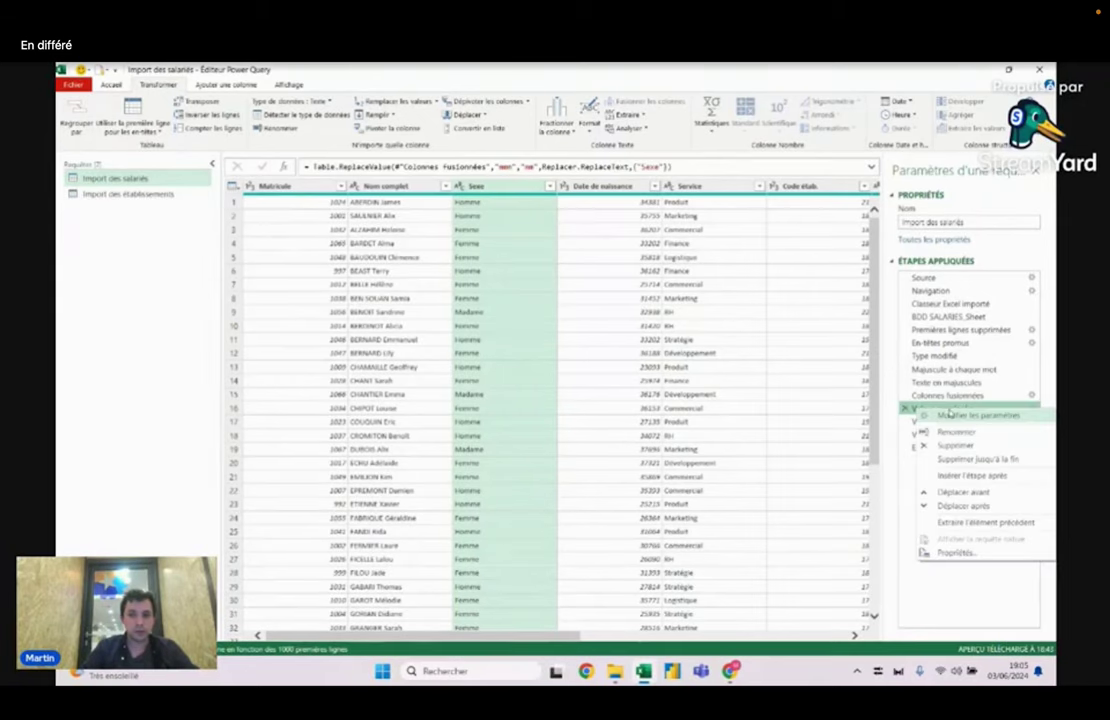
pyautogui.click(960, 431)
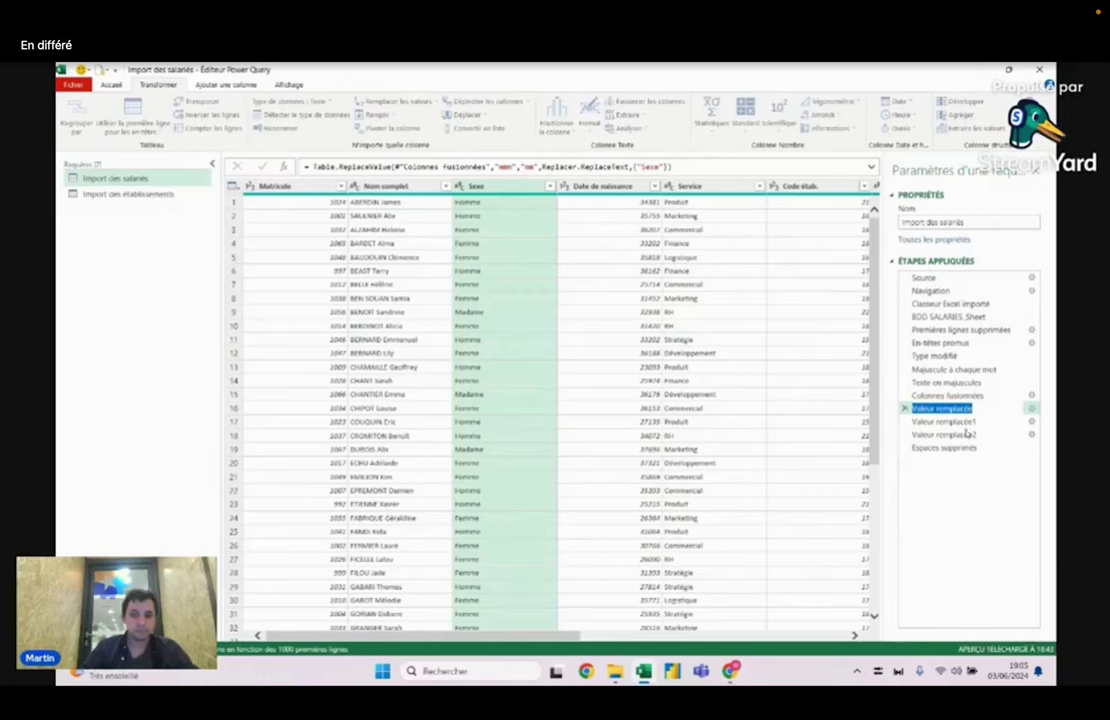
pyautogui.write('Rempl mm')
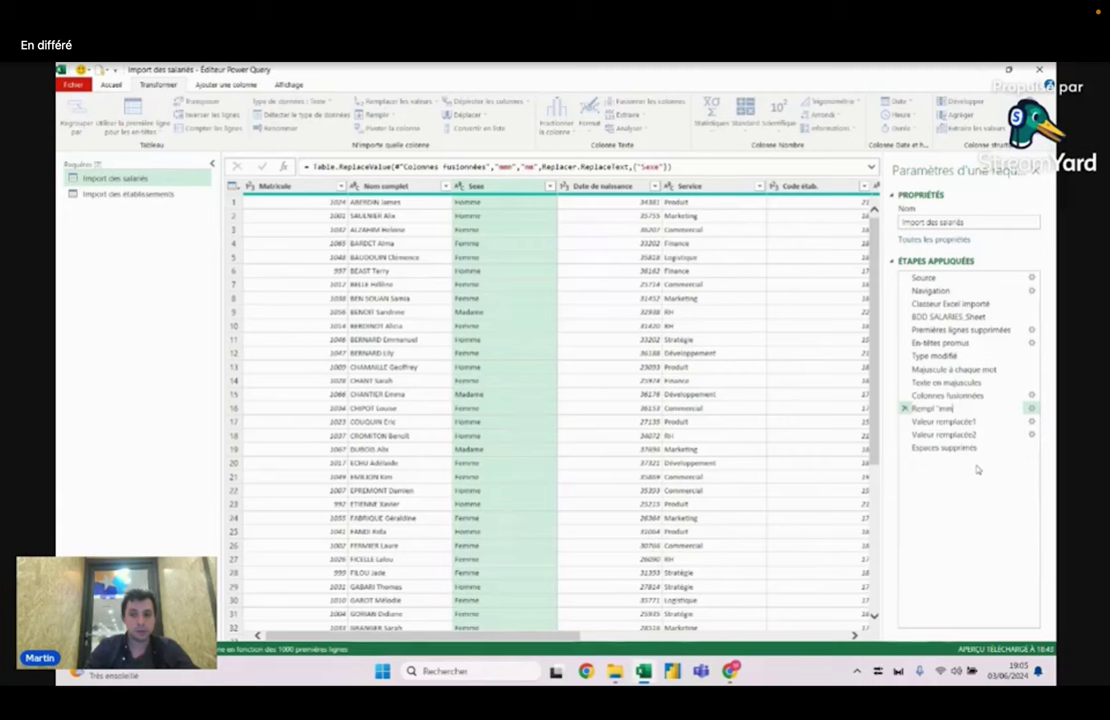
pyautogui.write('r')
pyautogui.write('m')
pyautogui.press('Return')
# Rename the Valeur remplacée1 step to 'Rempl Madame > Femme'
pyautogui.rightClick(925, 421)
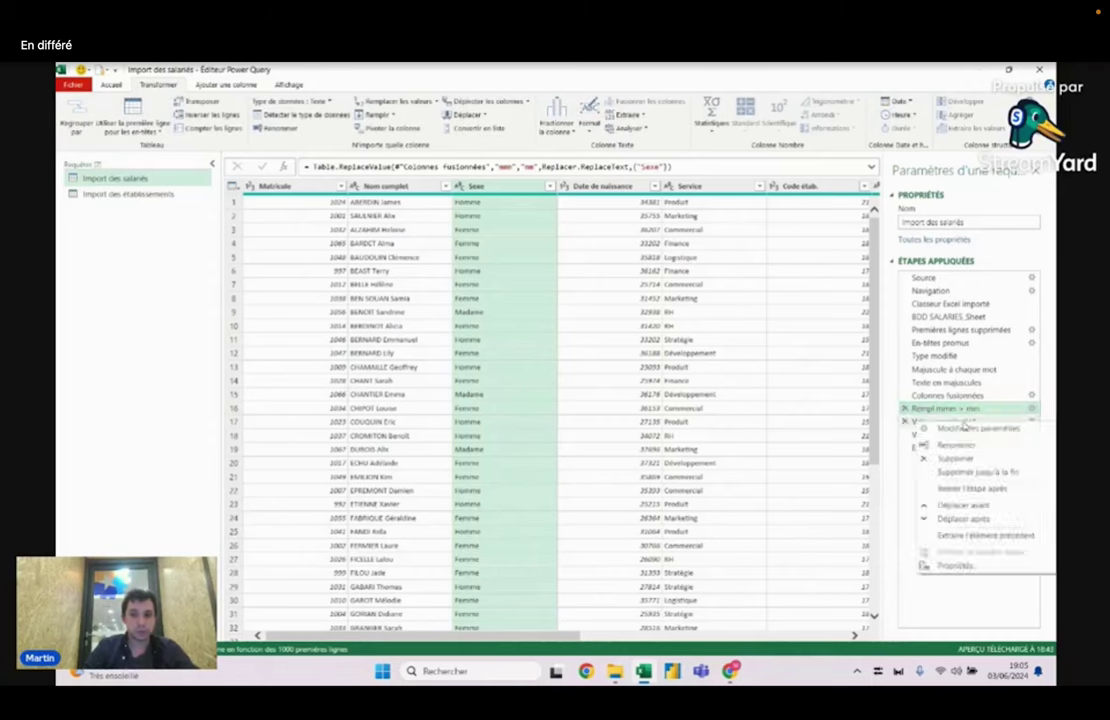
pyautogui.click(972, 442)
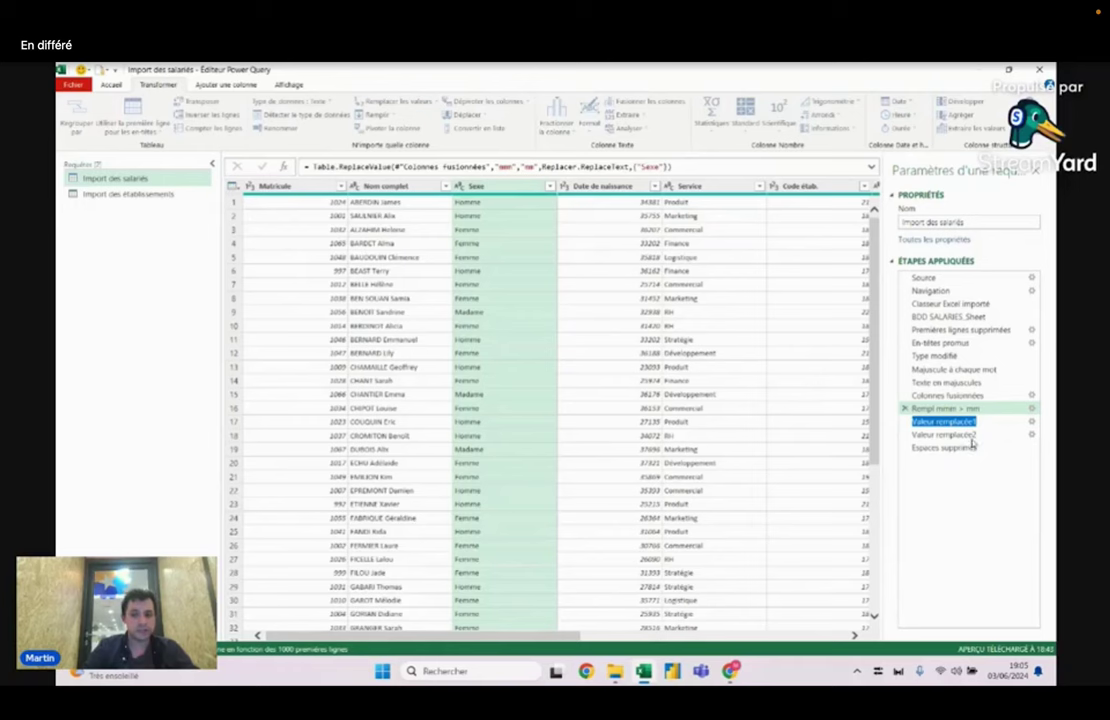
pyautogui.write('Rempl')
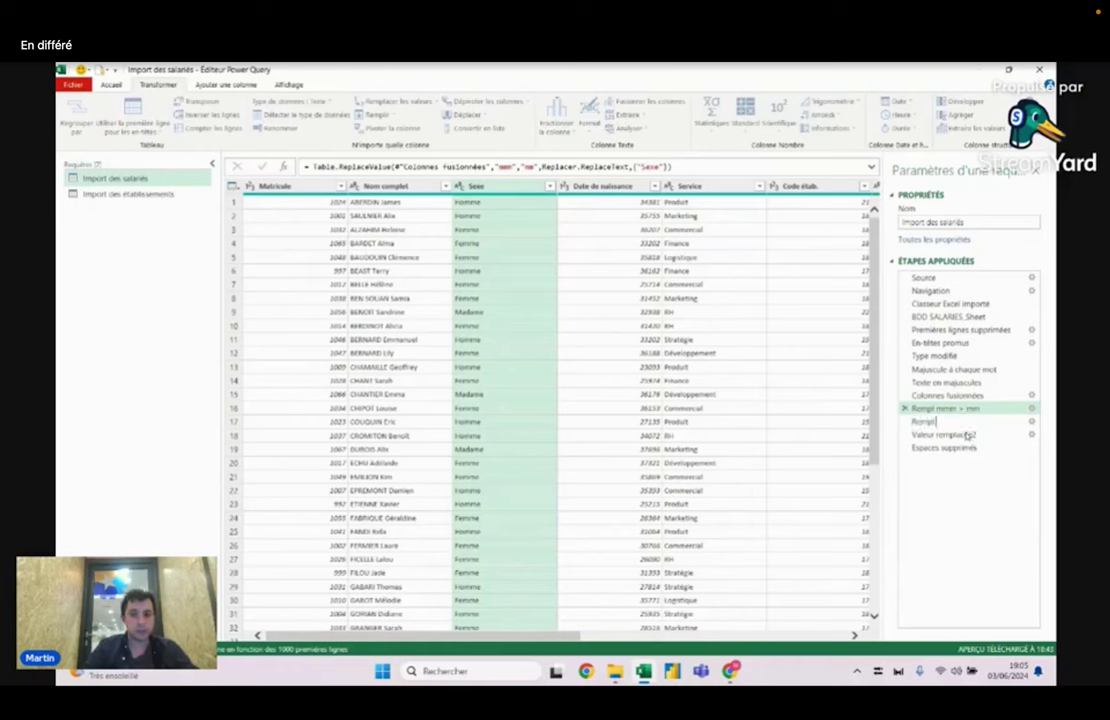
pyautogui.write(' Madame > F')
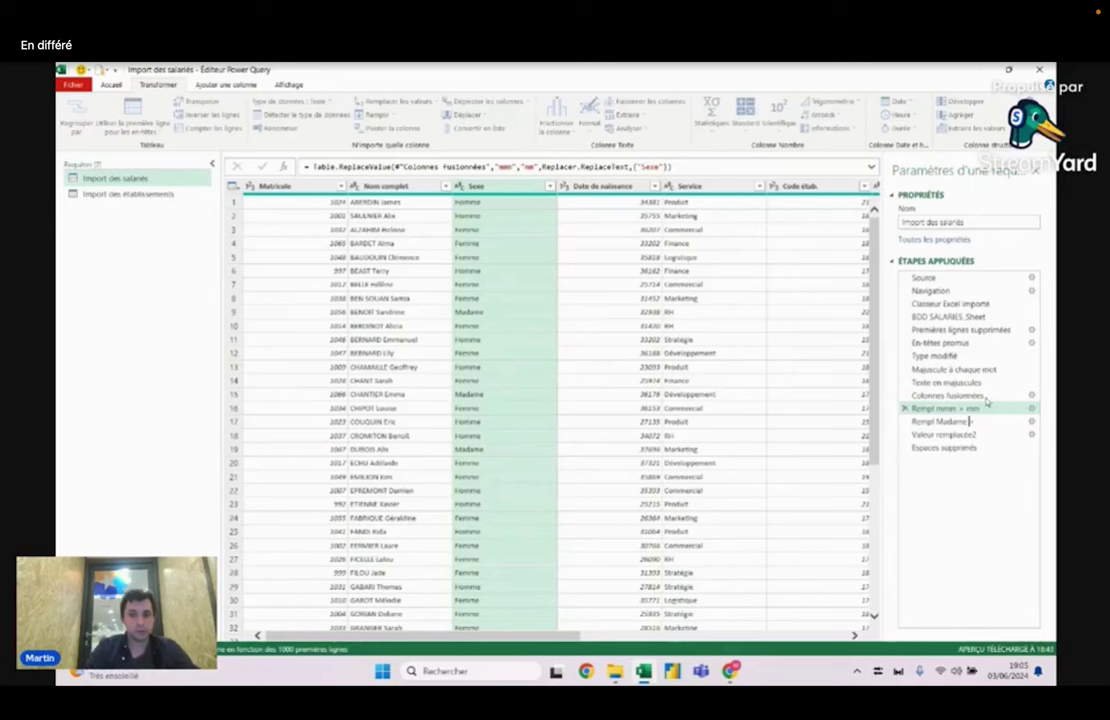
pyautogui.write('emme')
pyautogui.press('Return')
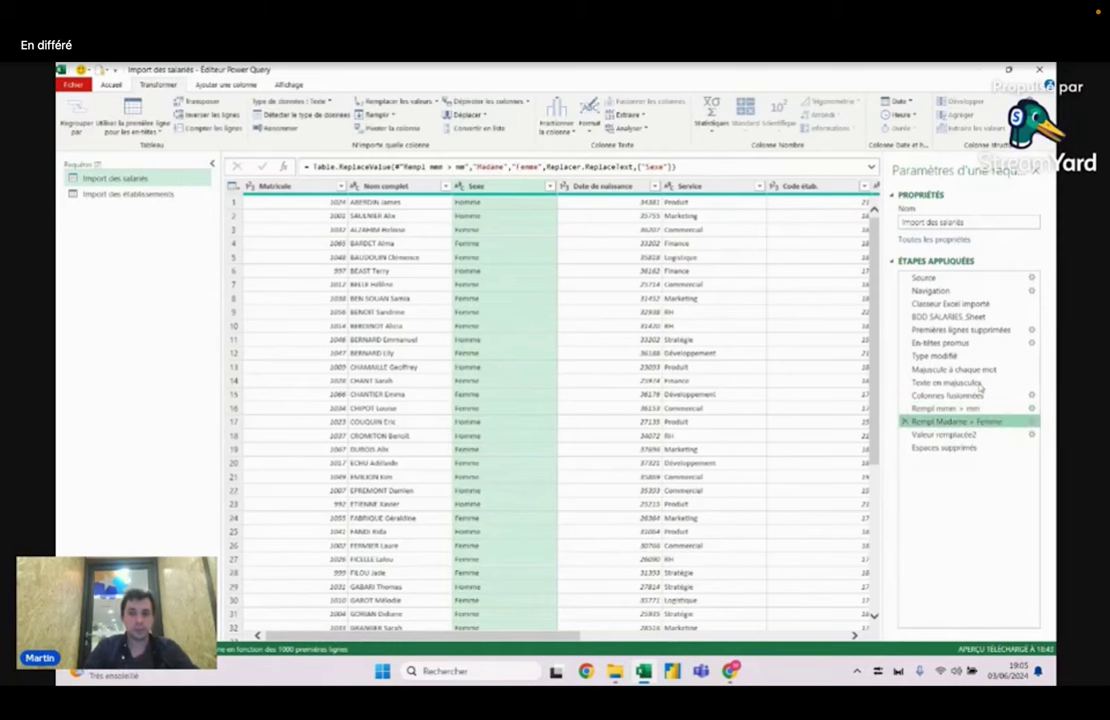
# Rename Valeur remplacée2 to 'Rempl Monsieur > Homme', then preview the Rempl mmm > mm step
pyautogui.rightClick(963, 437)
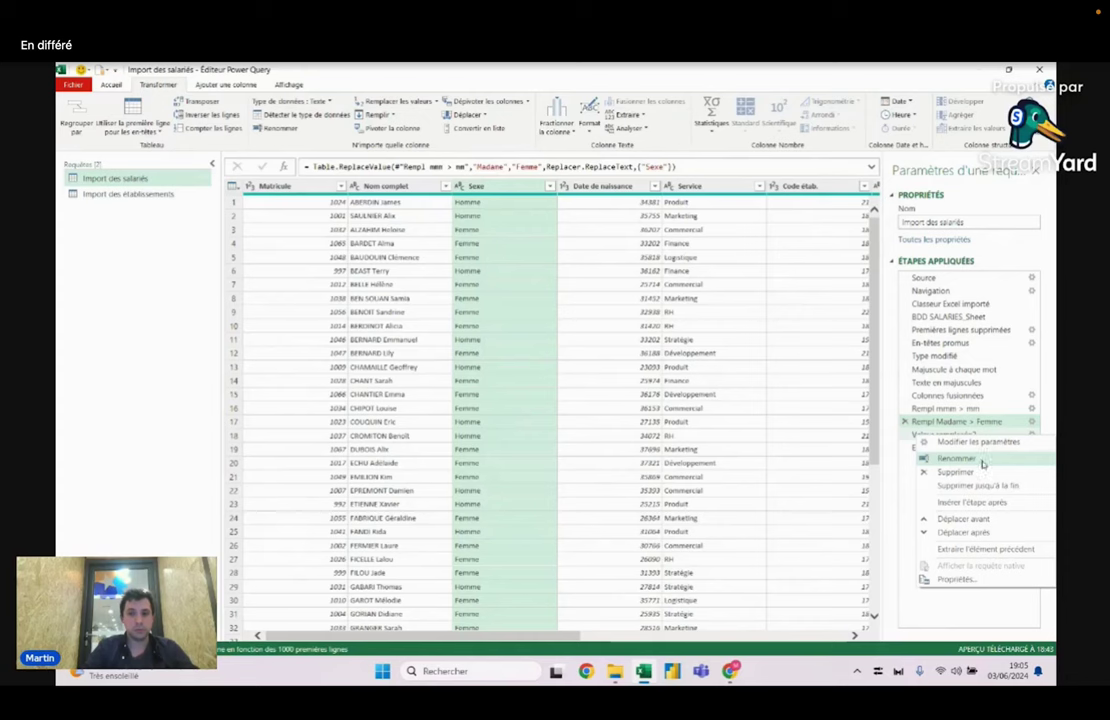
pyautogui.press('Escape')
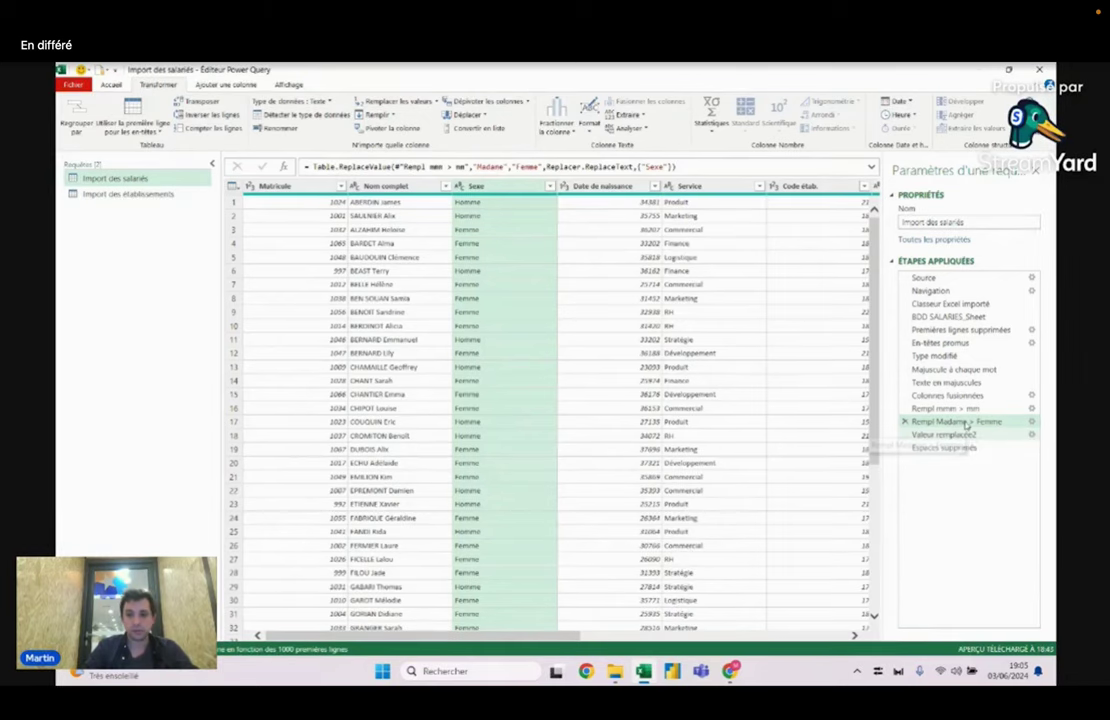
pyautogui.click(966, 447)
pyautogui.click(966, 436)
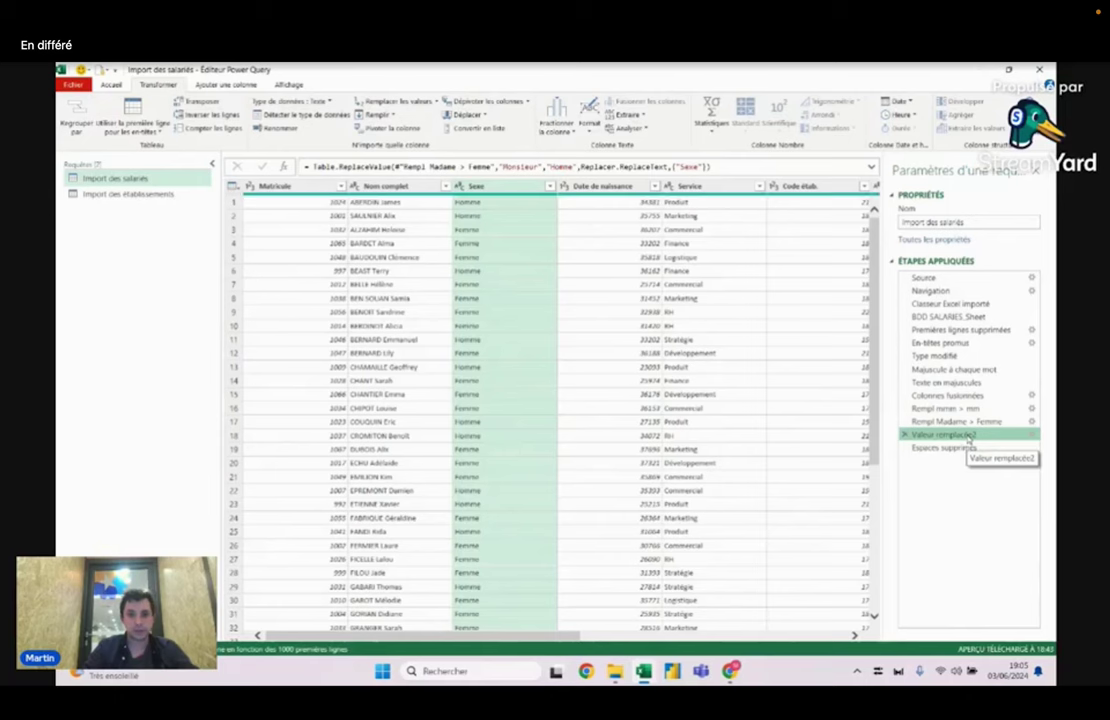
pyautogui.rightClick(966, 436)
pyautogui.click(979, 460)
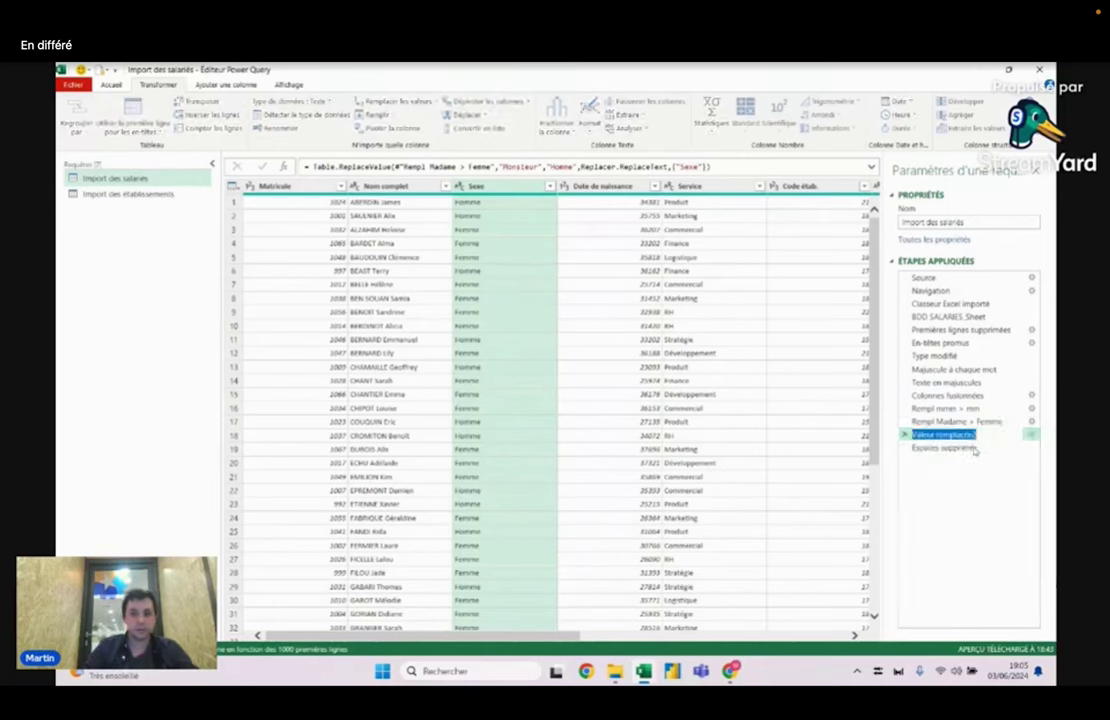
pyautogui.write('Rempl M')
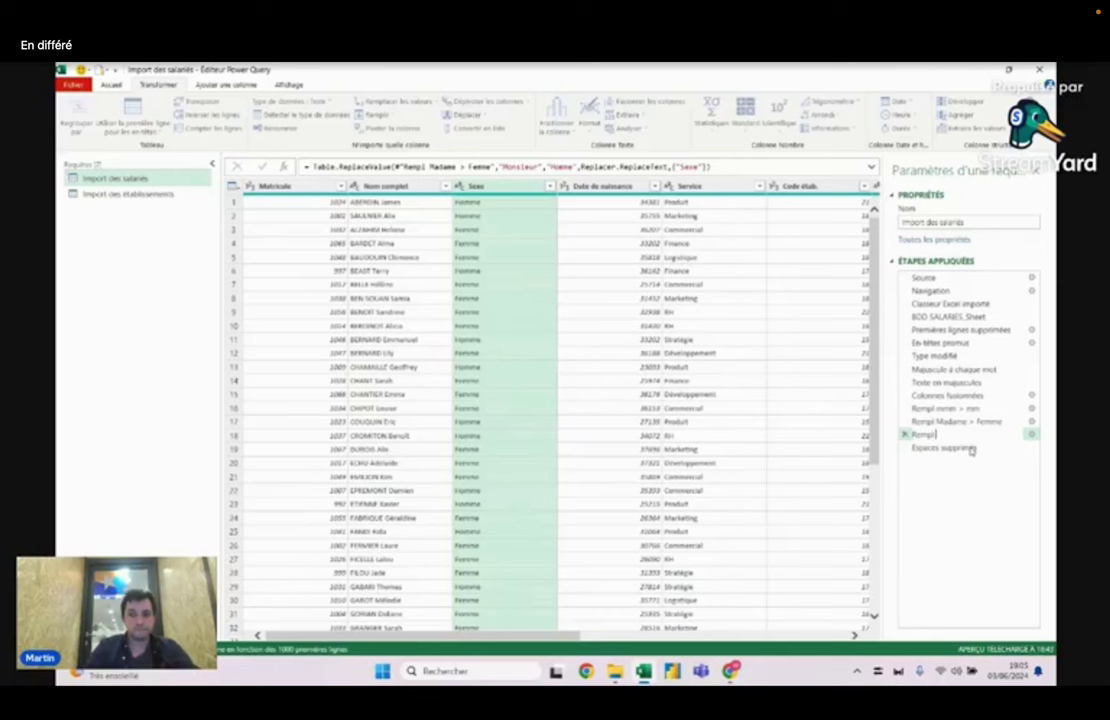
pyautogui.write('onsieur')
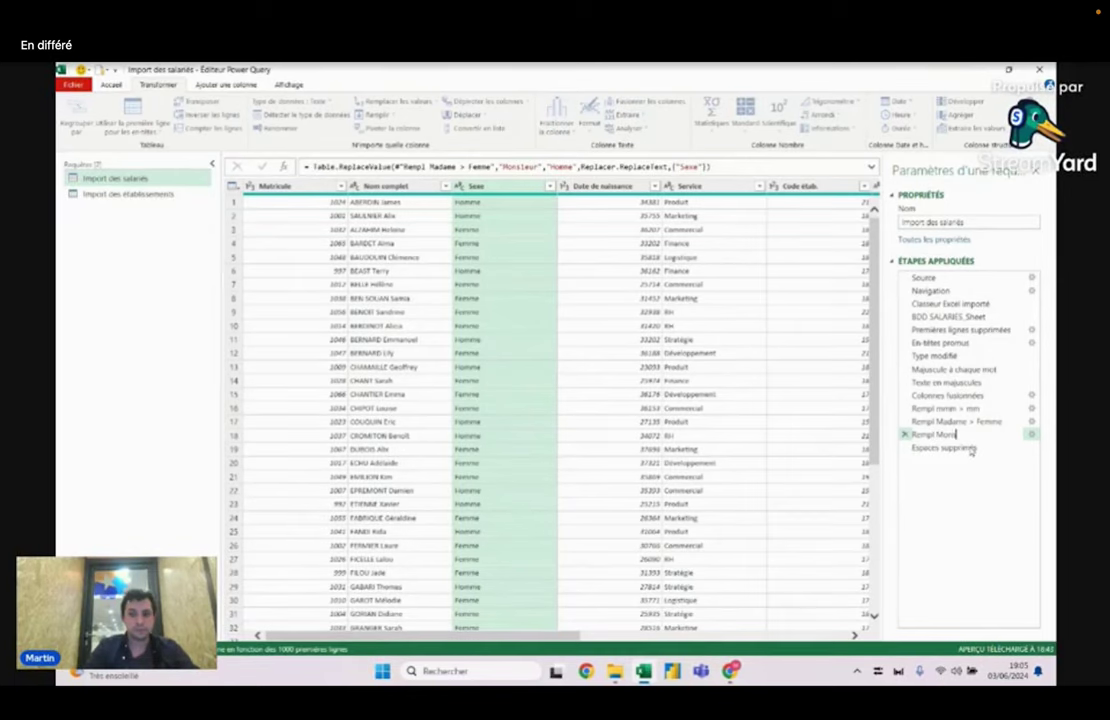
pyautogui.write(' > Homme')
pyautogui.press('Return')
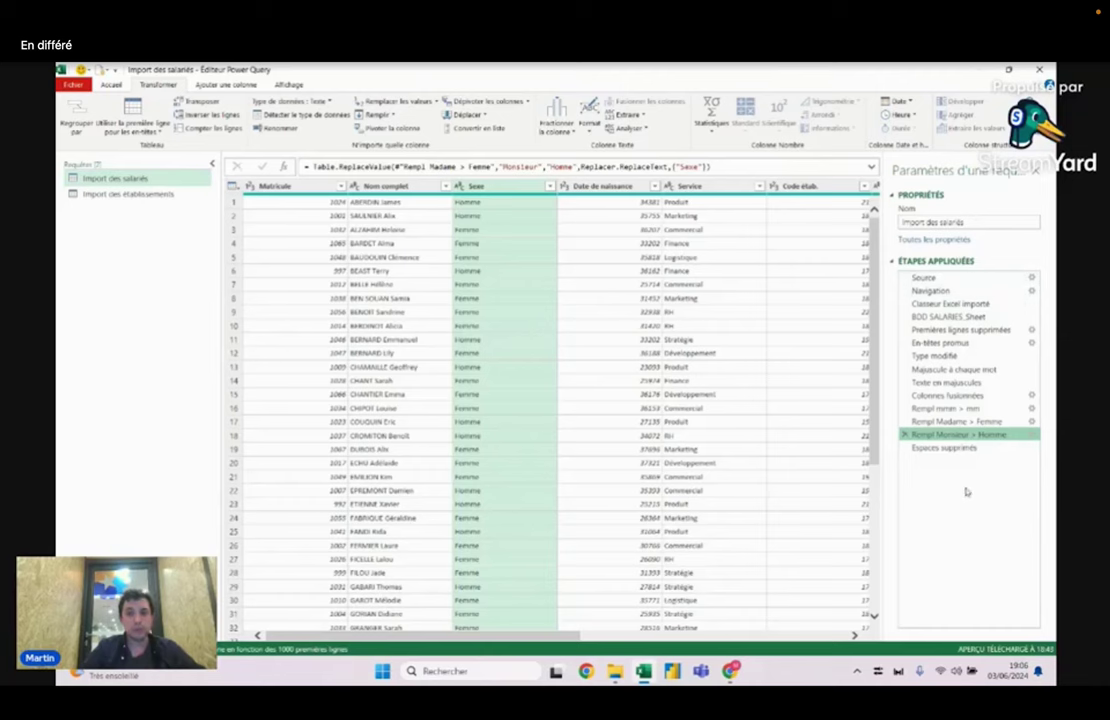
pyautogui.click(950, 407)
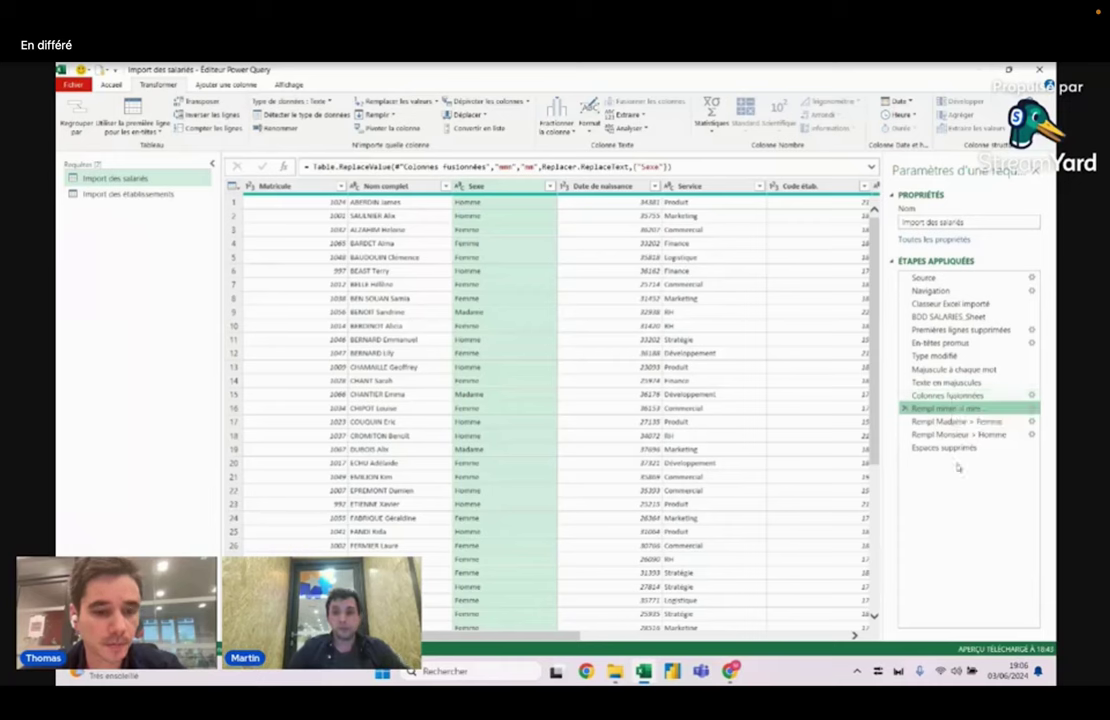
pyautogui.click(690, 186)
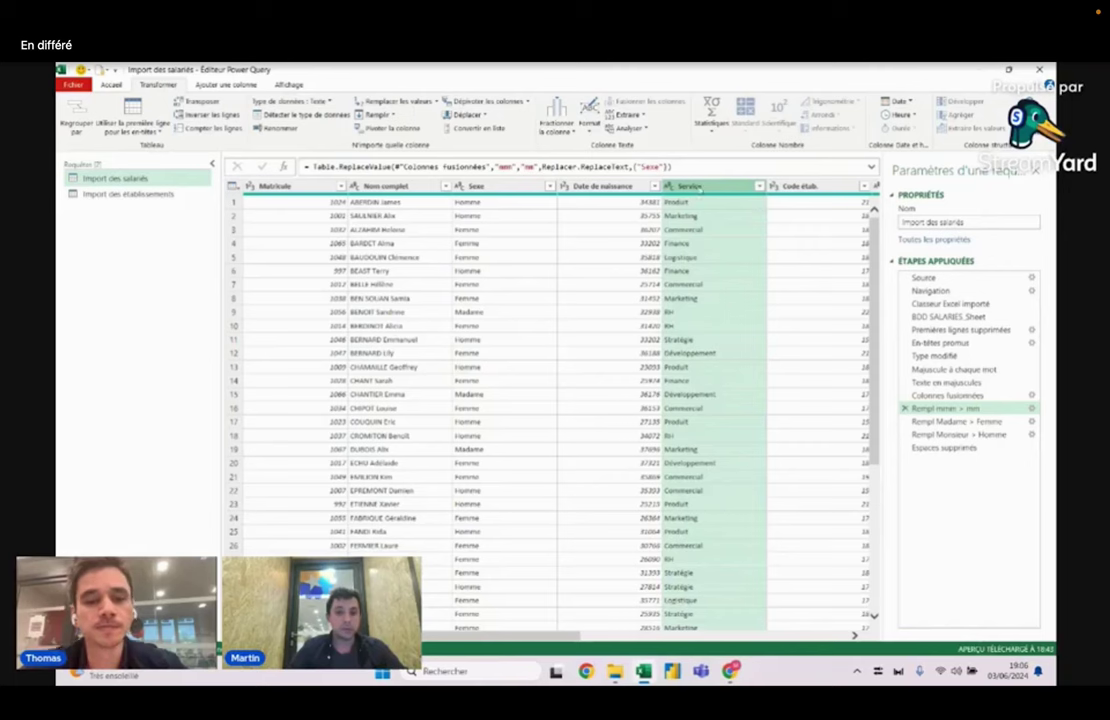
pyautogui.click(759, 186)
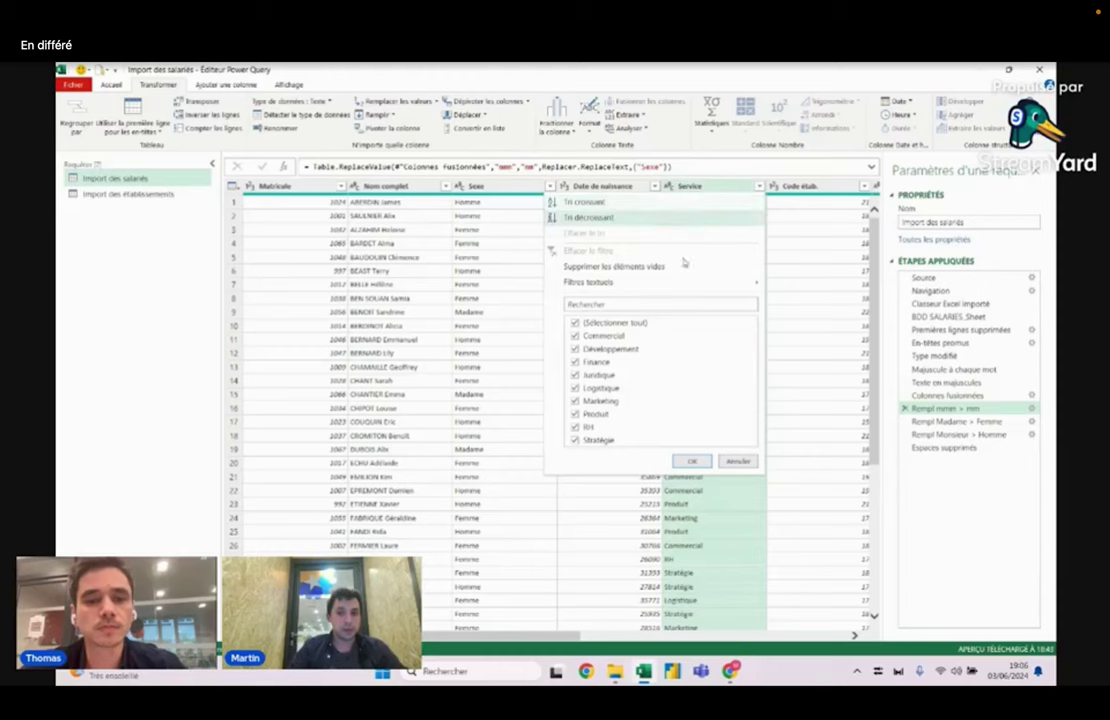
pyautogui.click(692, 461)
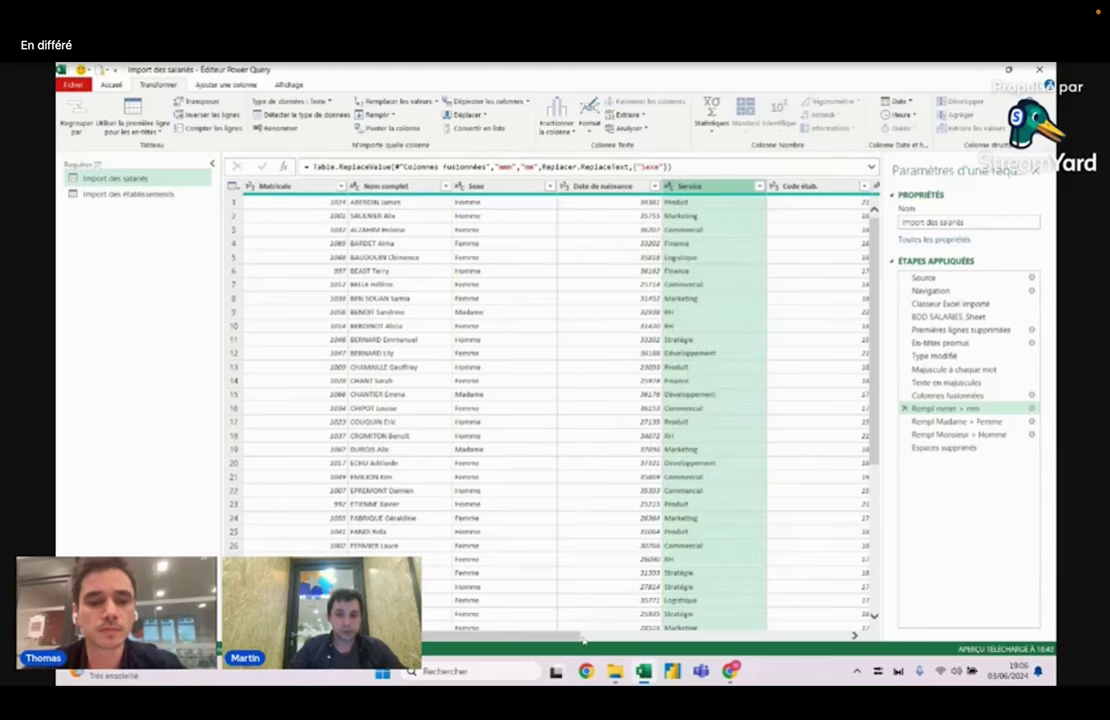
pyautogui.moveTo(503, 633); pyautogui.dragTo(735, 633)
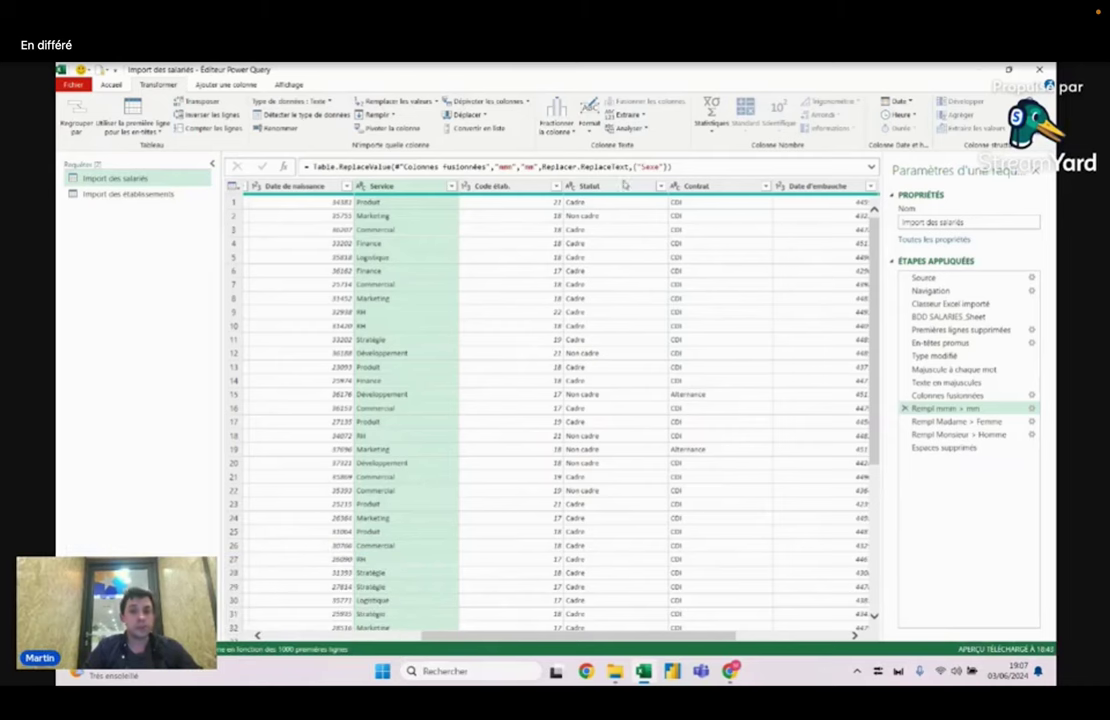
pyautogui.click(622, 186)
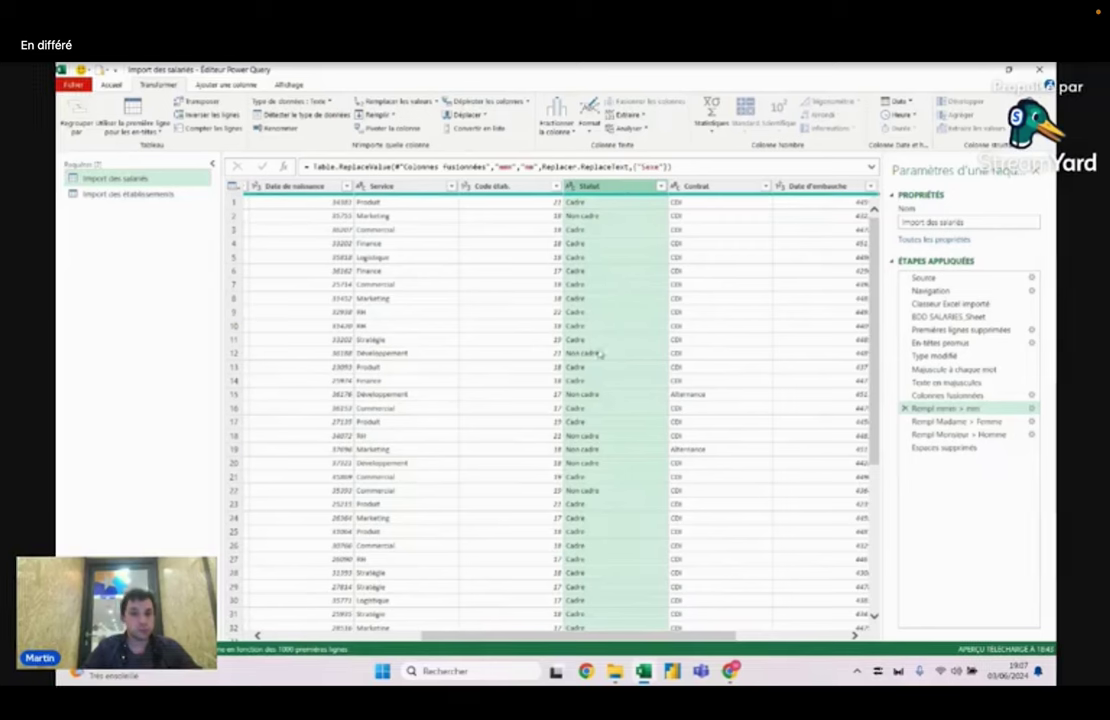
pyautogui.click(429, 189)
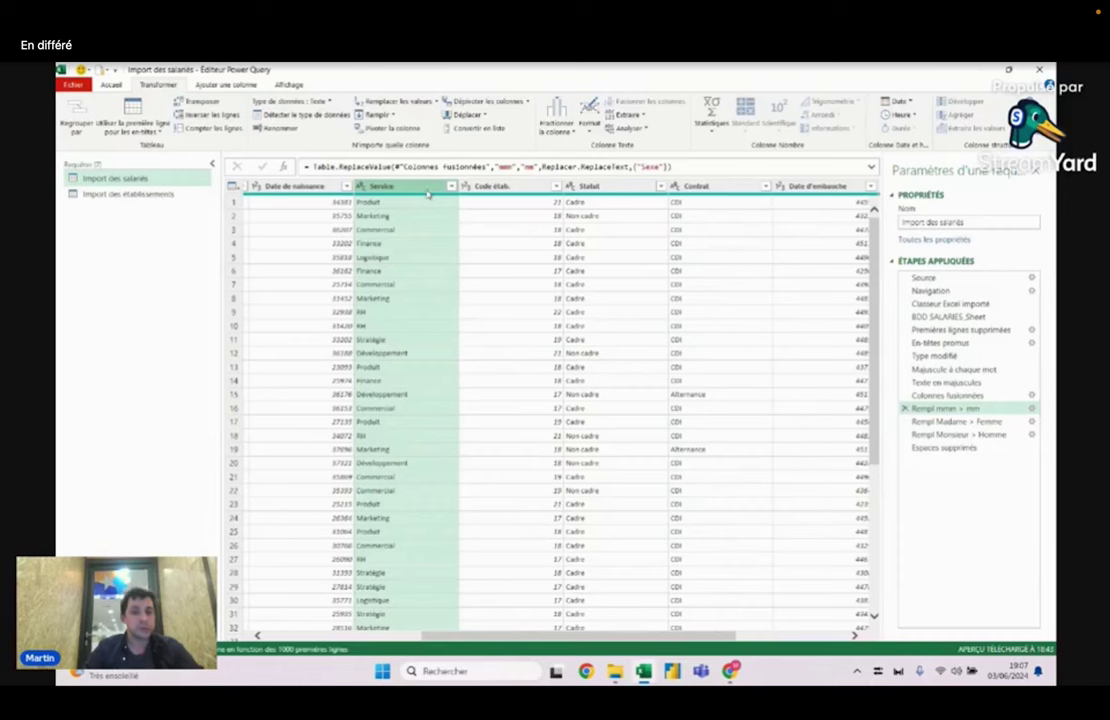
pyautogui.click(636, 229)
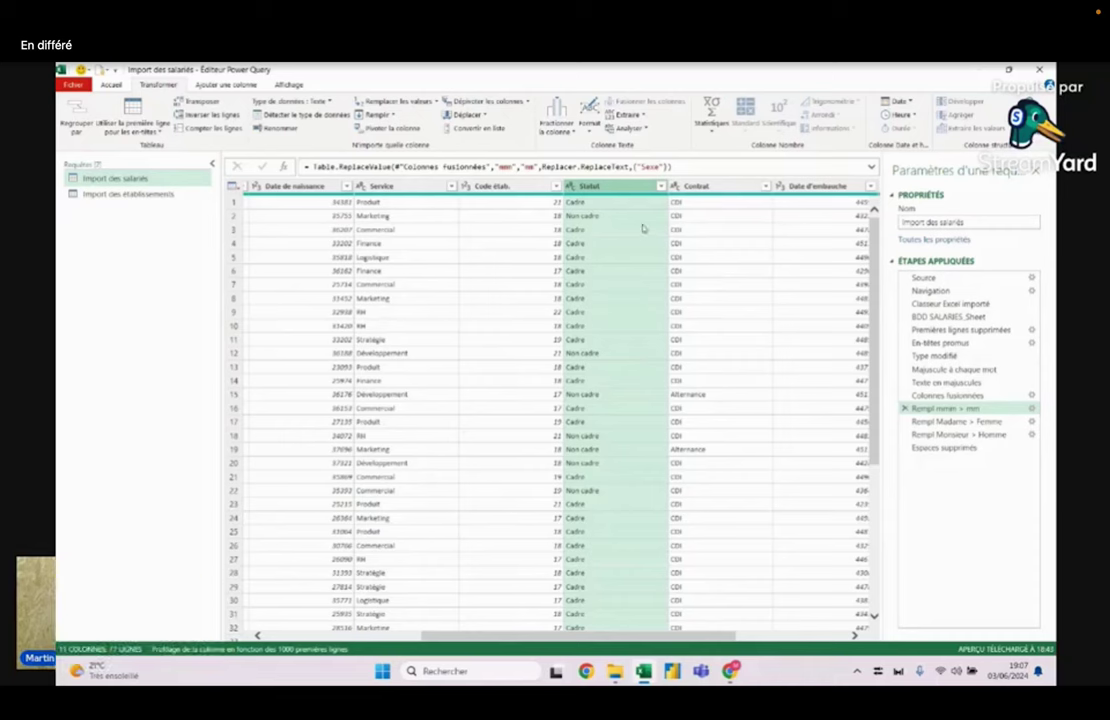
pyautogui.click(660, 186)
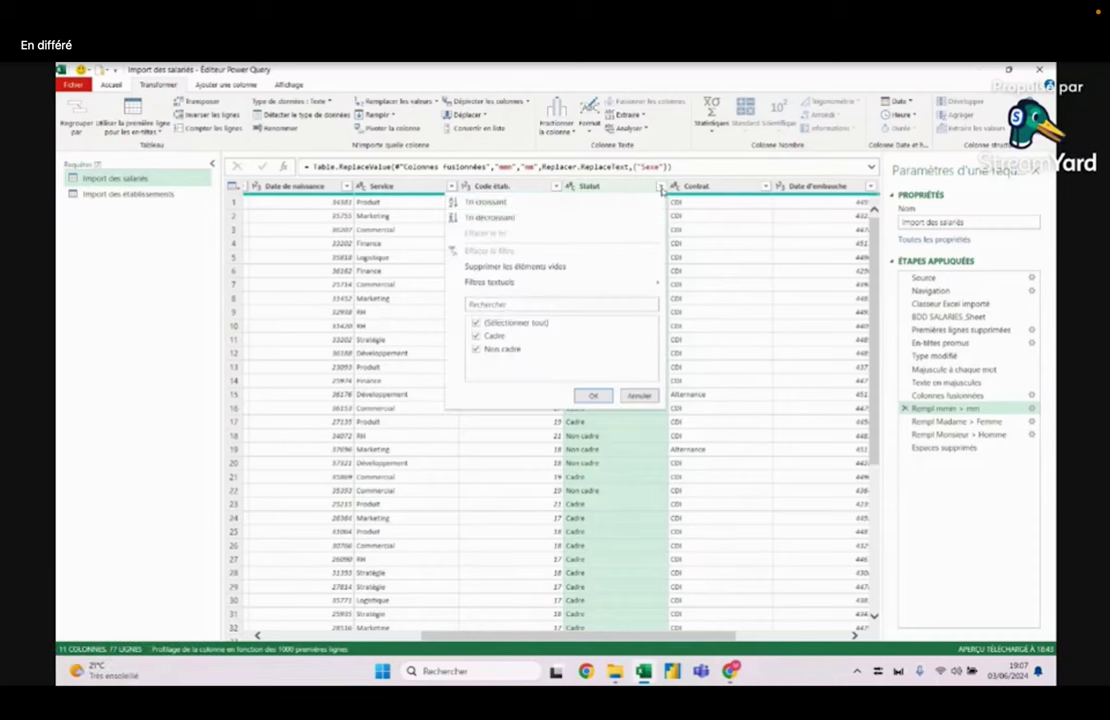
pyautogui.click(495, 352)
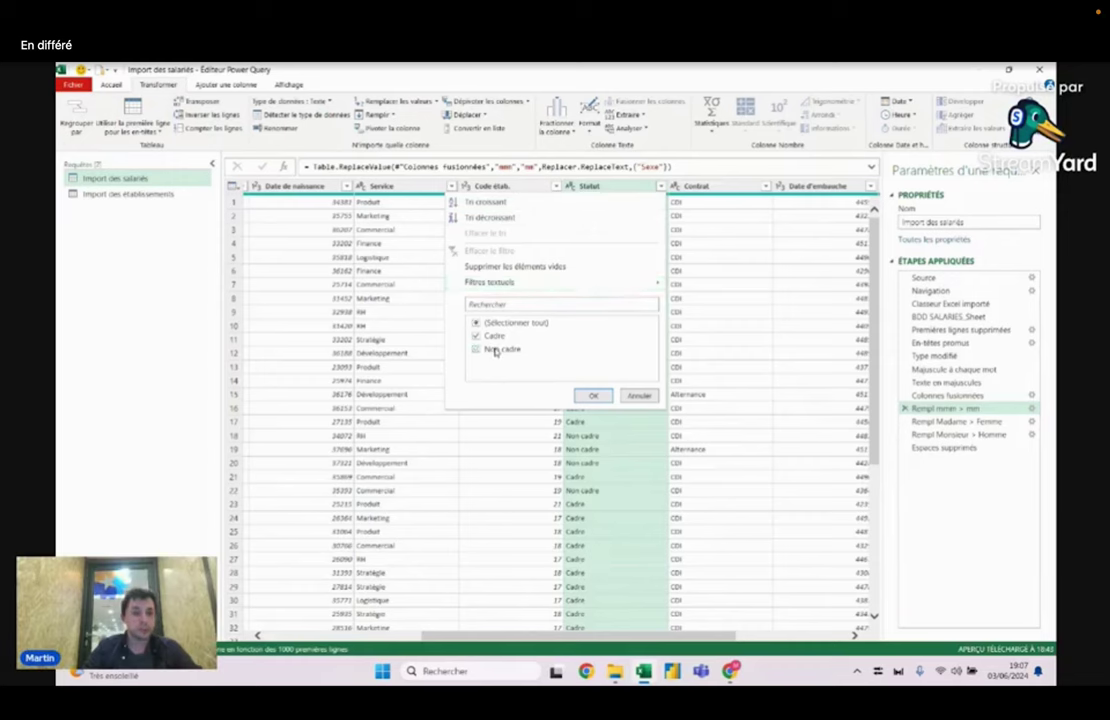
pyautogui.click(593, 396)
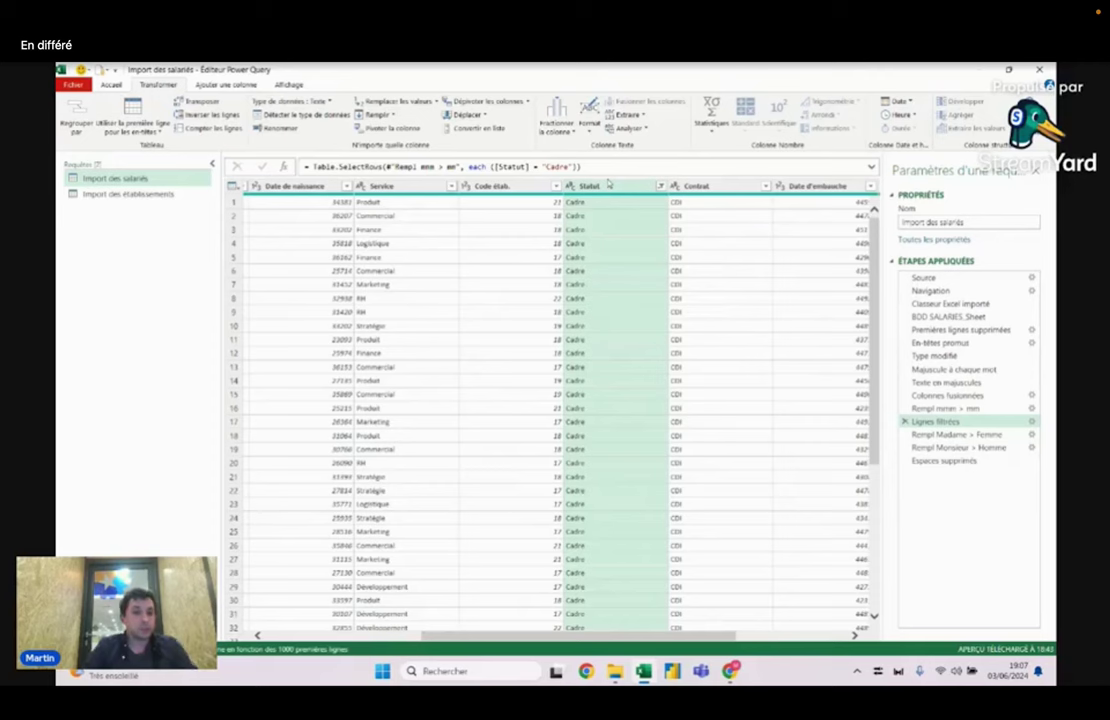
pyautogui.click(118, 84)
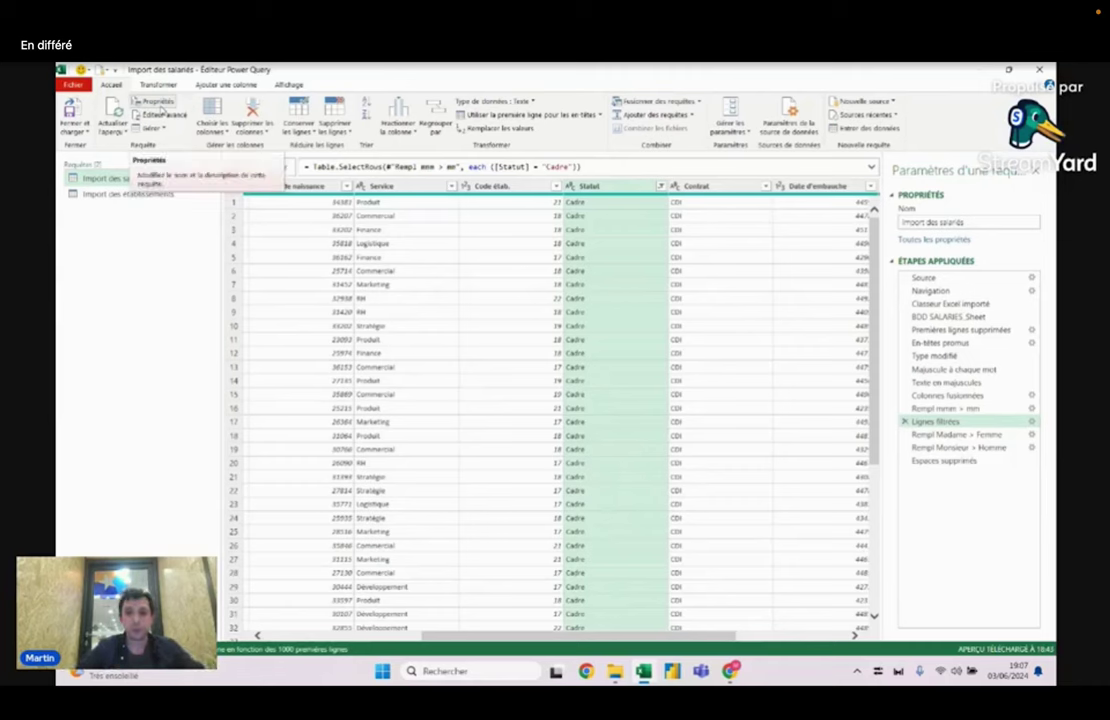
pyautogui.scroll(-10, 621, 269)
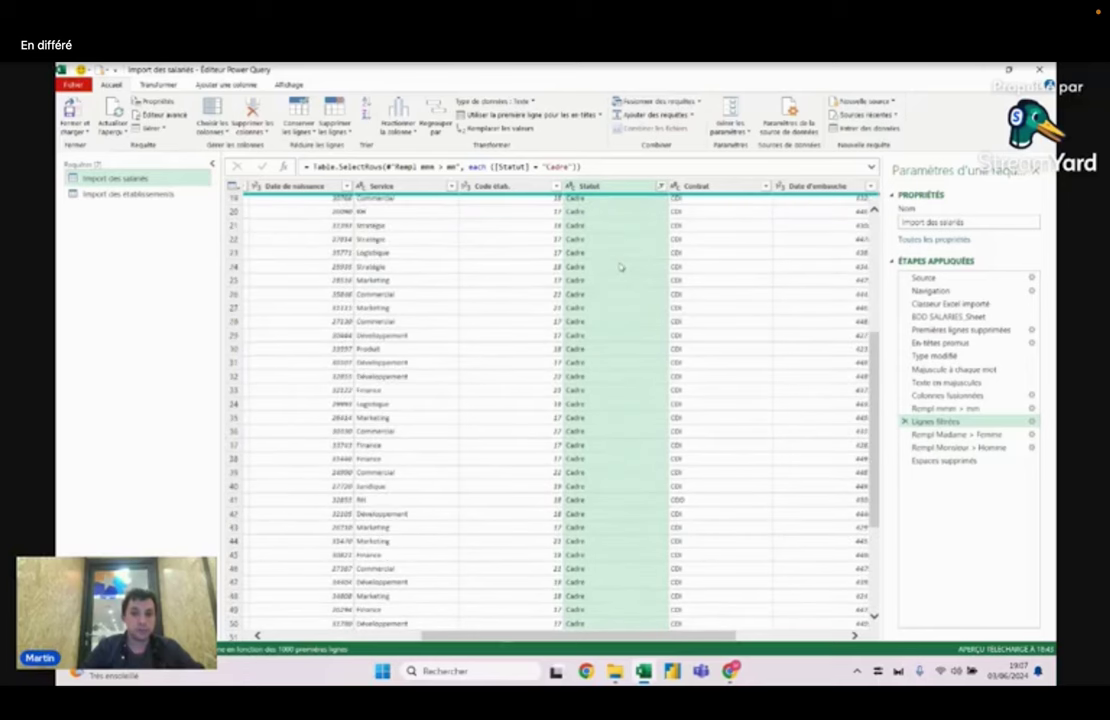
pyautogui.scroll(10, 676, 335)
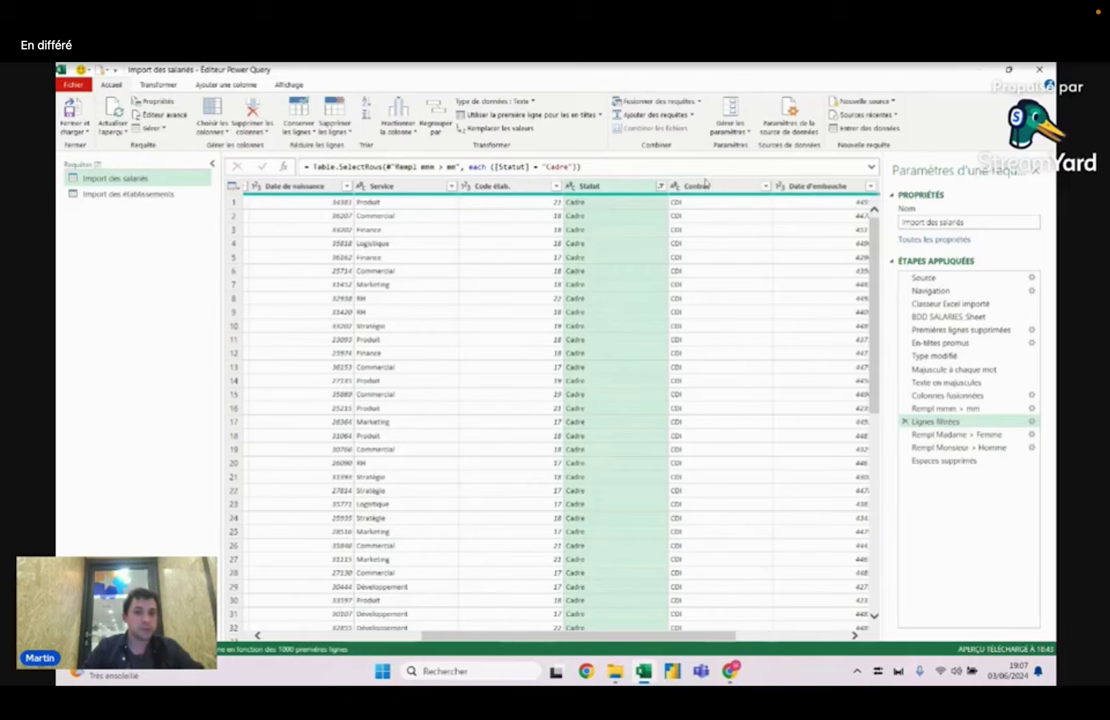
pyautogui.click(252, 108)
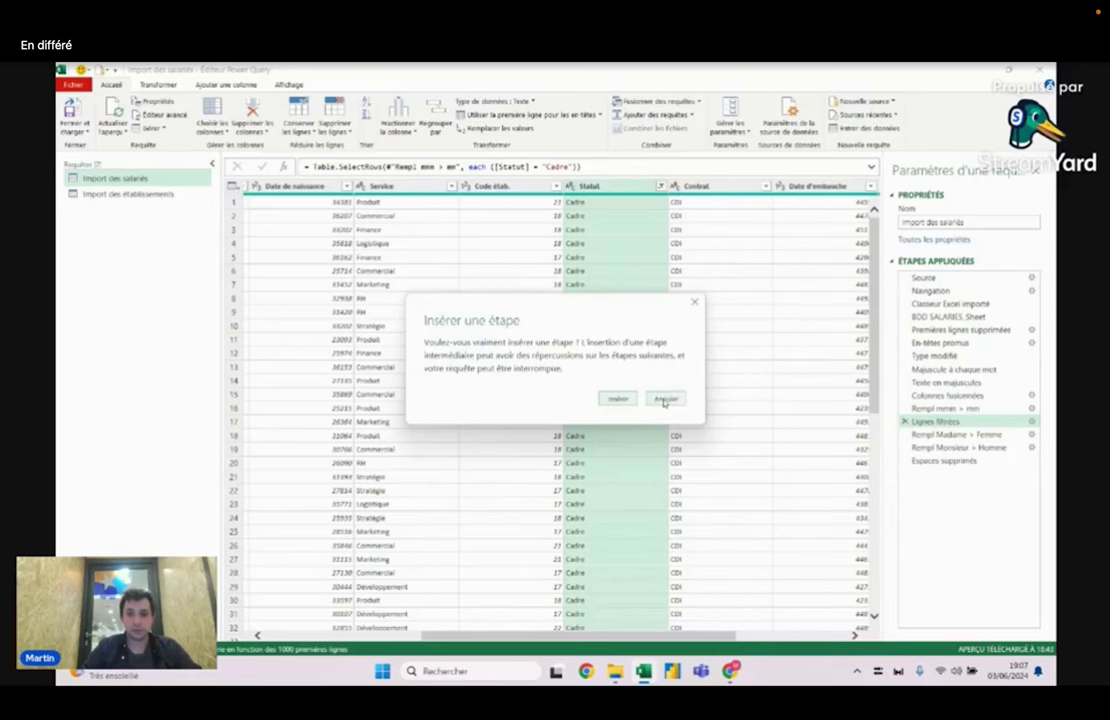
pyautogui.click(666, 398)
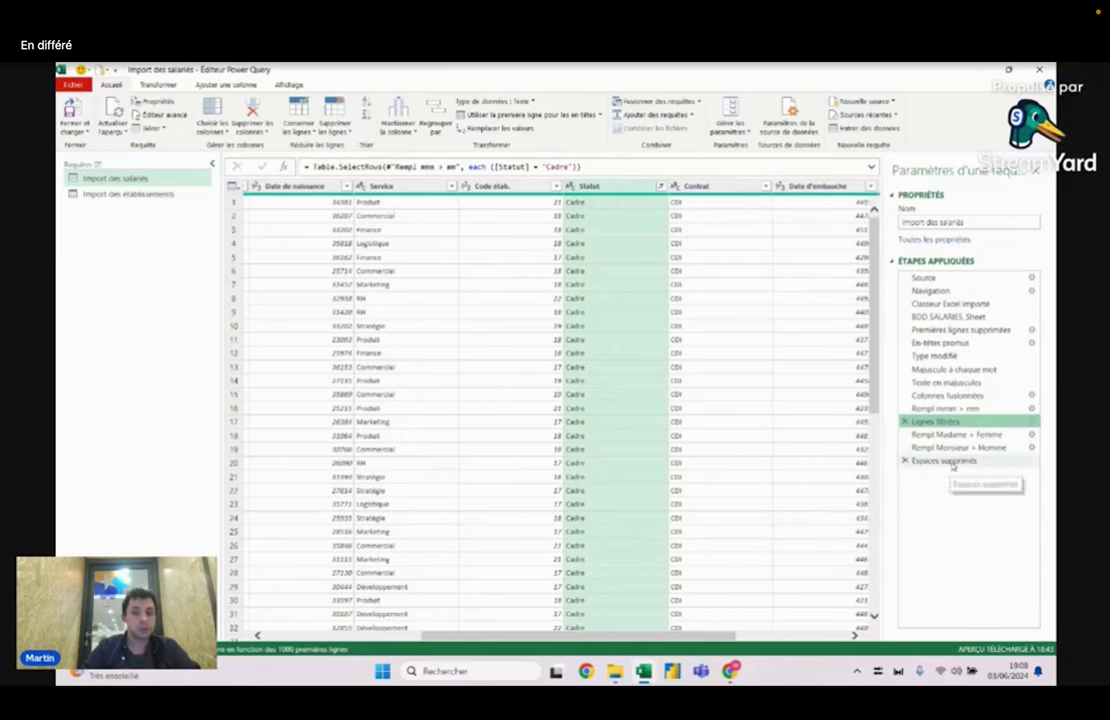
pyautogui.click(904, 421)
pyautogui.click(633, 400)
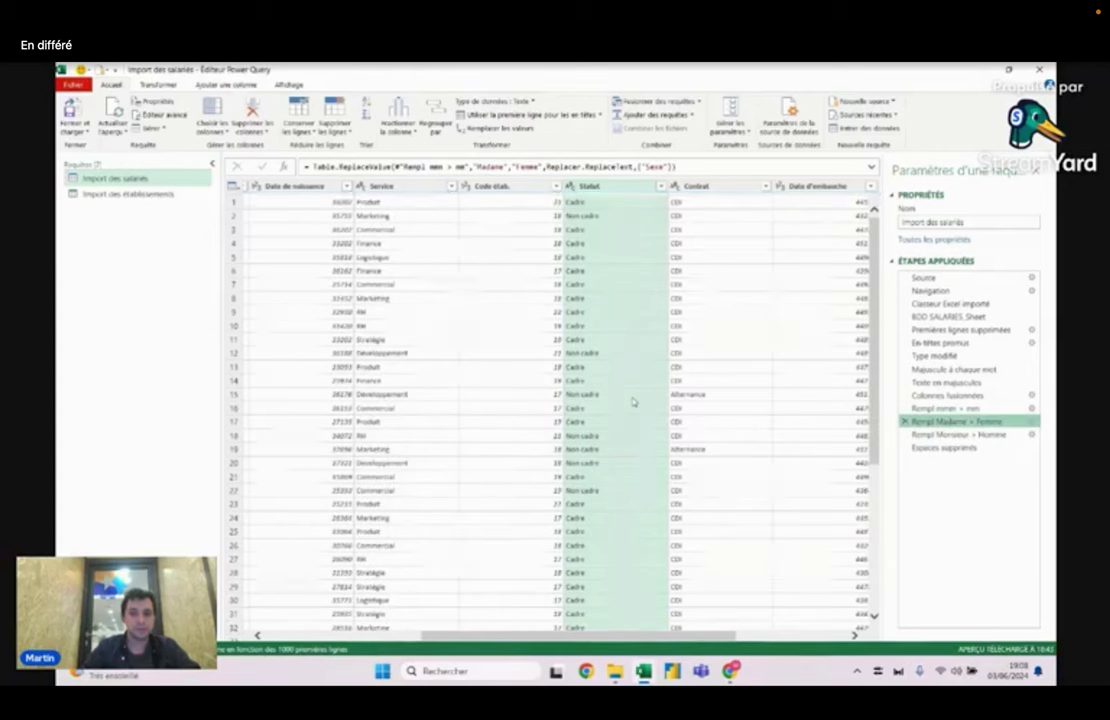
# Filter the Statut column to keep only Cadre rows, excluding Non cadre
pyautogui.click(915, 448)
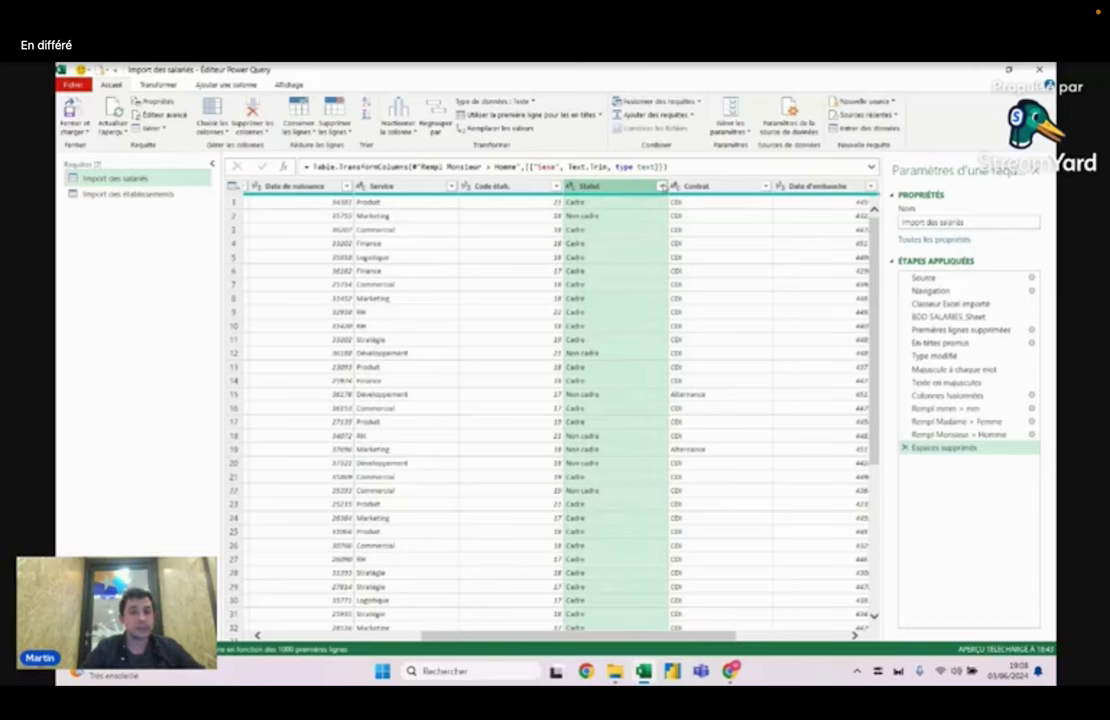
pyautogui.click(661, 186)
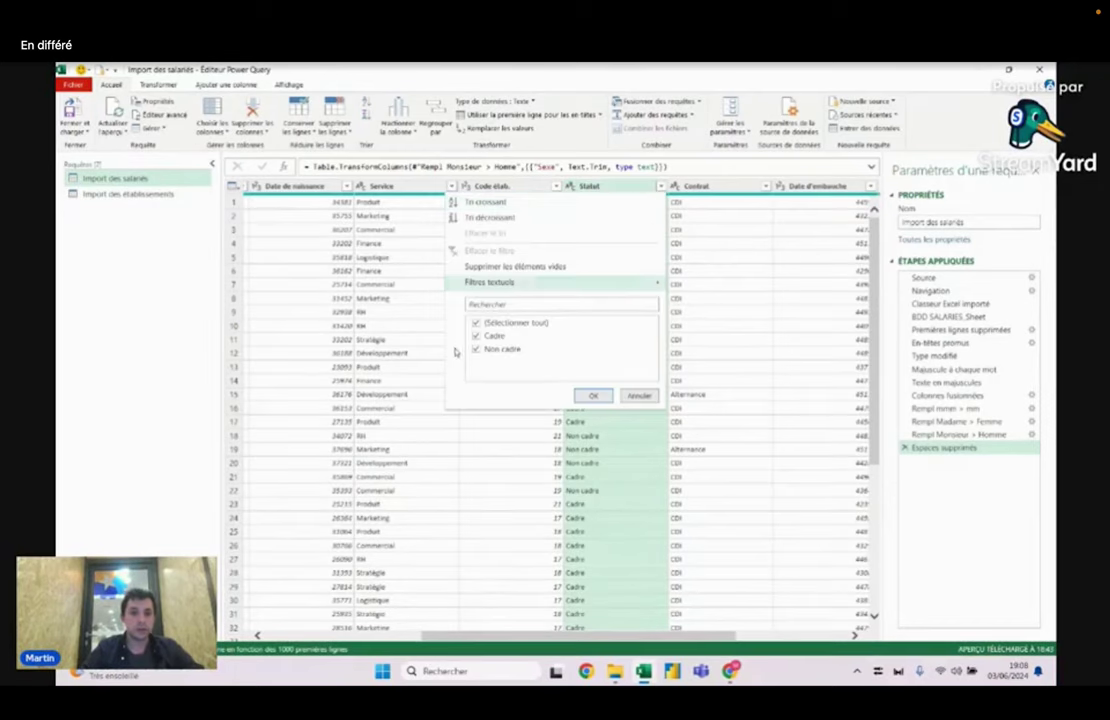
pyautogui.click(476, 349)
pyautogui.click(593, 396)
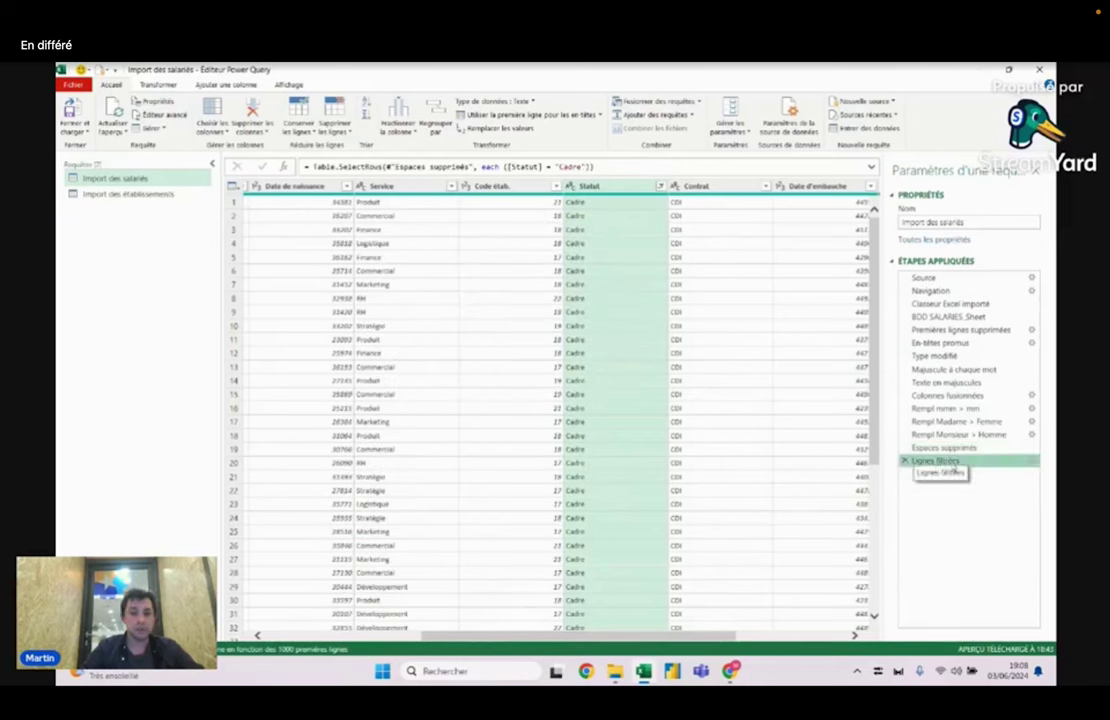
# Rename the Lignes filtrées step to 'Lig filtrées uniquement Cadre'
pyautogui.doubleClick(967, 465)
pyautogui.press('Escape')
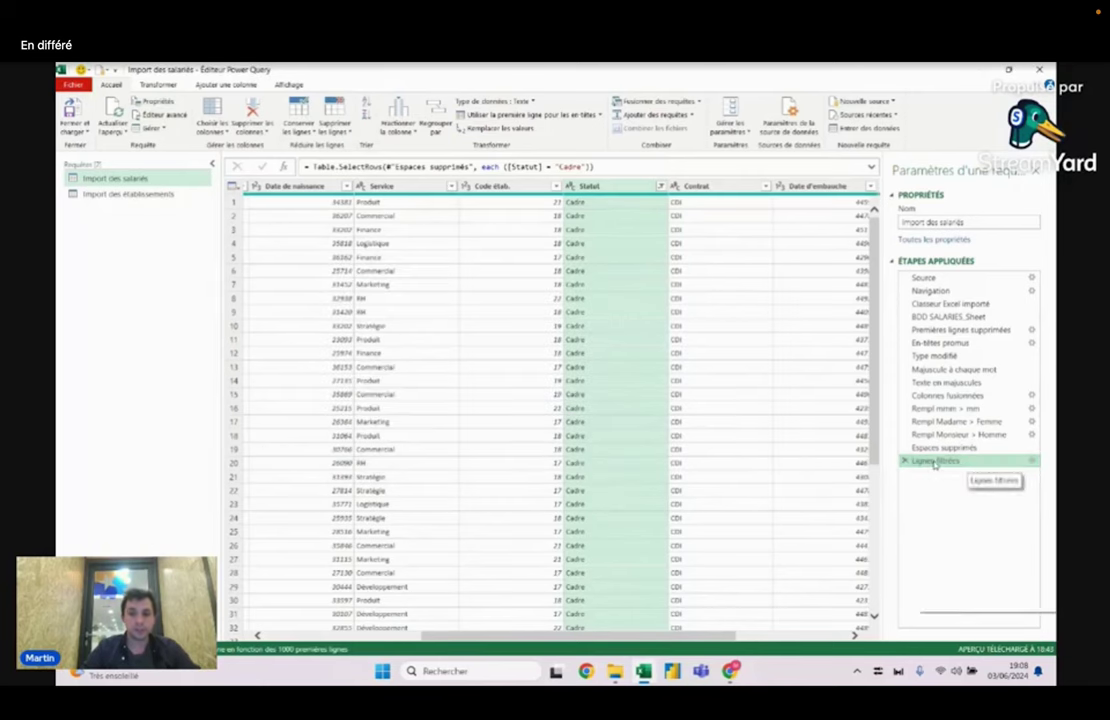
pyautogui.rightClick(930, 462)
pyautogui.click(948, 487)
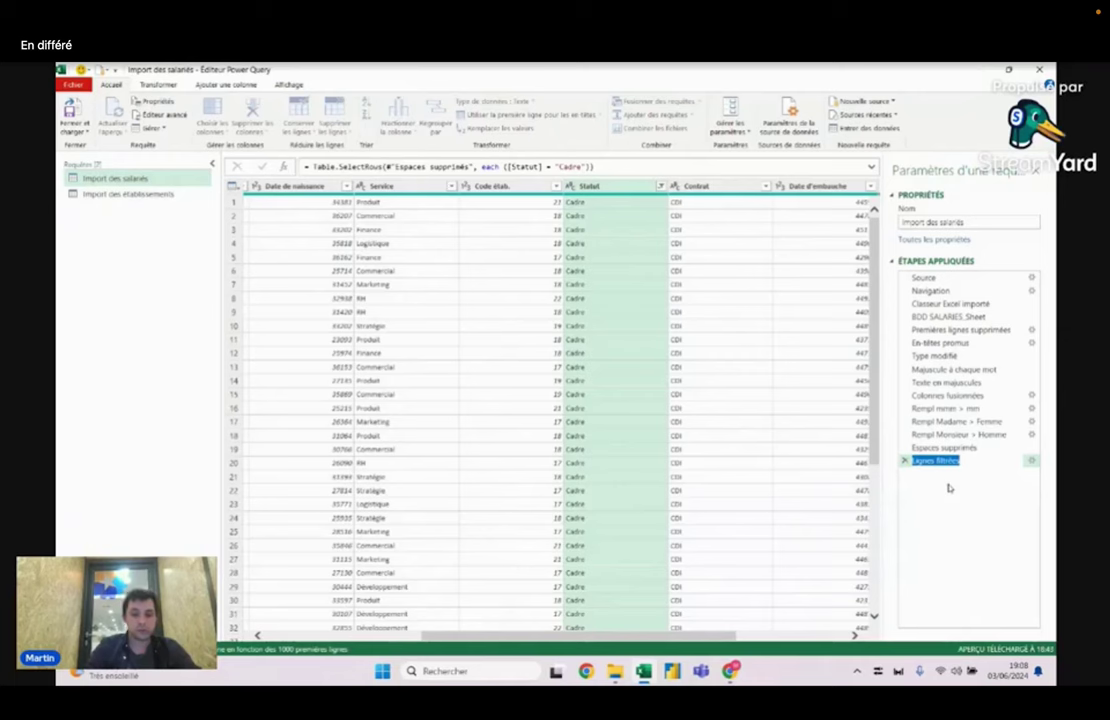
pyautogui.write('Lig')
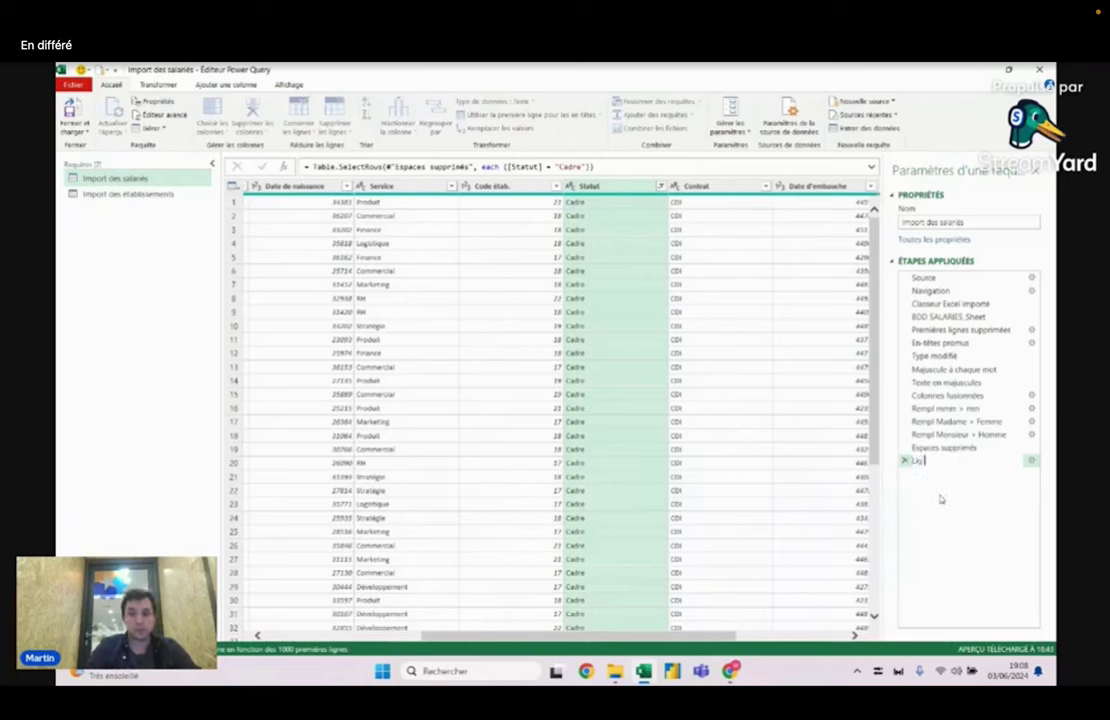
pyautogui.write(' fiés')
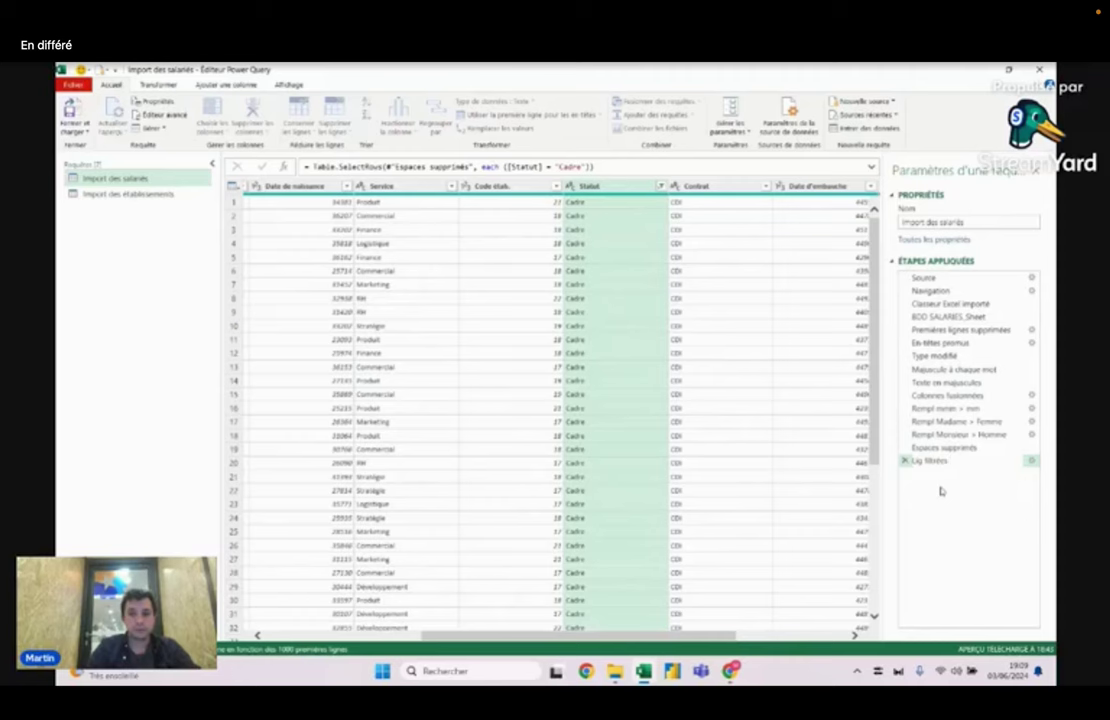
pyautogui.write(' c')
pyautogui.write(' Non')
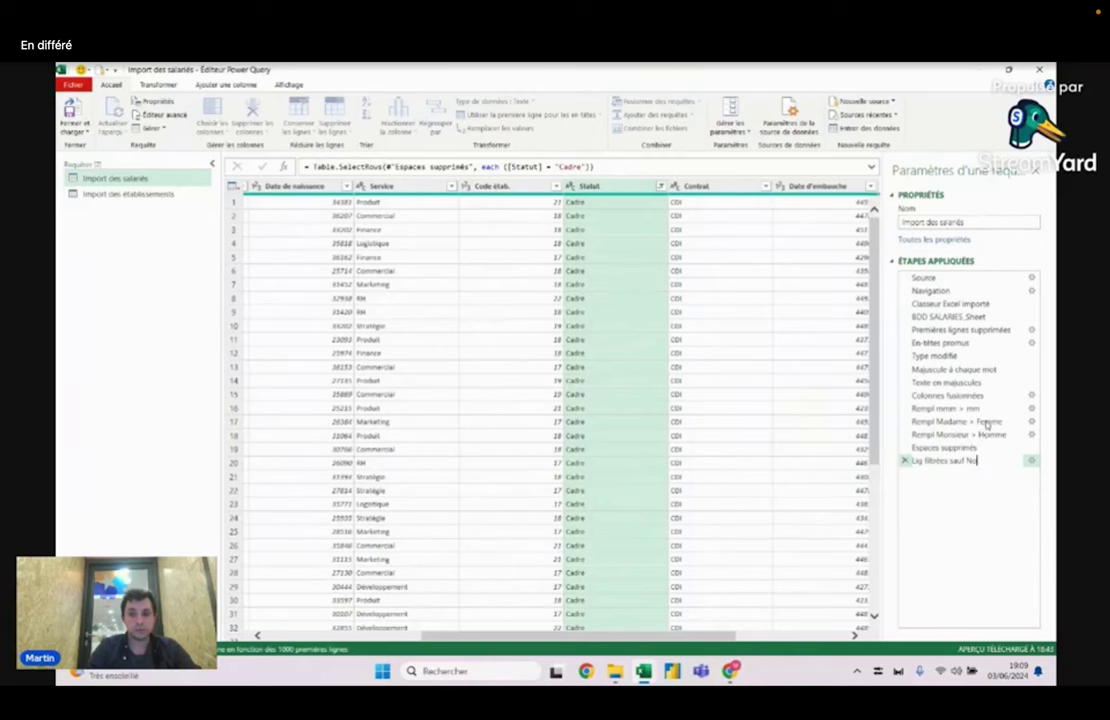
pyautogui.write('quement Cad')
pyautogui.write('re')
pyautogui.press('Return')
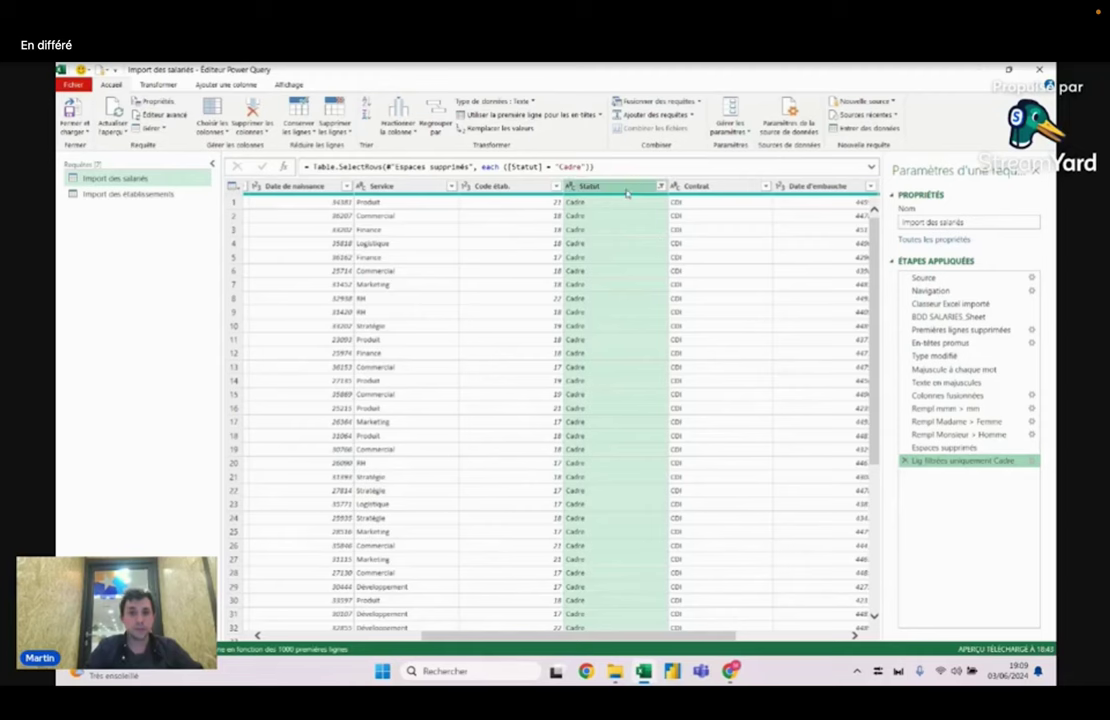
# Remove the Statut and Contrat columns from the Import des salariés query
pyautogui.click(252, 112)
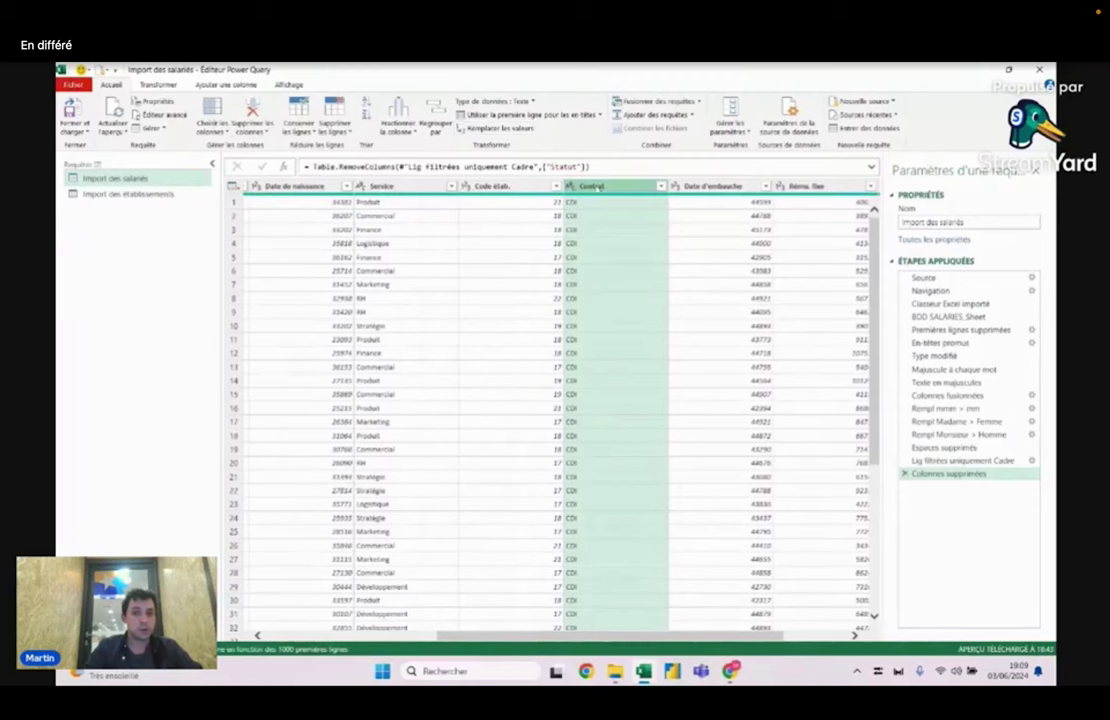
pyautogui.click(263, 105)
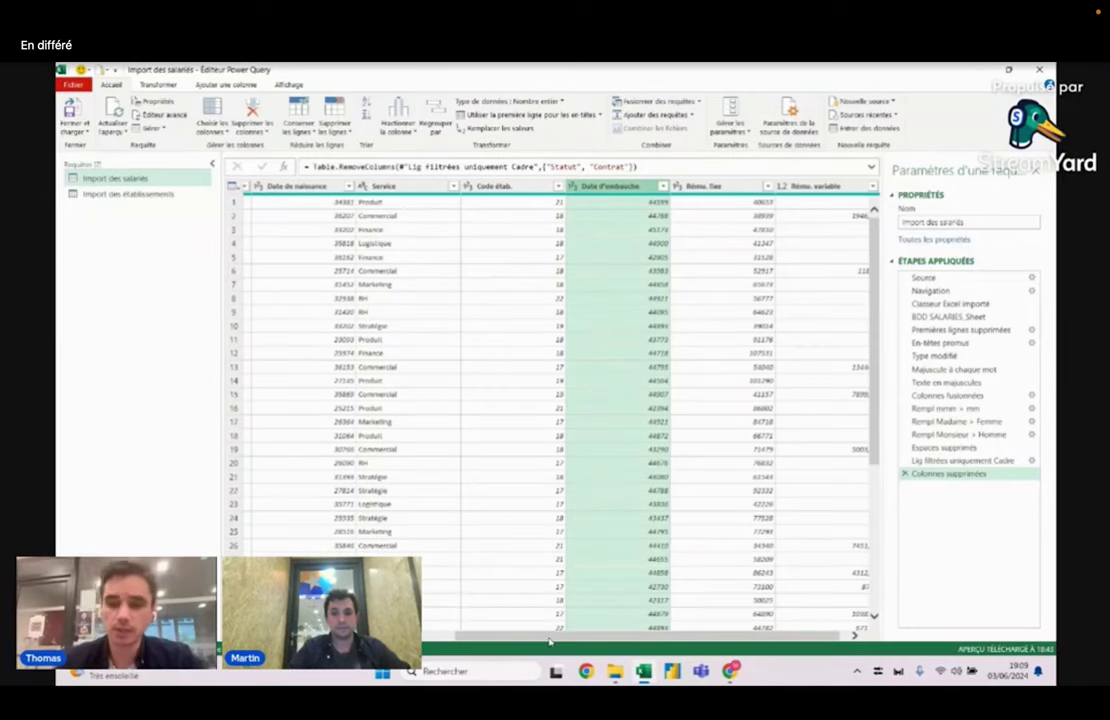
pyautogui.moveTo(549, 636); pyautogui.dragTo(360, 636)
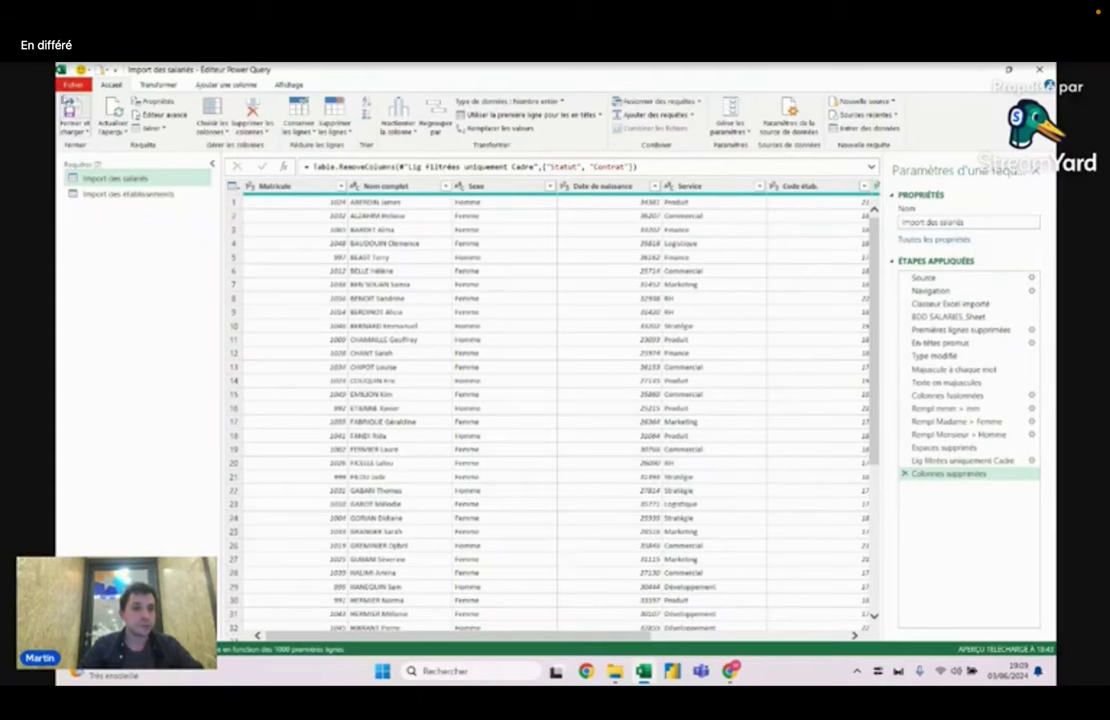
# Create a parameterless function named Transfo 1 from Import des salariés, then show Import des établissements
pyautogui.rightClick(140, 180)
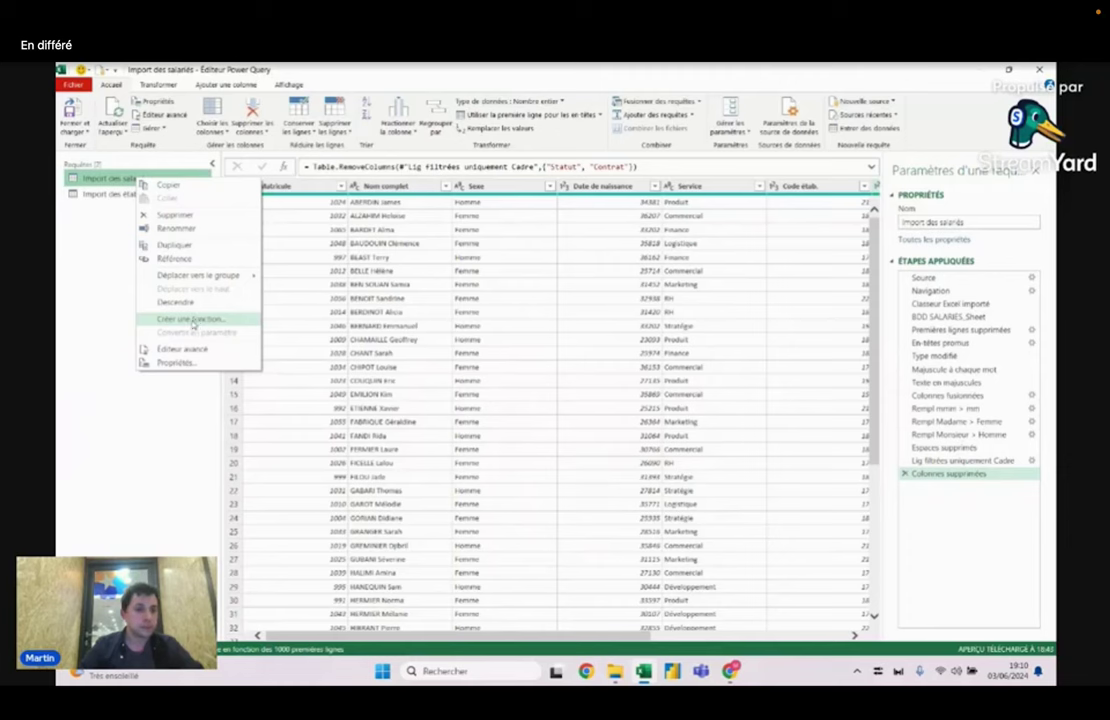
pyautogui.click(193, 321)
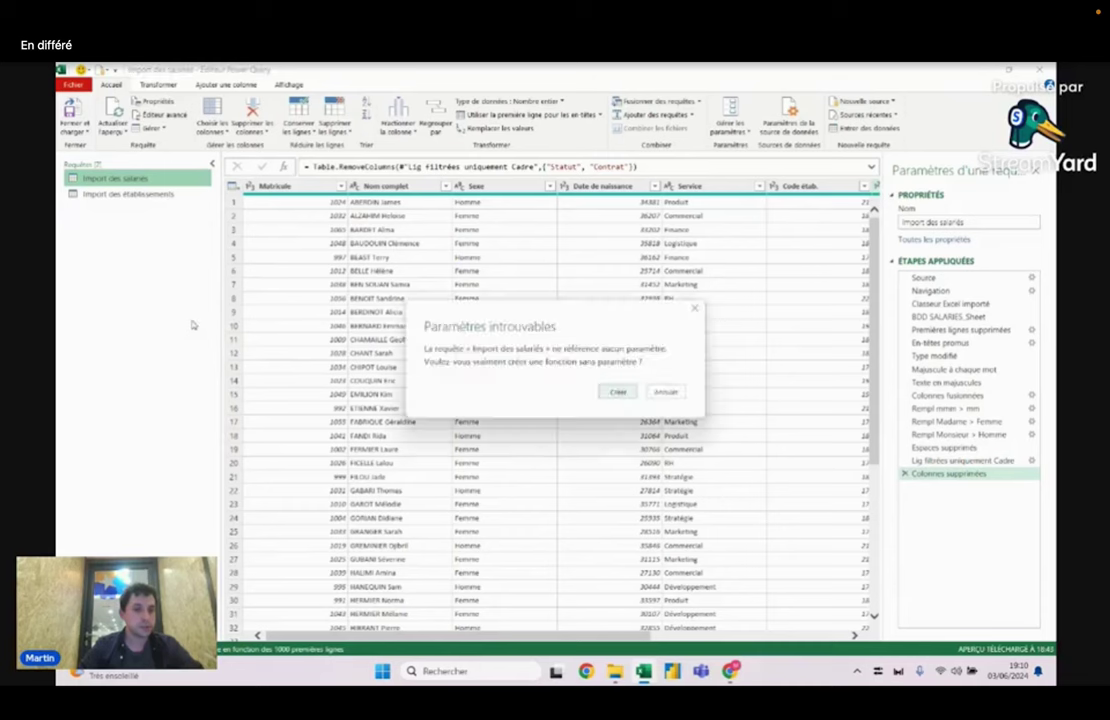
pyautogui.click(620, 393)
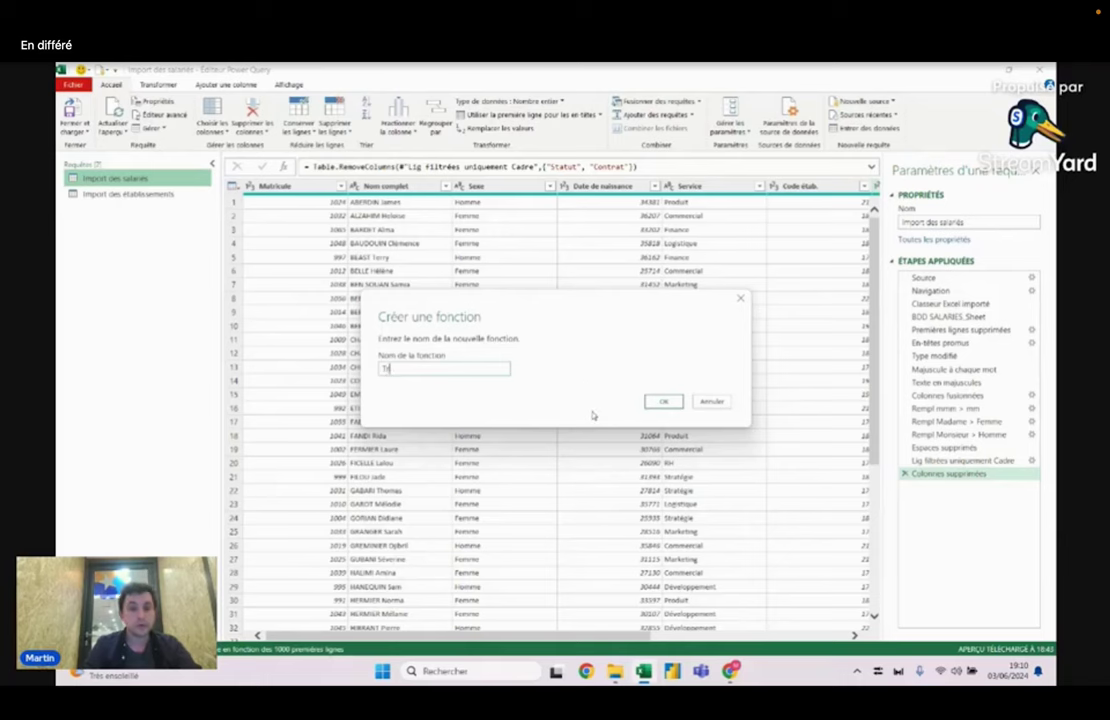
pyautogui.write('Transfo 1')
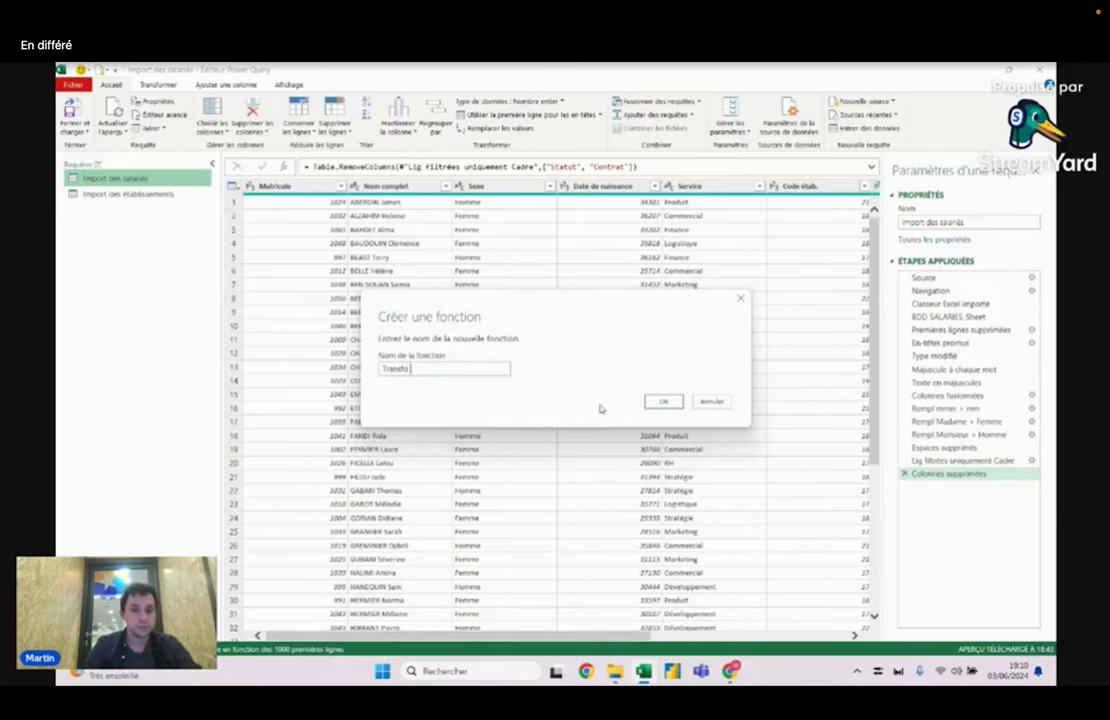
pyautogui.press('Return')
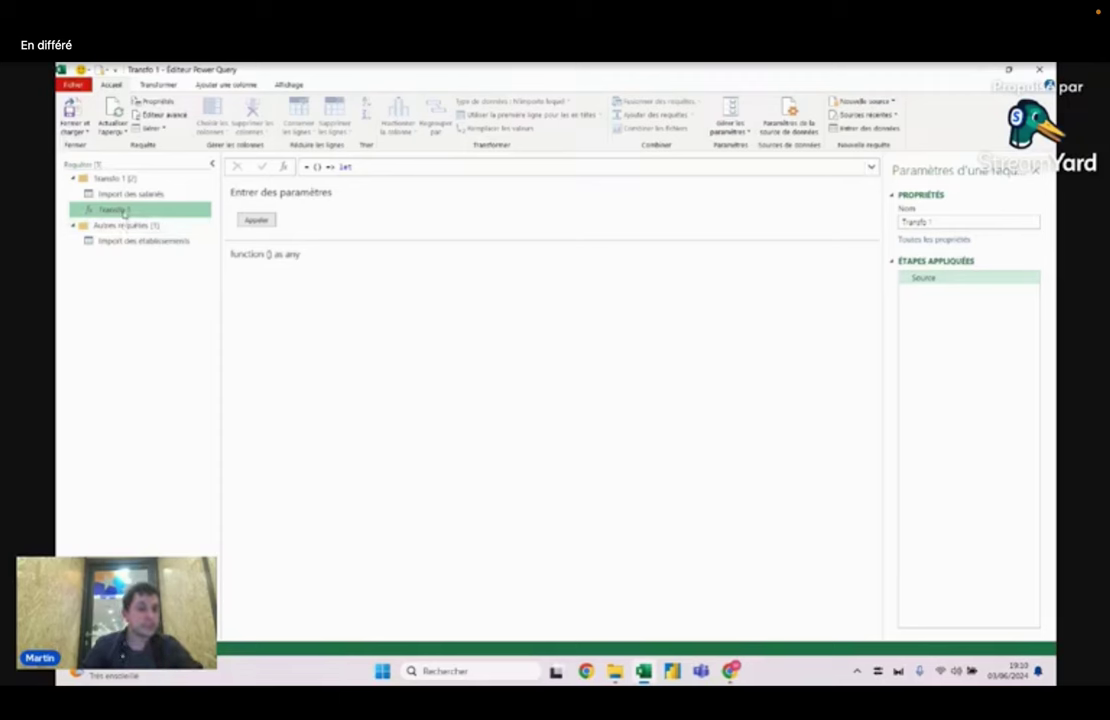
pyautogui.click(214, 86)
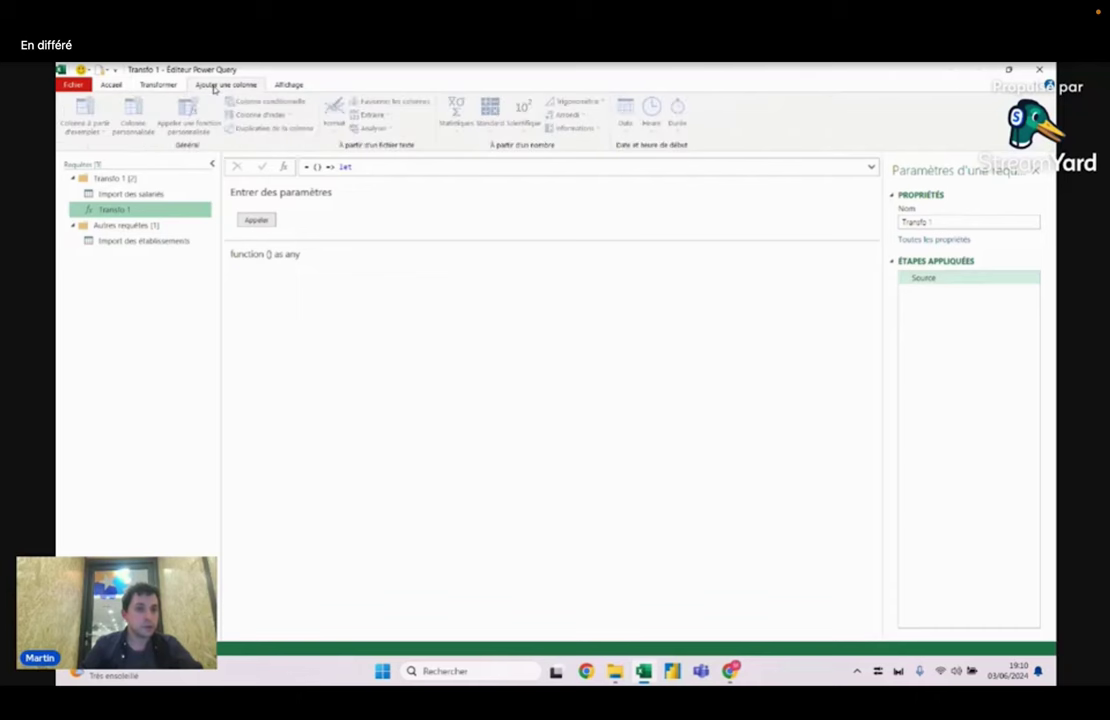
pyautogui.click(120, 240)
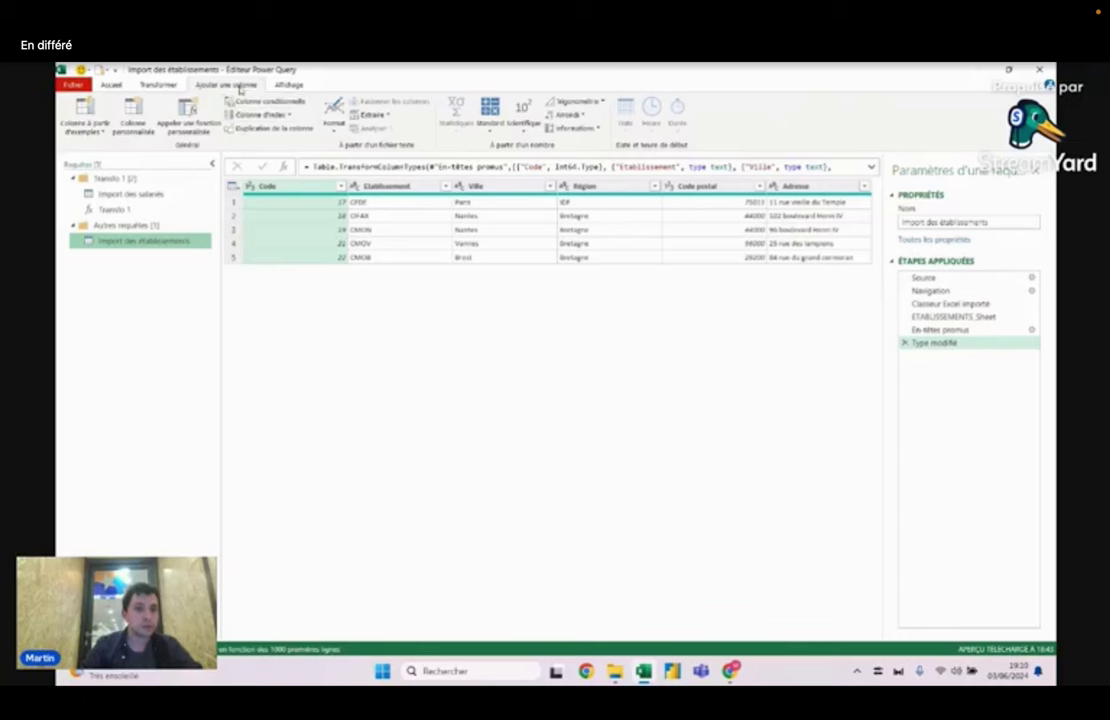
pyautogui.click(200, 130)
pyautogui.click(405, 376)
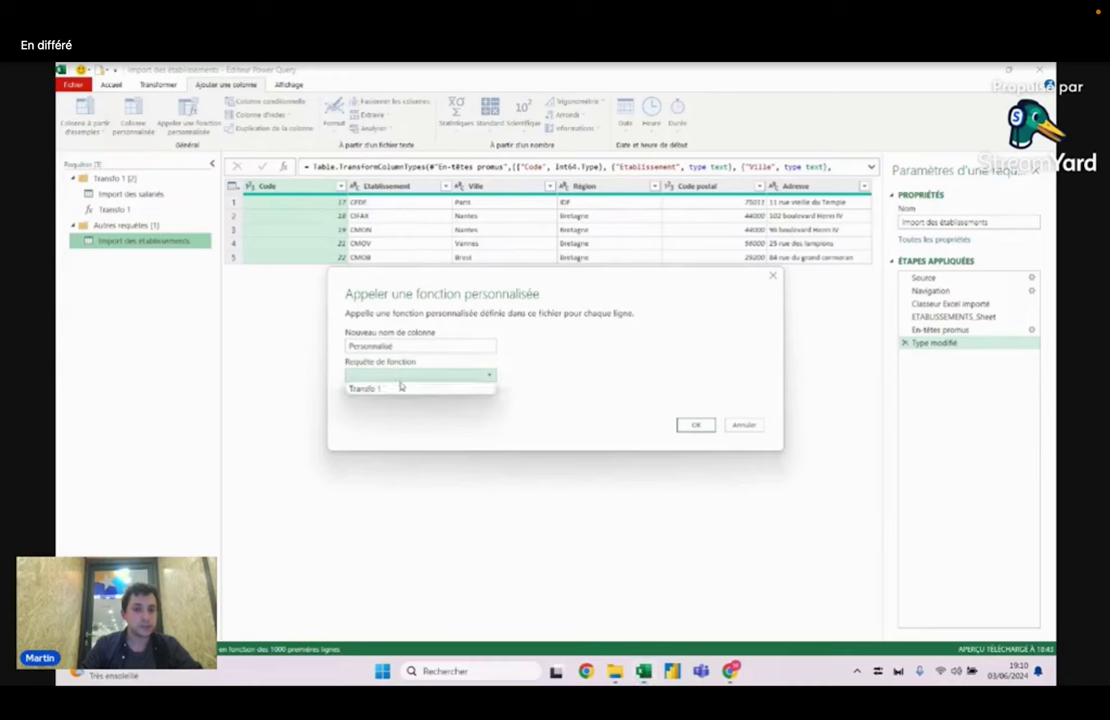
pyautogui.click(400, 389)
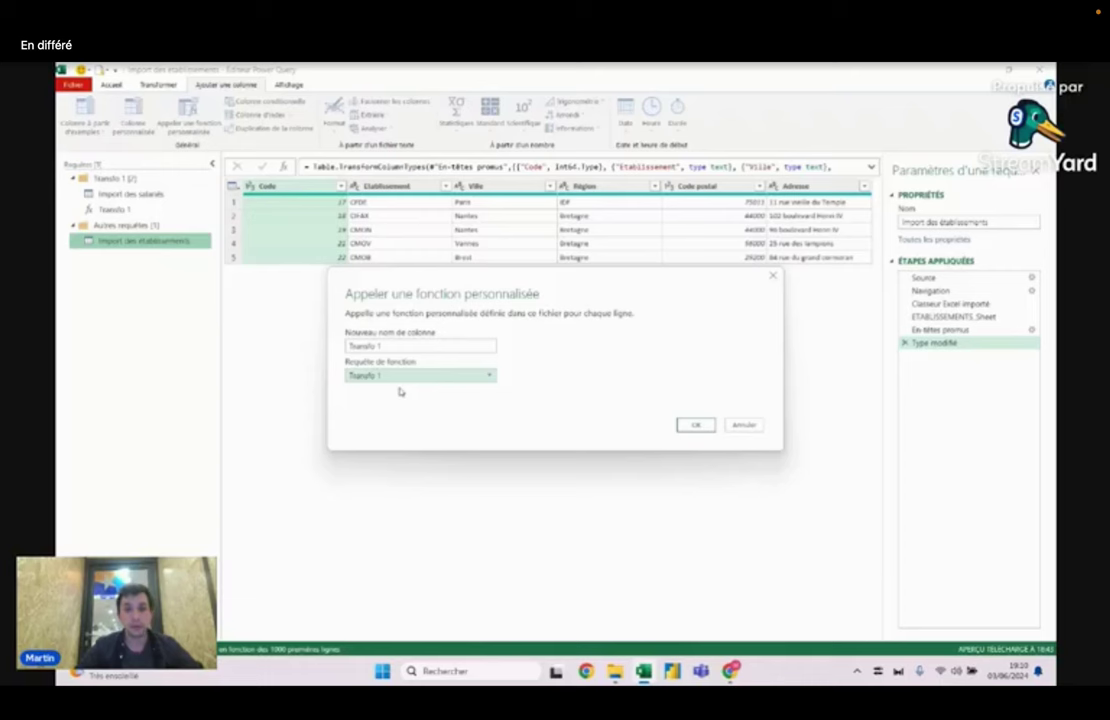
pyautogui.click(696, 424)
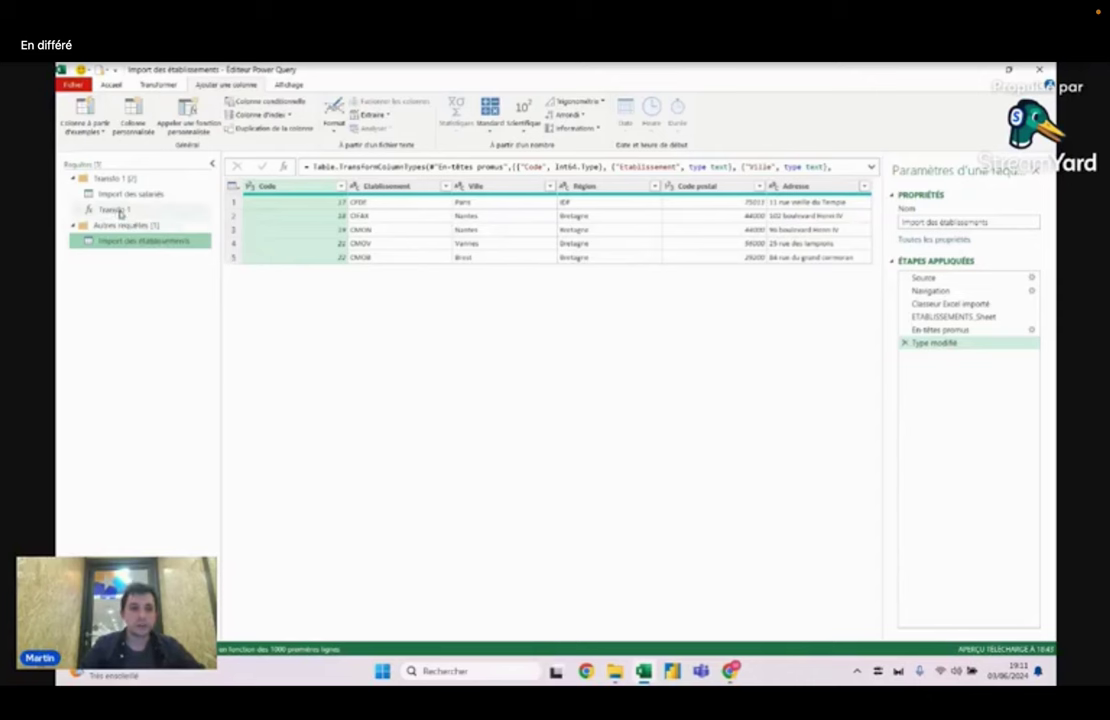
# Delete the Transfo 1 function query
pyautogui.rightClick(117, 209)
pyautogui.click(157, 248)
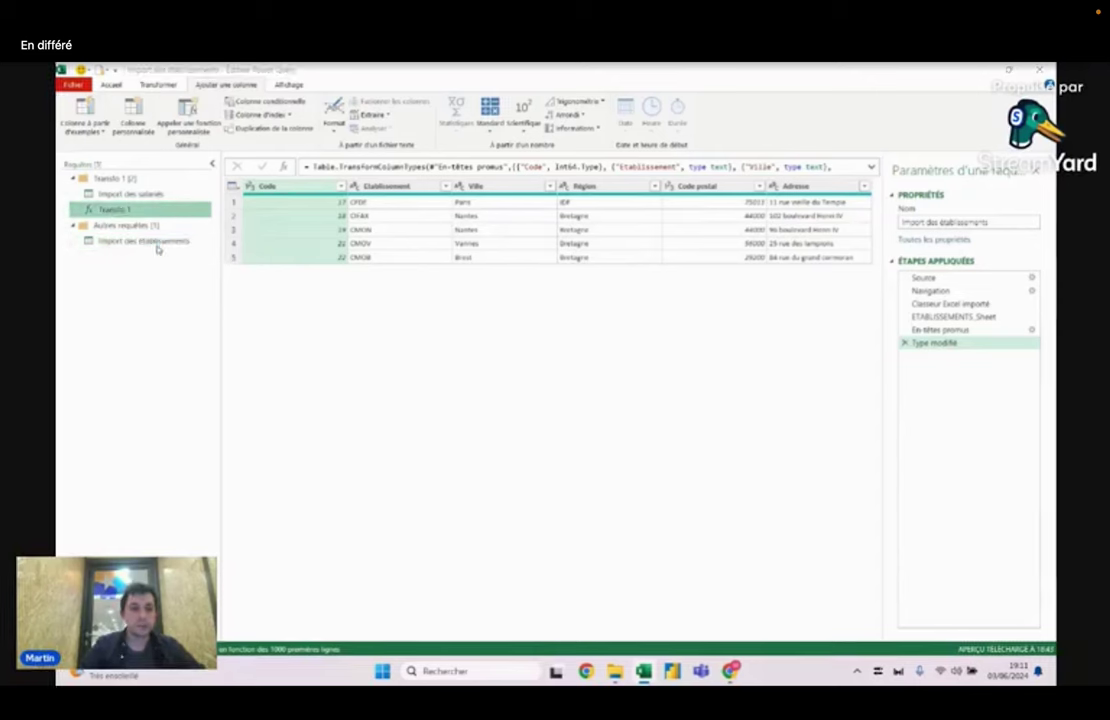
pyautogui.click(608, 385)
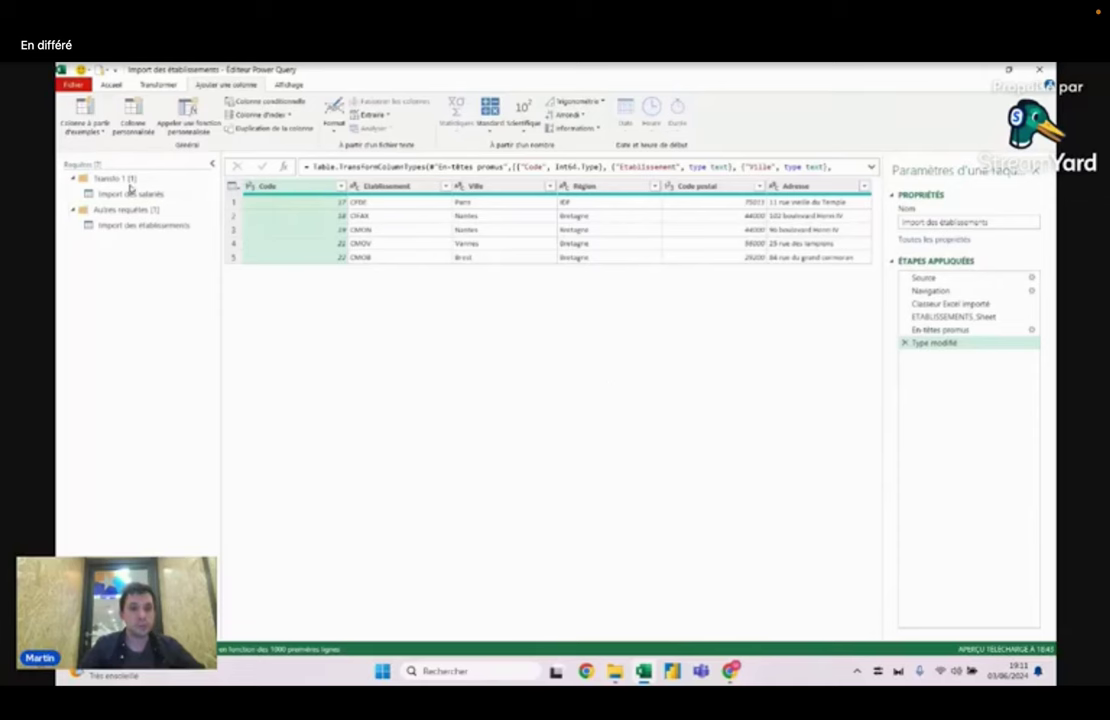
# Remove the query groups so both imports are ungrouped, then show Import des établissements
pyautogui.moveTo(132, 194)
pyautogui.mouseDown()
pyautogui.moveTo(137, 215)
pyautogui.moveTo(136, 181)
pyautogui.mouseUp()
pyautogui.rightClick(137, 180)
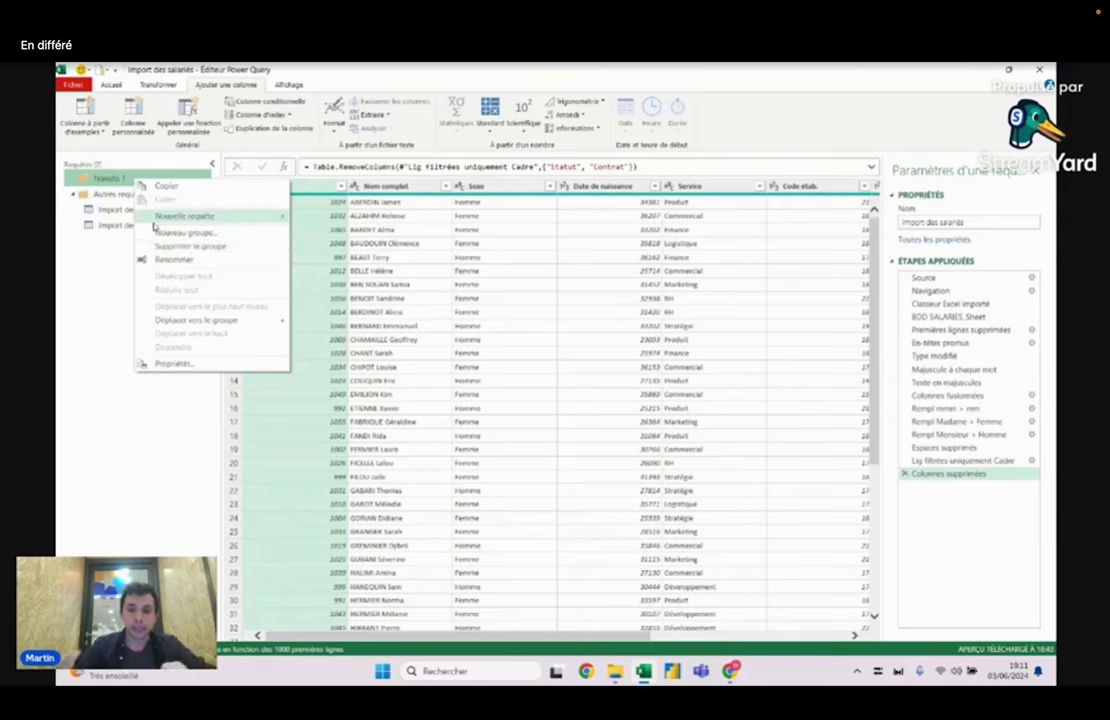
pyautogui.moveTo(160, 216)
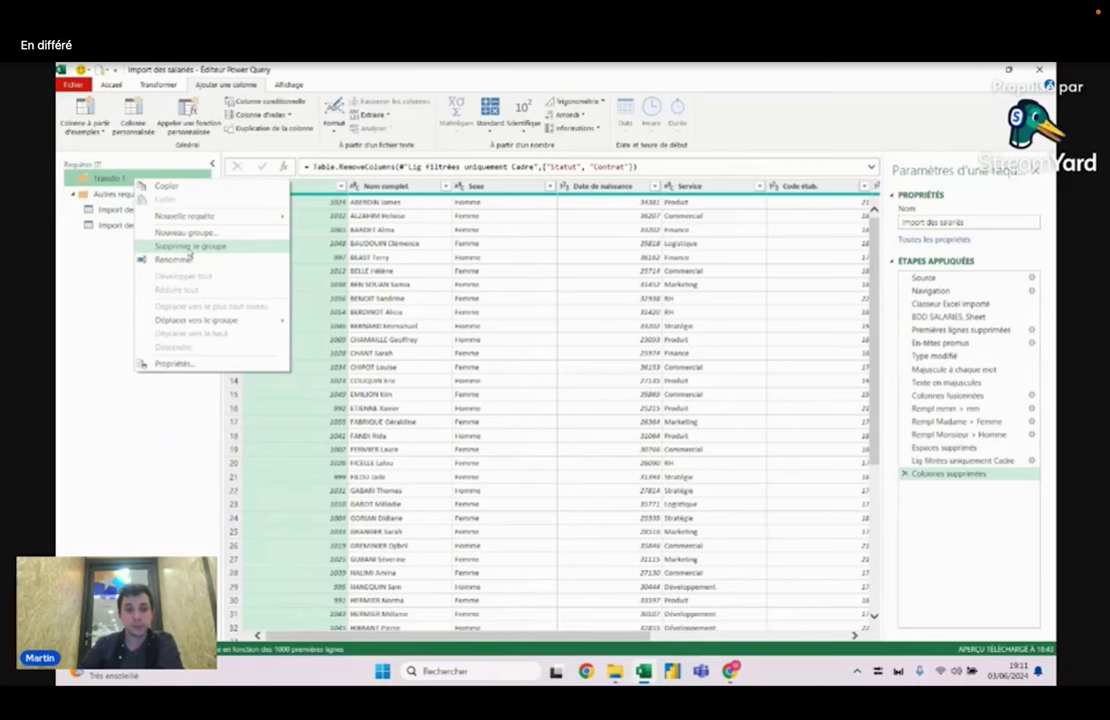
pyautogui.click(189, 247)
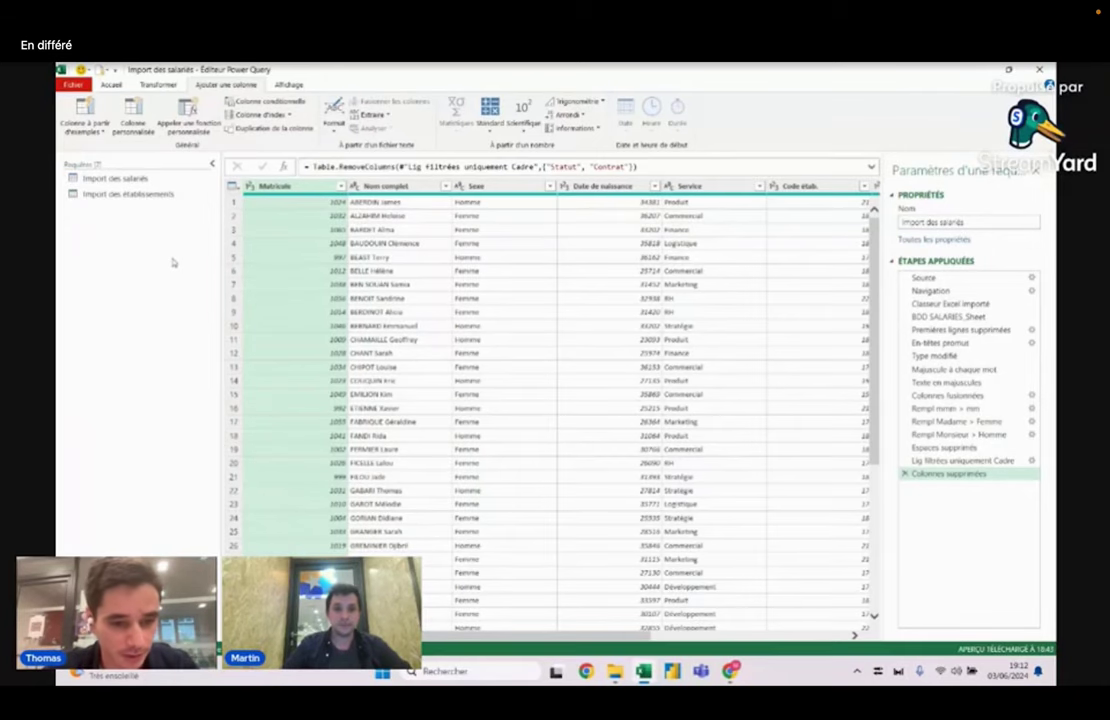
pyautogui.click(389, 190)
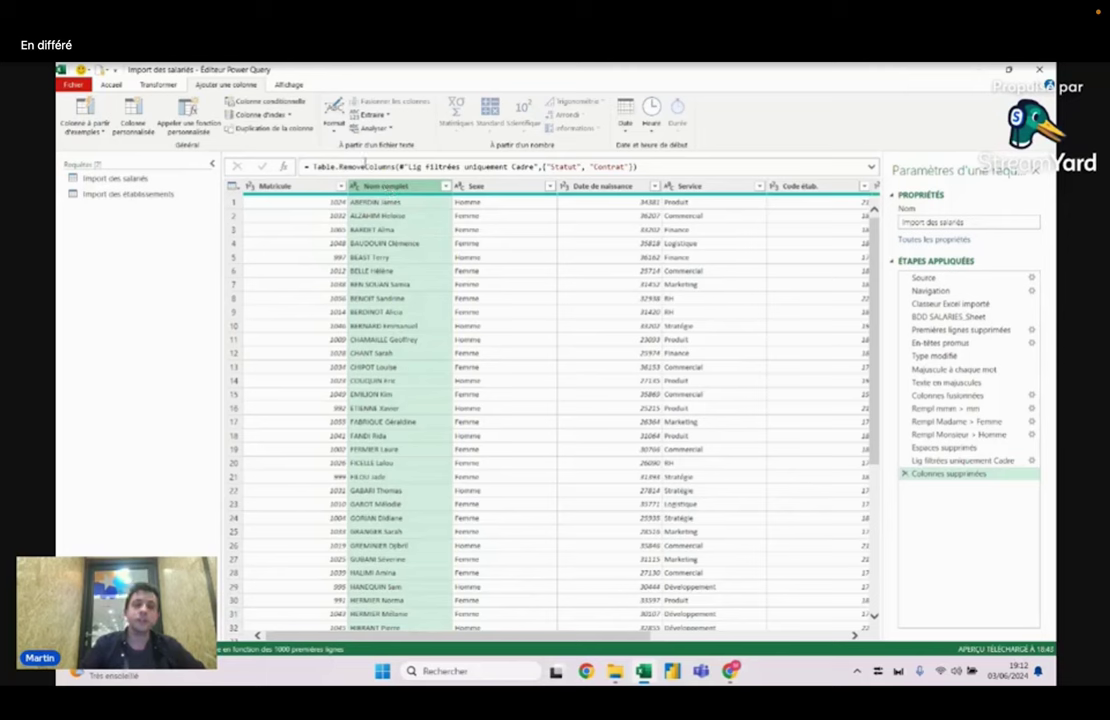
pyautogui.click(158, 196)
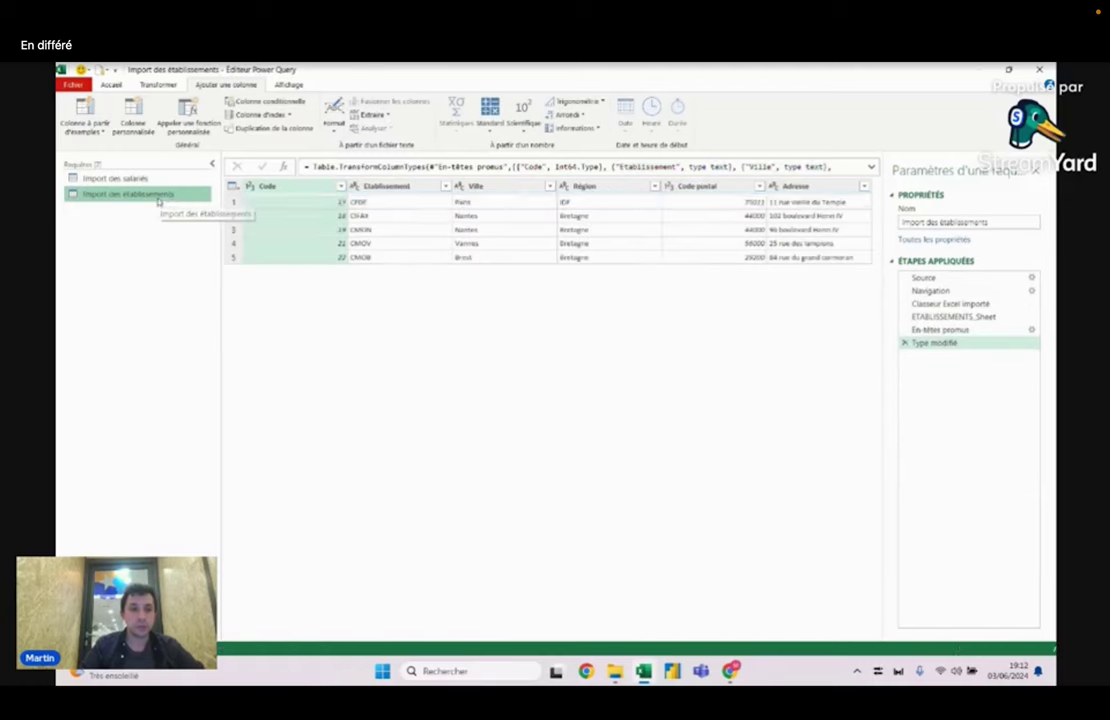
# Return to the Import des salariés query and select its Nom complet column
pyautogui.click(178, 180)
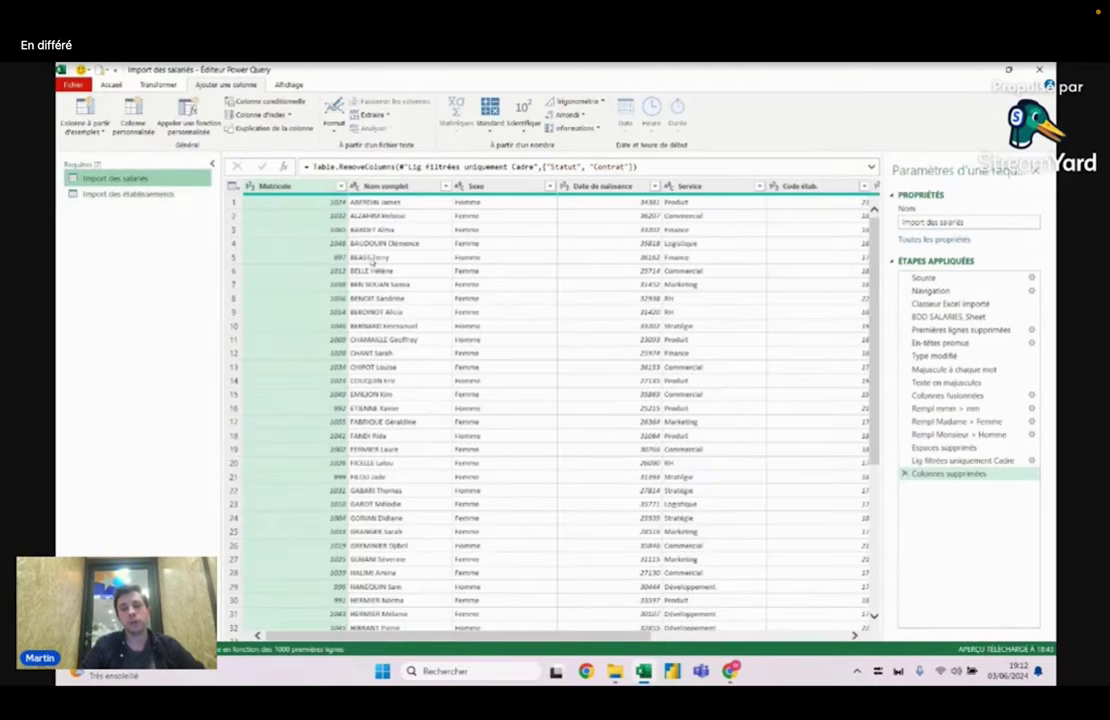
pyautogui.click(405, 188)
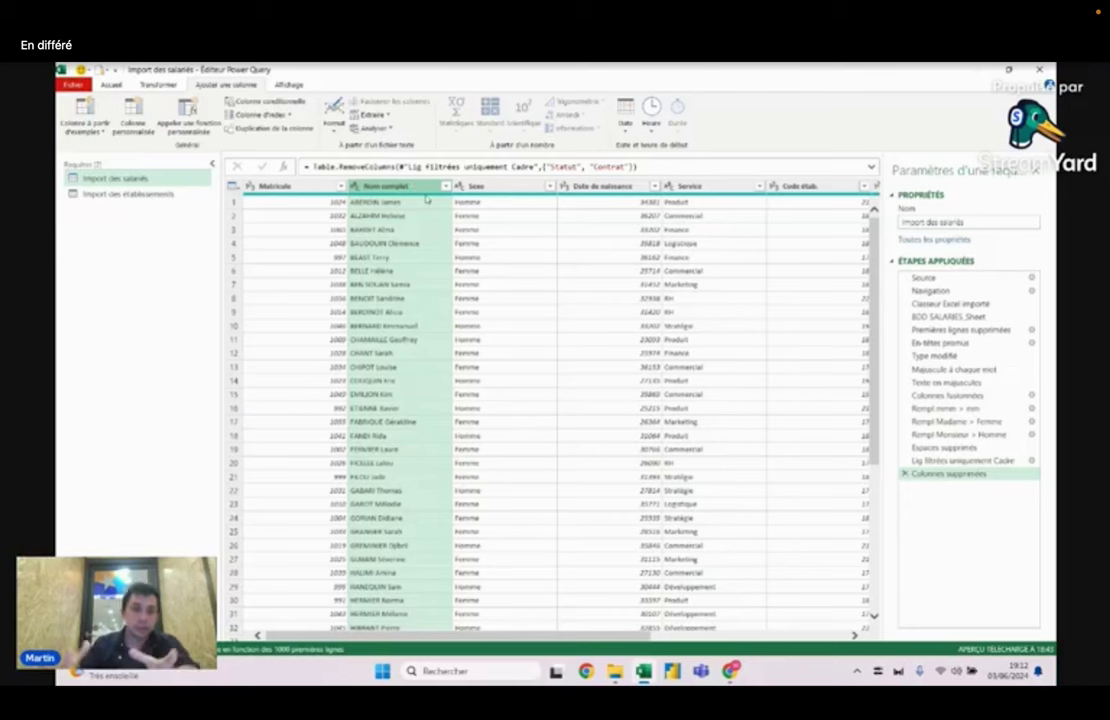
pyautogui.moveTo(425, 196)
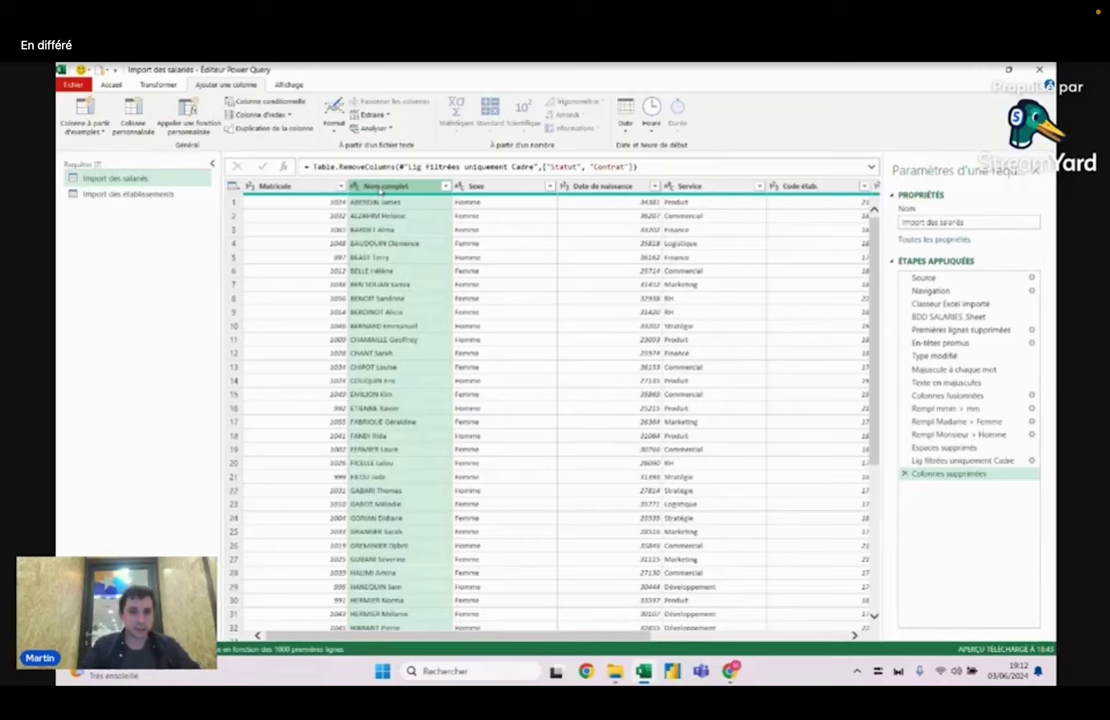
pyautogui.click(381, 201)
pyautogui.click(383, 187)
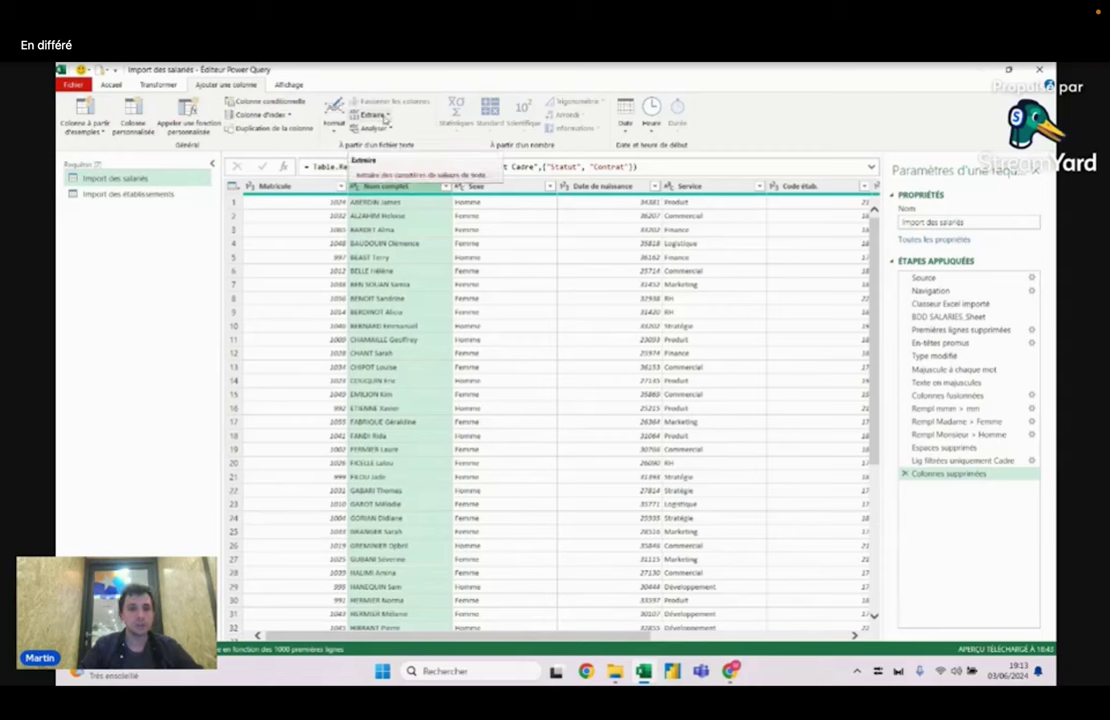
# Extract the first character of Nom complet into a new column named Initiale
pyautogui.click(385, 117)
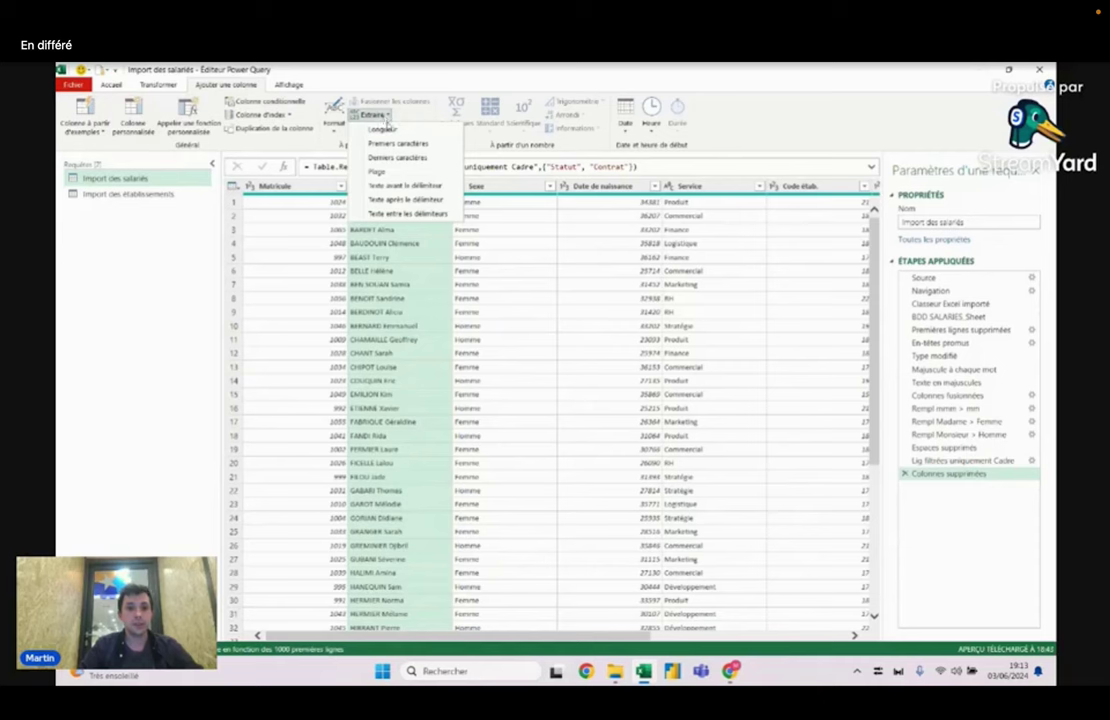
pyautogui.click(396, 143)
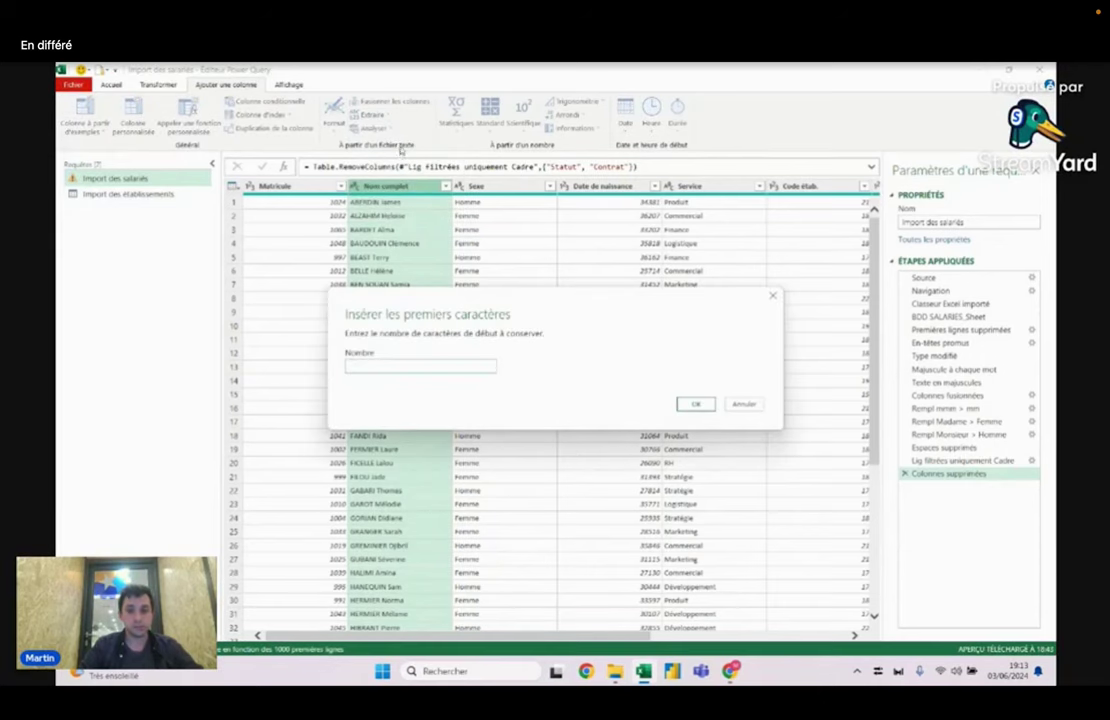
pyautogui.write('1')
pyautogui.press('Return')
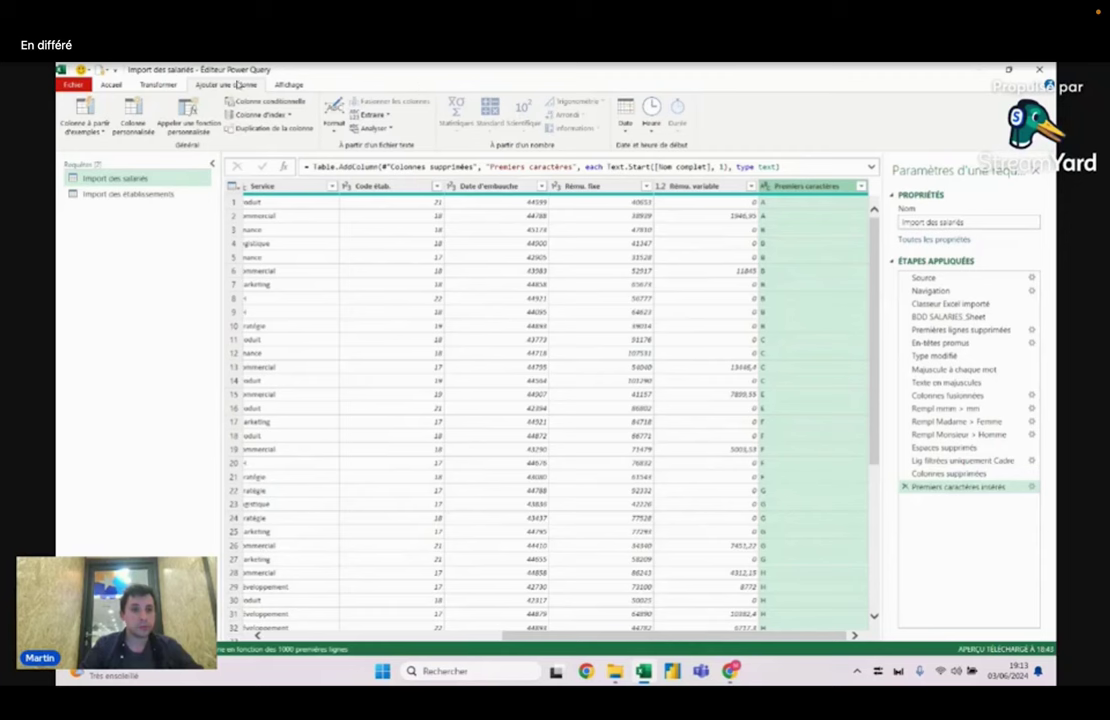
pyautogui.doubleClick(828, 190)
pyautogui.write('Ini')
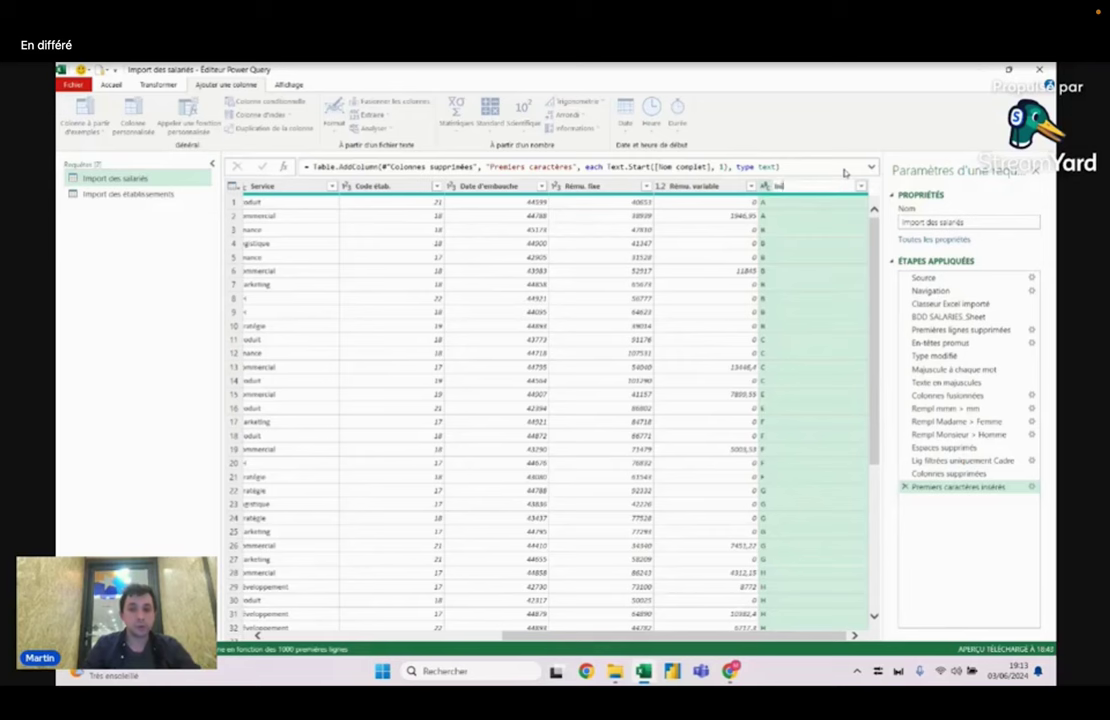
pyautogui.write('tiale')
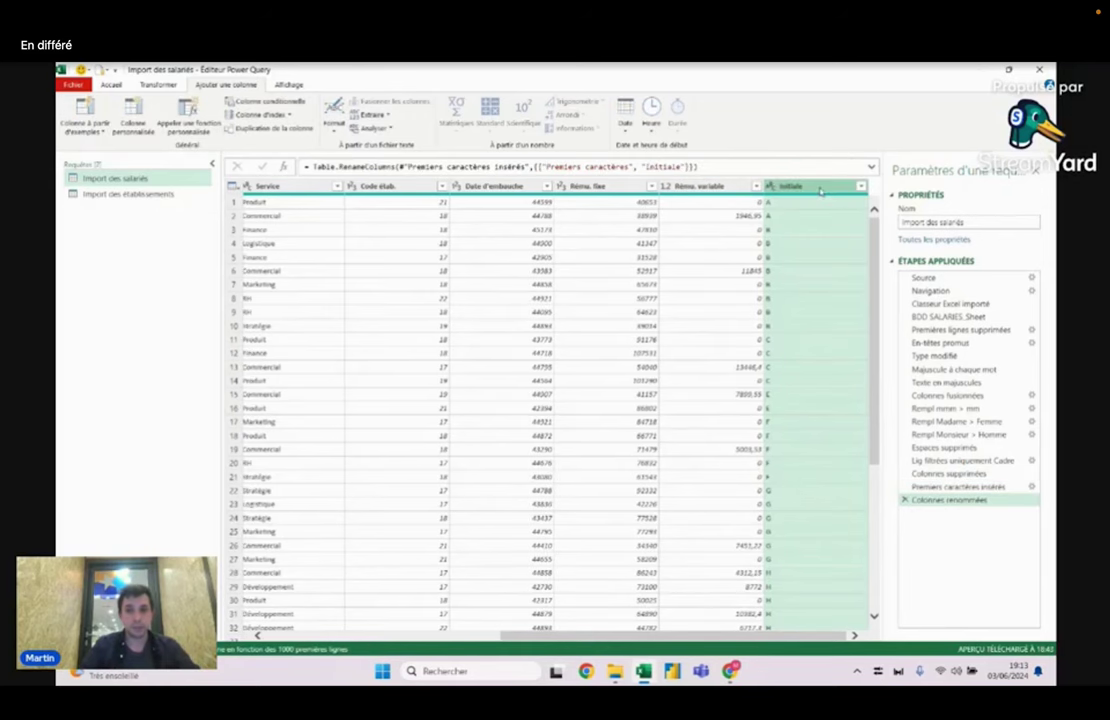
# Move the Initiale column to sit right after Matricule
pyautogui.moveTo(843, 186); pyautogui.dragTo(299, 186)
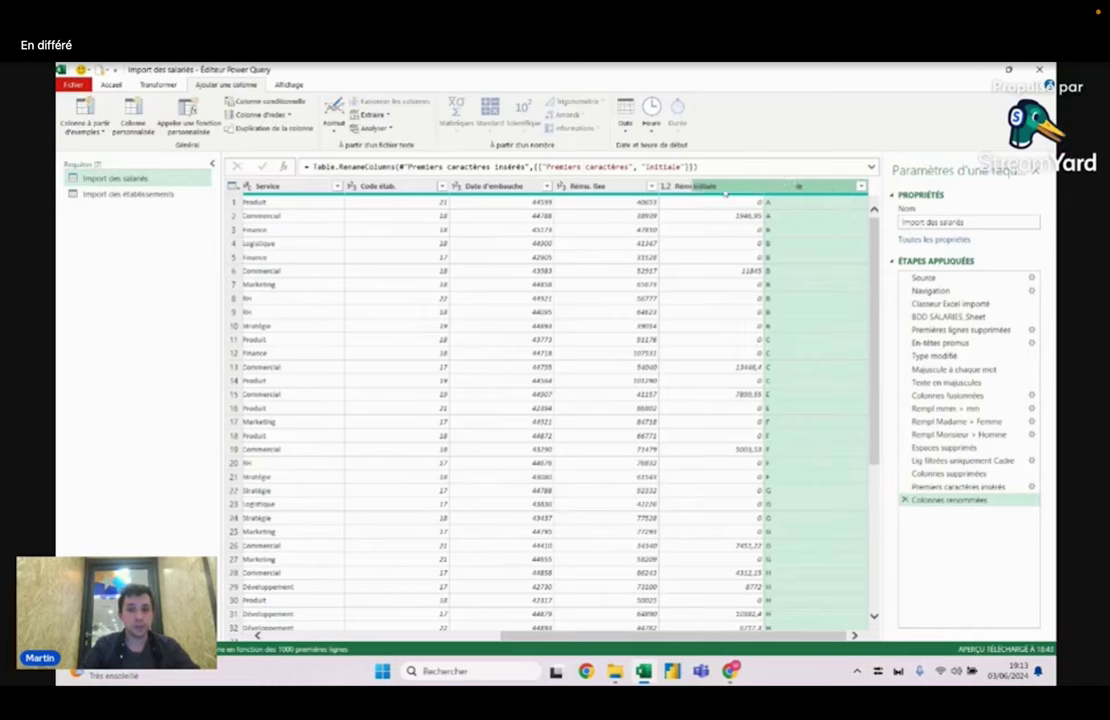
pyautogui.moveTo(729, 638); pyautogui.dragTo(559, 638)
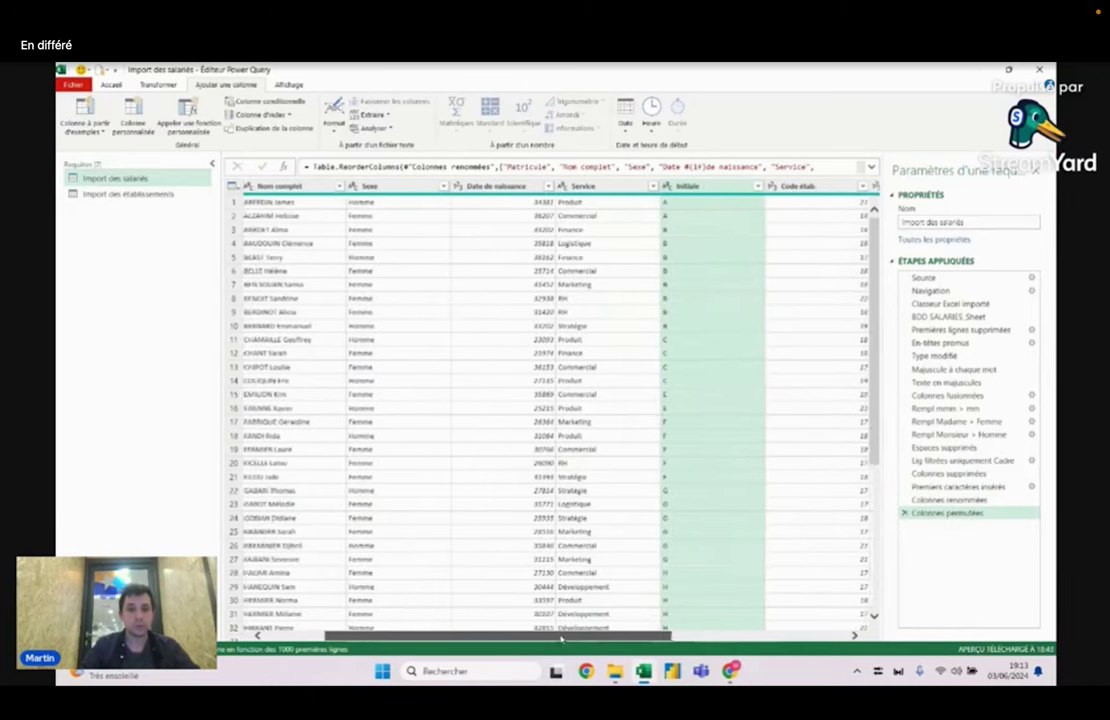
pyautogui.moveTo(347, 192); pyautogui.dragTo(300, 188)
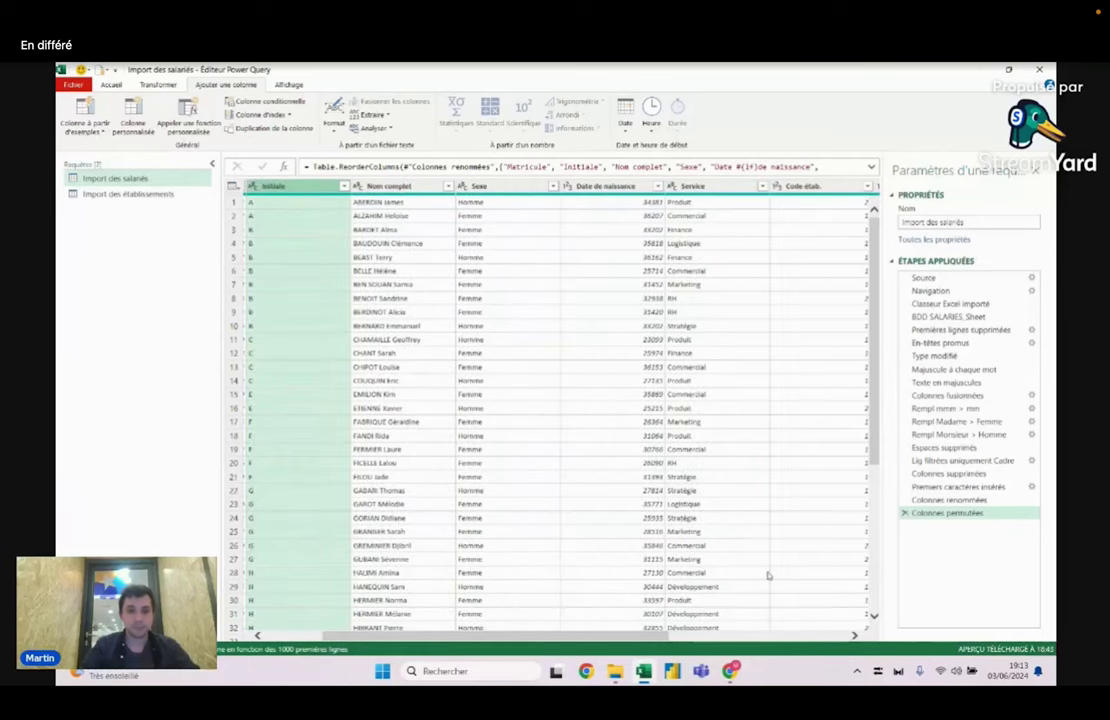
pyautogui.moveTo(645, 638); pyautogui.dragTo(299, 272)
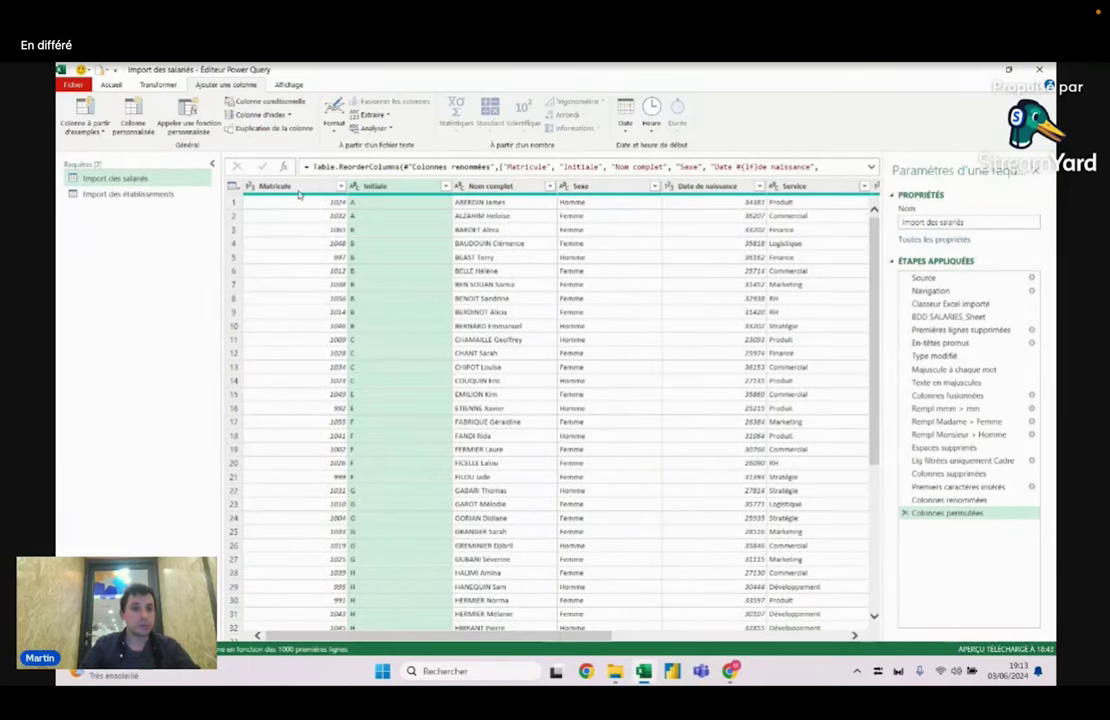
pyautogui.click(298, 190)
pyautogui.click(390, 188)
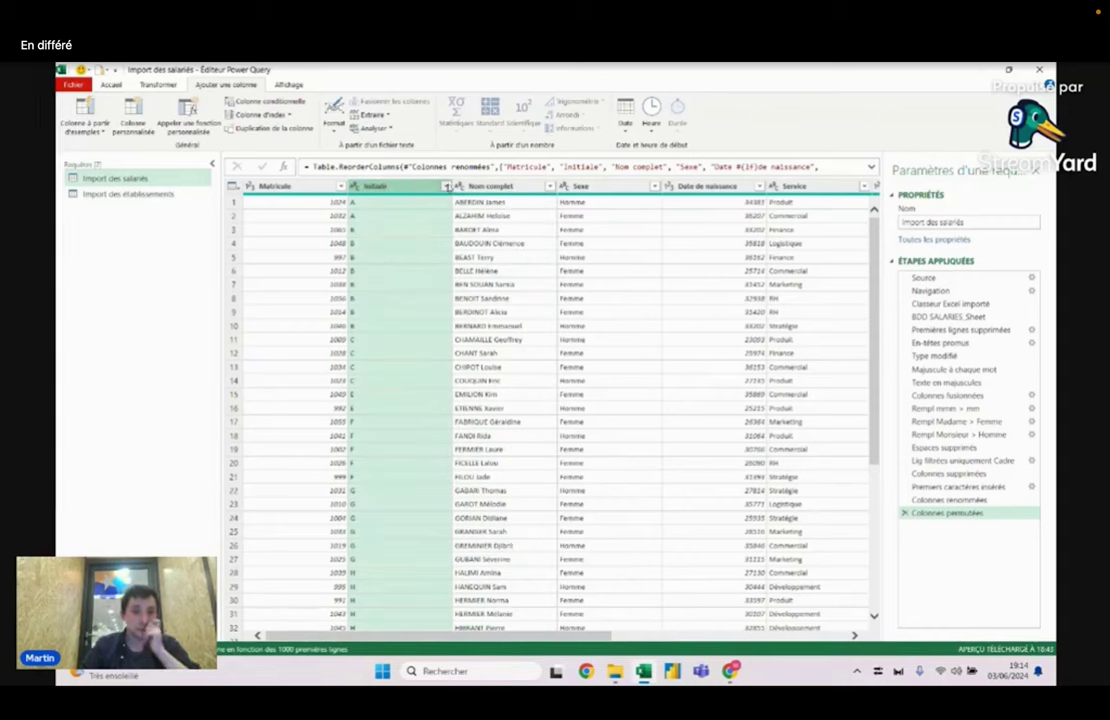
# Look through the letters in the Initiale column's filter list
pyautogui.click(446, 186)
pyautogui.scroll(-2, 303, 415)
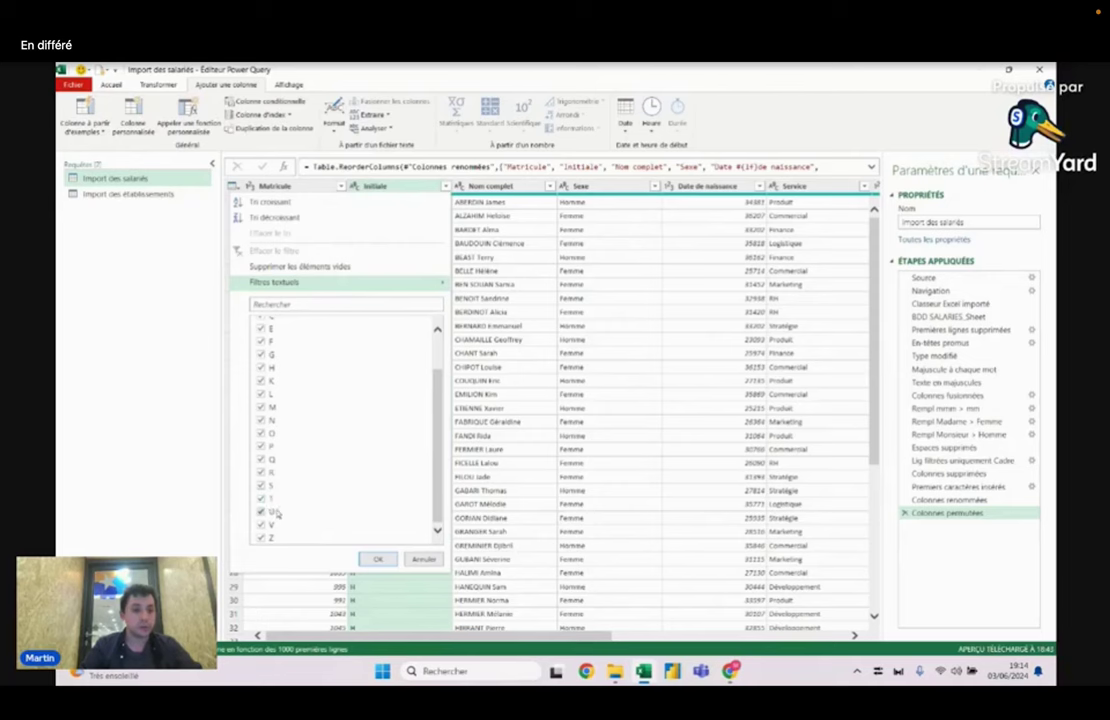
pyautogui.click(272, 498)
pyautogui.click(378, 558)
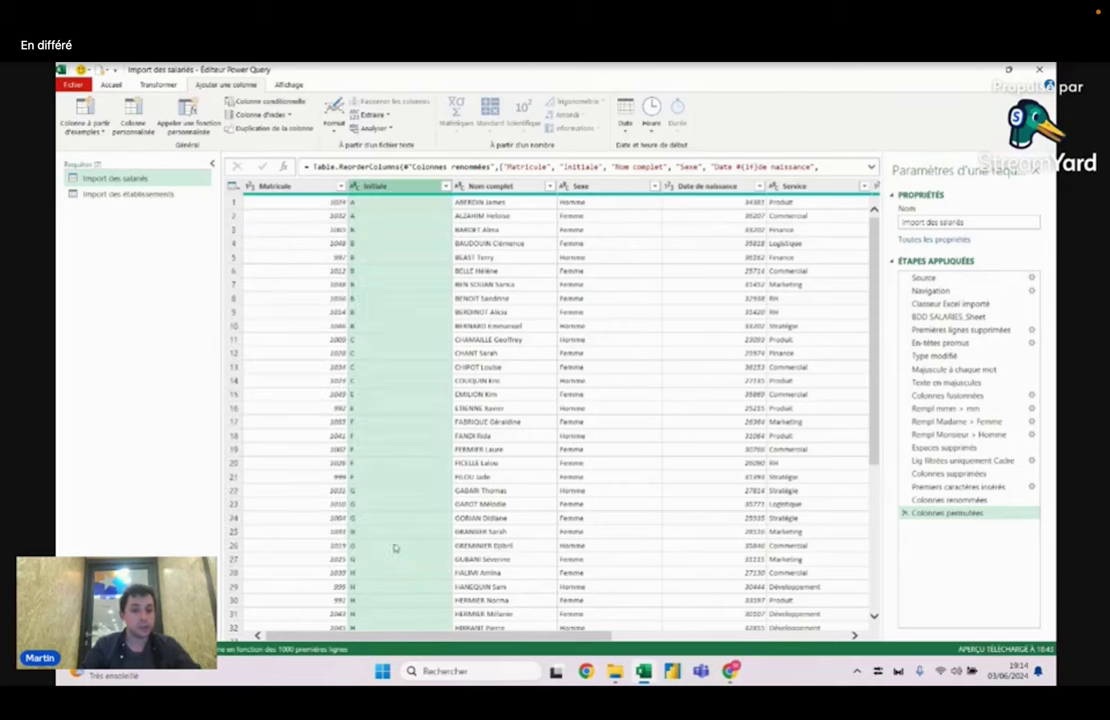
# Close & Load the query and check the loaded Initiale column's filter list
pyautogui.click(113, 85)
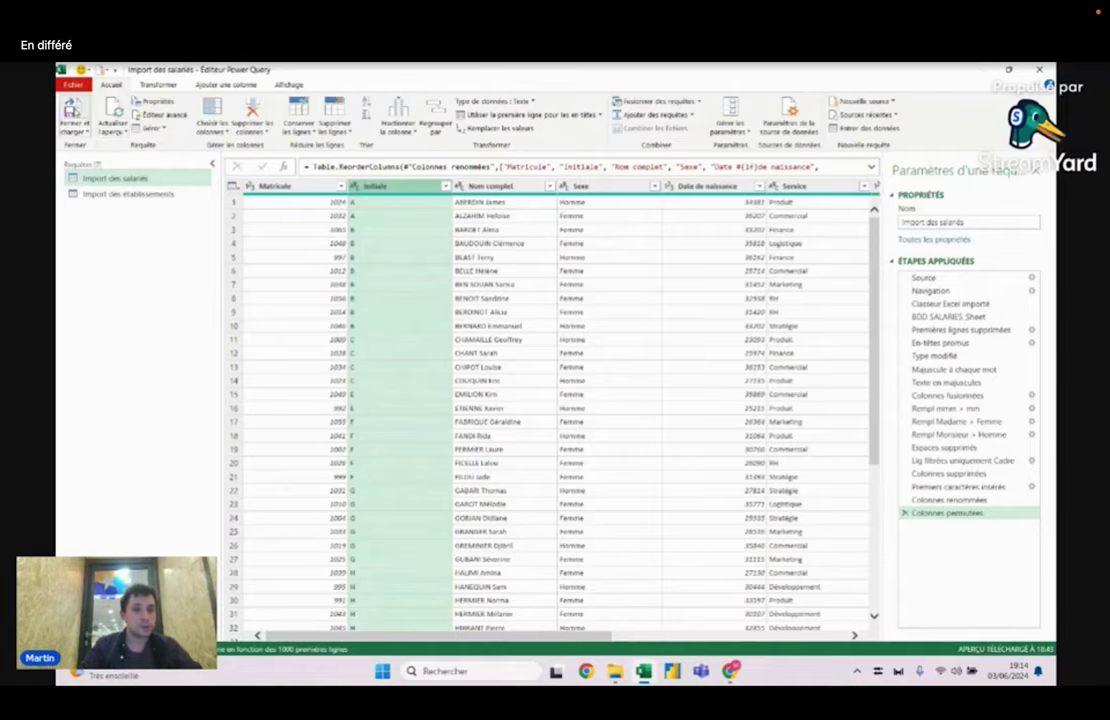
pyautogui.click(74, 112)
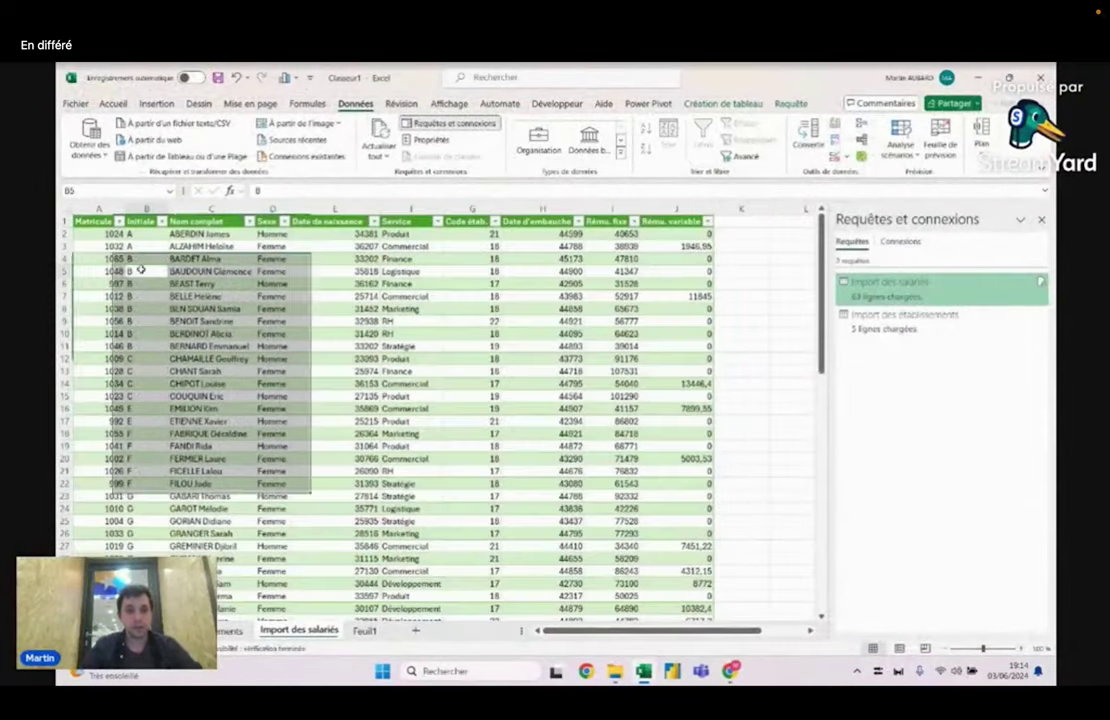
pyautogui.click(141, 270)
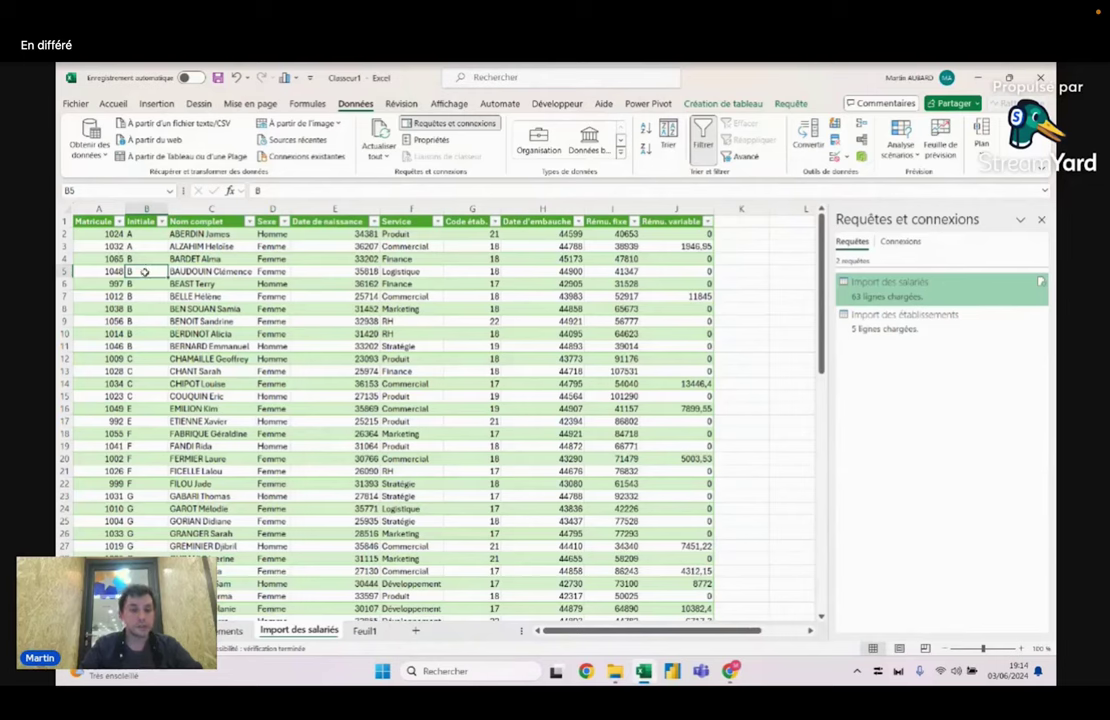
pyautogui.click(161, 221)
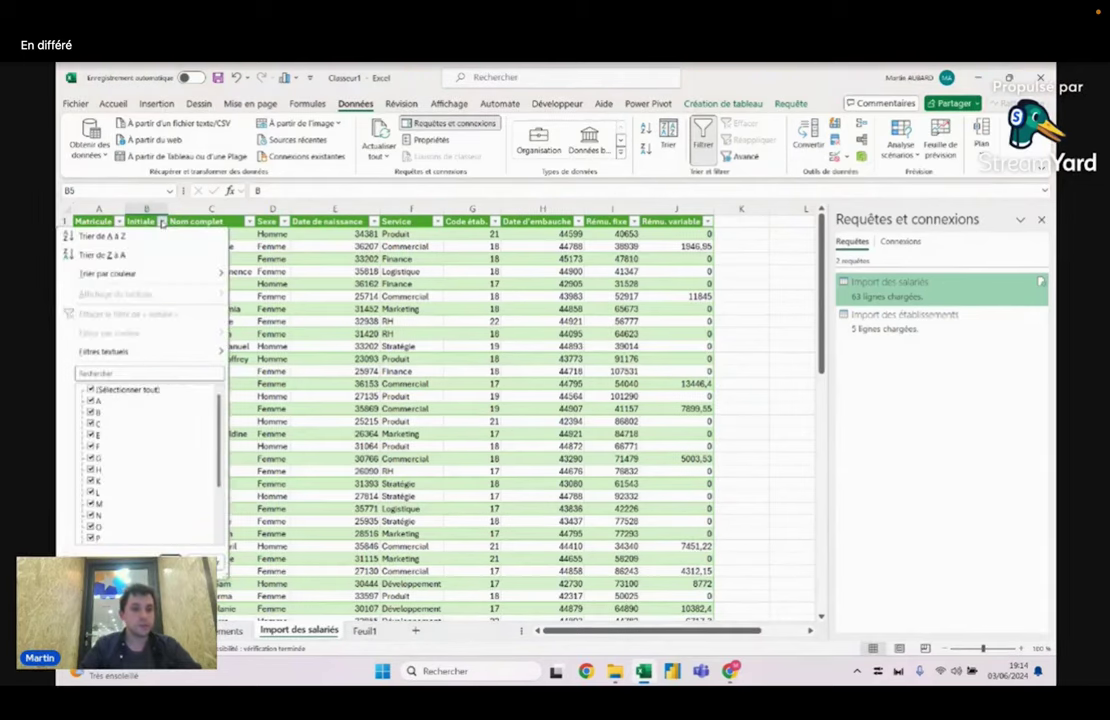
pyautogui.press('Escape')
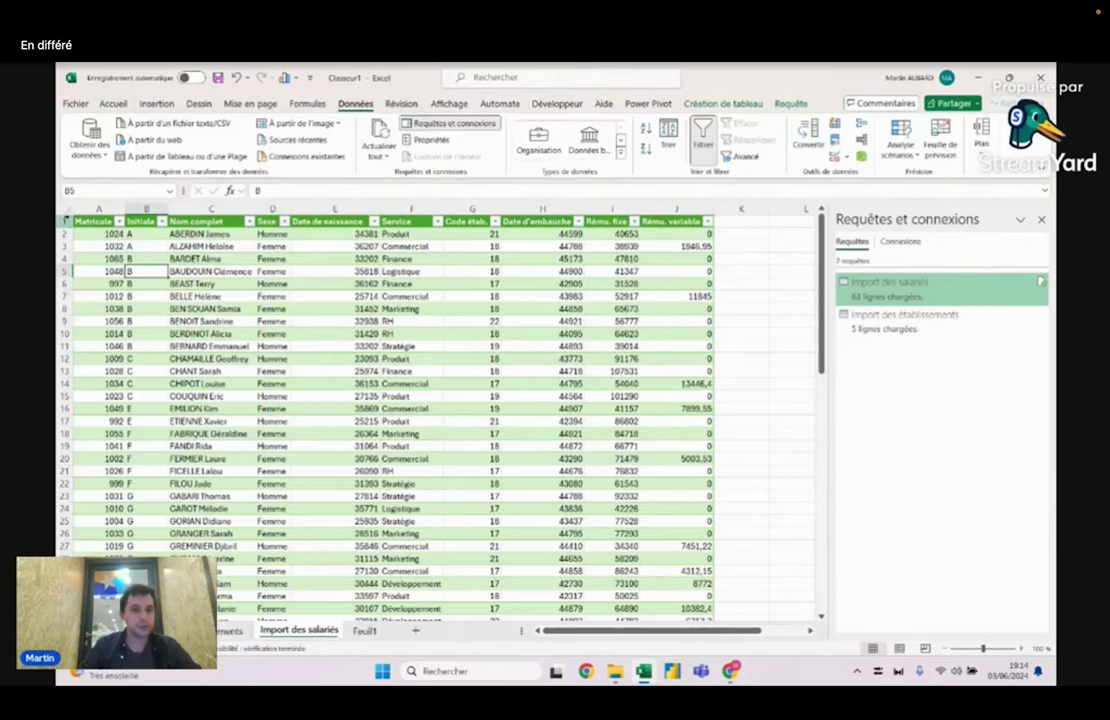
# Insert eight blank rows above the table so it starts at row 9
pyautogui.click(66, 220)
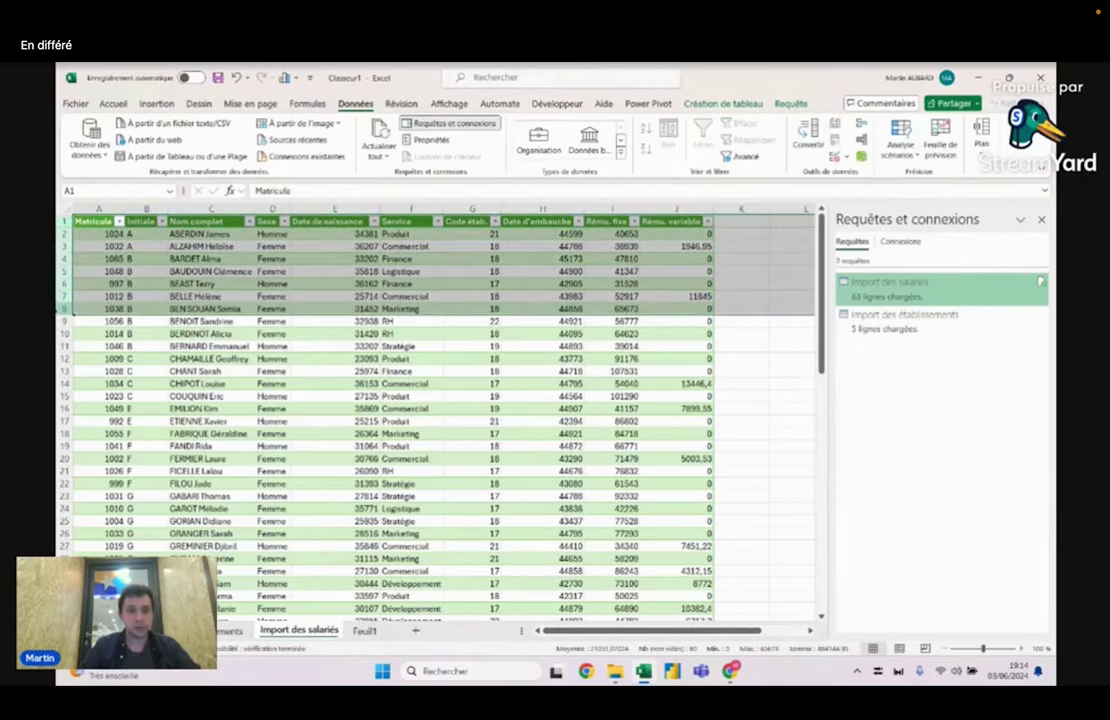
pyautogui.moveTo(64, 220); pyautogui.dragTo(64, 308)
pyautogui.hotkey('ctrl', '+')
pyautogui.click(149, 233)
pyautogui.click(187, 371)
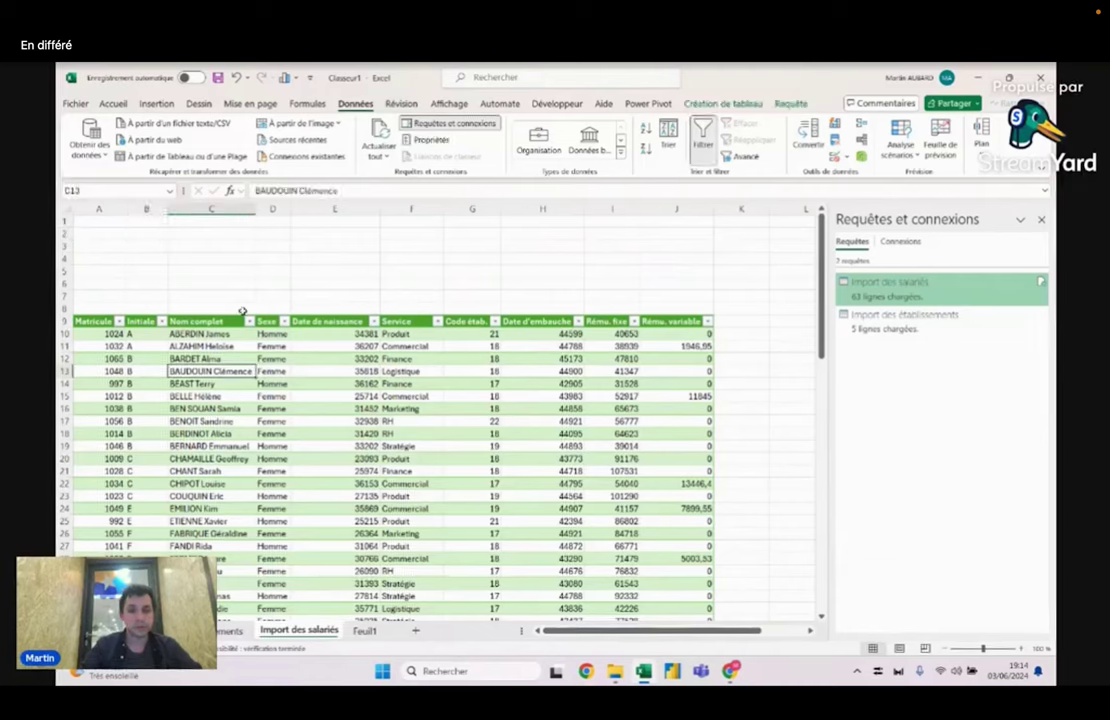
# Insert slicers for the Initiale and Sexe fields
pyautogui.click(734, 106)
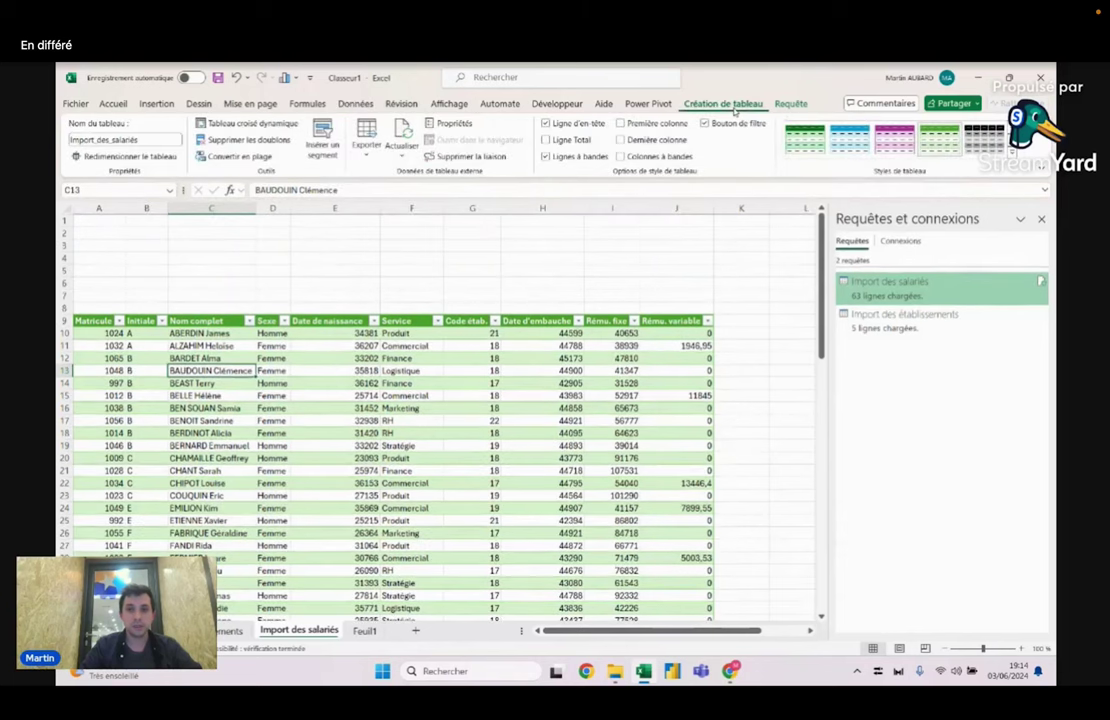
pyautogui.click(322, 135)
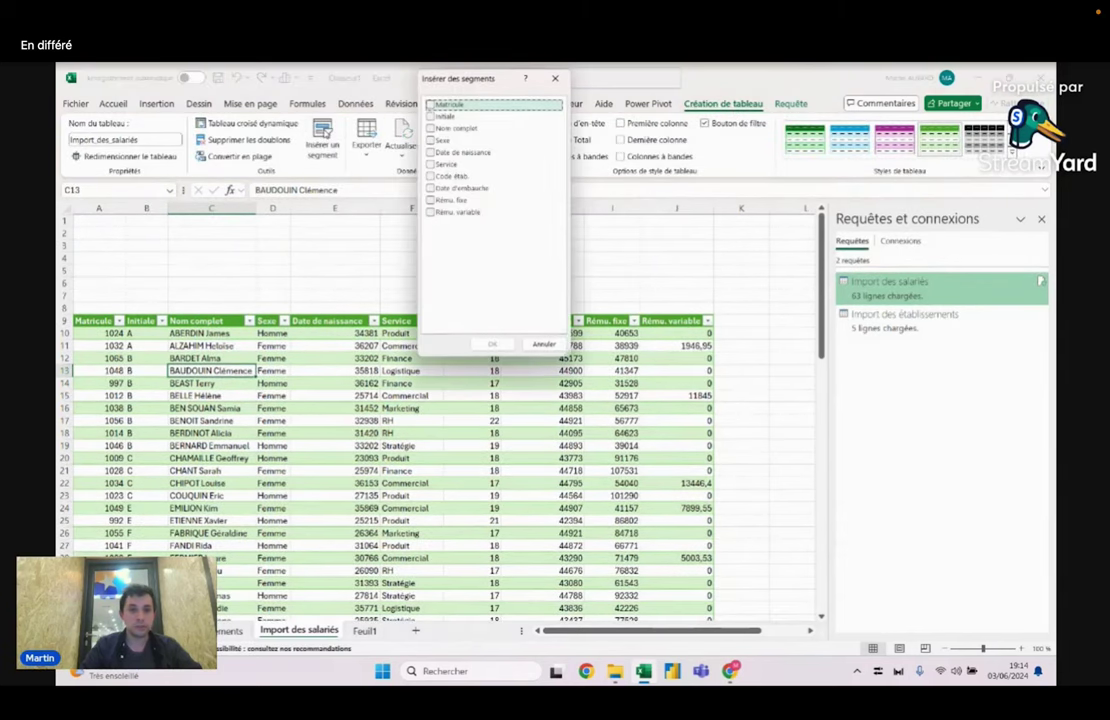
pyautogui.click(431, 116)
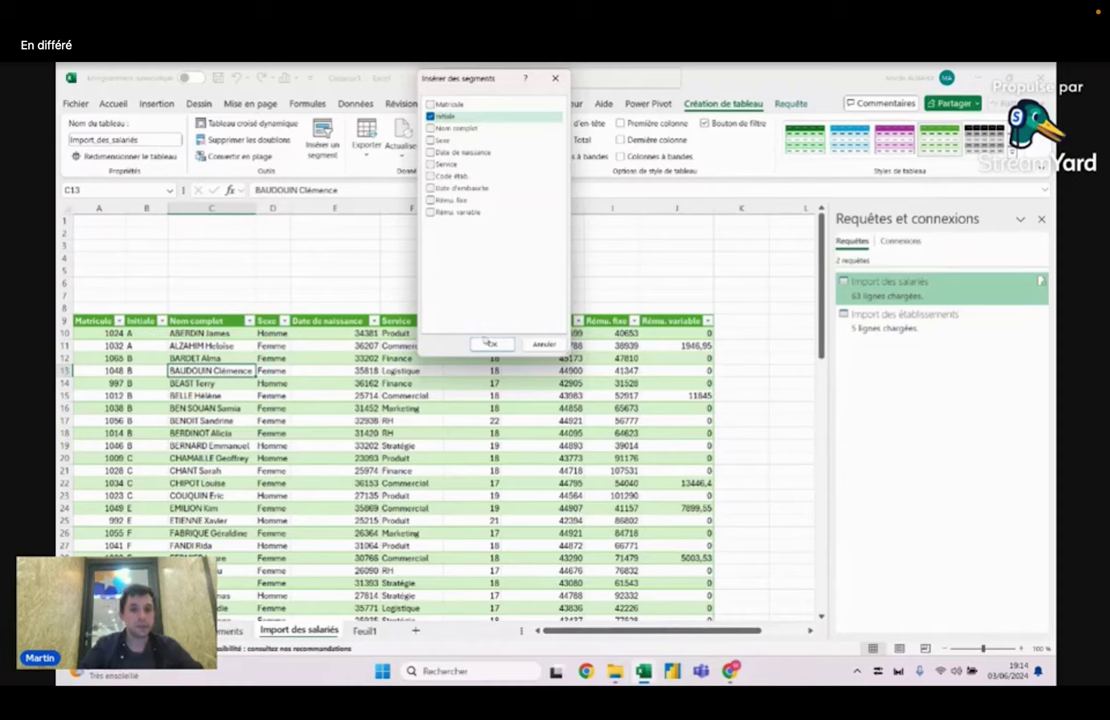
pyautogui.click(431, 140)
pyautogui.click(492, 344)
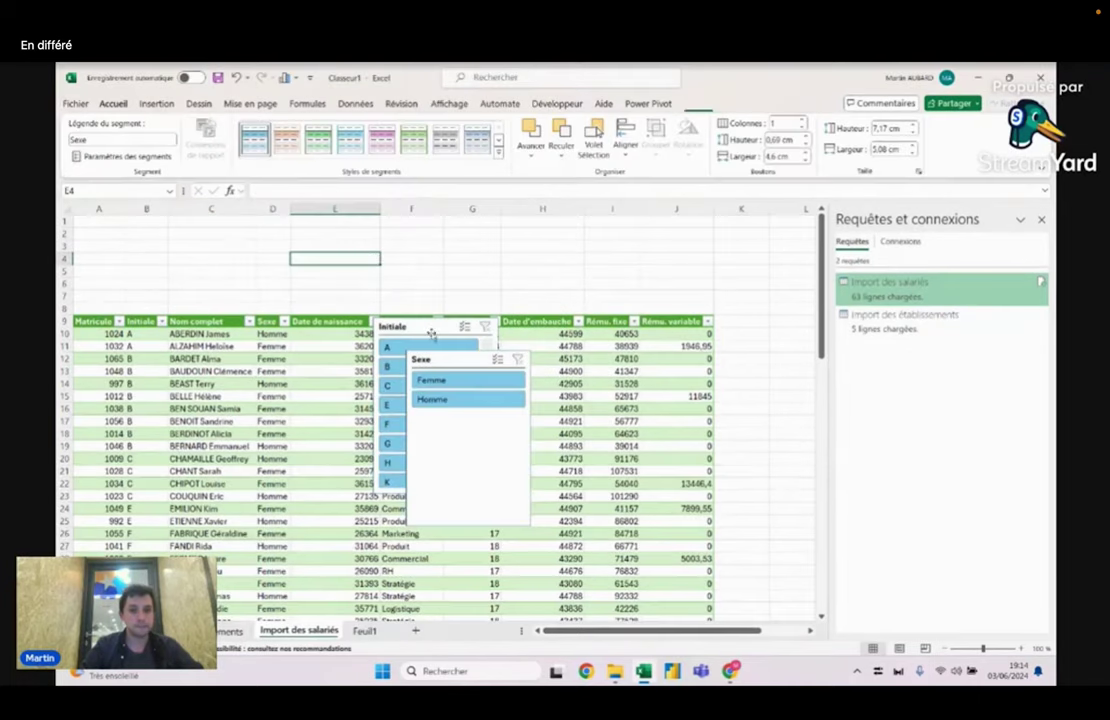
# Place the Initiale slicer at left and Sexe at right above the table, ending at row 7
pyautogui.moveTo(392, 326); pyautogui.dragTo(130, 233)
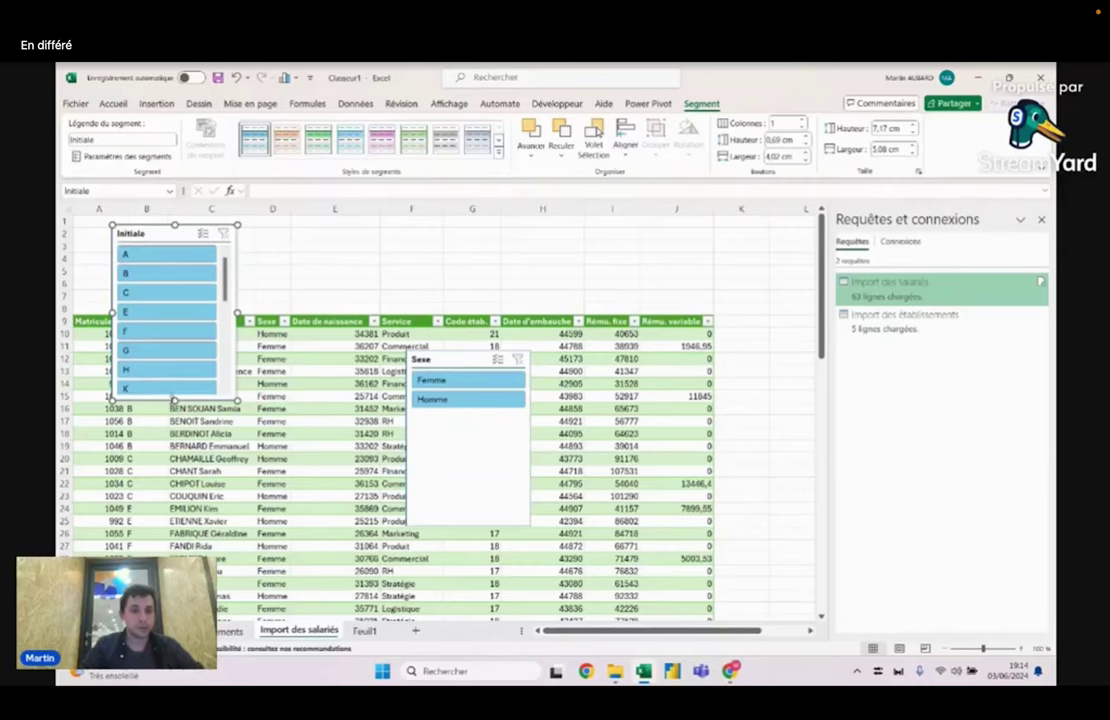
pyautogui.moveTo(174, 399); pyautogui.dragTo(174, 301)
pyautogui.moveTo(238, 262); pyautogui.dragTo(349, 262)
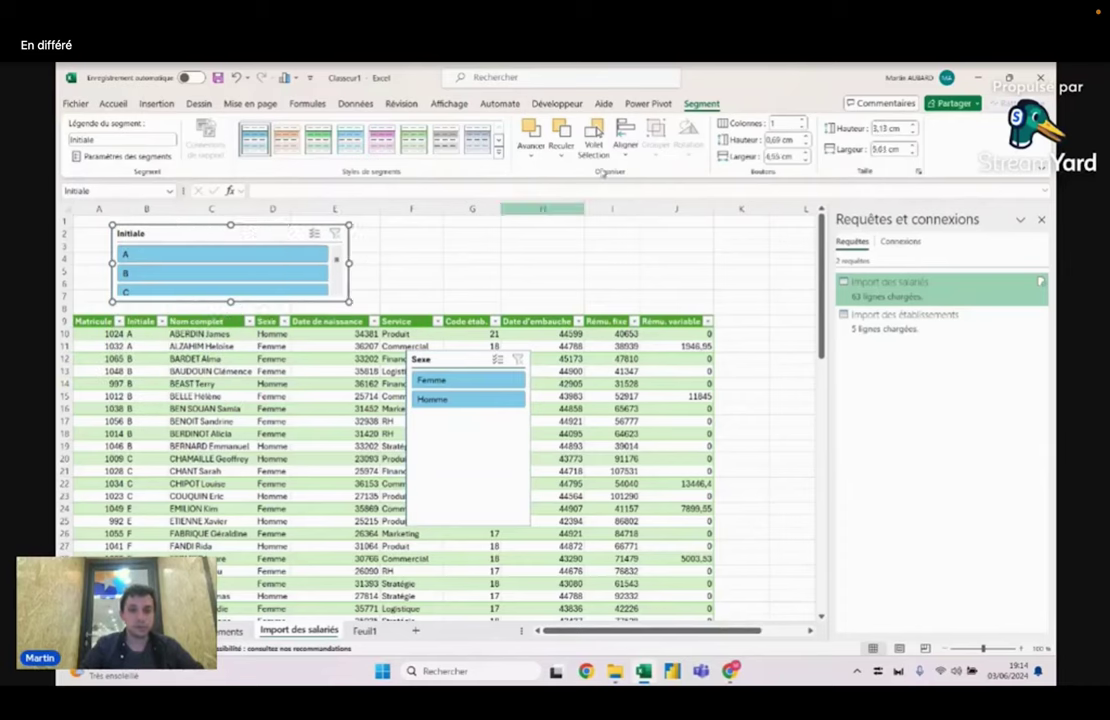
pyautogui.moveTo(425, 359); pyautogui.dragTo(554, 233)
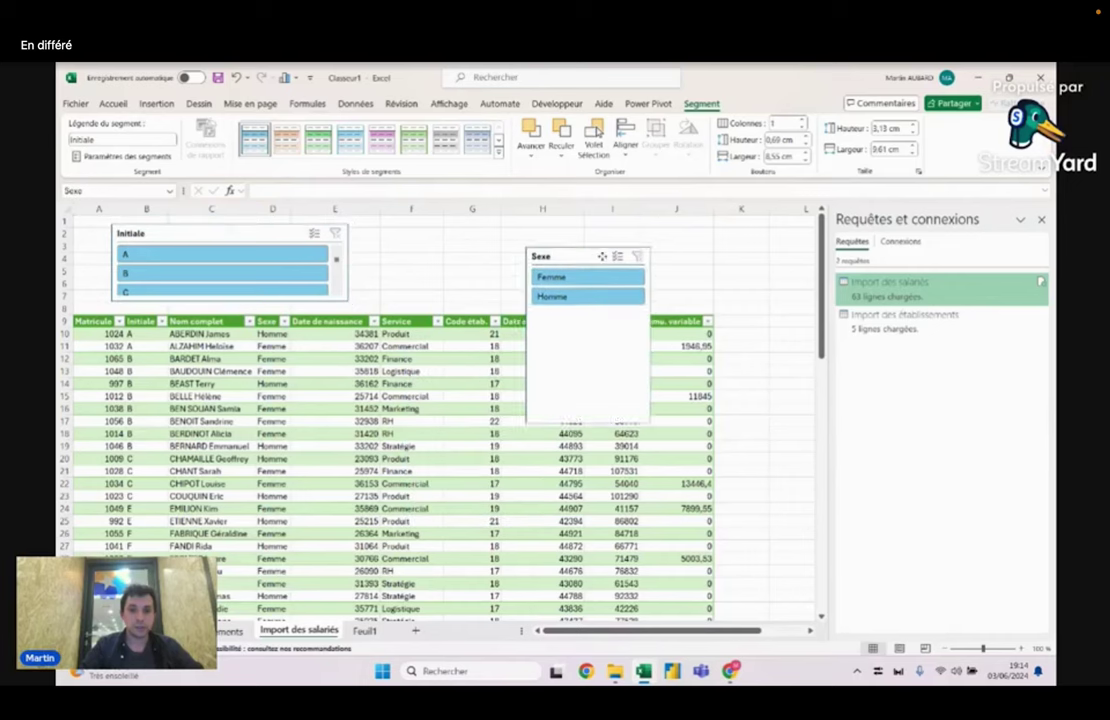
pyautogui.moveTo(597, 398); pyautogui.dragTo(593, 300)
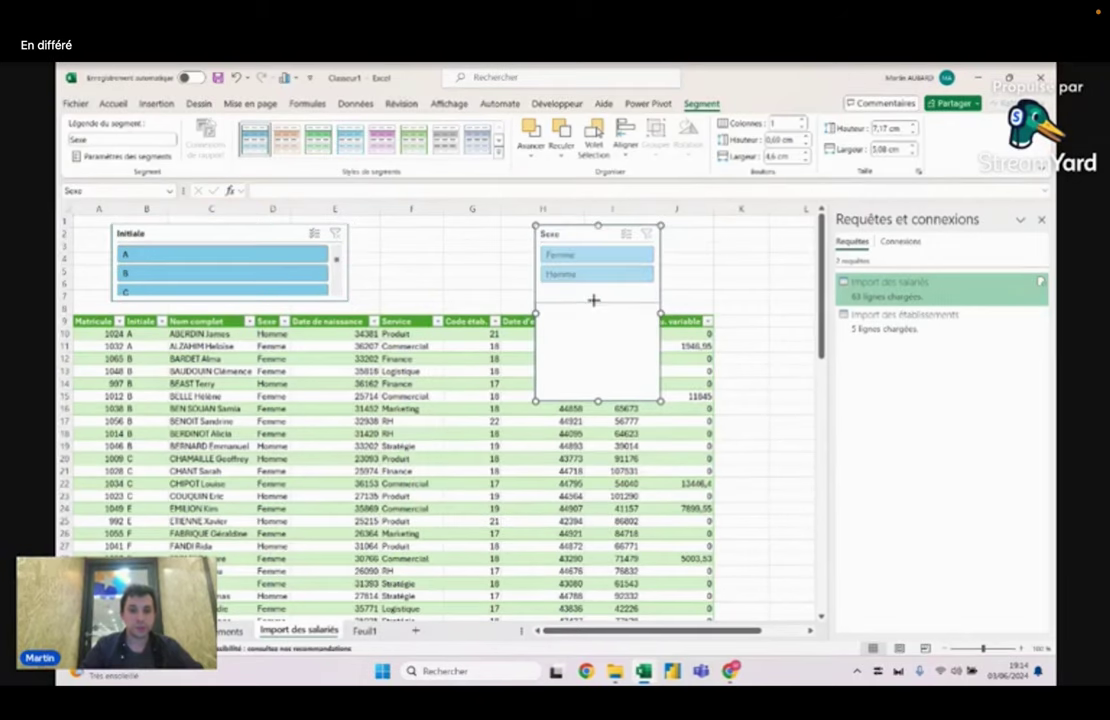
# Set the Initiale slicer to 10 button columns
pyautogui.click(234, 232)
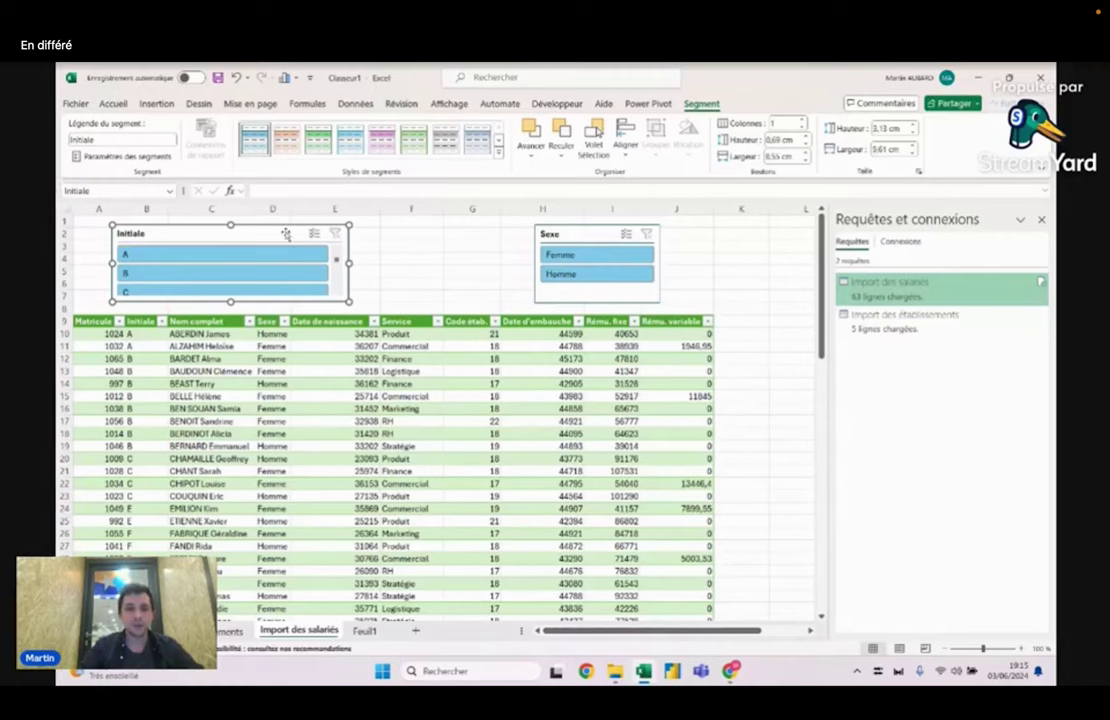
pyautogui.click(804, 119)
pyautogui.click(804, 119)
pyautogui.click(804, 119)
pyautogui.click(804, 119)
pyautogui.click(804, 119)
pyautogui.click(804, 119)
pyautogui.click(804, 119)
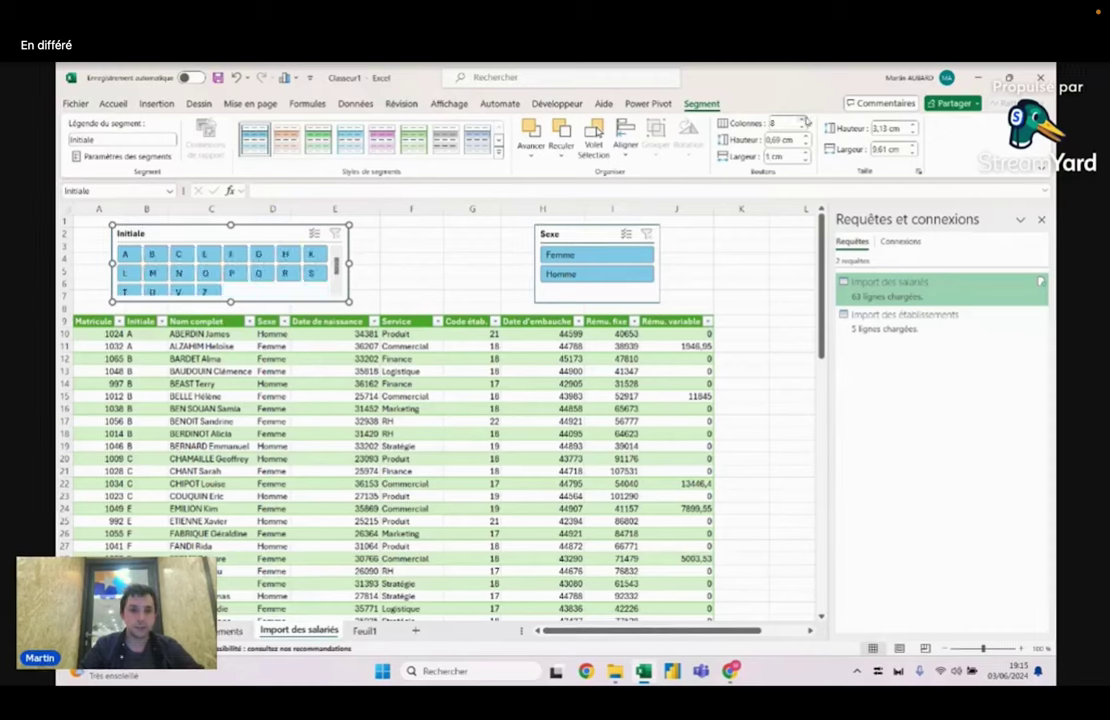
pyautogui.click(804, 119)
pyautogui.click(804, 119)
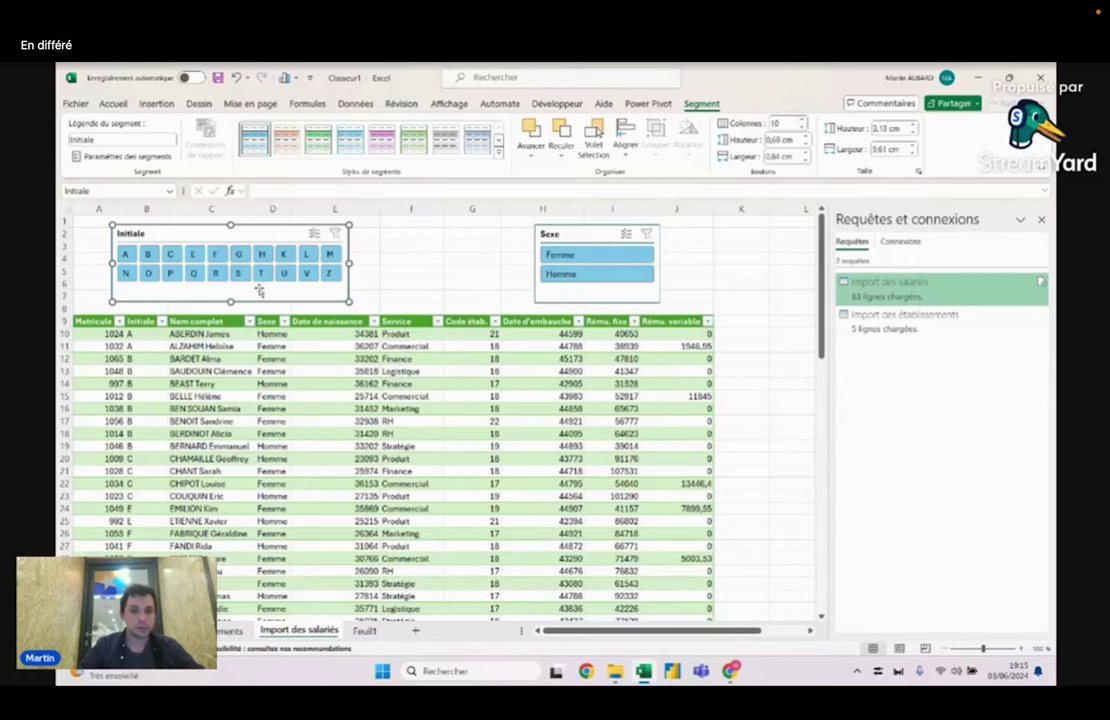
pyautogui.click(430, 243)
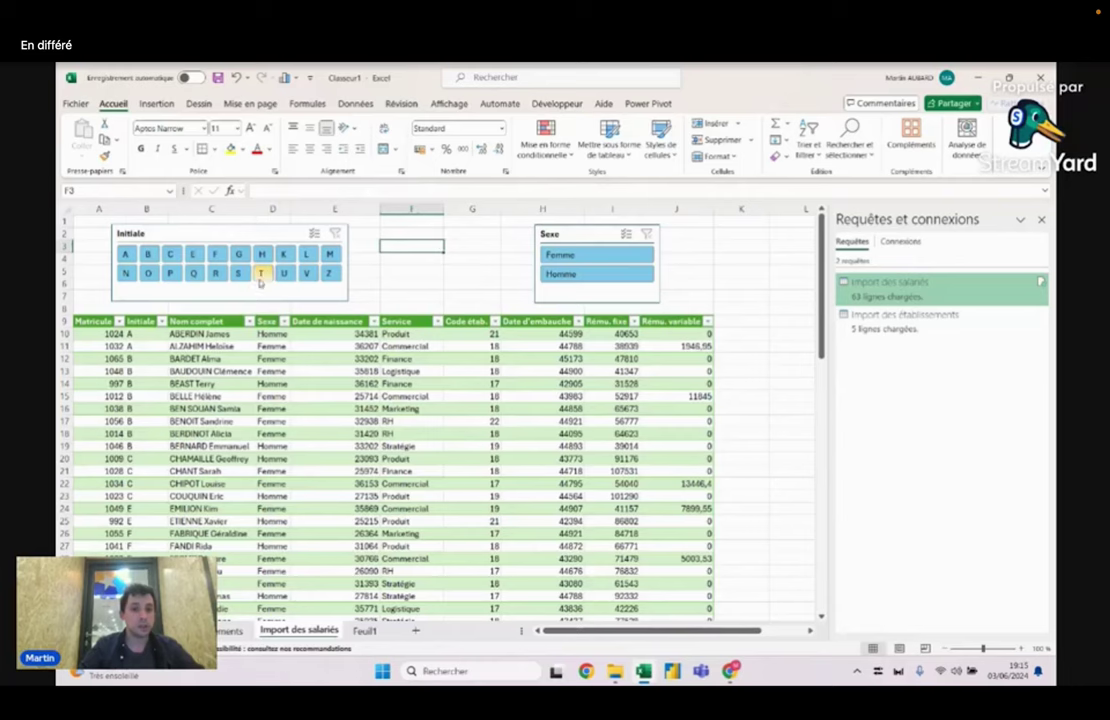
# Try the gender slicer on women and the Initiale slicer on R and G, clearing each filter afterwards
pyautogui.click(589, 258)
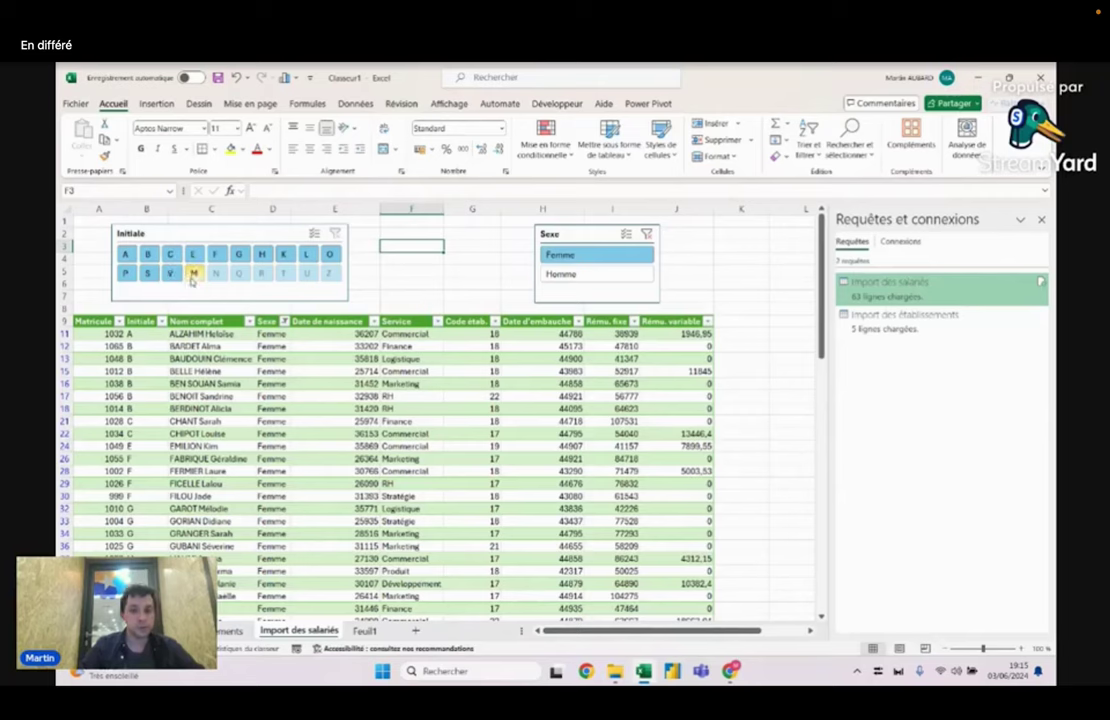
pyautogui.click(646, 233)
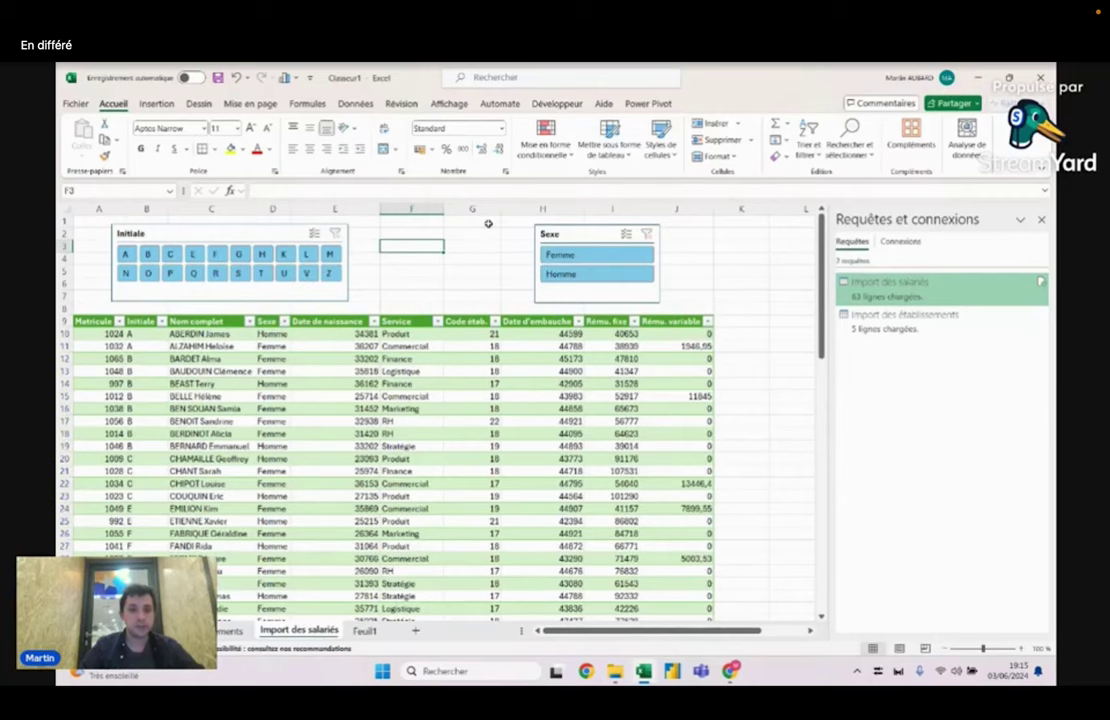
pyautogui.click(222, 276)
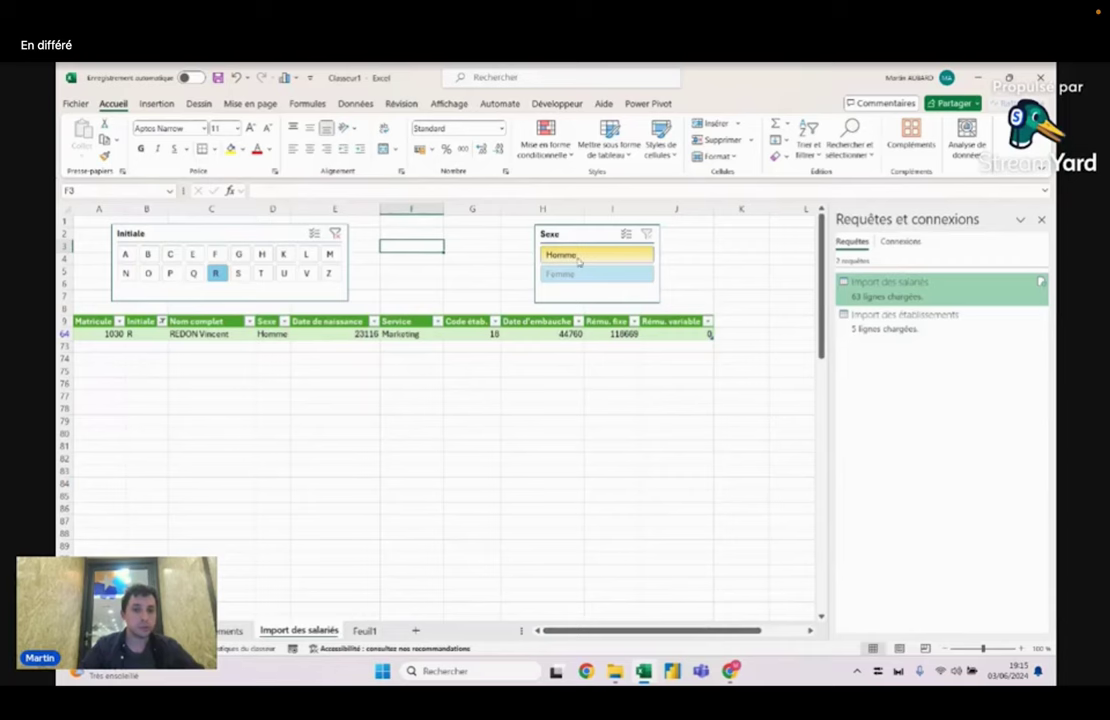
pyautogui.click(335, 233)
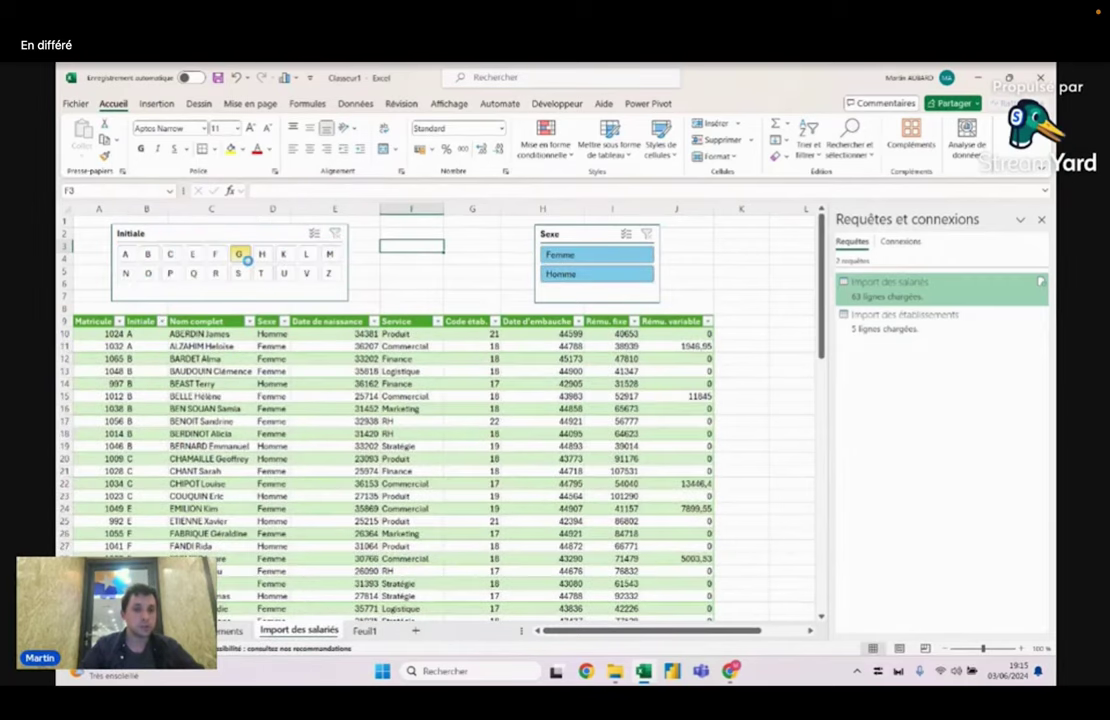
pyautogui.click(243, 256)
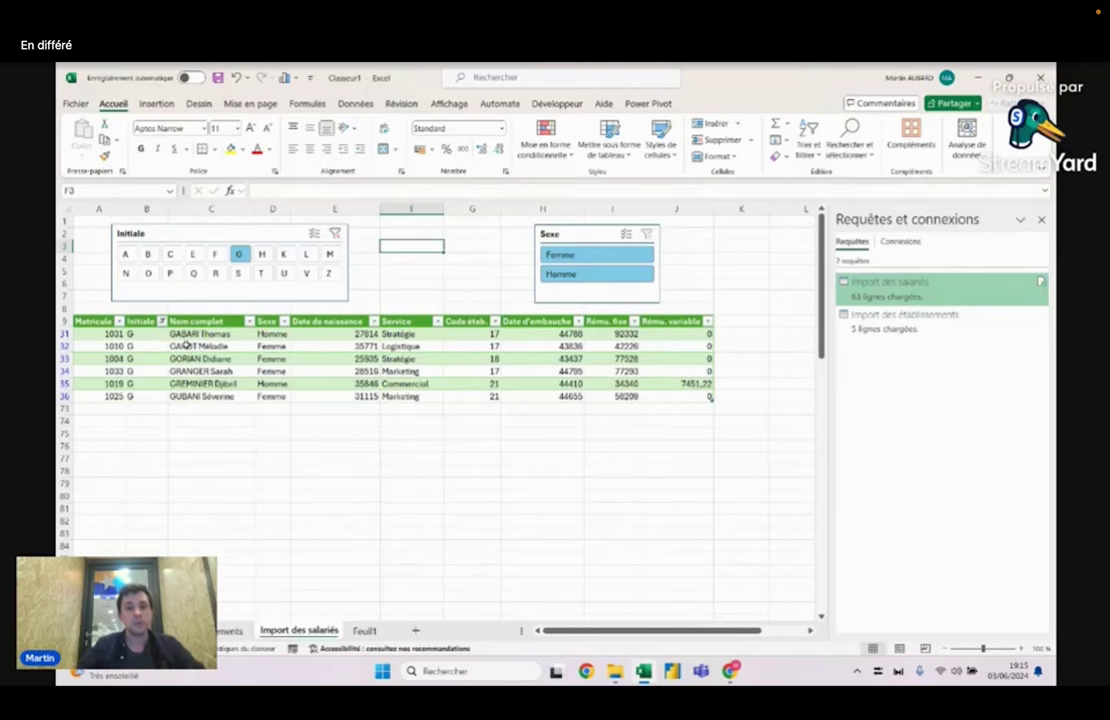
pyautogui.click(335, 233)
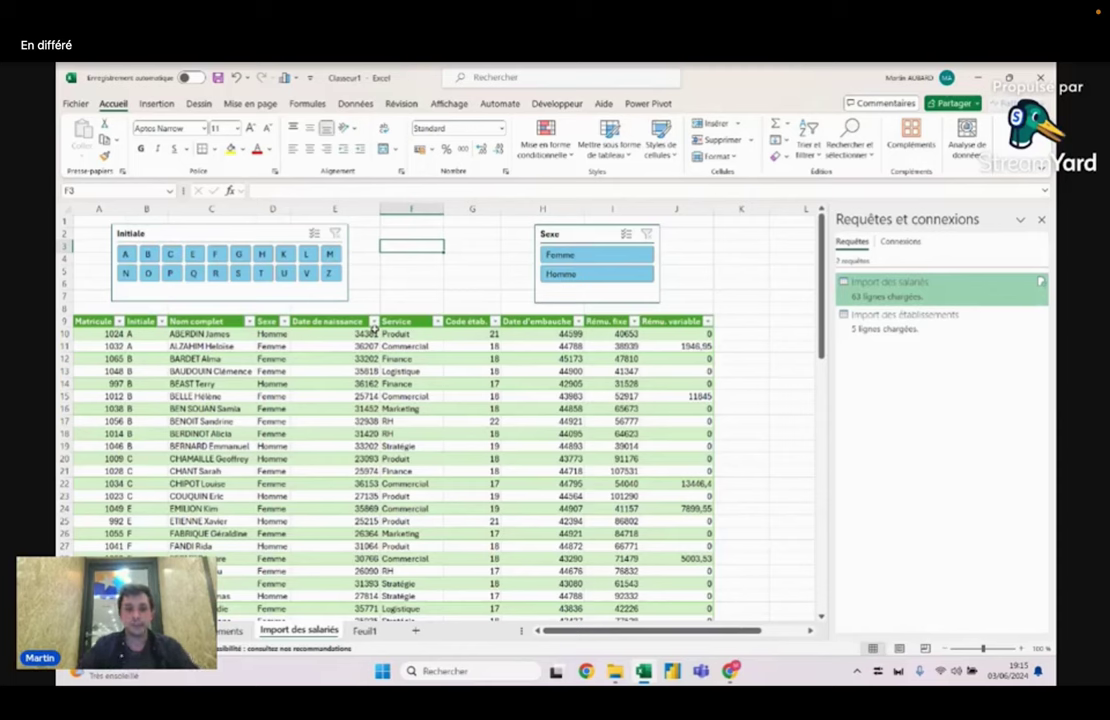
# Close the query preview card and open the Import des salariés query for editing
pyautogui.moveTo(928, 293)
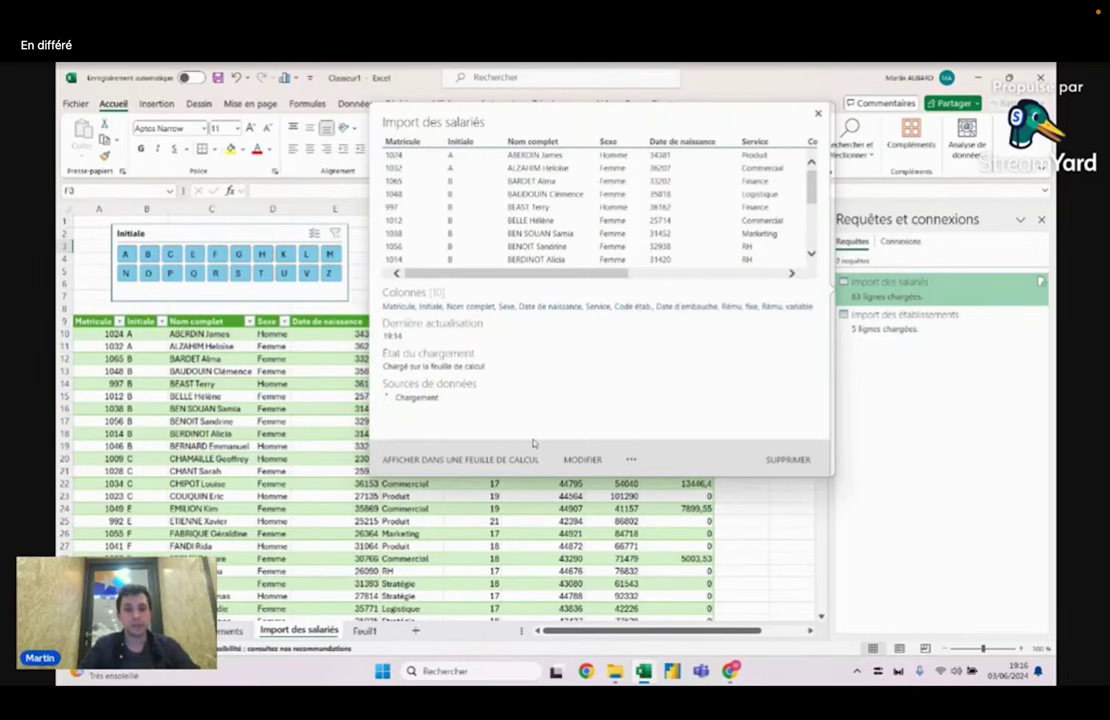
pyautogui.click(358, 444)
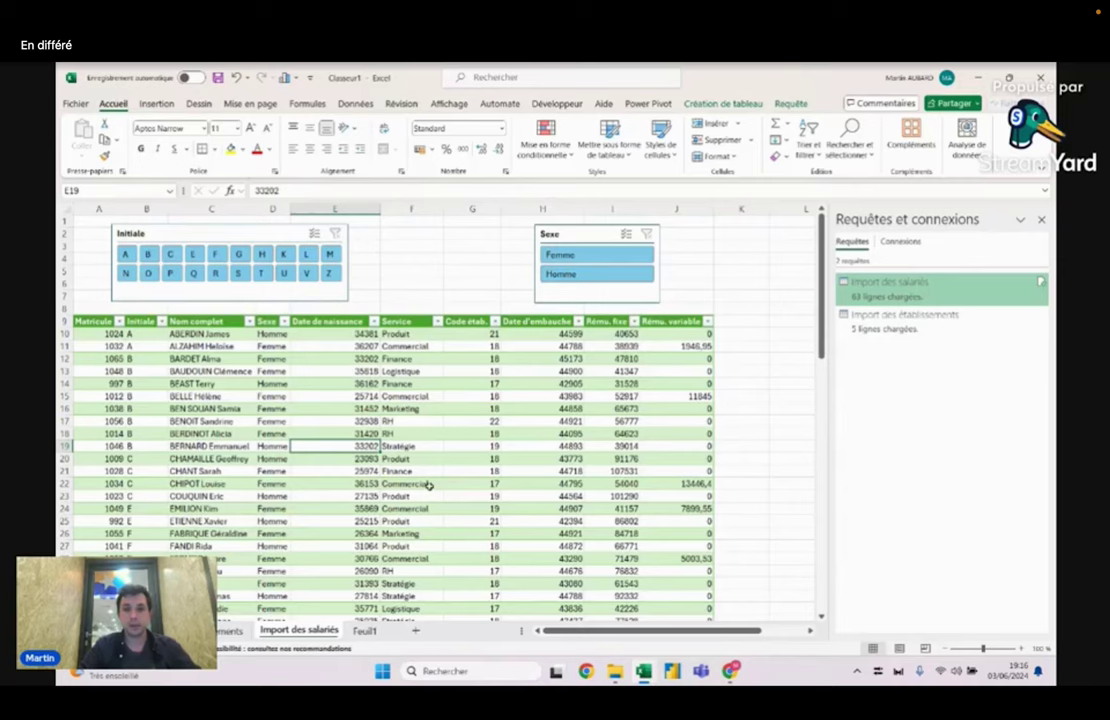
pyautogui.doubleClick(947, 297)
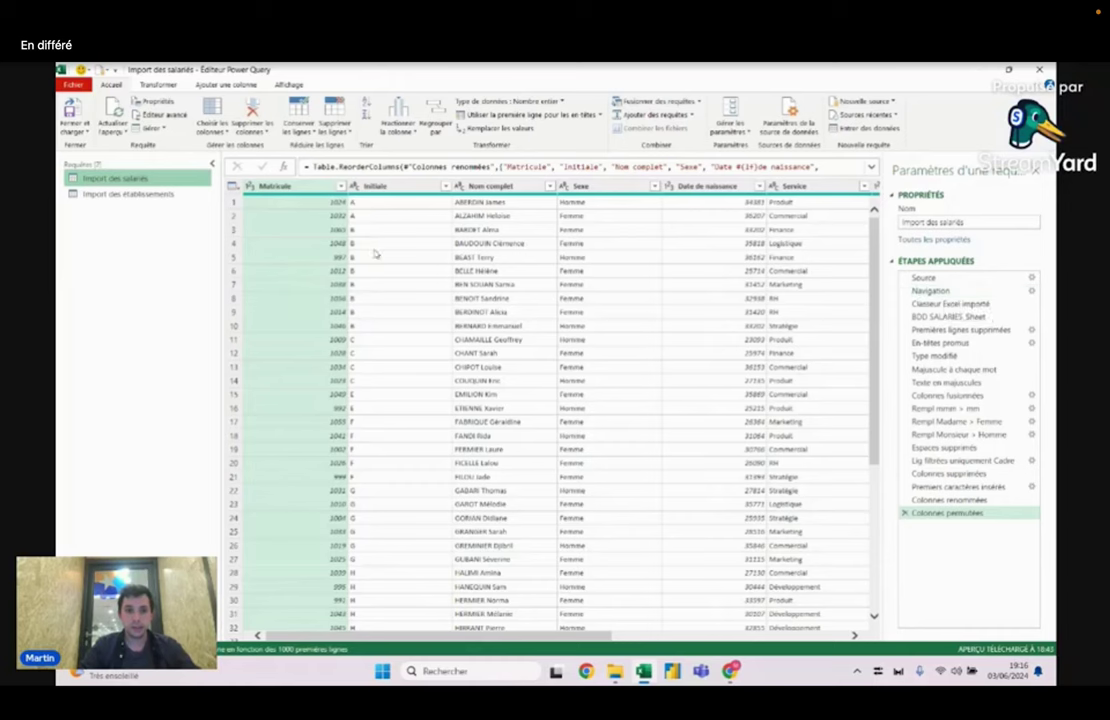
# Inspect the Initiale and Nom complet columns, then return to the Texte en majuscules step
pyautogui.click(414, 188)
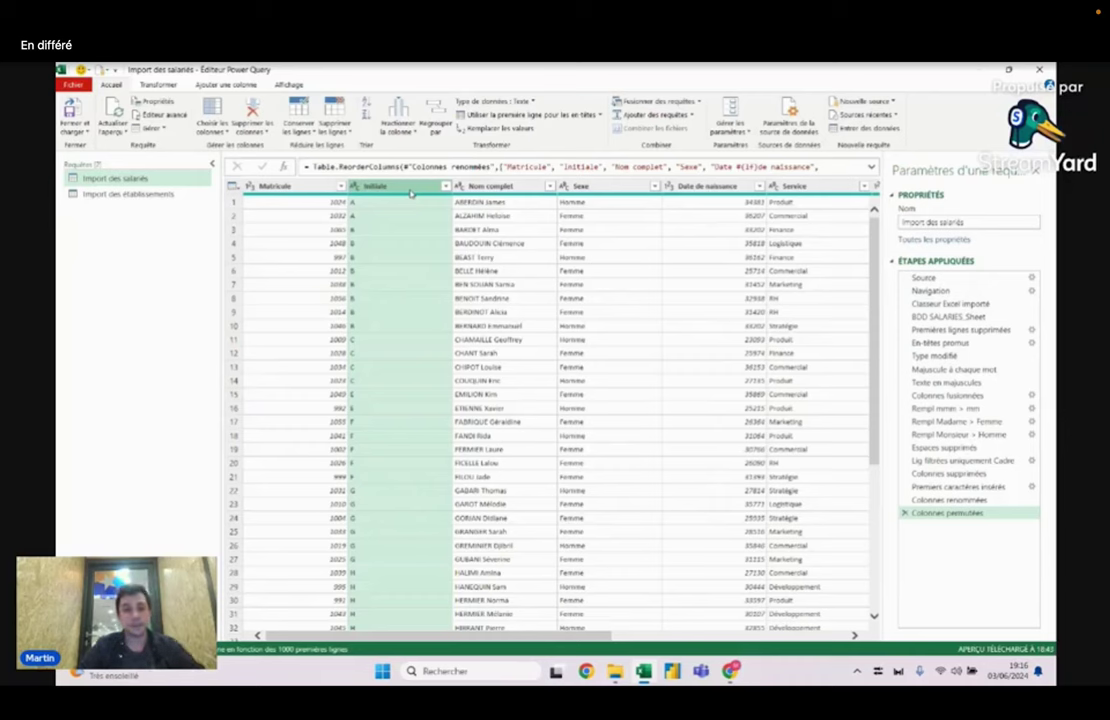
pyautogui.click(484, 186)
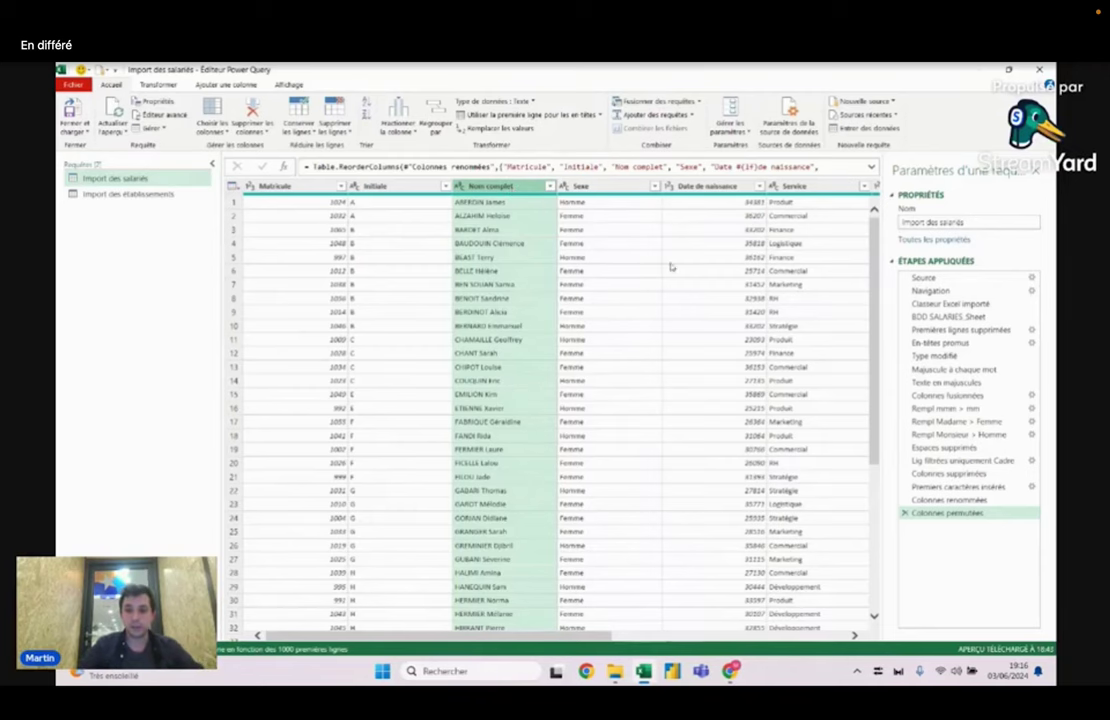
pyautogui.click(978, 395)
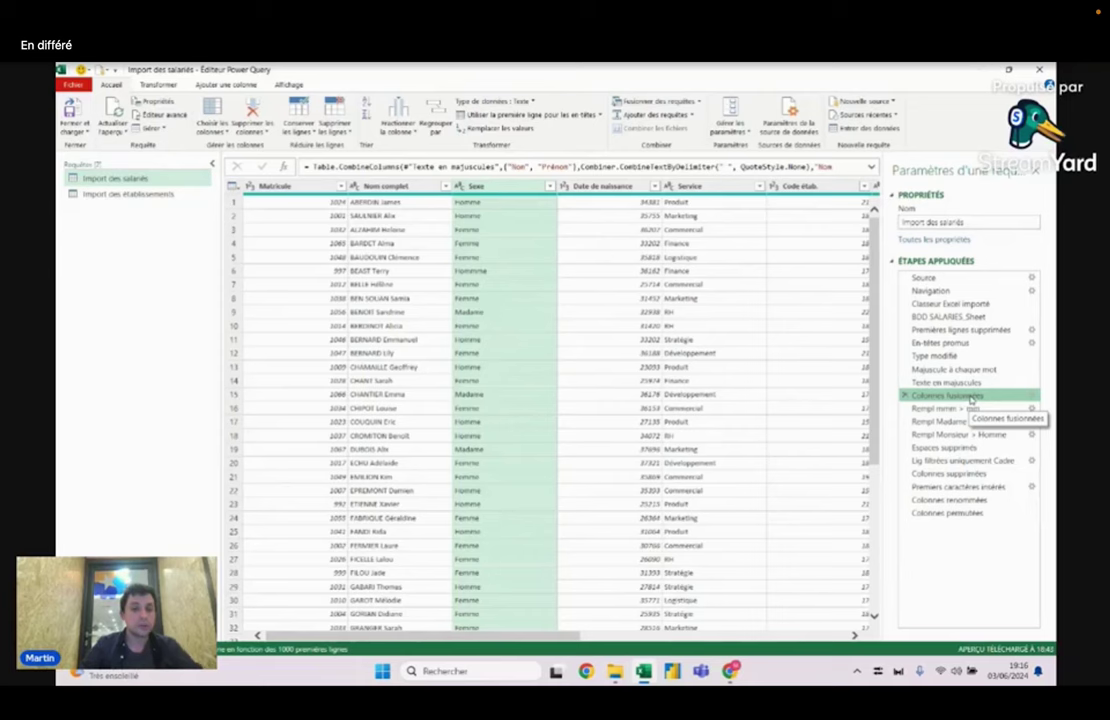
pyautogui.click(950, 383)
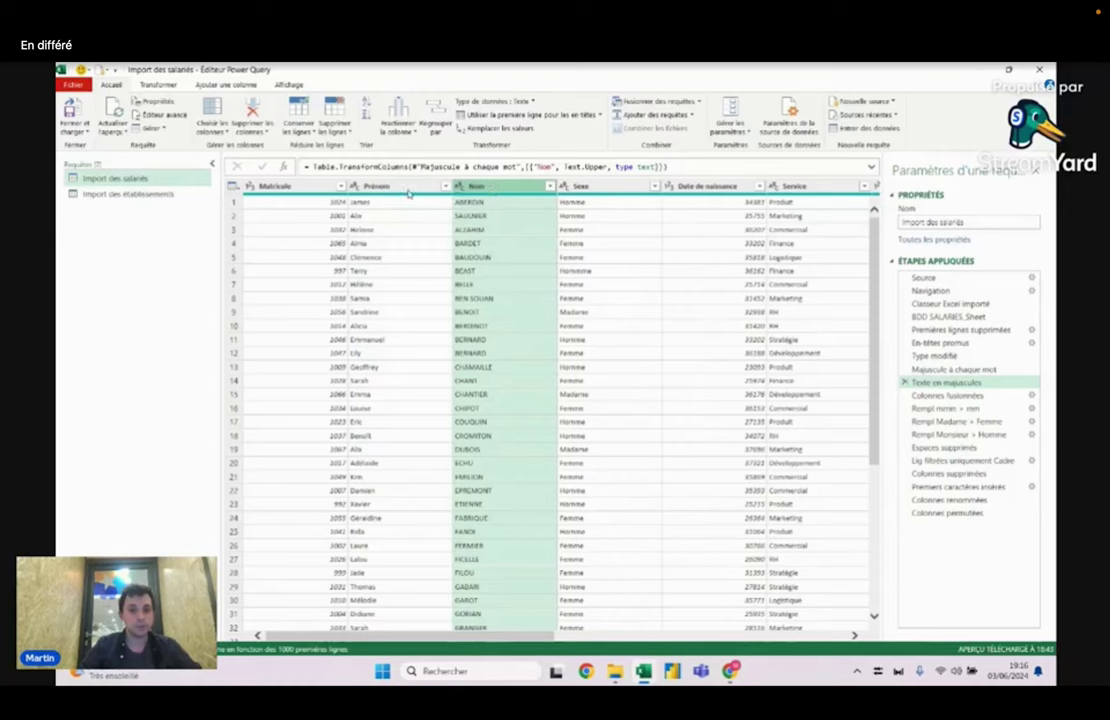
# Merge Prénom and Nom into an inserted 'Mail pro' column using a custom '.' separator
pyautogui.click(408, 190)
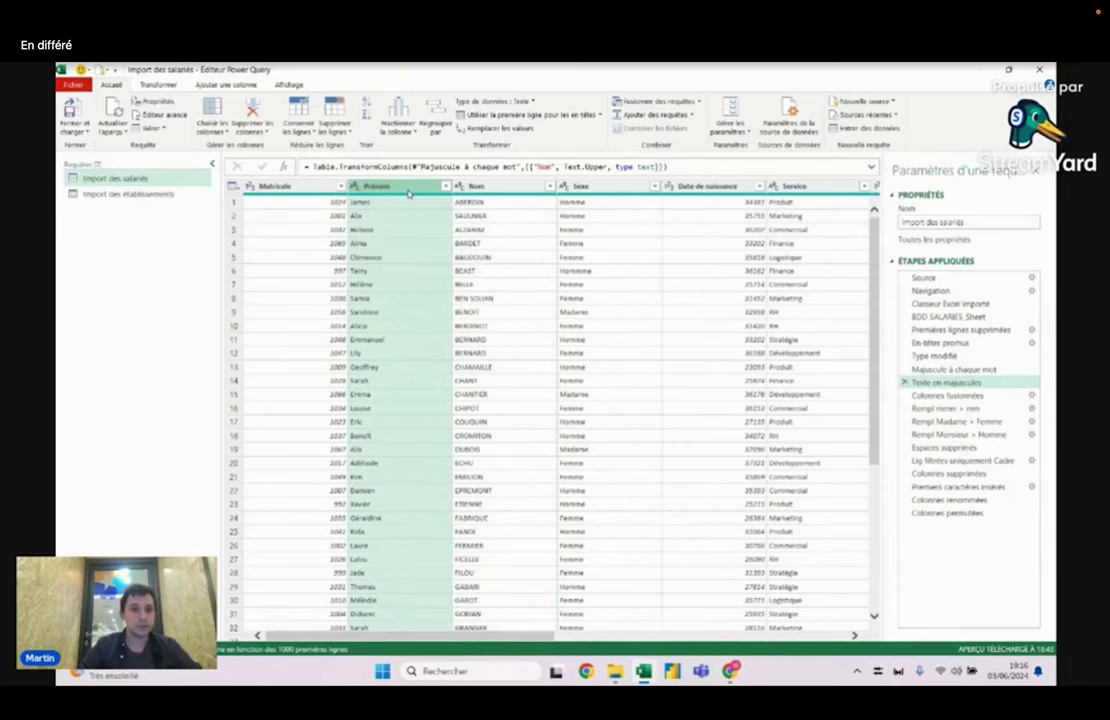
pyautogui.click(491, 190)
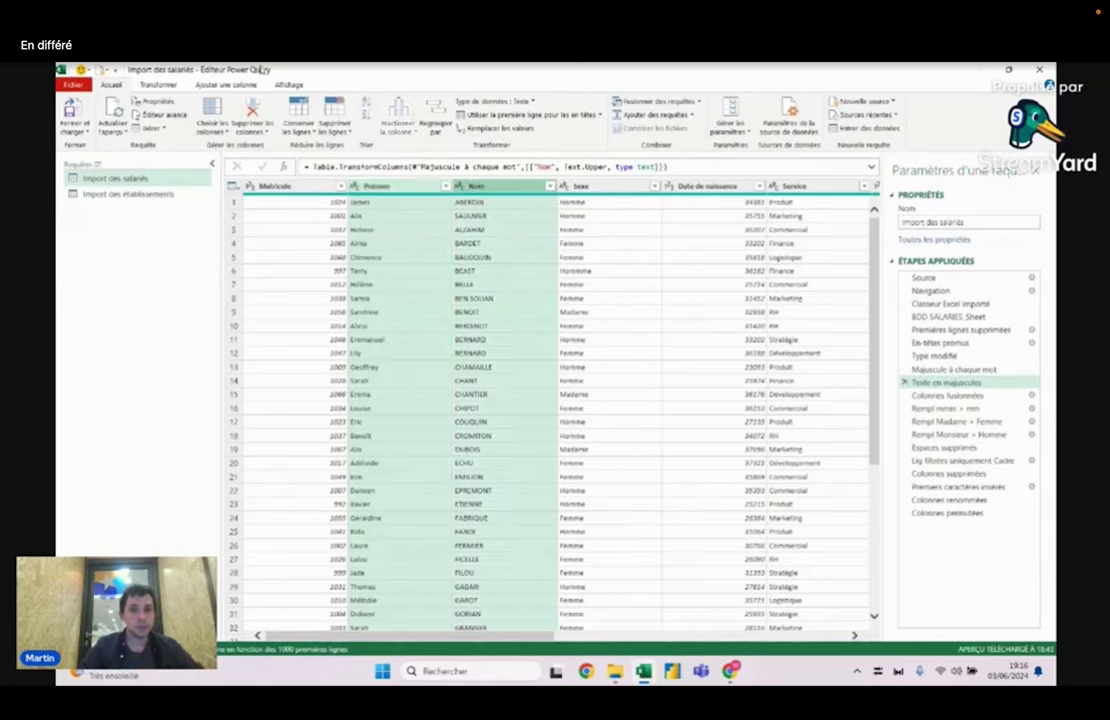
pyautogui.click(158, 84)
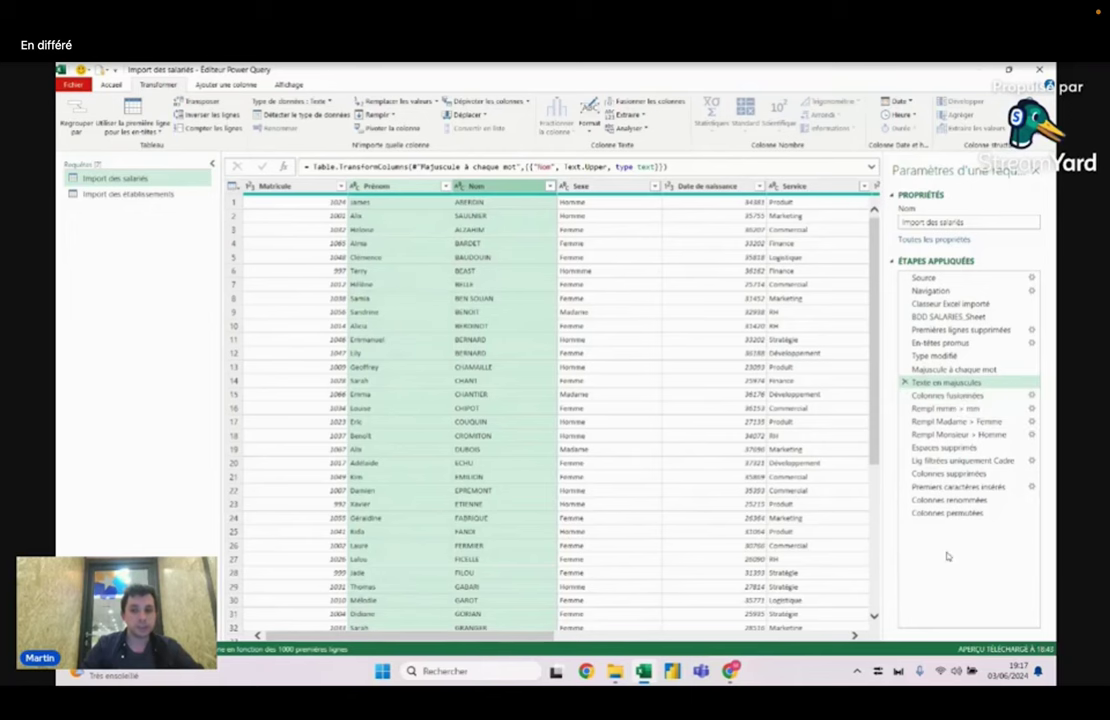
pyautogui.click(215, 84)
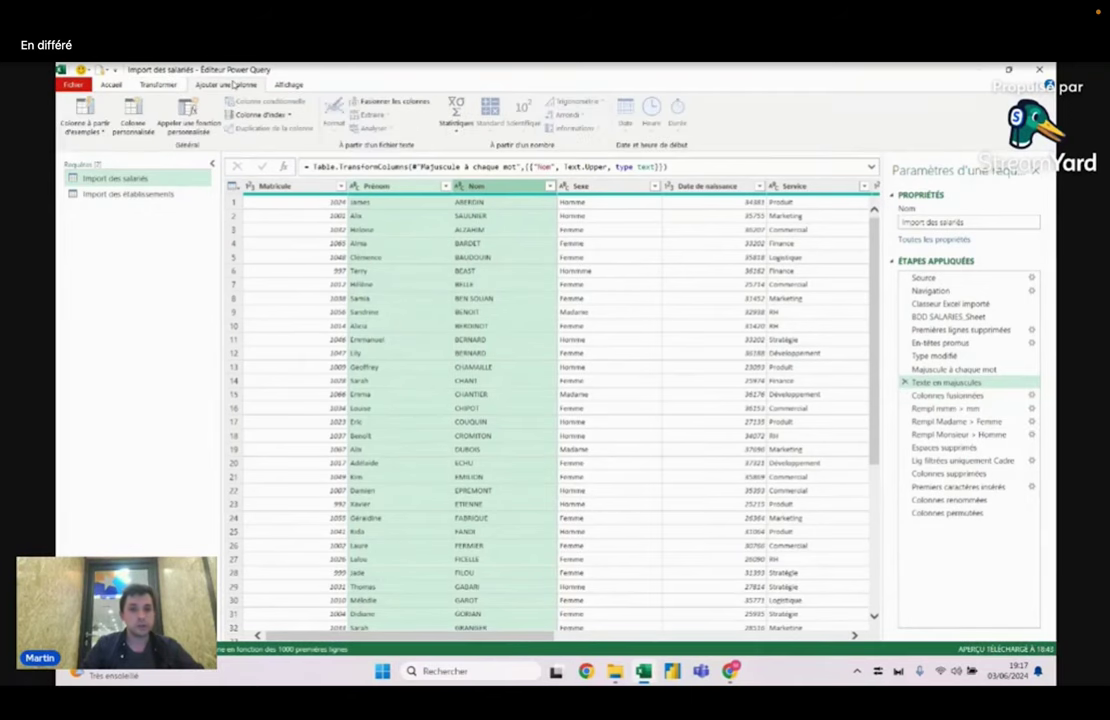
pyautogui.click(405, 102)
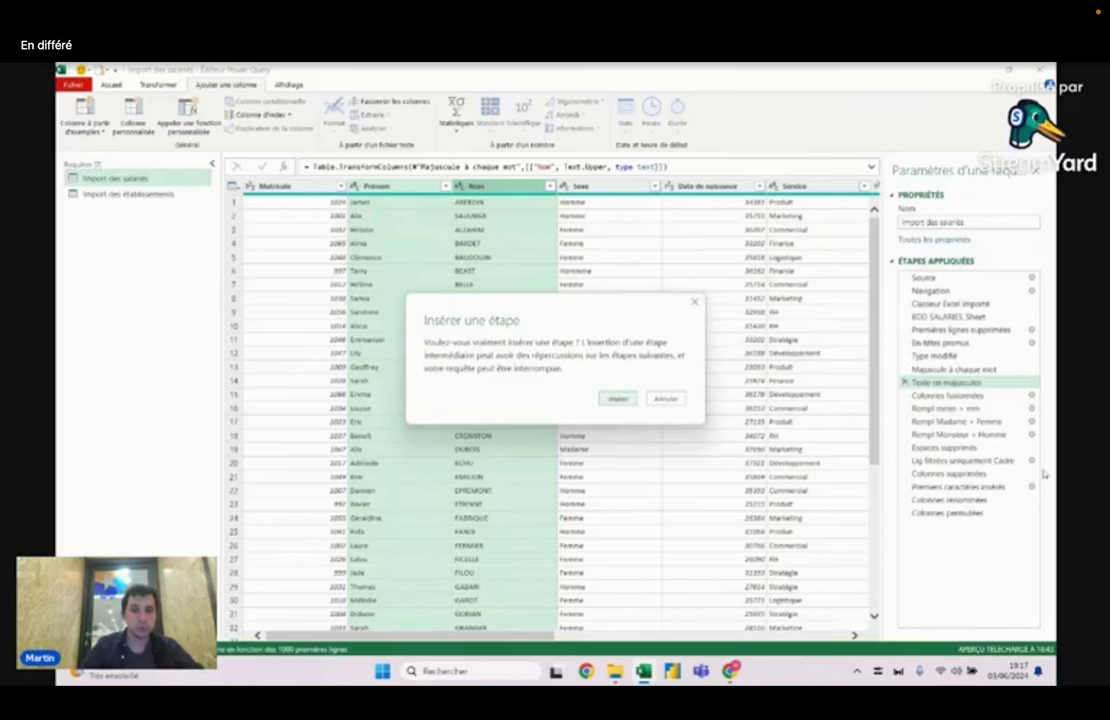
pyautogui.click(620, 398)
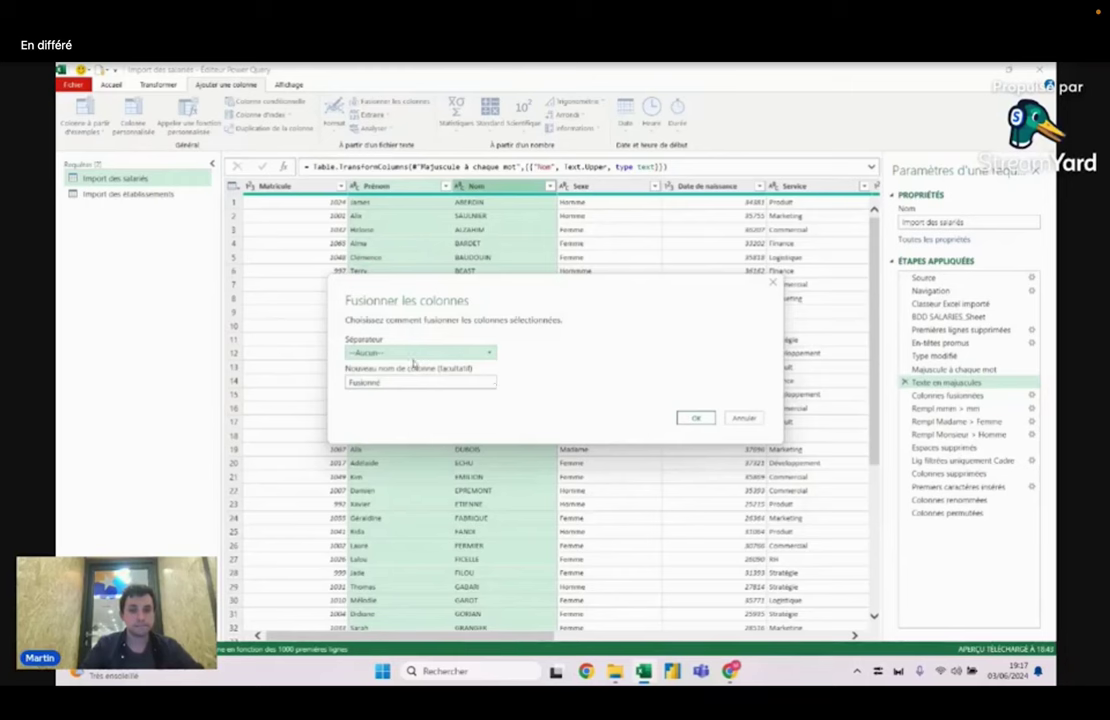
pyautogui.click(420, 355)
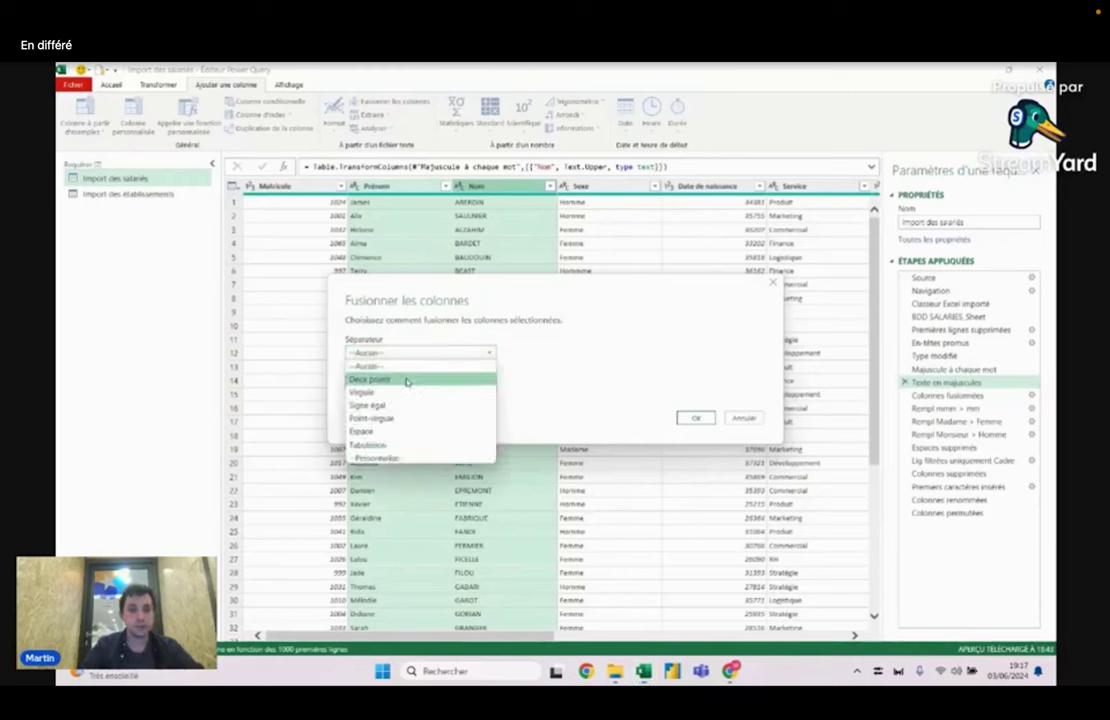
pyautogui.click(378, 458)
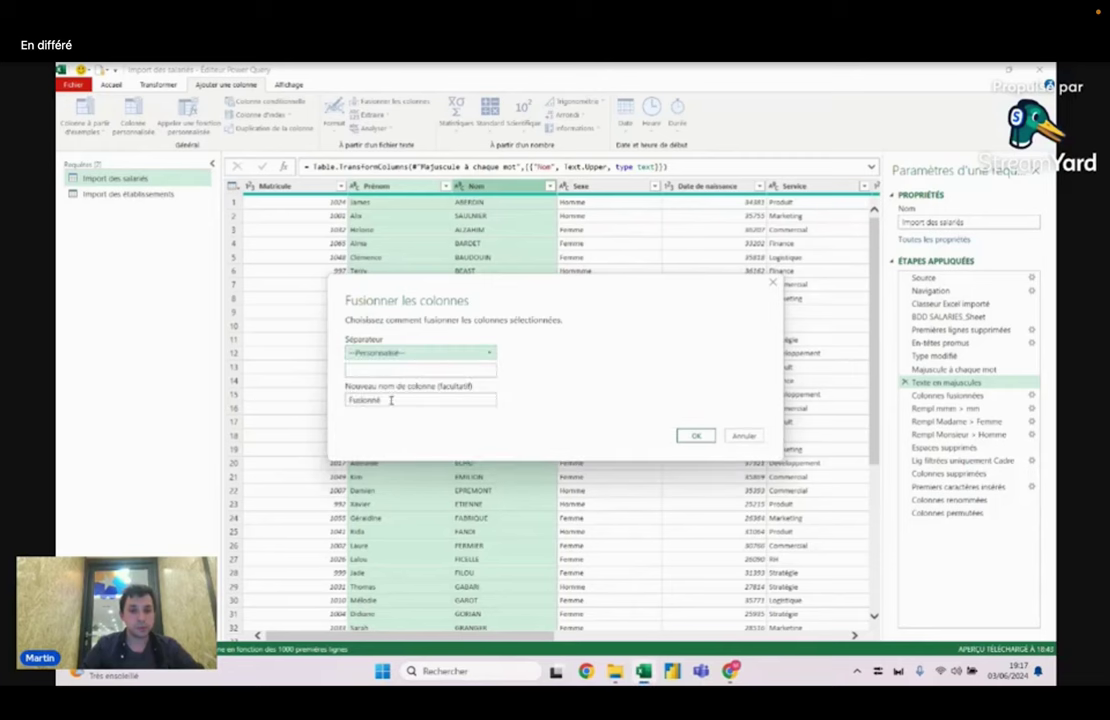
pyautogui.click(397, 369)
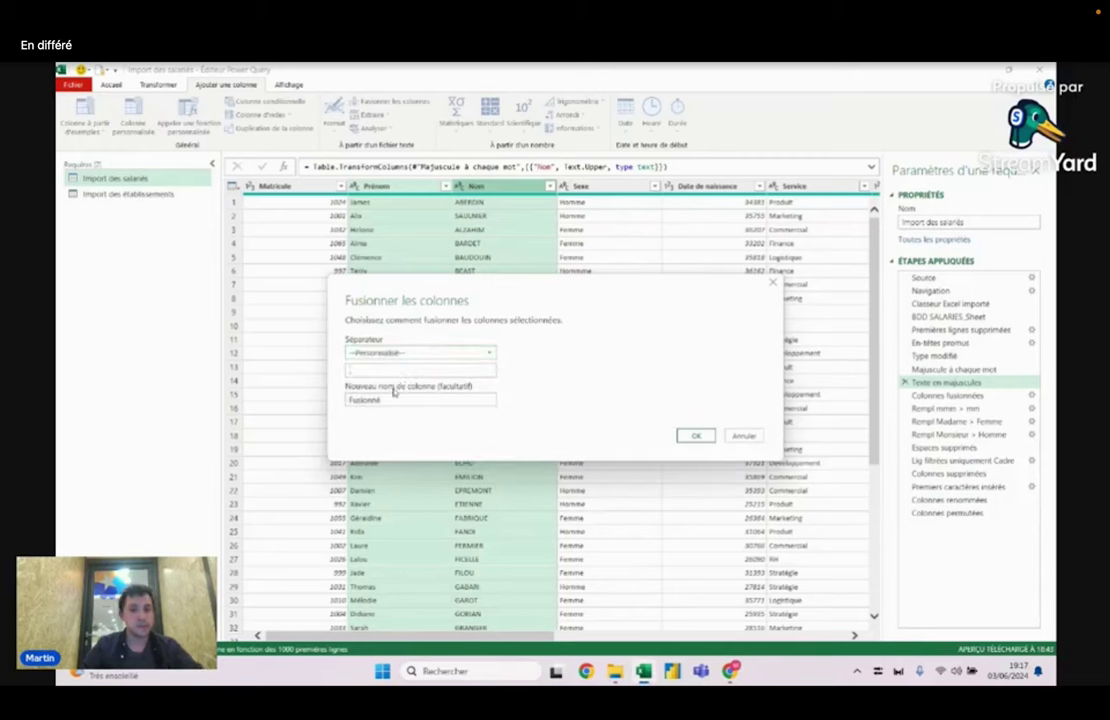
pyautogui.press('Tab')
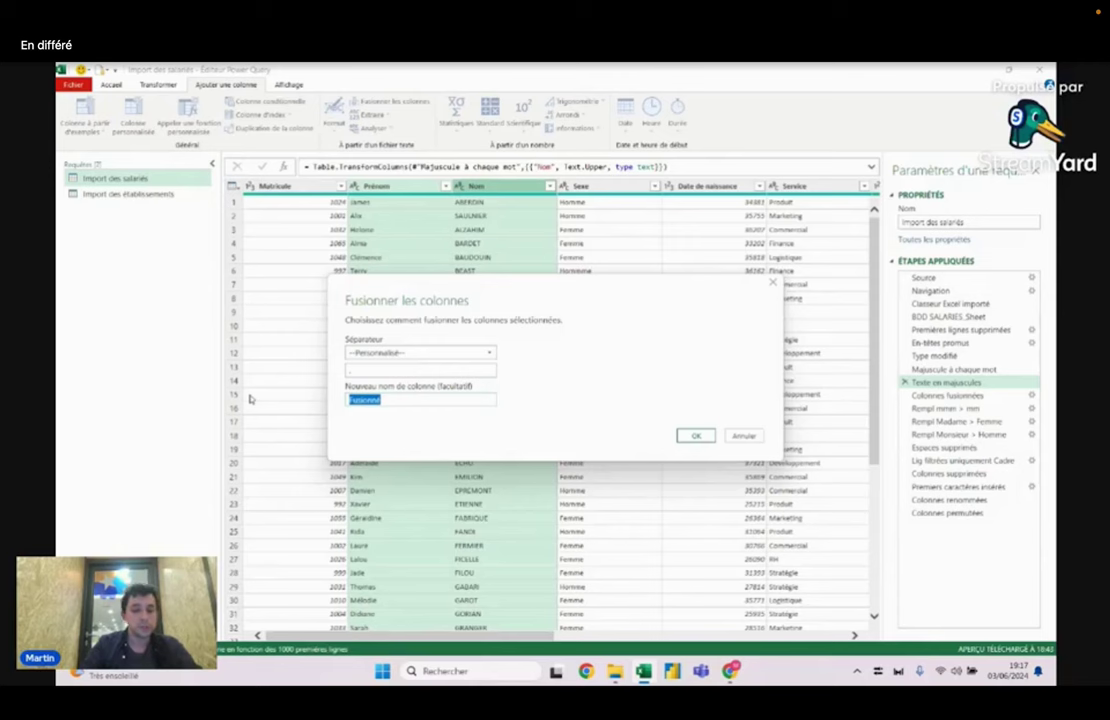
pyautogui.write('Mail pro')
pyautogui.press('Return')
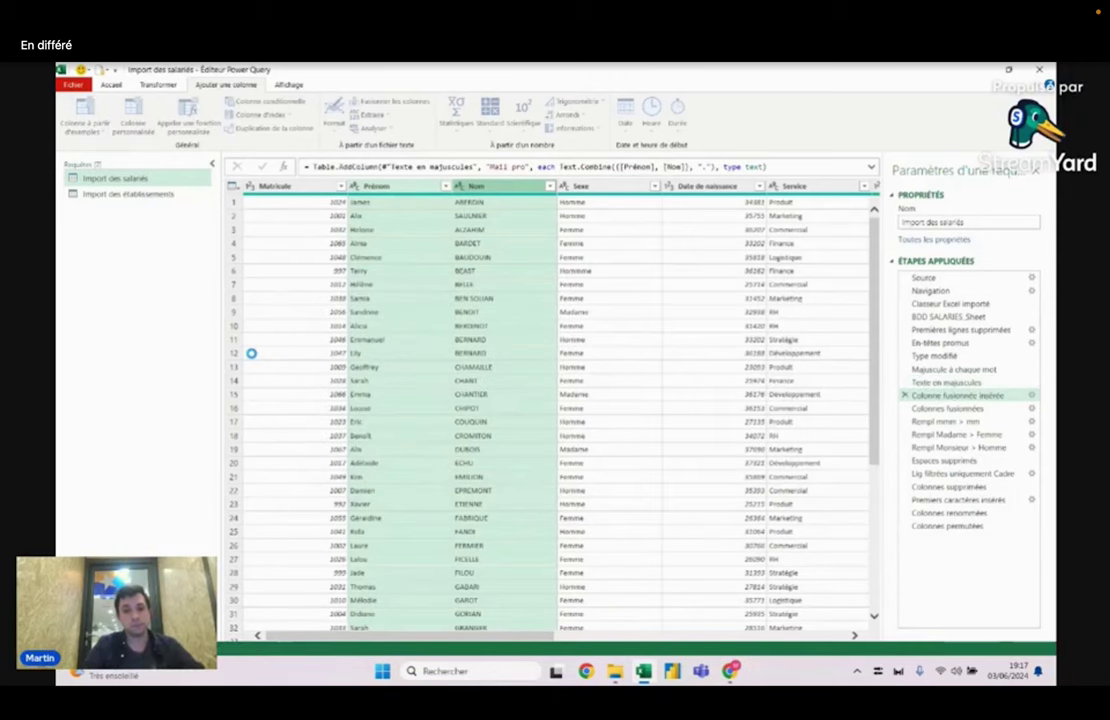
# Select the new Mail pro column and view the table at the final Colonnes permutées step
pyautogui.hscroll(10, 283, 444)
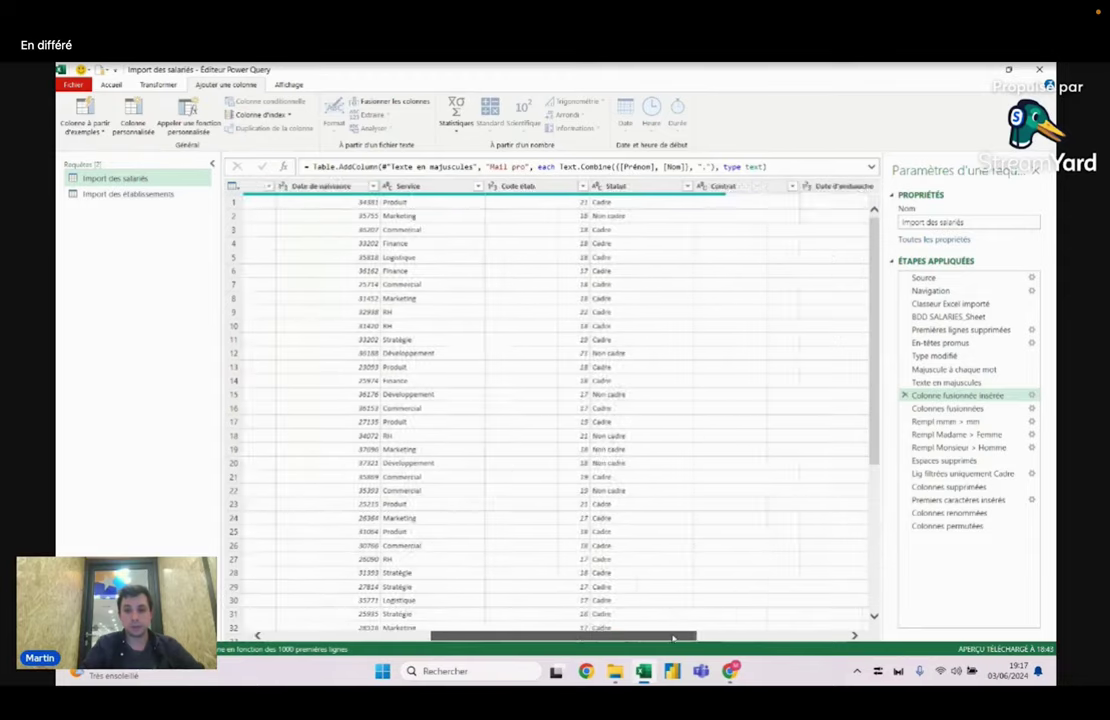
pyautogui.click(820, 189)
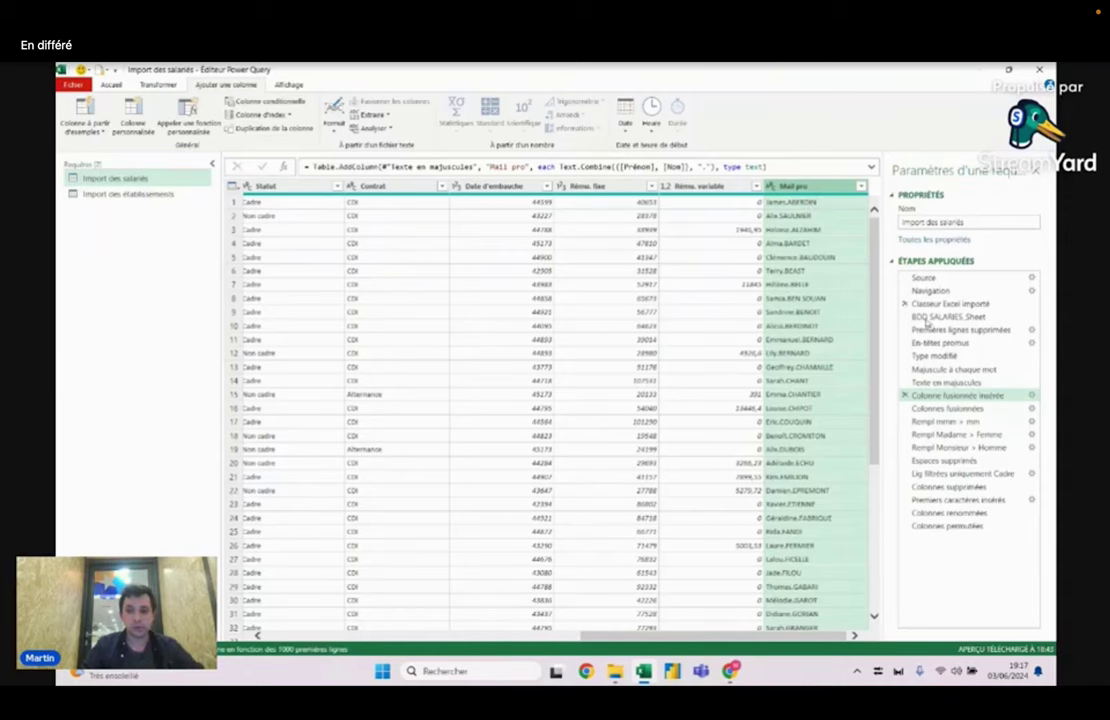
pyautogui.click(950, 526)
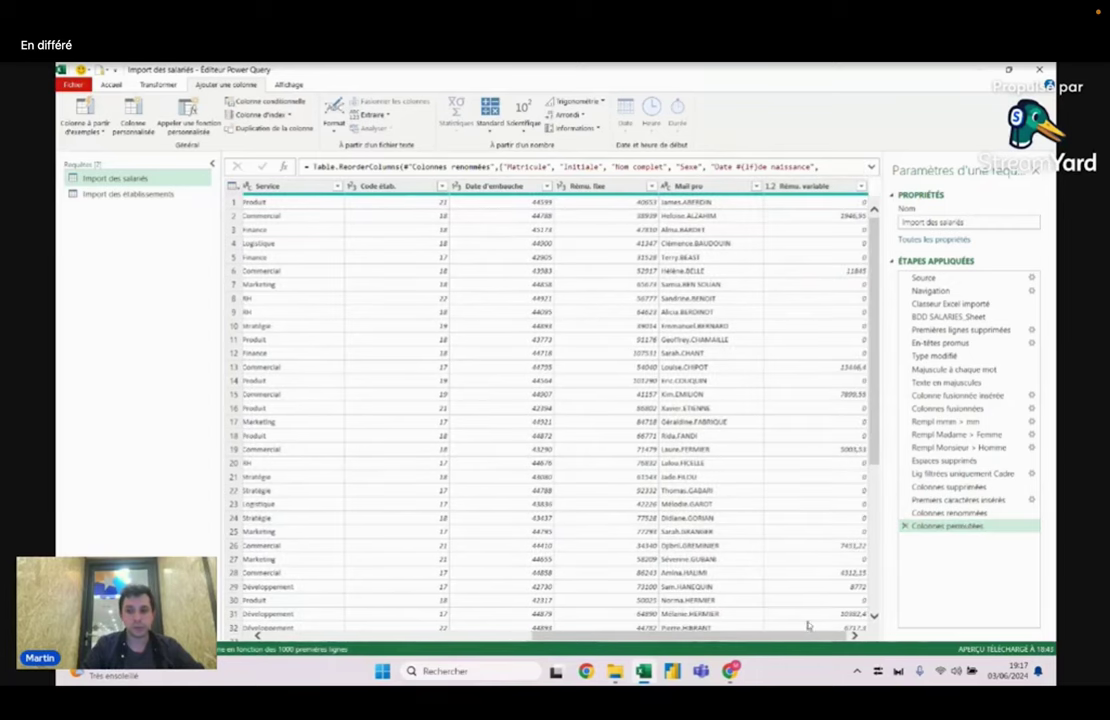
pyautogui.moveTo(805, 636)
pyautogui.mouseDown()
pyautogui.moveTo(440, 638)
pyautogui.moveTo(815, 638)
pyautogui.mouseUp()
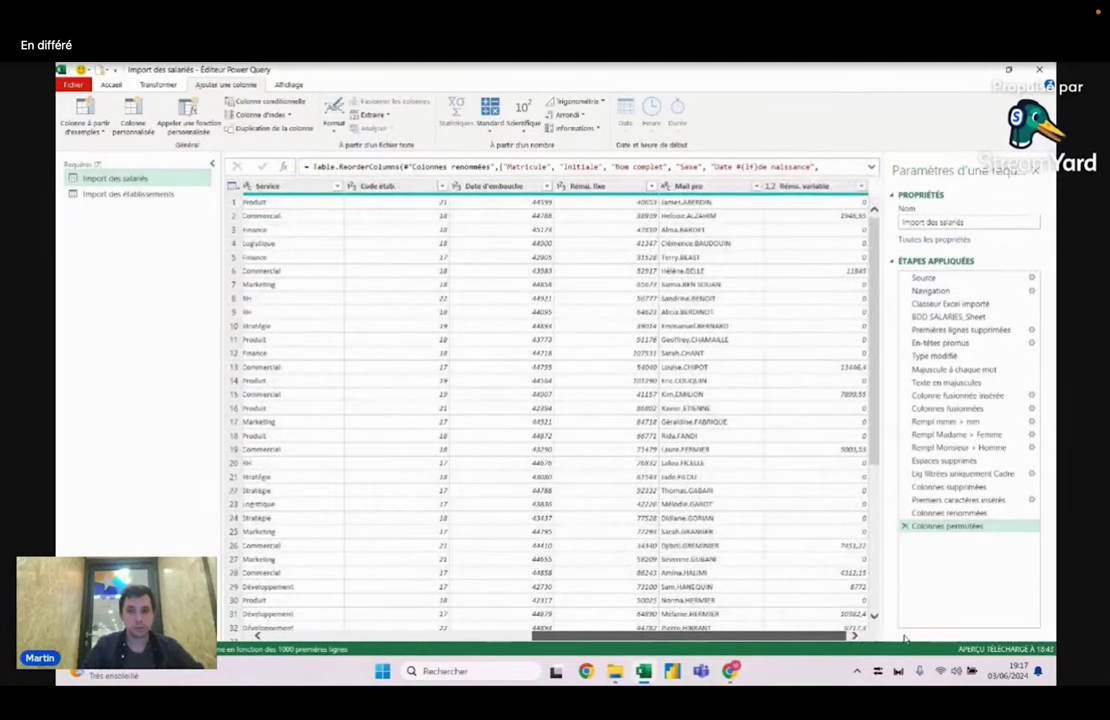
# Move the Mail pro column so it sits directly after Nom complet, ahead of Sexe
pyautogui.click(711, 190)
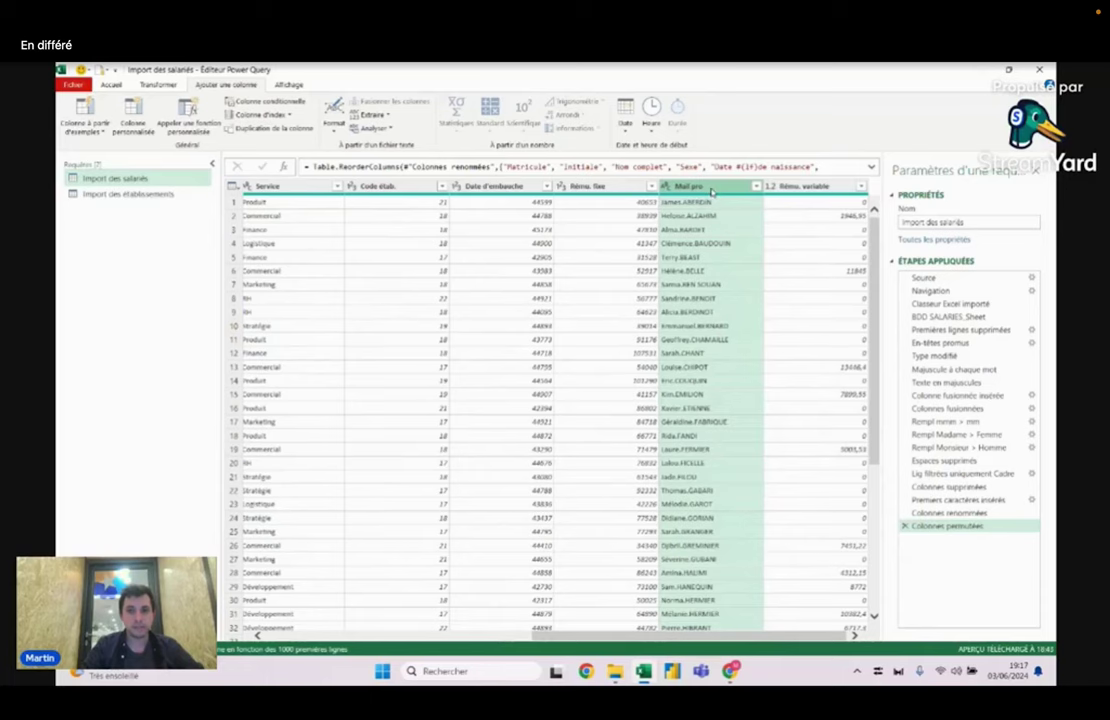
pyautogui.moveTo(711, 190); pyautogui.dragTo(245, 186)
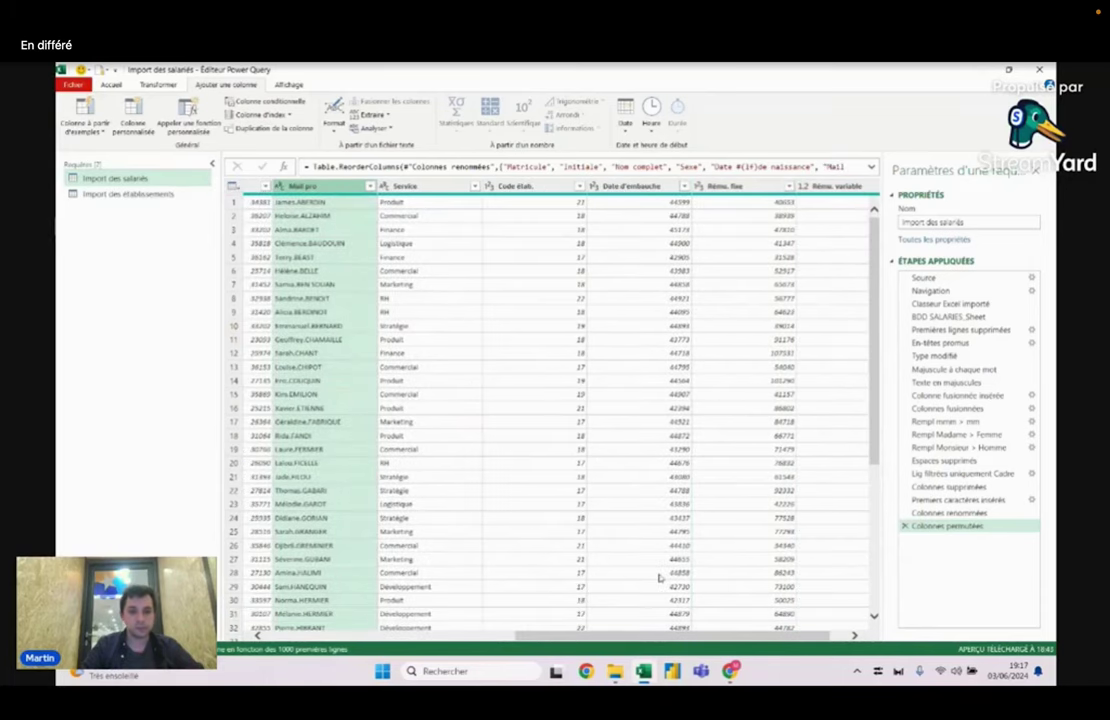
pyautogui.click(257, 635)
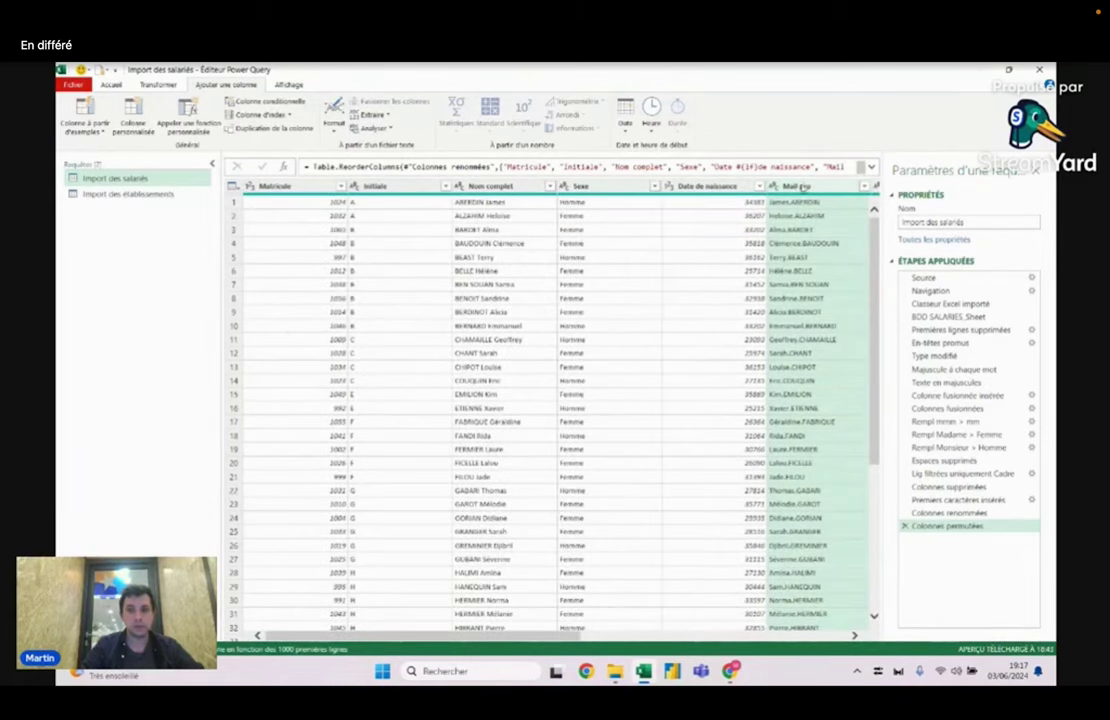
pyautogui.moveTo(697, 190); pyautogui.dragTo(597, 188)
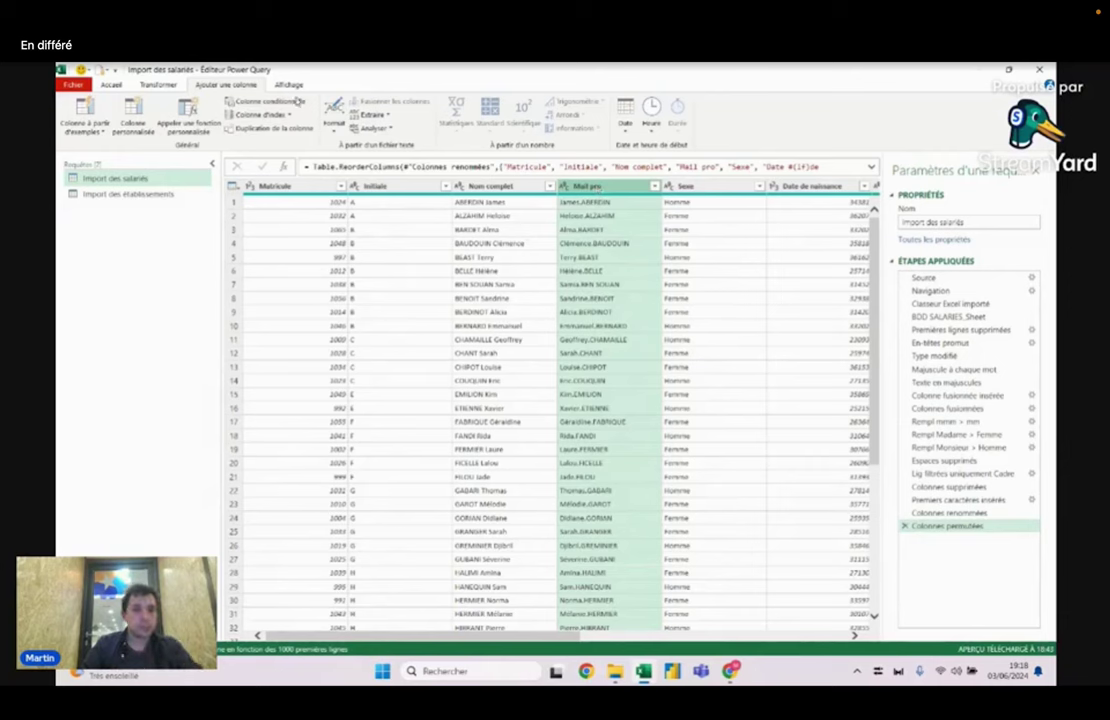
pyautogui.click(158, 84)
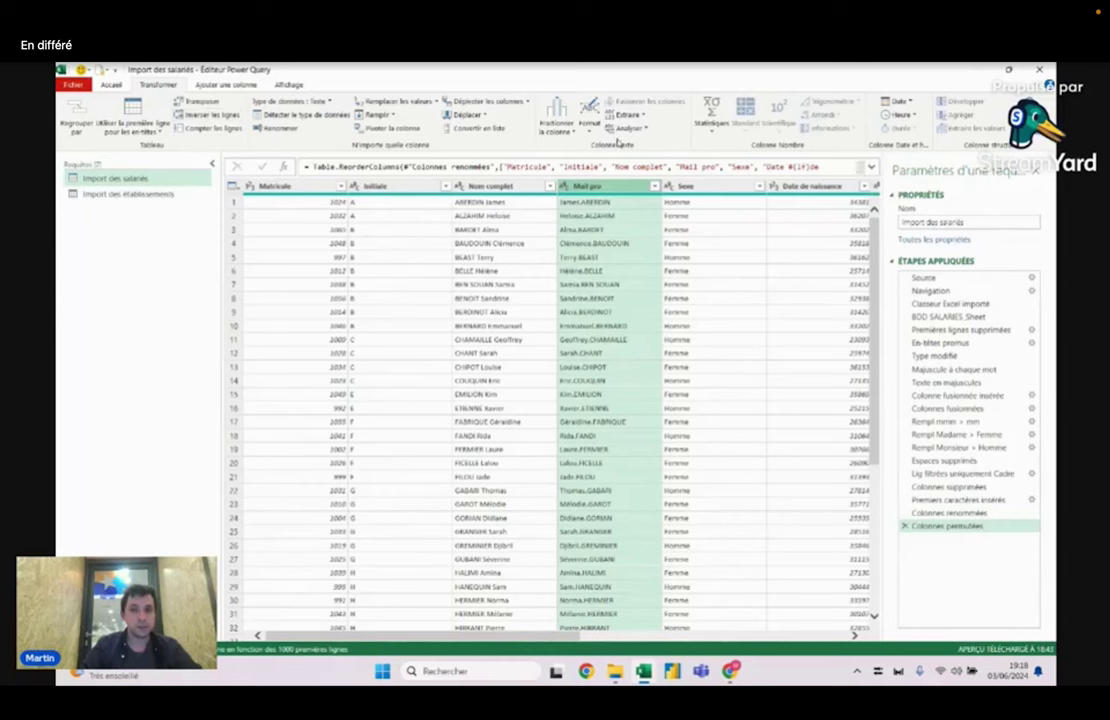
pyautogui.click(589, 118)
pyautogui.click(611, 146)
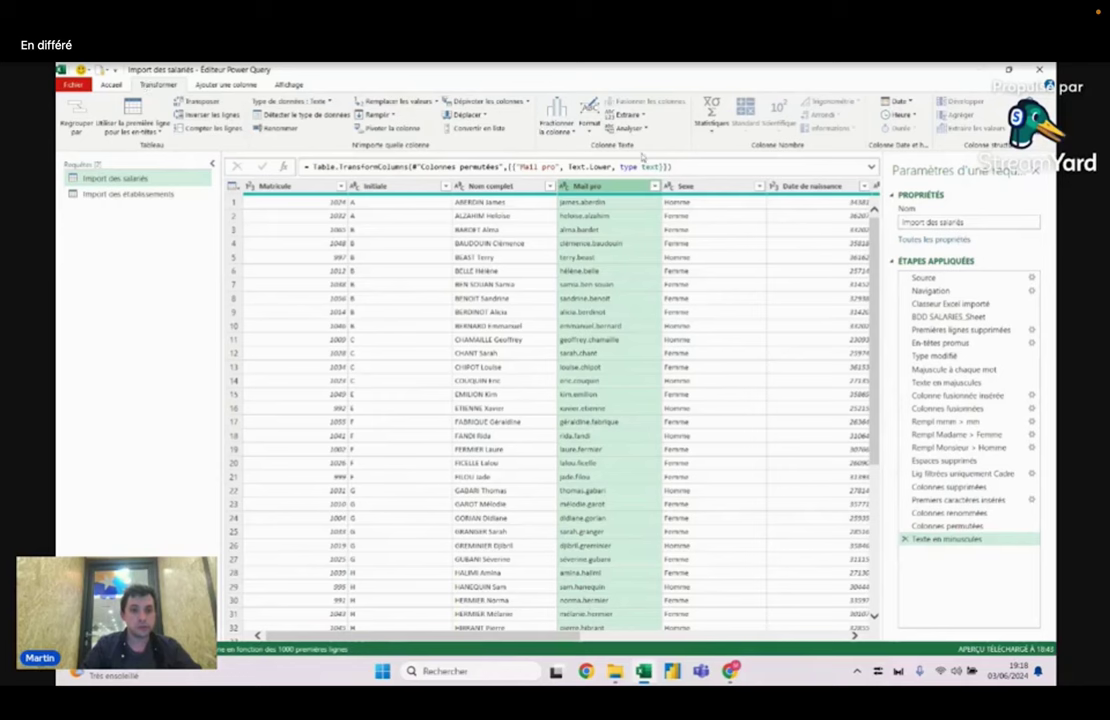
pyautogui.click(589, 120)
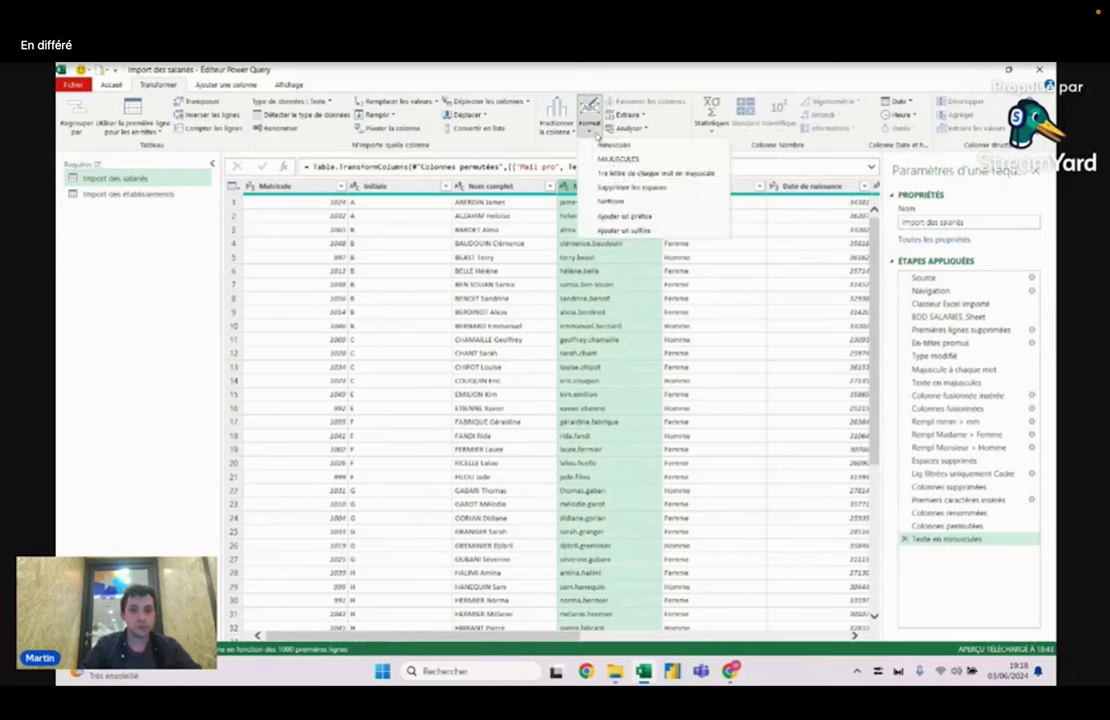
pyautogui.click(635, 232)
pyautogui.write('@')
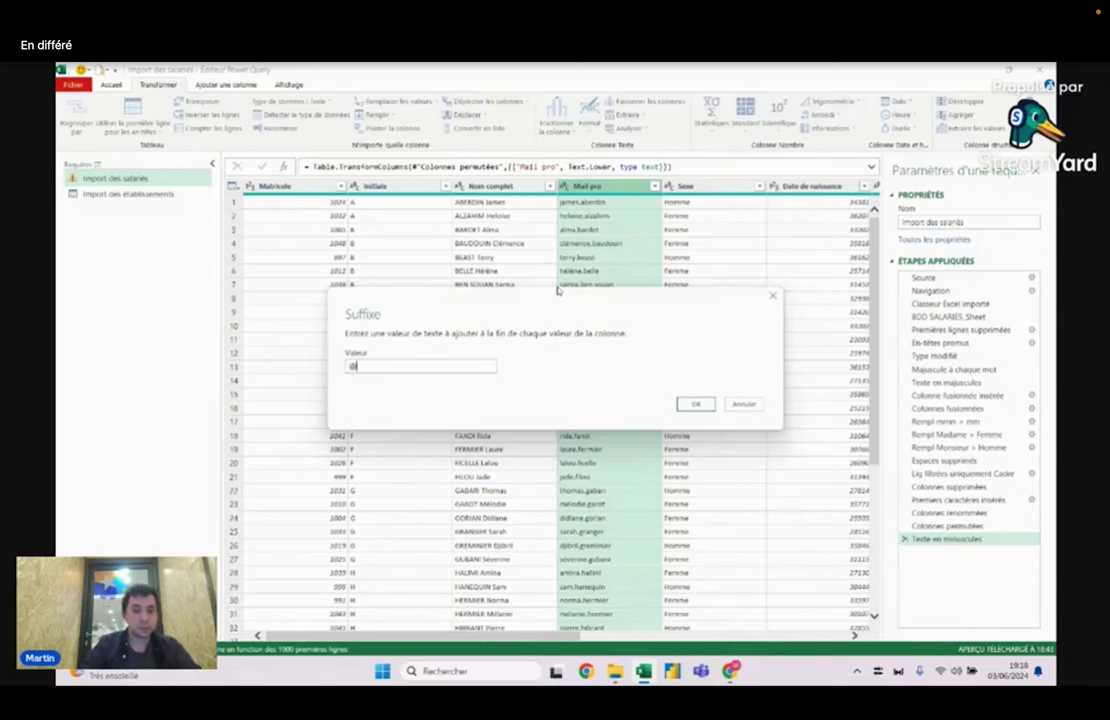
pyautogui.write('solpedavi')
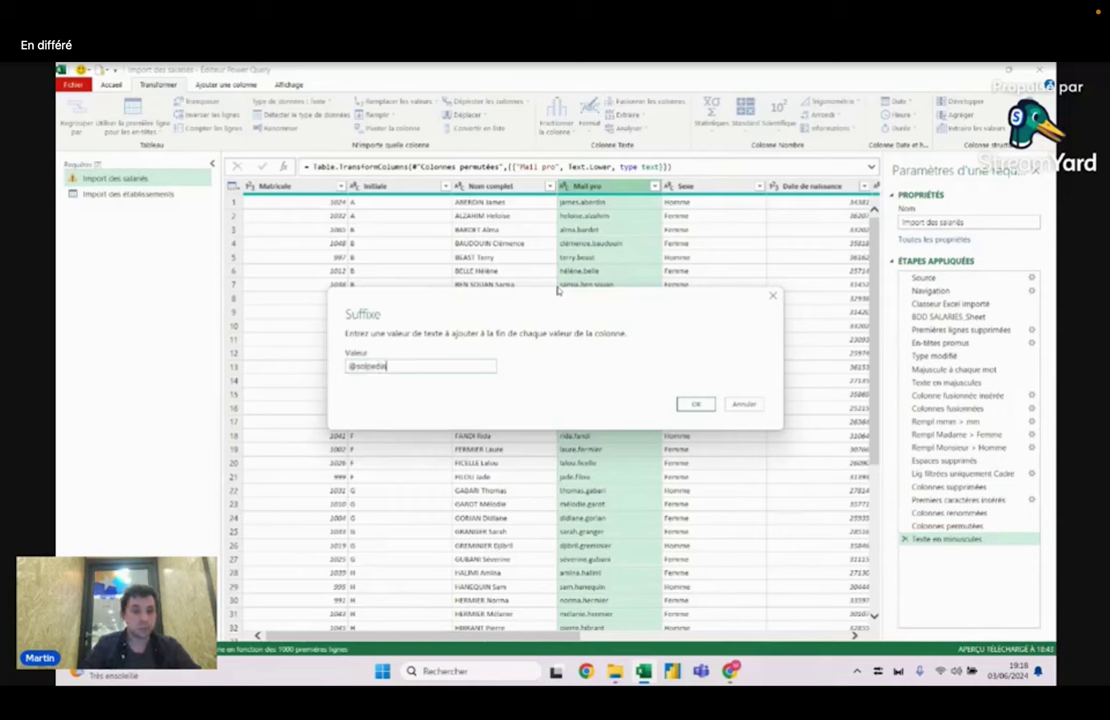
pyautogui.write('.com')
pyautogui.press('Return')
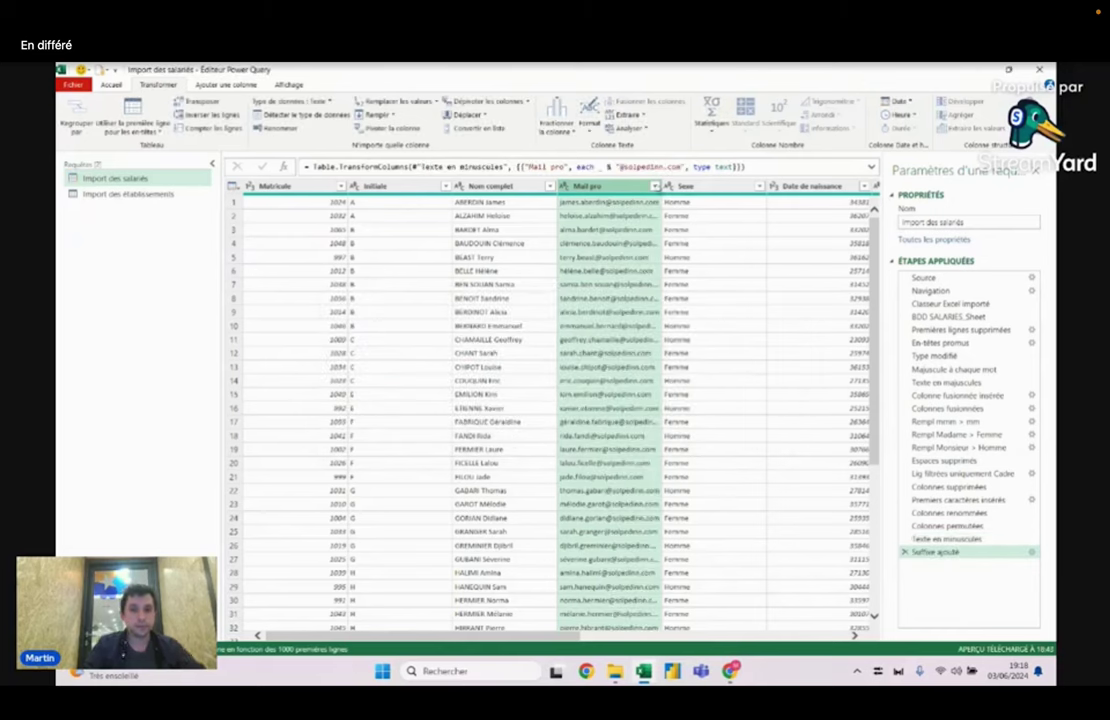
# Widen Mail pro to show the full addresses and check the row 7 address
pyautogui.moveTo(657, 186); pyautogui.dragTo(679, 186)
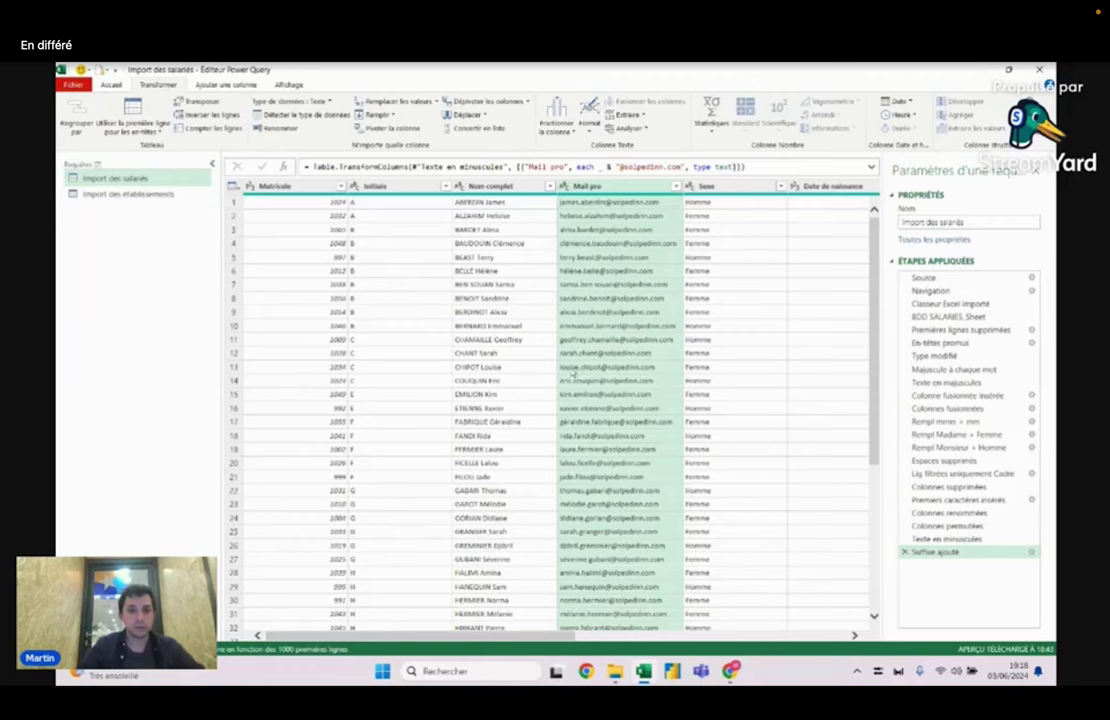
pyautogui.click(610, 284)
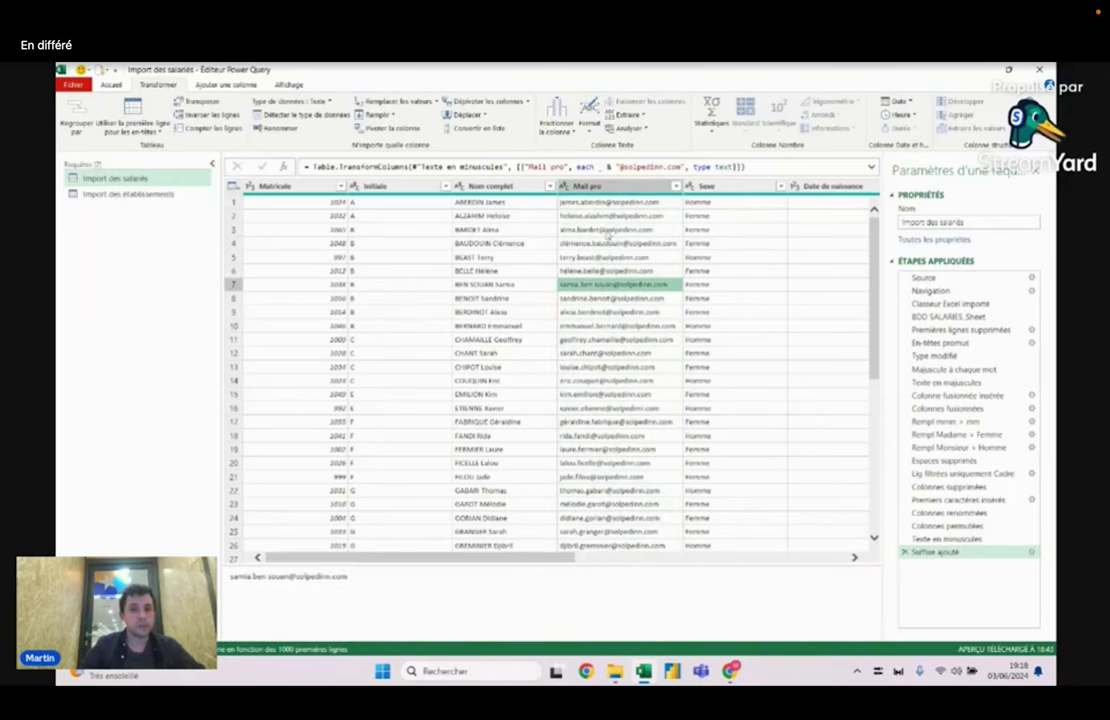
pyautogui.click(612, 188)
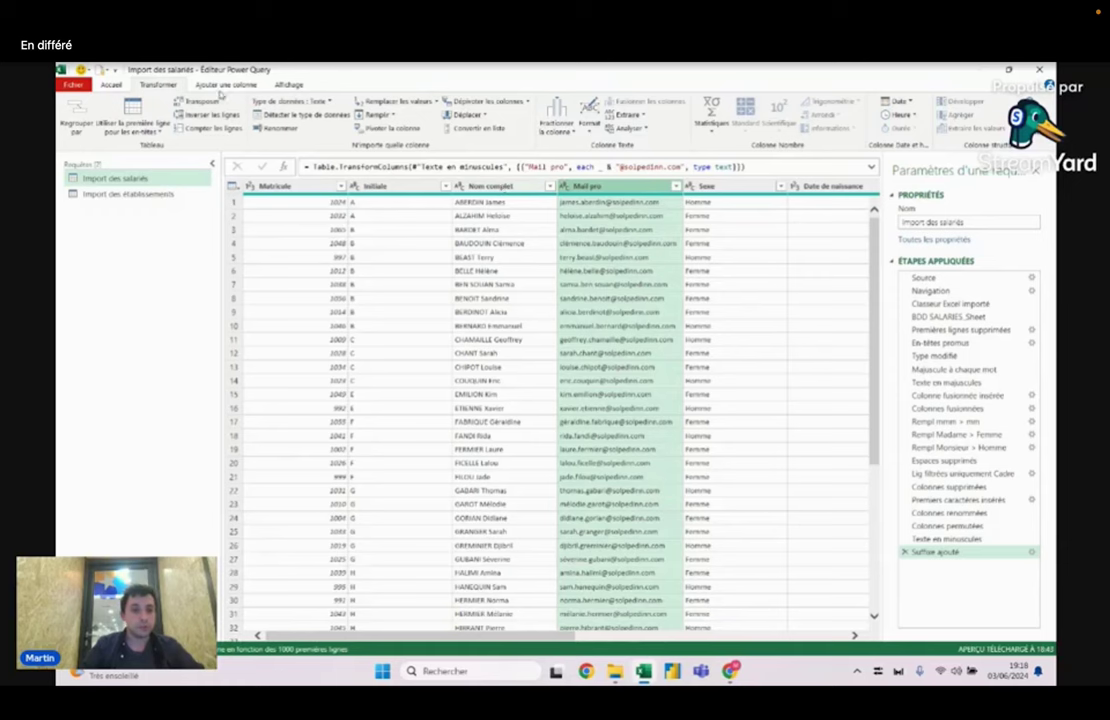
# Replace spaces with '-' in Mail pro and confirm the row 7 address is hyphenated
pyautogui.click(403, 102)
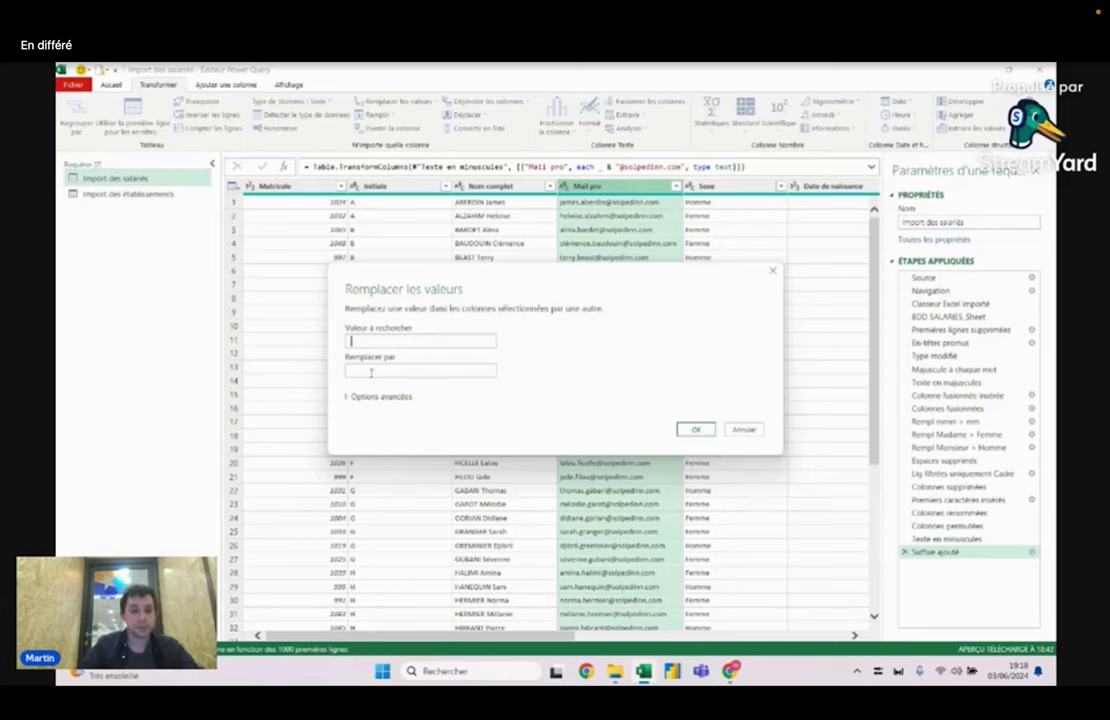
pyautogui.click(374, 371)
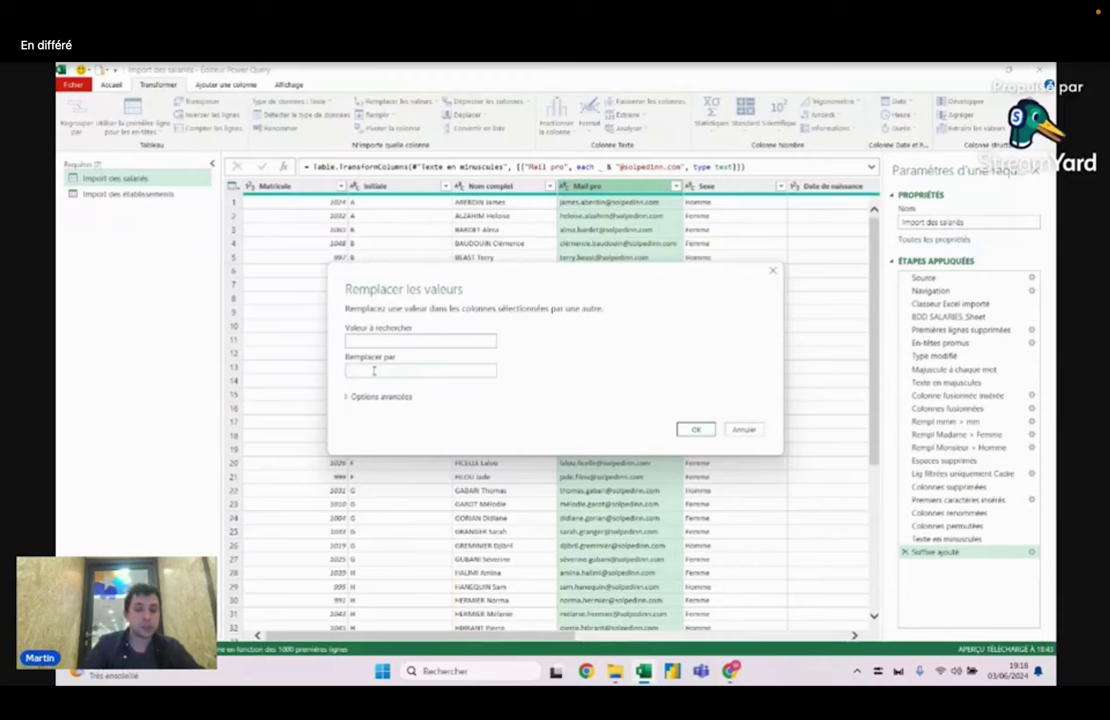
pyautogui.press('Return')
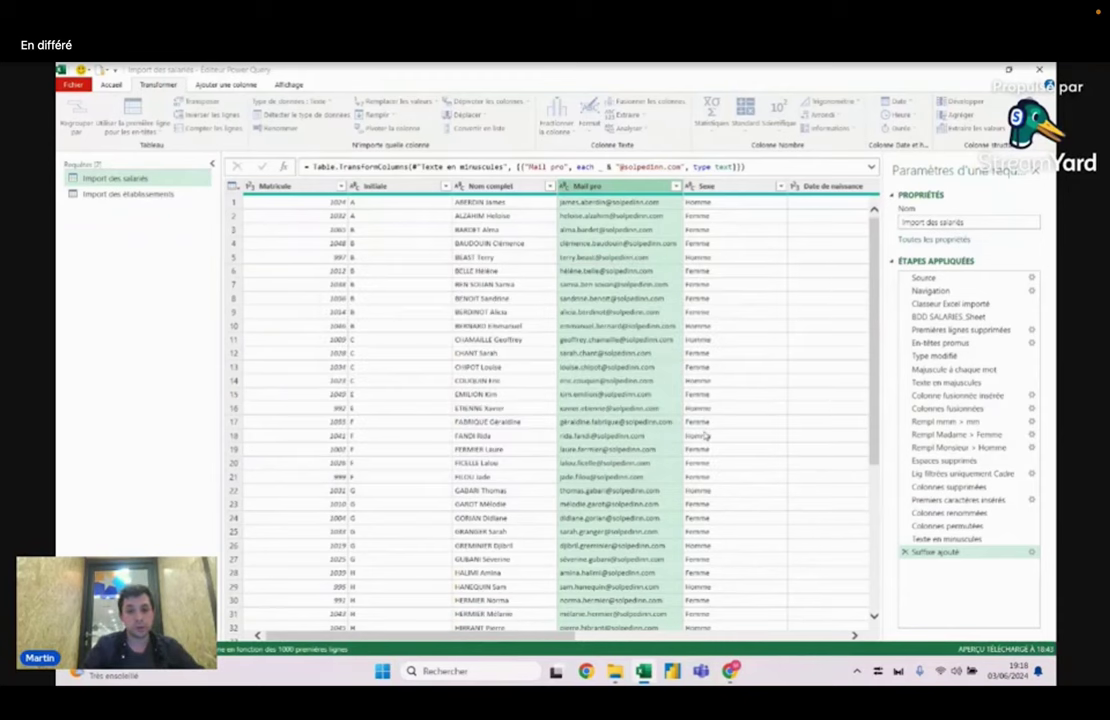
pyautogui.click(578, 286)
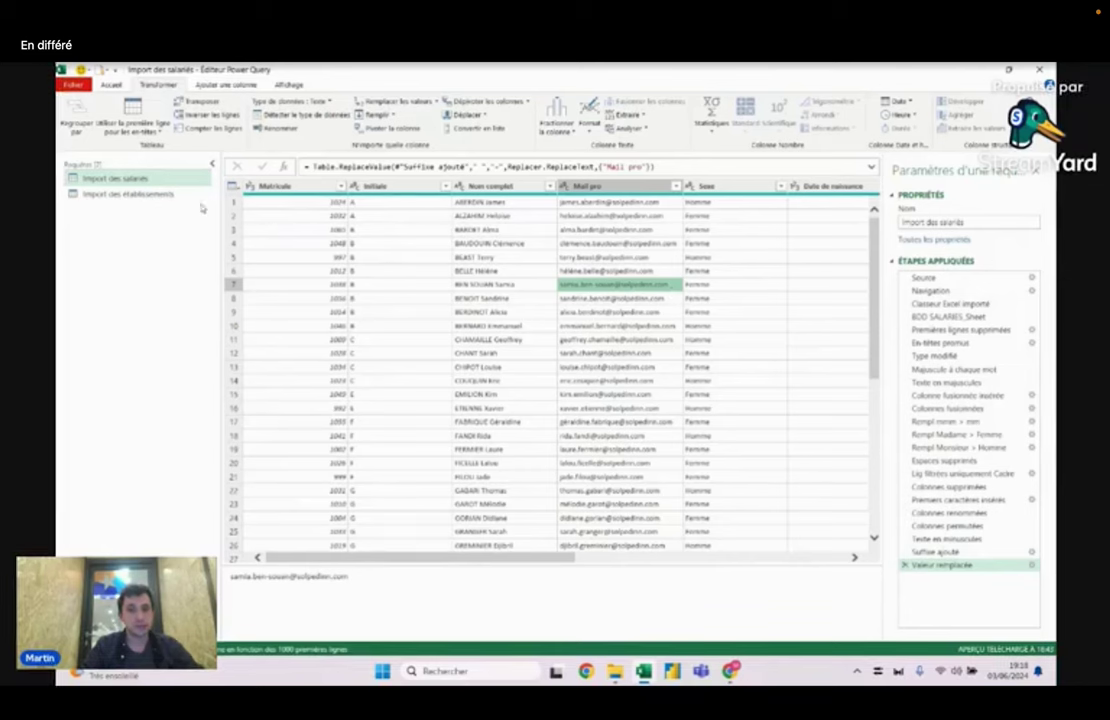
pyautogui.click(102, 84)
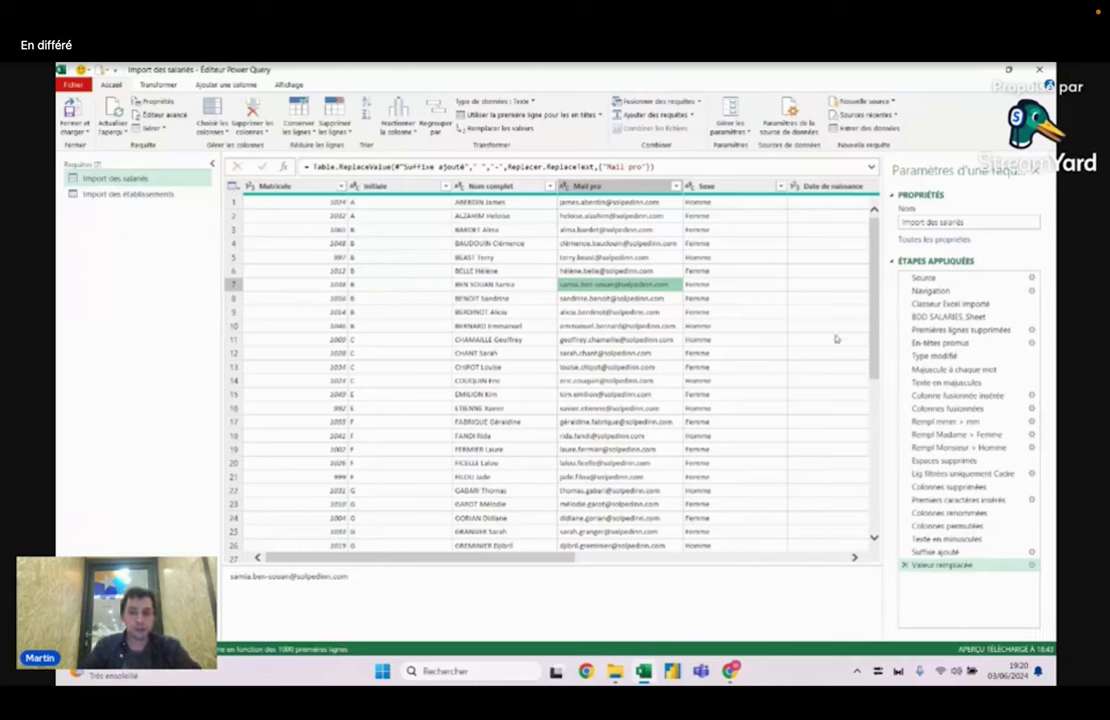
# Review the Texte en minuscules and Suffixe ajouté step formulas, recommitting the suffix formula
pyautogui.click(964, 545)
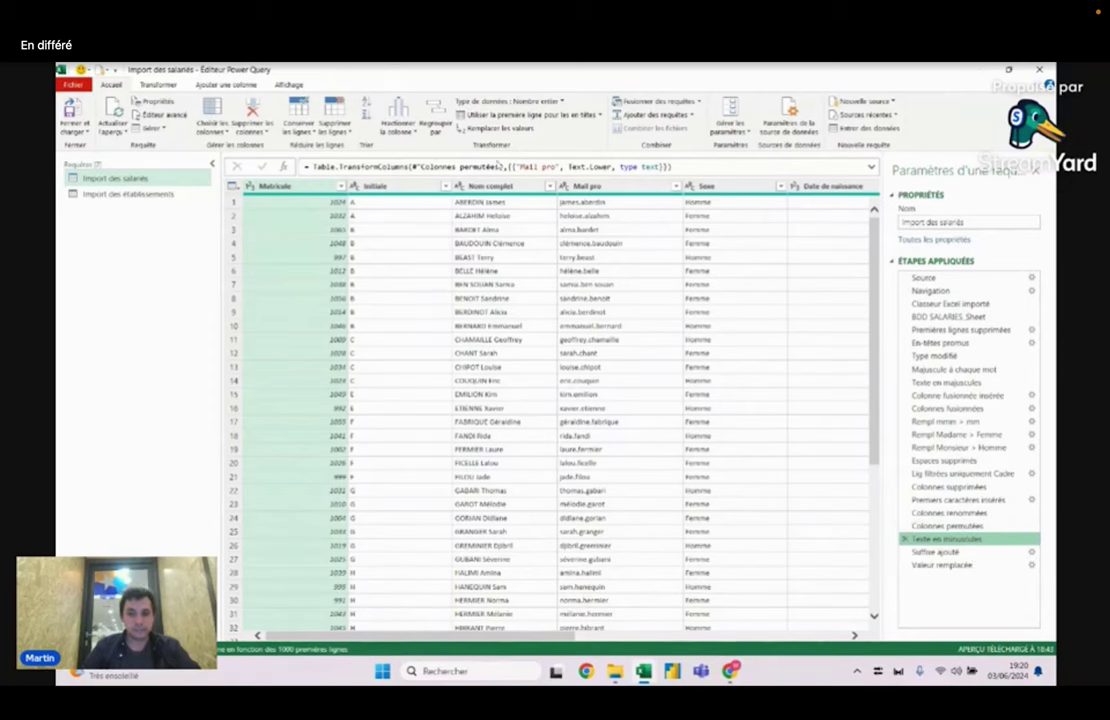
pyautogui.click(605, 167)
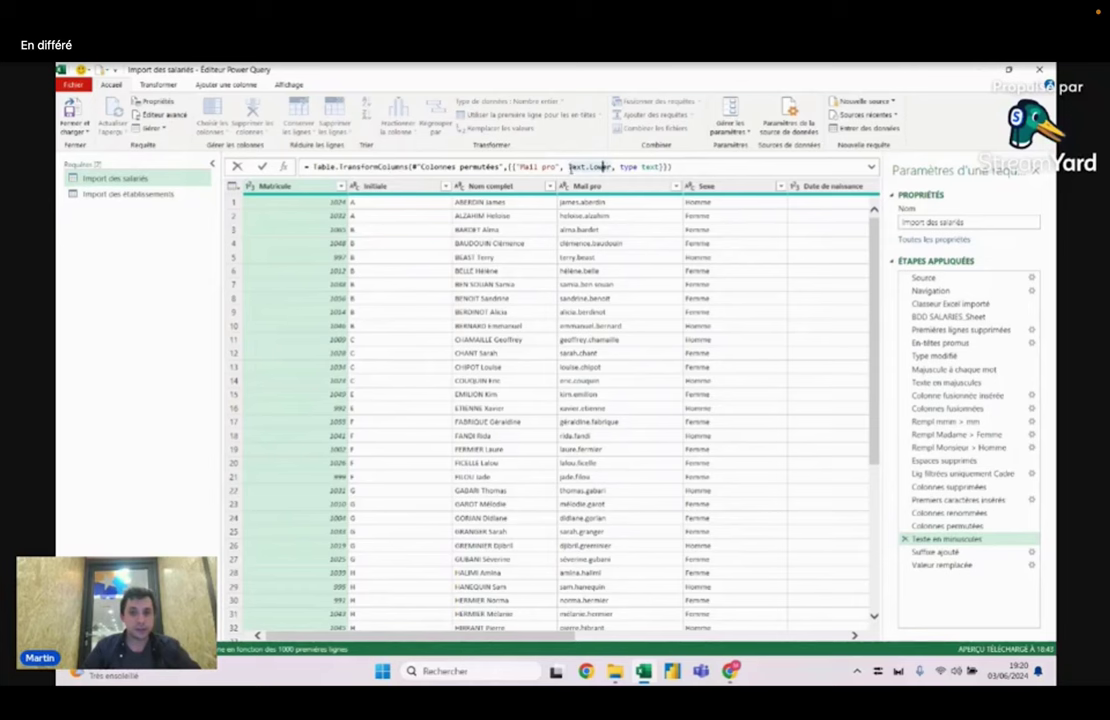
pyautogui.moveTo(570, 167); pyautogui.dragTo(611, 167)
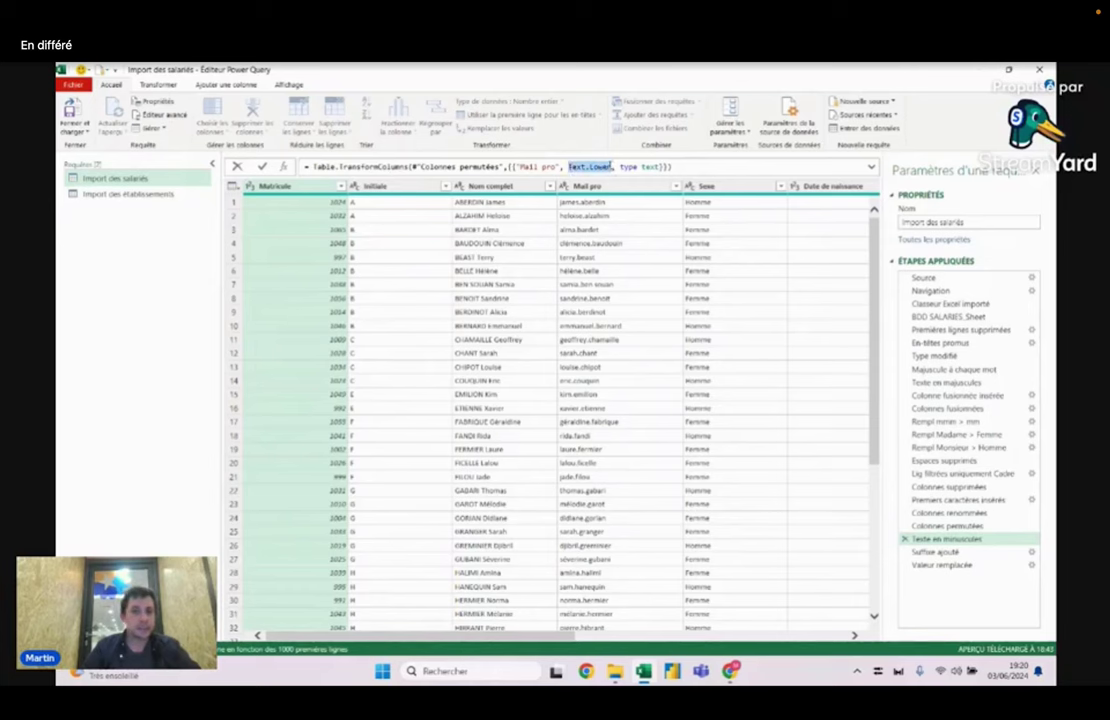
pyautogui.click(935, 551)
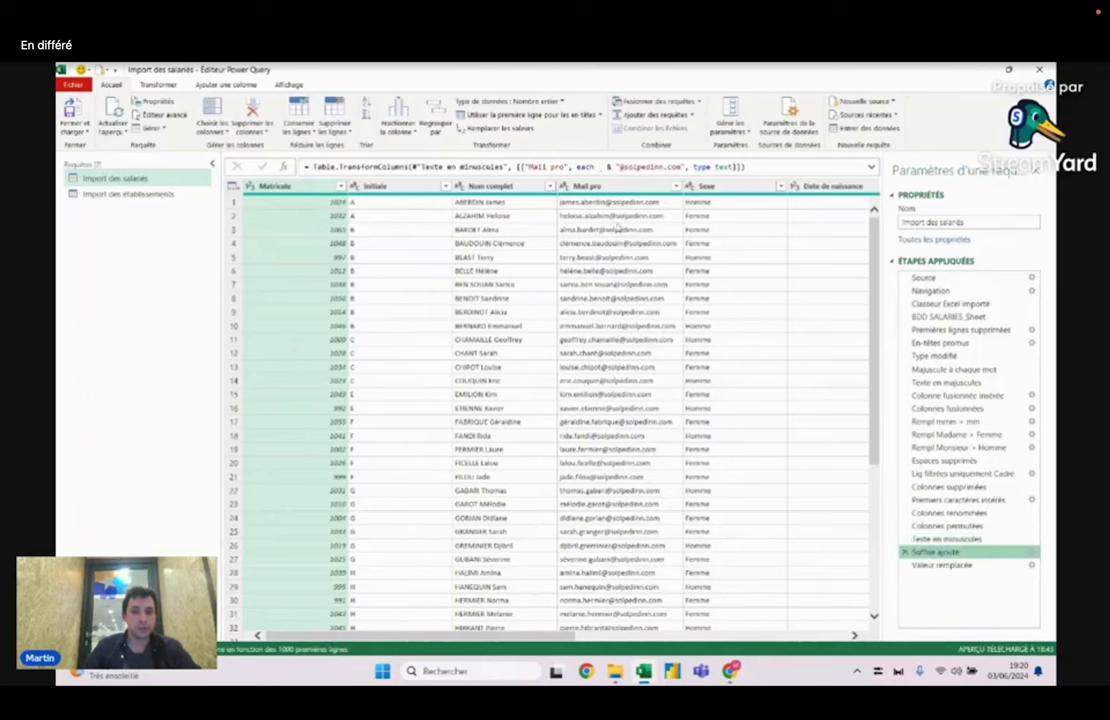
pyautogui.click(607, 167)
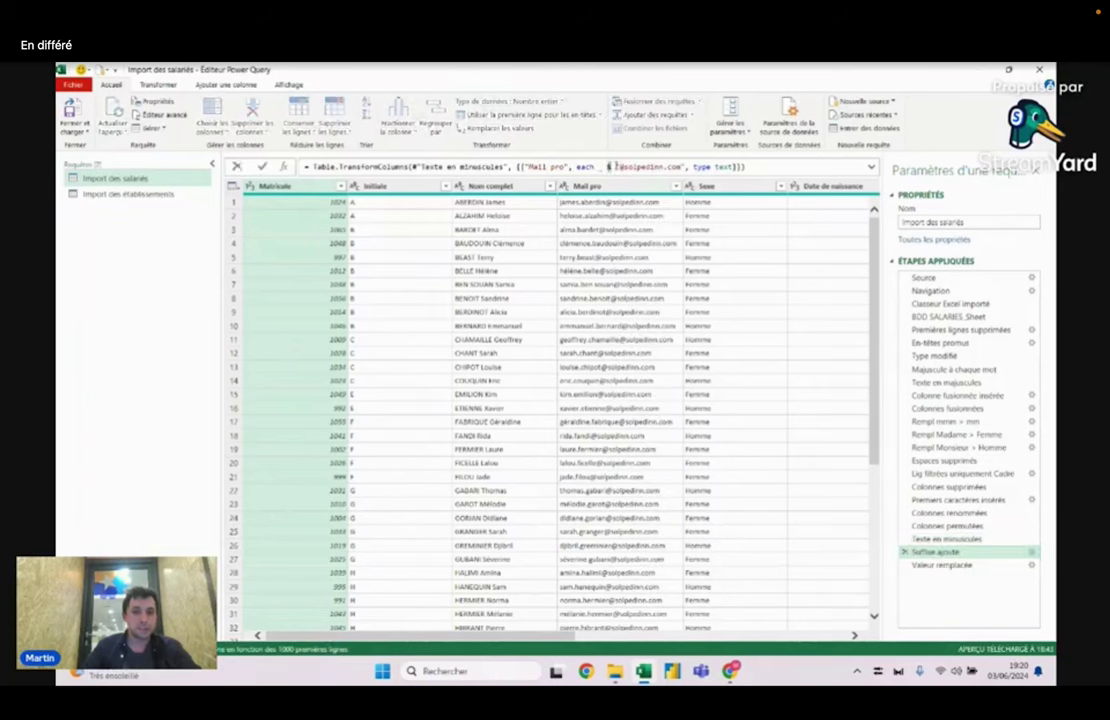
pyautogui.press('Return')
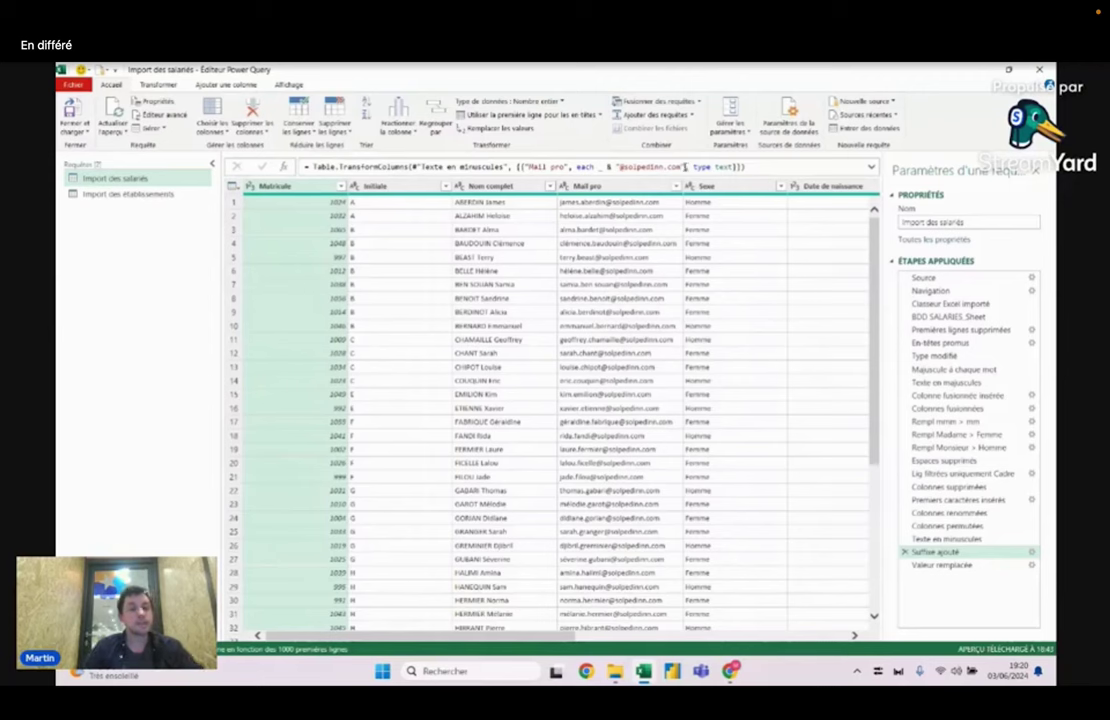
# Set the Valeur remplacée step's Table.ReplaceValue replacement to "-" in the formula bar
pyautogui.click(955, 565)
pyautogui.click(484, 166)
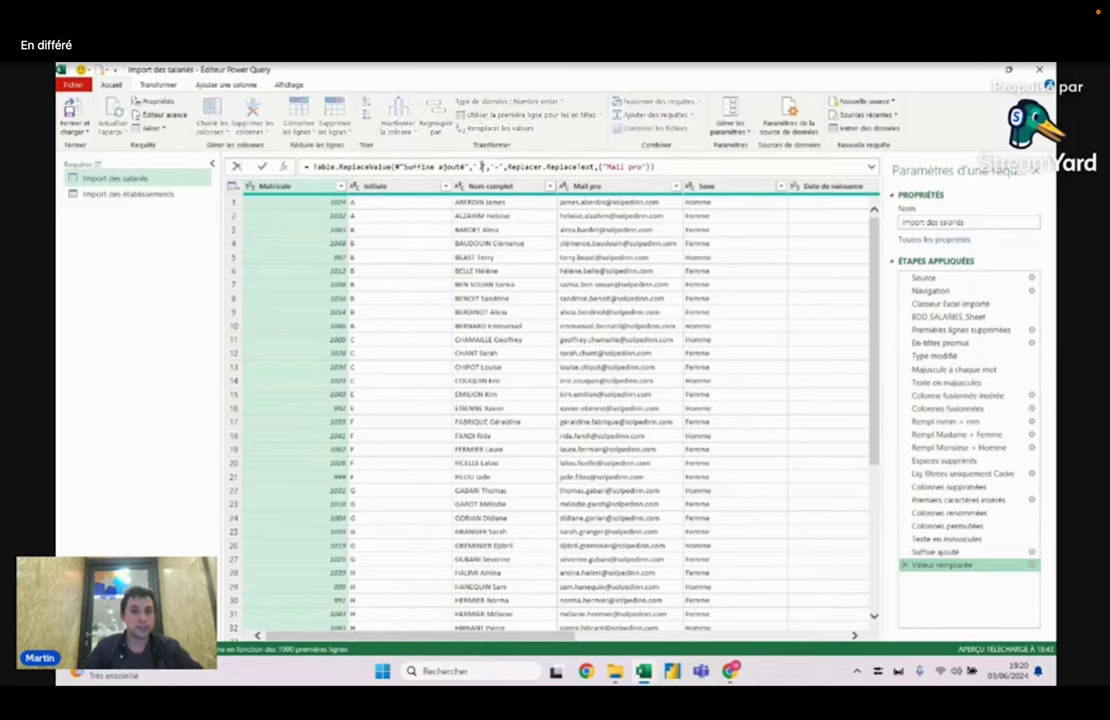
pyautogui.write('"-"')
pyautogui.press('Return')
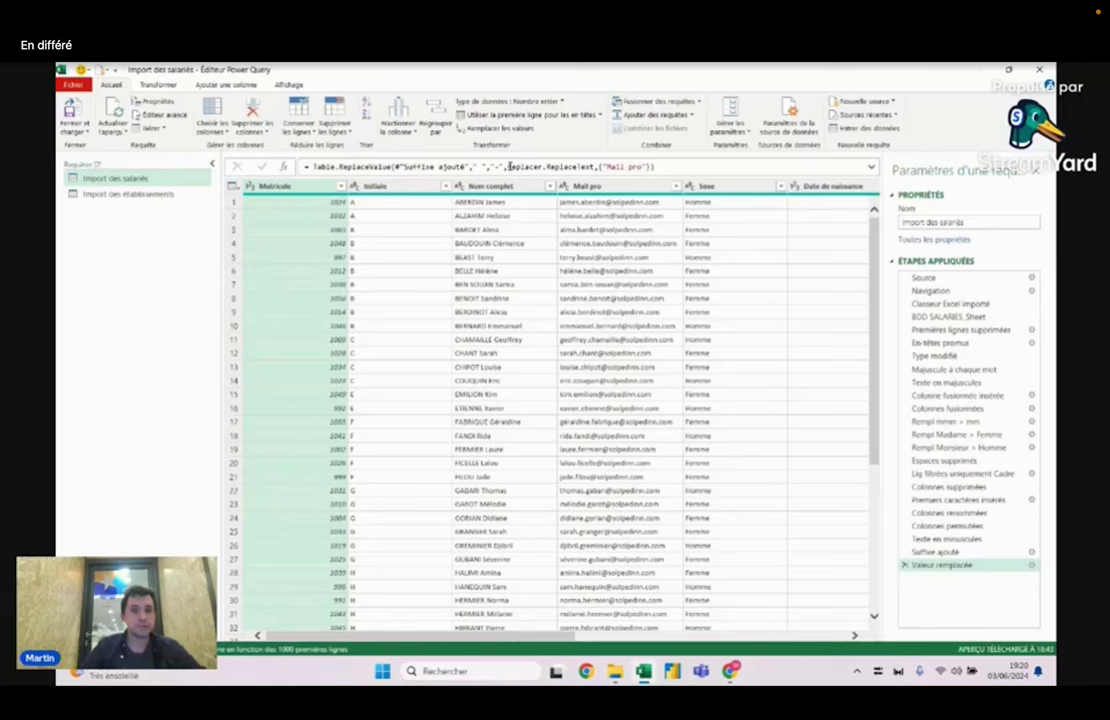
pyautogui.click(224, 86)
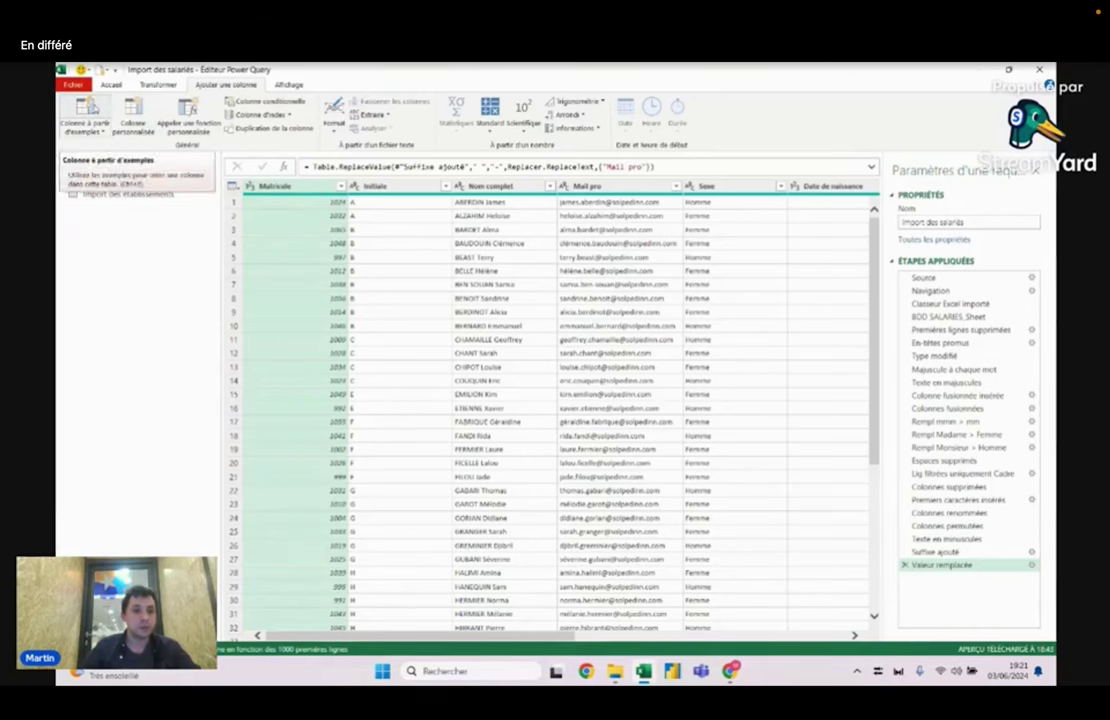
pyautogui.click(503, 186)
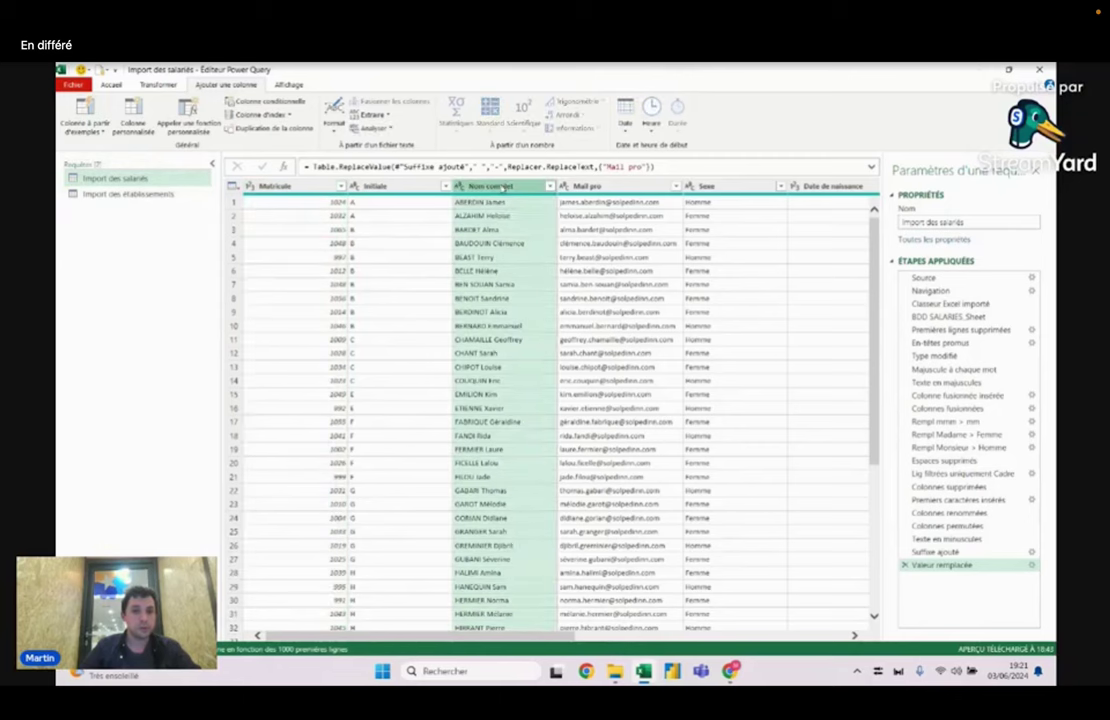
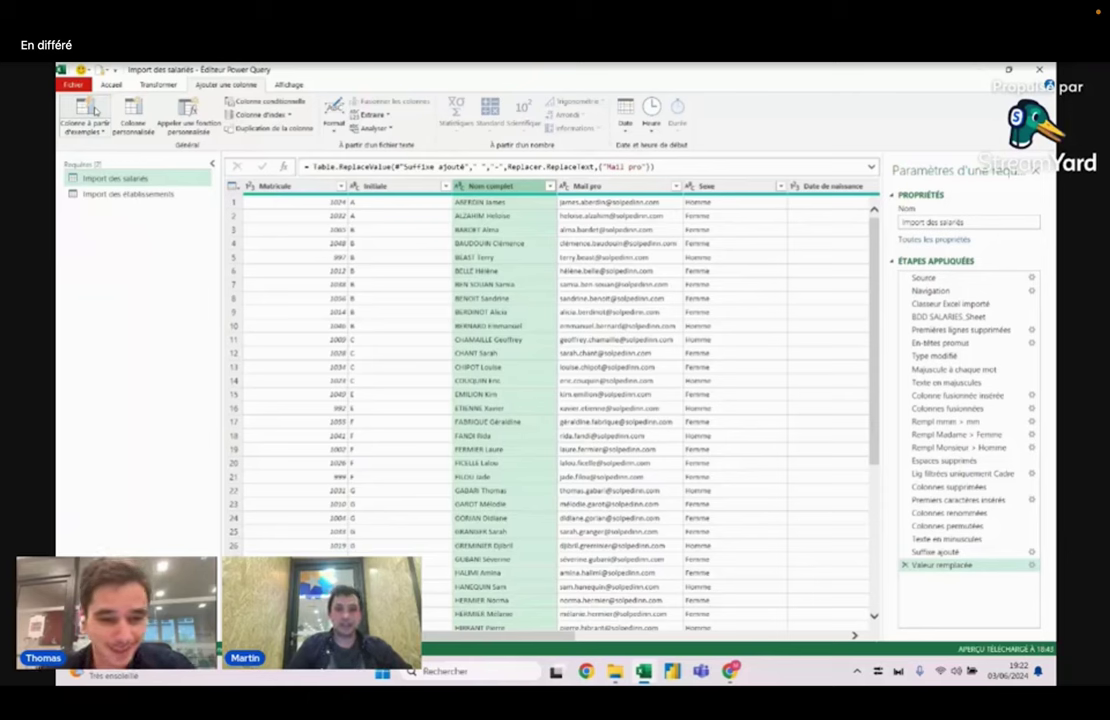
# Load the Import des salariés results into the worksheet as a 63-row employee table
pyautogui.click(112, 84)
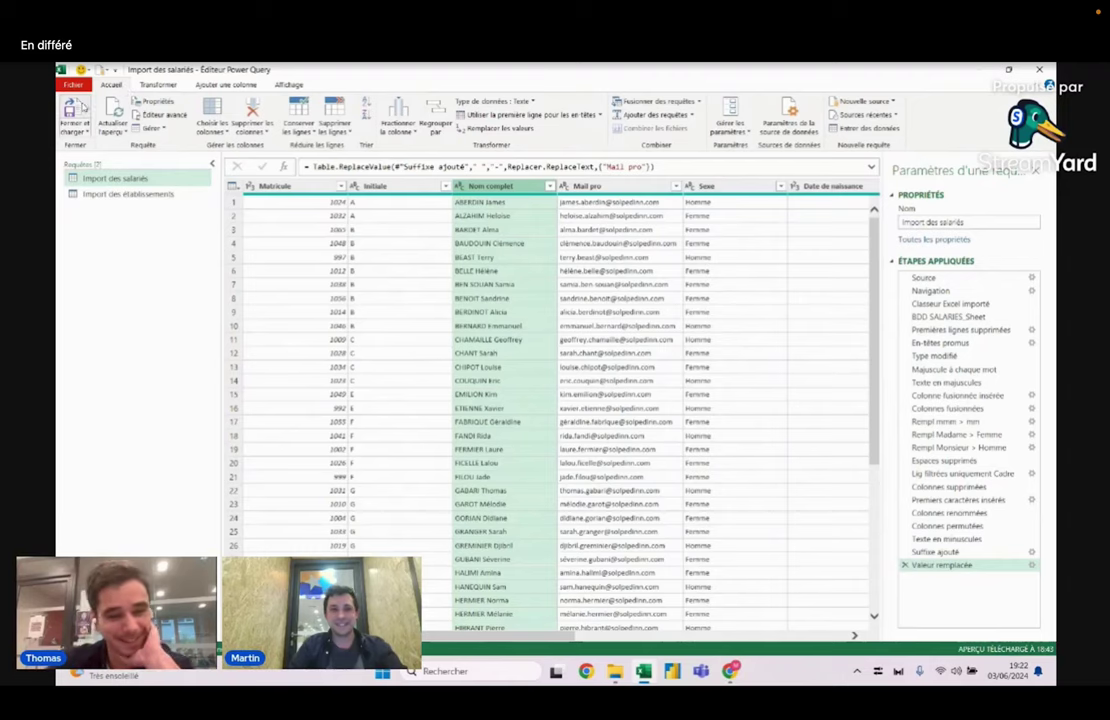
pyautogui.click(78, 108)
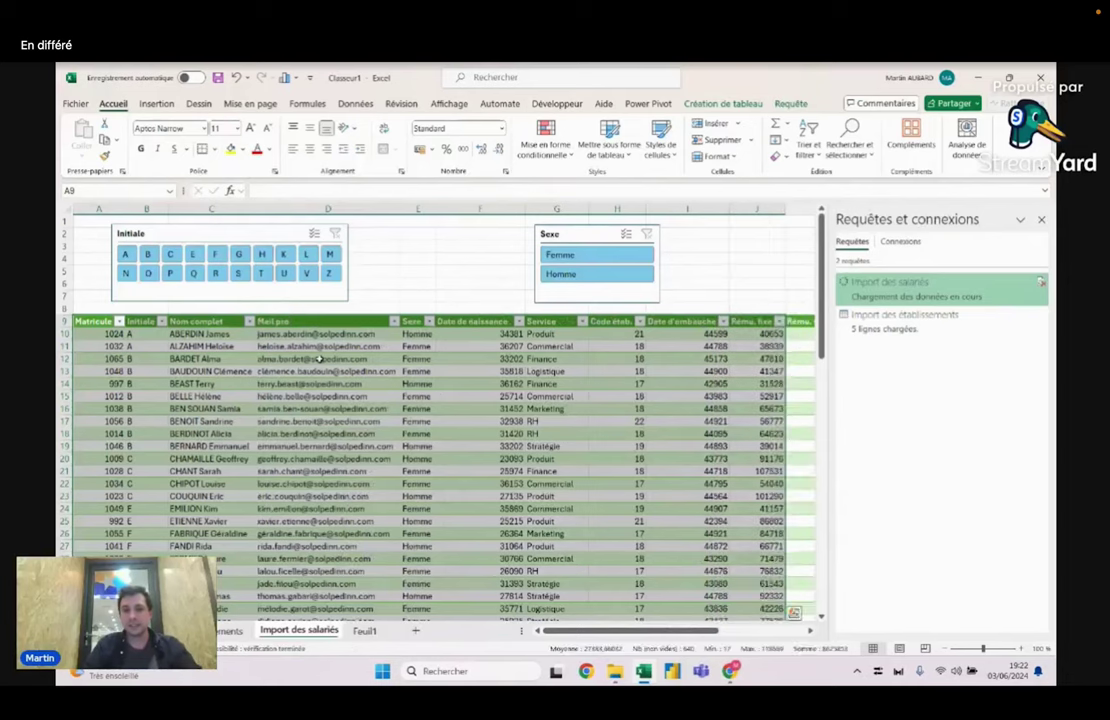
pyautogui.click(318, 358)
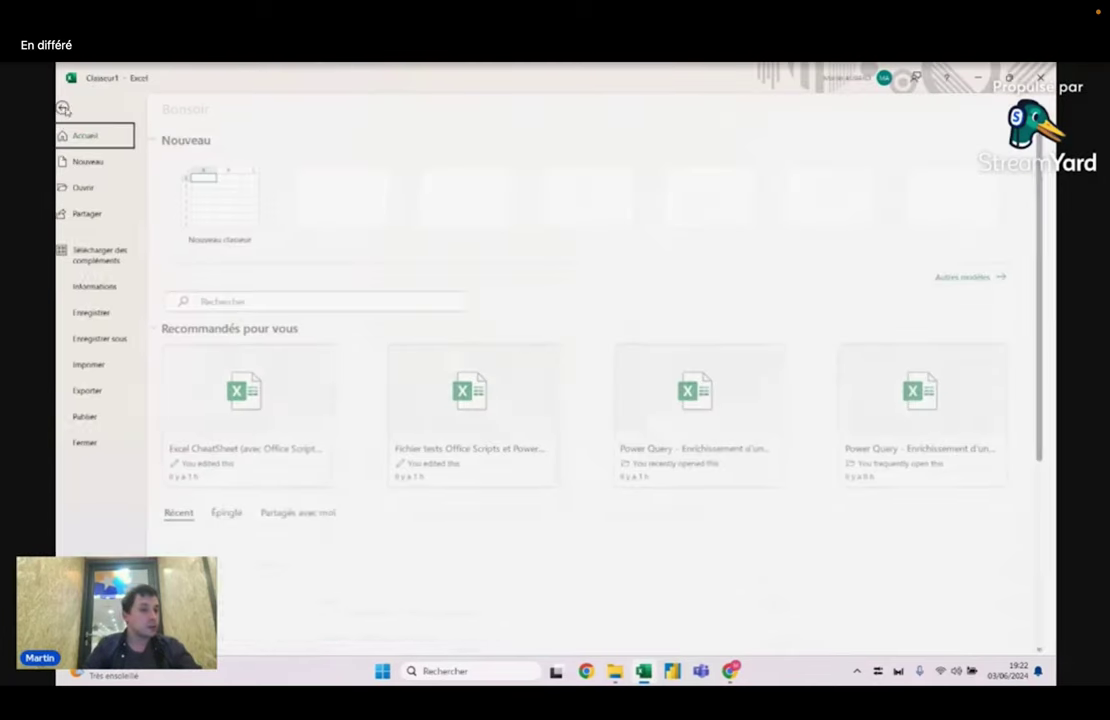
# Save the workbook as Synthèse RH.xlsx in the Téléchargements folder
pyautogui.click(72, 103)
pyautogui.click(114, 339)
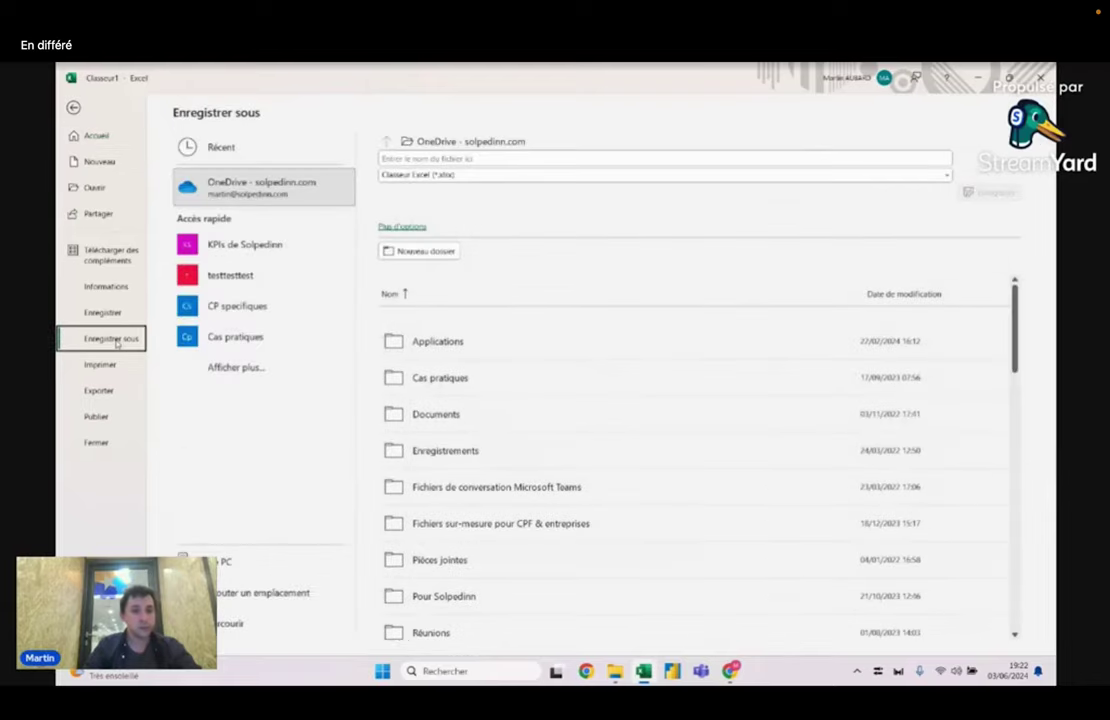
pyautogui.click(228, 623)
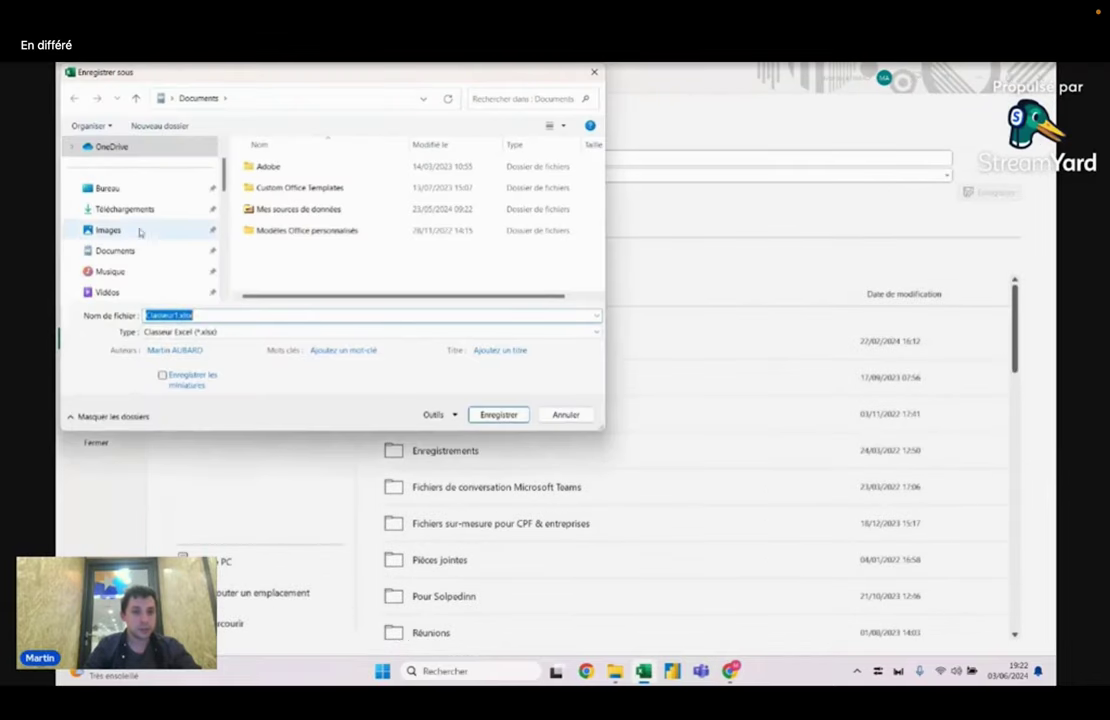
pyautogui.click(138, 210)
pyautogui.click(184, 314)
pyautogui.click(175, 315)
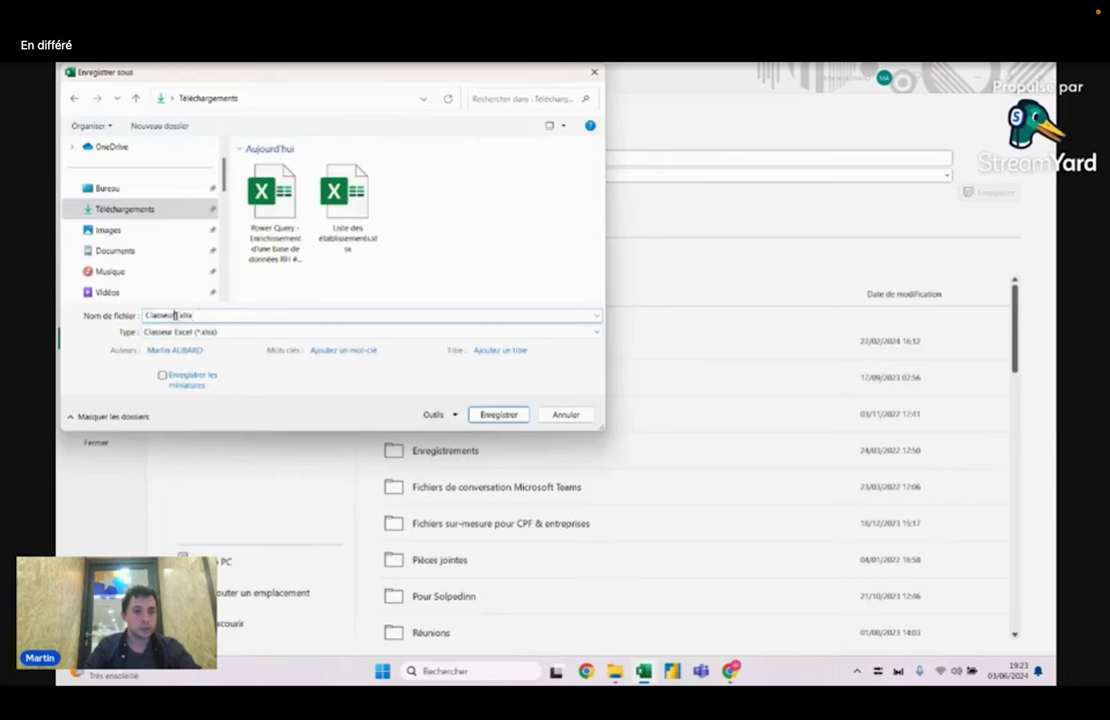
pyautogui.doubleClick(177, 315)
pyautogui.write('Synthèse')
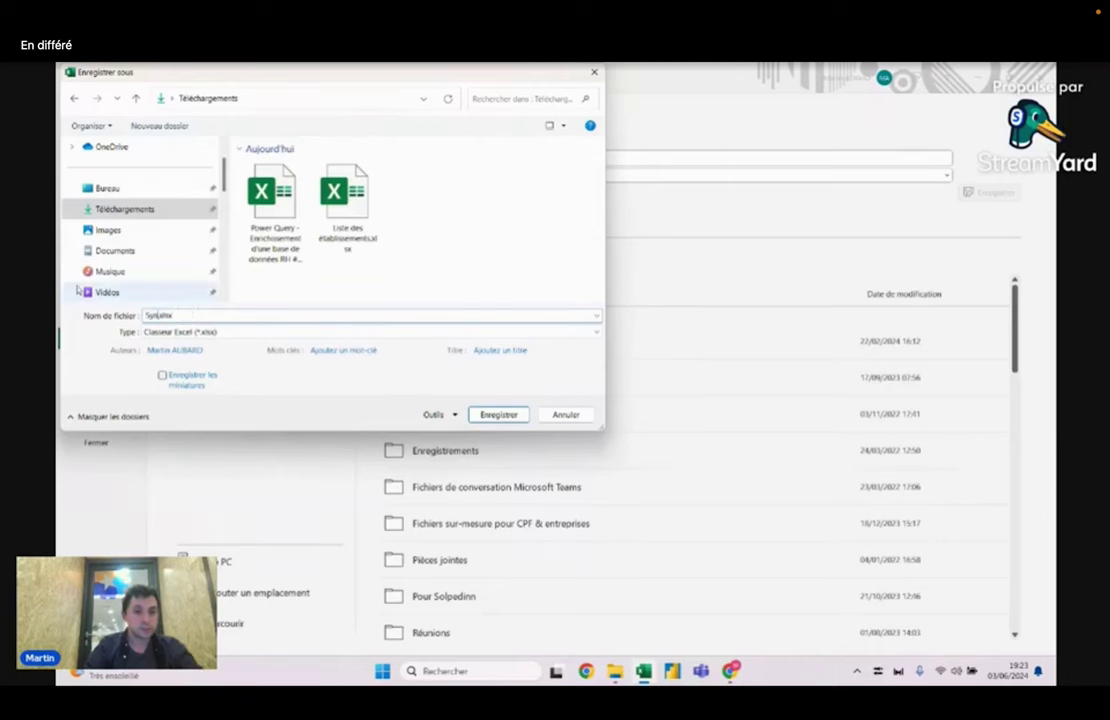
pyautogui.write(' RH')
pyautogui.press('Return')
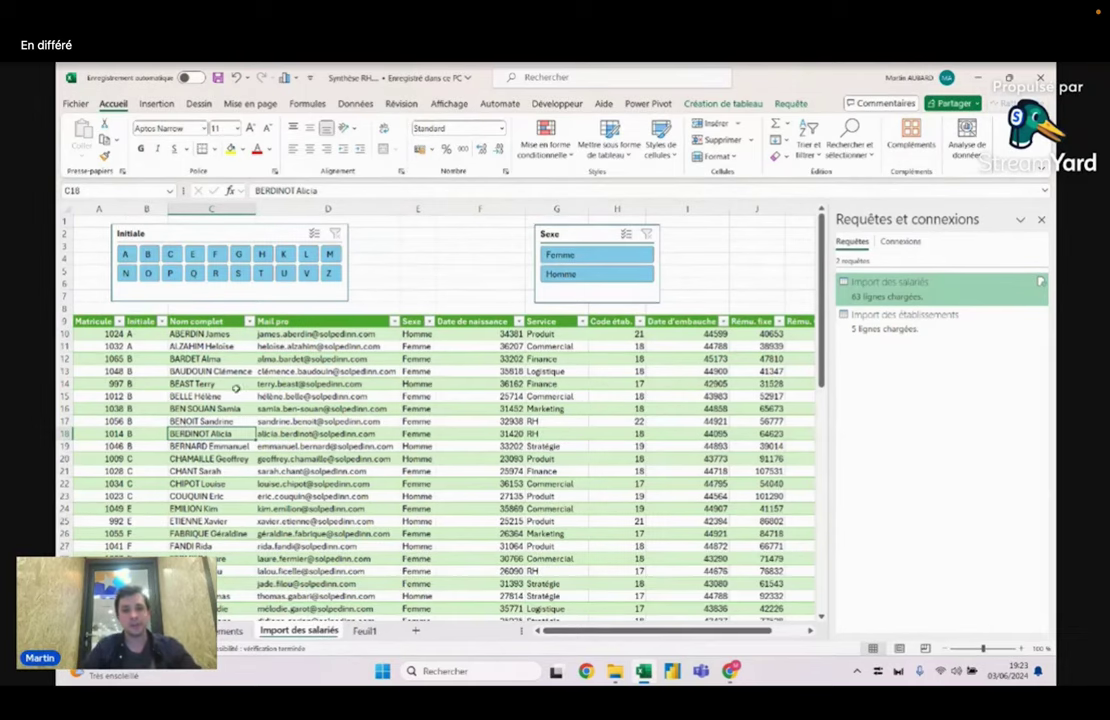
# Save again, then reopen Synthèse RH.xlsx from the Téléchargements folder in File Explorer
pyautogui.click(270, 358)
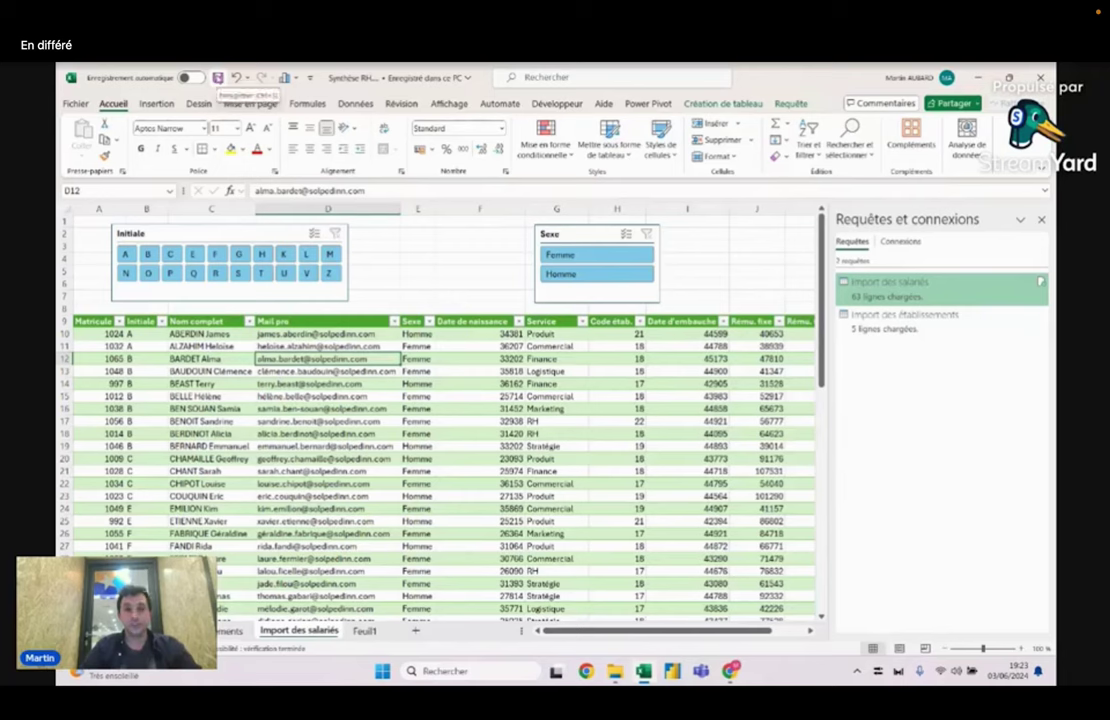
pyautogui.click(217, 78)
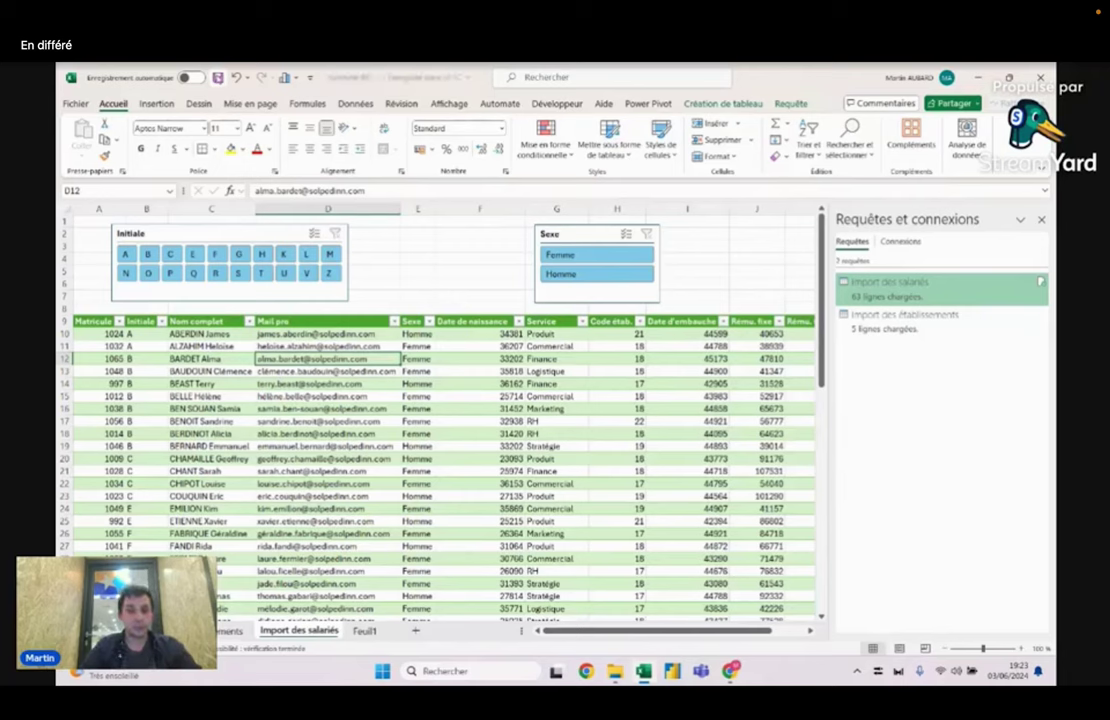
pyautogui.click(640, 673)
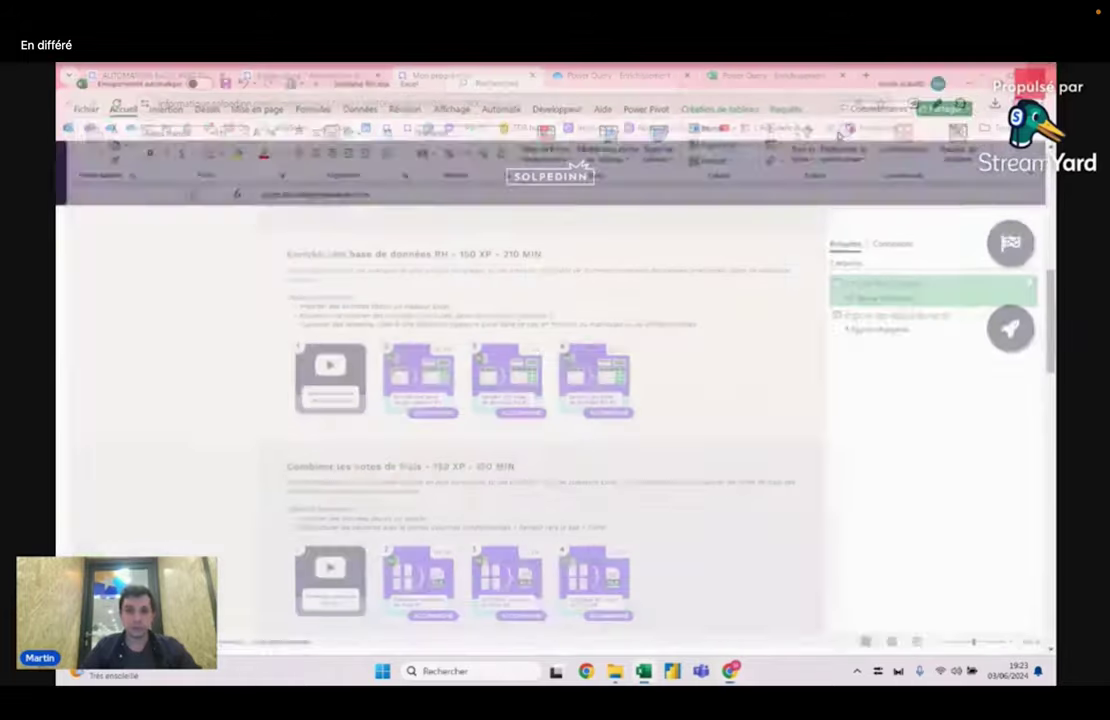
pyautogui.click(615, 672)
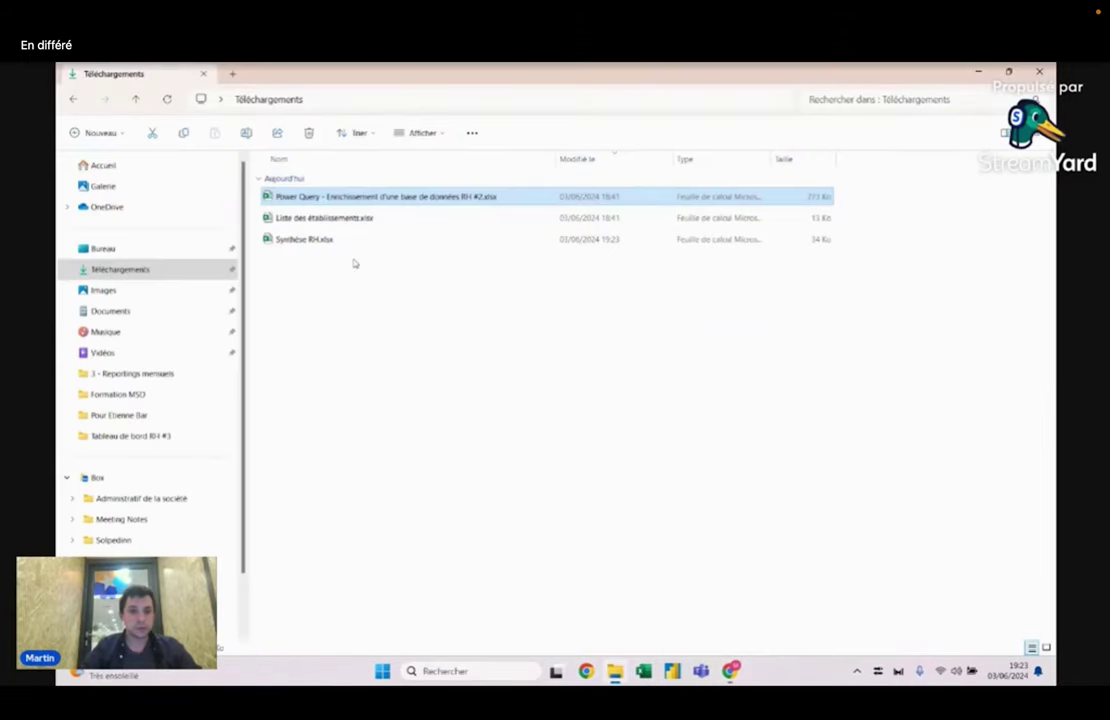
pyautogui.doubleClick(314, 244)
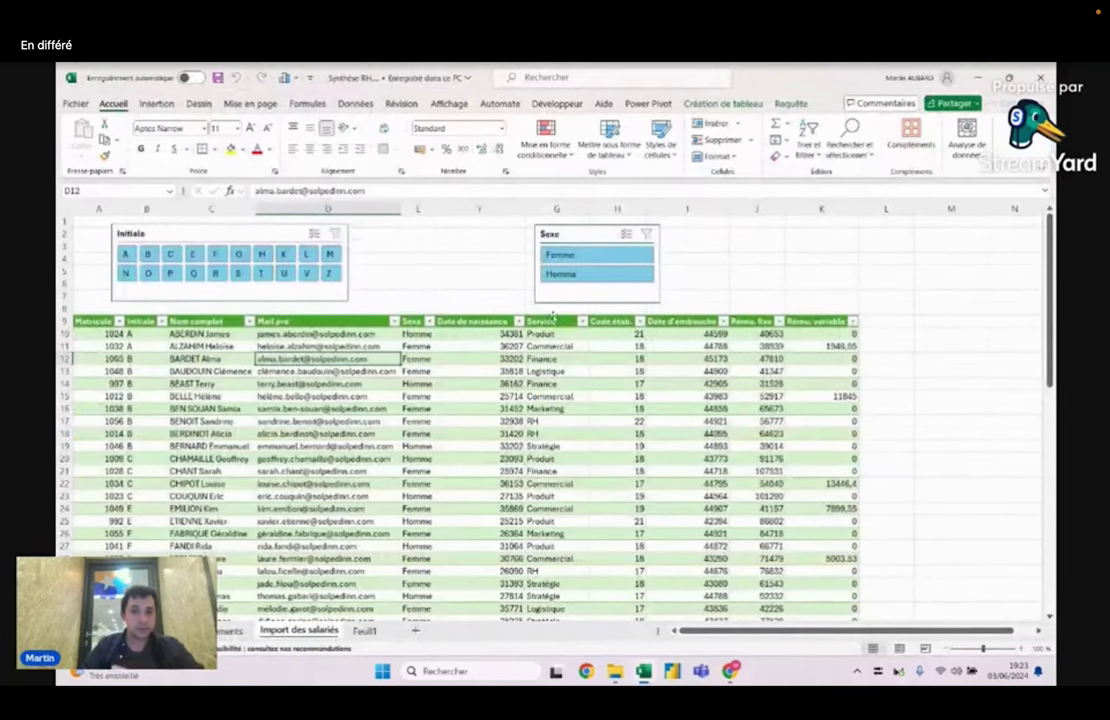
# Open the Requêtes et connexions pane from Données > Obtenir des données to list both import queries
pyautogui.click(405, 407)
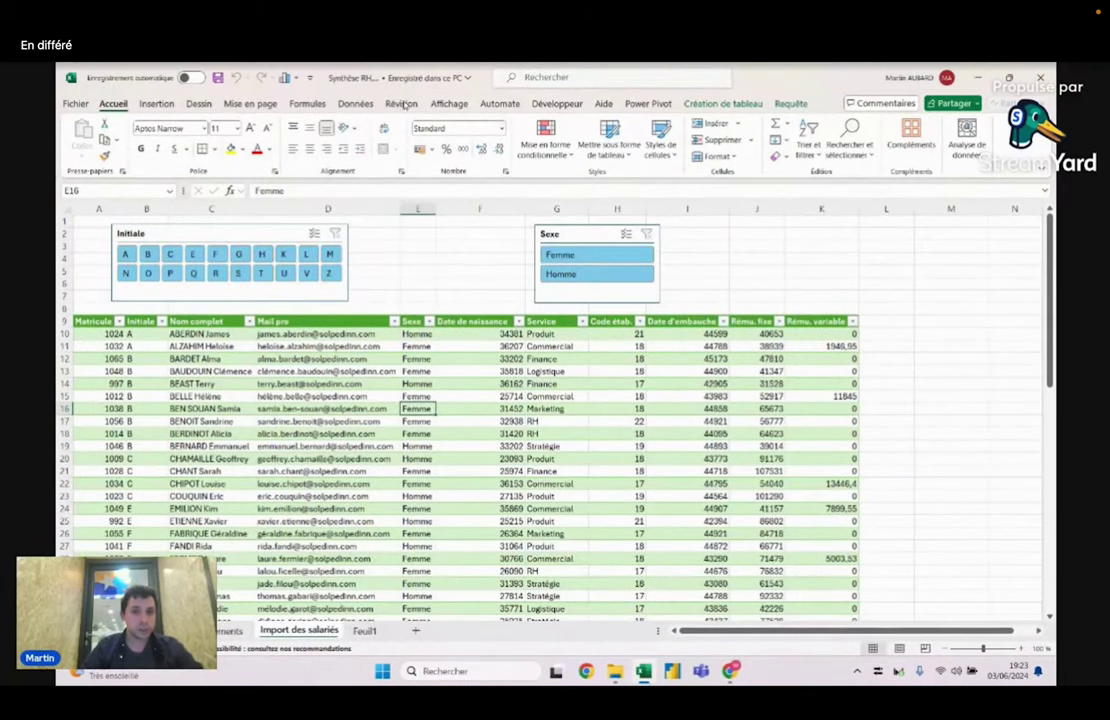
pyautogui.click(354, 103)
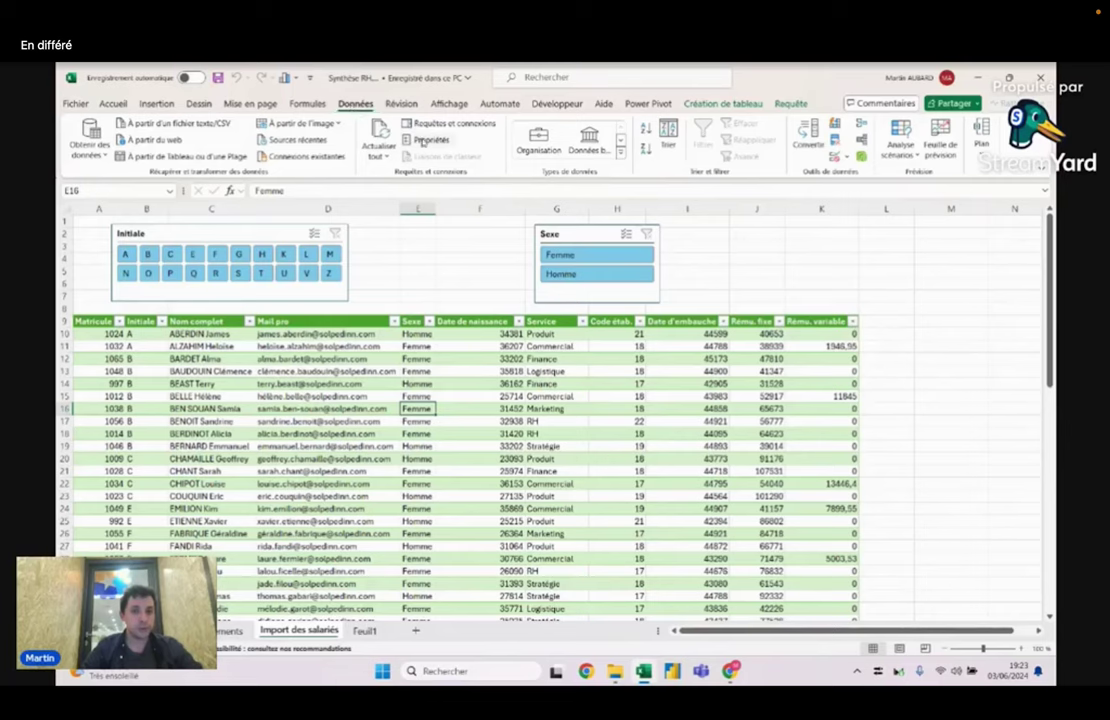
pyautogui.click(89, 140)
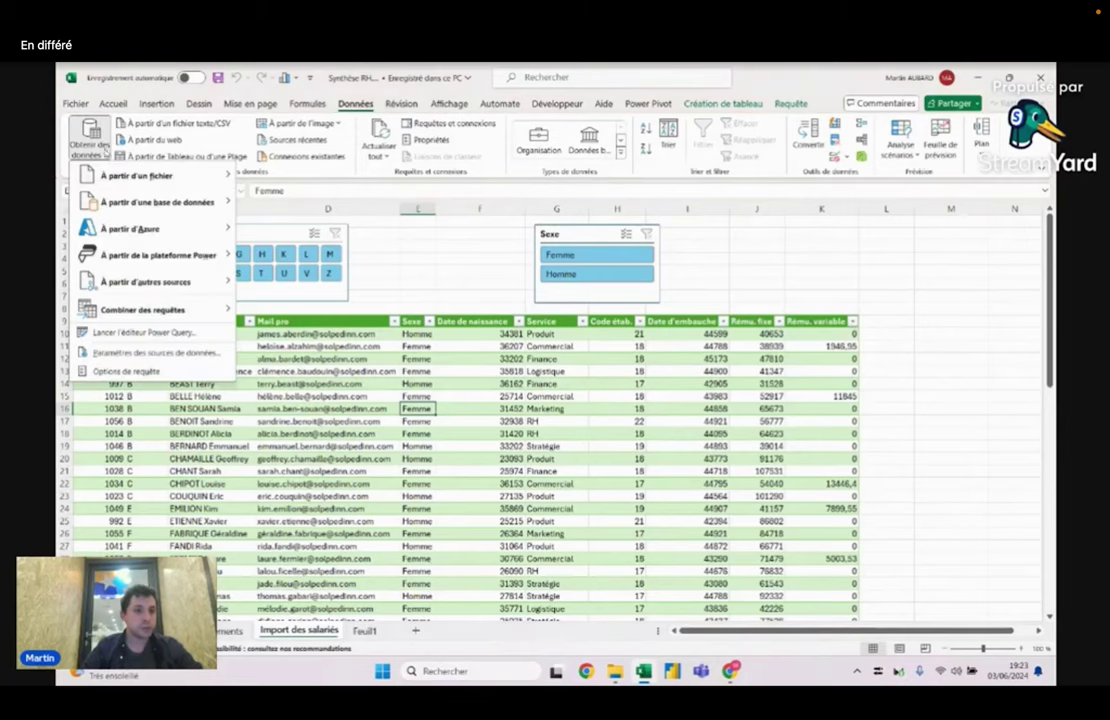
pyautogui.click(434, 122)
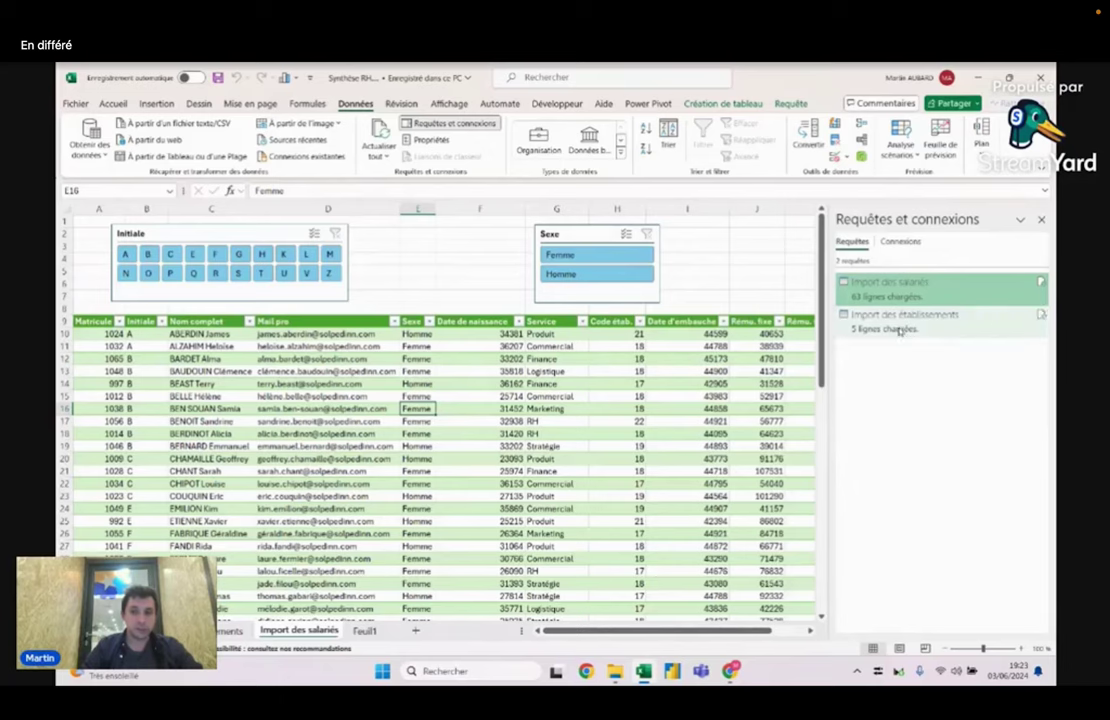
pyautogui.moveTo(935, 285)
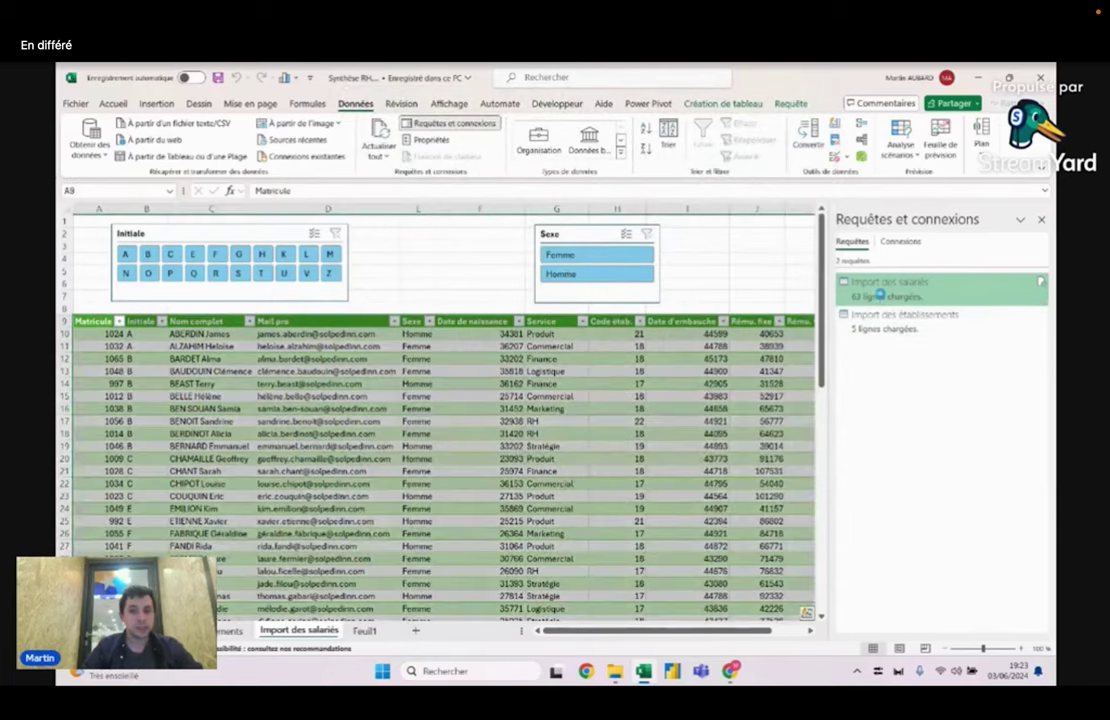
# Open the Import des salariés query in Power Query Editor from the queries pane
pyautogui.doubleClick(880, 294)
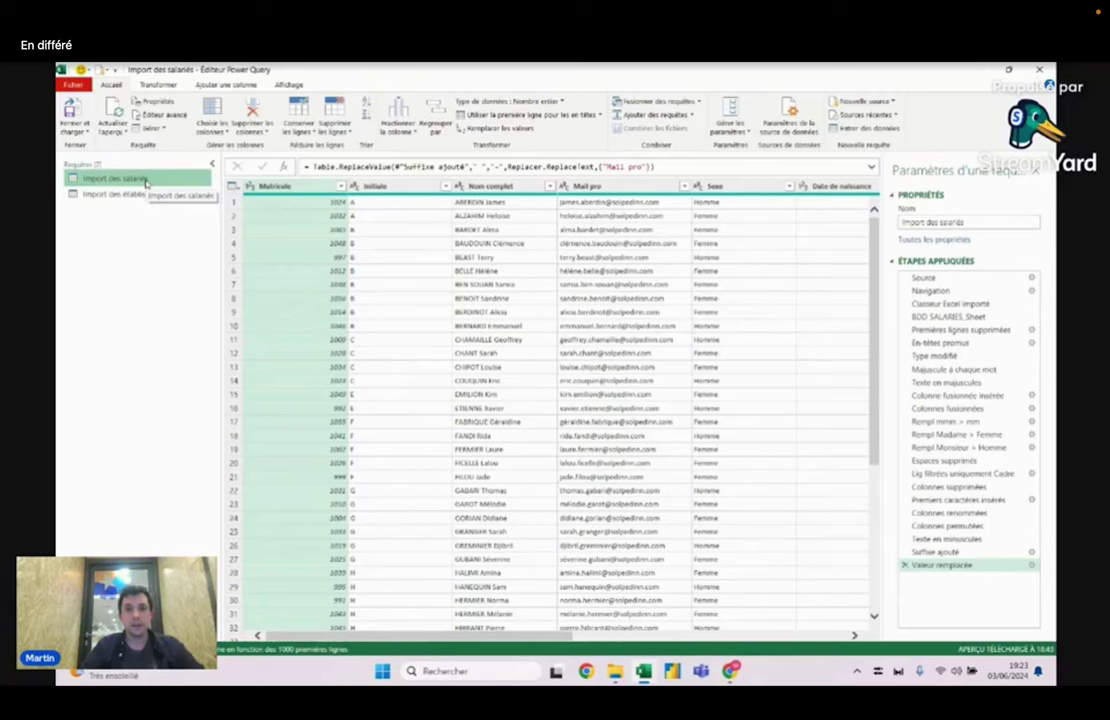
pyautogui.click(164, 86)
pyautogui.click(111, 85)
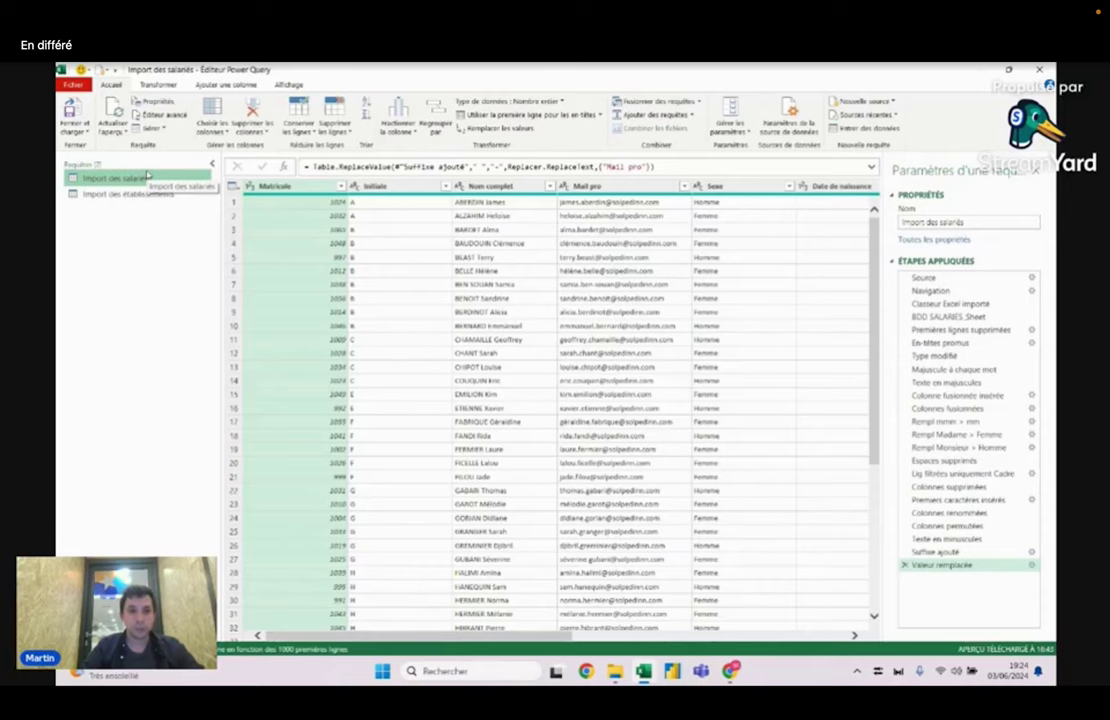
# Review the query's M code in Éditeur avancé, then cancel without changes
pyautogui.click(152, 114)
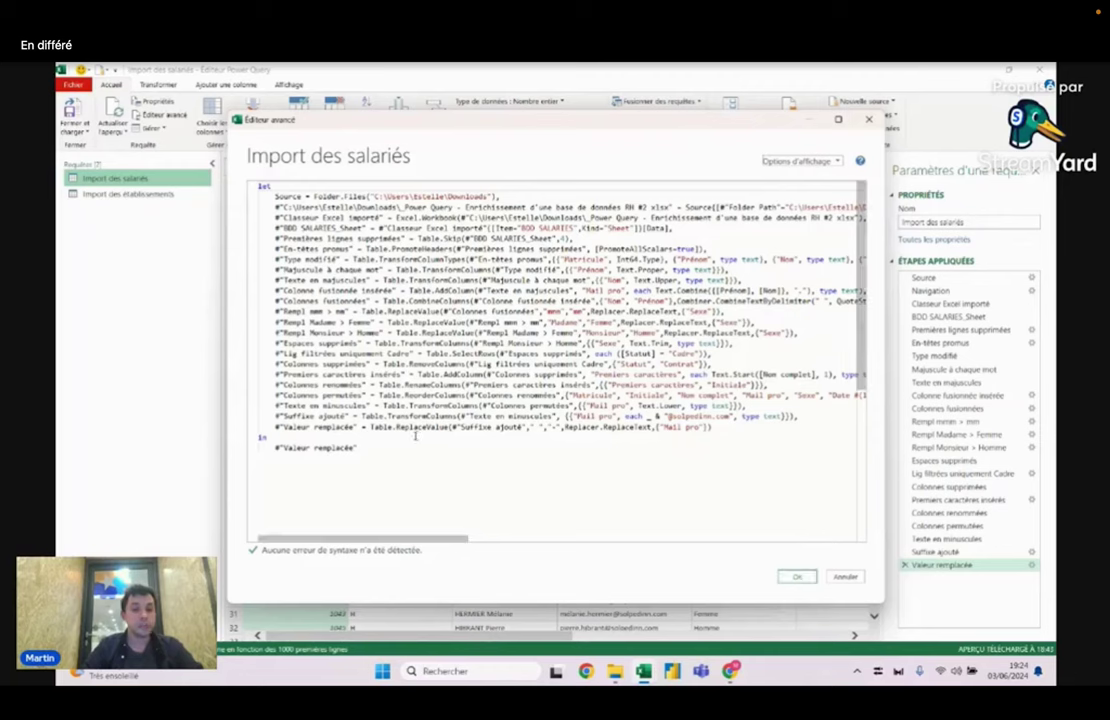
pyautogui.moveTo(357, 448)
pyautogui.mouseDown()
pyautogui.moveTo(265, 437)
pyautogui.moveTo(258, 185)
pyautogui.mouseUp()
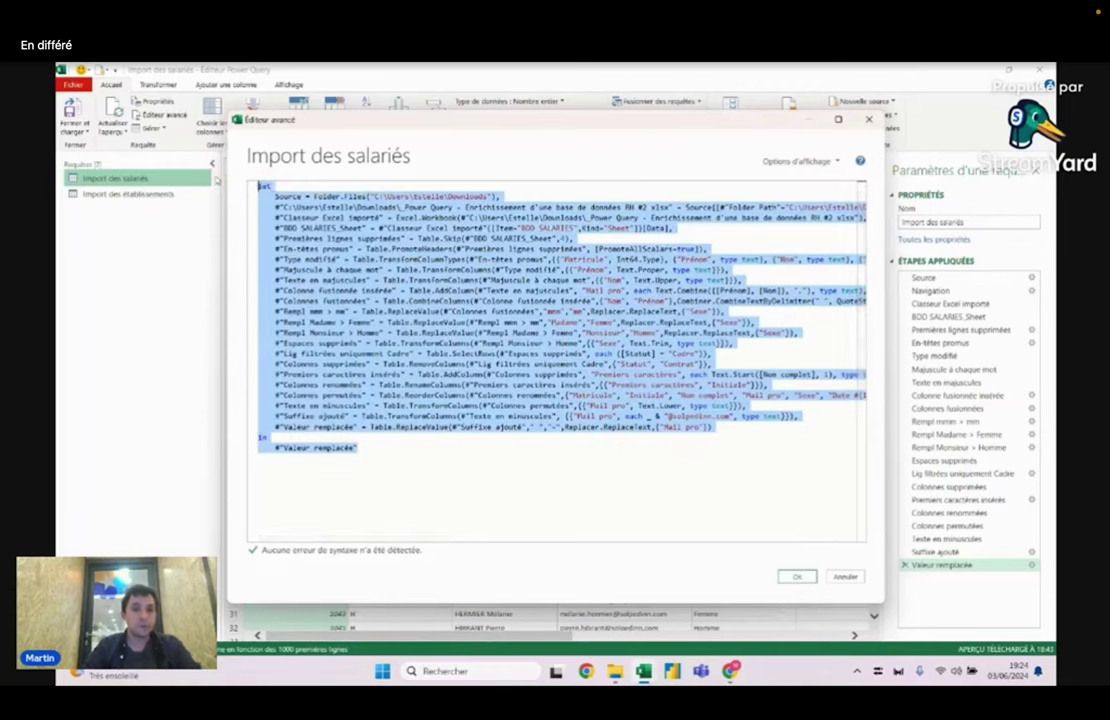
pyautogui.click(845, 577)
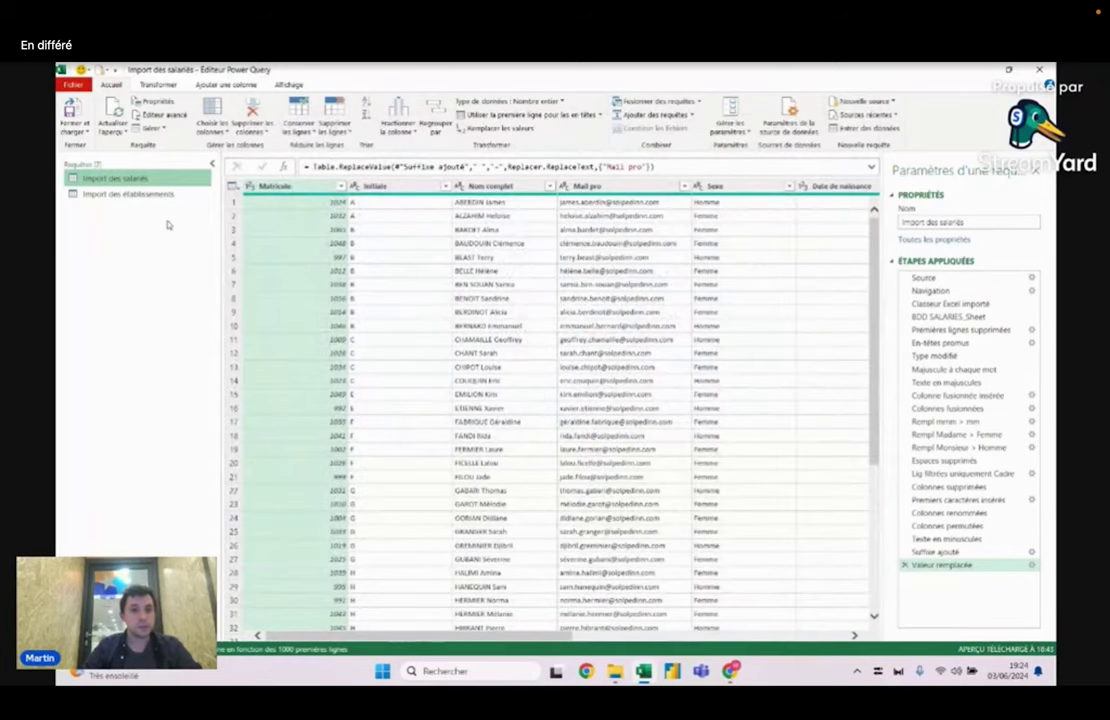
pyautogui.rightClick(154, 185)
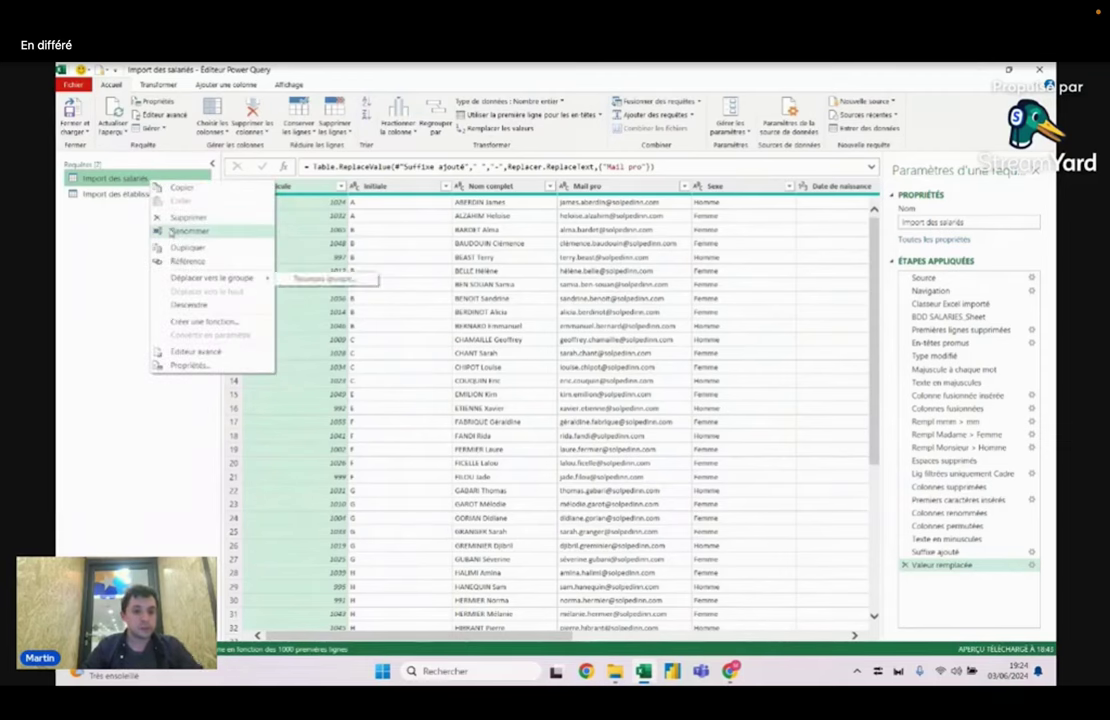
pyautogui.click(186, 191)
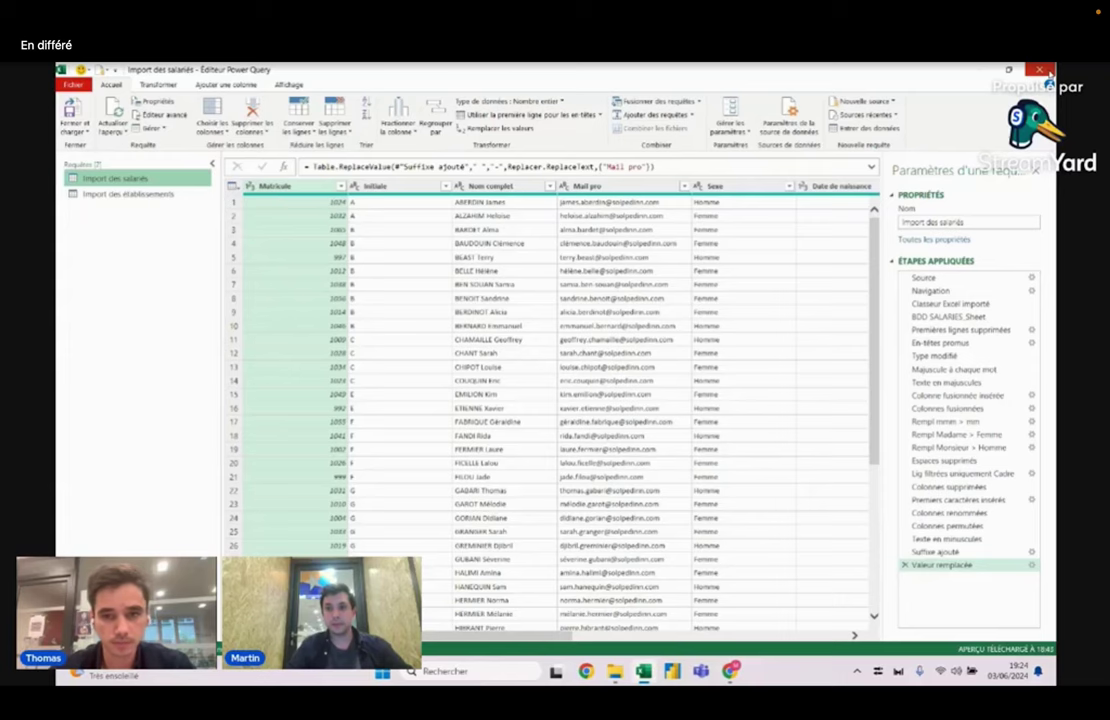
# Refresh the Import des salariés query to reload its 63 rows, then open Obtenir des données > À partir d'autres sources
pyautogui.click(1040, 70)
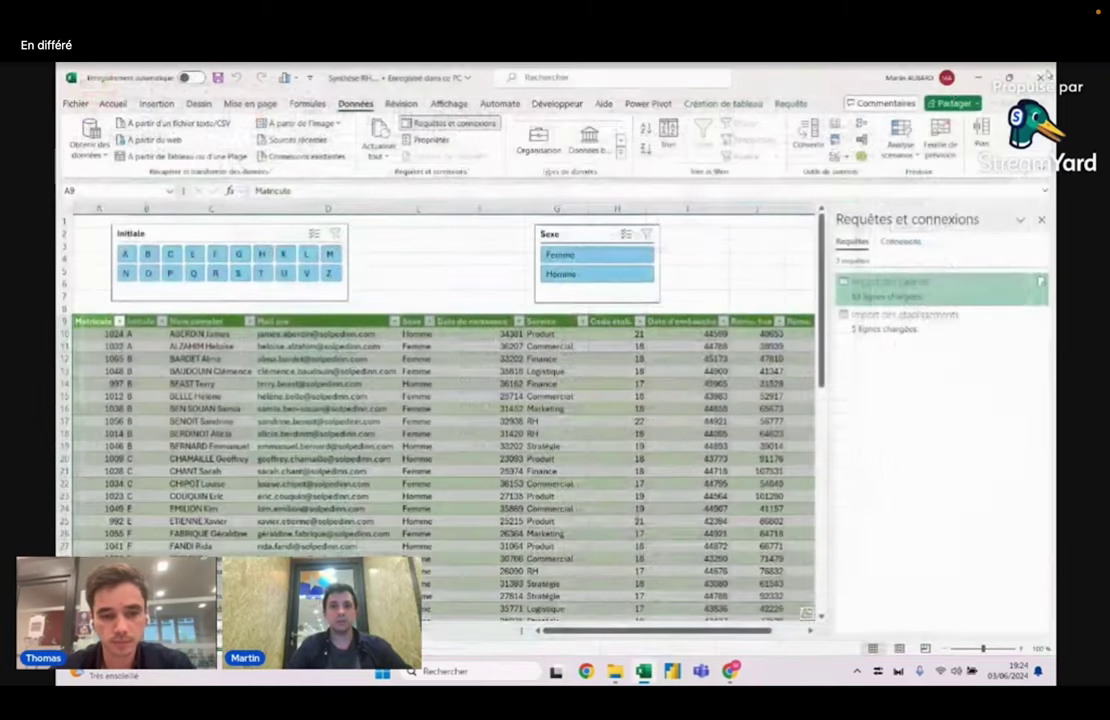
pyautogui.click(327, 370)
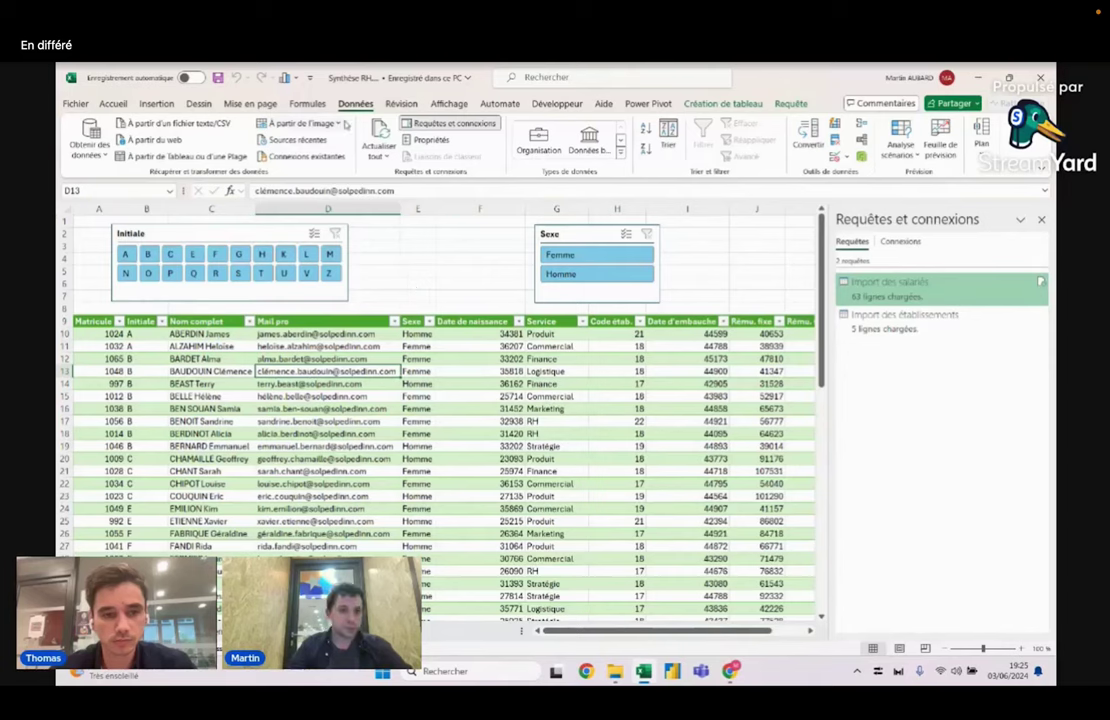
pyautogui.click(451, 245)
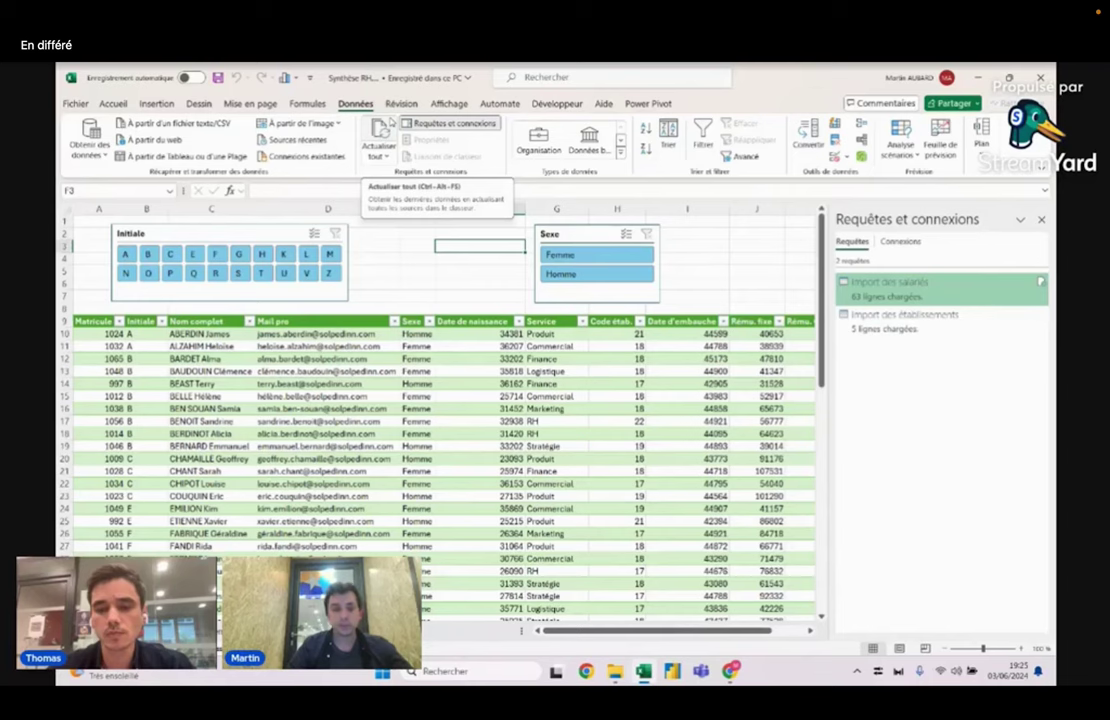
pyautogui.click(390, 121)
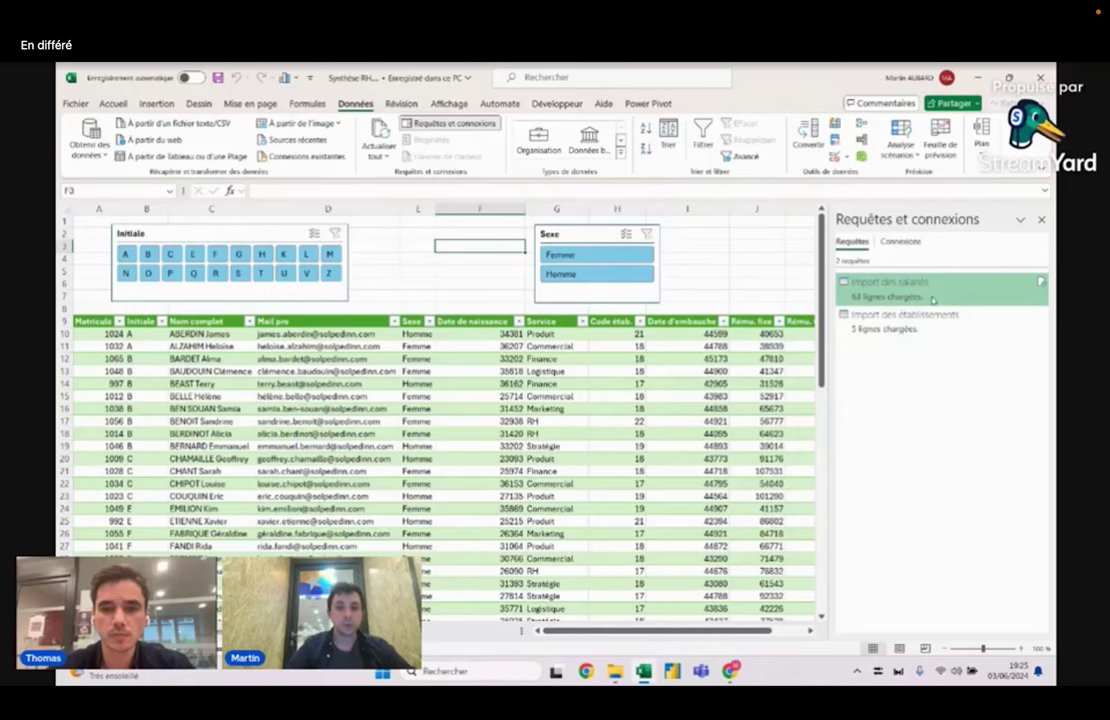
pyautogui.click(375, 258)
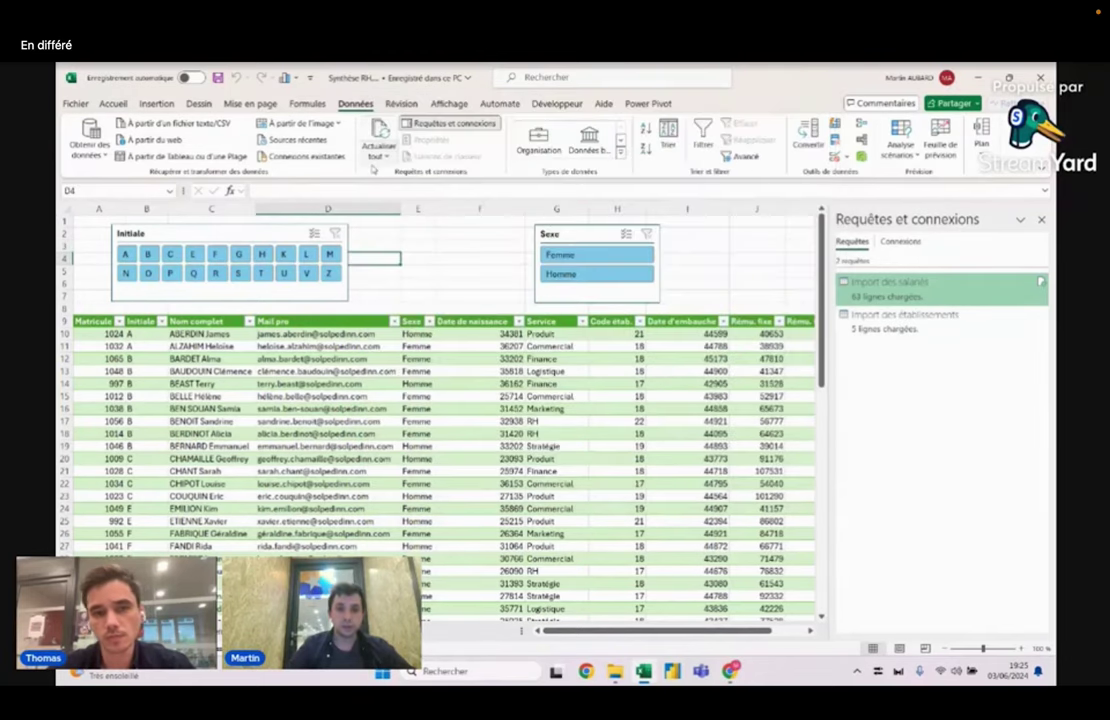
pyautogui.click(375, 145)
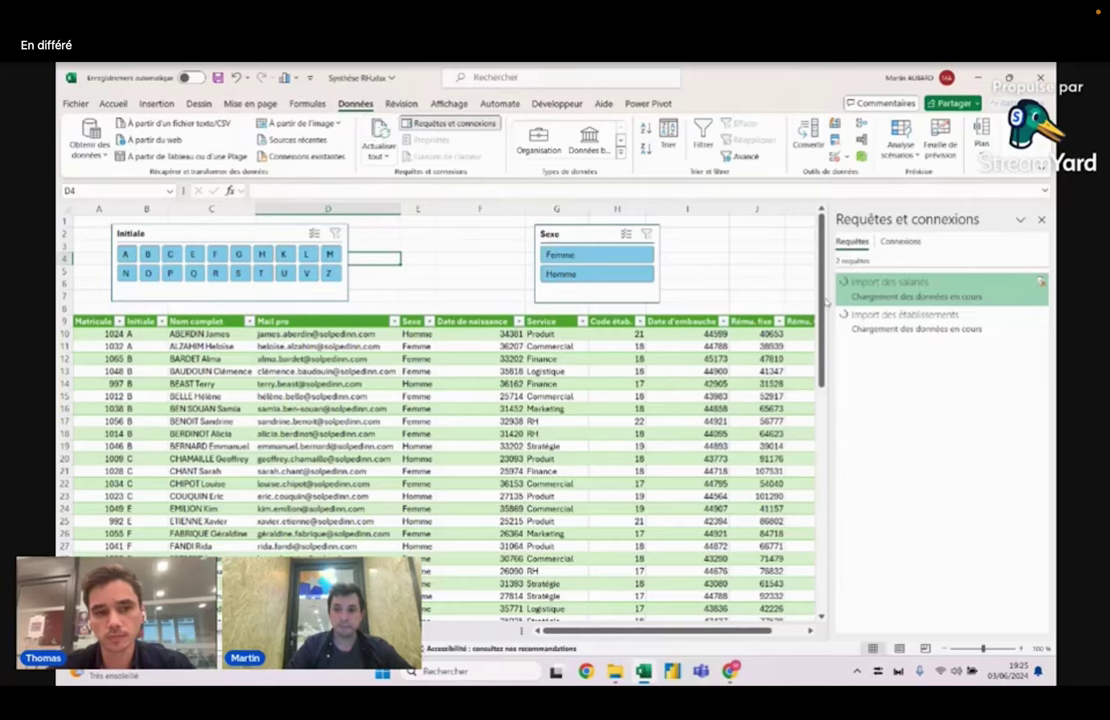
pyautogui.moveTo(888, 290)
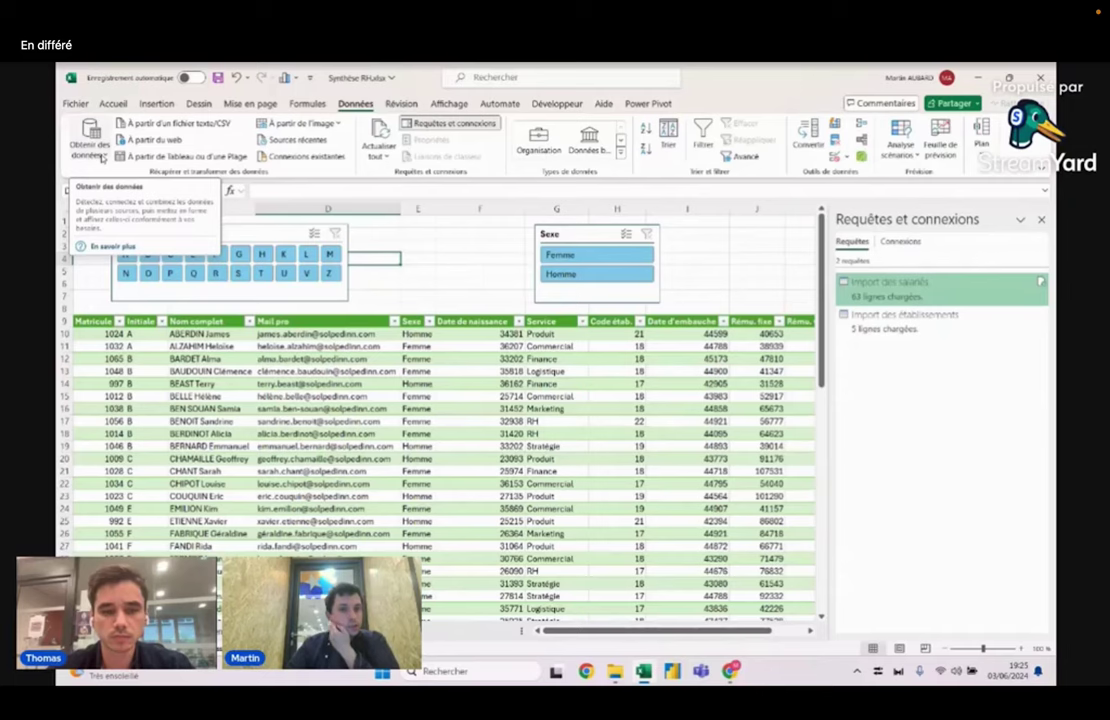
pyautogui.click(102, 158)
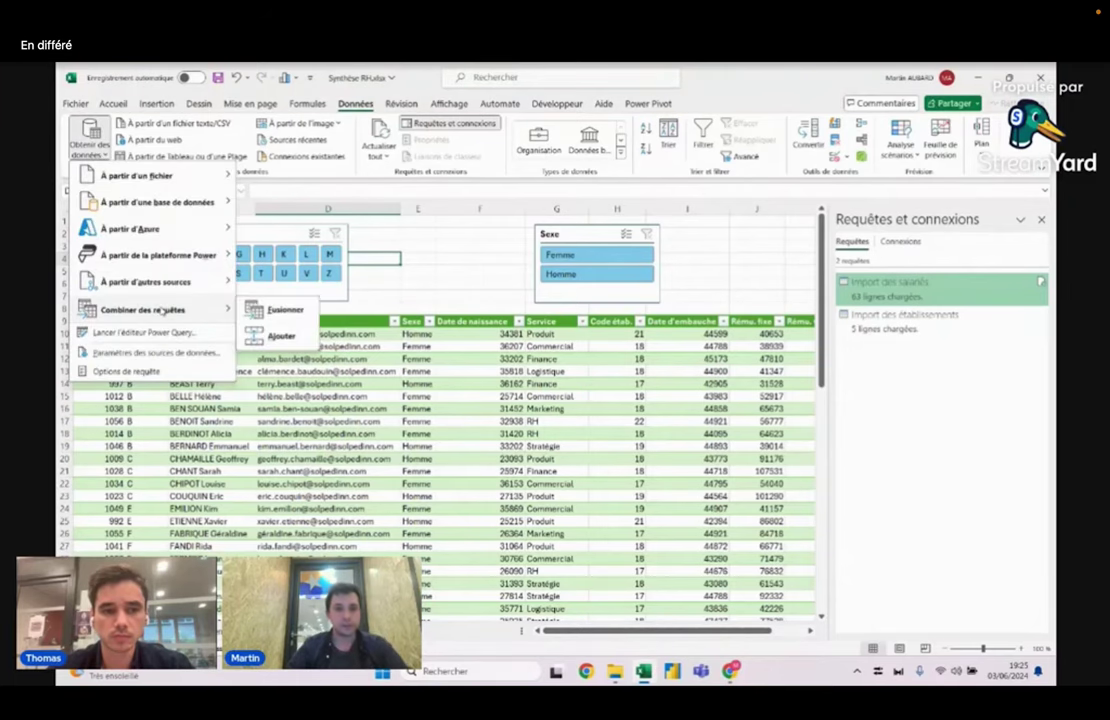
# Create a blank query with the formula DateTime.LocalNow()
pyautogui.moveTo(180, 288)
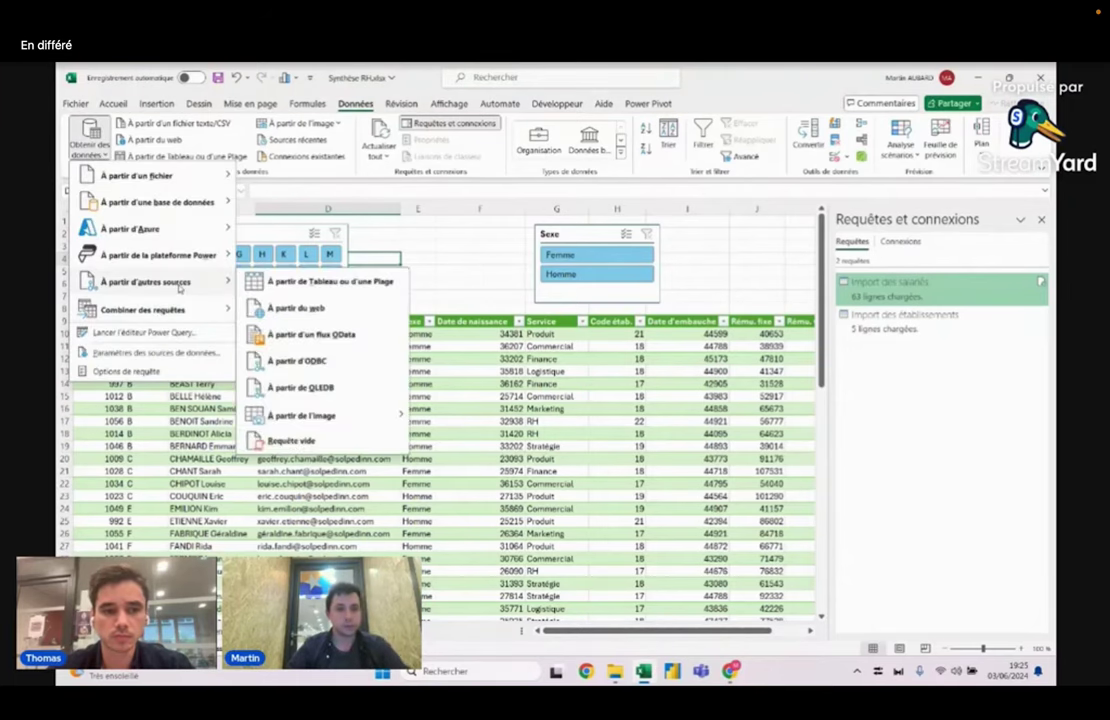
pyautogui.click(288, 440)
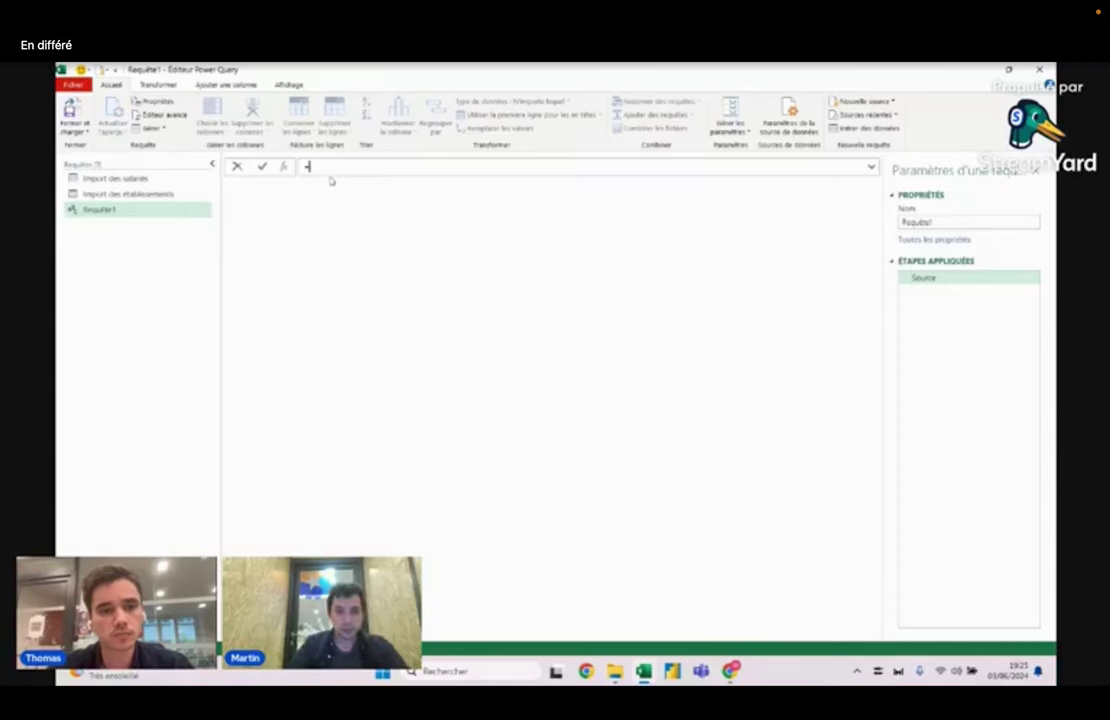
pyautogui.write('Loc')
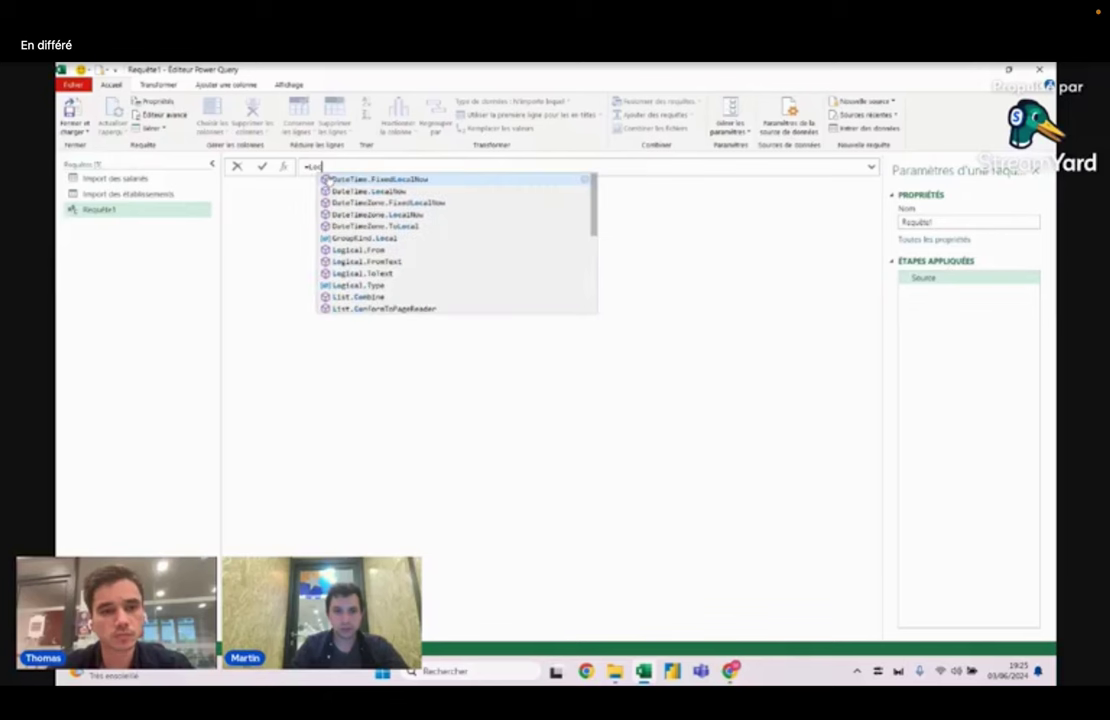
pyautogui.write('al')
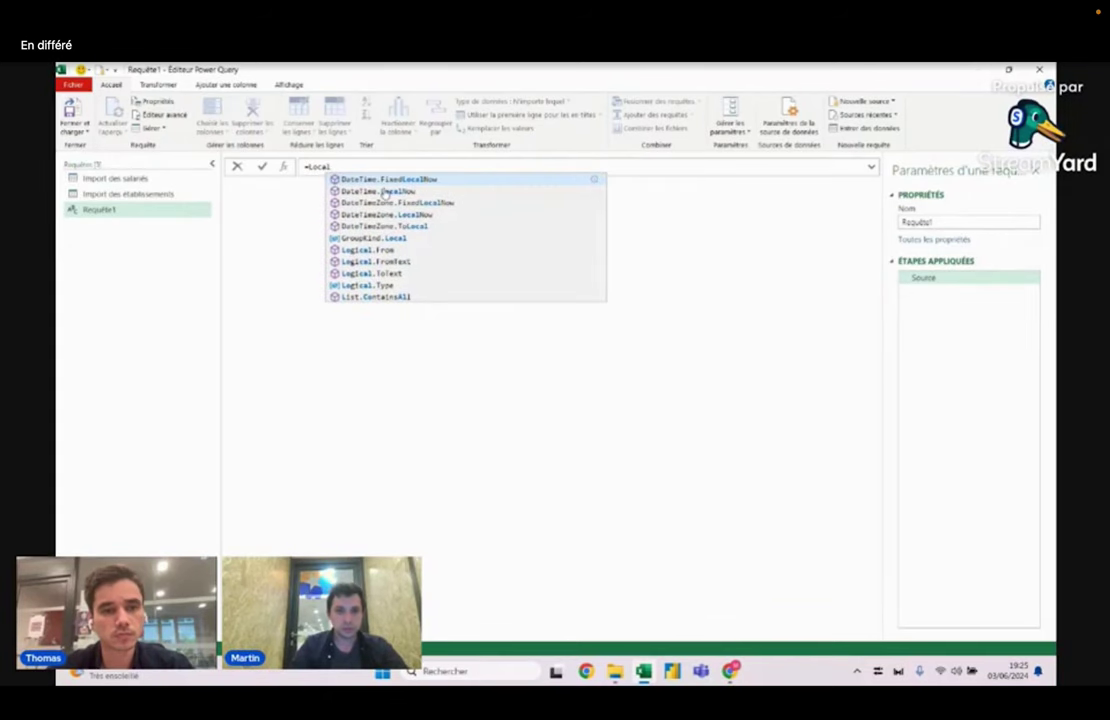
pyautogui.click(378, 191)
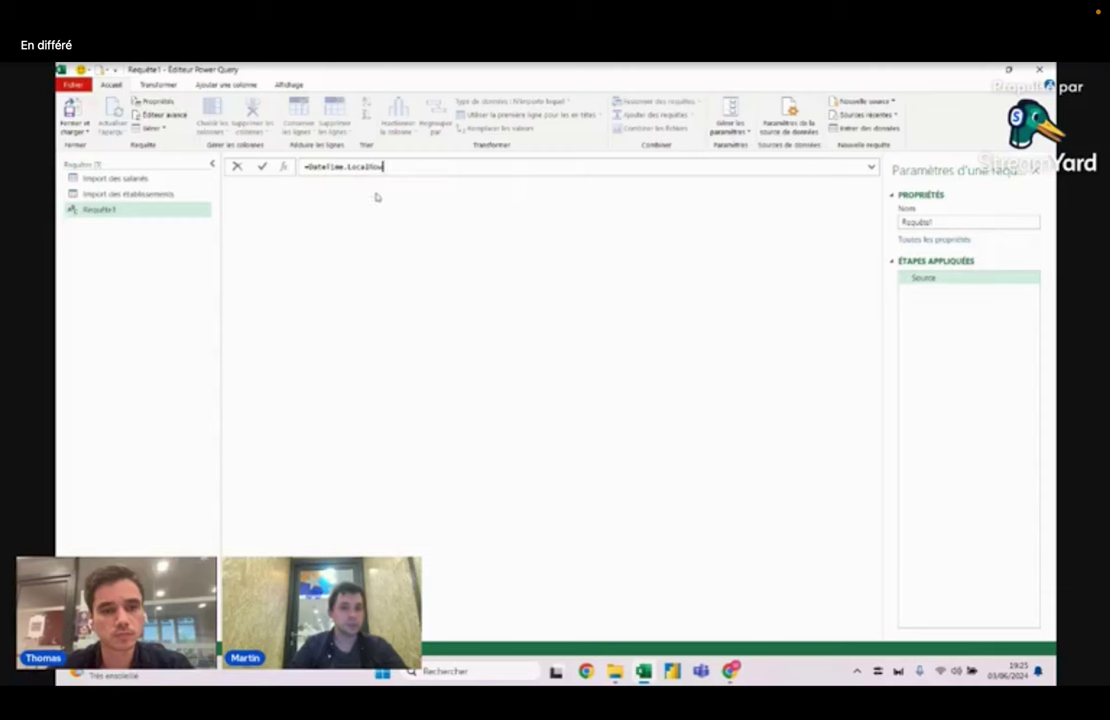
pyautogui.write('()')
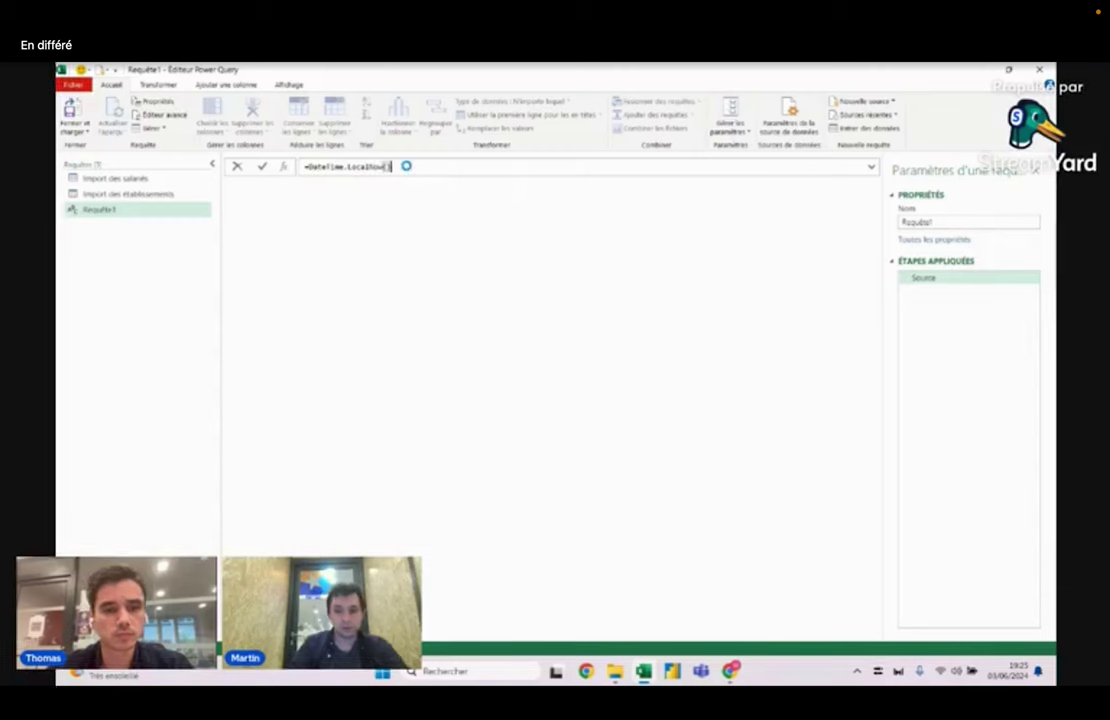
pyautogui.press('Return')
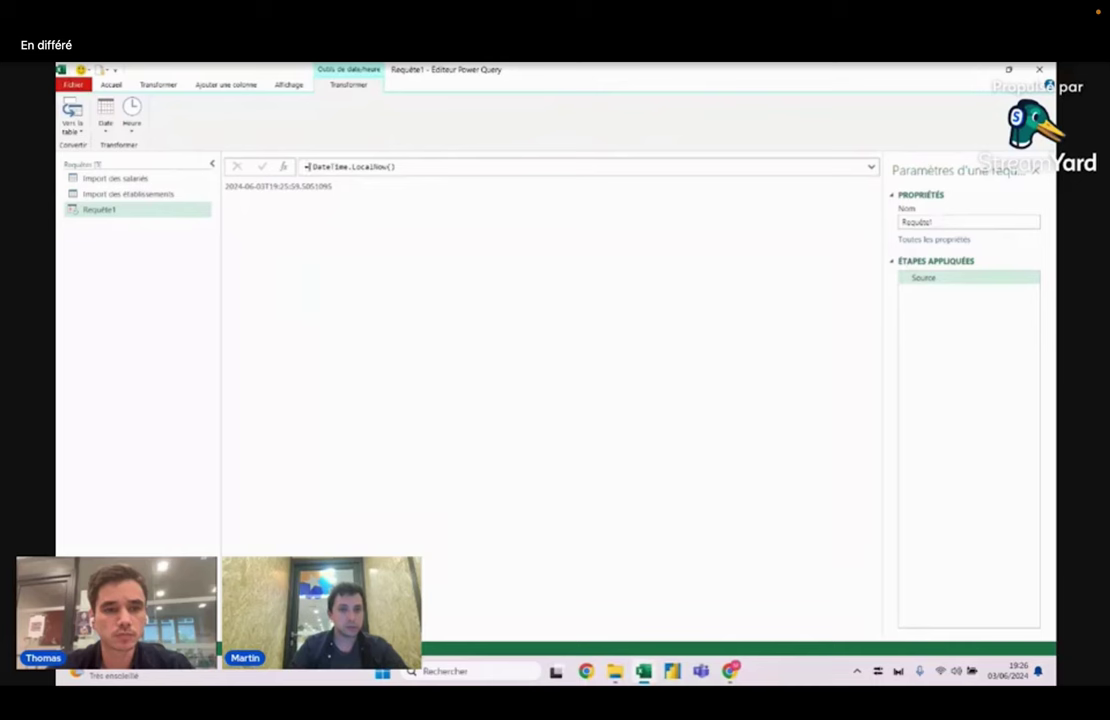
pyautogui.doubleClick(262, 186)
pyautogui.click(282, 189)
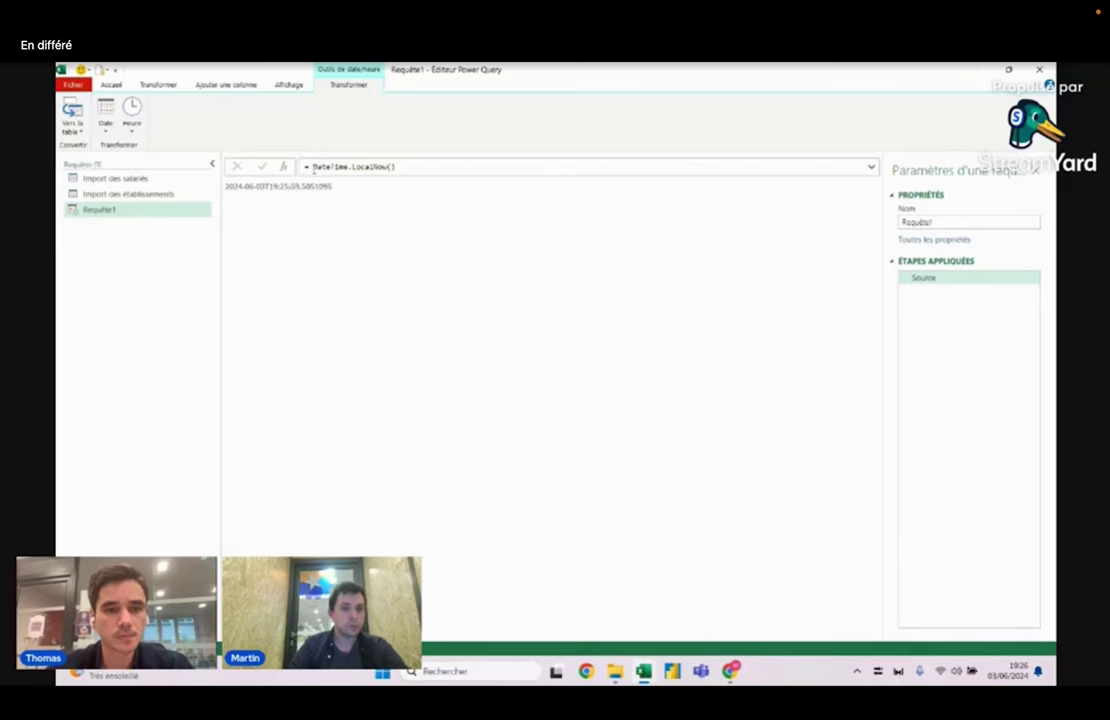
# Change the formula to = Date.From( DateTime.LocalNow() ) so it returns today's date
pyautogui.hotkey('shift', 'End')
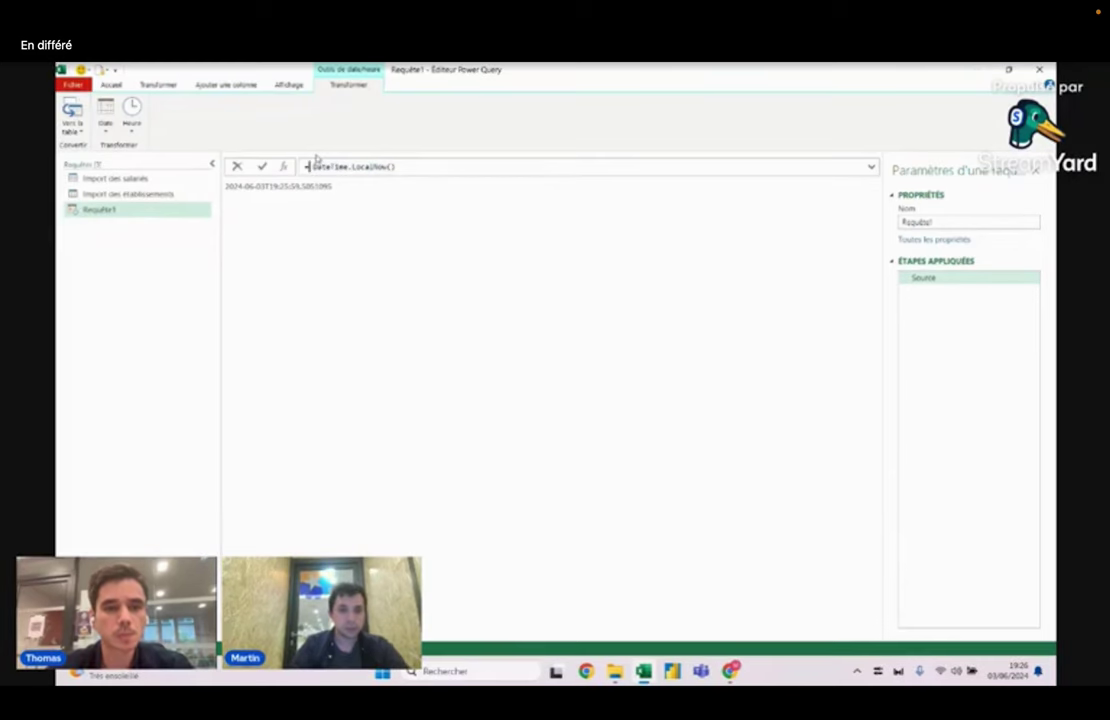
pyautogui.write('Datet')
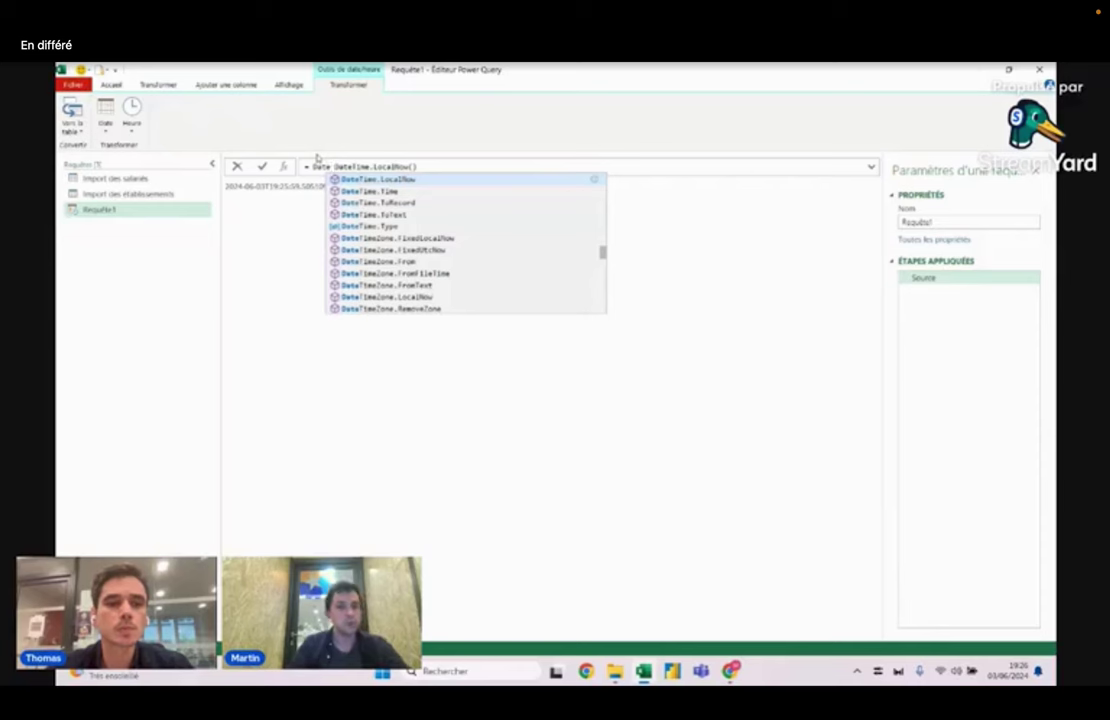
pyautogui.press('Tab')
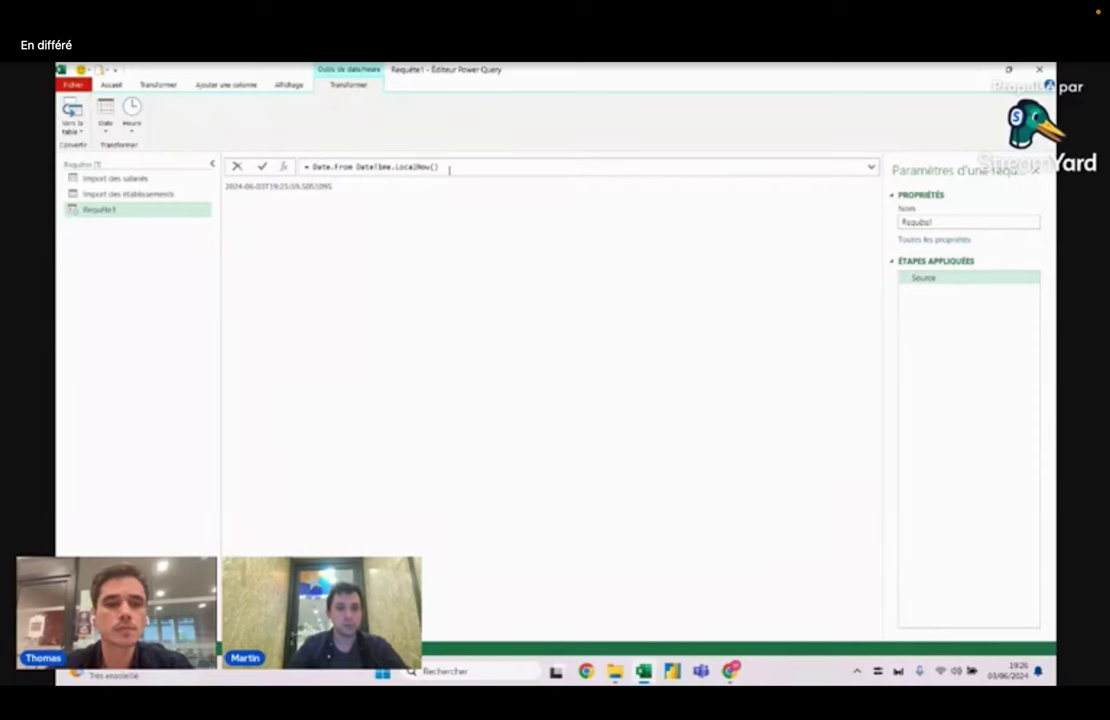
pyautogui.write('()')
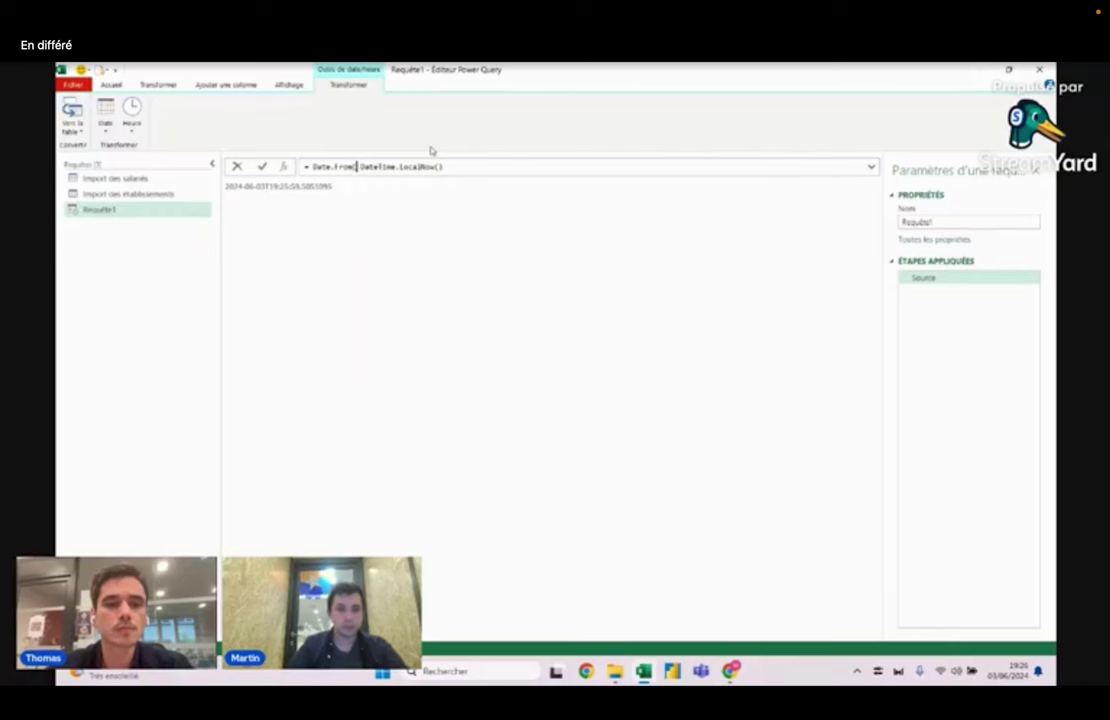
pyautogui.write(' )')
pyautogui.press('Return')
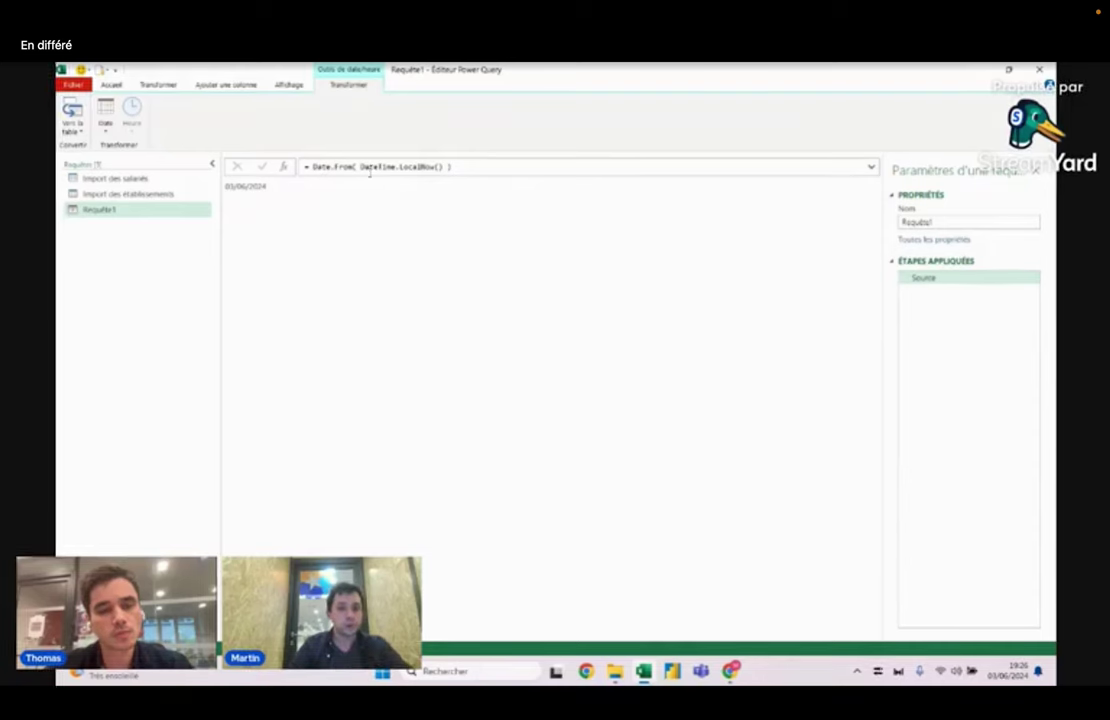
# Convert the date to a one-row table with Vers la table and load it into the workbook
pyautogui.click(112, 85)
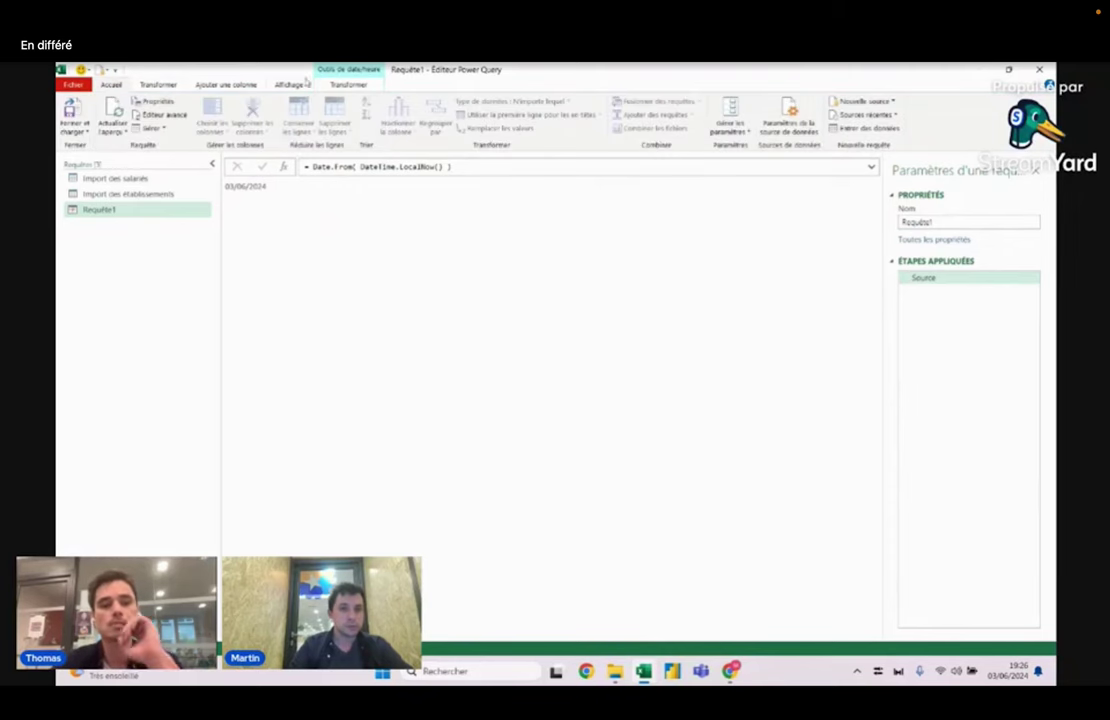
pyautogui.click(345, 84)
pyautogui.click(73, 112)
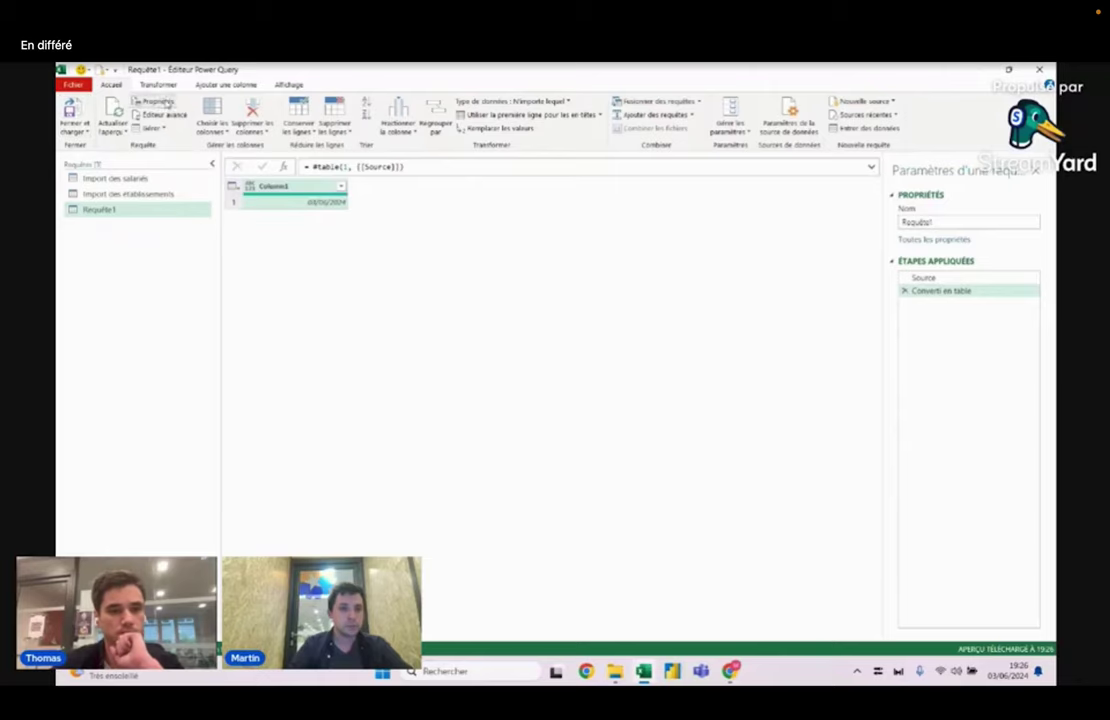
pyautogui.click(73, 112)
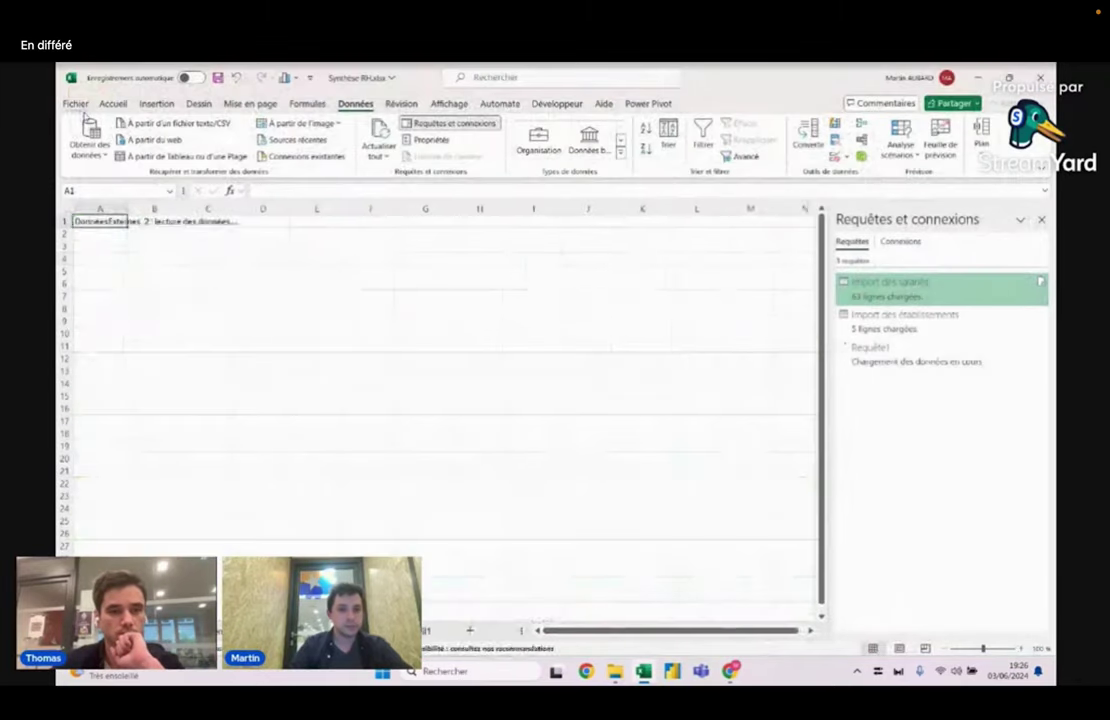
# Format A2 (45446) as a short date 03/06/2024, widen column A, and return to the employee sheet
pyautogui.click(110, 233)
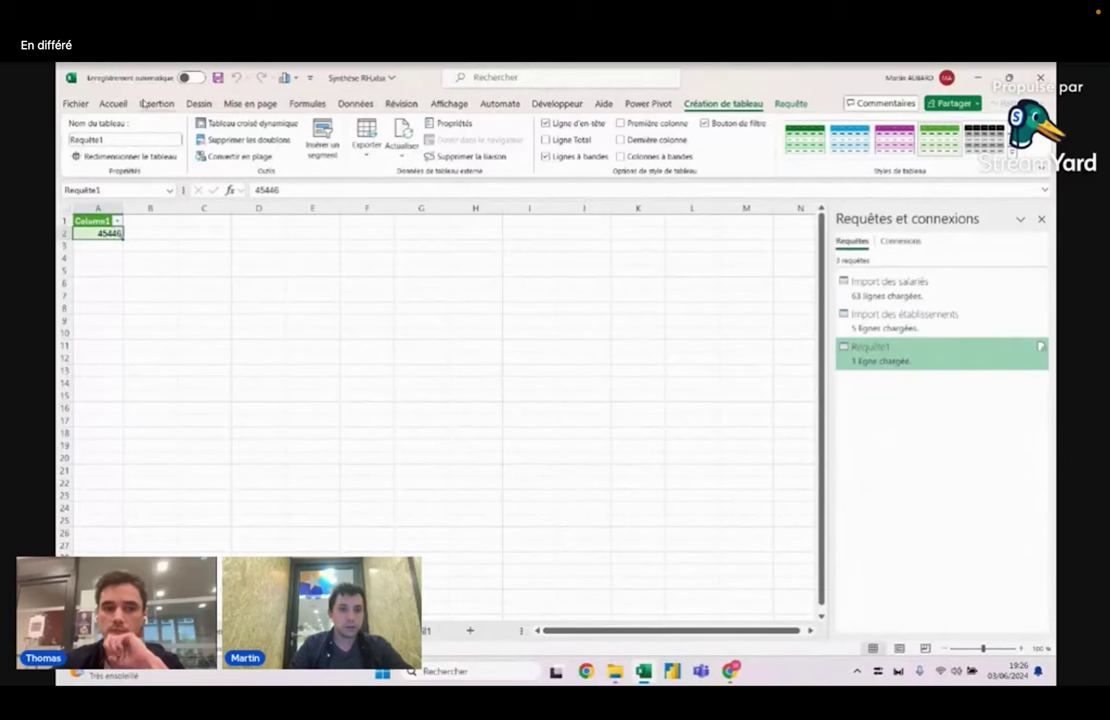
pyautogui.click(113, 103)
pyautogui.click(503, 132)
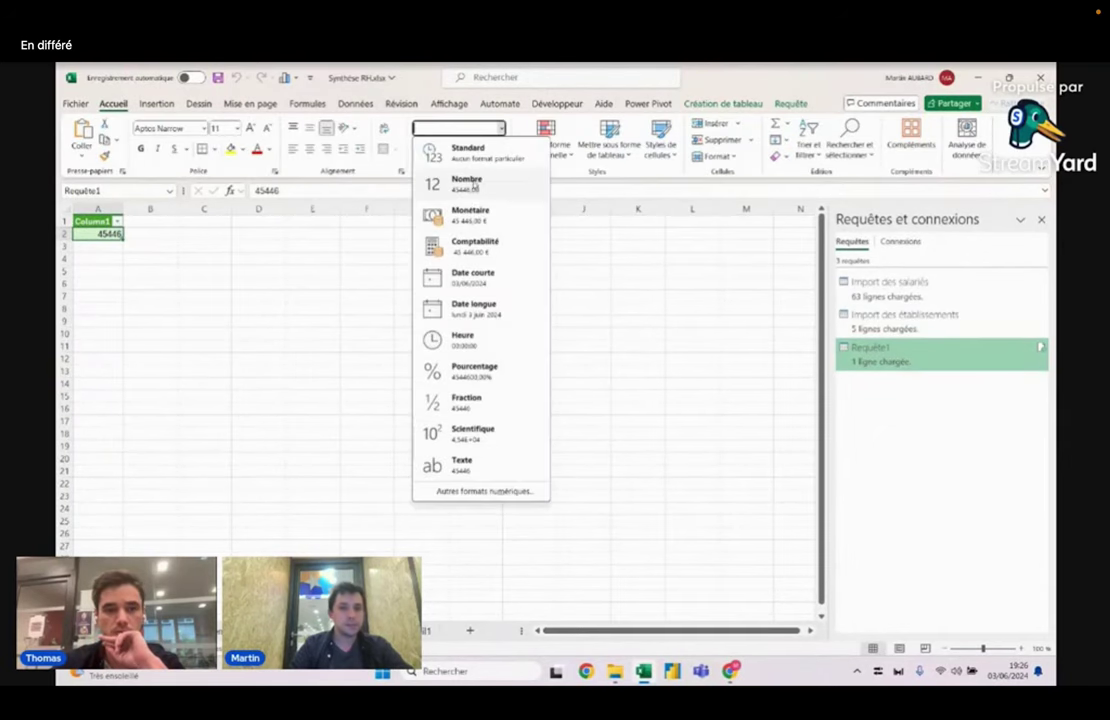
pyautogui.click(485, 275)
pyautogui.click(186, 295)
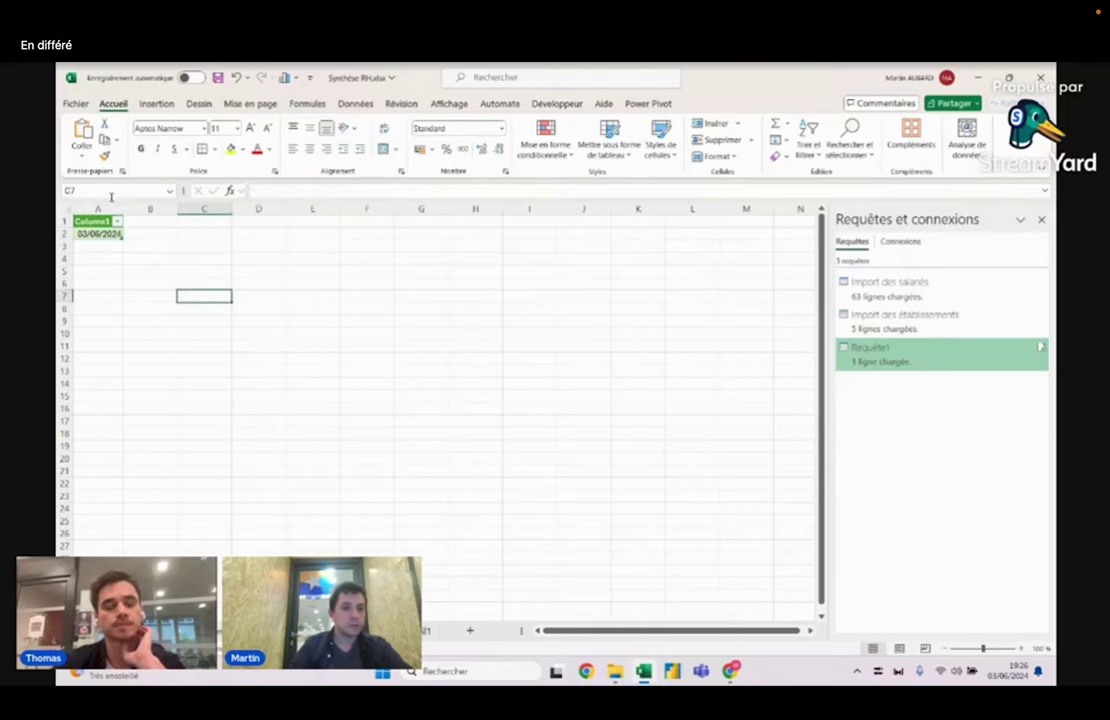
pyautogui.moveTo(123, 209); pyautogui.dragTo(175, 209)
pyautogui.click(124, 295)
pyautogui.click(130, 215)
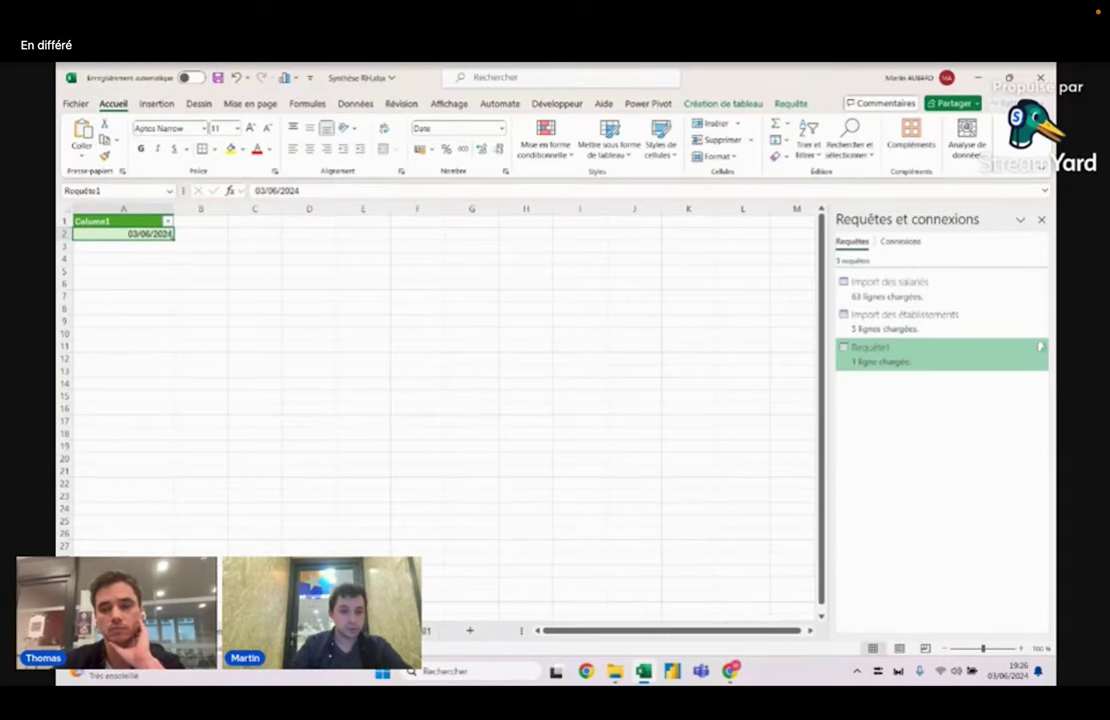
pyautogui.hotkey('ctrl', 'pageup')
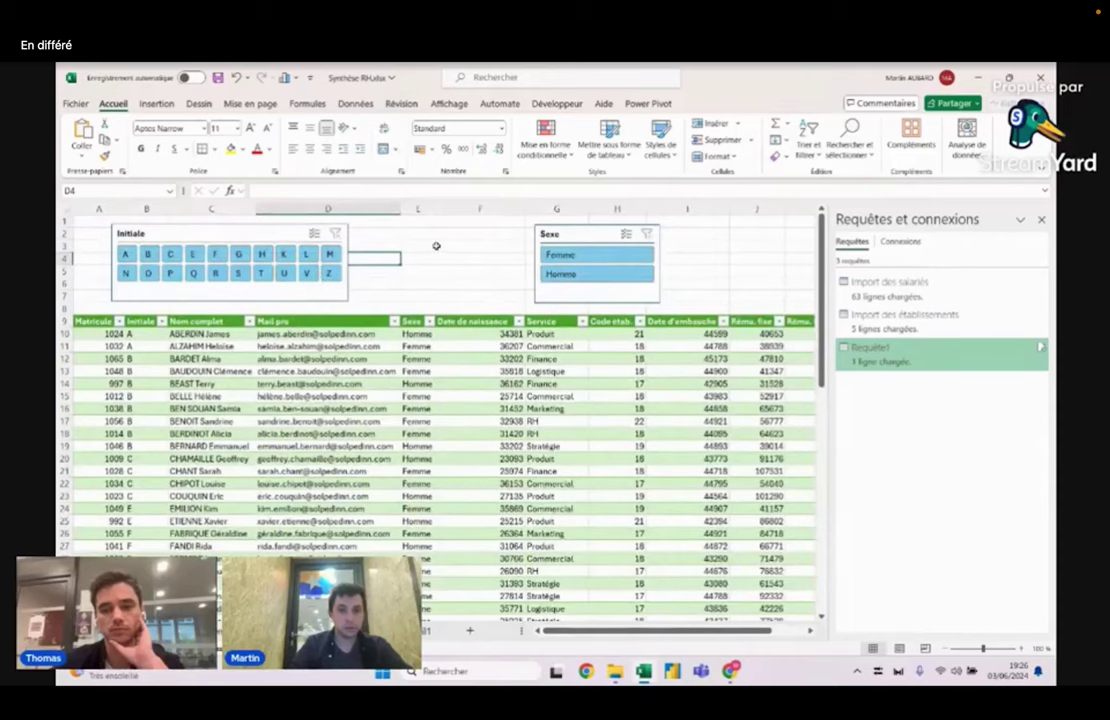
# Enter =Requête1[Column1] in F3 so it shows today's date 03/06/2024
pyautogui.click(436, 246)
pyautogui.write('=')
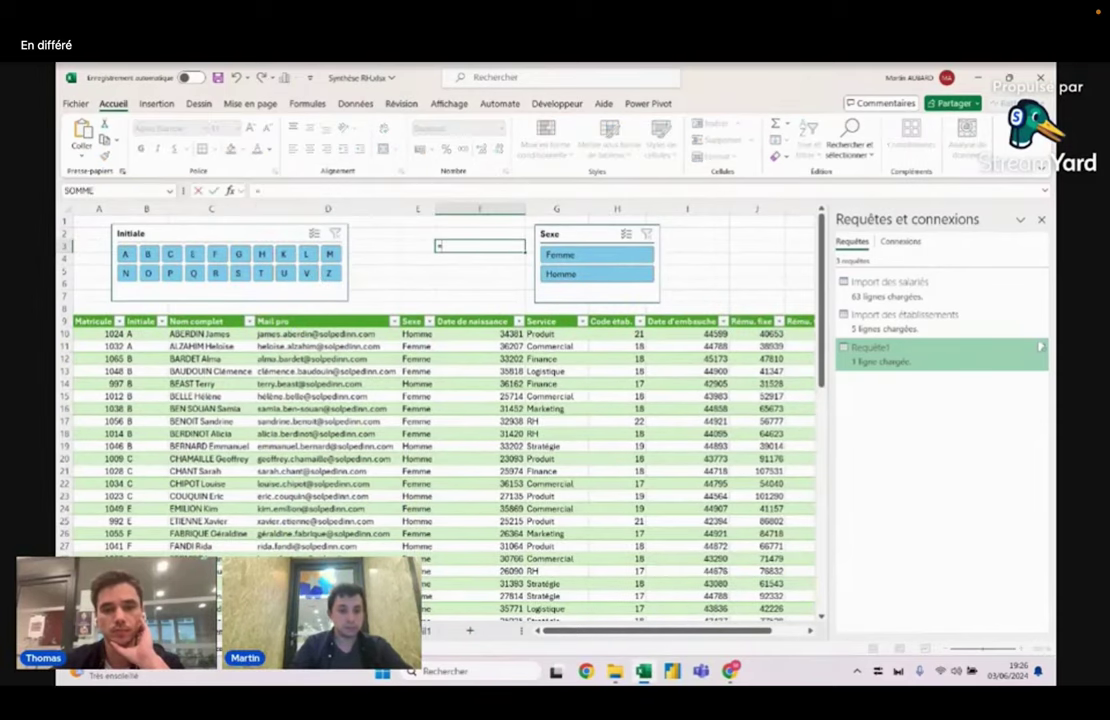
pyautogui.hotkey('ctrl', 'pagedown')
pyautogui.hotkey('ctrl', 'pagedown')
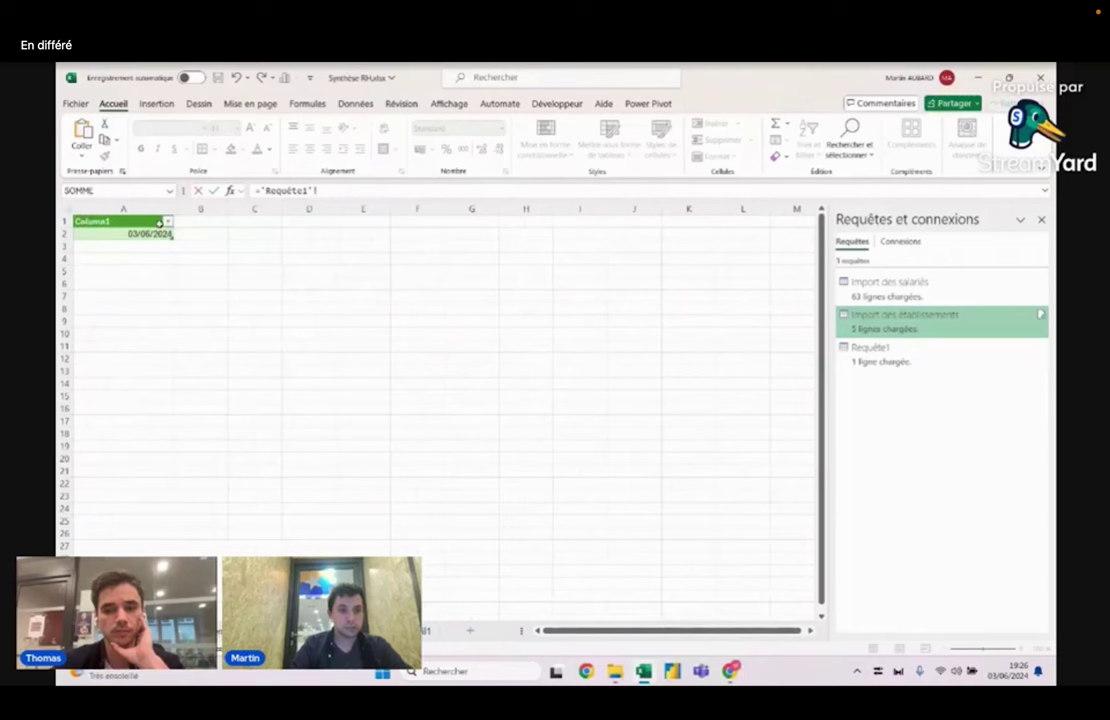
pyautogui.click(160, 222)
pyautogui.press('Return')
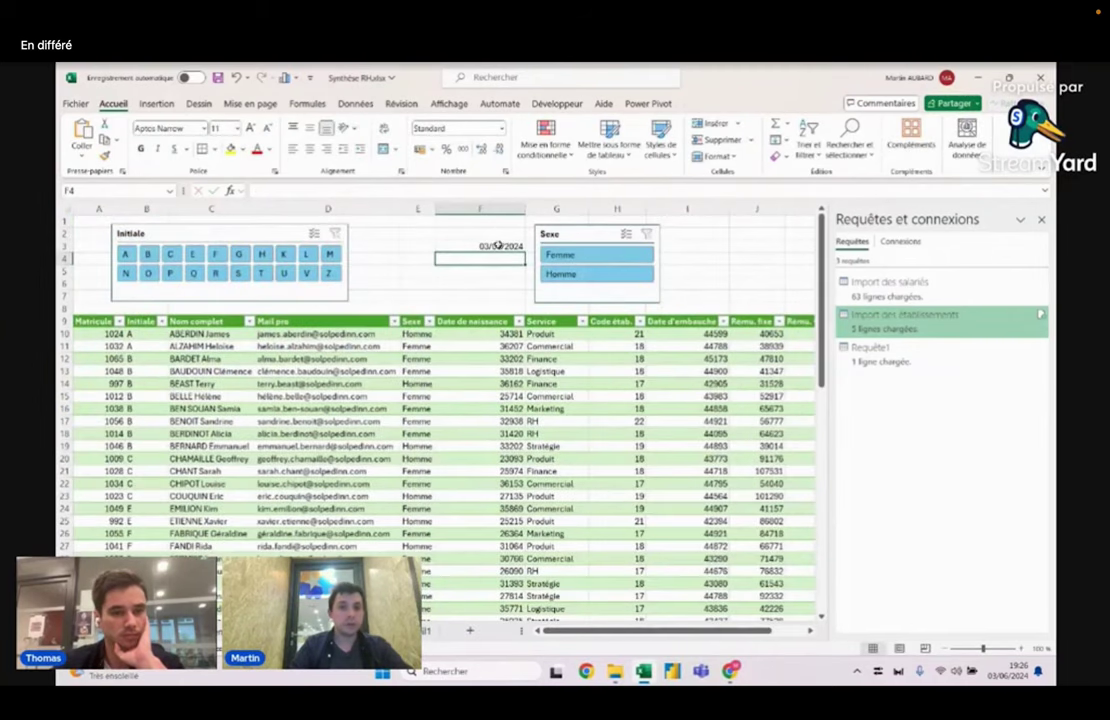
pyautogui.click(496, 246)
pyautogui.click(464, 283)
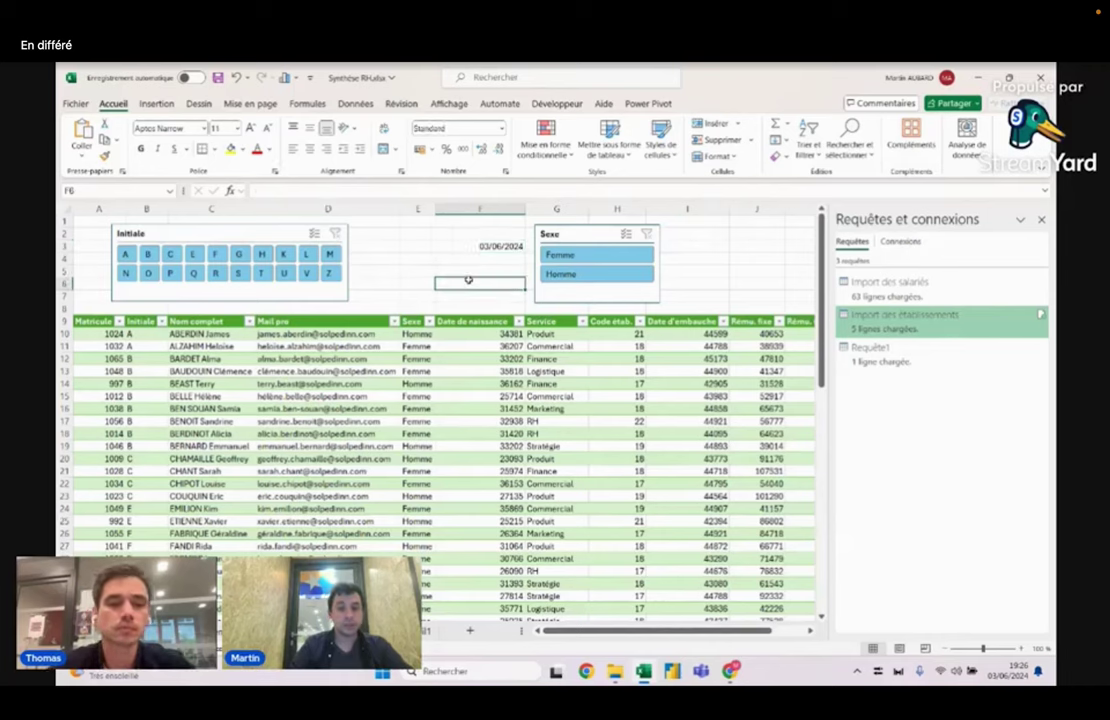
# Refresh all workbook data with Données > Actualiser tout and confirm F3 still shows the date
pyautogui.click(355, 103)
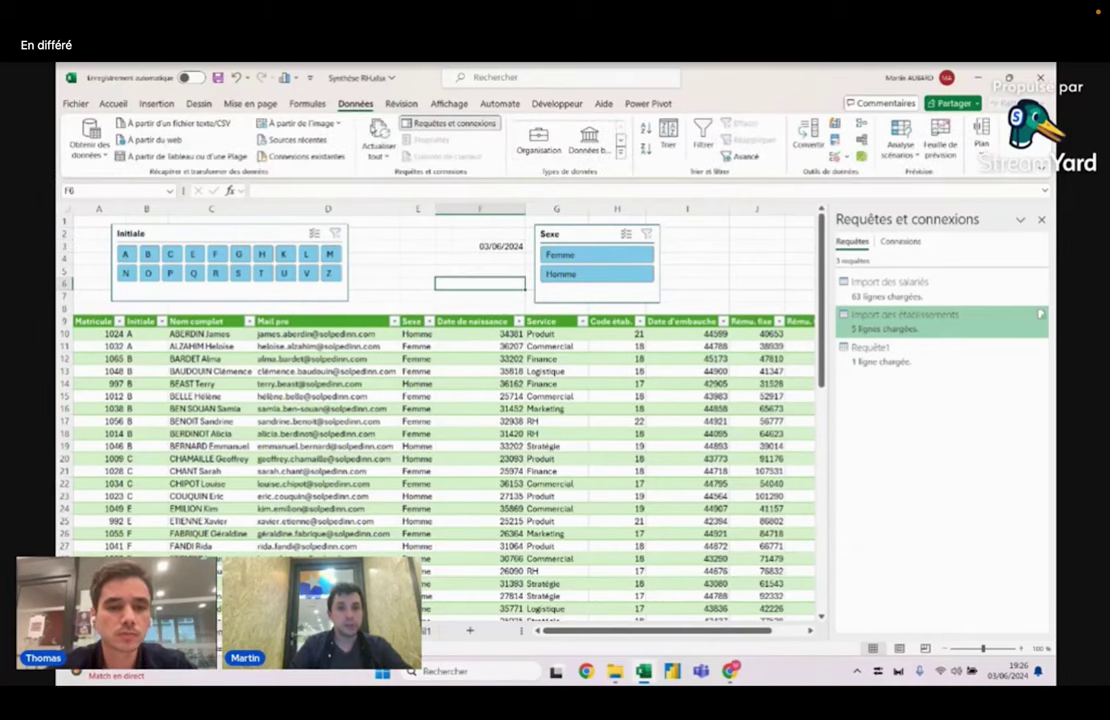
pyautogui.click(376, 140)
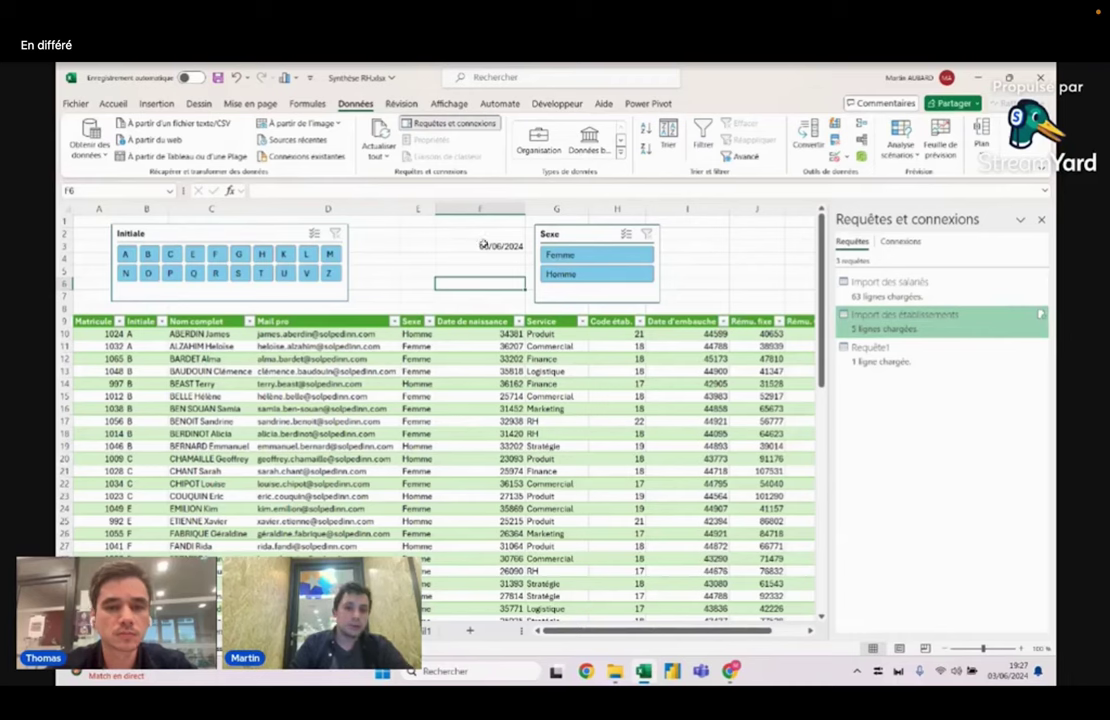
pyautogui.click(483, 245)
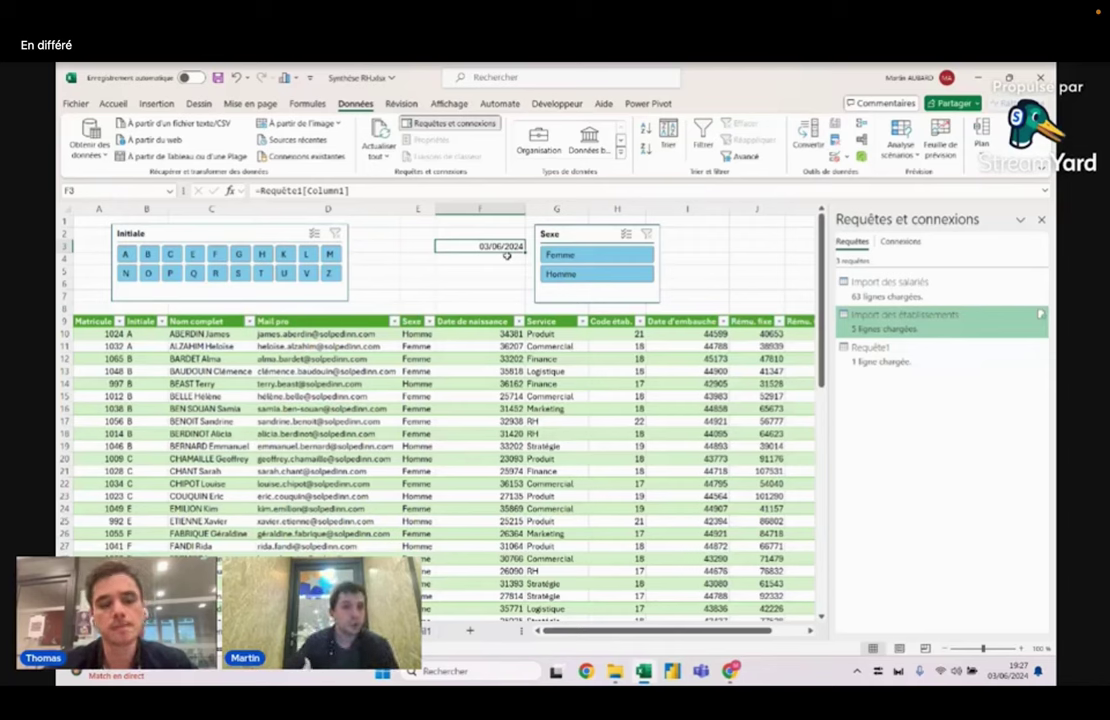
# Open Import des salariés in the editor and inspect the folder path in its Source step
pyautogui.click(890, 290)
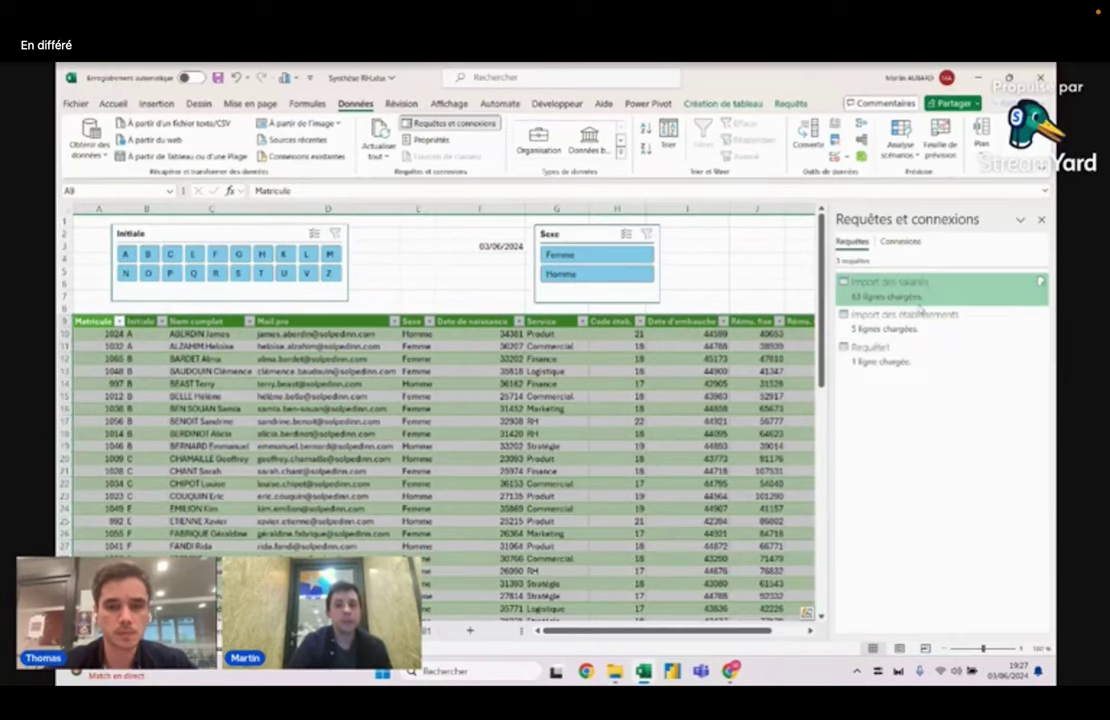
pyautogui.doubleClick(925, 297)
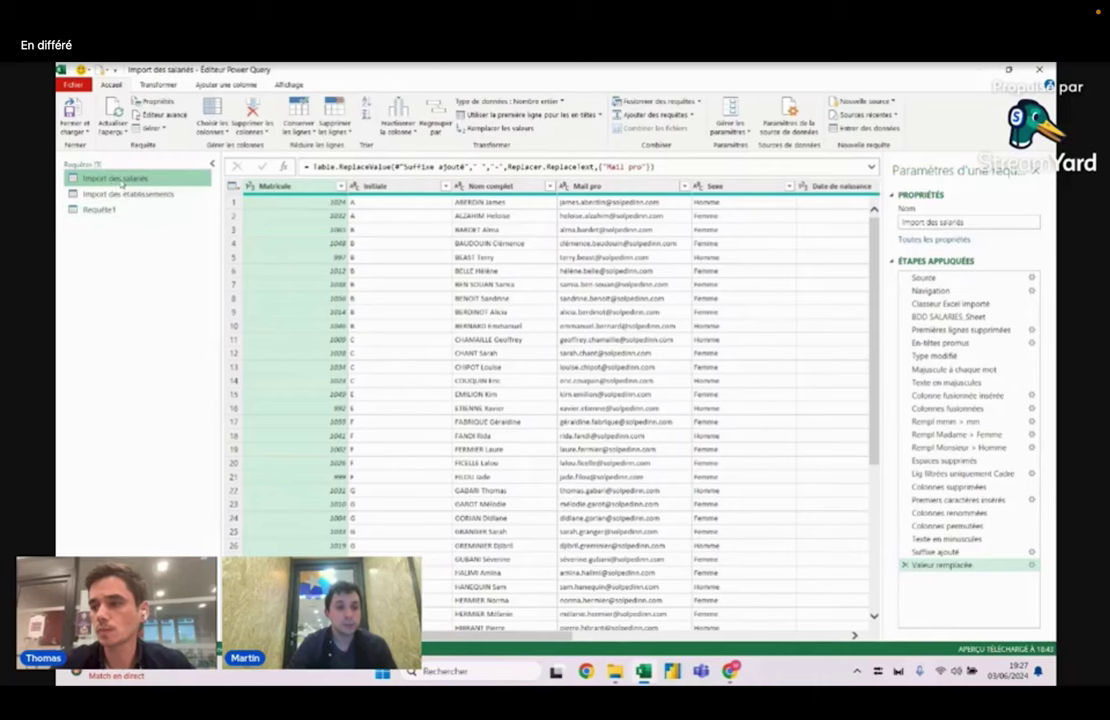
pyautogui.click(940, 280)
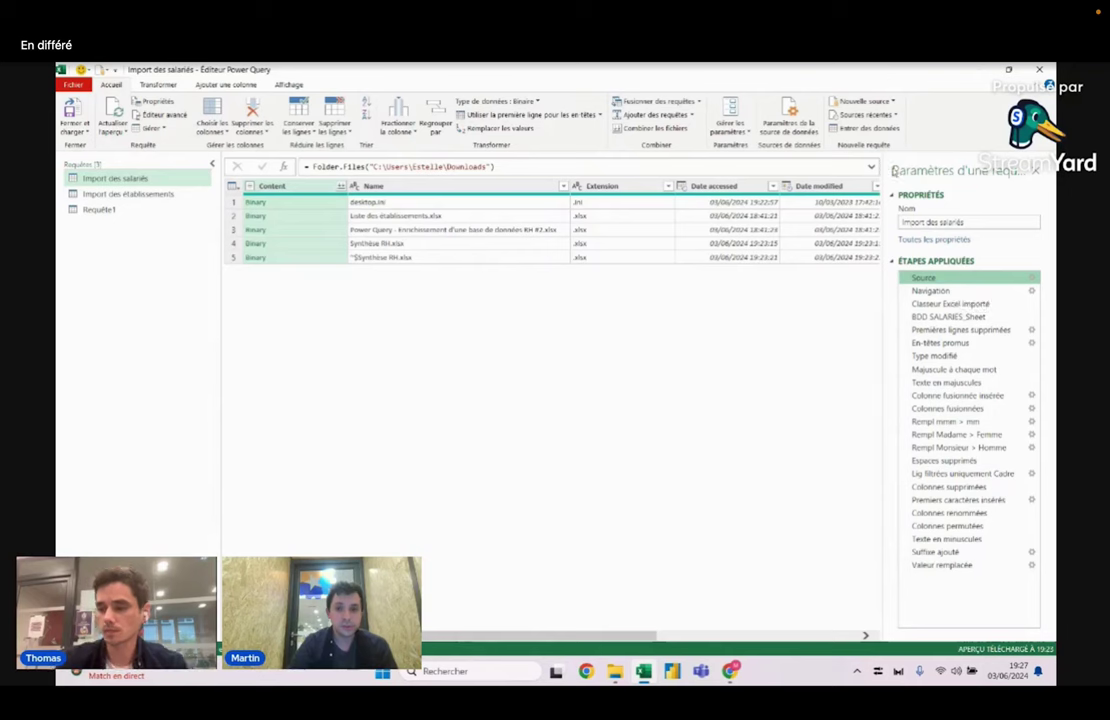
pyautogui.moveTo(373, 167); pyautogui.dragTo(487, 167)
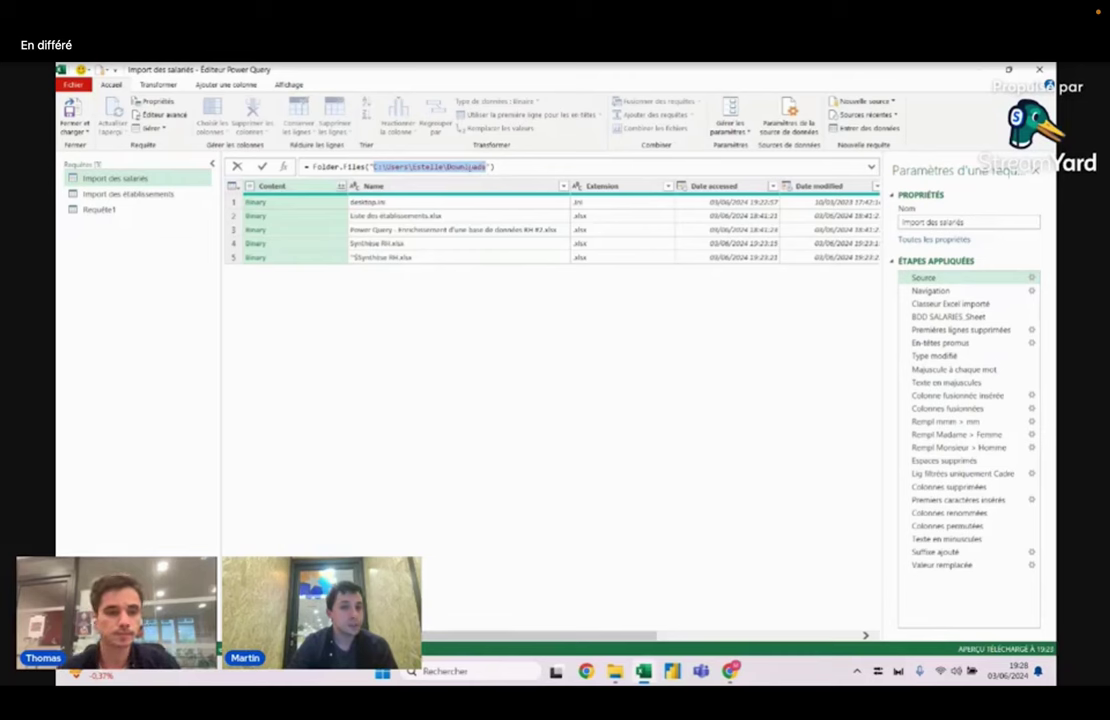
pyautogui.click(468, 168)
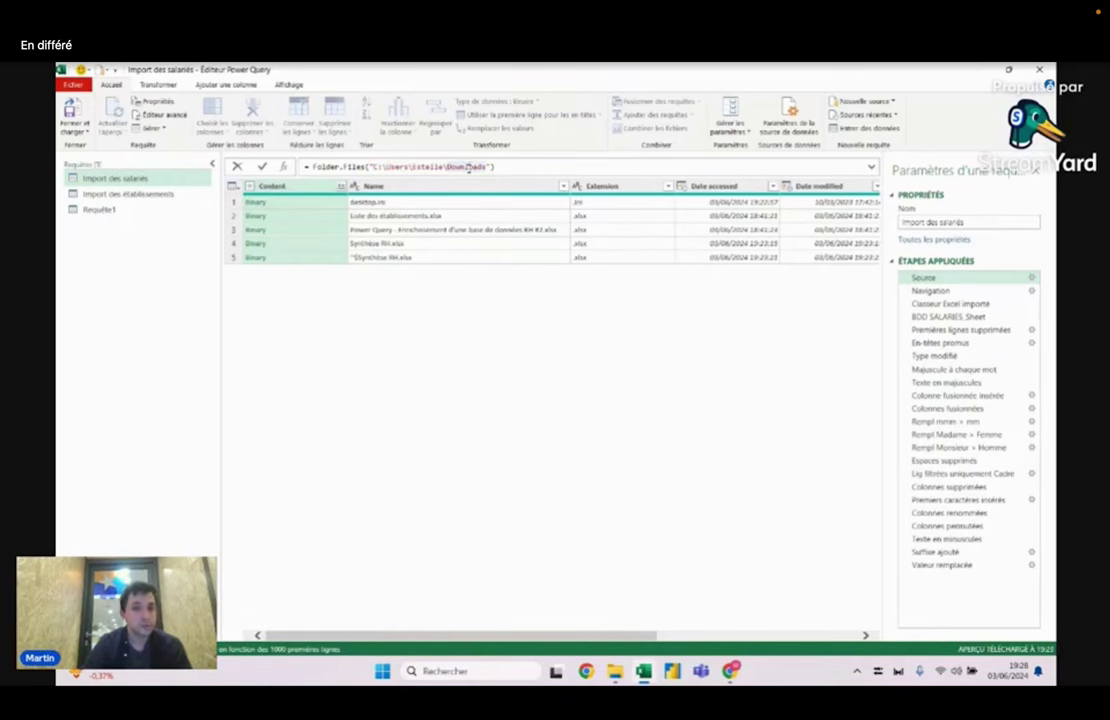
pyautogui.click(384, 306)
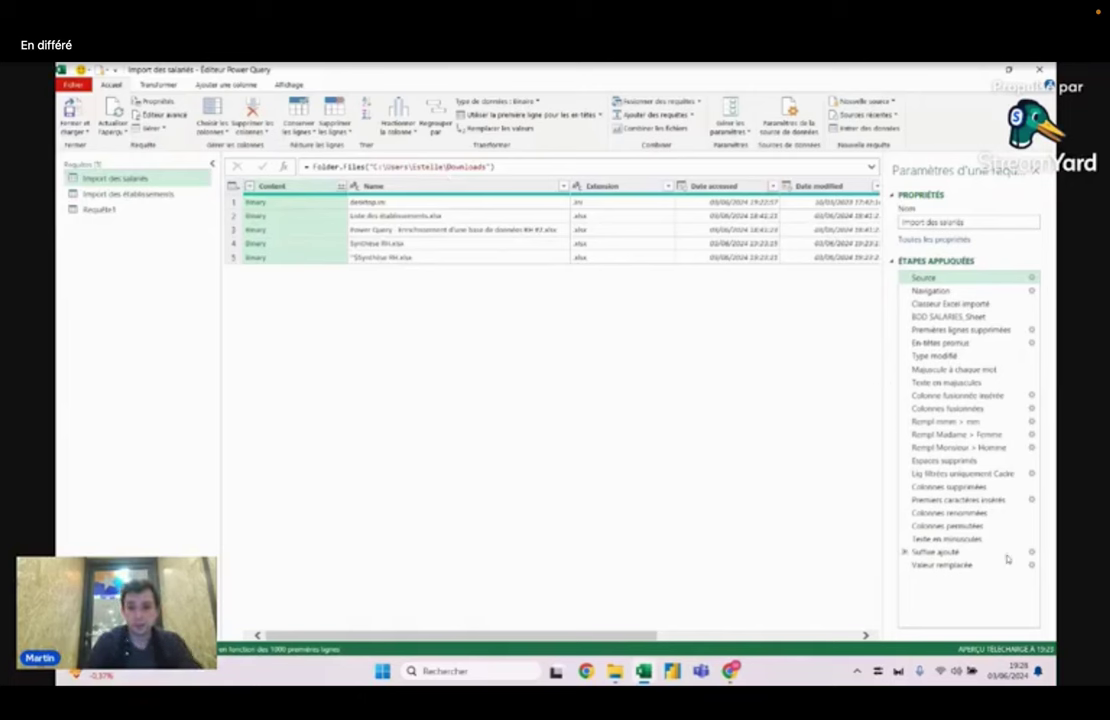
# Recheck the source folder path, then switch to the Import des établissements query
pyautogui.click(970, 566)
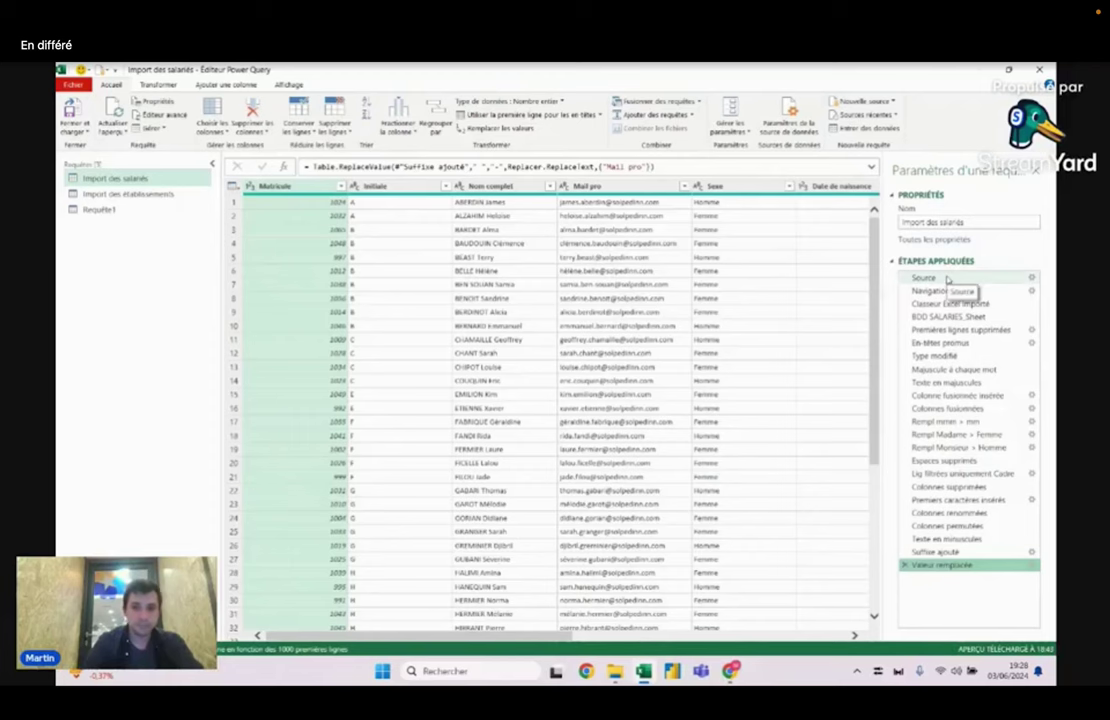
pyautogui.click(947, 279)
pyautogui.moveTo(487, 166); pyautogui.dragTo(391, 167)
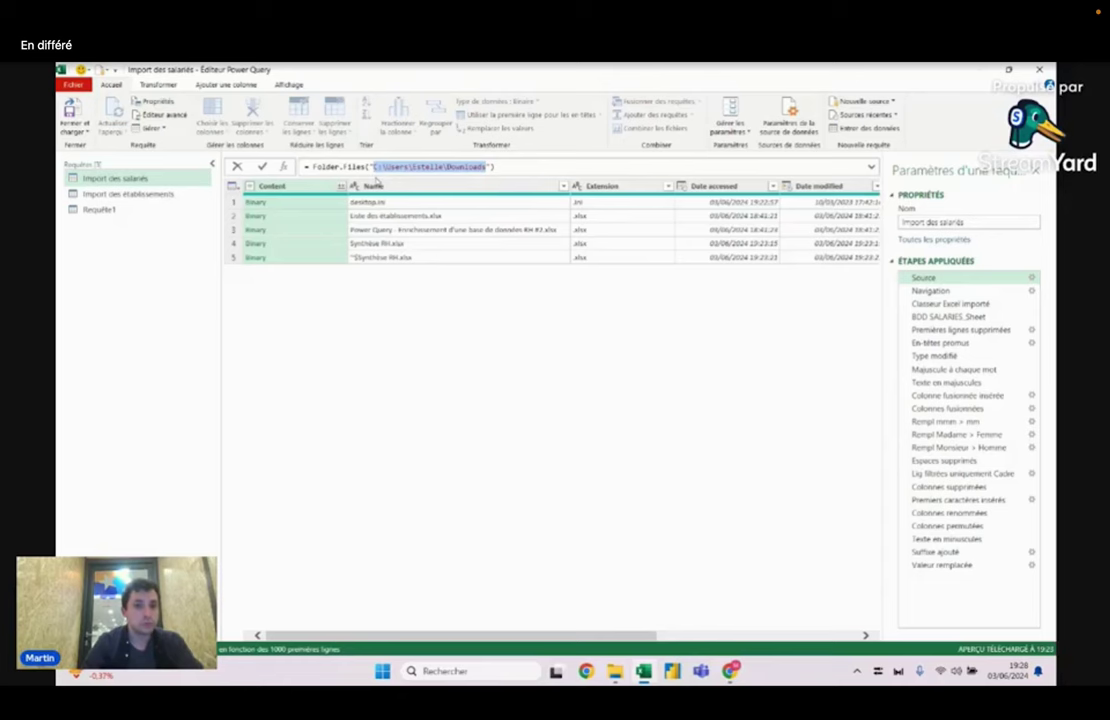
pyautogui.doubleClick(161, 194)
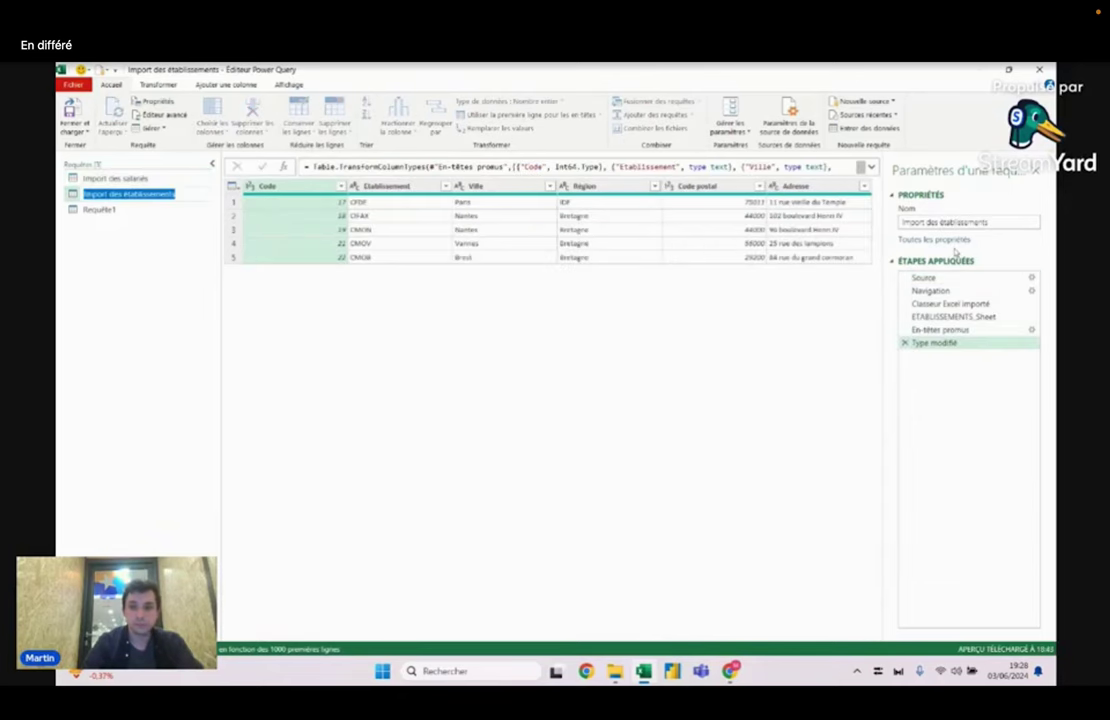
# Inspect the Source and Navigation steps feeding Liste des établissements.xlsx, then return to the workbook
pyautogui.click(944, 279)
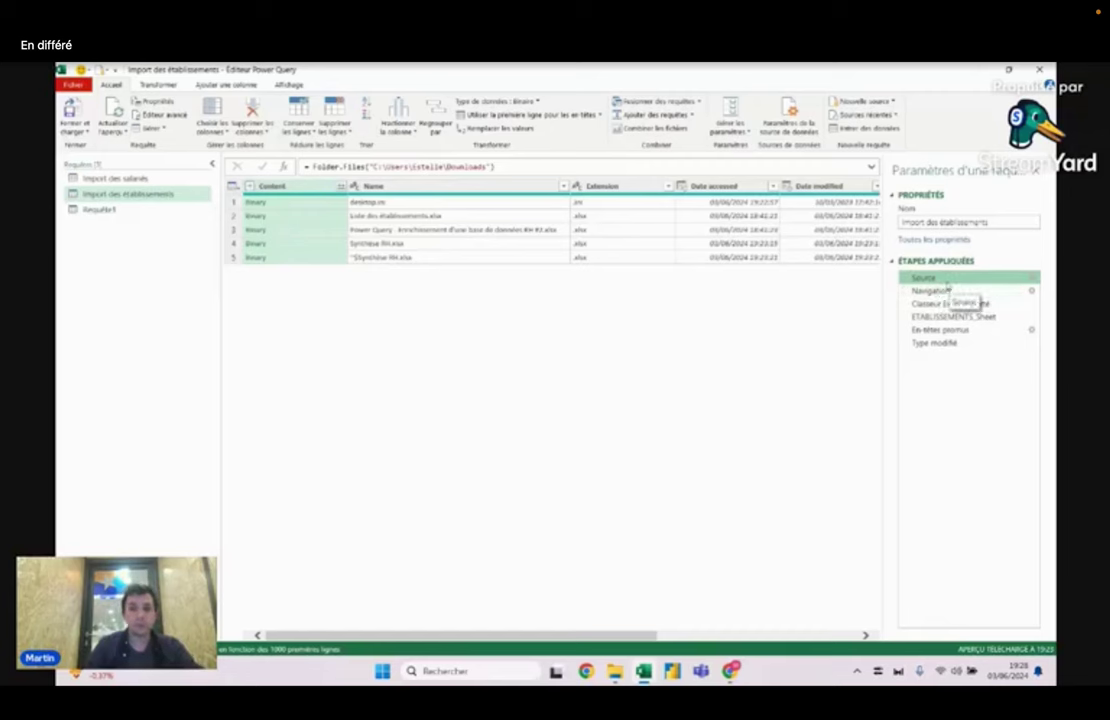
pyautogui.click(930, 291)
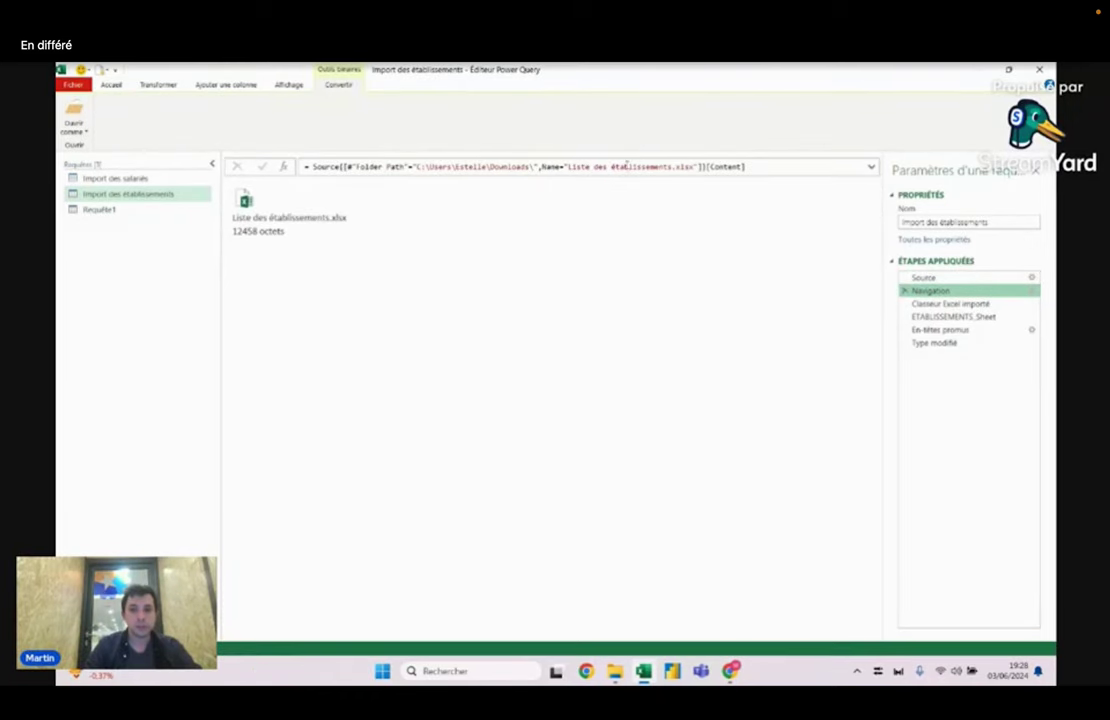
pyautogui.moveTo(569, 167); pyautogui.dragTo(690, 168)
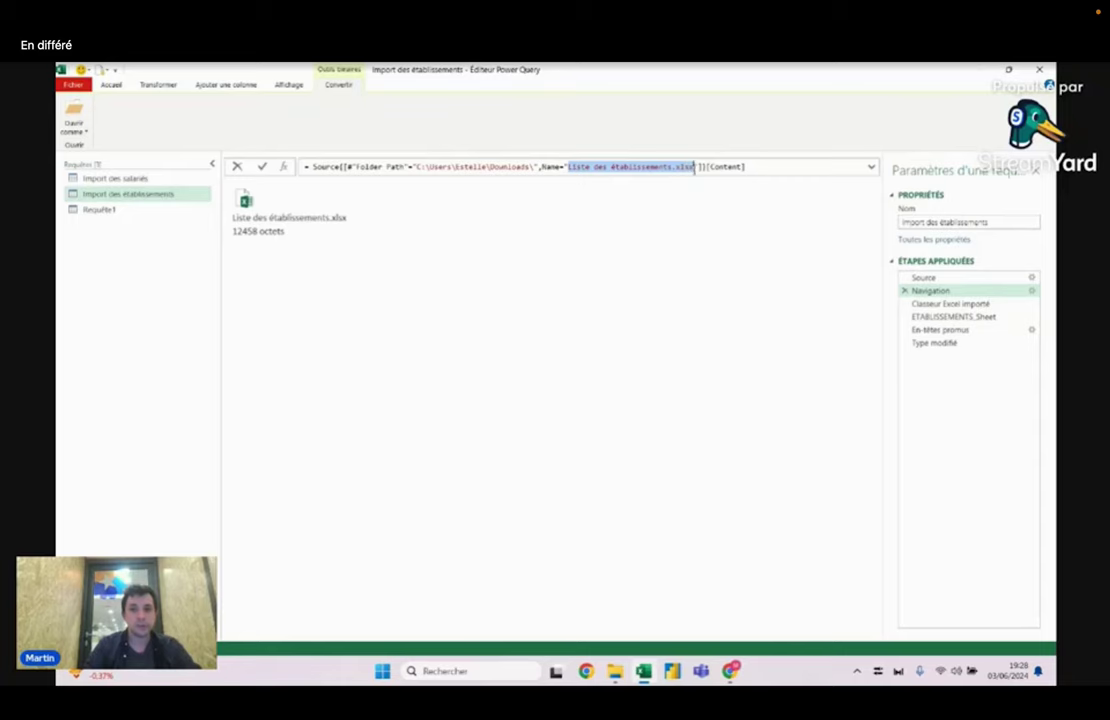
pyautogui.hotkey('alt', 'Tab')
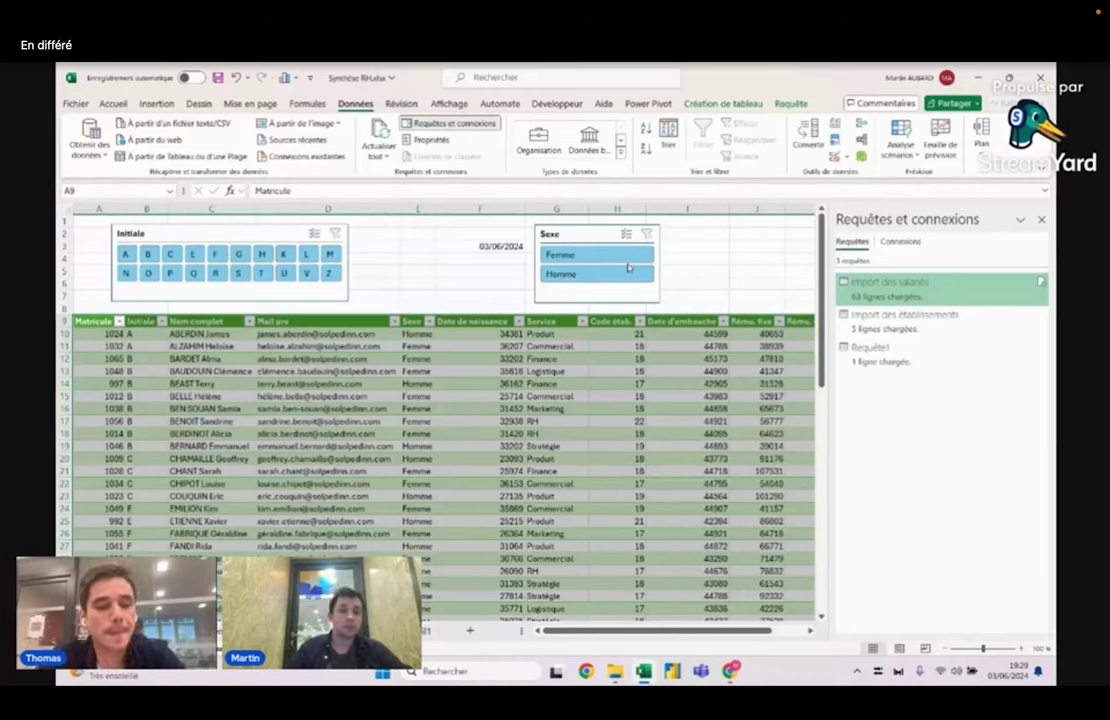
# Create a pivot table from the employee table import_des_salaries on a new sheet
pyautogui.click(288, 370)
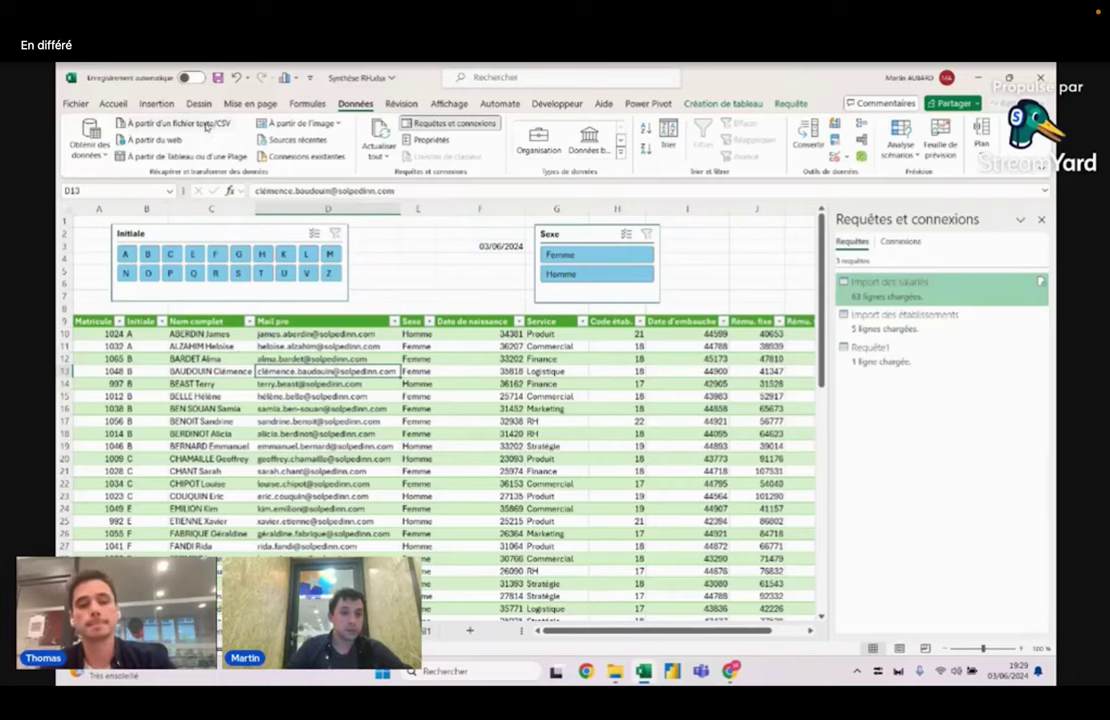
pyautogui.click(157, 104)
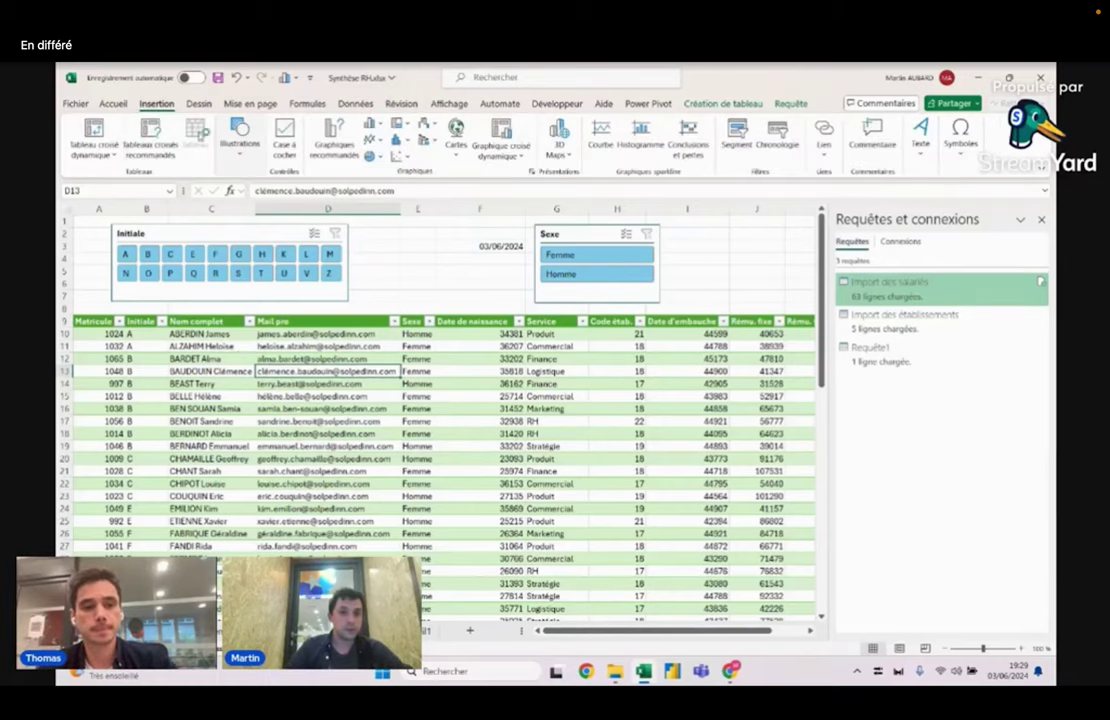
pyautogui.click(100, 130)
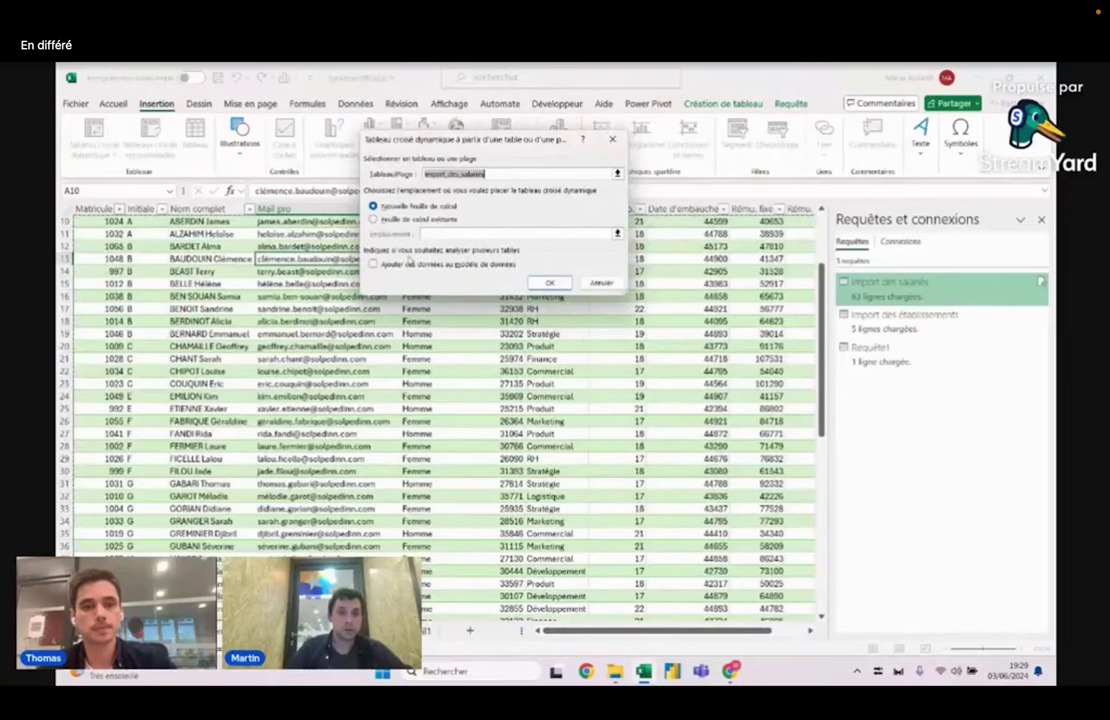
pyautogui.click(550, 282)
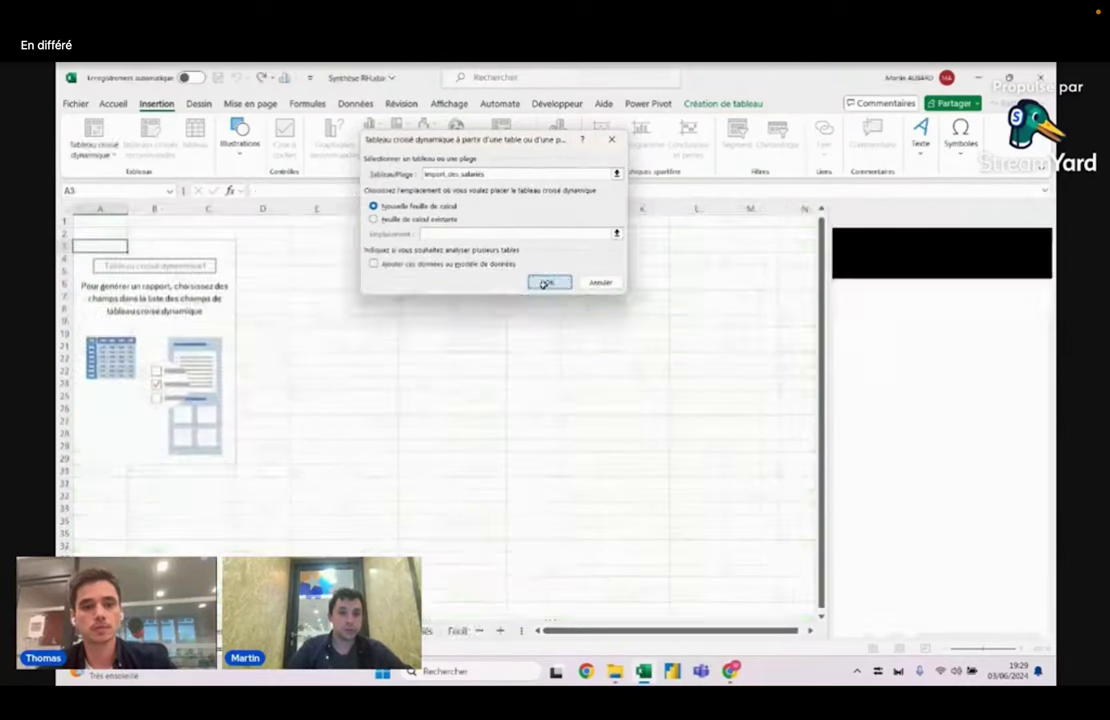
# Put Sexe in rows and count Nom complet in values: Femme 30, Homme 33, total 63
pyautogui.moveTo(832, 361); pyautogui.dragTo(967, 470)
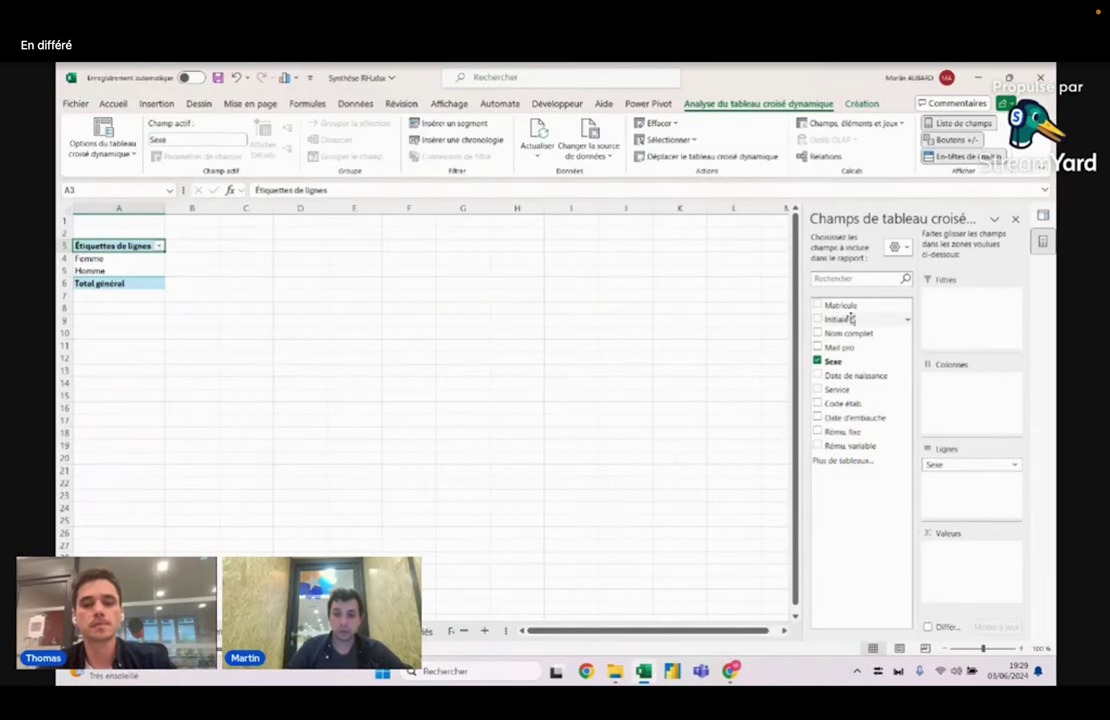
pyautogui.moveTo(840, 305)
pyautogui.mouseDown()
pyautogui.moveTo(971, 565)
pyautogui.moveTo(842, 478)
pyautogui.mouseUp()
pyautogui.moveTo(848, 333); pyautogui.dragTo(975, 563)
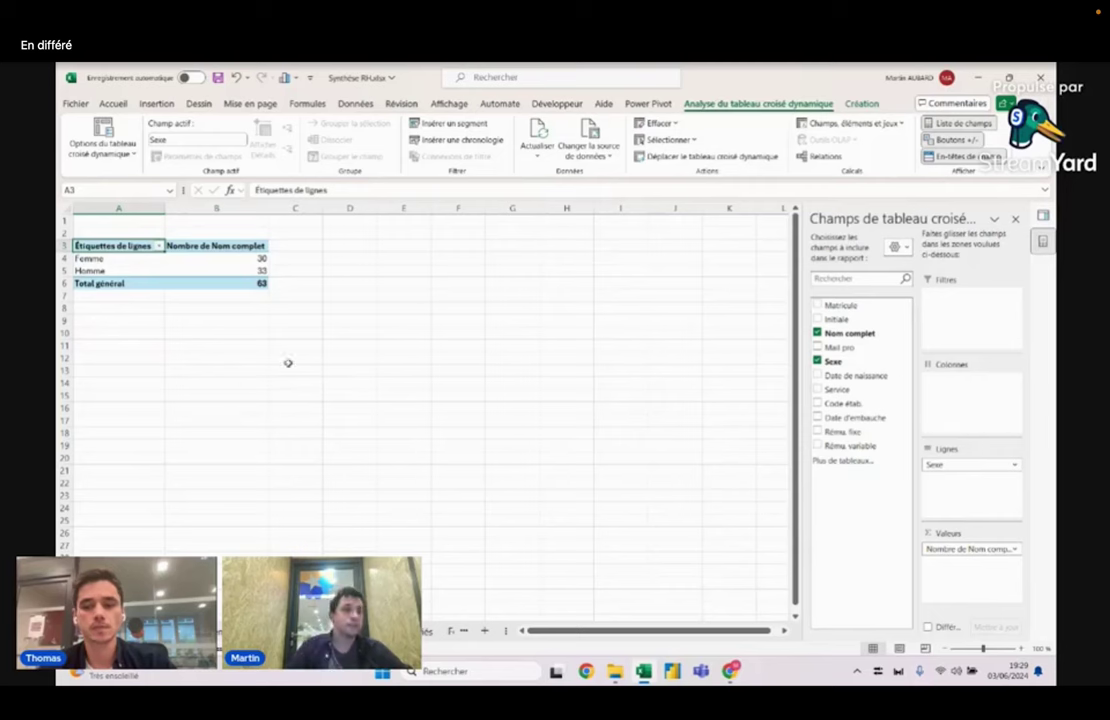
pyautogui.click(260, 259)
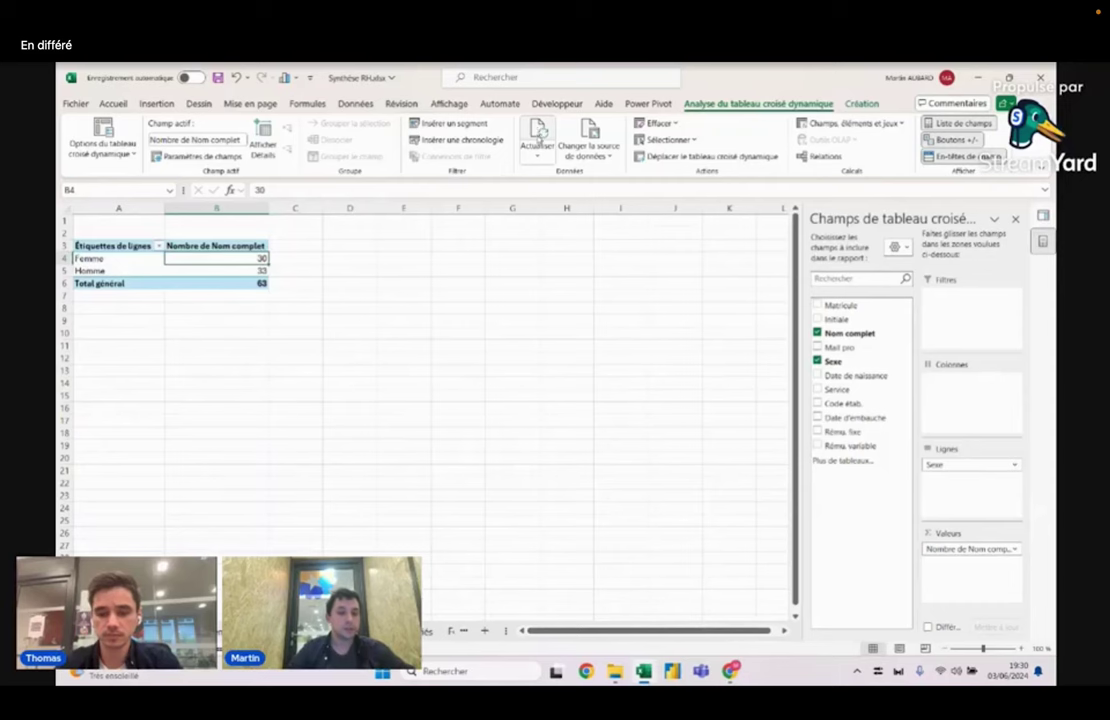
# Refresh all three queries with Actualiser tout and confirm Import des salariés still loads 63 rows
pyautogui.scroll(7, 345, 95)
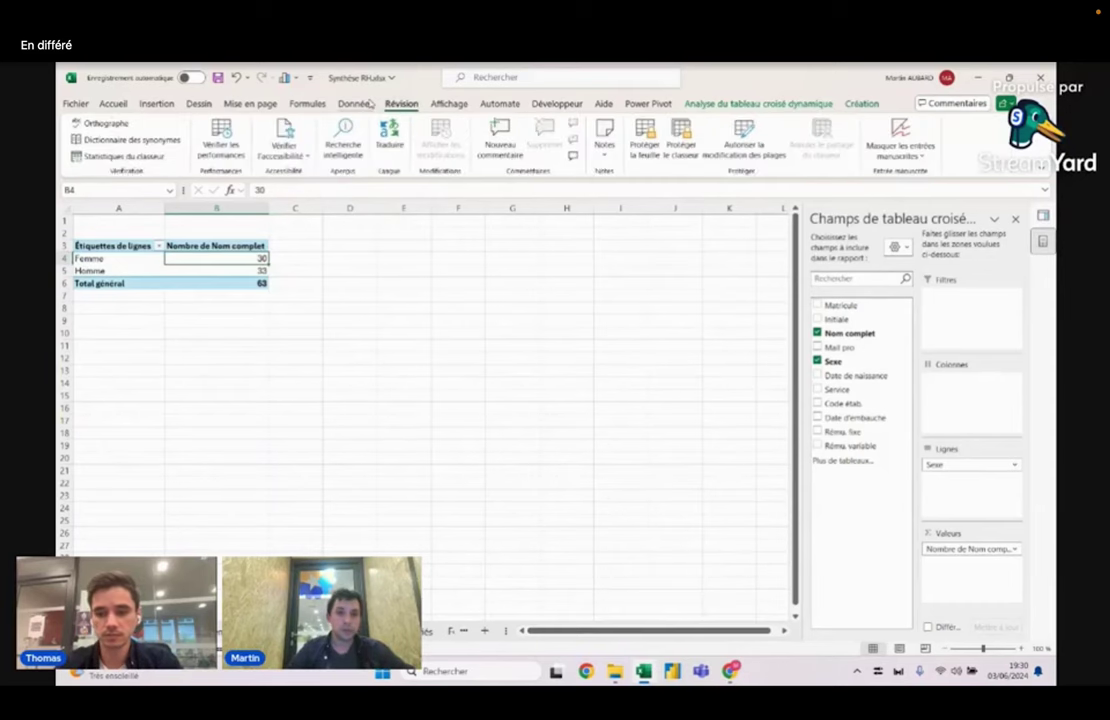
pyautogui.click(490, 124)
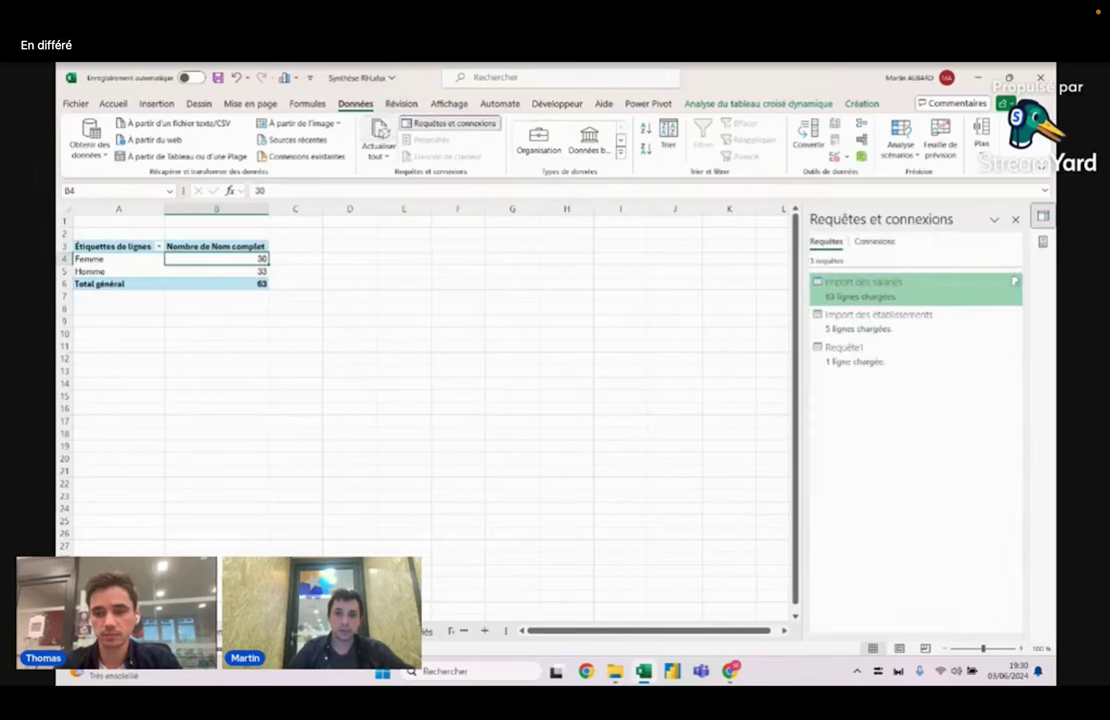
pyautogui.click(379, 135)
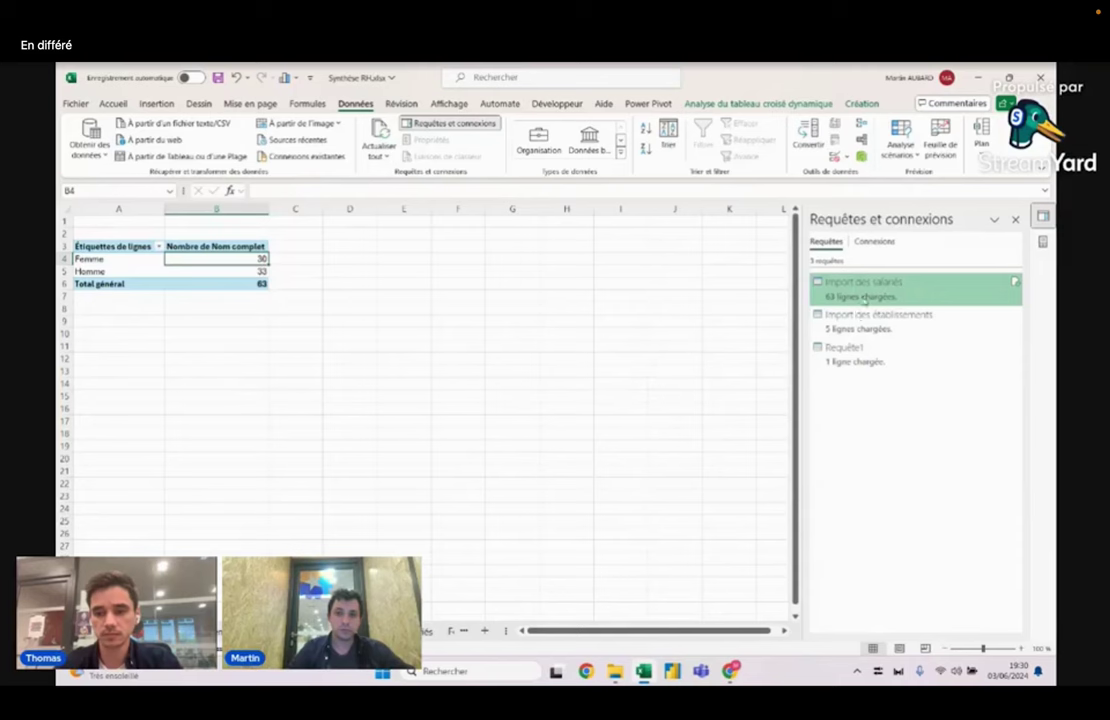
pyautogui.moveTo(868, 304)
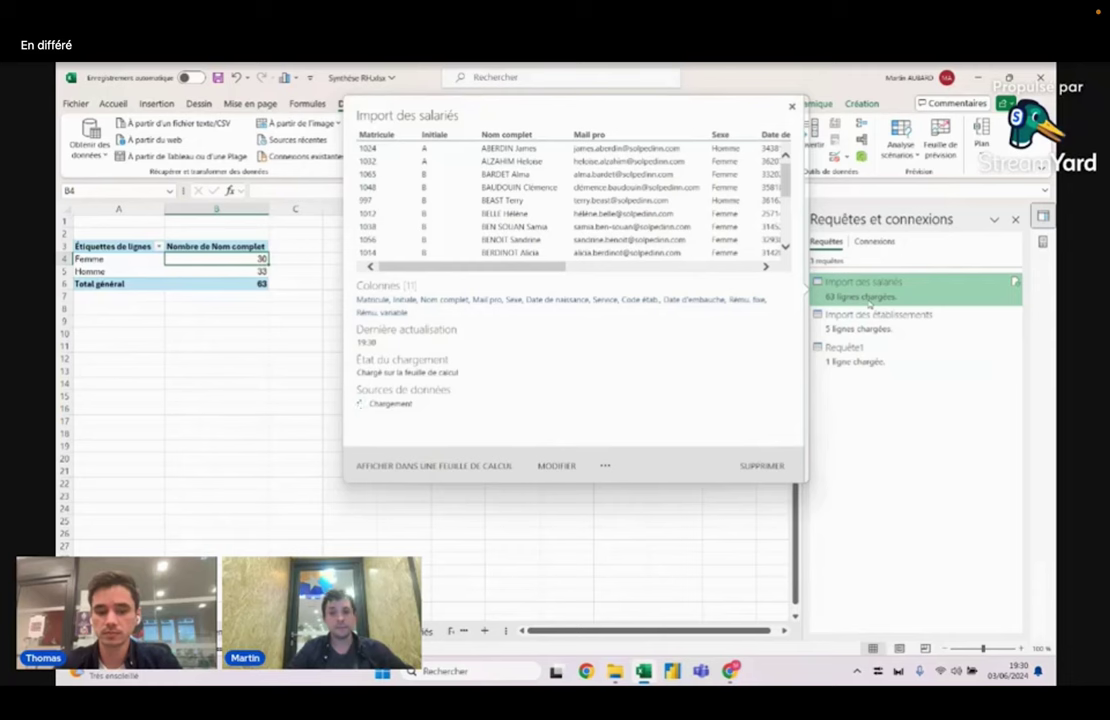
pyautogui.click(255, 369)
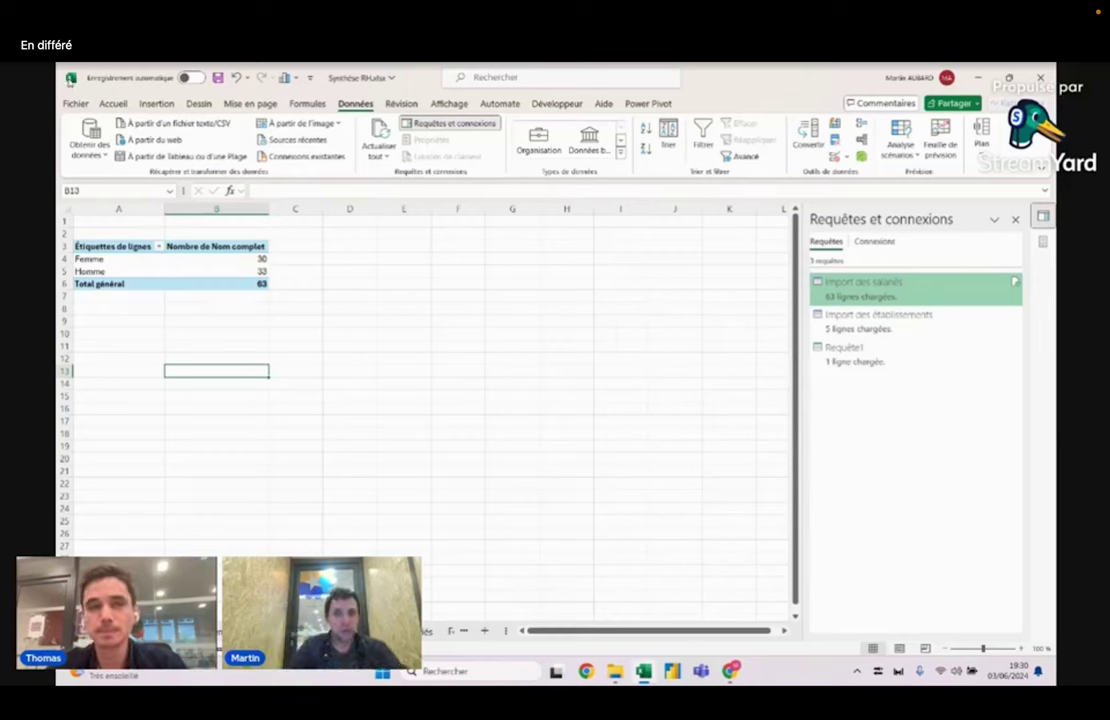
# Switch to Chrome's Mon programme page and scroll to Enrichir une base de données RH (150 XP, 210 MIN)
pyautogui.hotkey('alt', 'Tab')
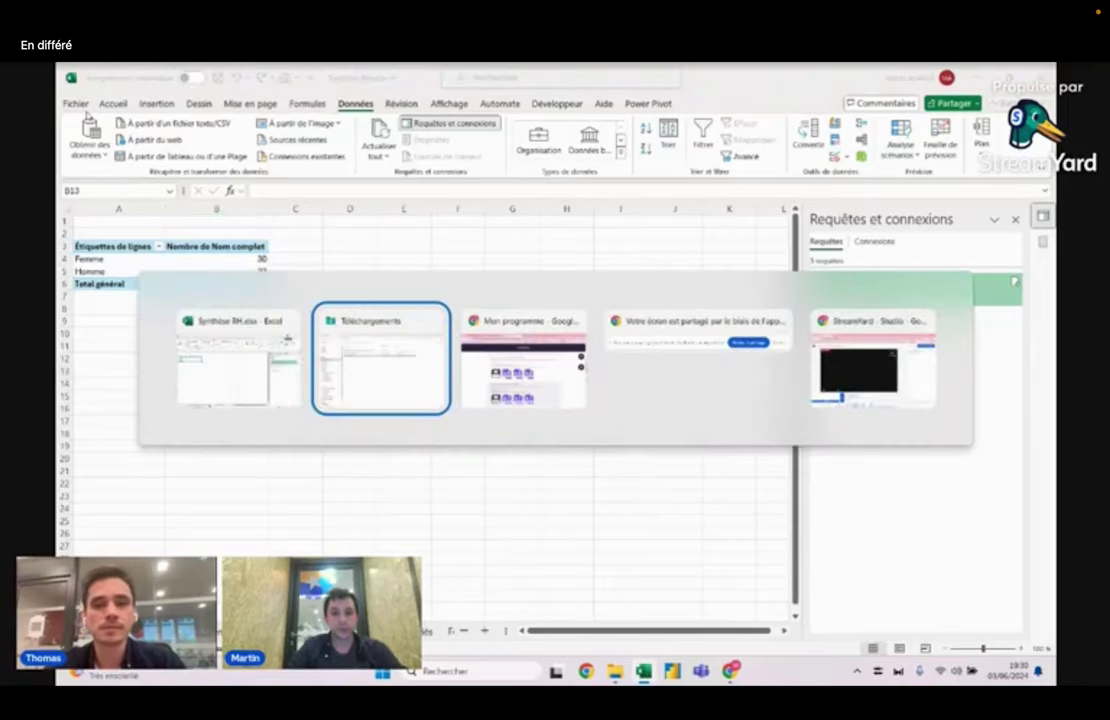
pyautogui.scroll(-1, 515, 318)
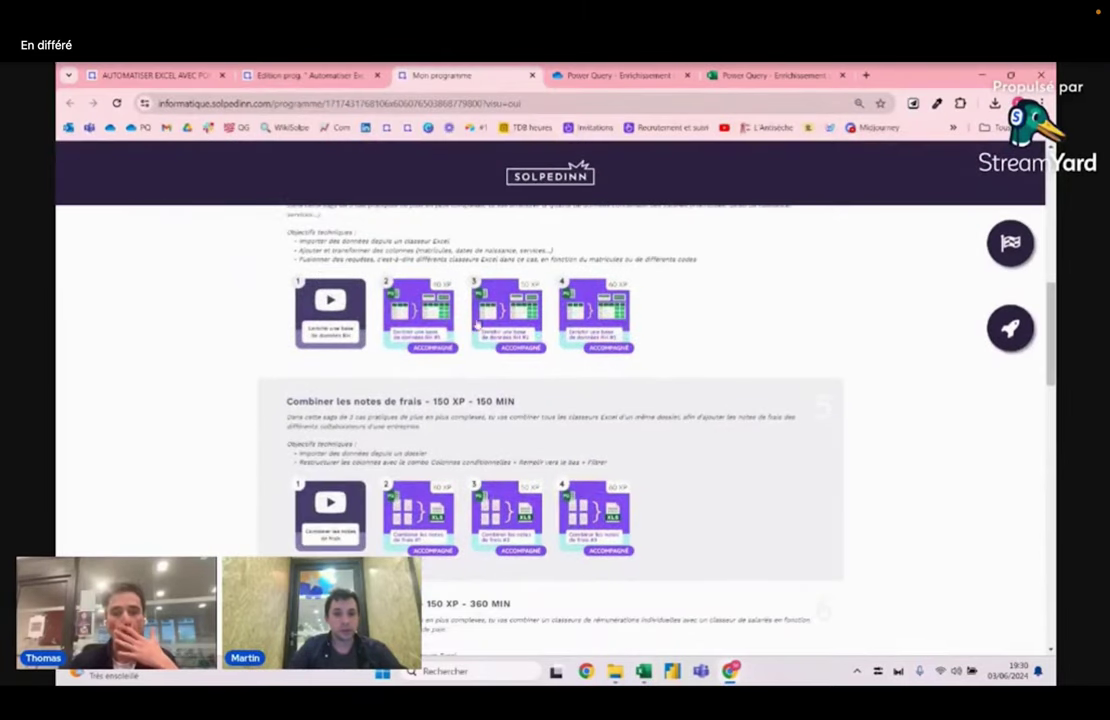
pyautogui.scroll(1, 515, 318)
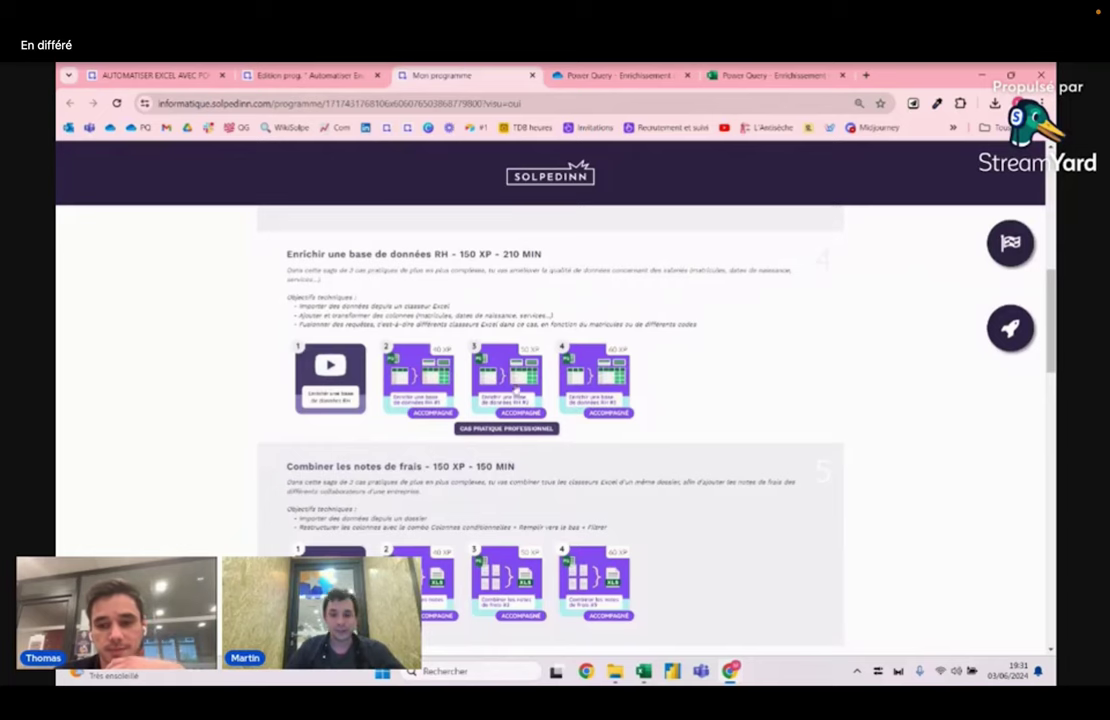
pyautogui.scroll(-2, 517, 392)
pyautogui.scroll(-1, 513, 409)
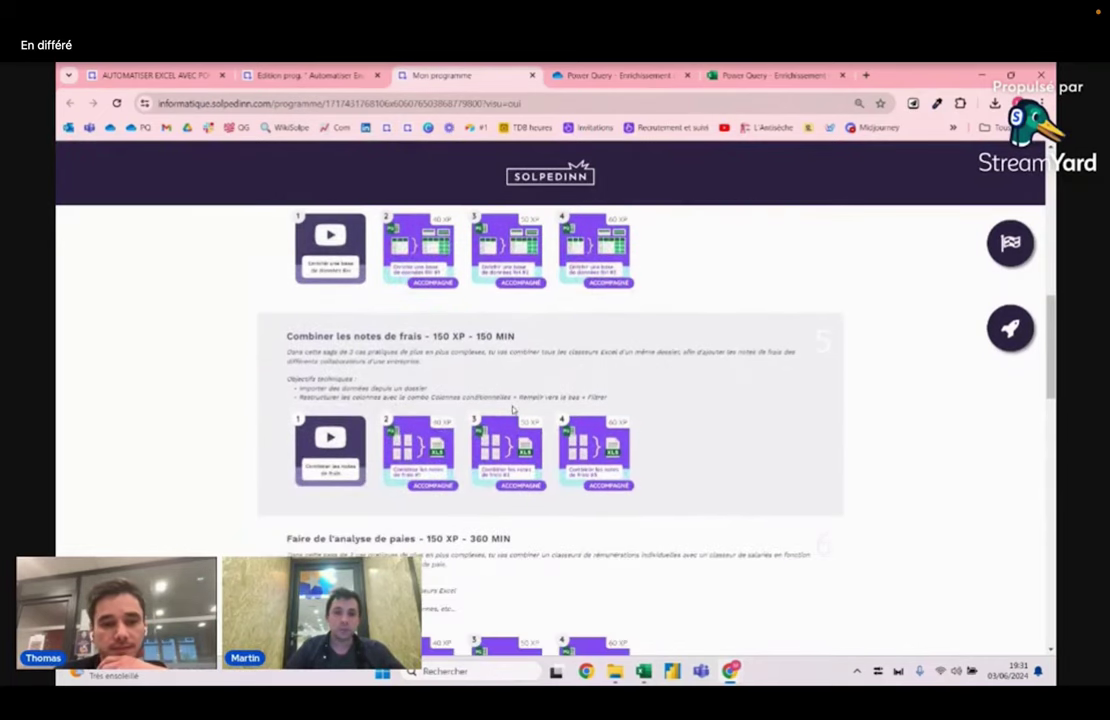
pyautogui.scroll(2, 513, 409)
pyautogui.scroll(1, 513, 407)
pyautogui.scroll(-1, 513, 413)
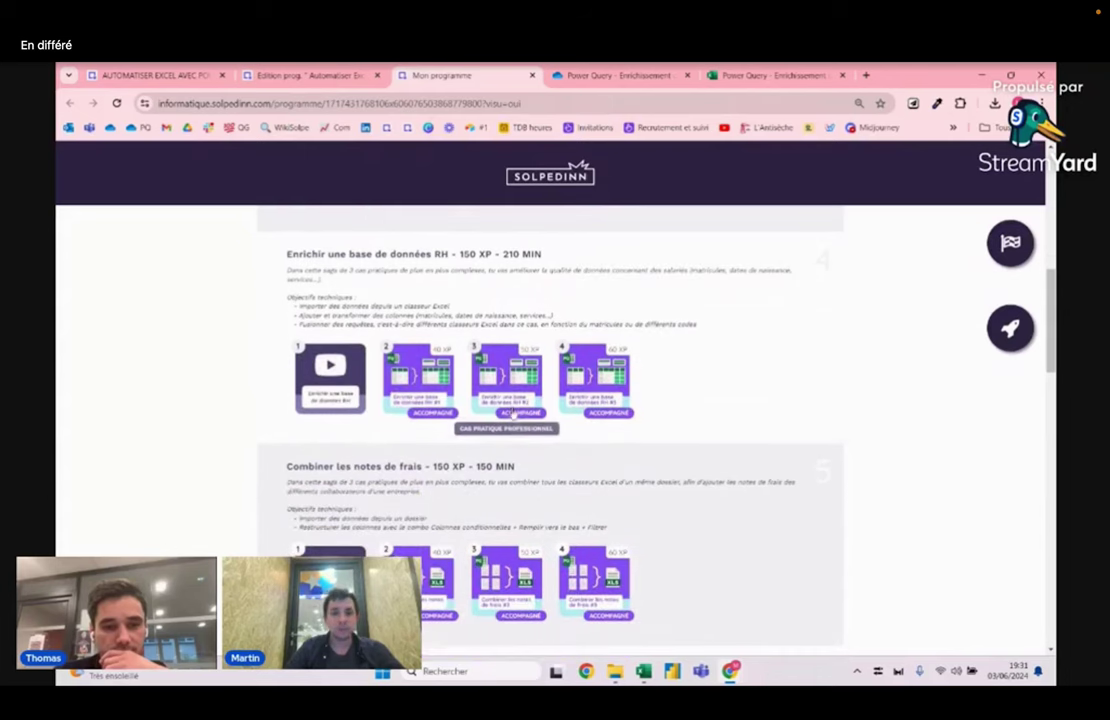
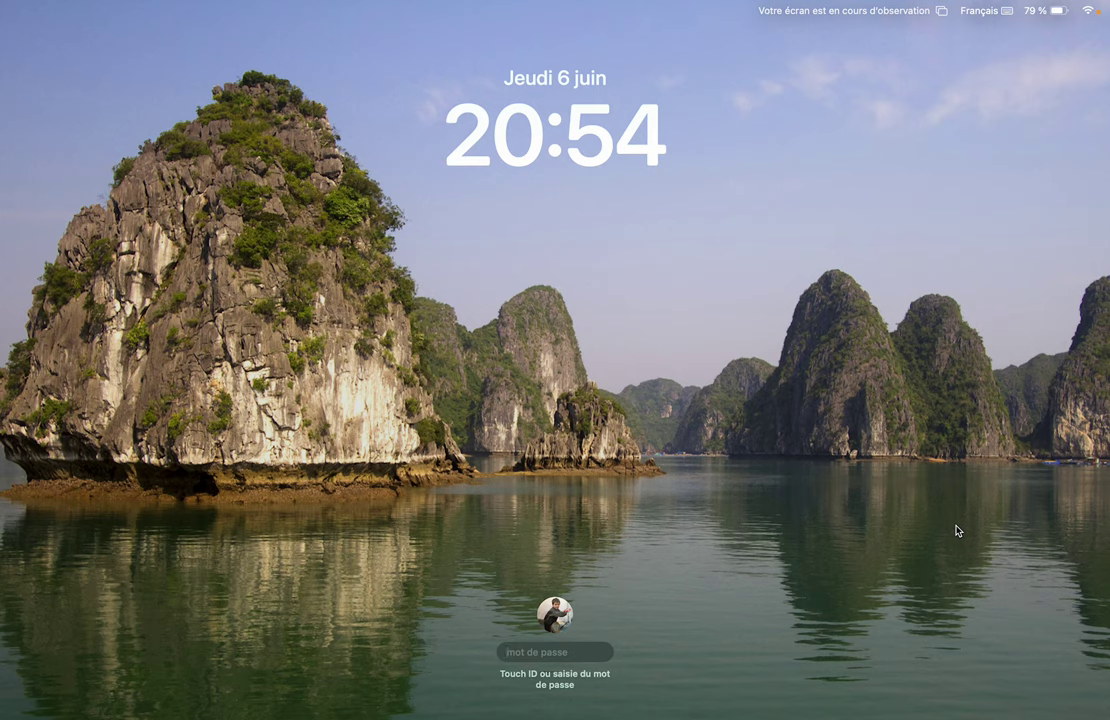
# Unlock the Mac with the account password and open the Loom recorder over the webinar replay
pyautogui.write('••••••••••')
pyautogui.write('••••')
pyautogui.press('Return')
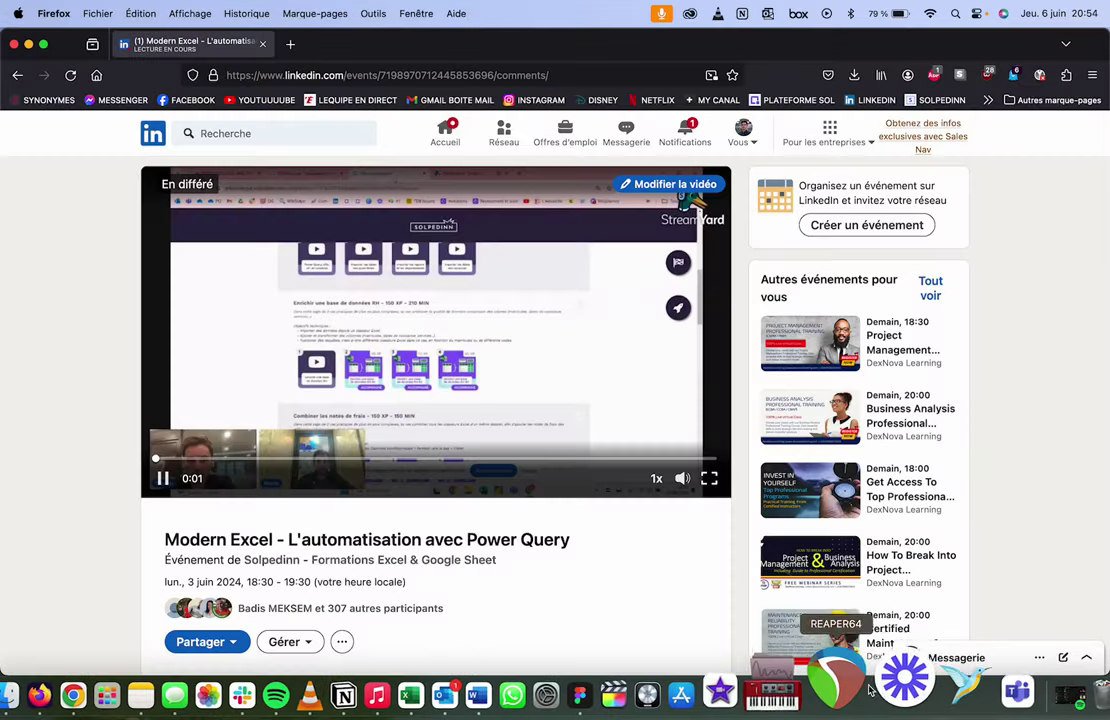
pyautogui.click(885, 695)
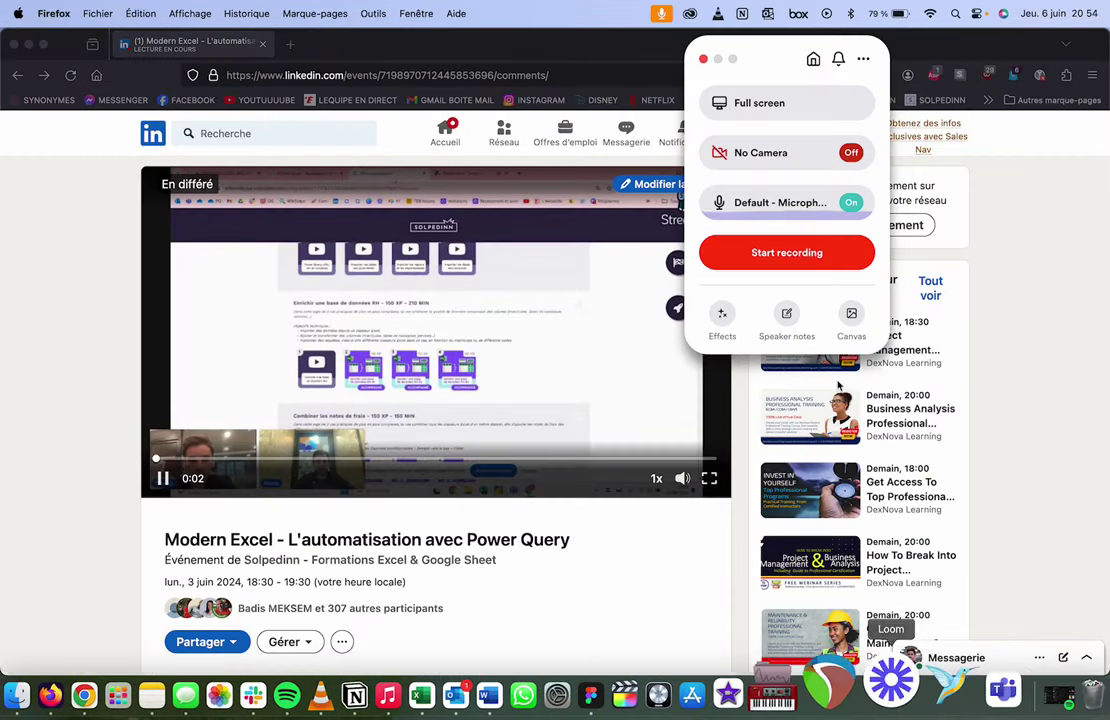